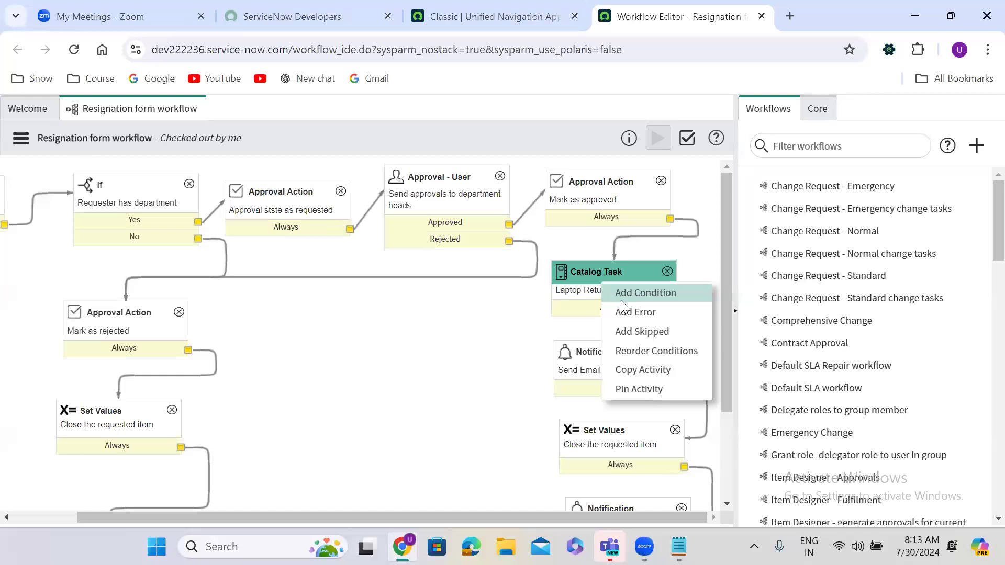
- Copy the Laptop Retun catalog task twice, placing one copy in the empty area below Approval - User and the other beside the original
left_click(647, 370)
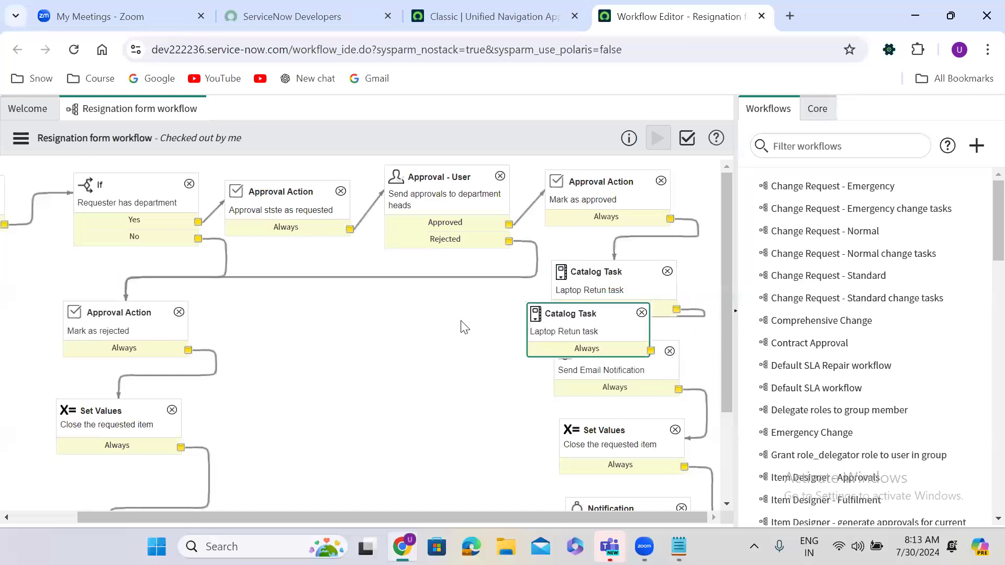
left_click(422, 325)
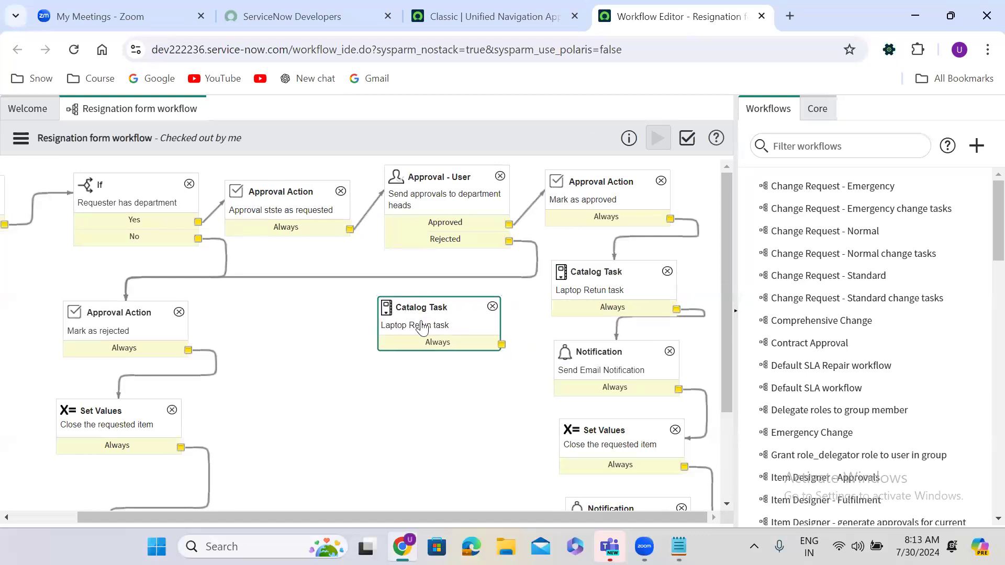
right_click(422, 328)
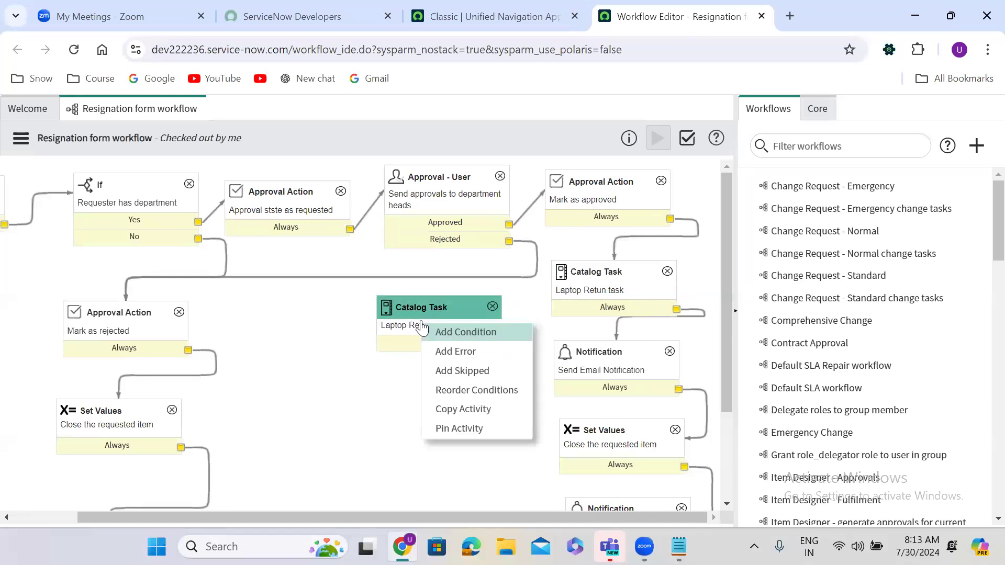
left_click(475, 409)
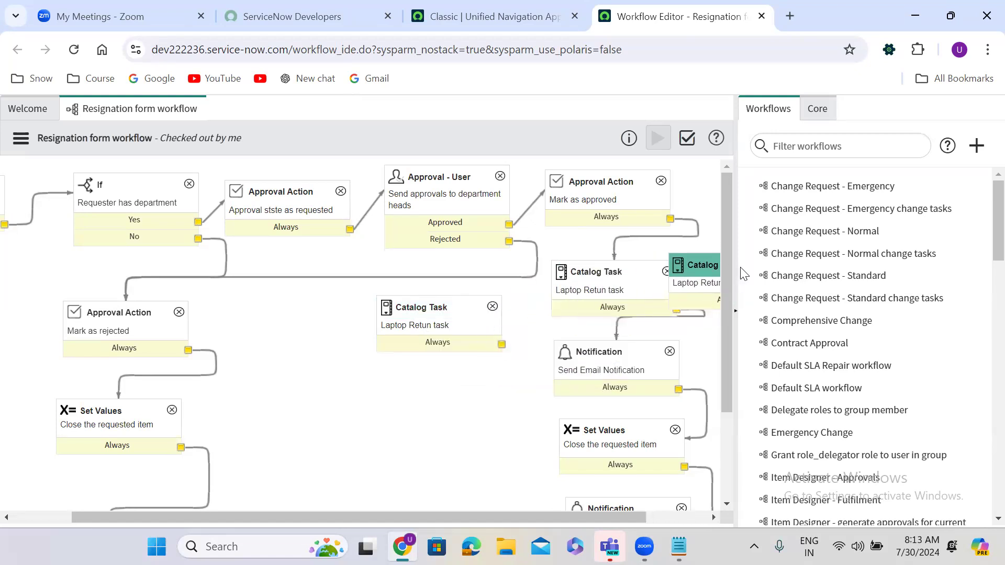
left_click(699, 262)
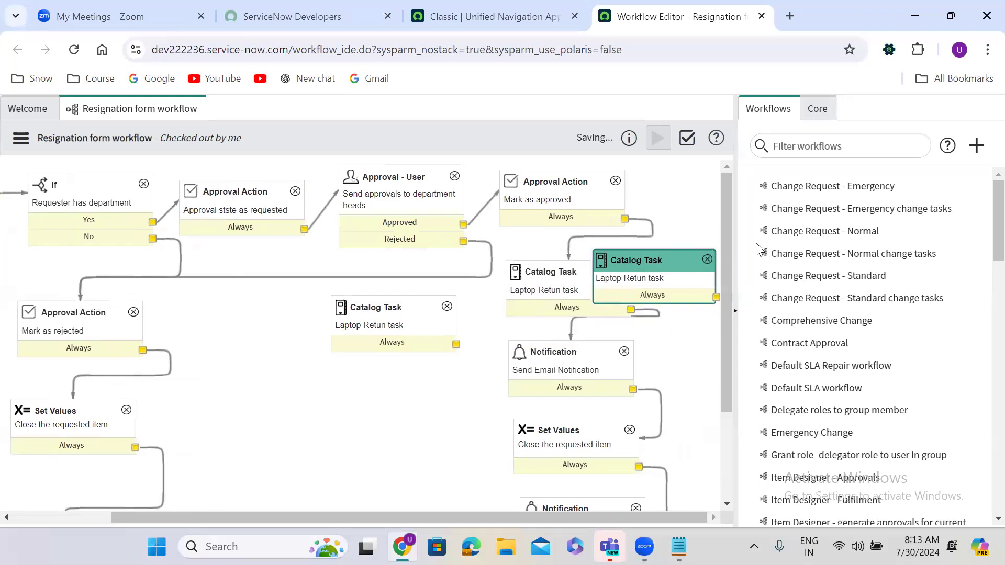
- Set the page zoom to 80% and move the overlapping catalog task copy into free space beside the original Laptop Retun task
left_click(987, 49)
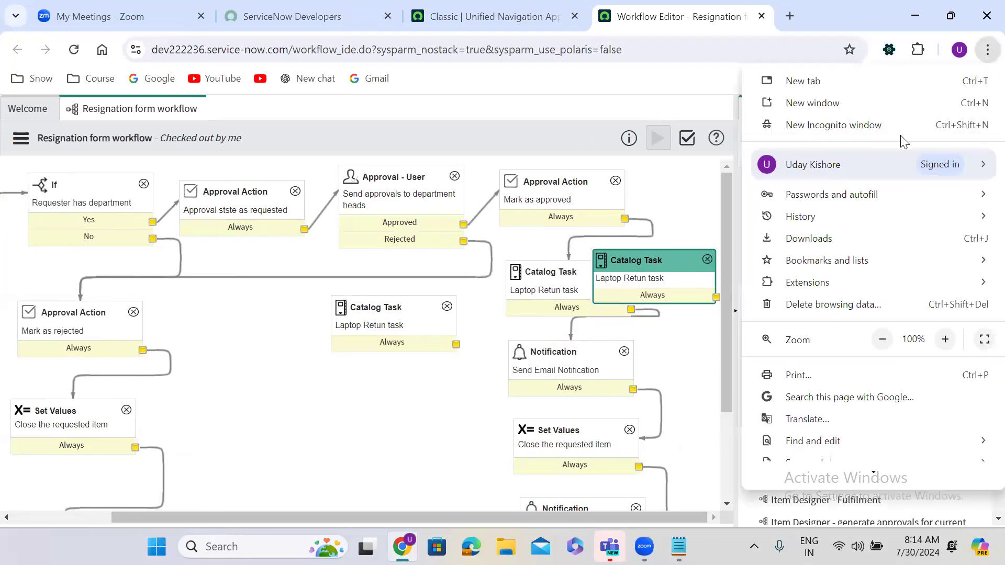
left_click(882, 339)
left_click(882, 339)
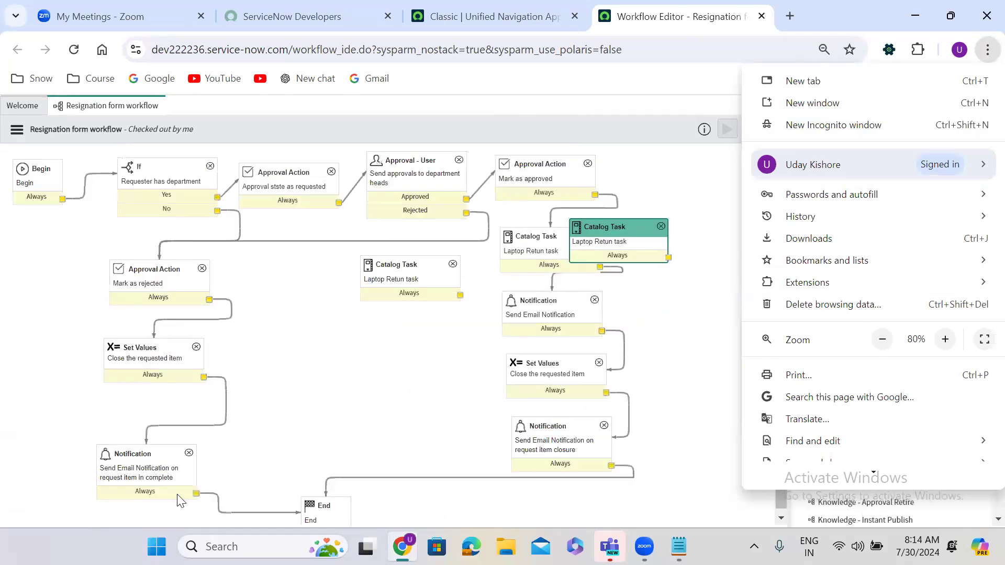
left_click(180, 501)
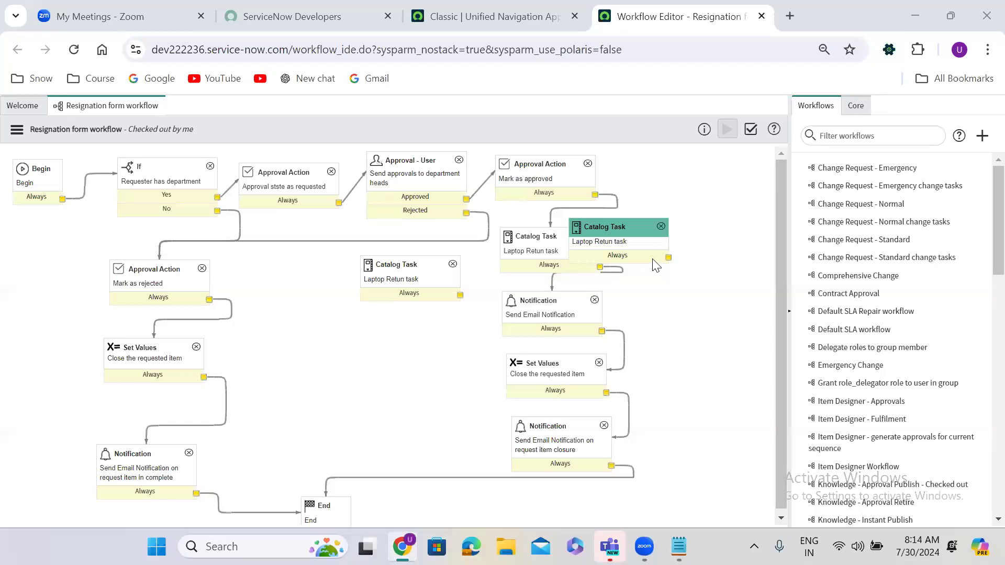
left_click_drag(616, 227, 699, 231)
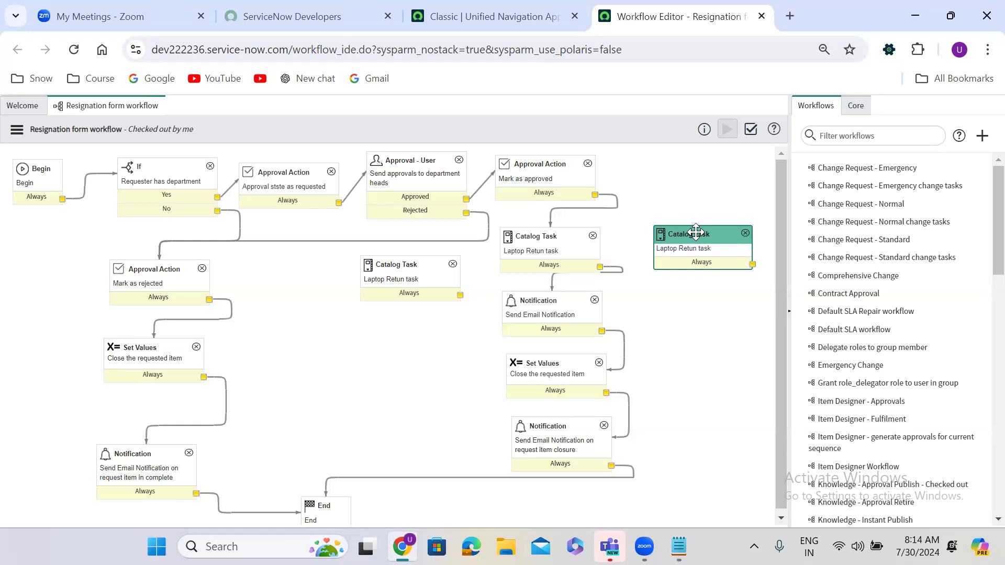
- Copy the catalog task beside the original, place the new copy diagonally below it, and shift the source copy slightly closer to the original
left_click(682, 234)
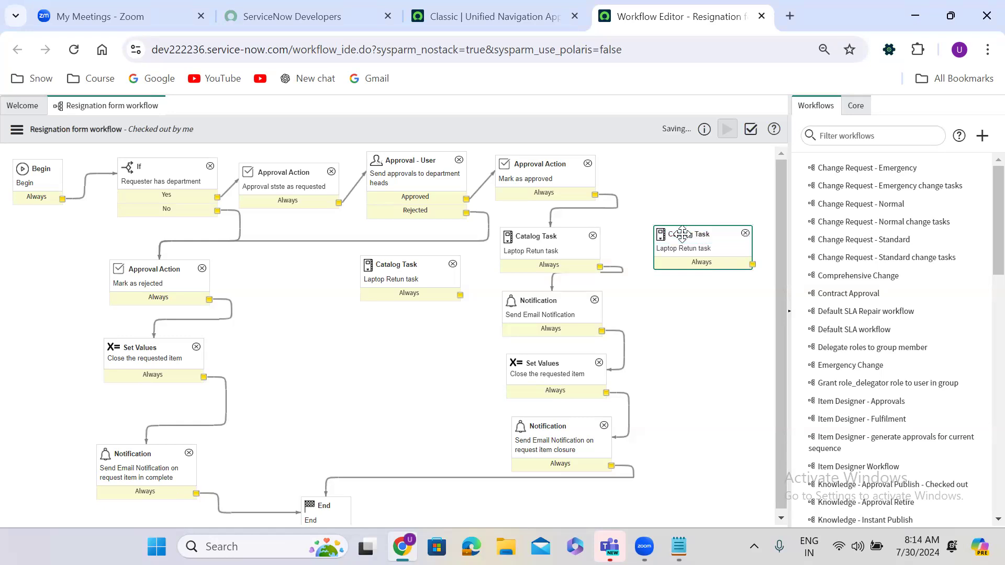
right_click(682, 234)
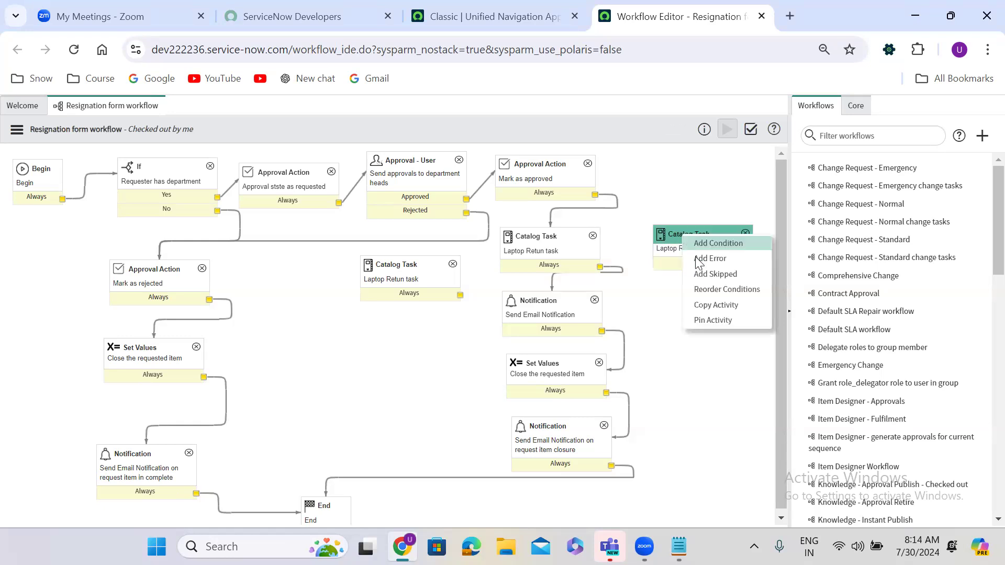
left_click(715, 299)
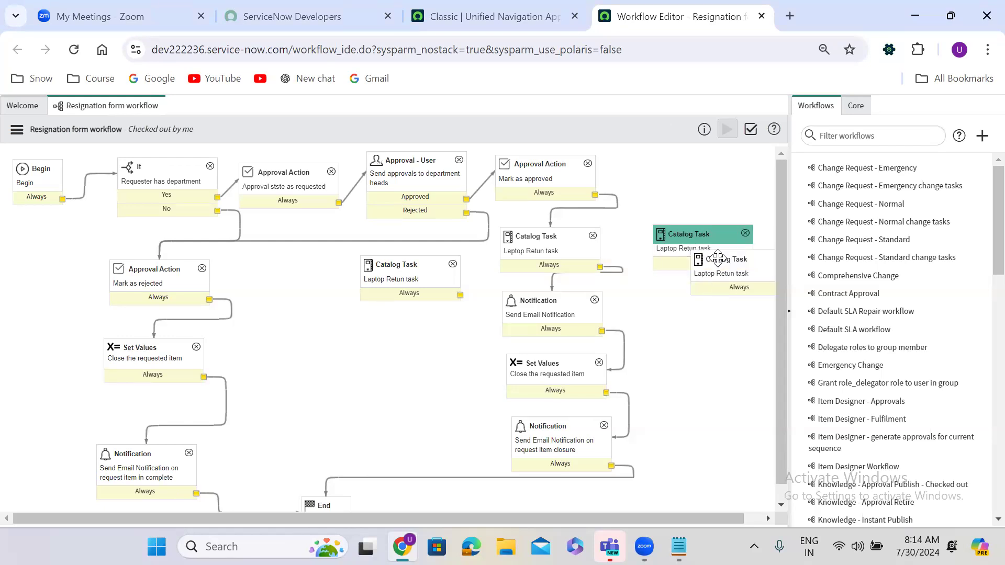
left_click(762, 292)
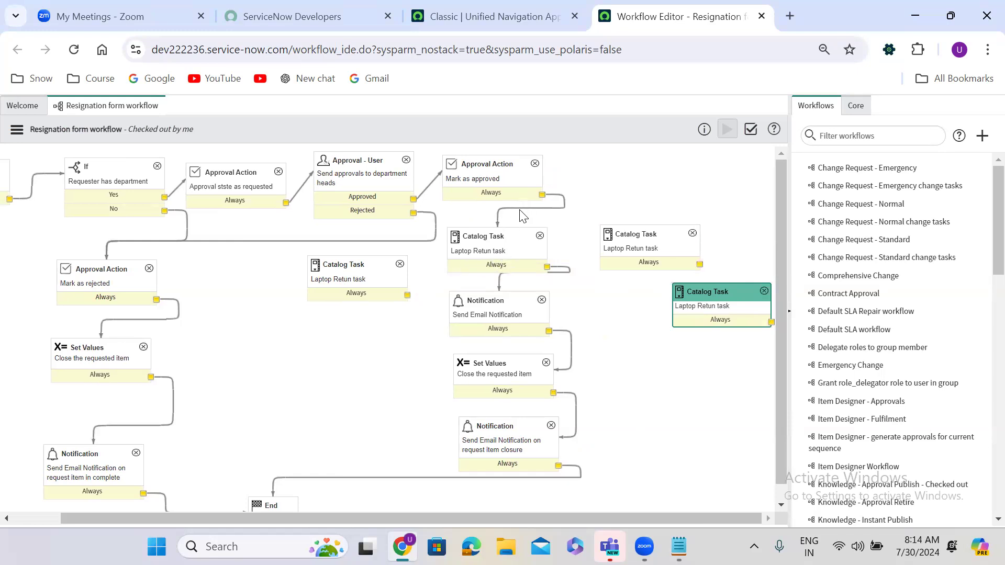
left_click_drag(637, 237, 615, 242)
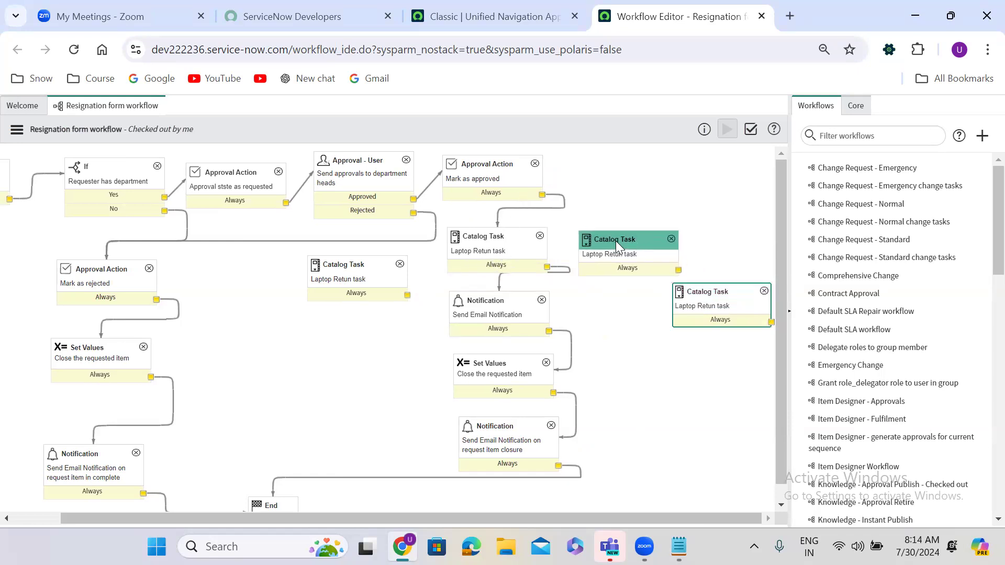
- For the catalog task copy below Approval - User, set the short description to "Finance Task" and the name to "Finance task"
double_click(355, 282)
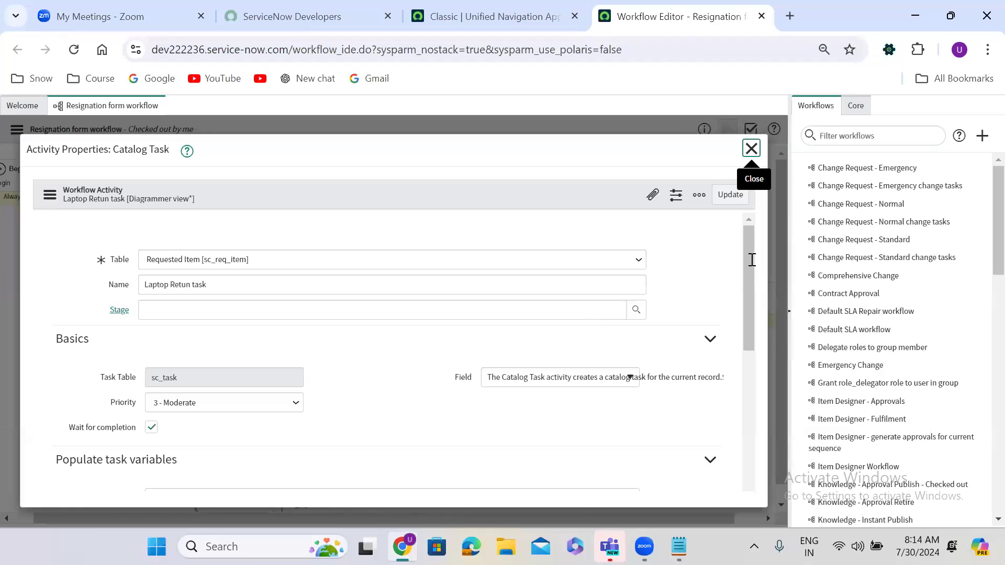
left_click_drag(748, 261, 744, 372)
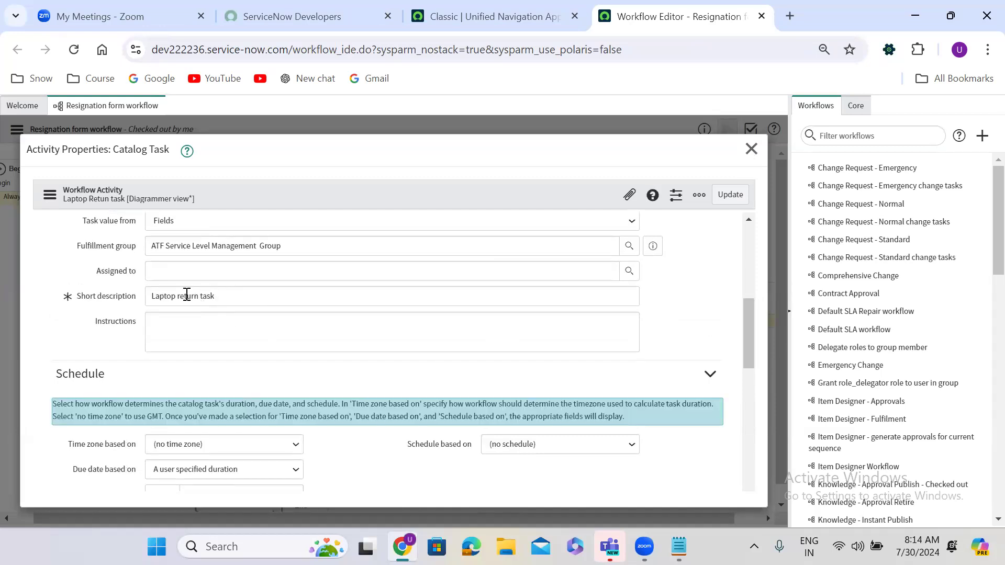
triple_click(234, 298)
type("Finance Task")
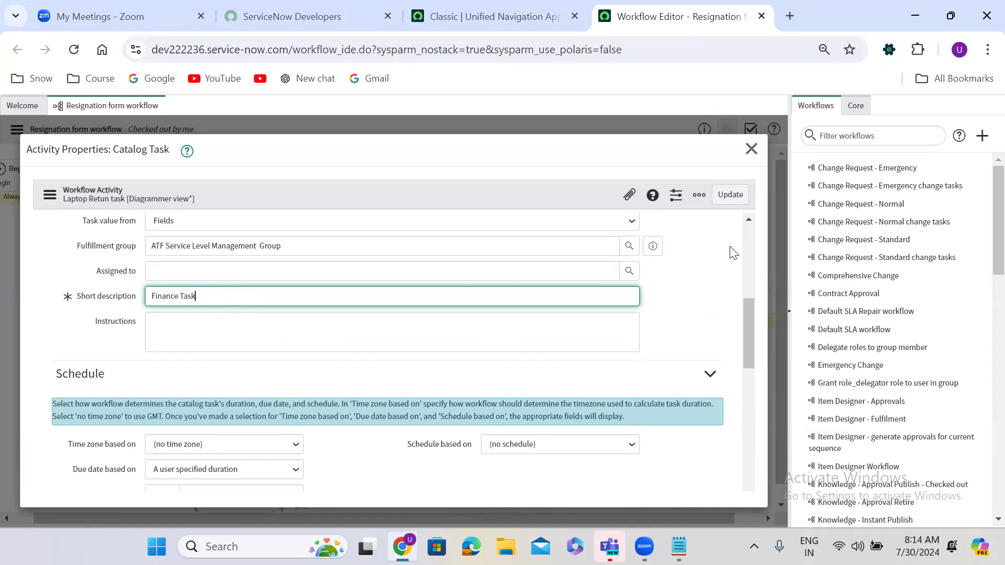
left_click(734, 253)
left_click(733, 195)
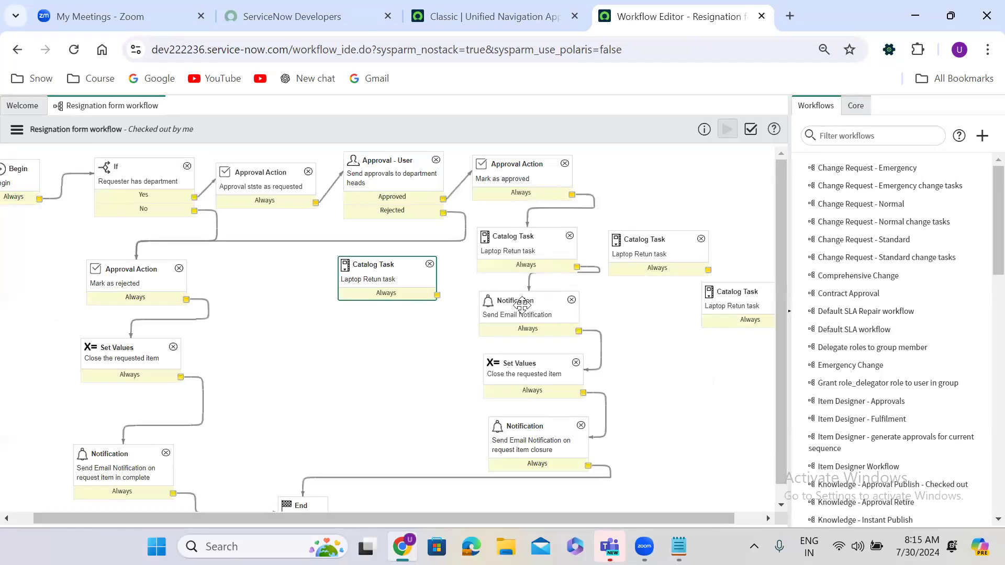
double_click(393, 285)
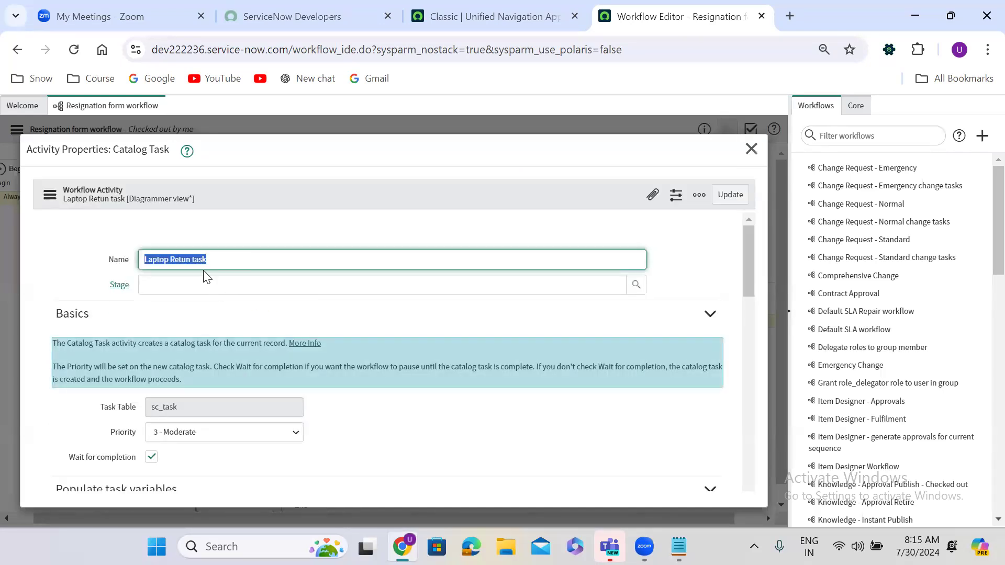
type("Finance")
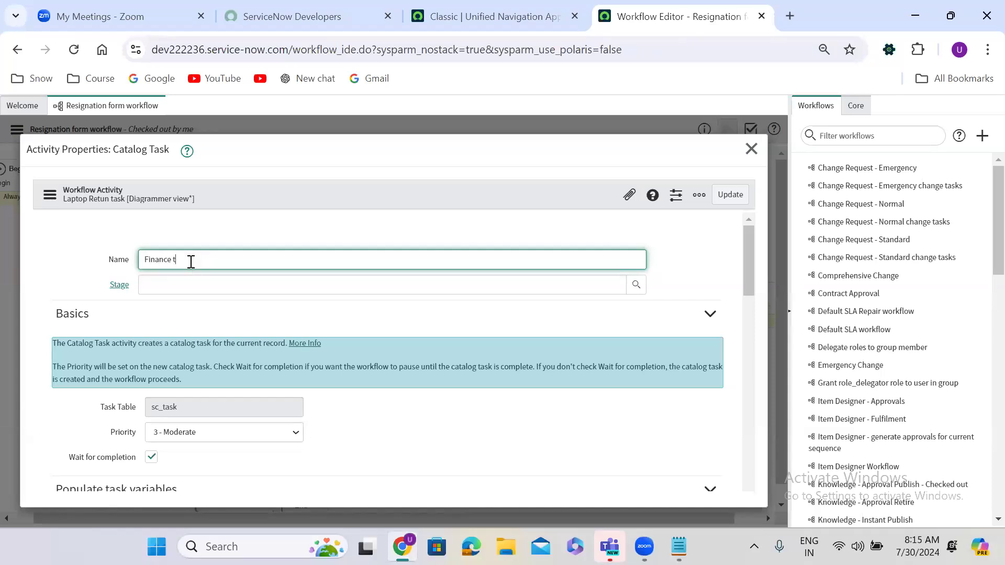
left_click(735, 195)
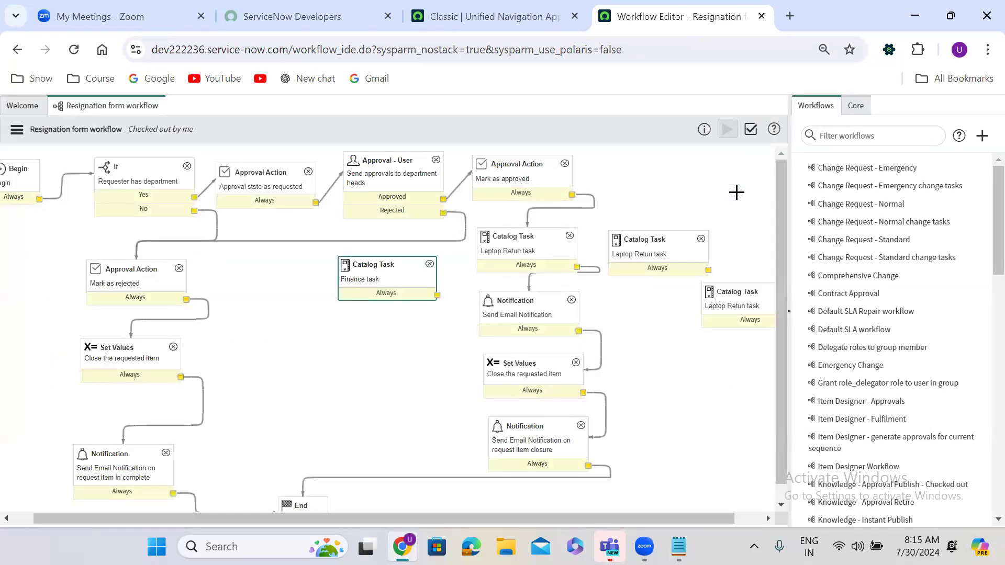
- For the catalog task copy beside the original, set the short description to "Id card task" and the name to "Id card"
double_click(658, 254)
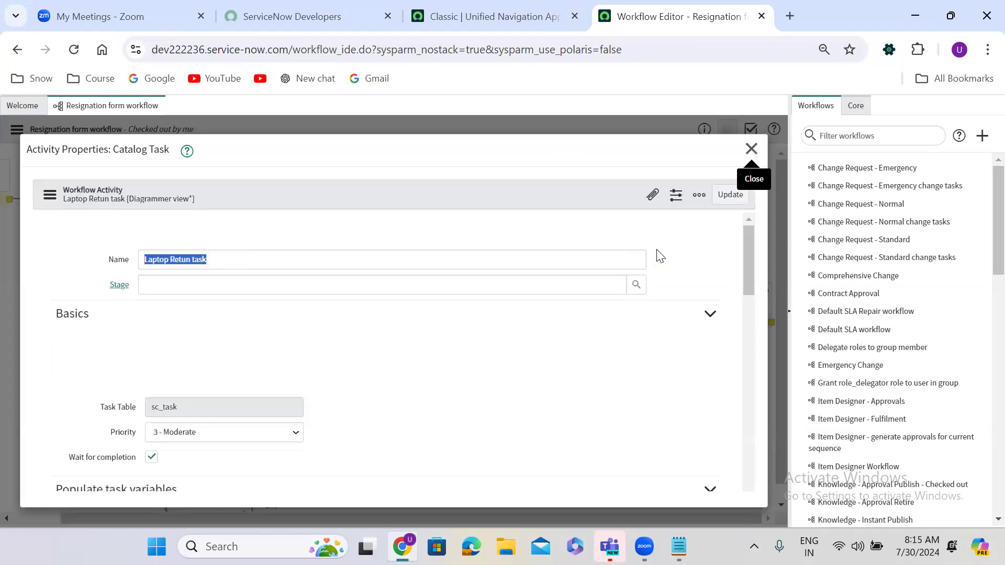
left_click_drag(749, 254, 747, 315)
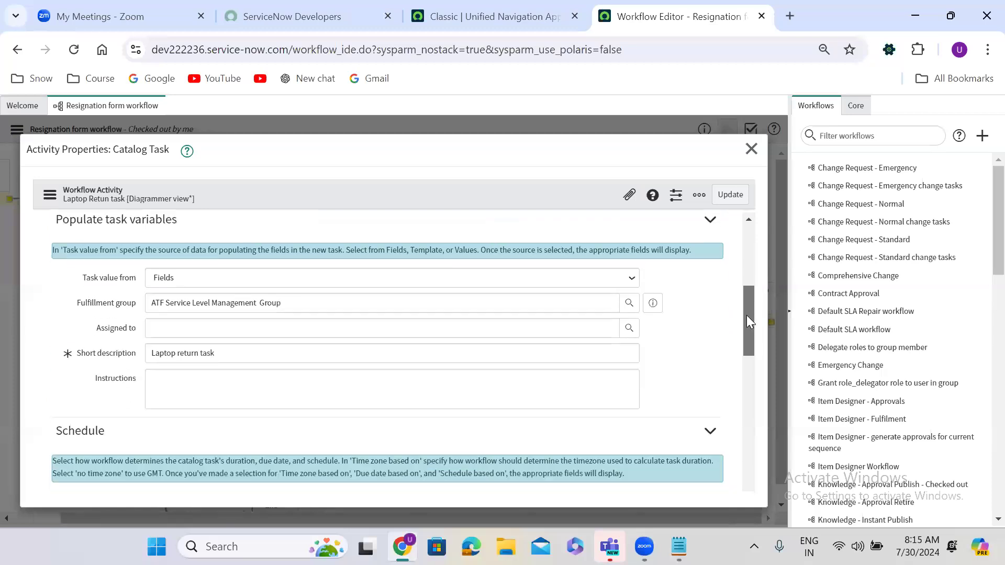
triple_click(226, 346)
key("BackSpace")
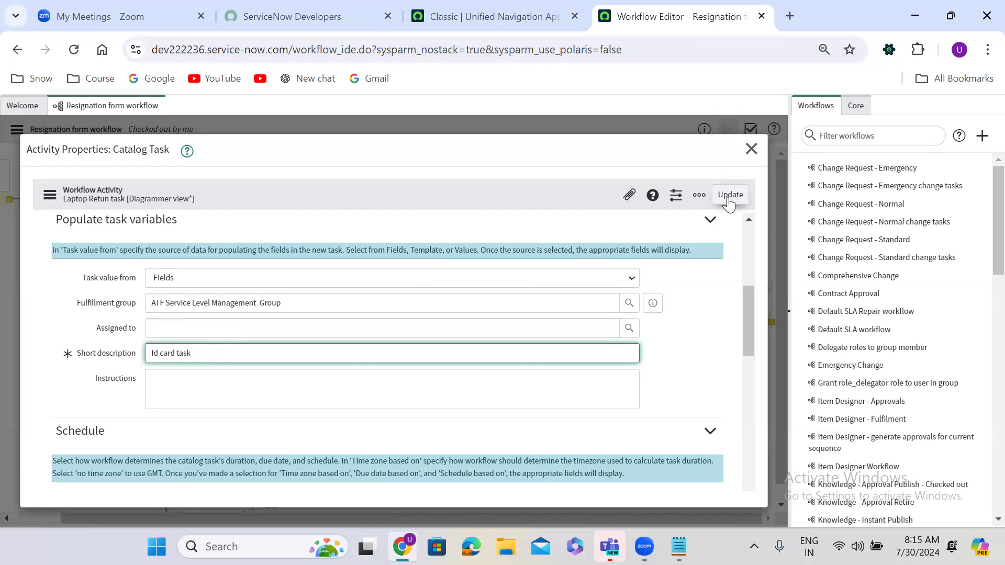
scroll(750, 315, "up", 5)
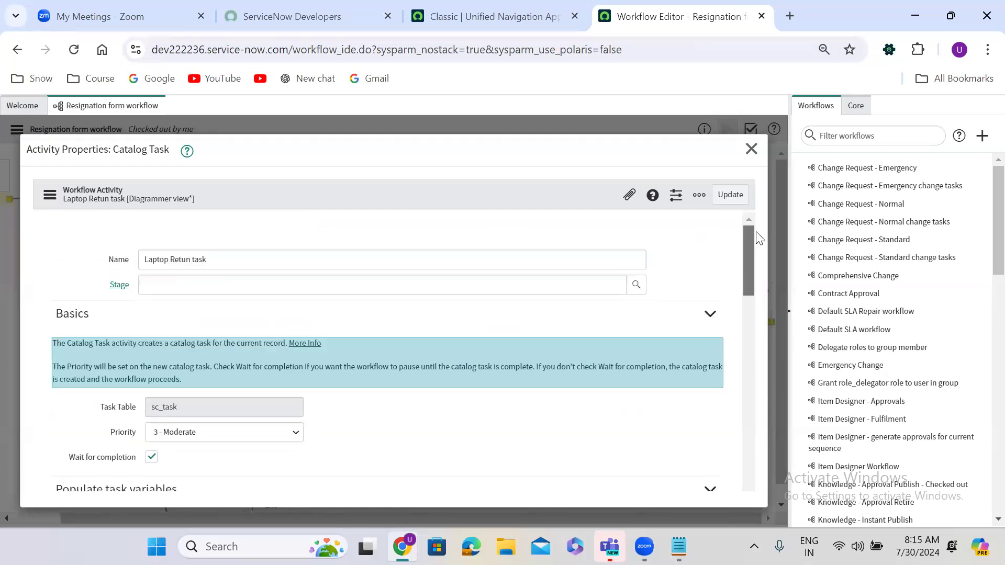
triple_click(235, 262)
key("BackSpace")
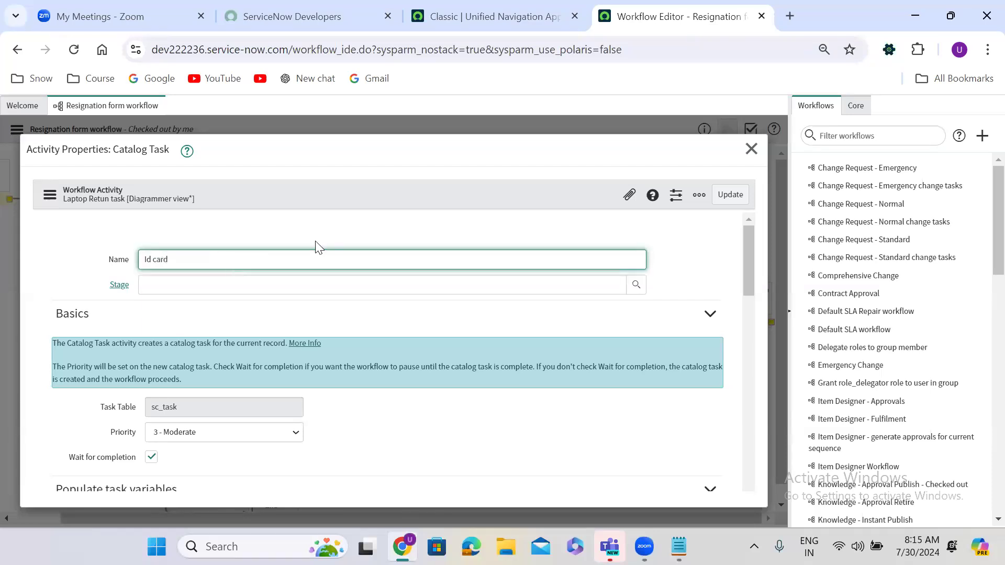
left_click(730, 195)
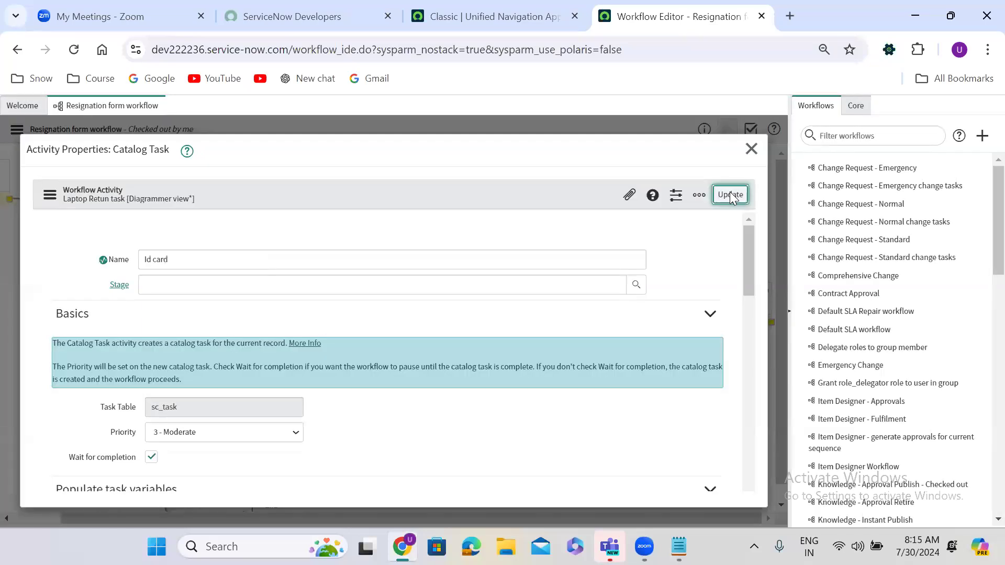
left_click(729, 194)
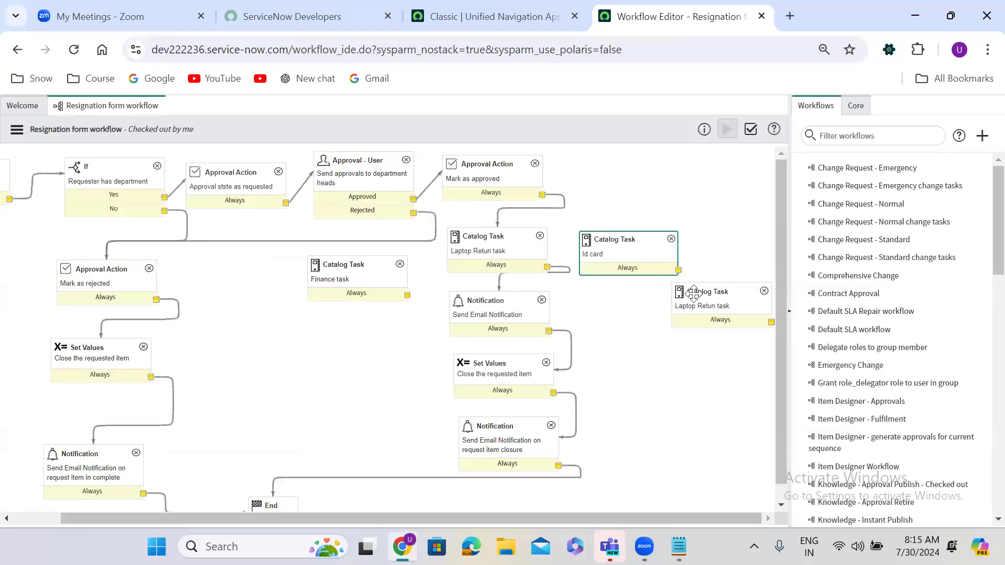
- For the remaining Laptop Retun task copy, set the name to "Mobile task" and the short description to "mobile task"
double_click(728, 310)
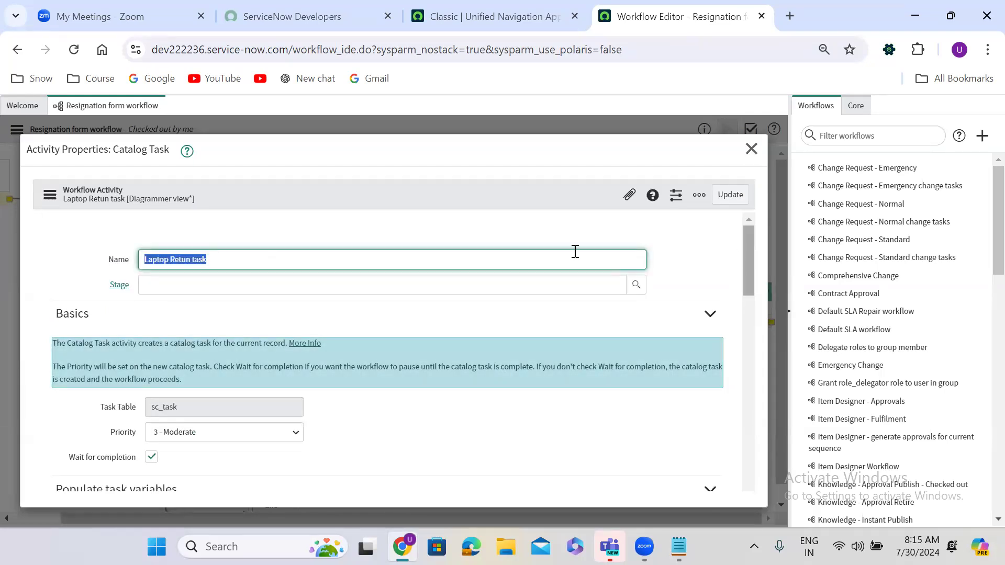
type("Mobile")
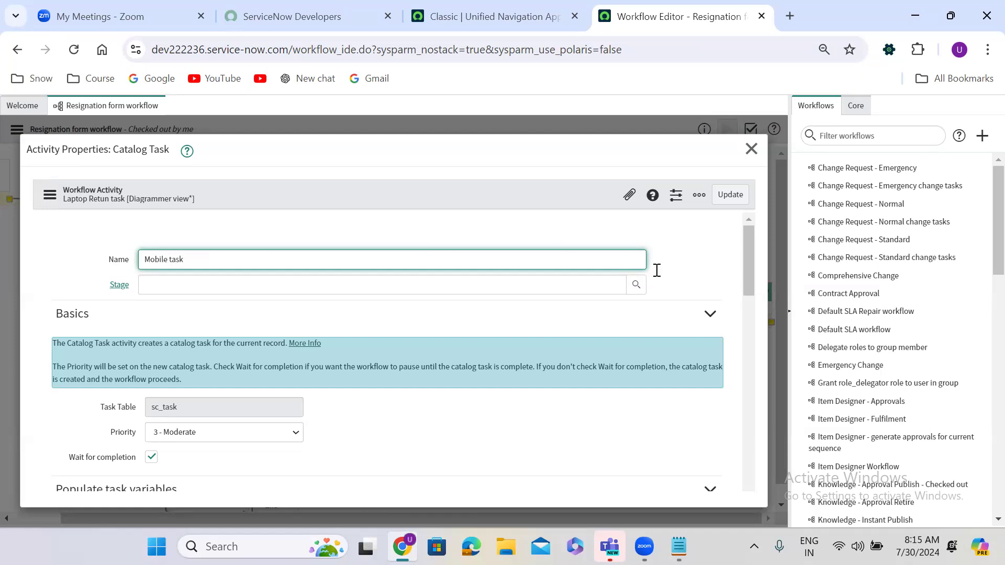
left_click_drag(748, 245, 748, 314)
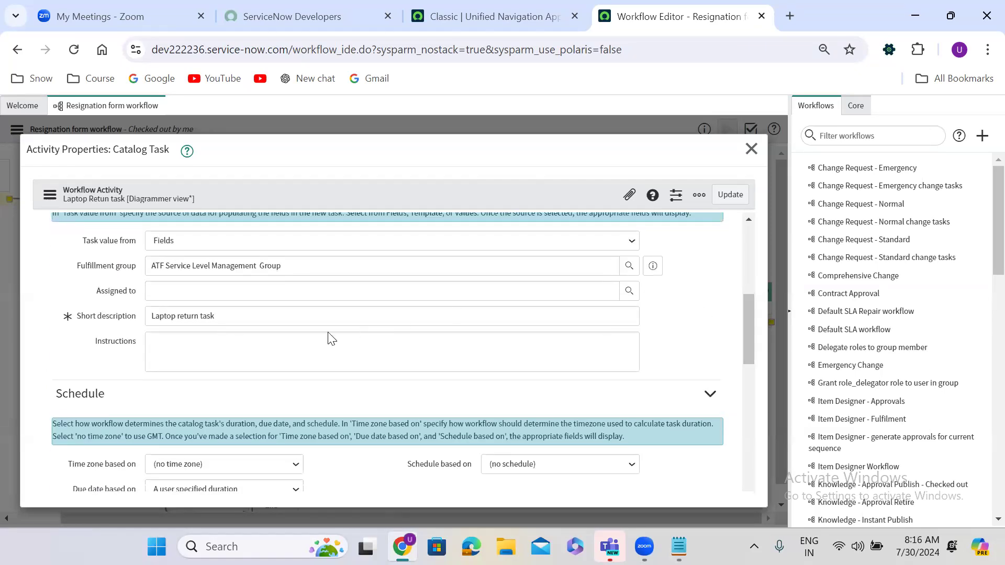
triple_click(262, 320)
type("mobile")
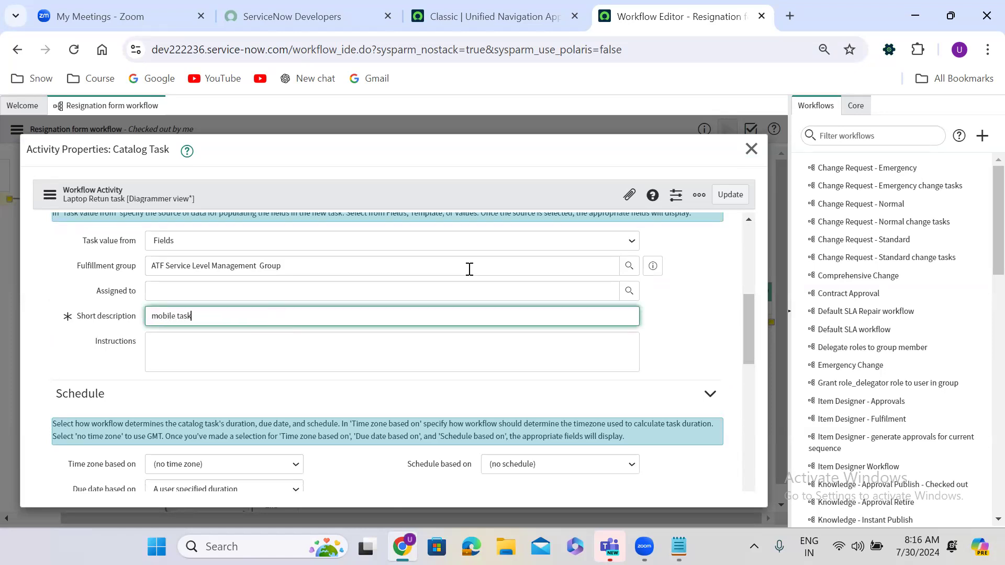
left_click(727, 196)
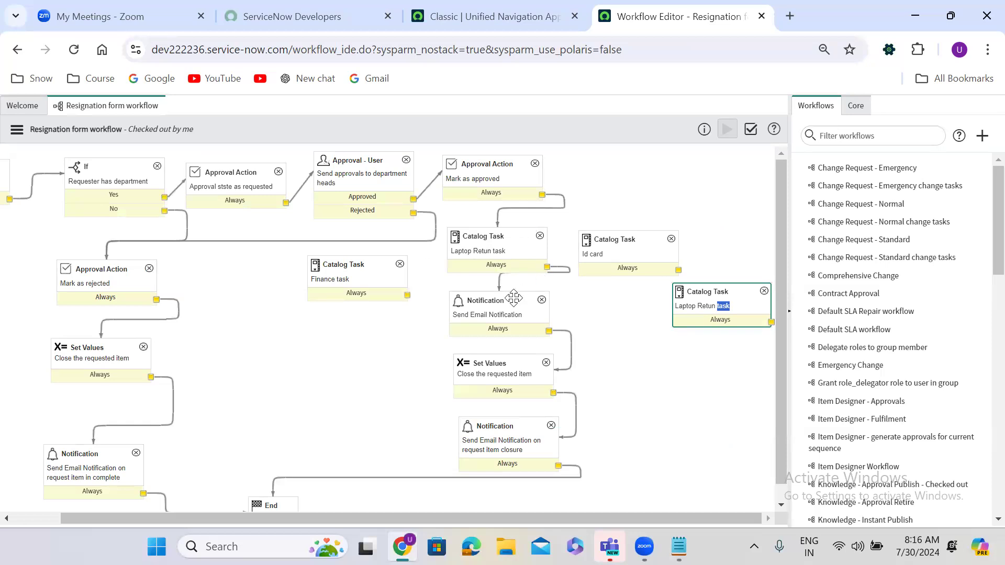
- Spread the approved branch's Send Email Notification, Set Values and item closure Notification activities farther down the canvas to make room below the catalog tasks
left_click_drag(491, 302, 636, 357)
left_click_drag(656, 402, 553, 388)
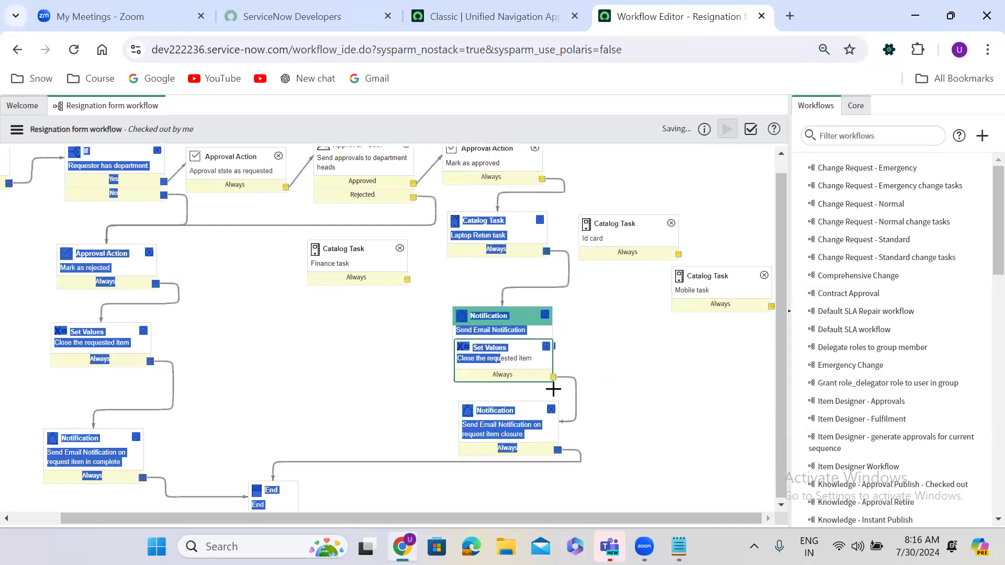
left_click(456, 121)
left_click_drag(484, 349, 612, 386)
left_click_drag(504, 412, 538, 491)
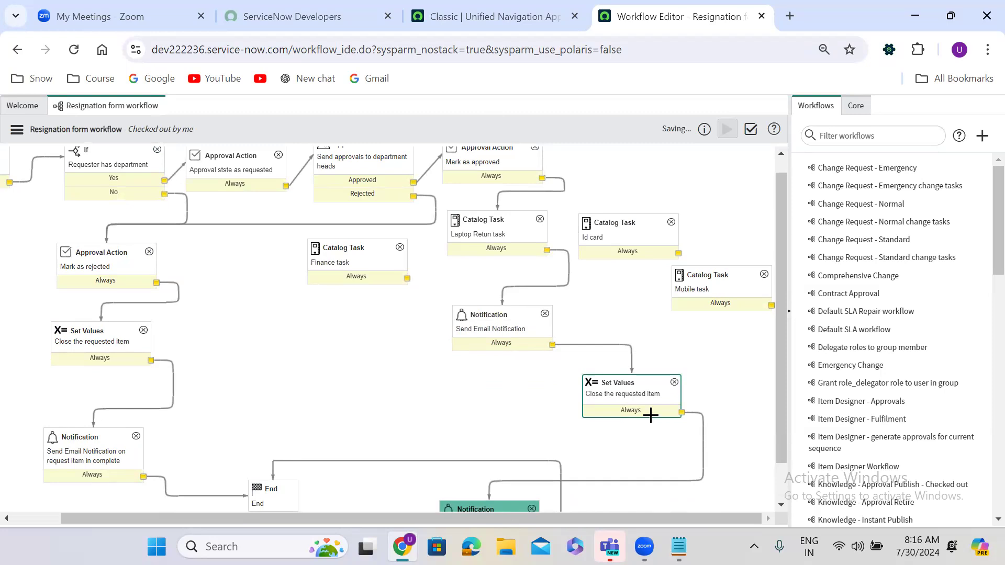
- Shift Set Values and Send Email Notification lower, and line up the Laptop Retun, Id card and Mobile tasks level with the Finance task
scroll(648, 336, "down", 1)
left_click_drag(632, 364, 627, 409)
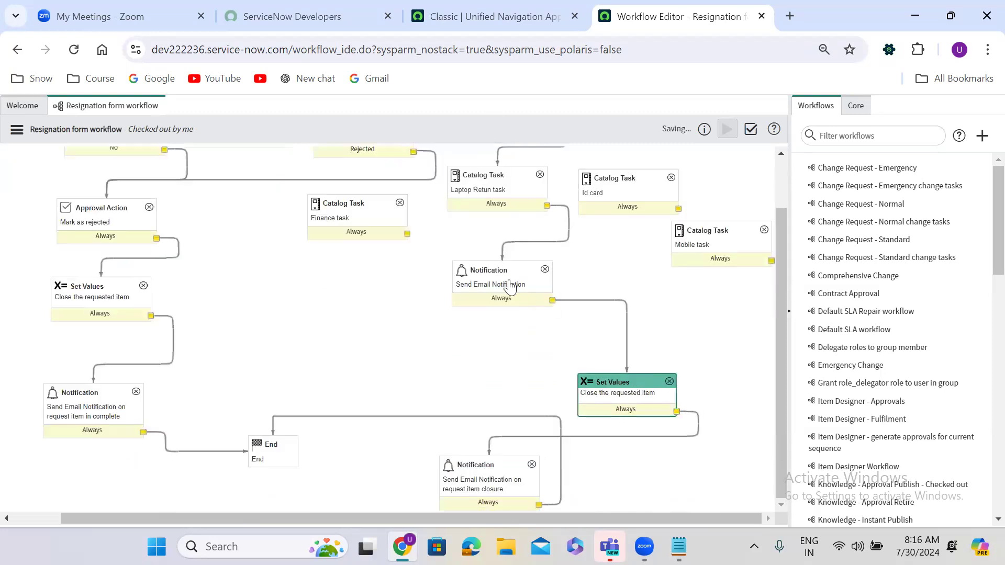
left_click_drag(486, 270, 529, 305)
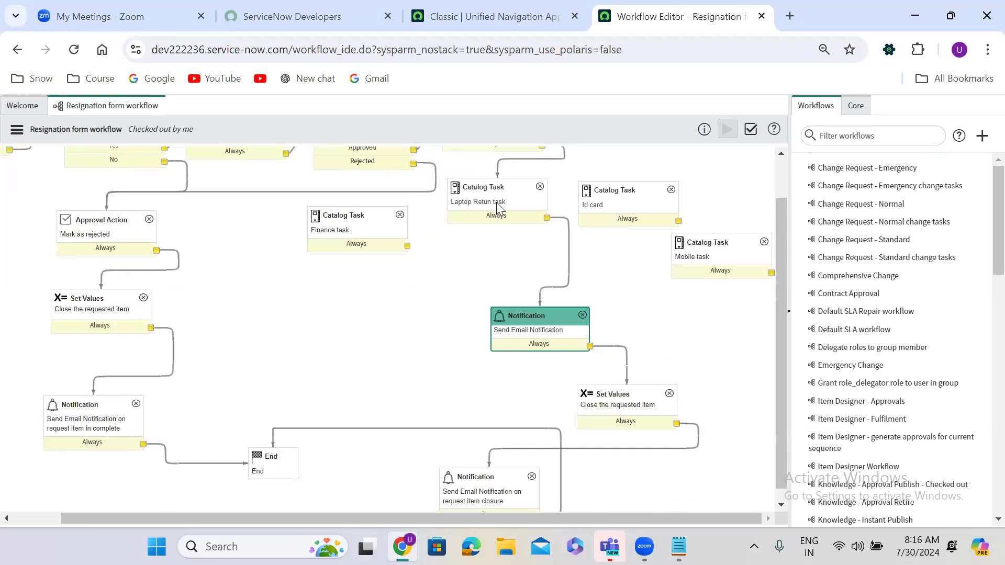
left_click_drag(497, 202, 501, 221)
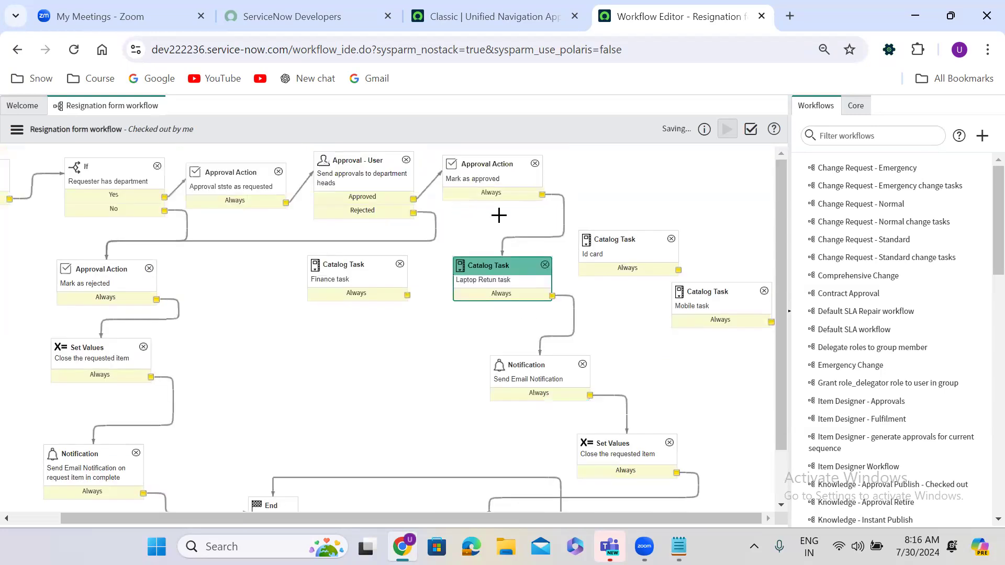
left_click_drag(628, 241, 624, 263)
left_click_drag(724, 292, 729, 262)
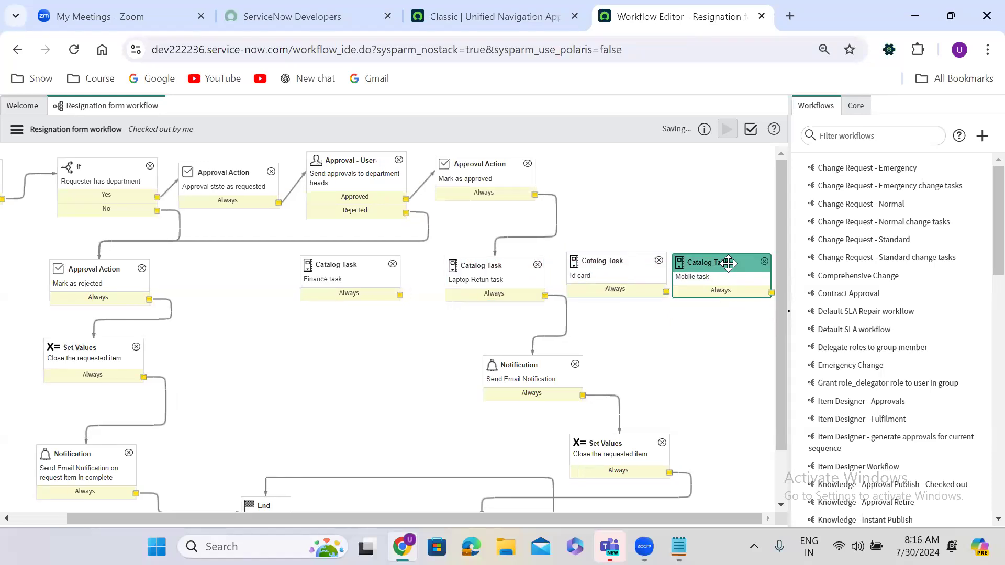
- Review the Finance task's properties down to its task variables, then close them without changes
double_click(356, 283)
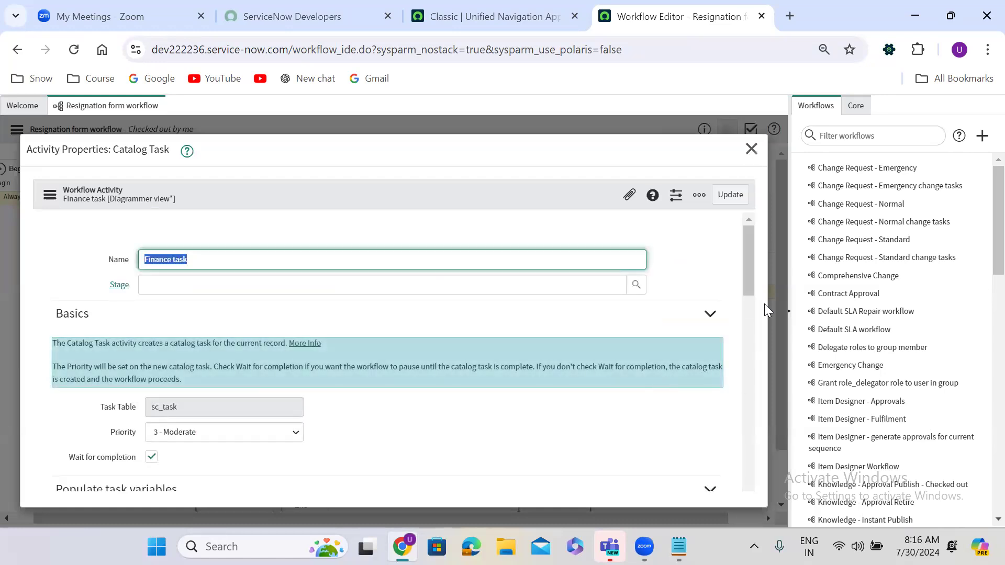
left_click_drag(746, 248, 741, 293)
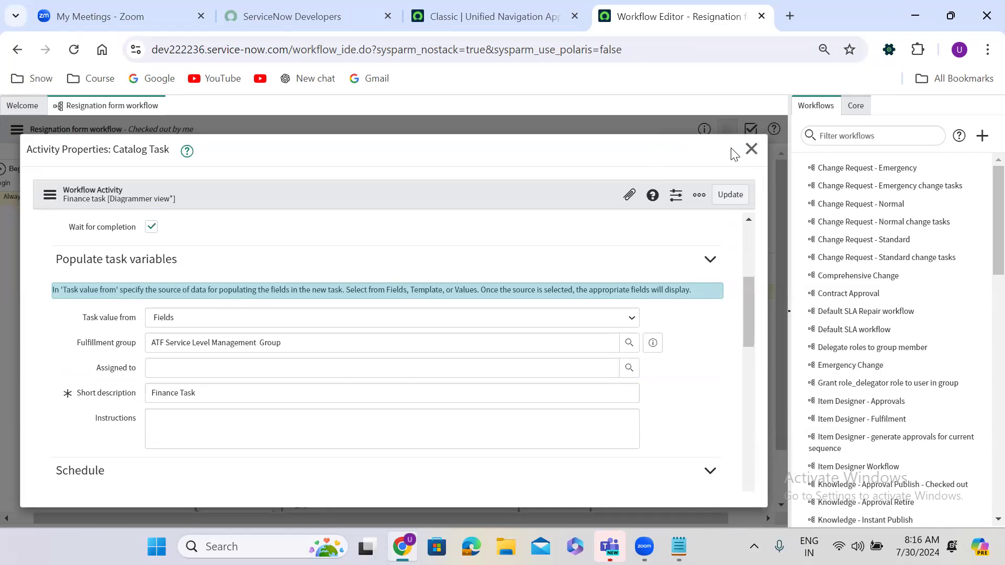
left_click(751, 149)
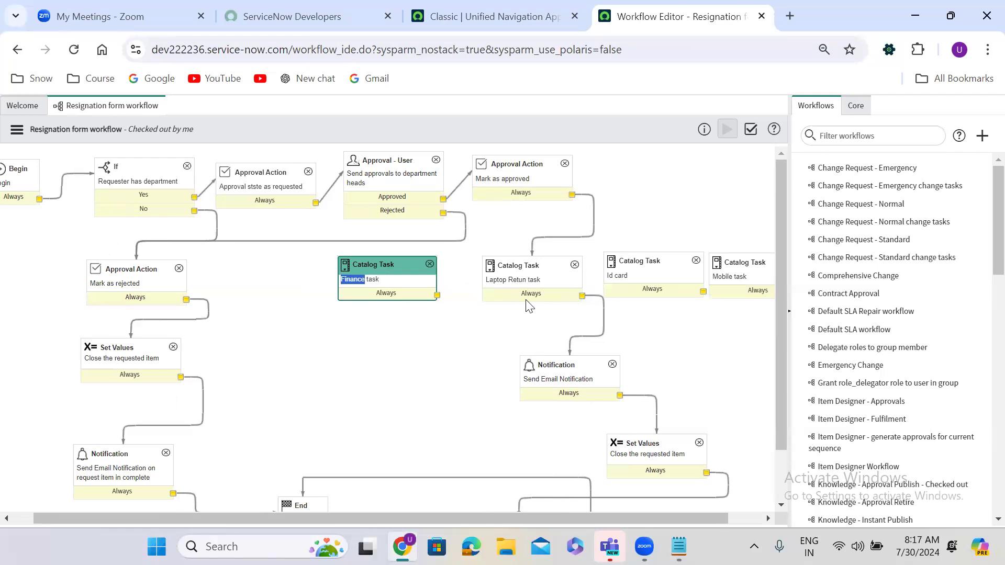
- Delete the transition from Mark as approved to the Laptop Retun task and add a Branch activity named "branch" beside Mark as approved
left_click(590, 238)
key("Delete")
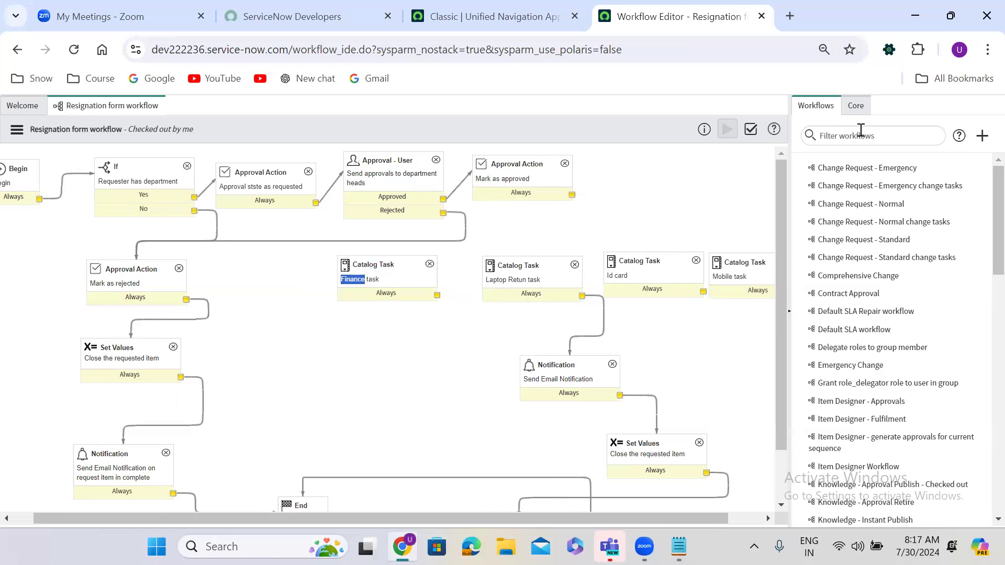
left_click(856, 105)
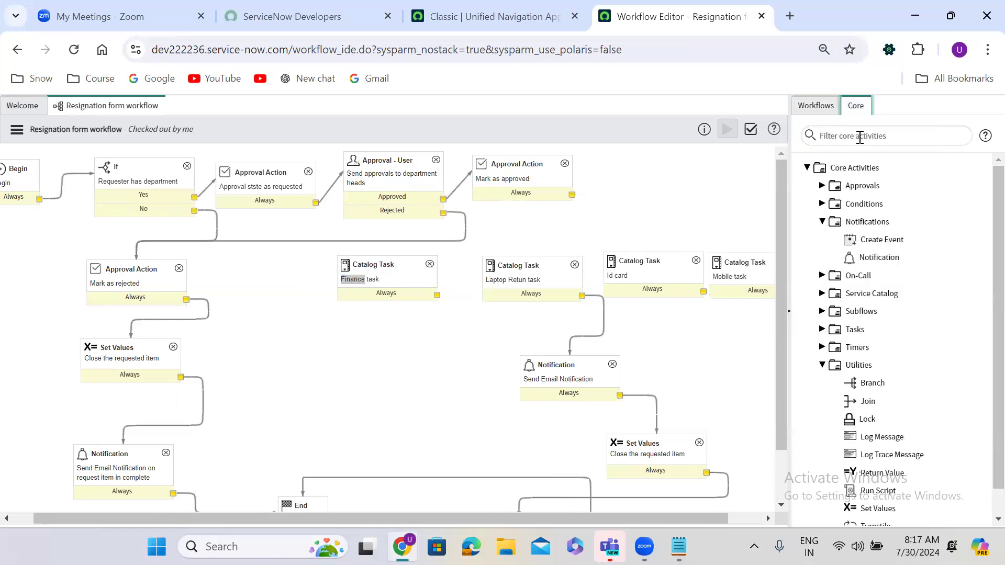
left_click(859, 136)
type("bra")
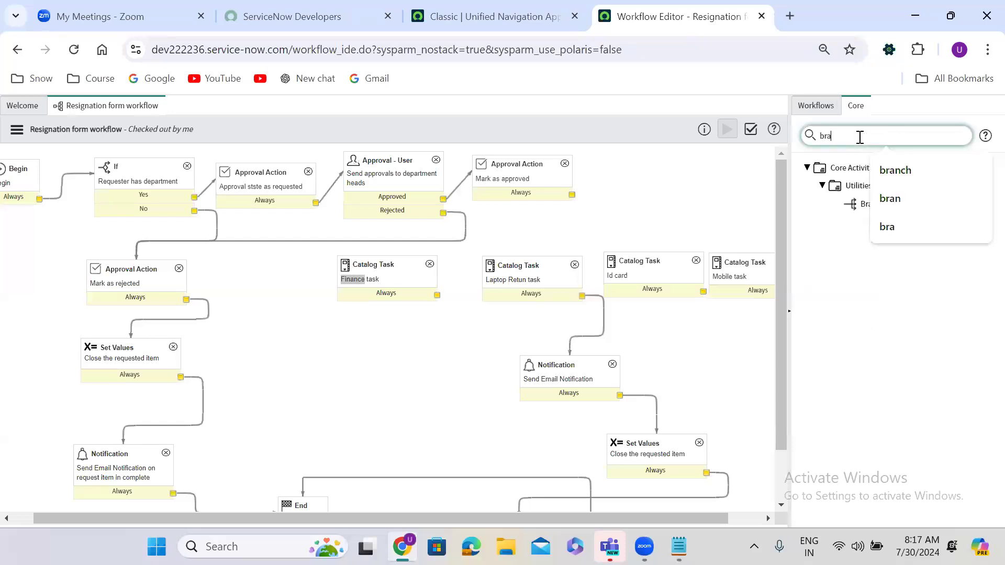
left_click_drag(859, 204, 667, 174)
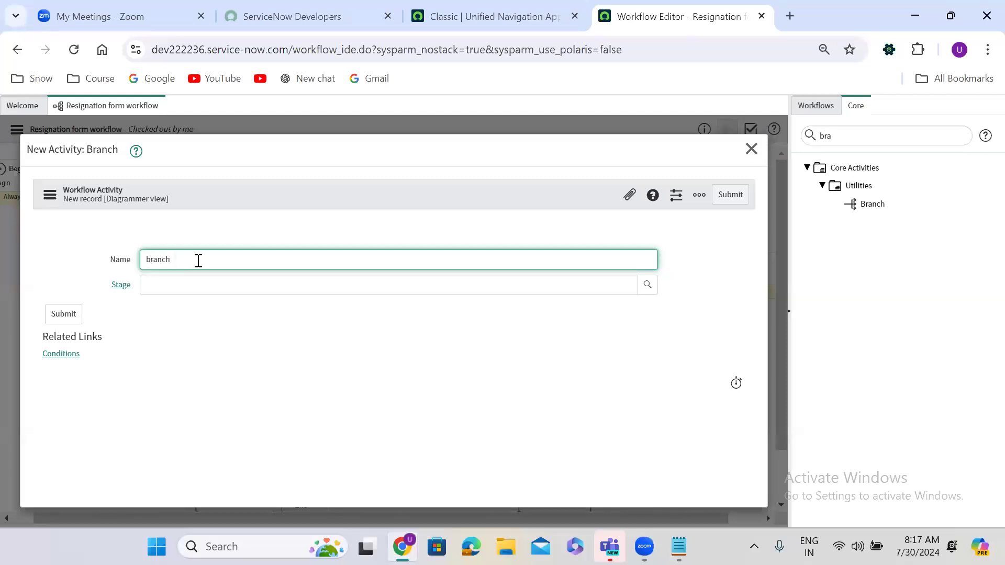
left_click(722, 194)
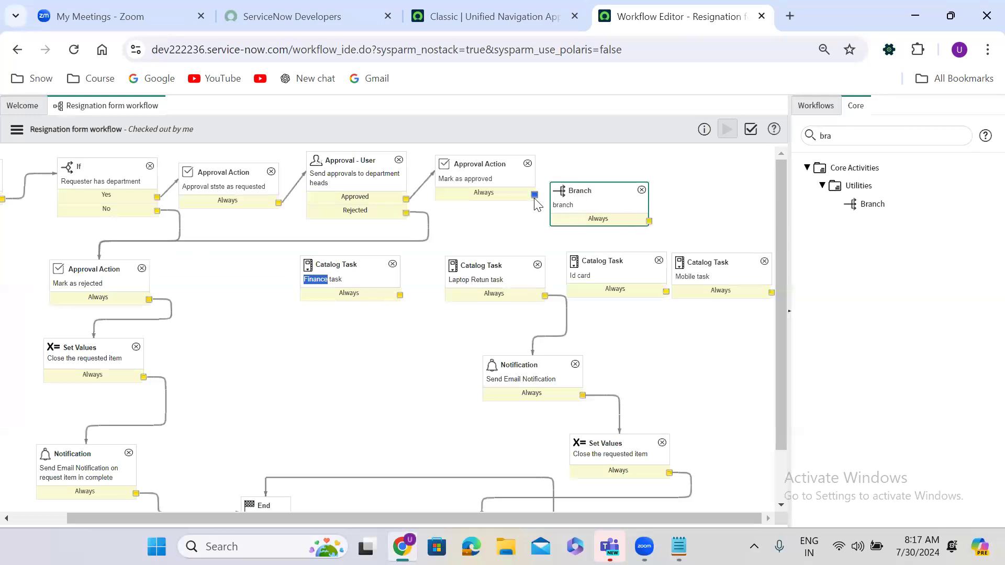
- Connect Mark as approved to the Branch, and the Branch to the Finance, Laptop Retun, Id card and Mobile catalog tasks
left_click_drag(544, 204, 550, 207)
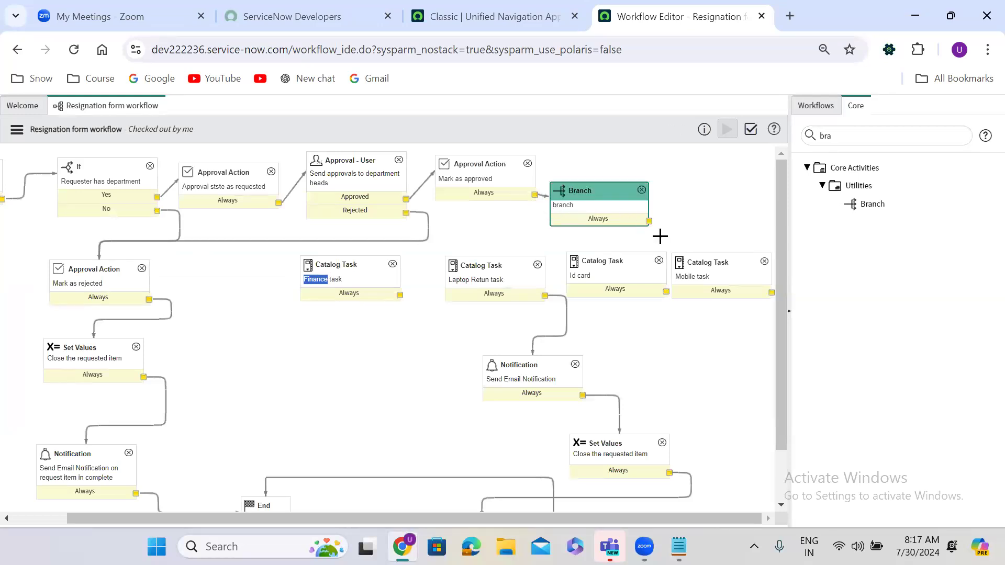
left_click_drag(649, 220, 366, 269)
left_click_drag(649, 222, 522, 265)
left_click_drag(650, 224, 636, 265)
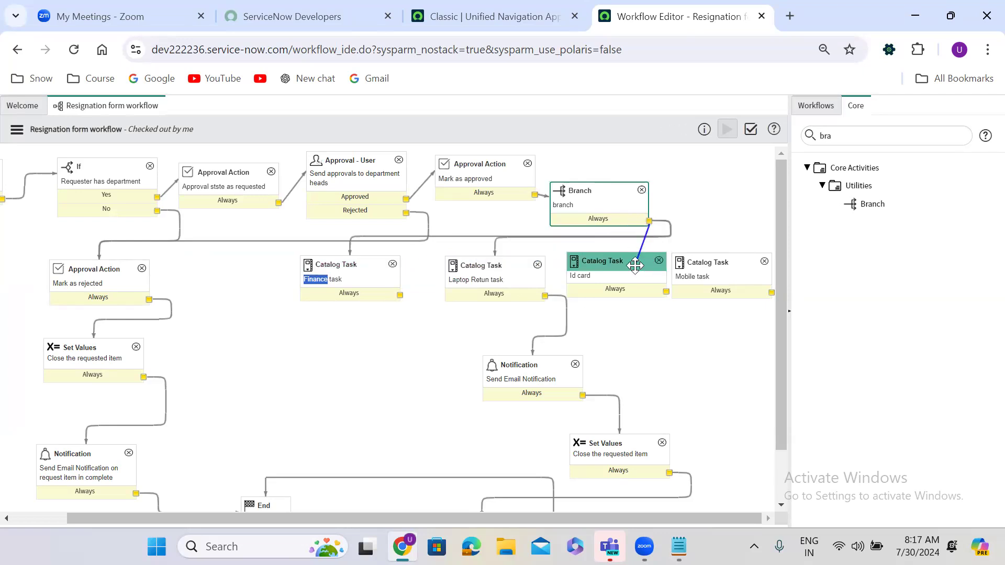
left_click_drag(699, 248, 728, 260)
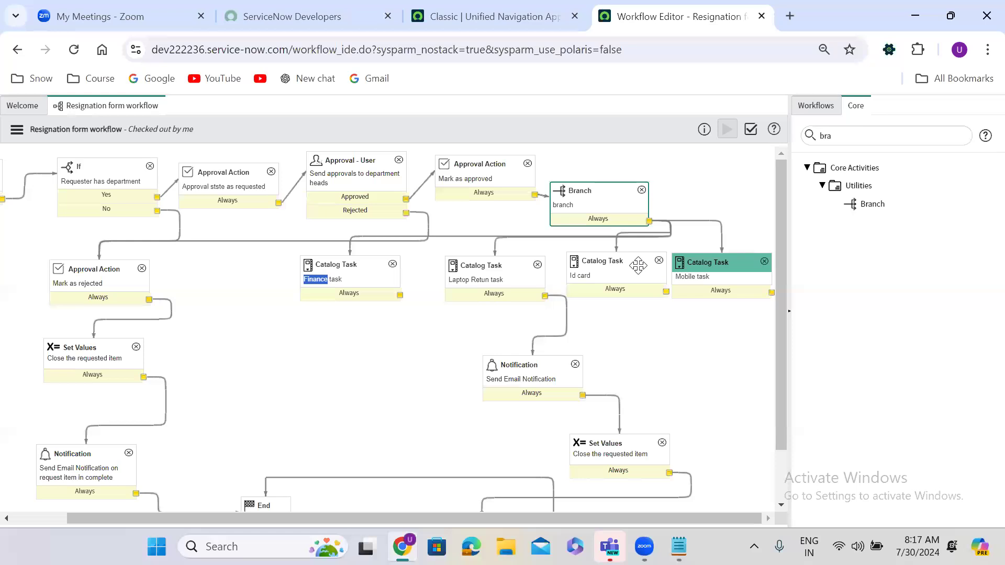
- Delete the transition from the Laptop Retun task to Send Email Notification and add a Join activity named "join" below the catalog tasks
left_click(562, 337)
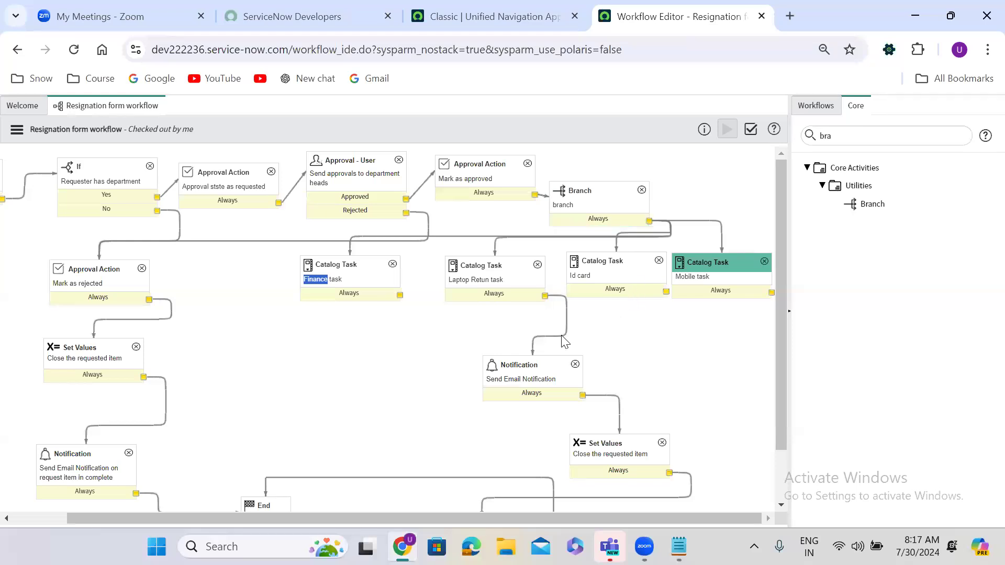
key("Delete")
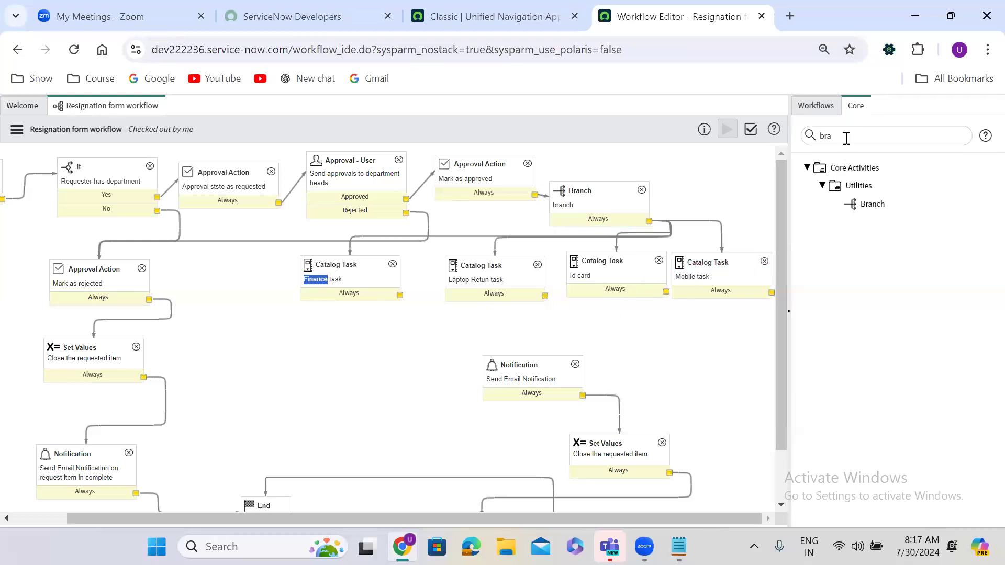
double_click(846, 137)
type("join")
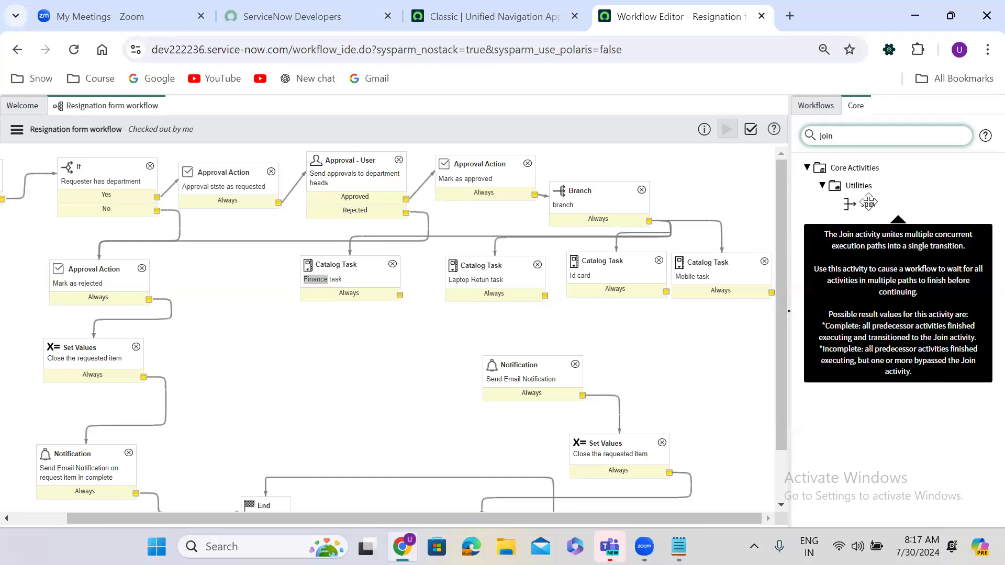
left_click_drag(873, 205, 584, 308)
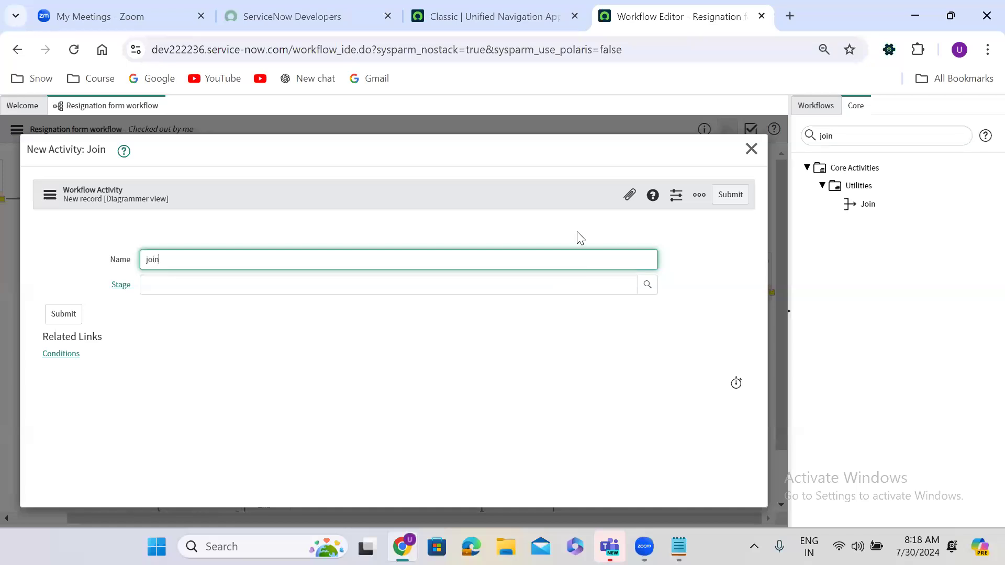
left_click(731, 196)
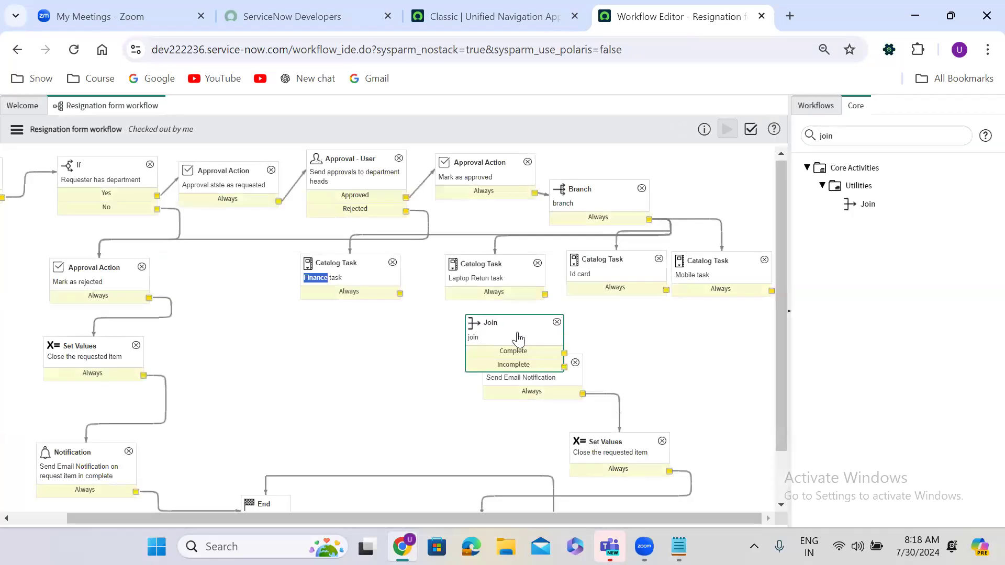
- Separate the overlapping Join and Send Email Notification activities, placing Join between the catalog tasks and the notification
left_click_drag(518, 328, 624, 321)
scroll(541, 348, "down", 1)
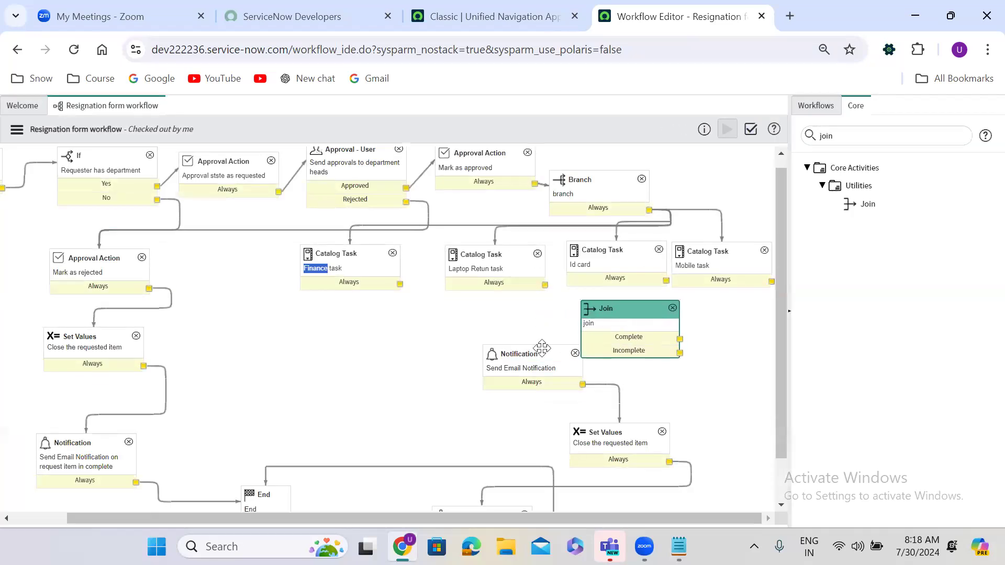
left_click(513, 362)
scroll(513, 361, "down", 1)
left_click_drag(529, 325, 505, 356)
scroll(505, 356, "down", 1)
left_click_drag(623, 253, 560, 265)
scroll(559, 261, "up", 1)
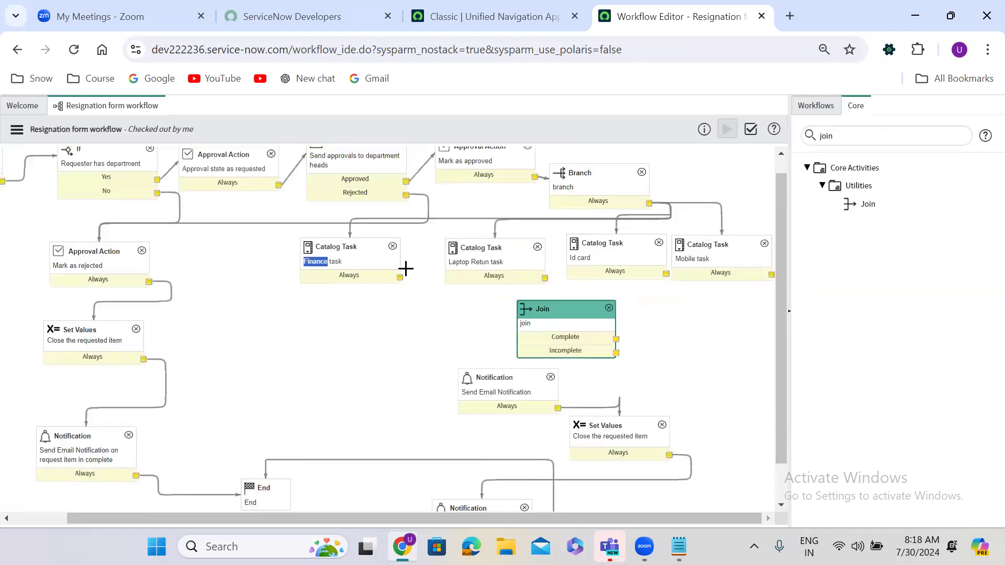
- Connect the Finance, Laptop Retun, Id card and Mobile tasks to Join, and Join's Complete outcome to Send Email Notification
left_click_drag(399, 276, 526, 322)
left_click_drag(545, 277, 560, 309)
left_click_drag(665, 274, 586, 320)
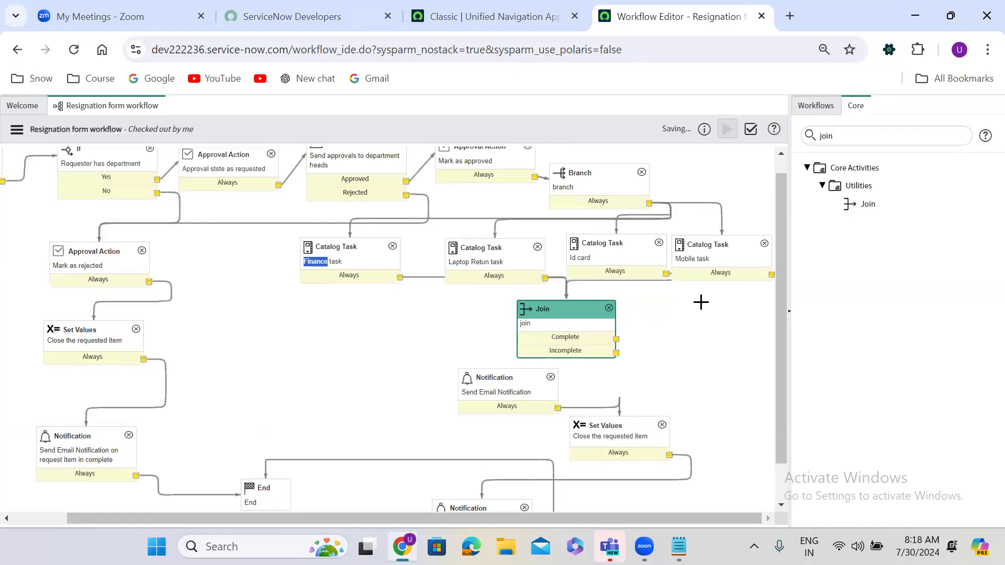
mouse_move(771, 274)
left_mouse_down()
mouse_move(568, 334)
mouse_move(645, 345)
mouse_move(619, 362)
mouse_move(612, 337)
mouse_move(647, 335)
mouse_move(628, 315)
mouse_move(516, 369)
left_mouse_up()
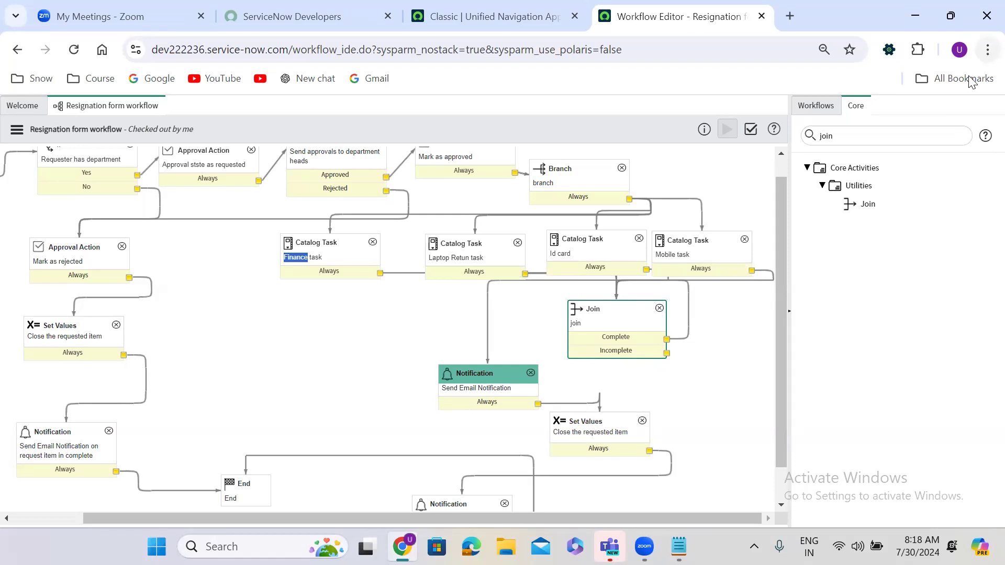
- Move Branch farther from Mark as approved on the same level, and move Join down and out past the Mobile task
left_click(988, 49)
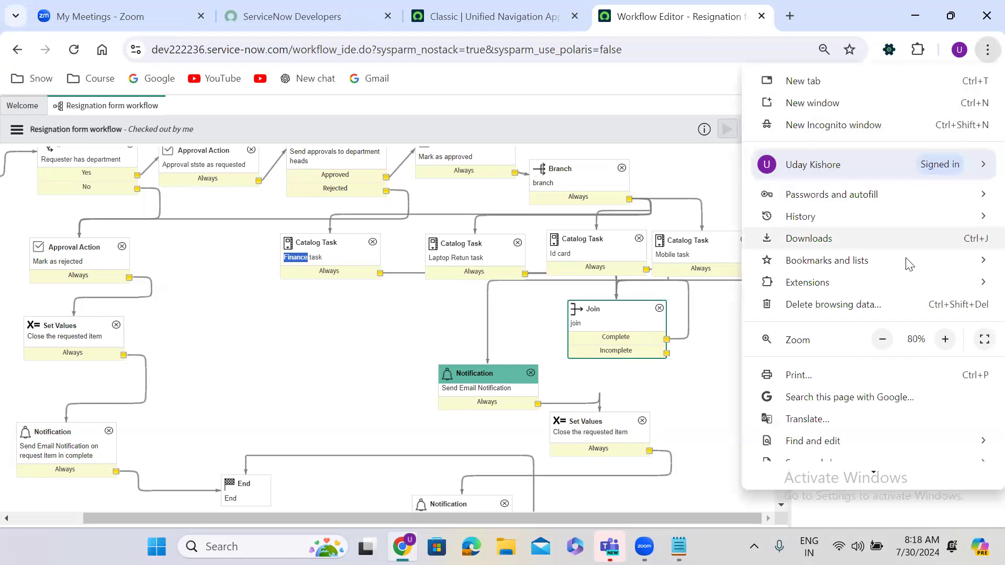
left_click(883, 339)
left_click(883, 339)
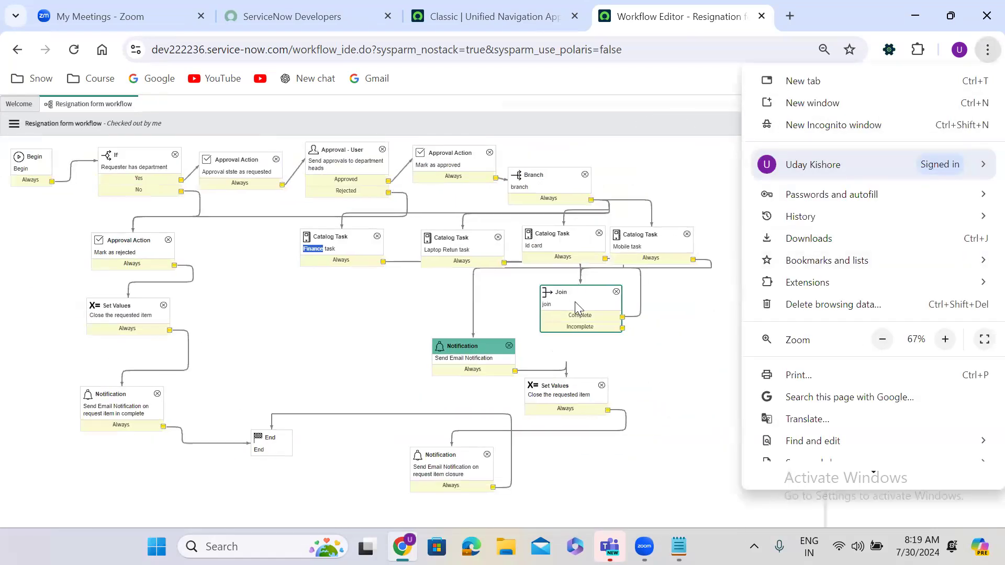
left_click(549, 179)
left_click_drag(550, 179, 595, 150)
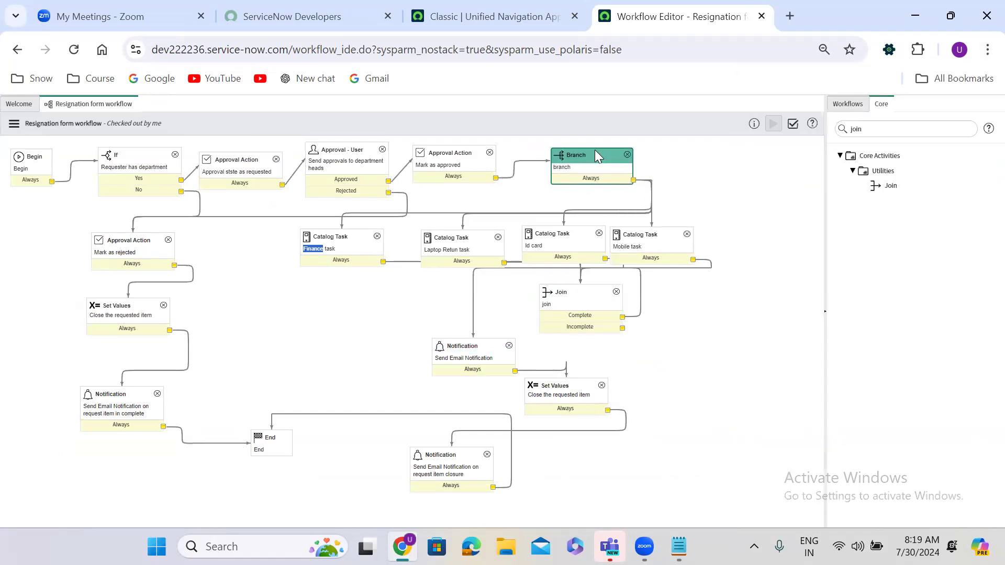
left_click_drag(577, 290, 738, 365)
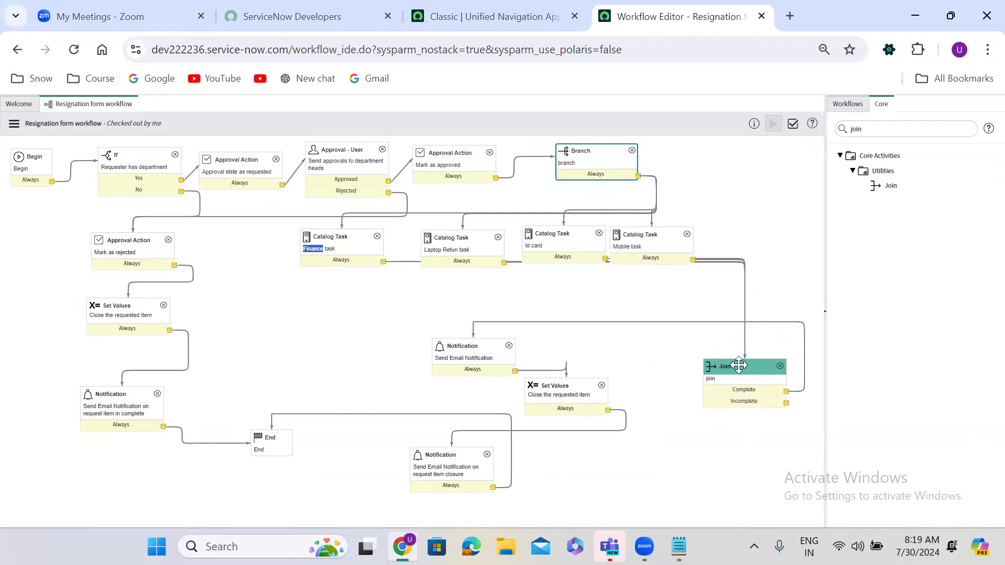
- Arrange Send Email Notification, Set Values and the item closure Notification in a row below Join, and place End beneath them
left_click_drag(476, 349, 709, 442)
left_click_drag(567, 391, 580, 449)
left_click_drag(474, 457, 445, 464)
left_click_drag(265, 440, 271, 504)
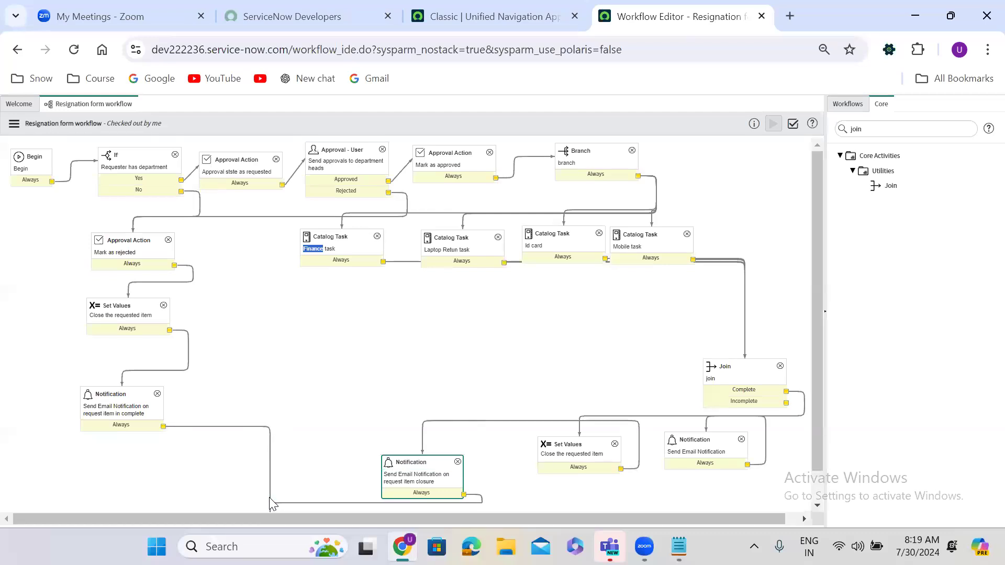
scroll(269, 497, "down", 1)
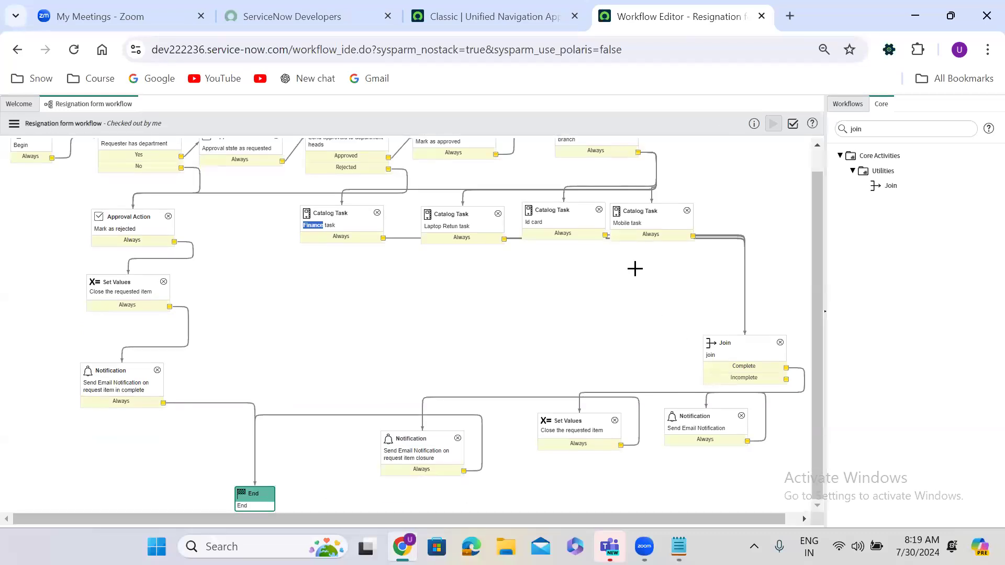
- Stack the Mobile, Id card, Laptop Retun and Finance catalog tasks in a vertical column below and beyond the Branch
left_click_drag(639, 211, 697, 210)
left_click_drag(560, 233, 710, 273)
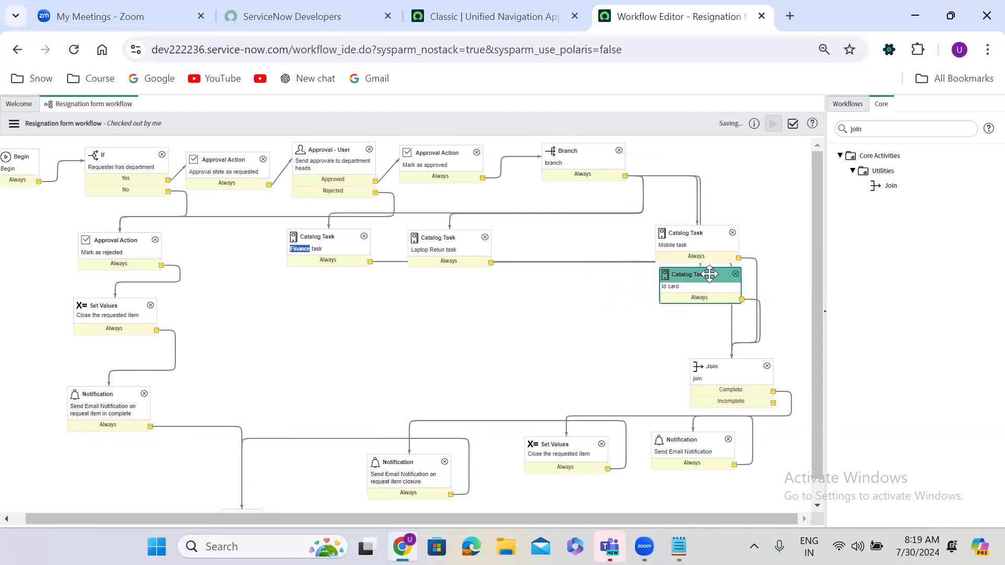
left_click_drag(446, 236, 717, 322)
left_click_drag(313, 237, 631, 356)
- Move Send Email Notification and Set Values lower, and place Join directly between the catalog task column and Send Email Notification
left_click_drag(692, 418, 694, 453)
left_click_drag(565, 440, 564, 486)
left_click_drag(634, 331, 699, 387)
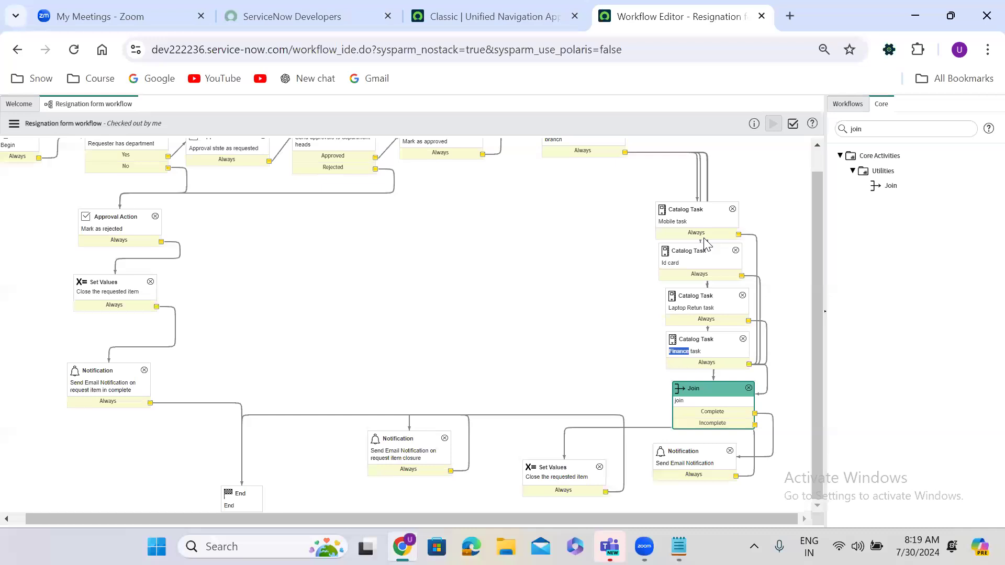
- Raise the Mobile and Id card tasks within the column to space out the stacked catalog tasks
left_click_drag(683, 211, 685, 185)
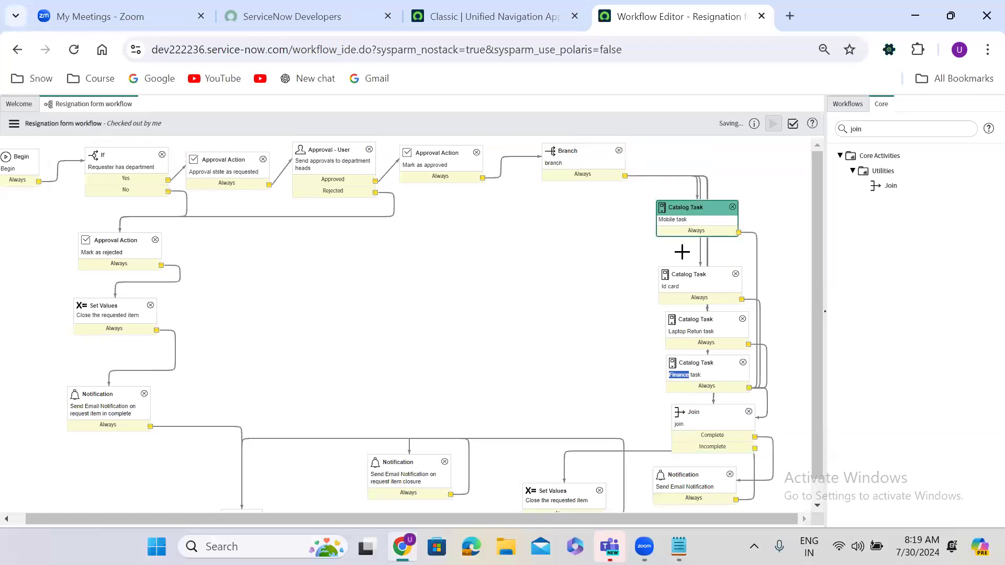
left_click_drag(681, 279, 681, 260)
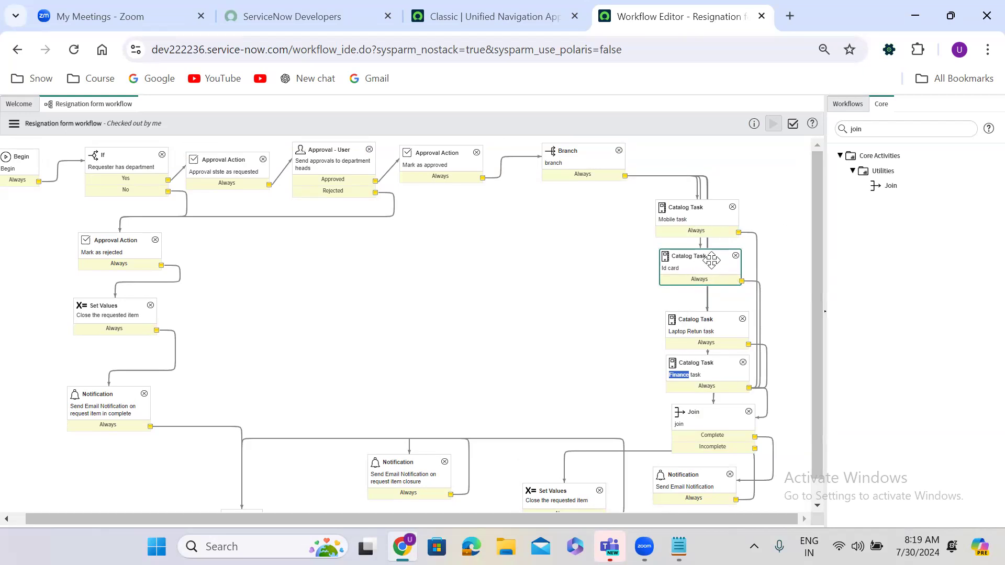
left_click(696, 433)
scroll(705, 417, "down", 1)
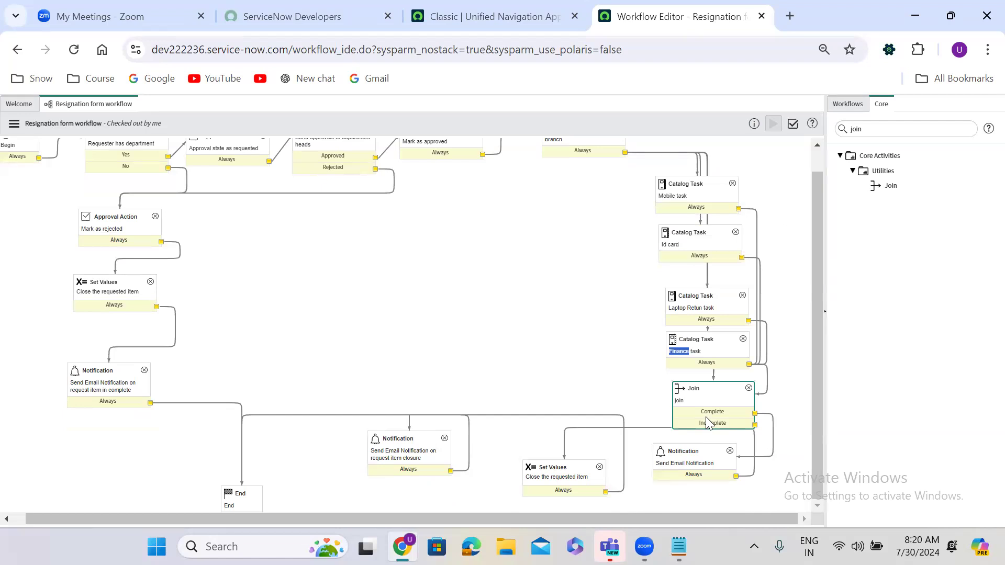
- Return to the ServiceNow home page and set the browser zoom to 100%
left_click(484, 9)
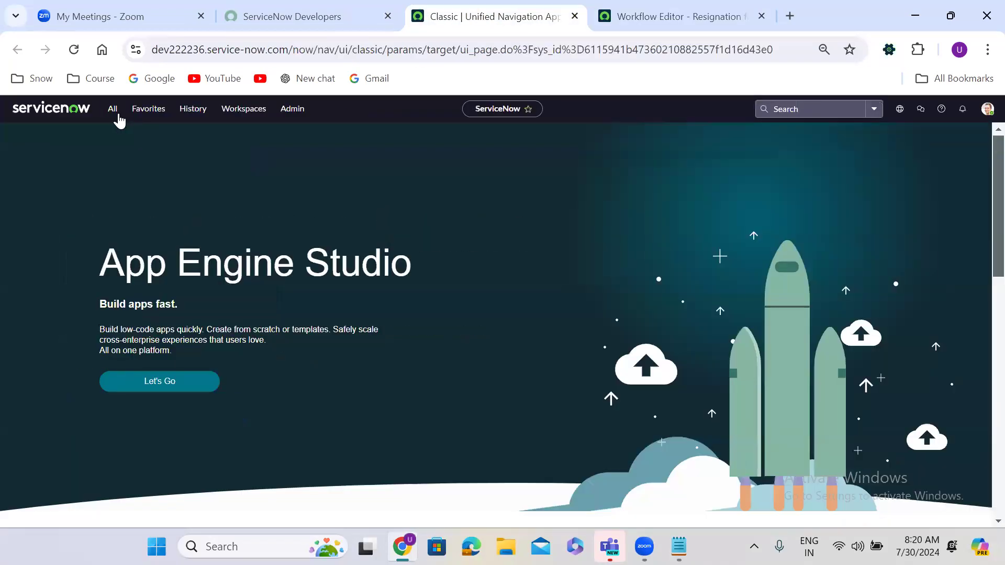
left_click(986, 52)
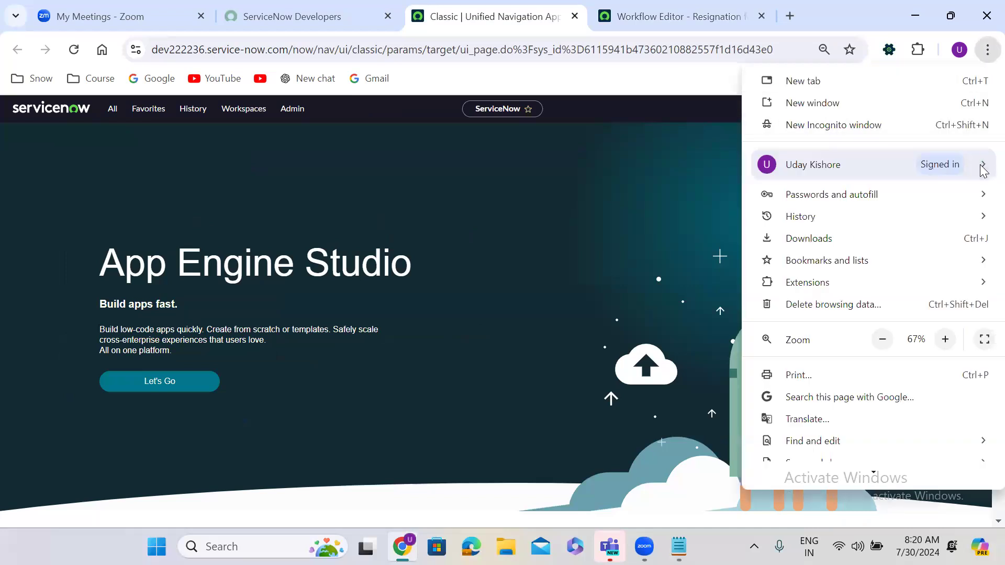
left_click(946, 340)
left_click(946, 339)
left_click(945, 339)
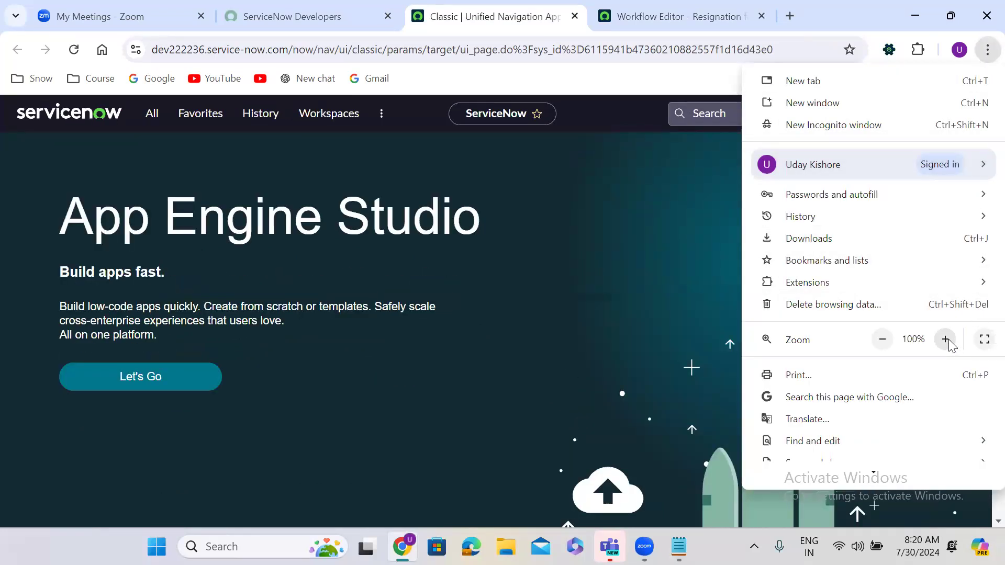
- Find the Maintain Items module with the filter "maintain items" and open its catalog item list in a new tab
left_click(167, 121)
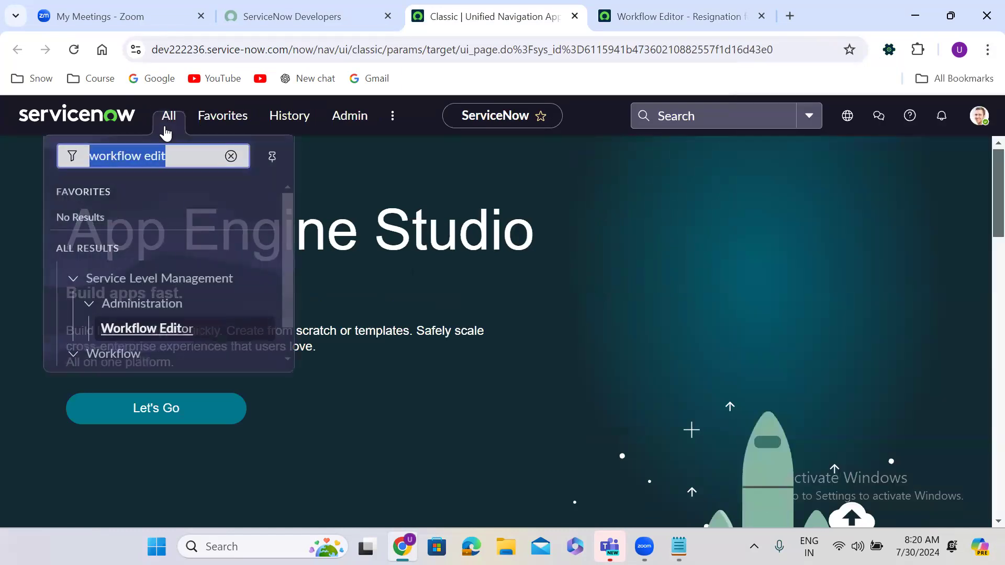
type("maint")
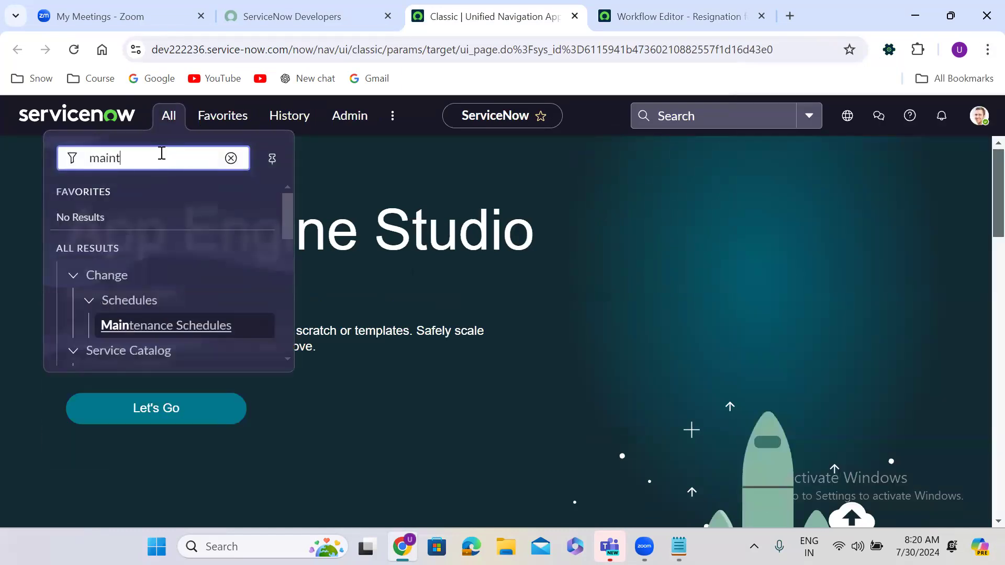
type("ain items")
middle_click(141, 327)
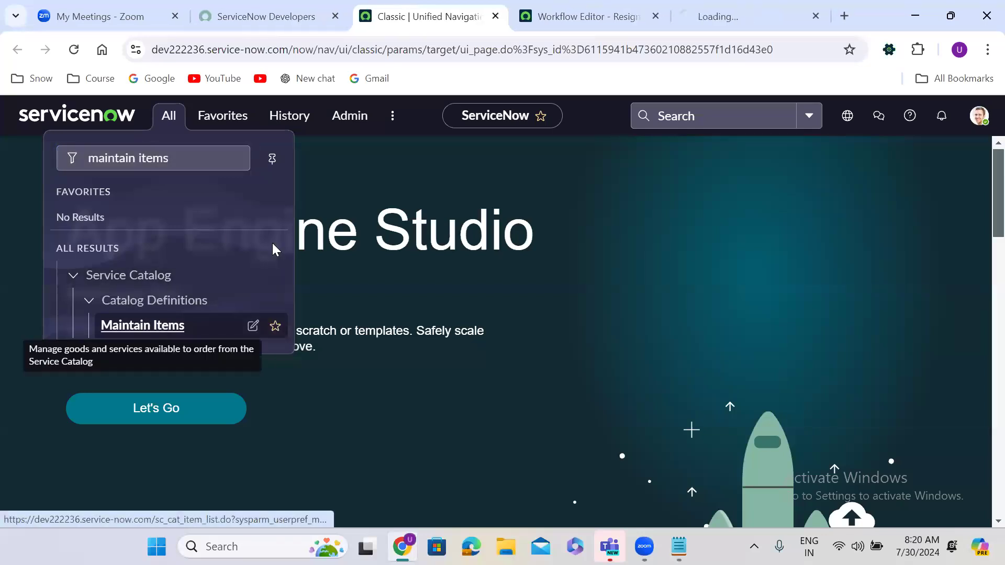
left_click(724, 6)
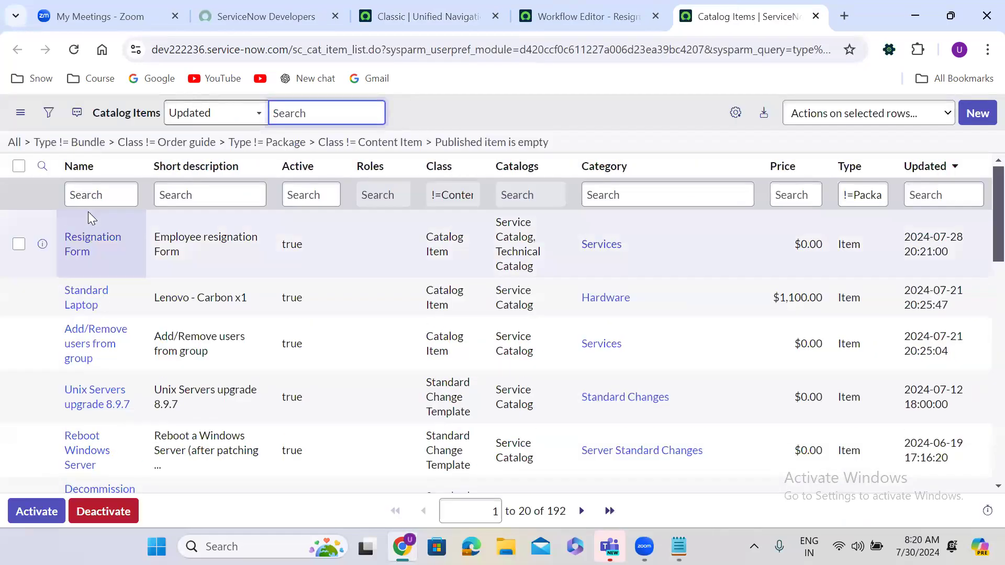
- Open the Resignation Form catalog item record in a new tab
right_click(43, 244)
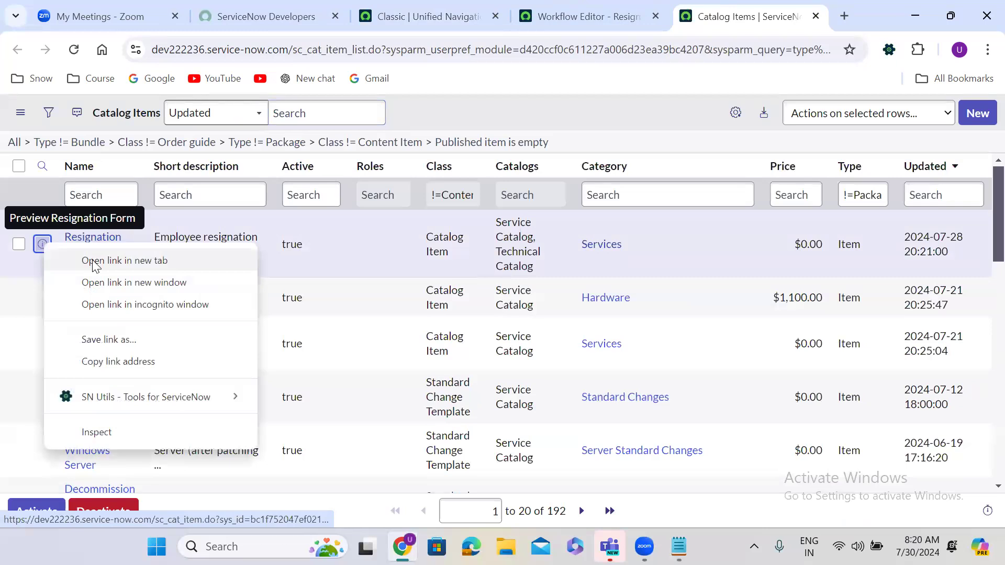
left_click(94, 261)
left_click(746, 7)
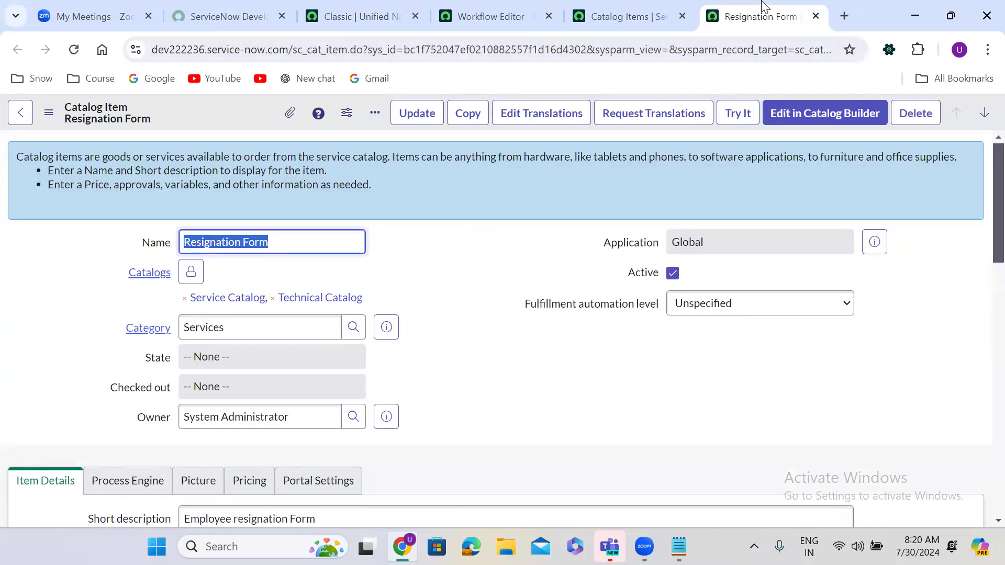
- Duplicate the Resignation Form record's tab and try the item there to bring up its order form
right_click(764, 6)
left_click(822, 140)
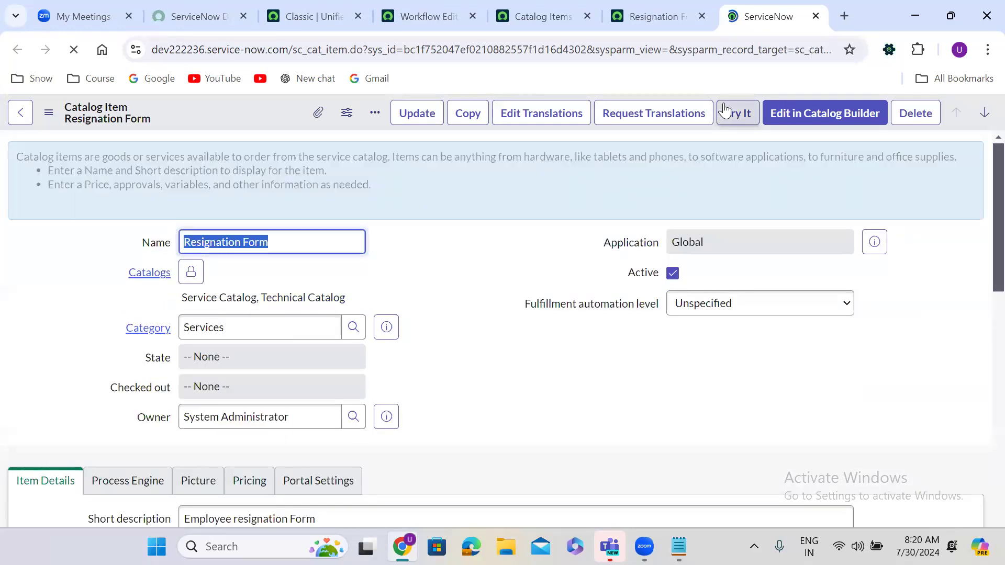
left_click(738, 113)
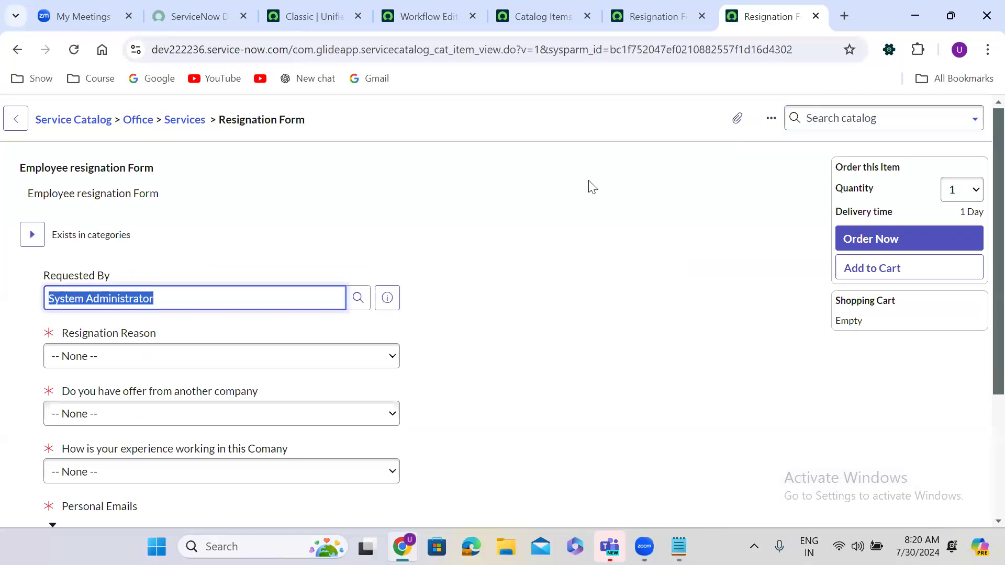
- Choose Health Reason as the resignation reason, Yes for an offer from another company, and good for the working experience
left_click(104, 361)
left_click(108, 392)
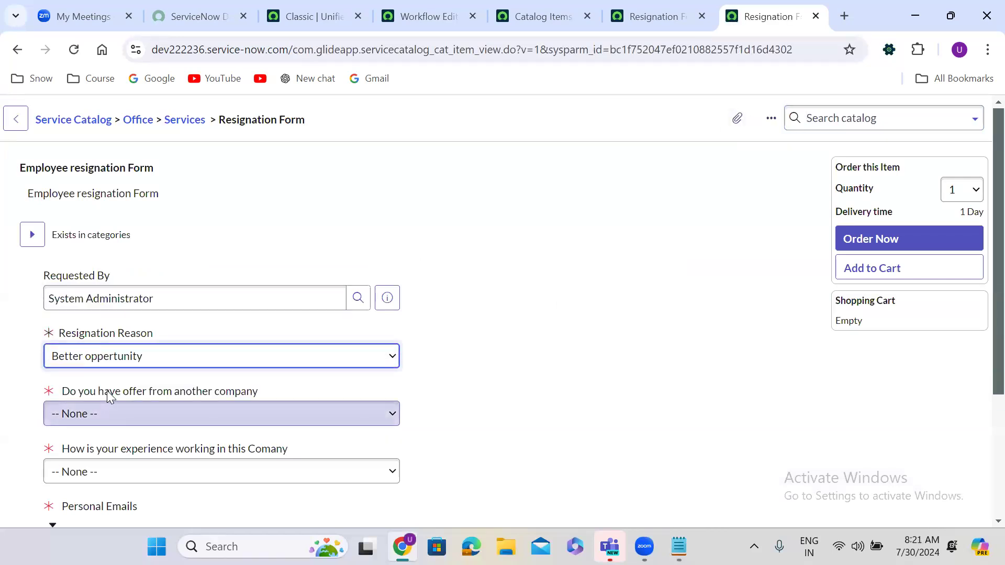
left_click(107, 422)
left_click(108, 446)
key("shift+Tab")
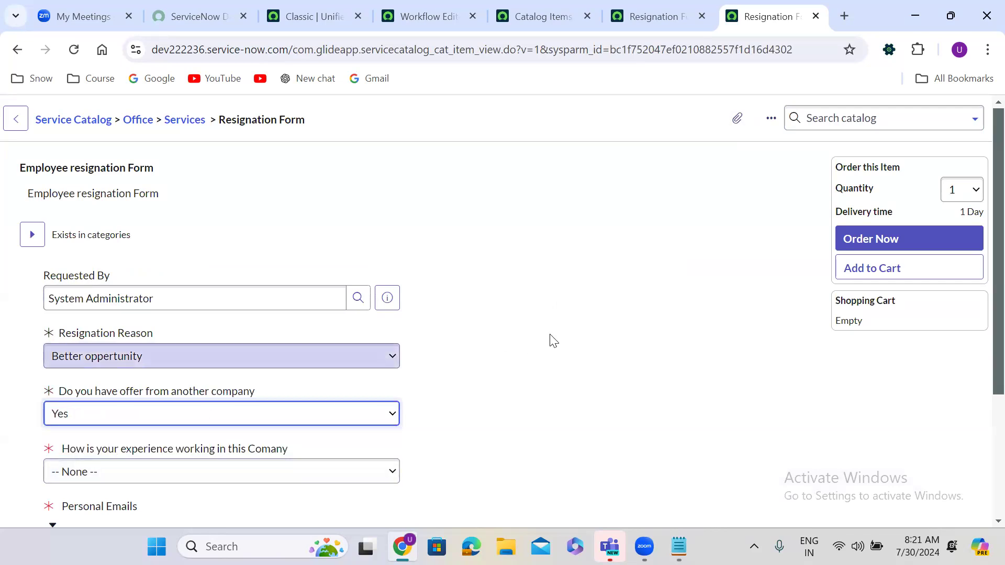
key("Down")
key("Tab")
key("Tab")
key("Down")
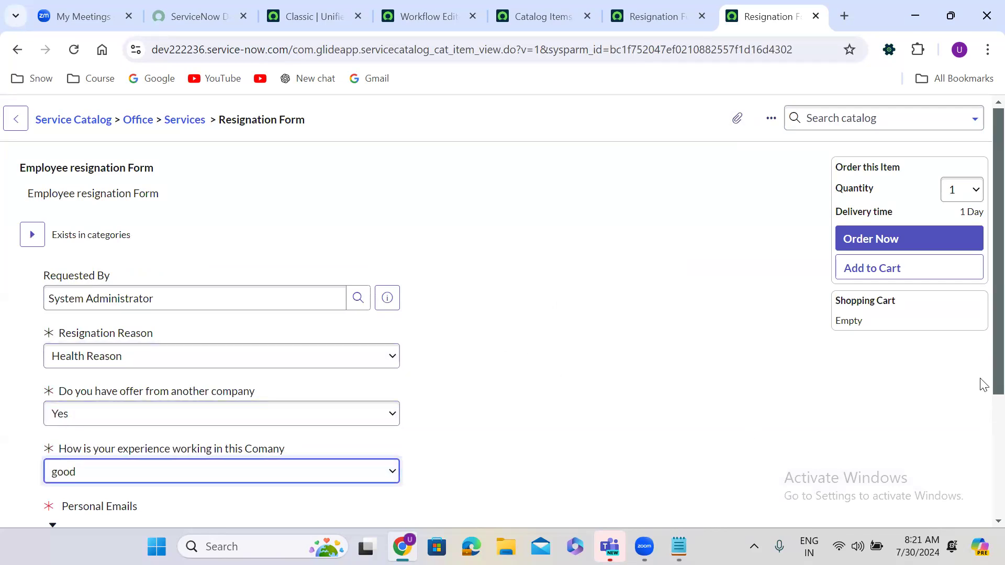
- Fill in Personal Emails by copying the two example addresses from the field's help text
scroll(980, 426, "down", 3)
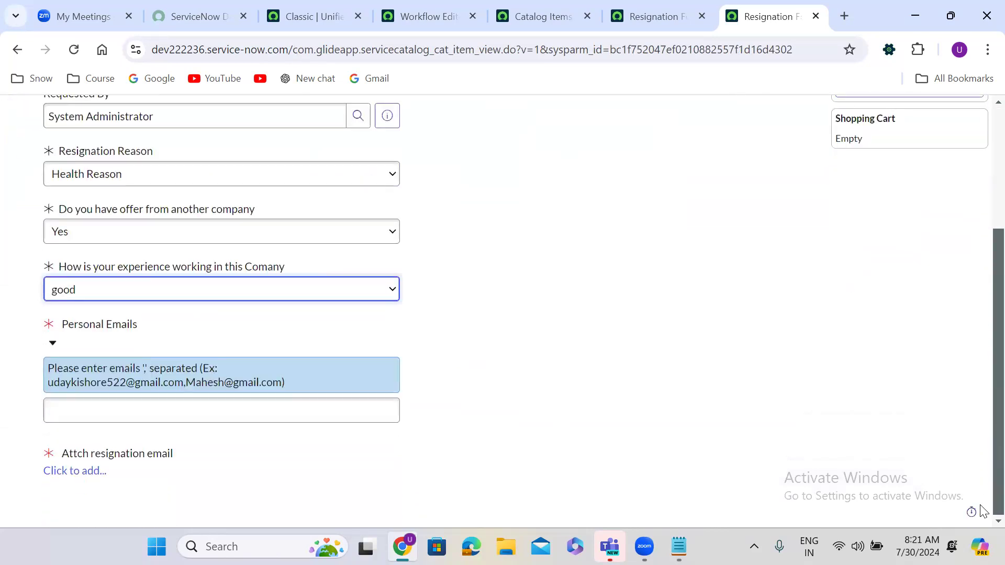
left_click(92, 402)
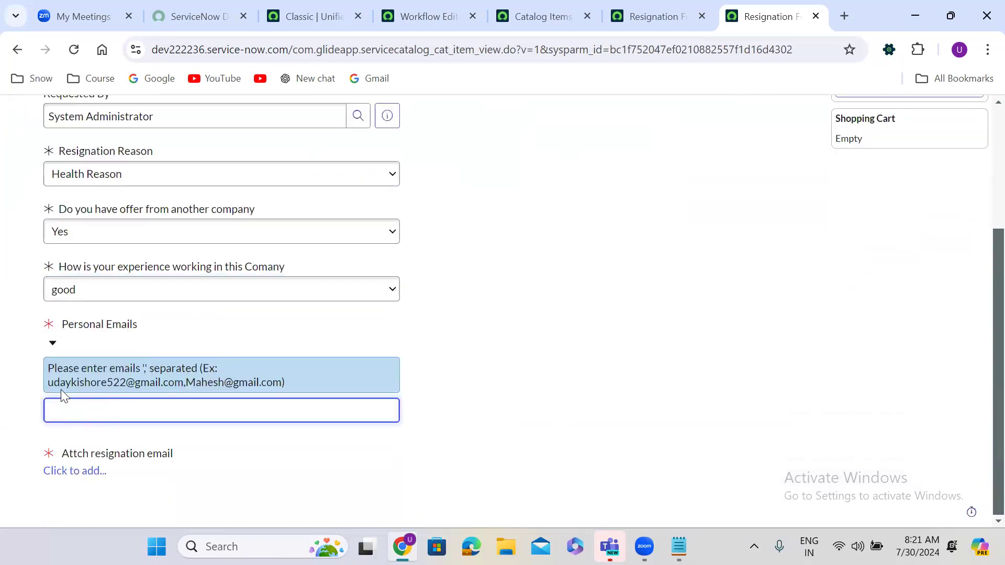
left_click_drag(50, 380, 268, 399)
key("ctrl+c")
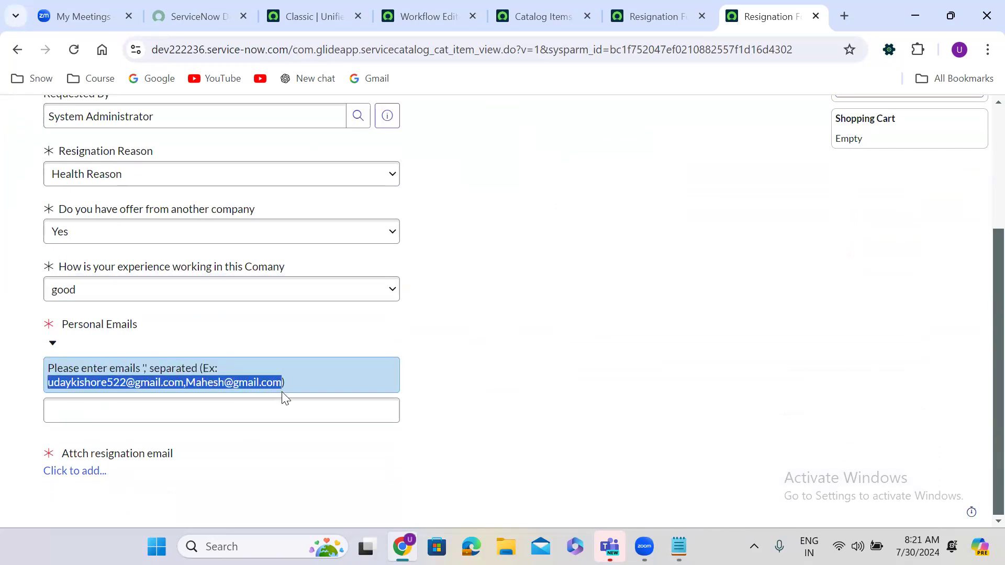
left_click(193, 421)
key("ctrl+v")
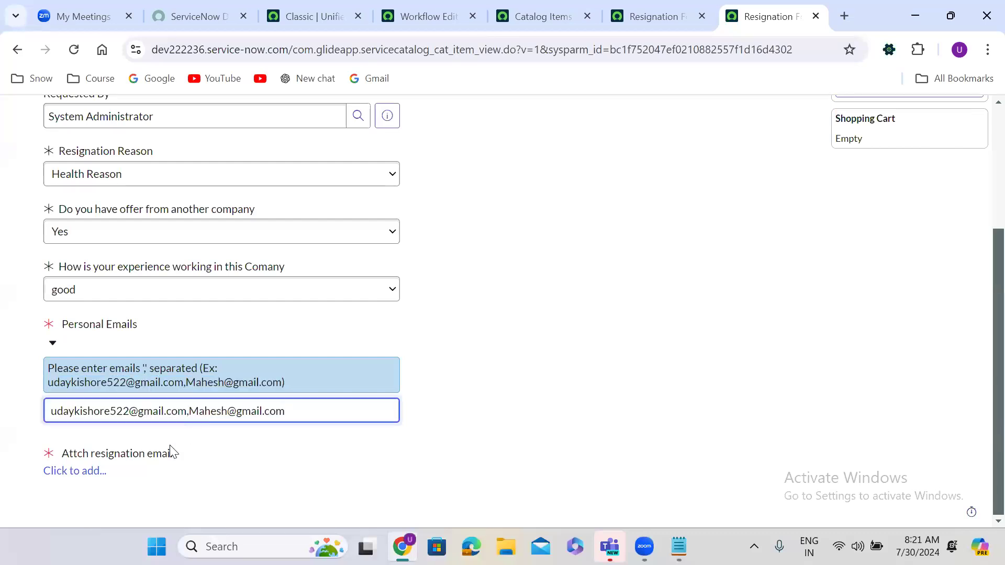
- Attach the incident spreadsheet from the Desktop as the resignation email and order the item
left_click(89, 472)
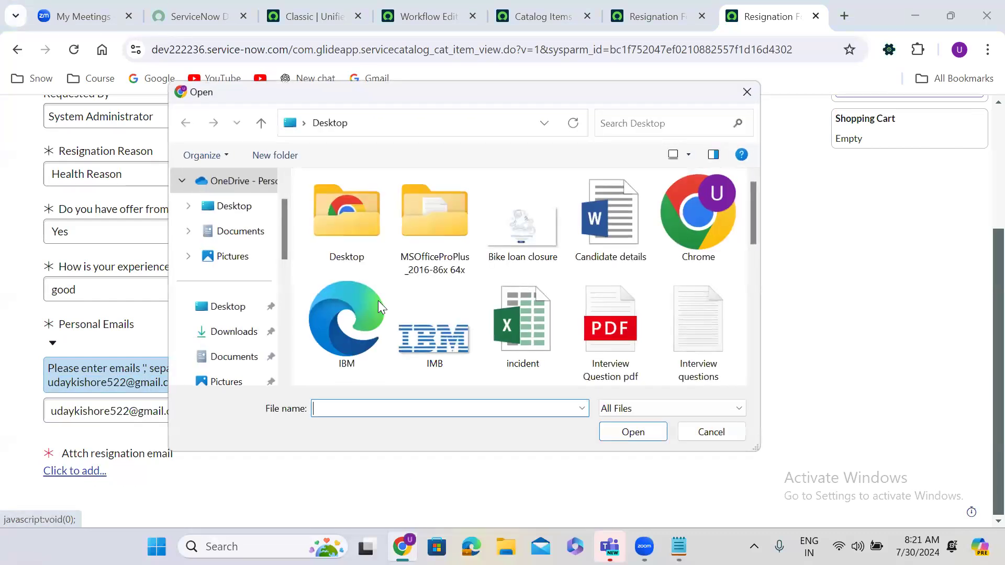
left_click(495, 322)
left_click(641, 428)
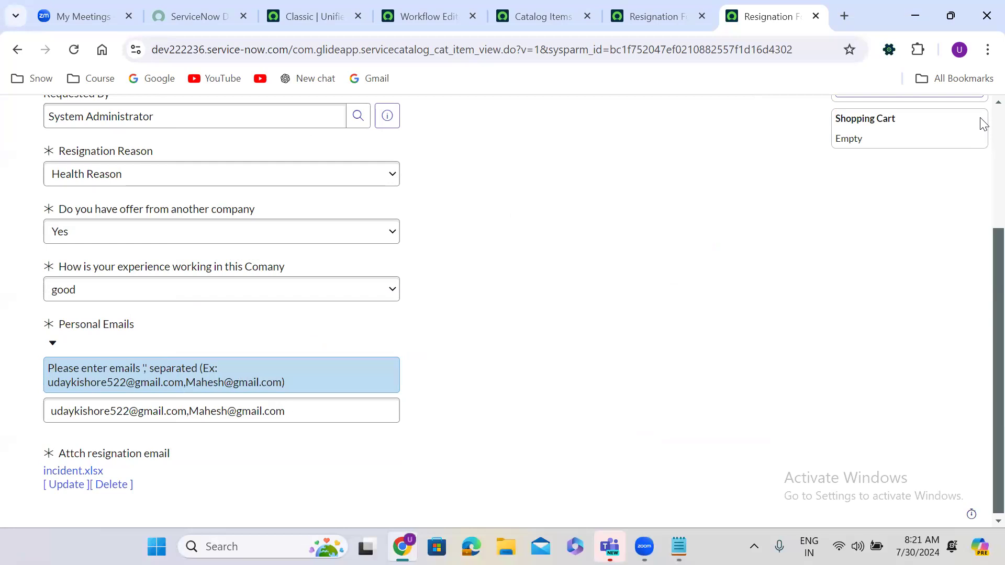
scroll(983, 124, "up", 5)
left_click(881, 240)
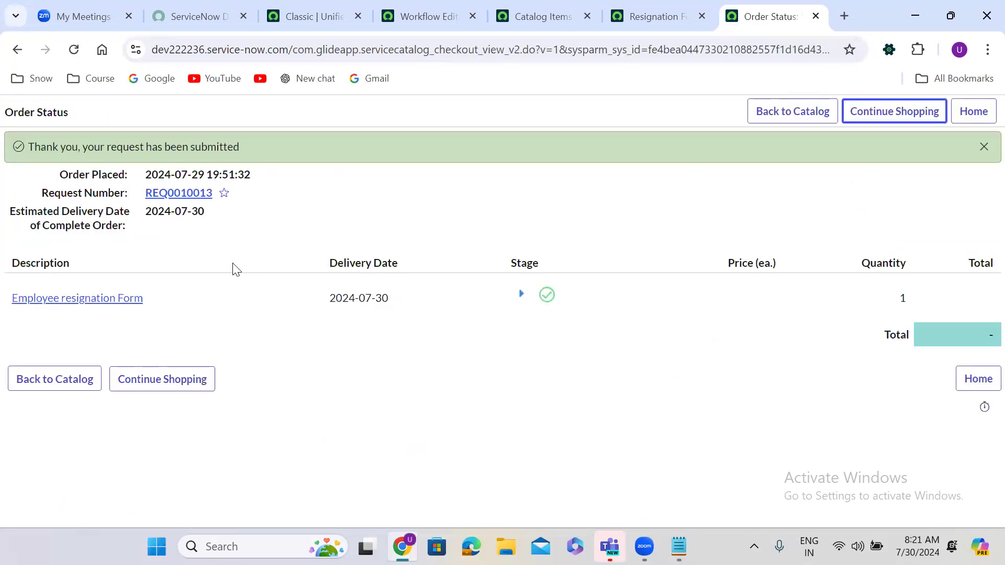
- Open the requested item from the order status and show its workflow to check the state of the department head approval
left_click(68, 302)
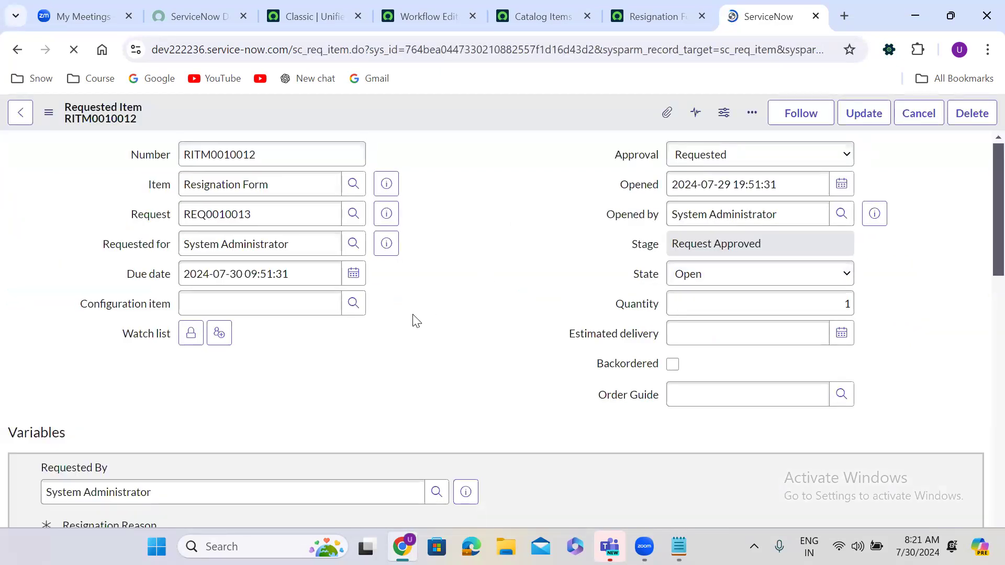
scroll(416, 320, "down", 15)
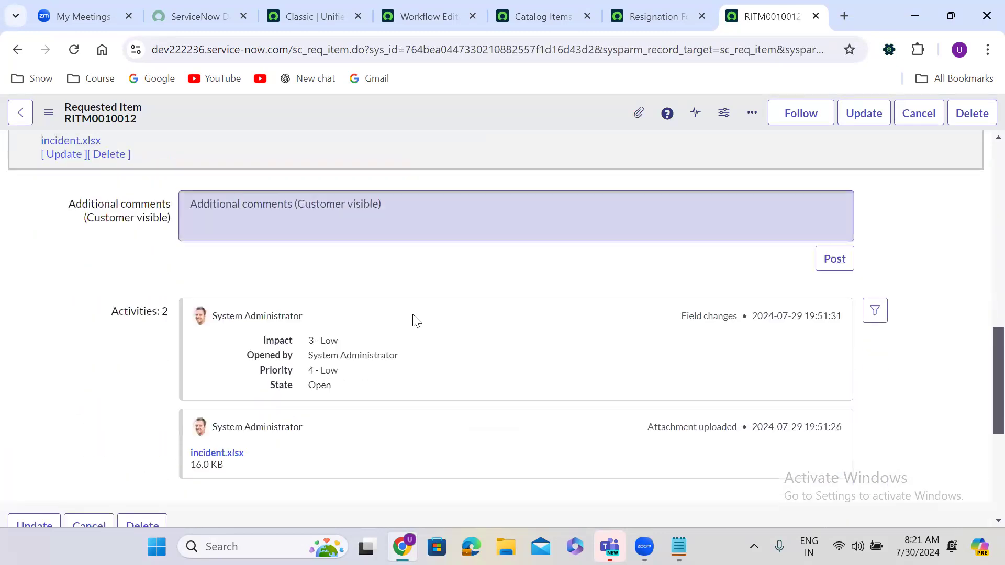
scroll(416, 320, "down", 6)
left_click(18, 277)
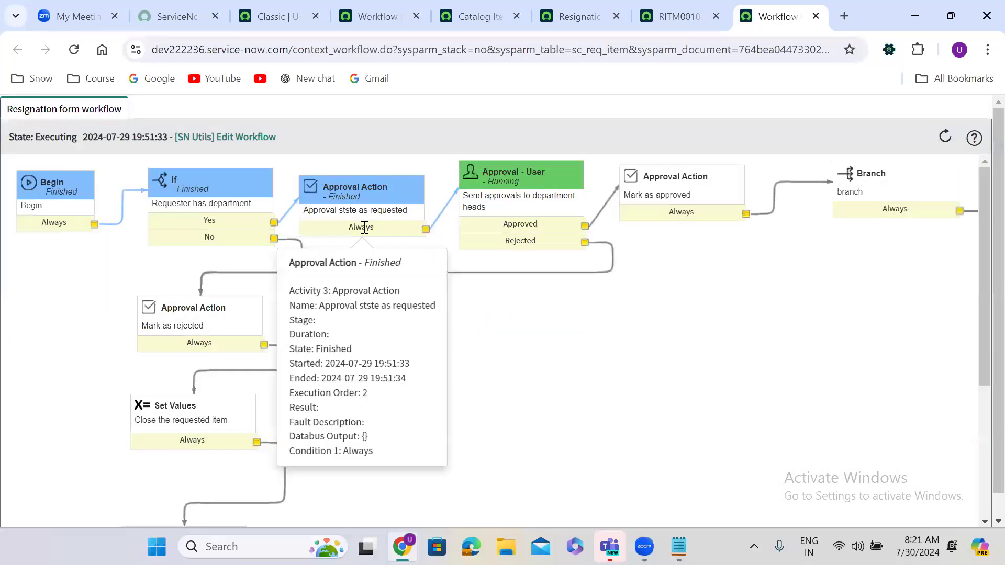
mouse_move(561, 217)
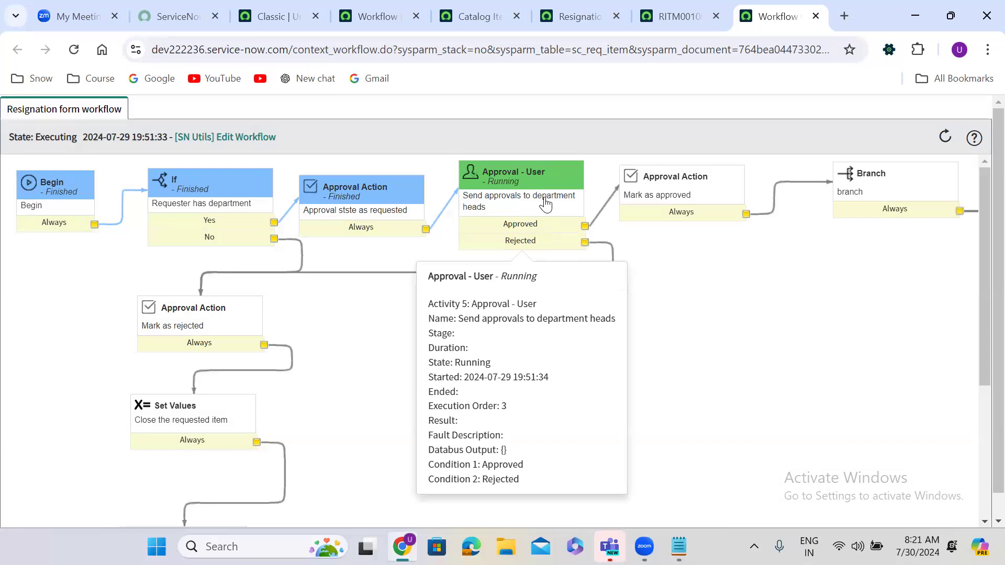
- Approve the pending approver request on the Resignation Form's requested item
left_click(671, 13)
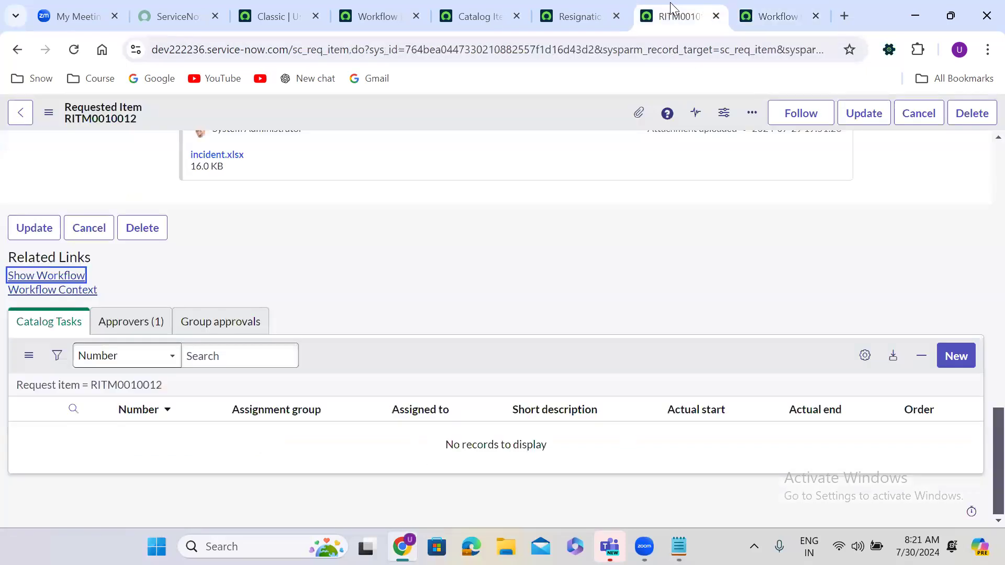
left_click(145, 339)
right_click(145, 430)
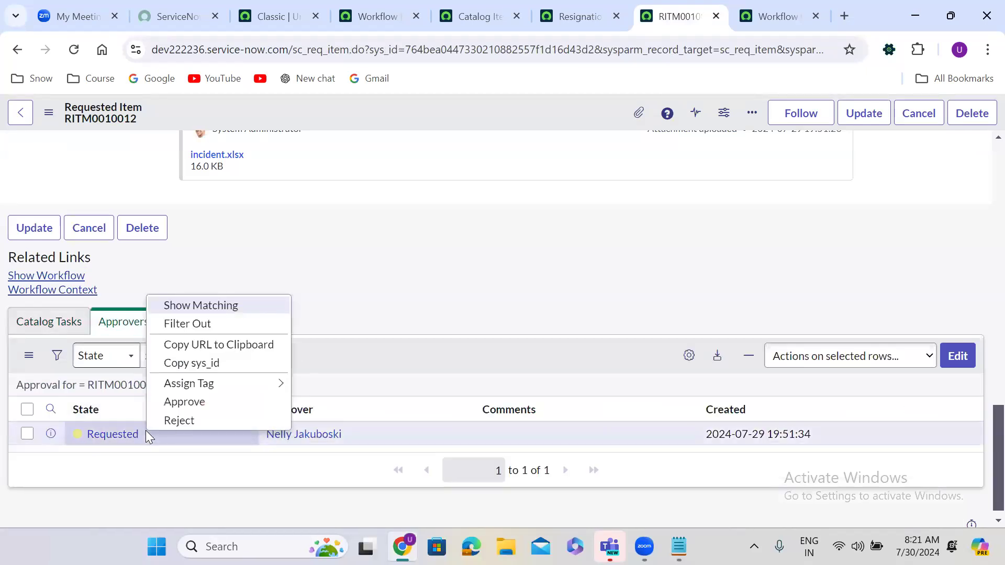
left_click(215, 402)
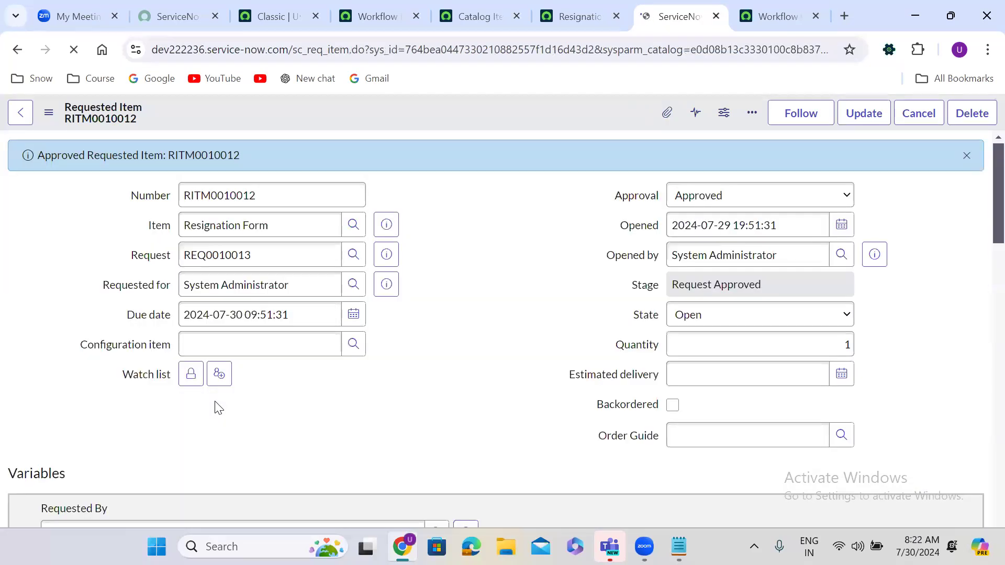
- Review the catalog tasks listed under the approved requested item
left_click(431, 283)
scroll(434, 283, "down", 1)
scroll(433, 283, "down", 20)
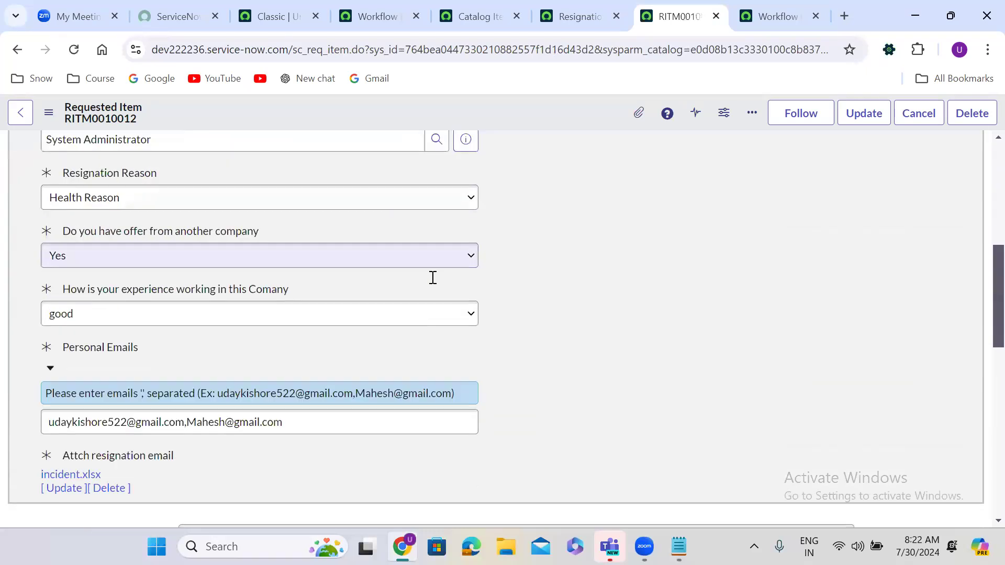
left_click(78, 310)
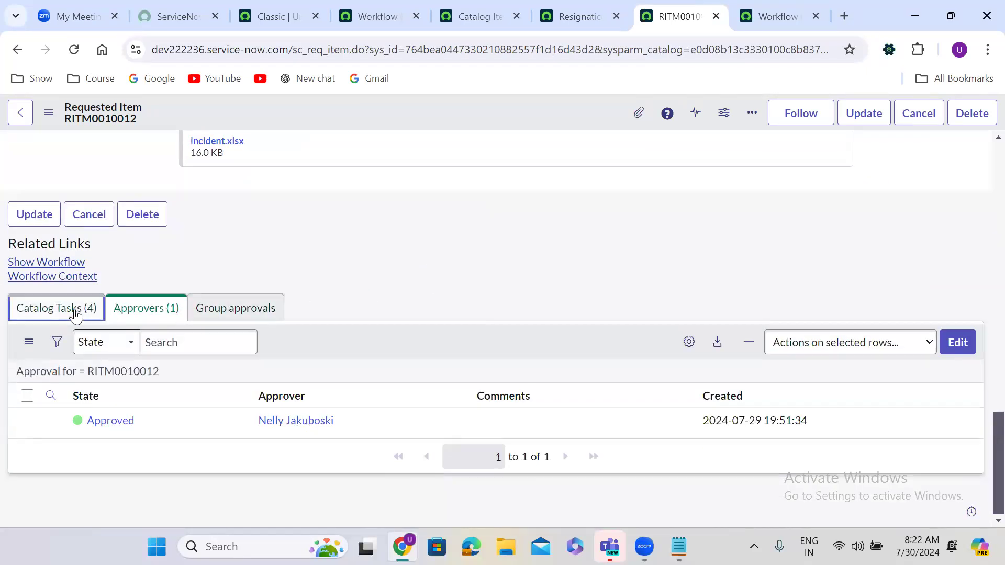
scroll(485, 252, "down", 2)
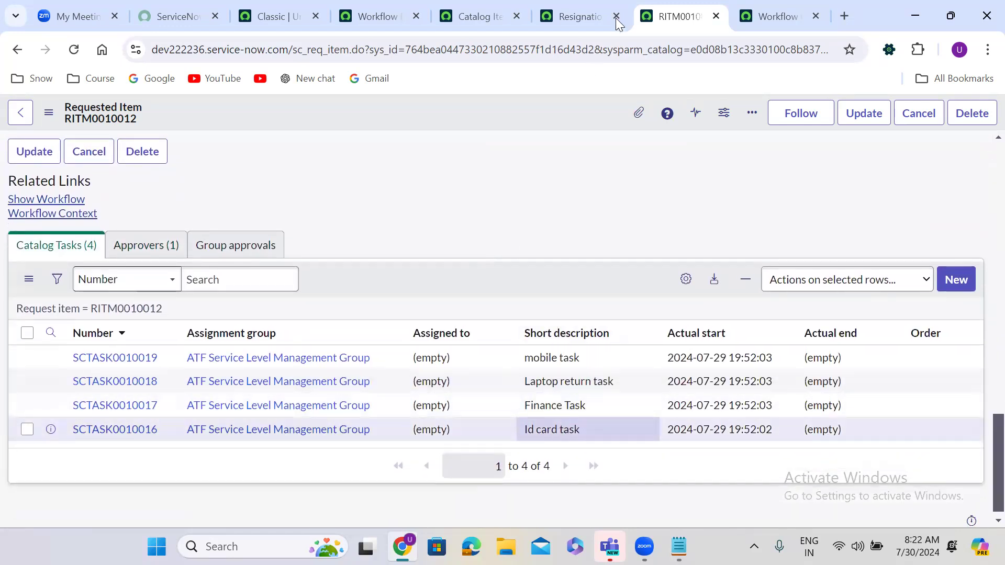
- Reload the requested item's workflow view and examine the activities from the Branch through the catalog tasks to the Join
left_click(777, 16)
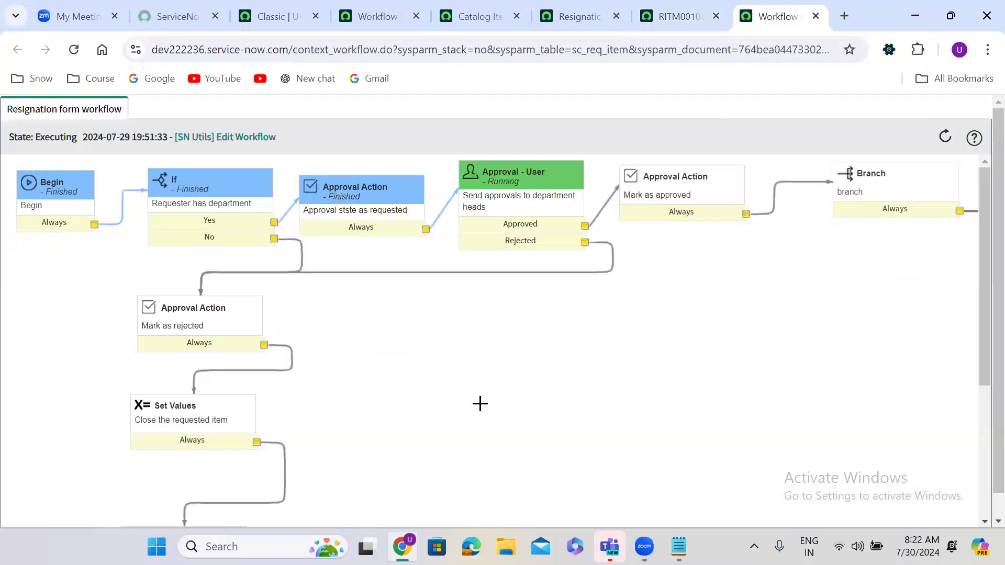
left_click(74, 49)
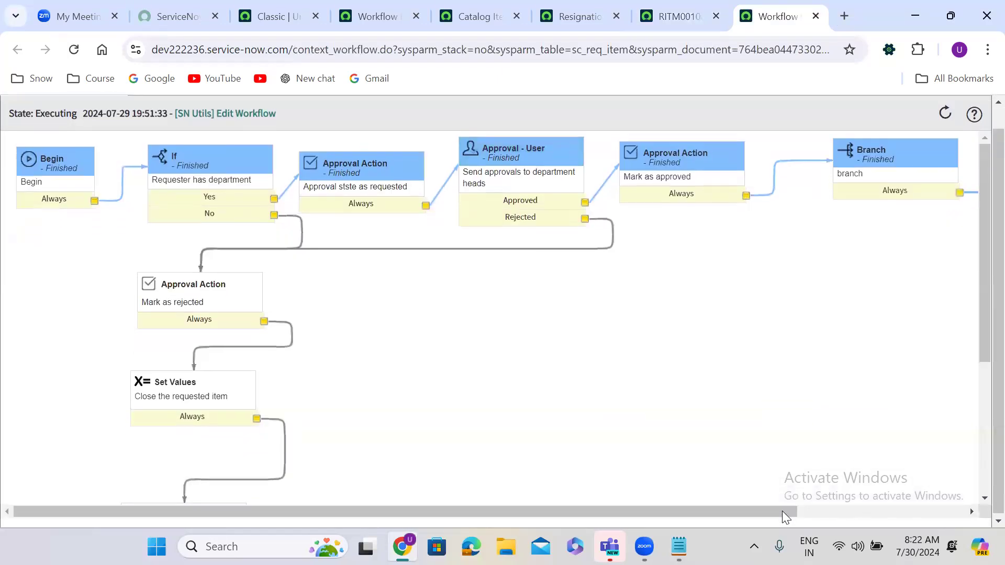
left_click_drag(782, 510, 983, 496)
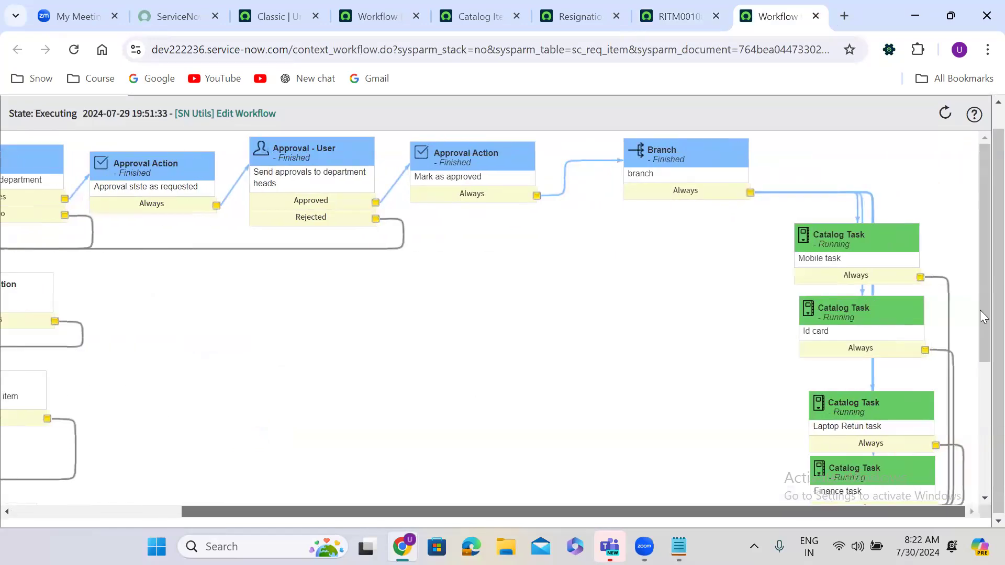
left_click_drag(980, 319, 980, 406)
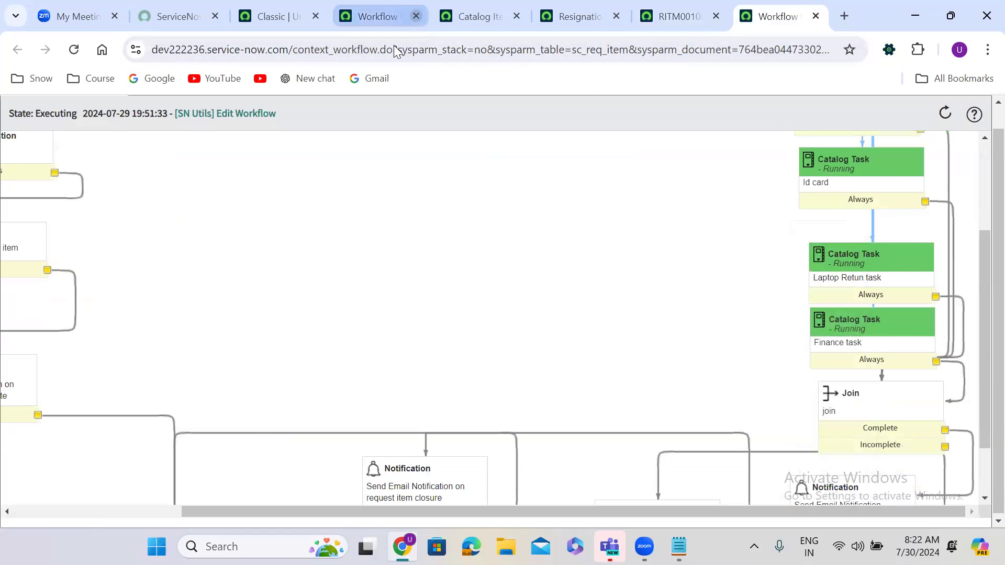
- Add the State column to the requested item's catalog tasks list, placed between Assigned to and Short description
left_click(661, 6)
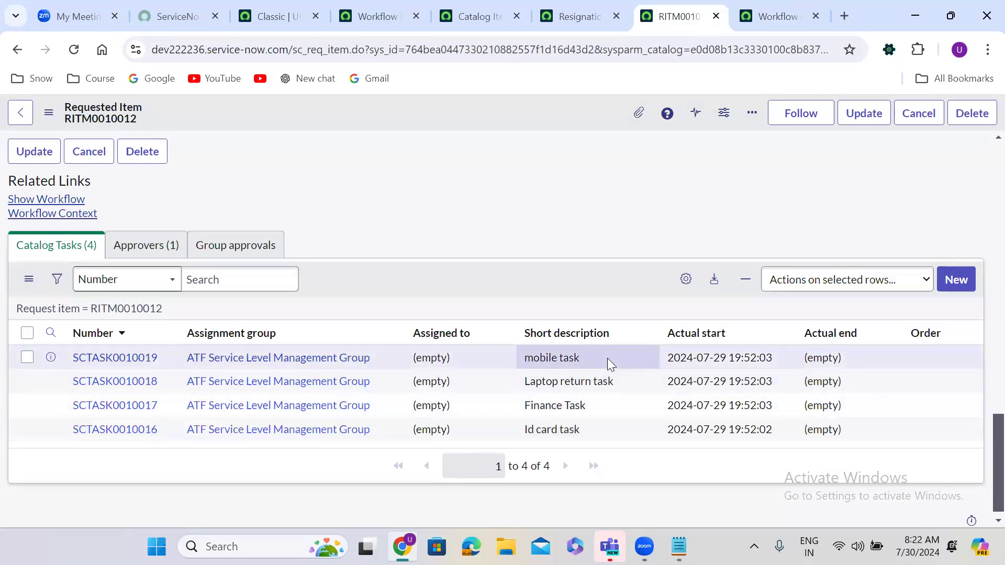
left_click(686, 280)
left_click(343, 277)
key("s")
key("t")
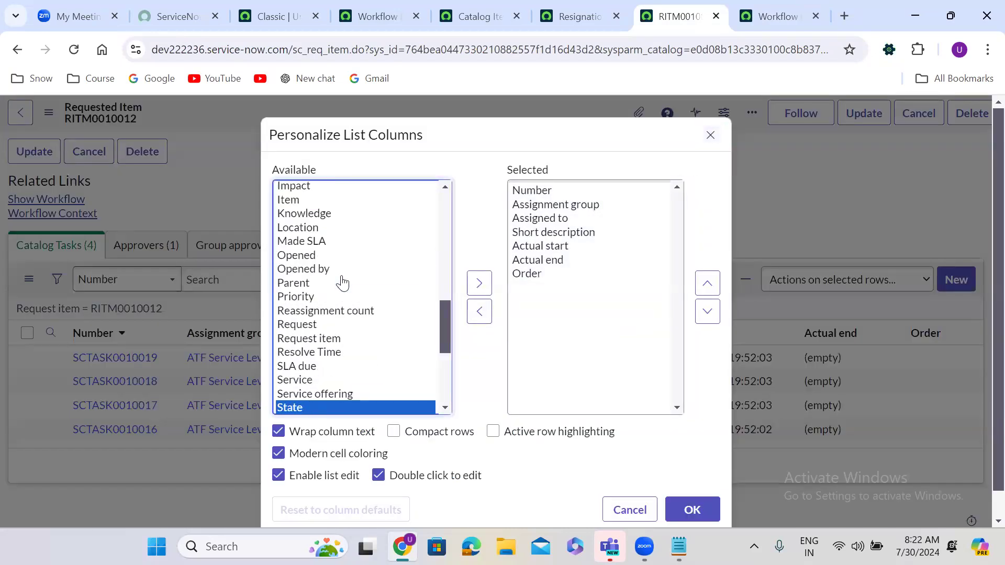
left_click(479, 283)
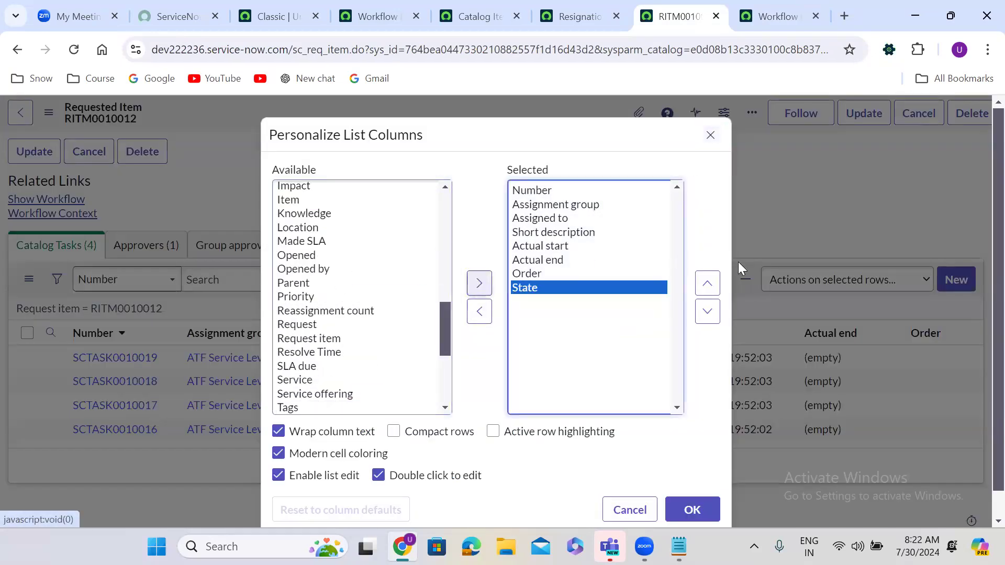
left_click(708, 283)
left_click(708, 283)
left_click(708, 283)
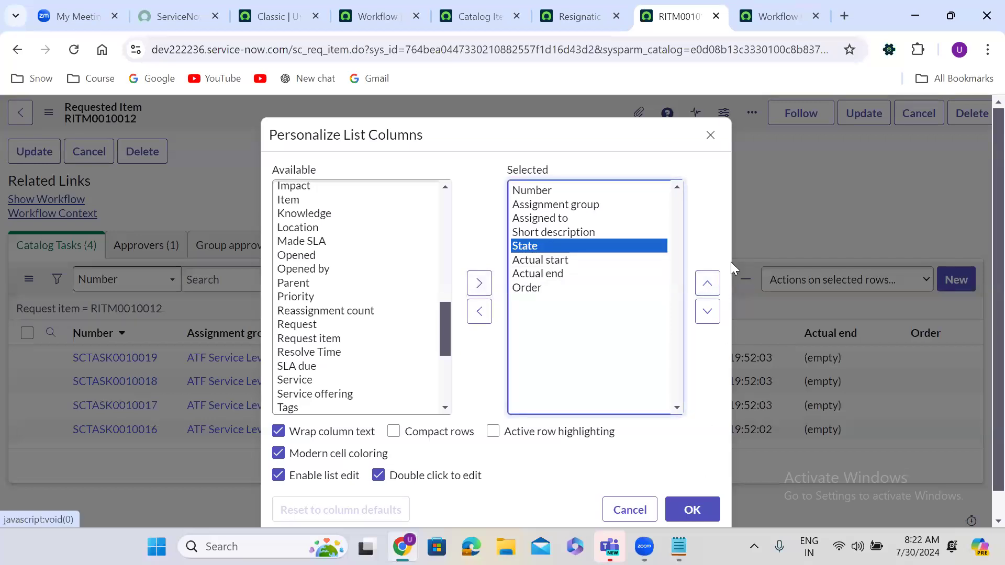
left_click(708, 283)
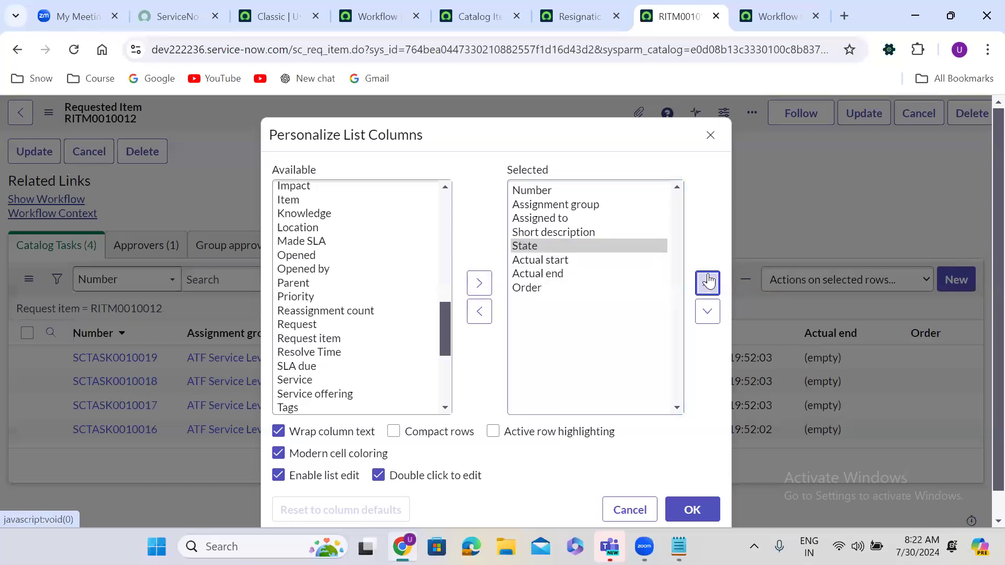
left_click(698, 512)
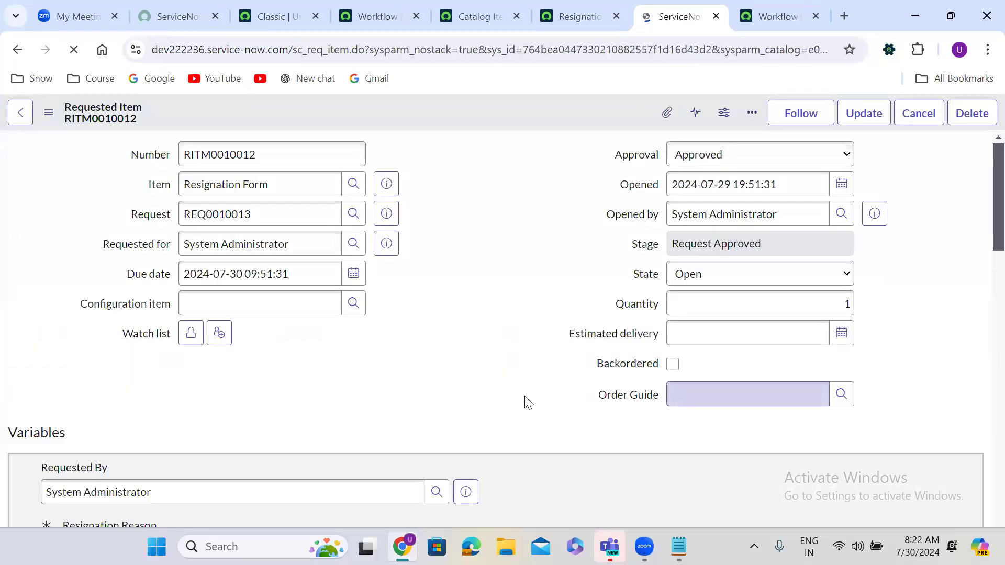
- Set the state of the mobile task in the requested item's catalog tasks list to Closed Complete
left_click(448, 377)
scroll(446, 376, "down", 8)
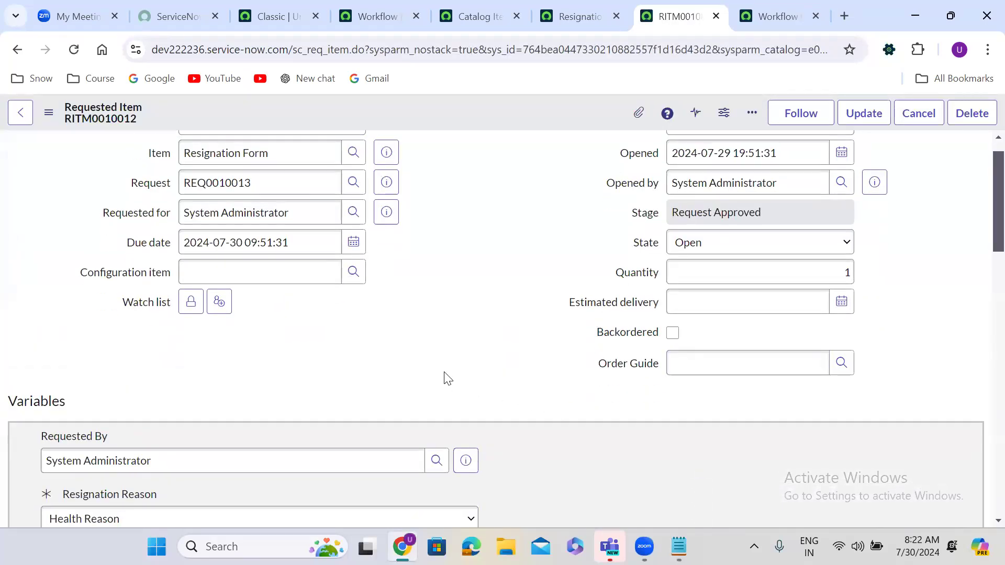
scroll(445, 373, "down", 10)
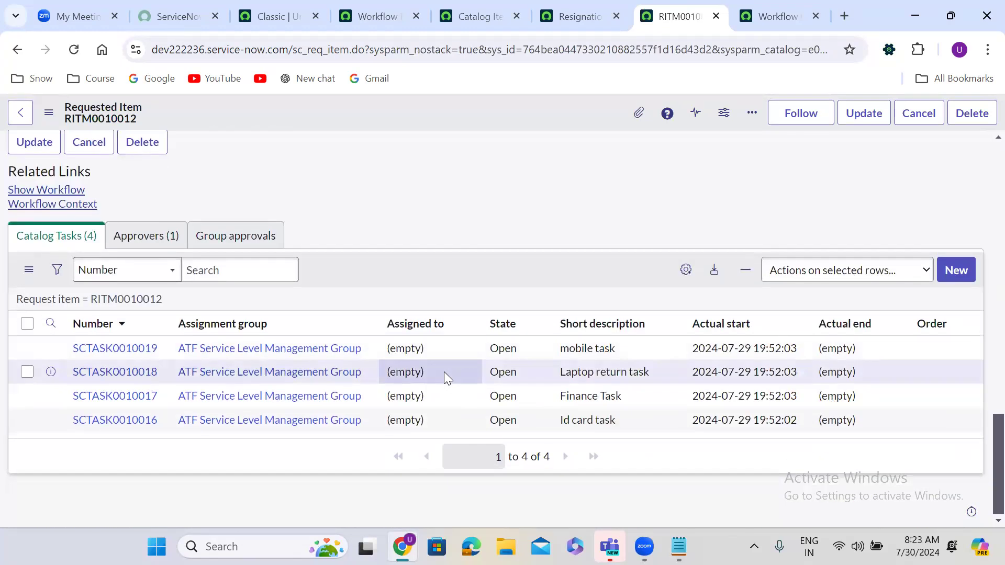
left_click(521, 355)
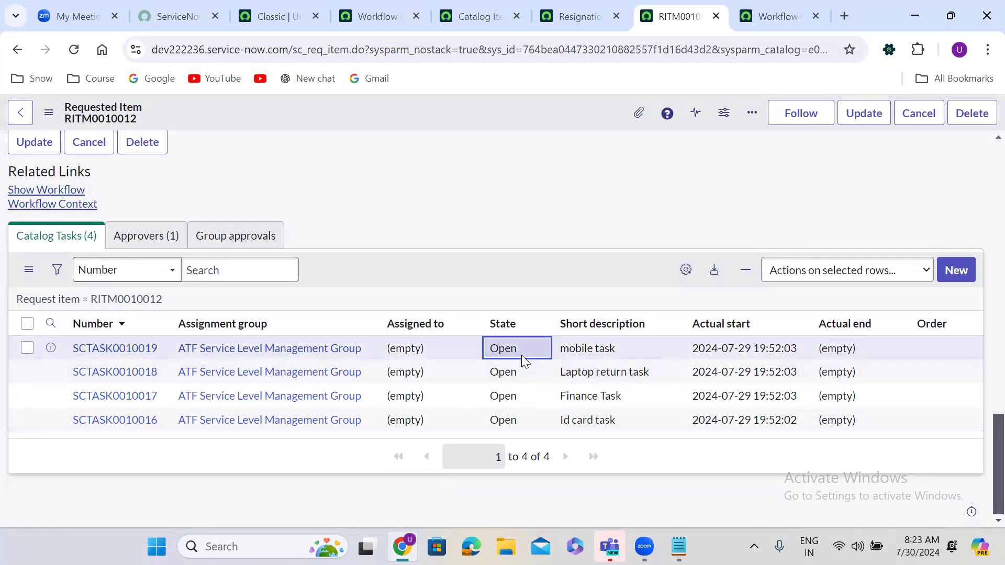
double_click(521, 355)
left_click(523, 358)
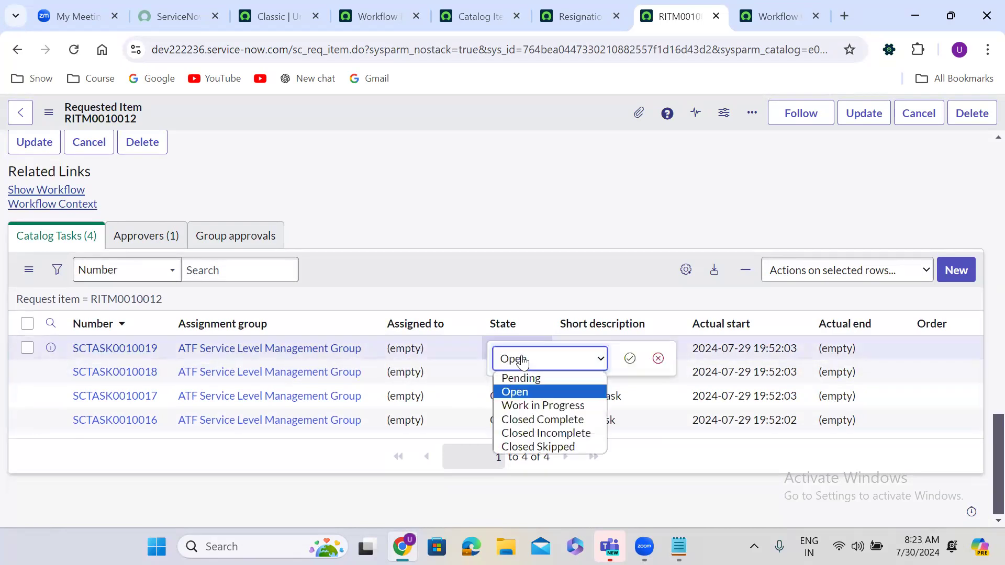
left_click(542, 419)
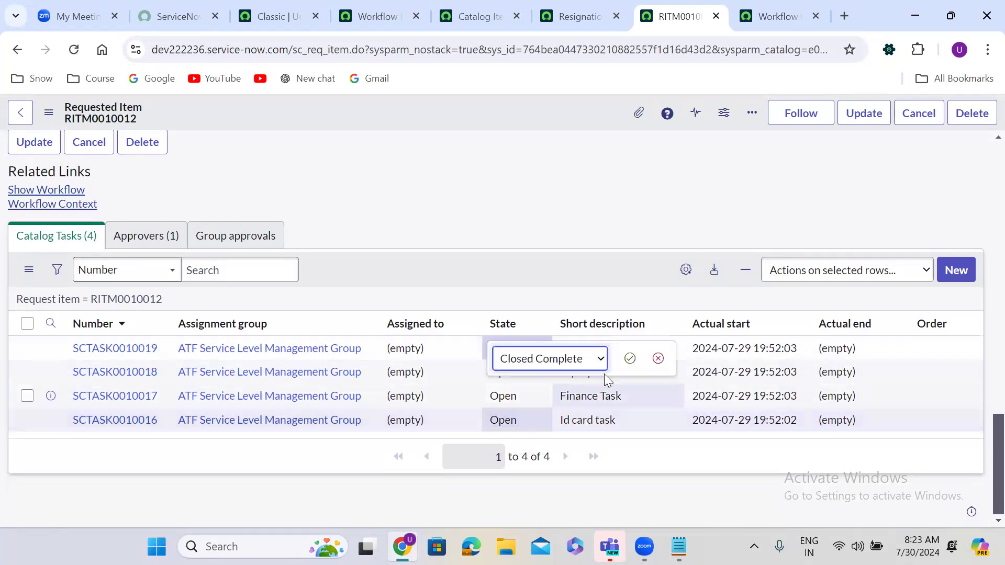
left_click(631, 359)
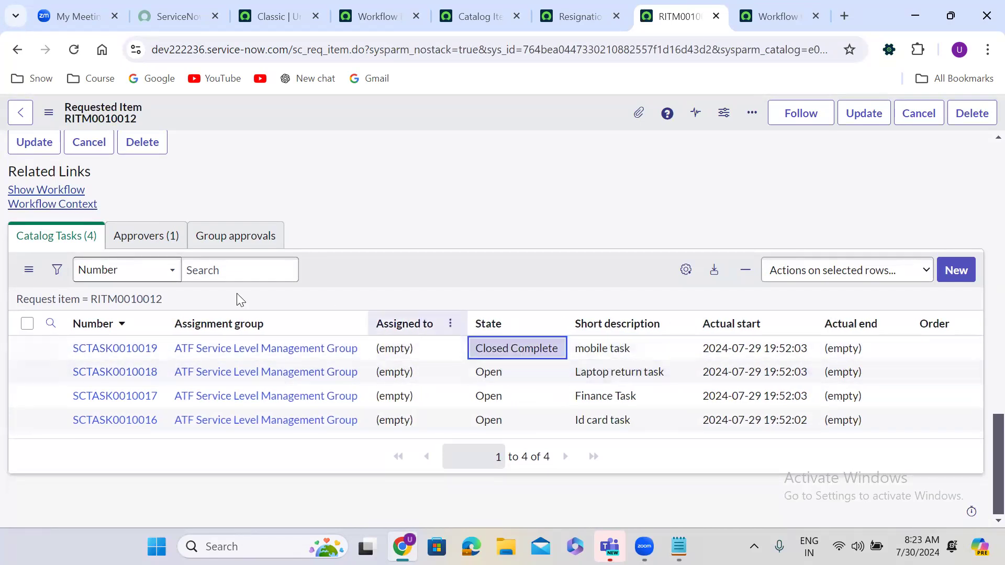
- Reload the requested item's workflow view and check the status of the parallel catalog tasks and the Join
left_click(751, 7)
left_click(73, 49)
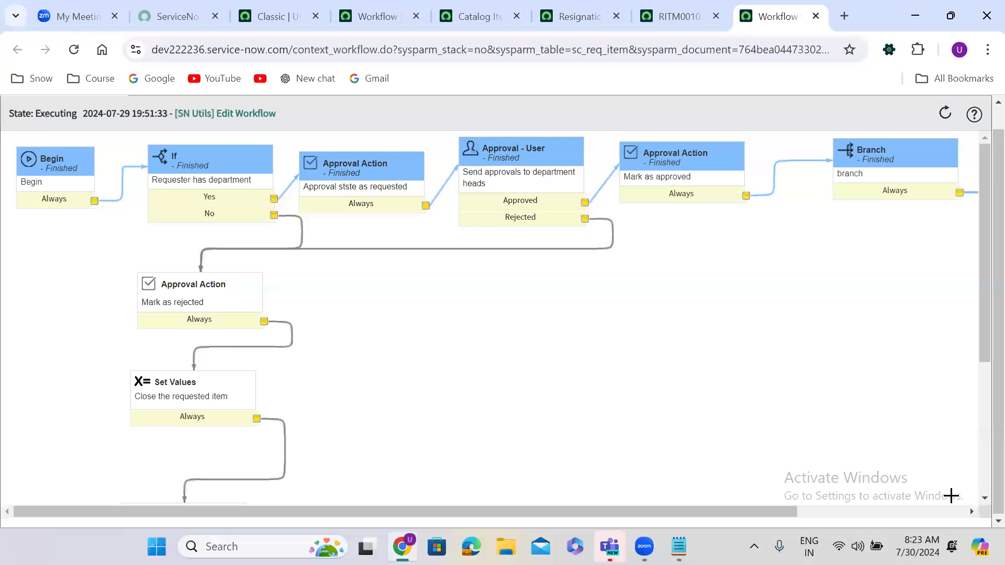
left_click(940, 509)
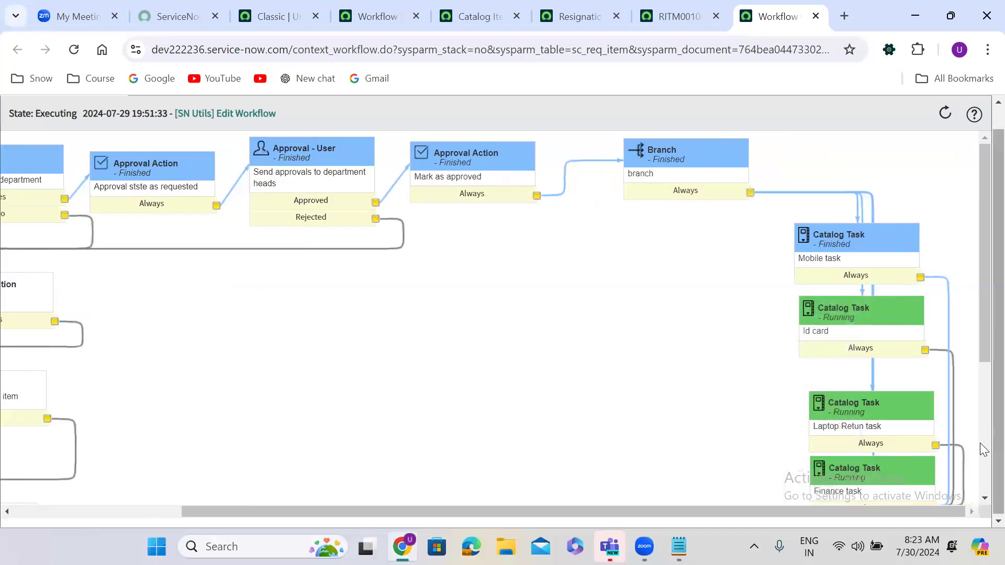
scroll(979, 480, "down", 4)
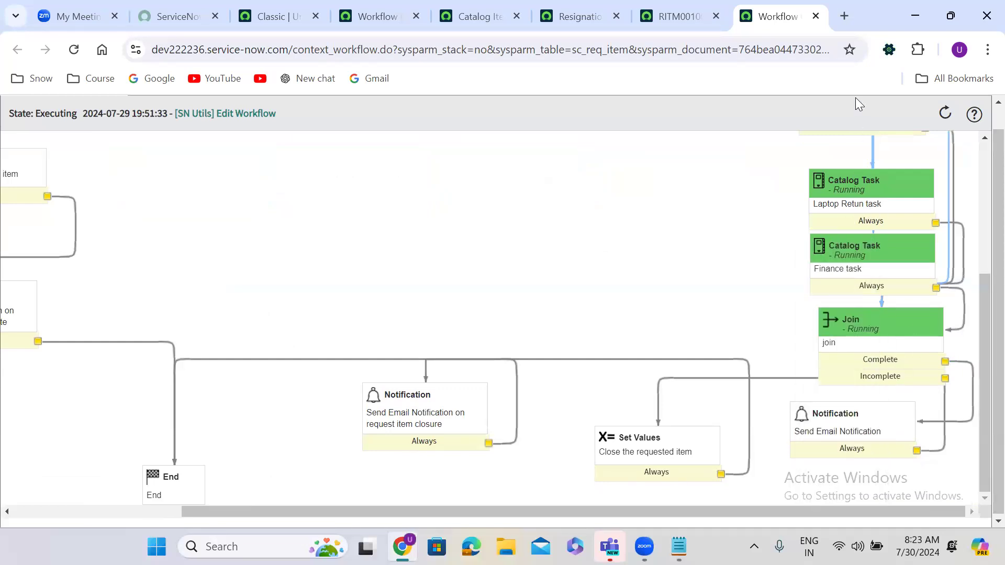
- Return to the requested item's catalog tasks and set the Laptop return task's state to Closed Complete
left_click(664, 11)
left_click(577, 394)
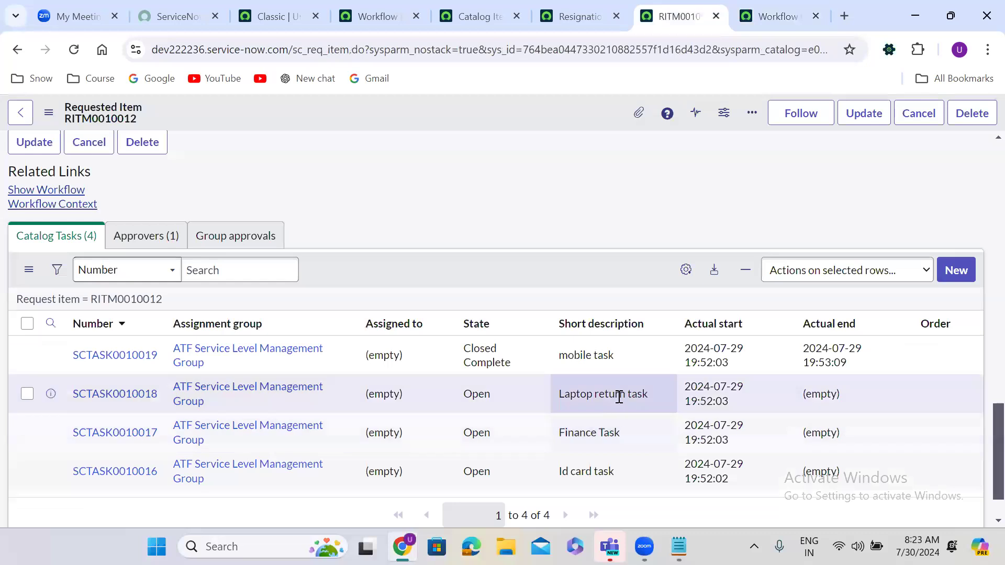
left_click(494, 397)
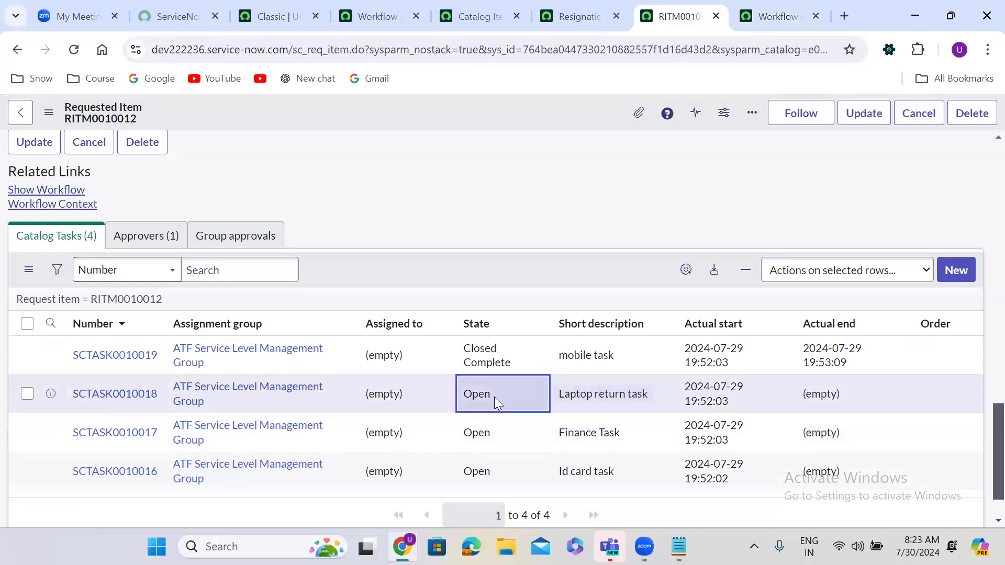
double_click(494, 397)
left_click(495, 397)
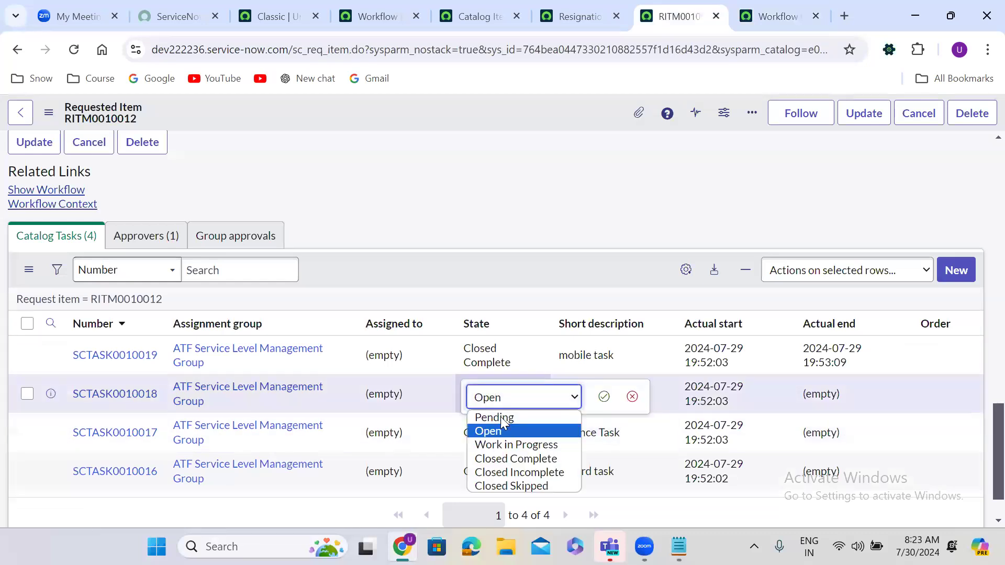
left_click(517, 459)
left_click(604, 397)
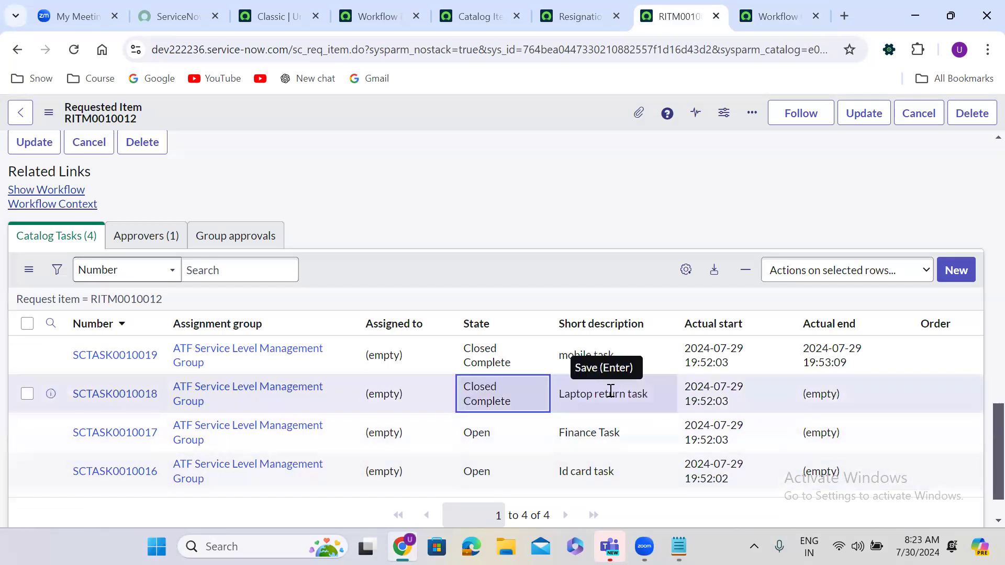
- Set the Finance Task's state to Closed Complete in the catalog tasks list
left_click(495, 437)
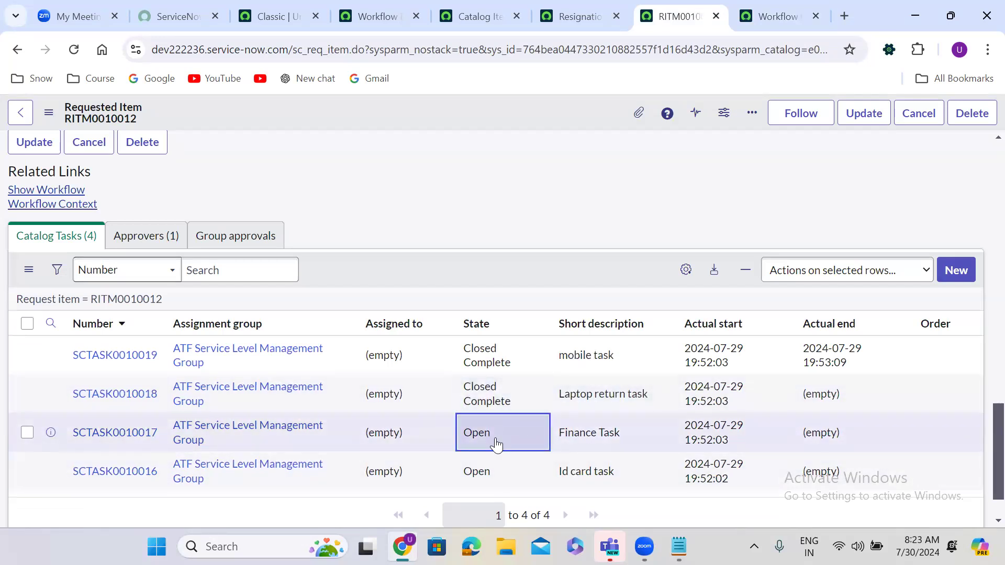
double_click(495, 437)
left_click(495, 440)
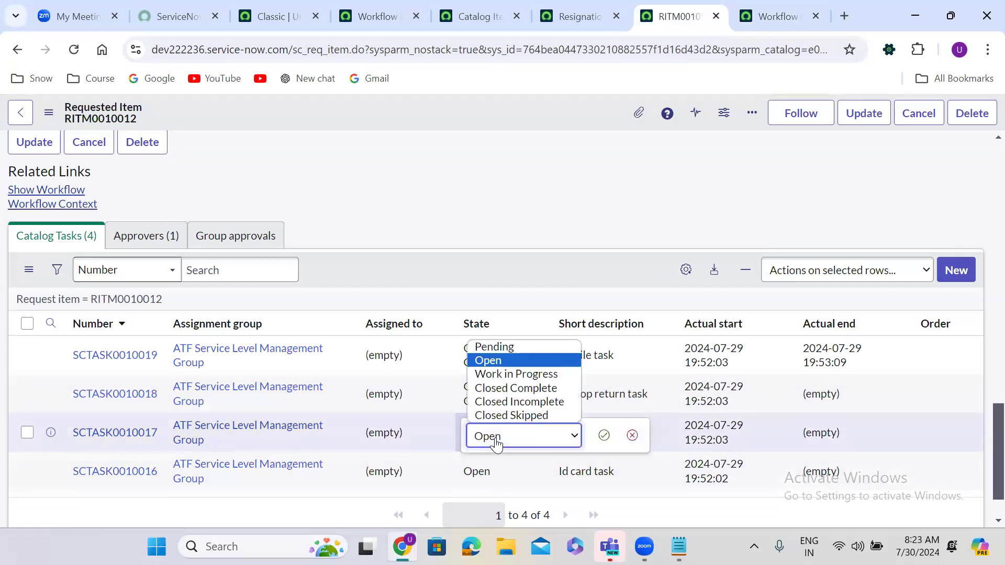
left_click(527, 388)
left_click(604, 435)
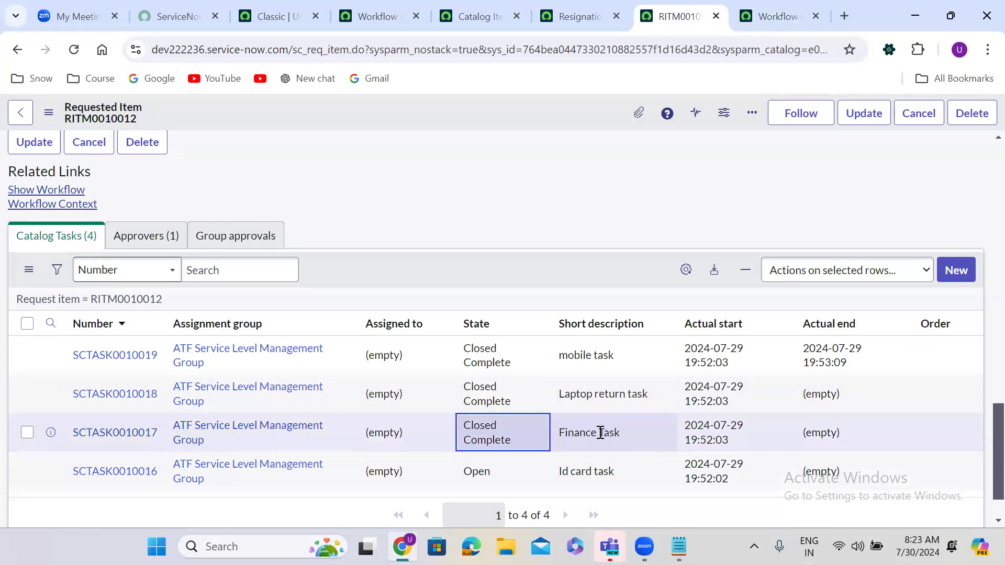
- Set the Id card task's state to Closed Complete in the catalog tasks list
double_click(508, 474)
left_click(508, 474)
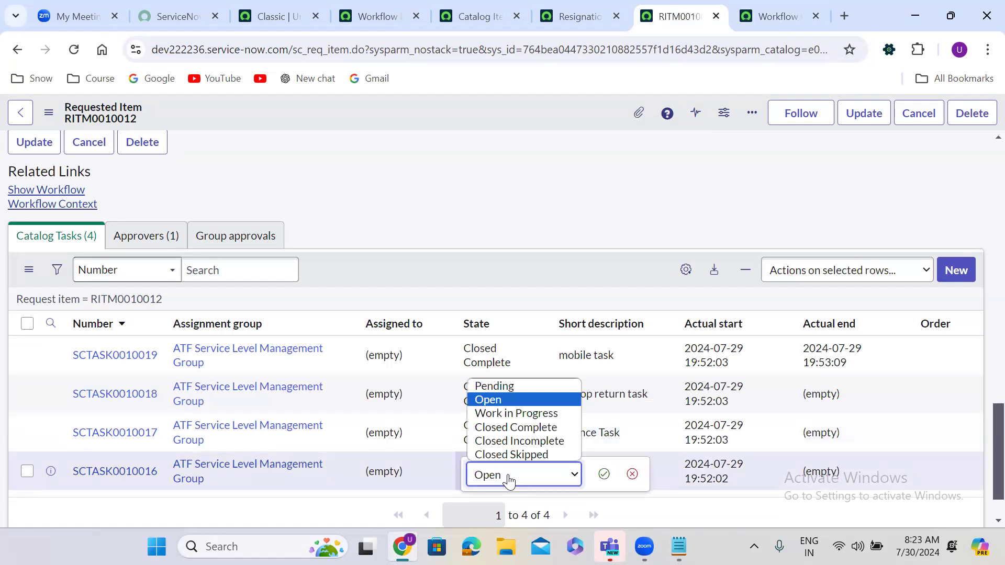
left_click(544, 427)
left_click(604, 474)
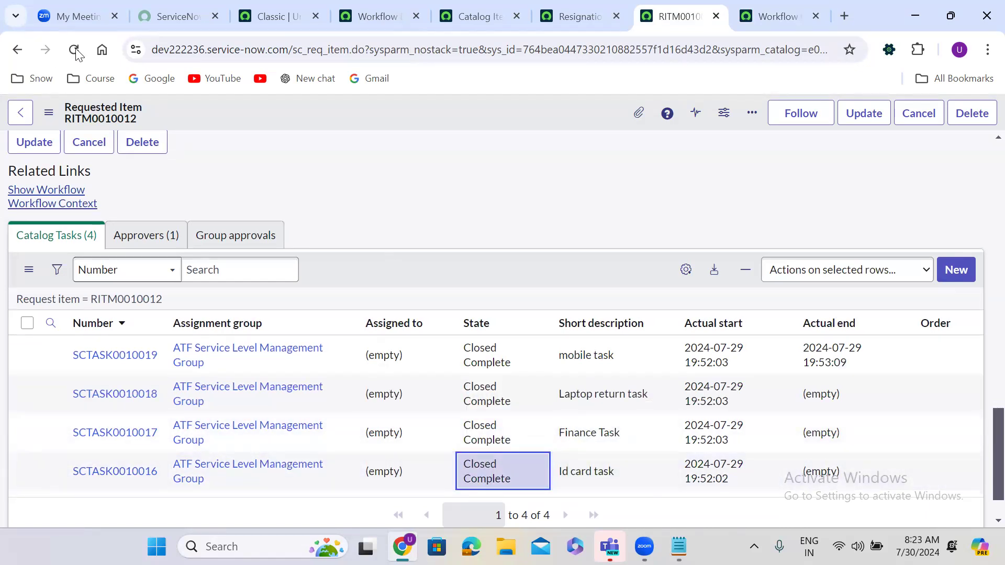
- Reload the requested item and its workflow view, and examine the activities from the Branch through the Join to the End
left_click(75, 50)
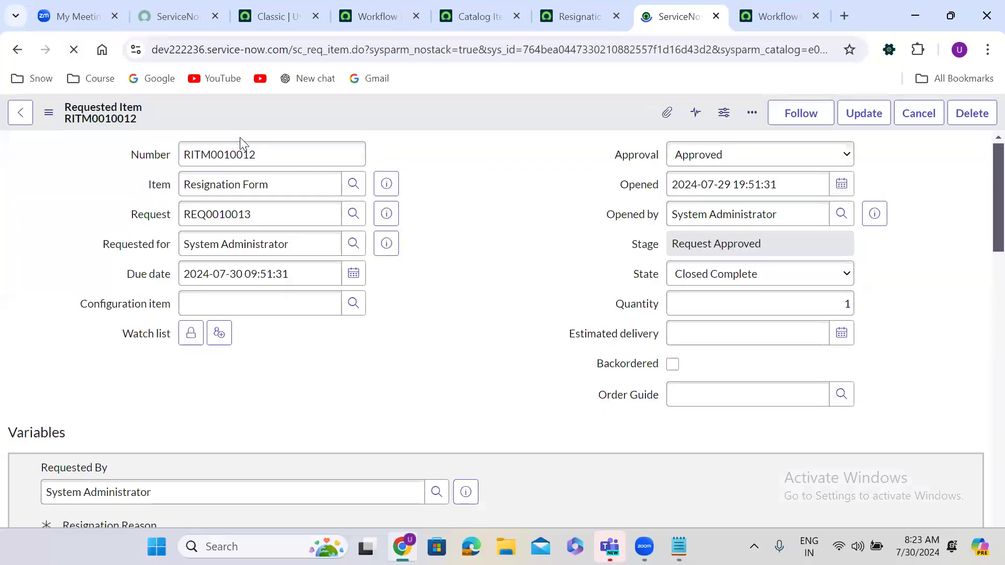
left_click(769, 8)
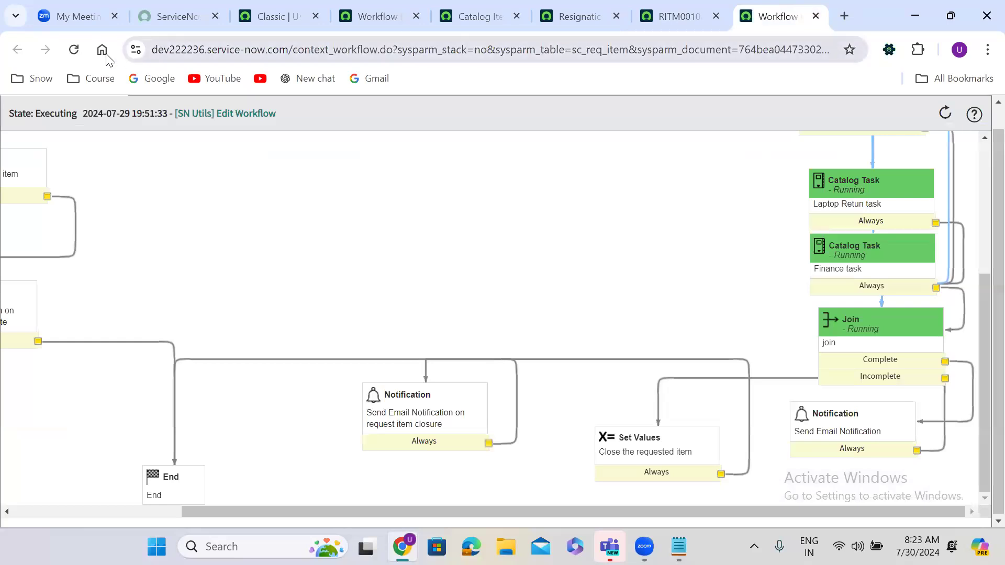
left_click(75, 50)
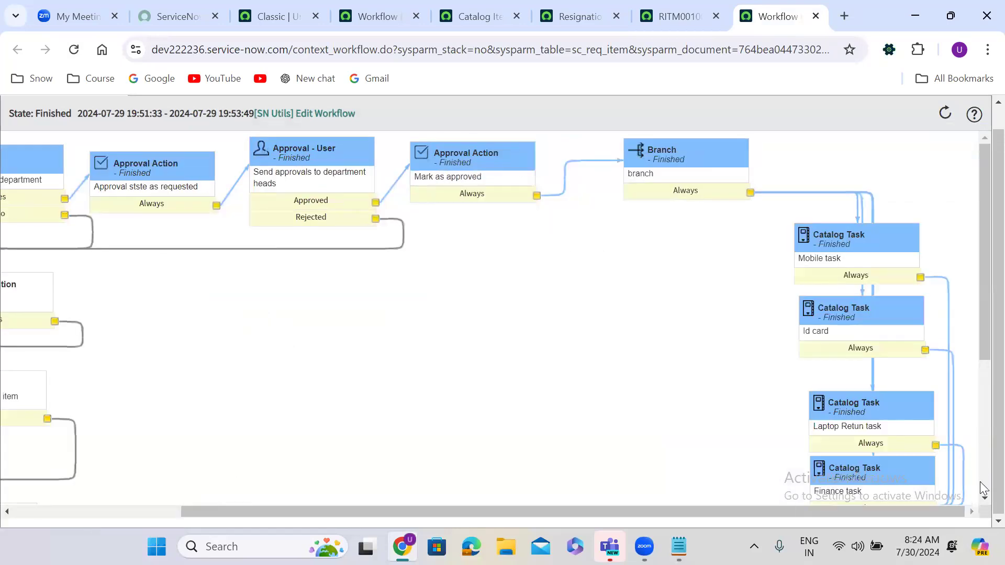
scroll(983, 488, "down", 5)
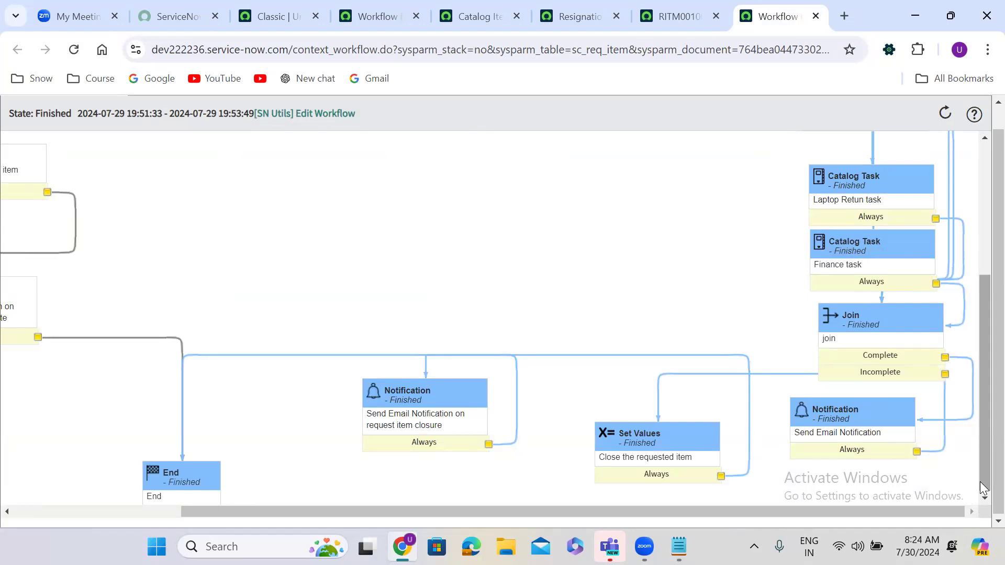
mouse_move(899, 351)
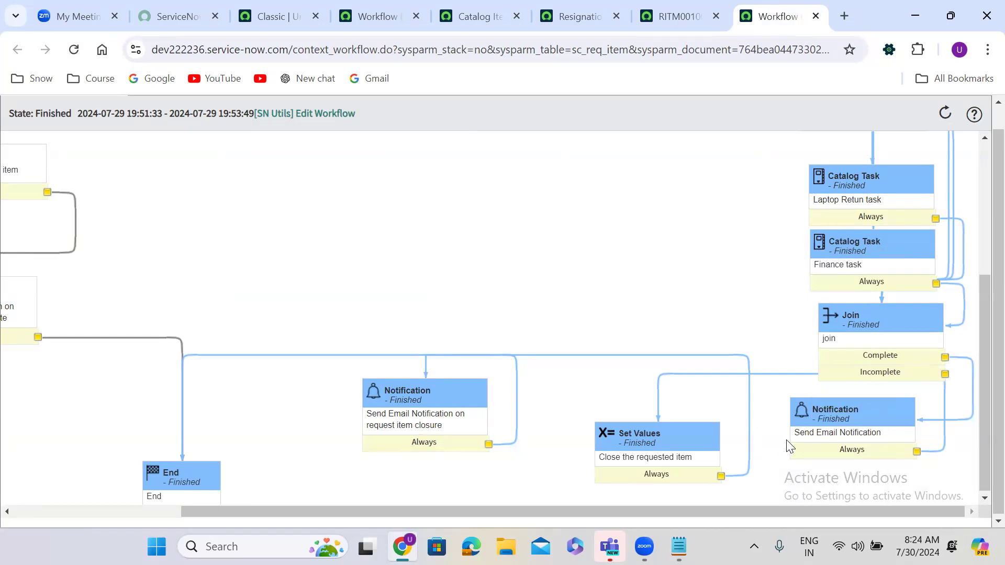
- Check the State field on the requested item and compare it with the workflow's Join and closing activities
left_click(639, 8)
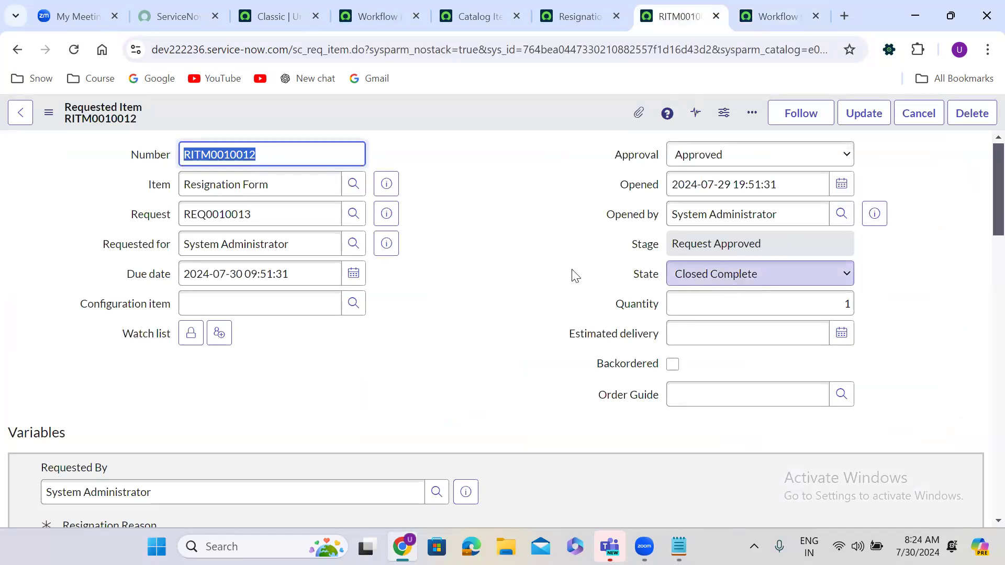
left_click(468, 264)
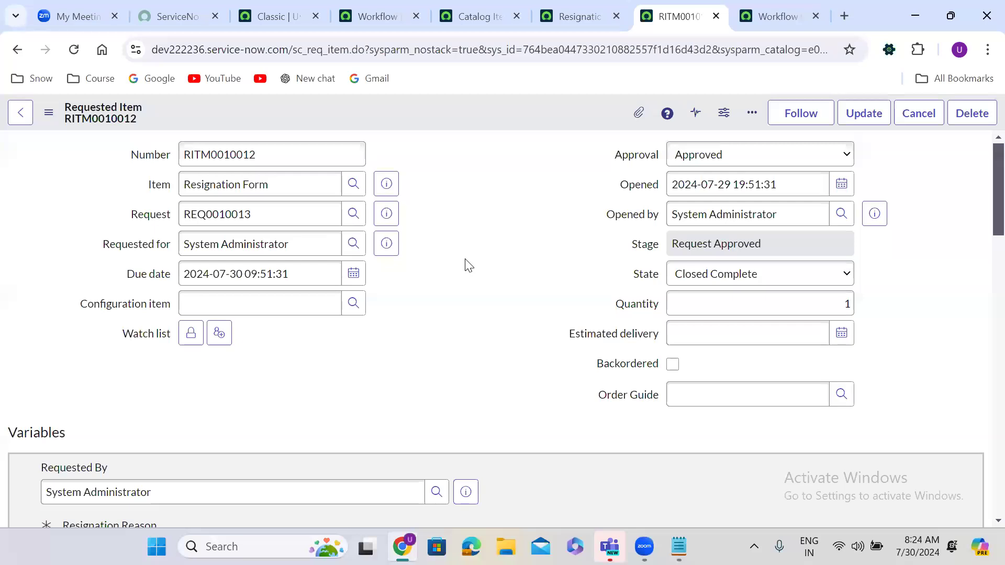
left_click(777, 7)
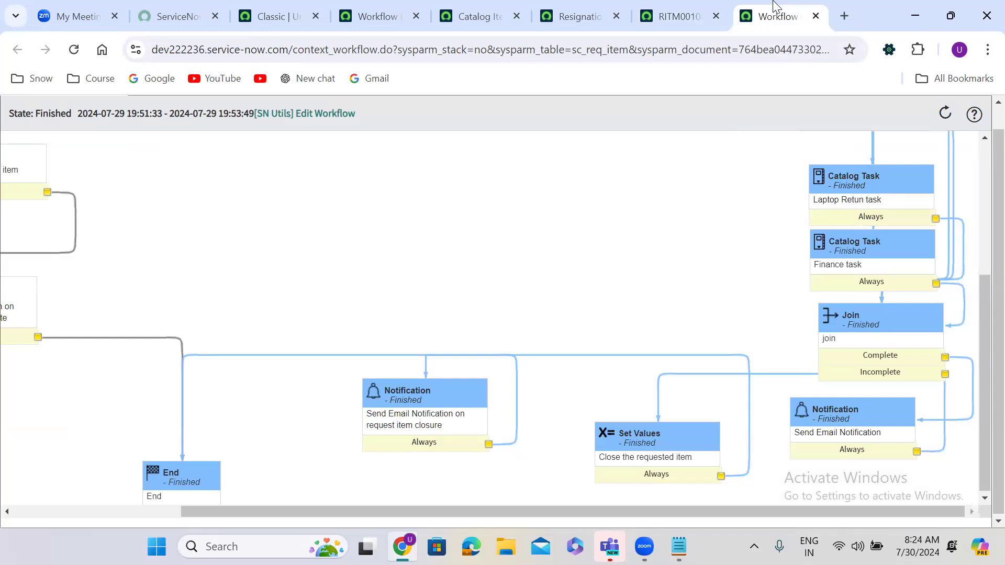
mouse_move(879, 318)
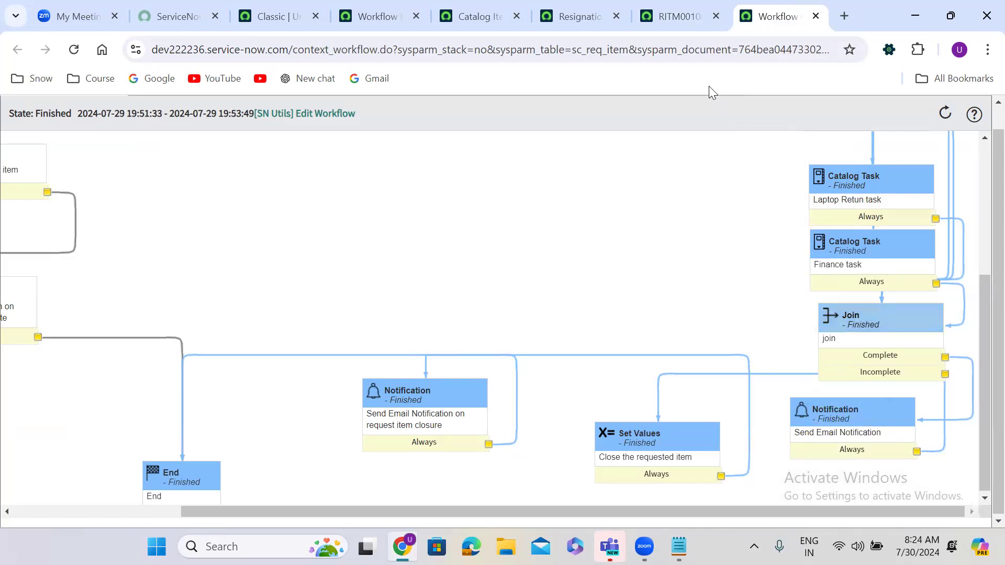
- Return to the requested item and open its Resignation Form catalog item for a new order
left_click(672, 6)
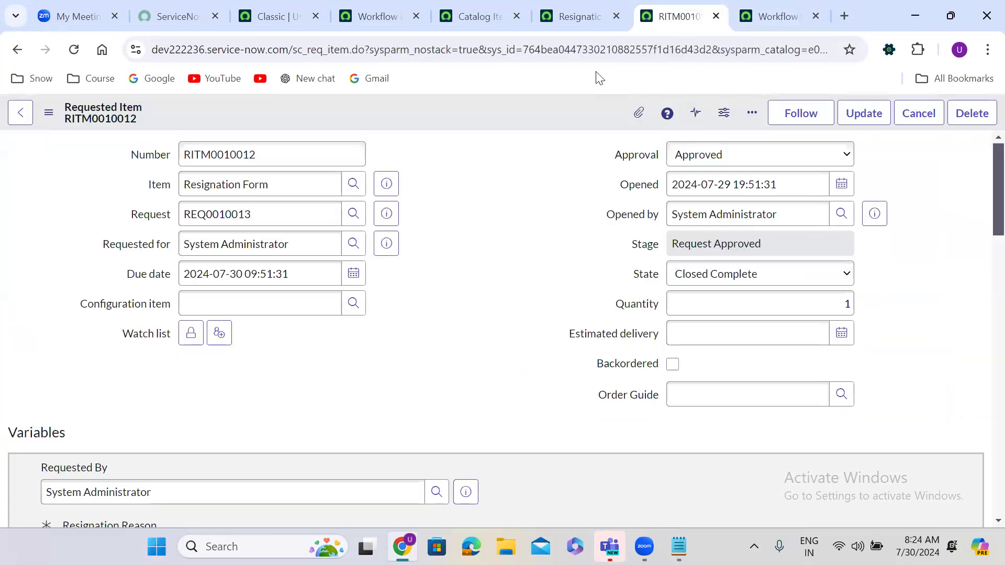
left_click(388, 185)
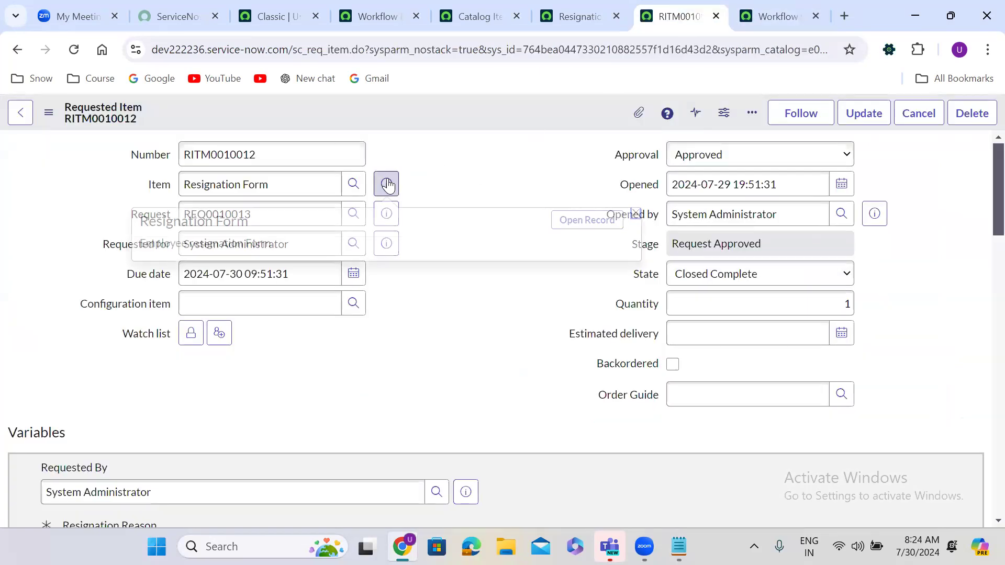
left_click(587, 220)
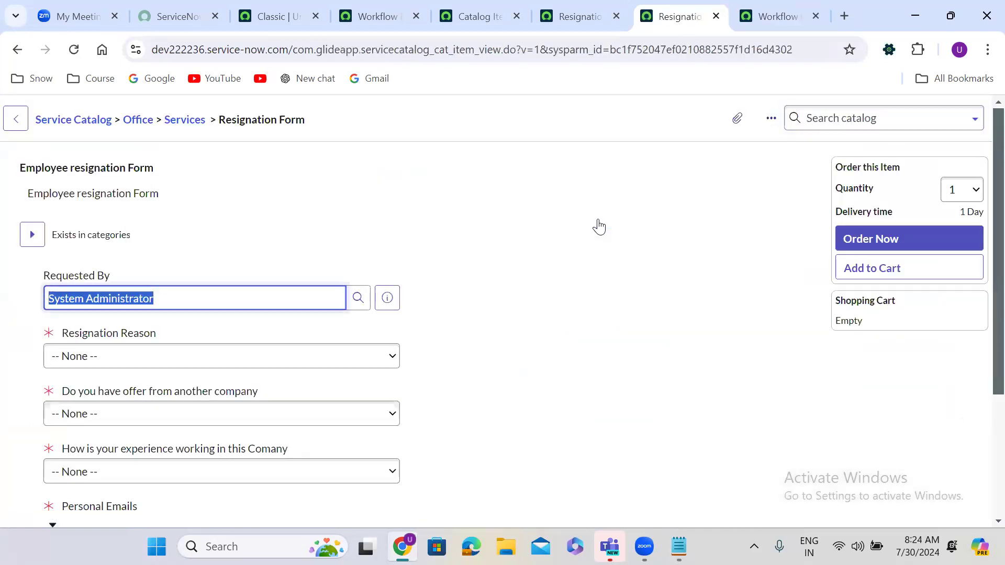
- Set Resignation Reason to Better oppertunity, the offer from another company to Yes, and the working experience to Great
left_click(259, 357)
left_click(155, 390)
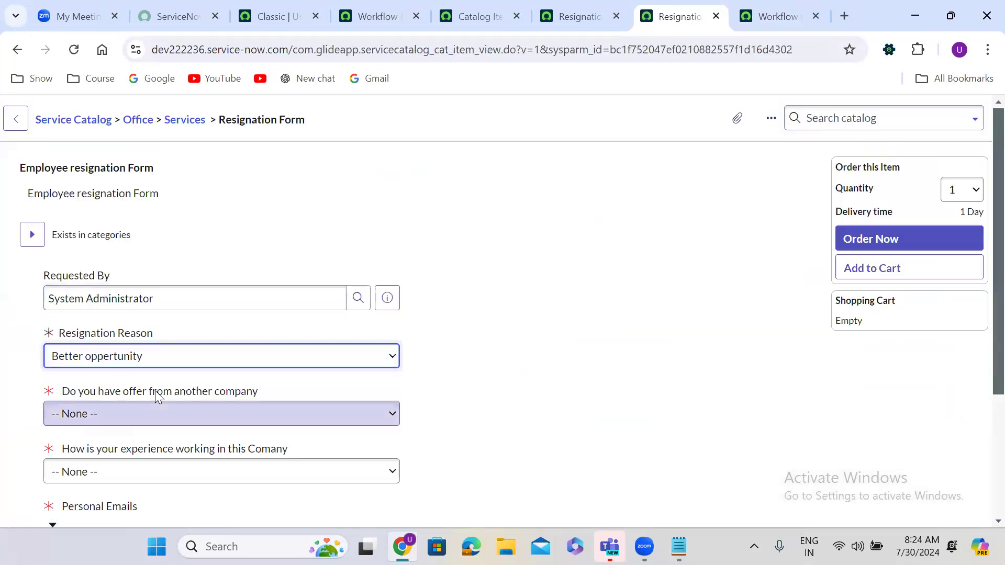
left_click(131, 414)
left_click(132, 447)
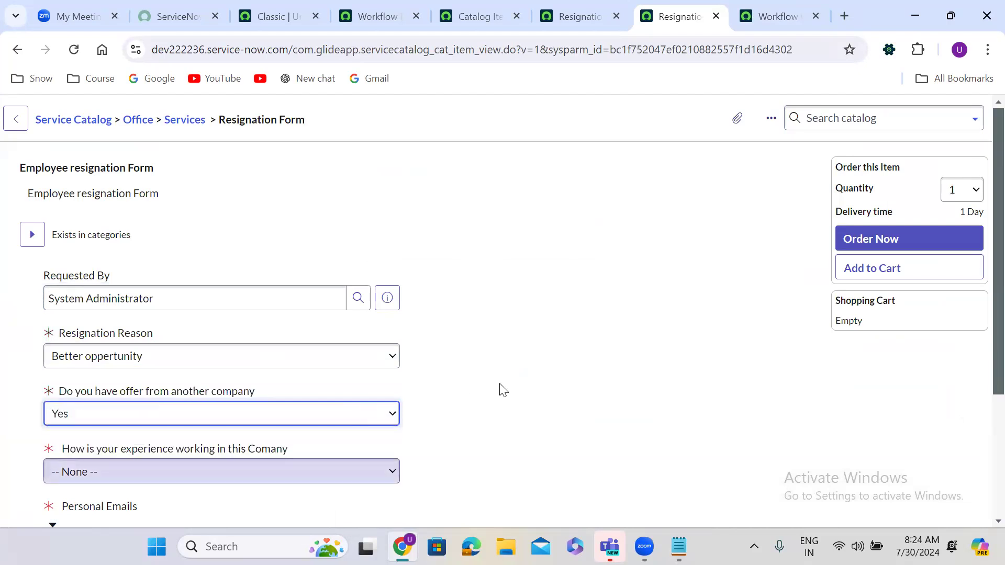
scroll(350, 323, "down", 3)
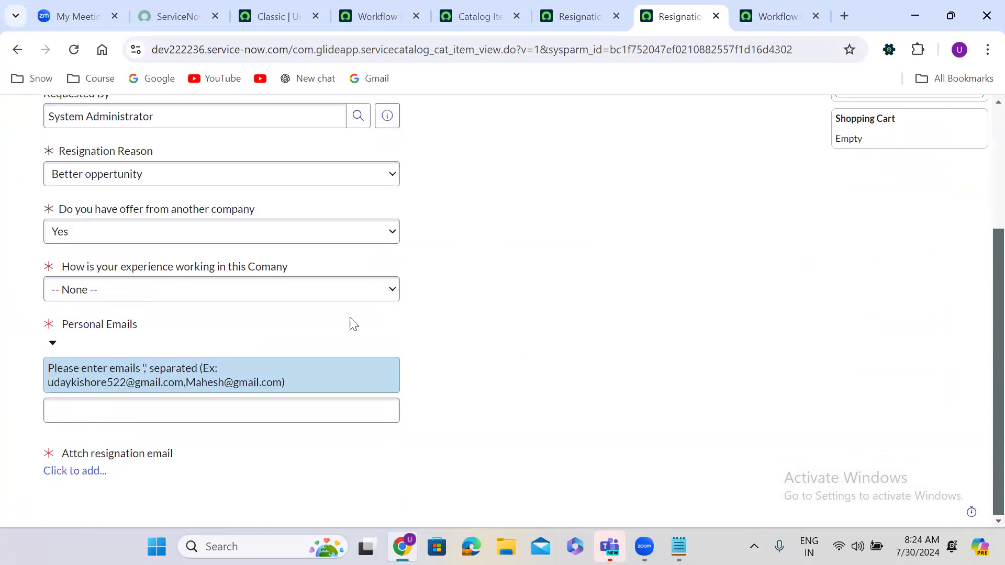
left_click(172, 298)
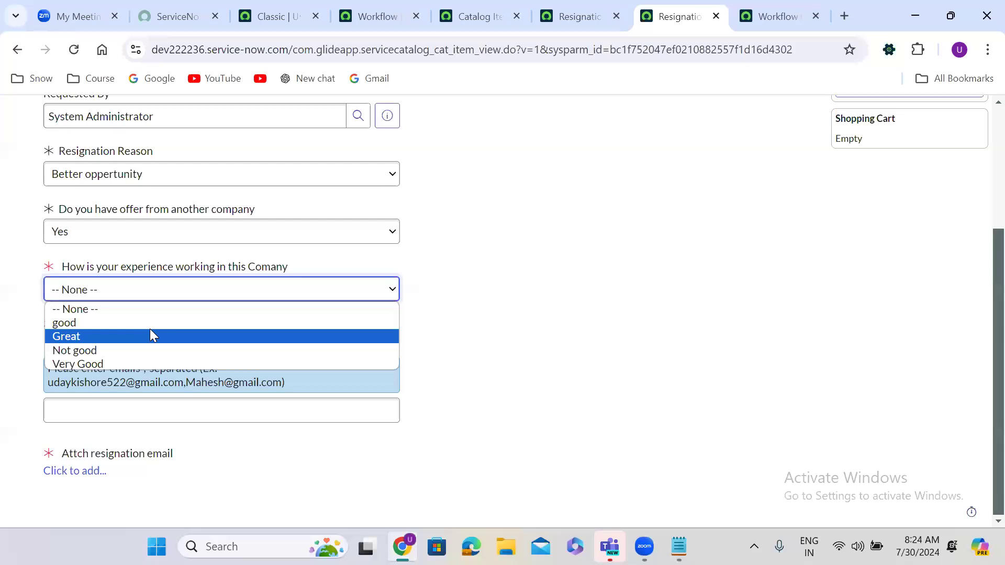
left_click(150, 335)
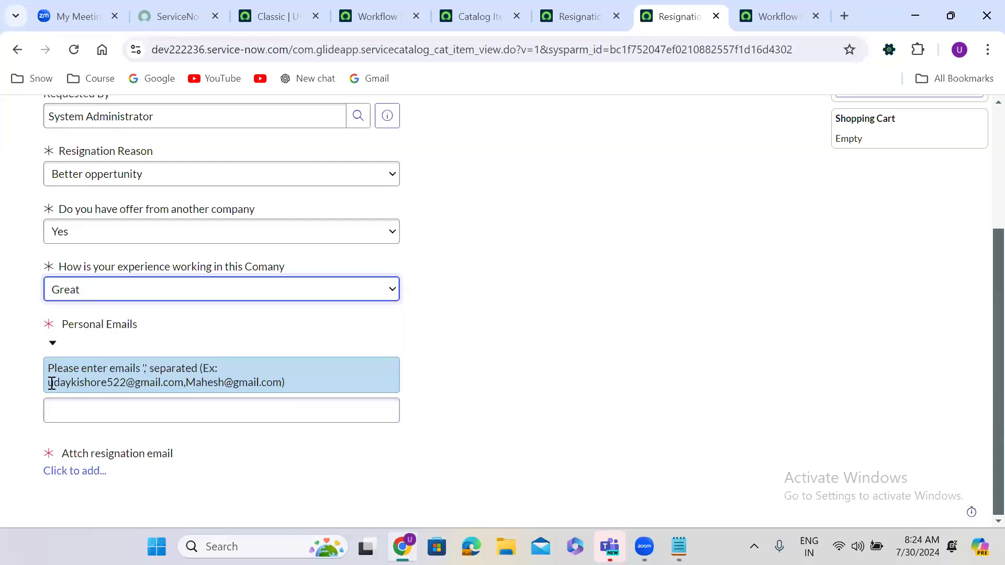
- Fill Personal Emails with the example addresses from the field's hint and attach incident.xlsx as the resignation email
left_click_drag(51, 382, 285, 382)
key("ctrl+c")
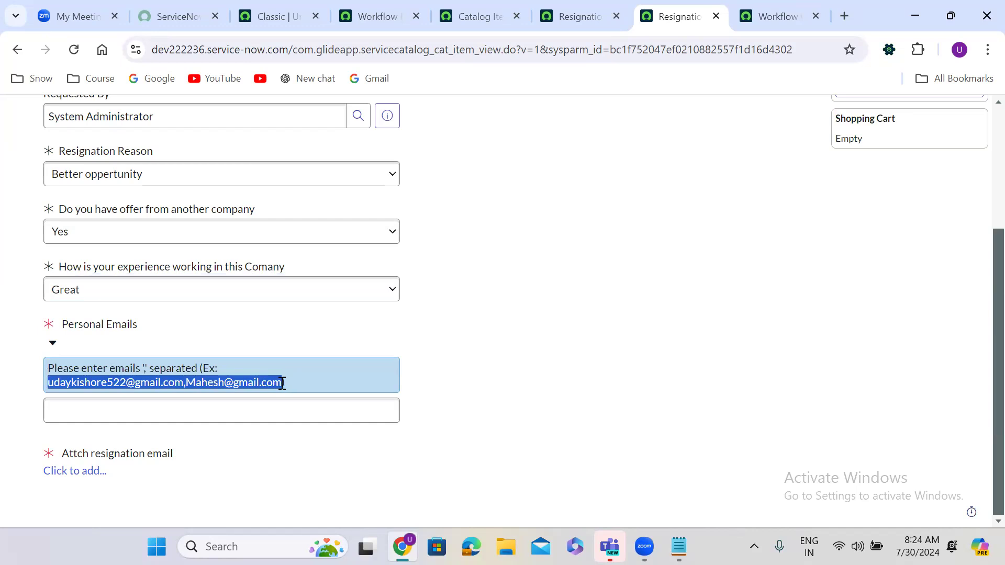
left_click(225, 416)
key("ctrl+v")
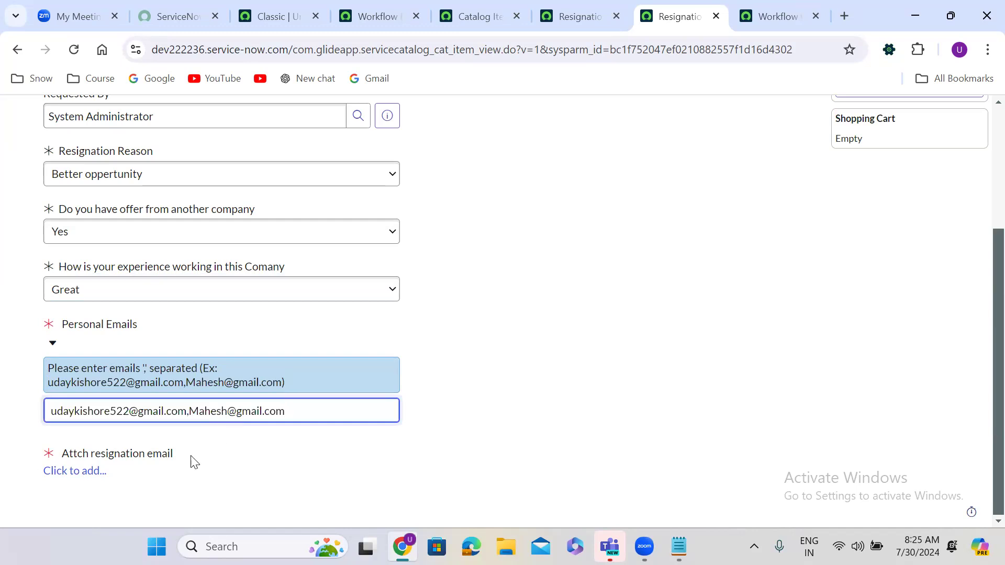
left_click(88, 473)
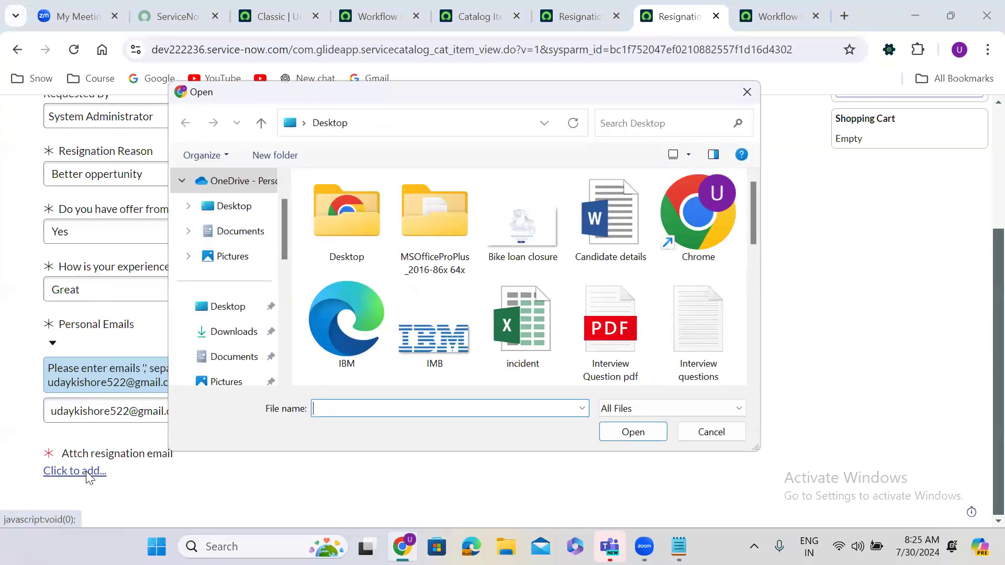
left_click(531, 320)
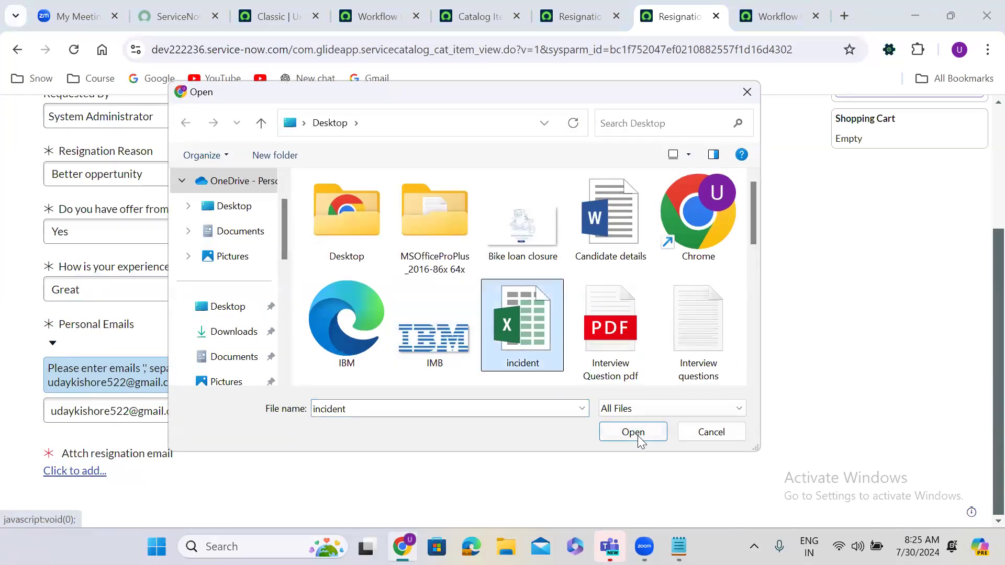
left_click(636, 432)
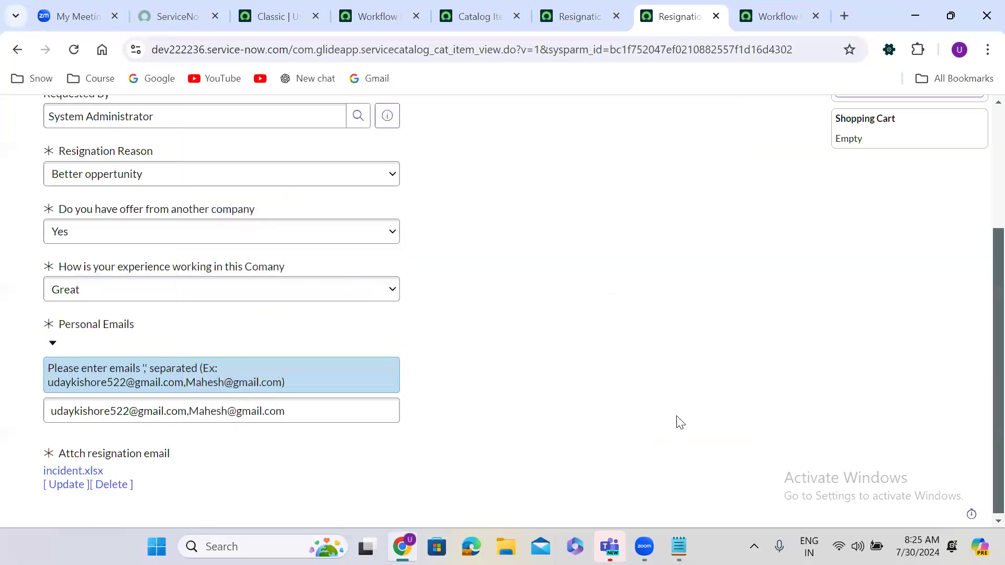
- Order the Resignation Form and open the requested item from the order status page
scroll(982, 146, "up", 5)
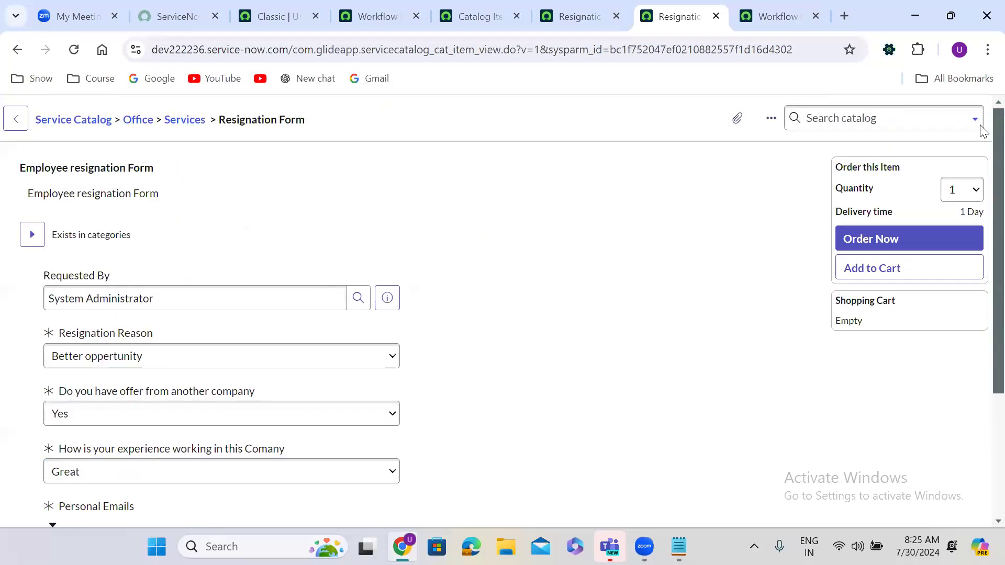
left_click(898, 241)
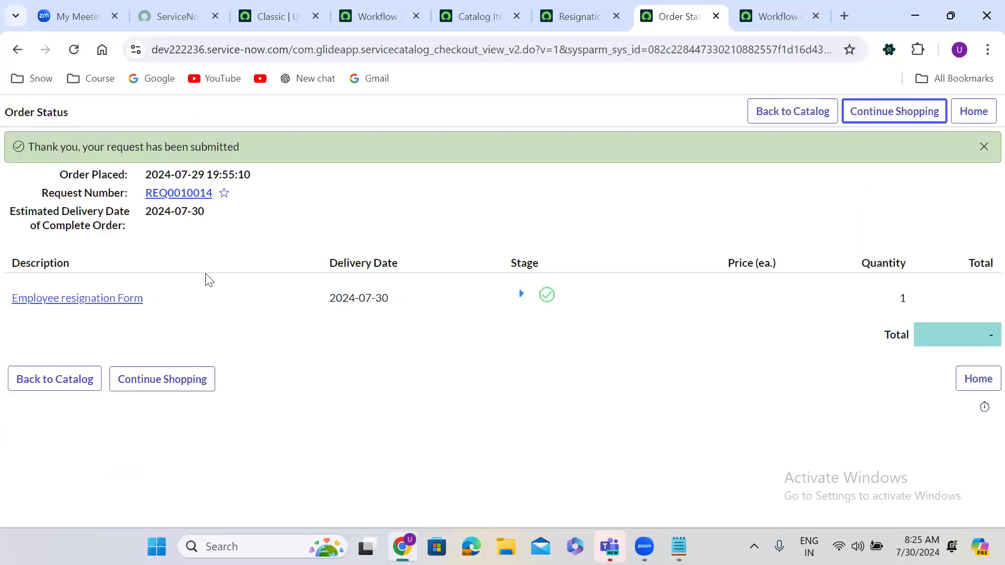
left_click(109, 307)
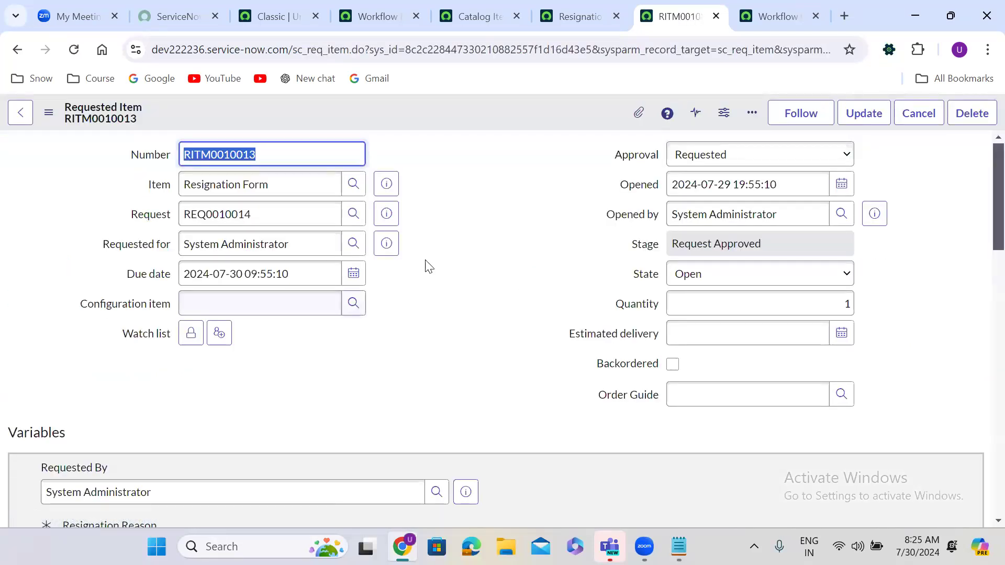
- Approve the pending request in the requested item's list of approvers
left_click(442, 234)
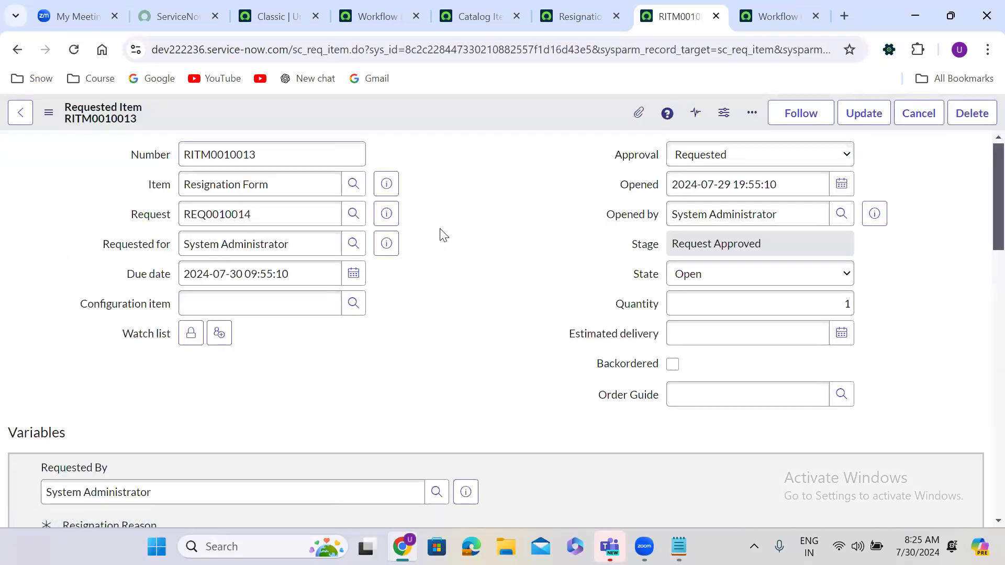
scroll(441, 229, "down", 15)
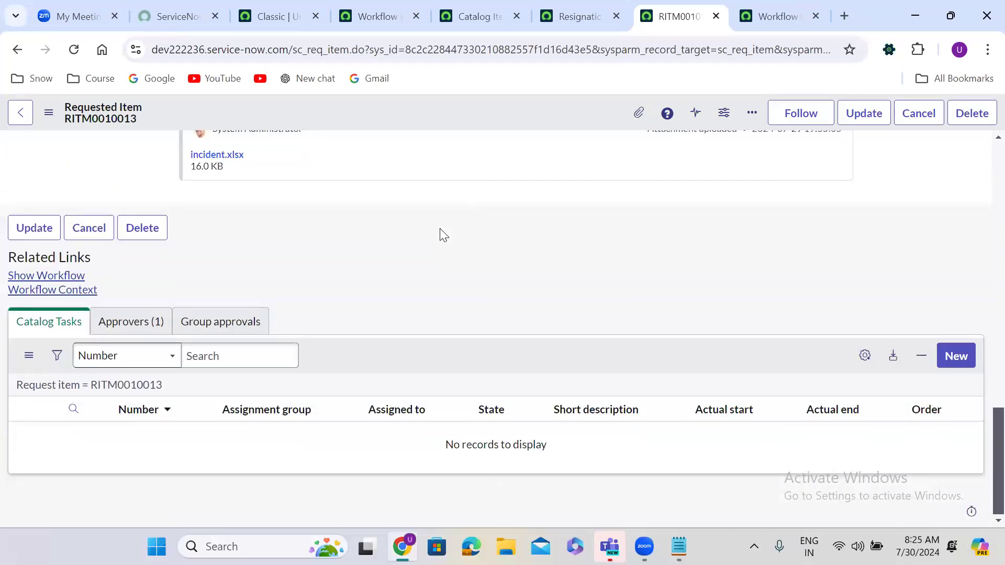
left_click(135, 326)
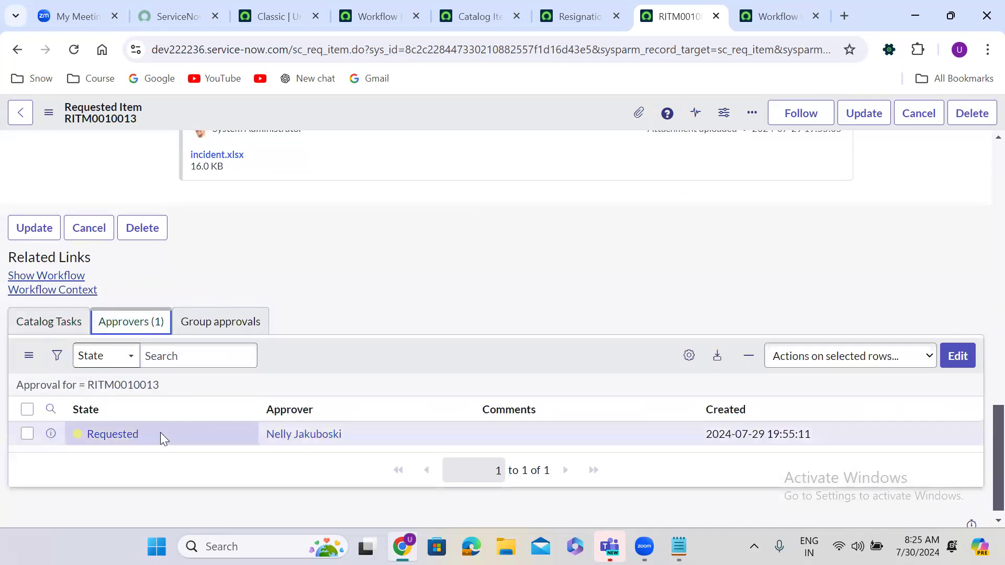
right_click(160, 432)
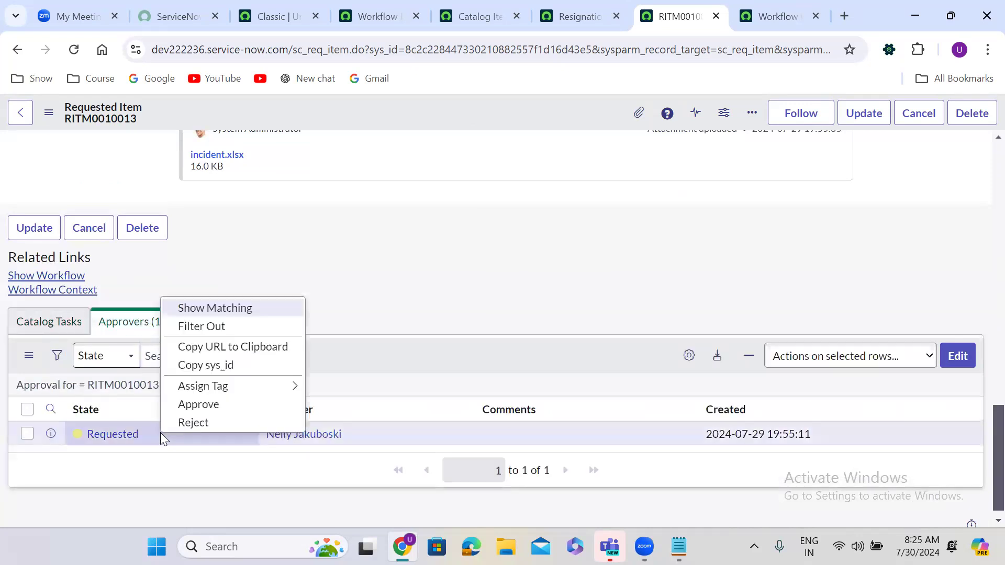
left_click(230, 406)
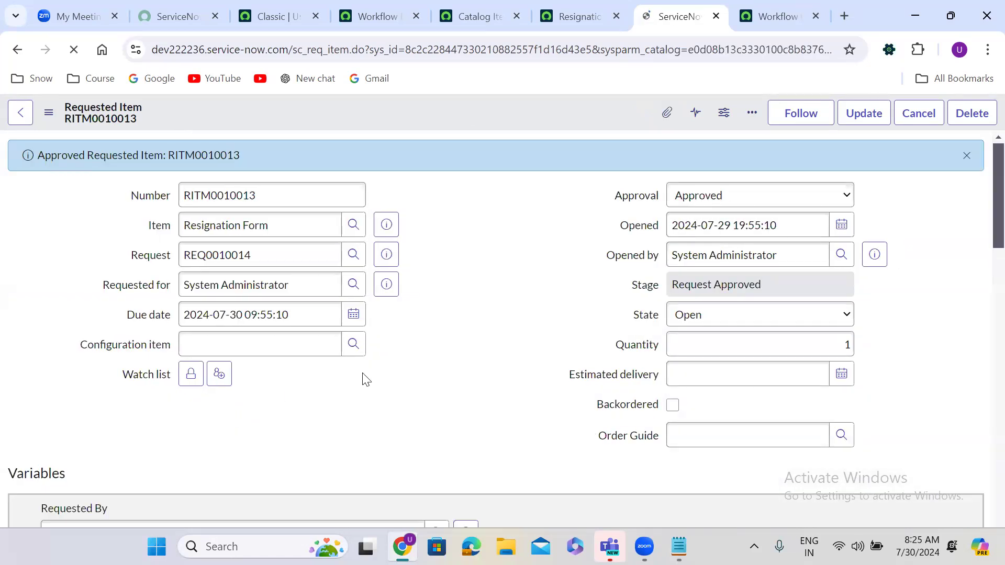
- Add a catalog task to the requested item with short description "Admin tasl" and assignment group Application Development, and submit it
scroll(433, 374, "down", 10)
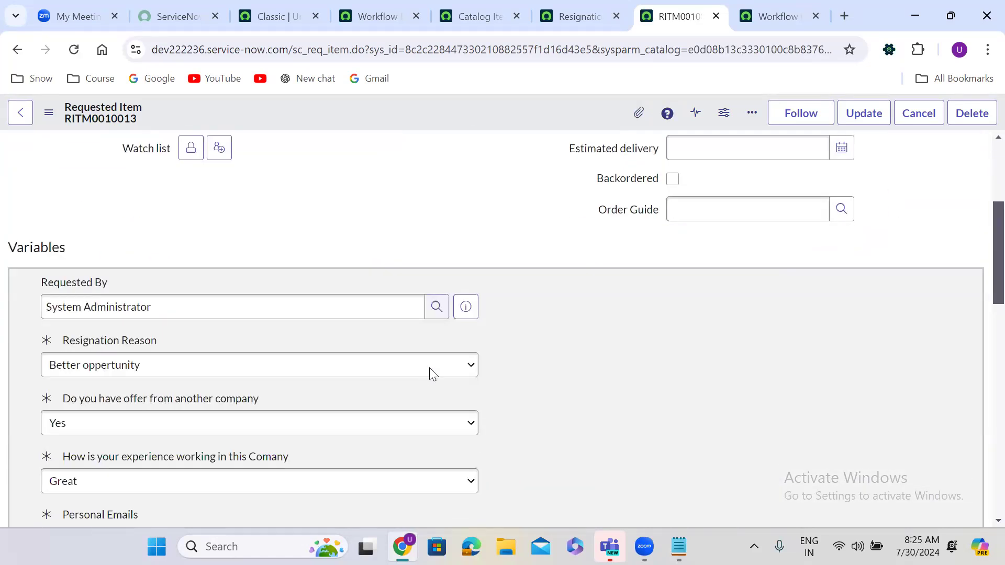
scroll(432, 373, "down", 7)
left_click(56, 311)
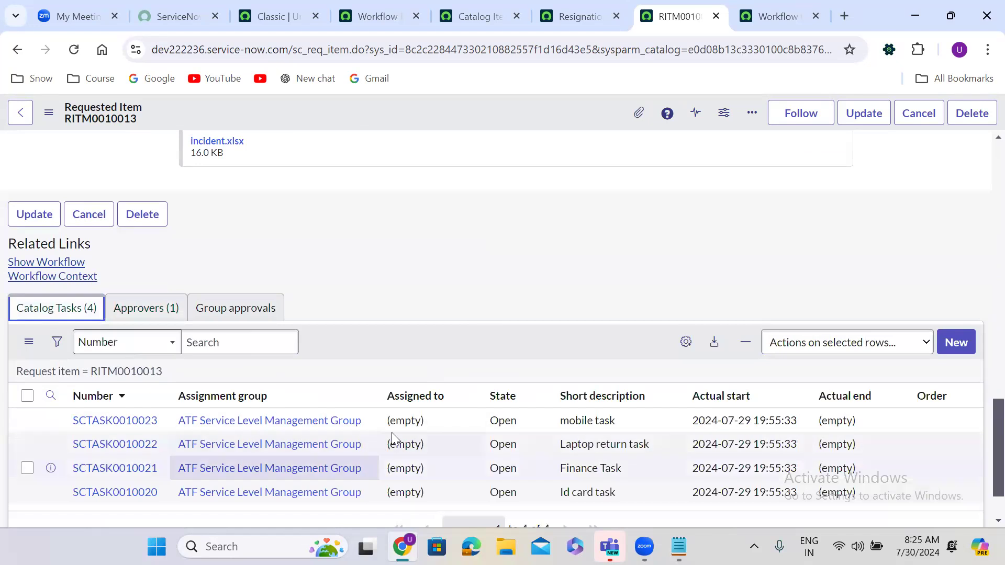
left_click(957, 343)
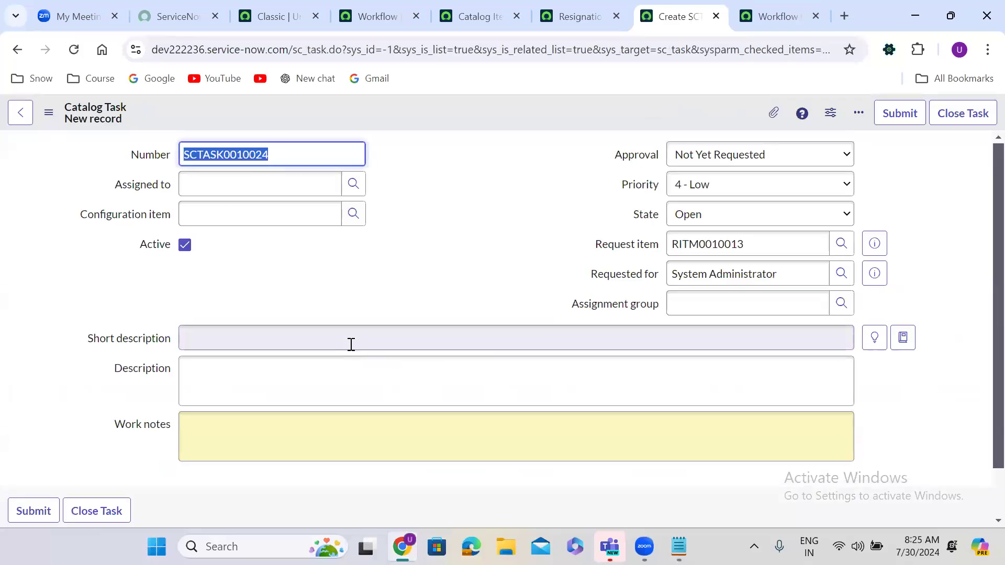
left_click(311, 339)
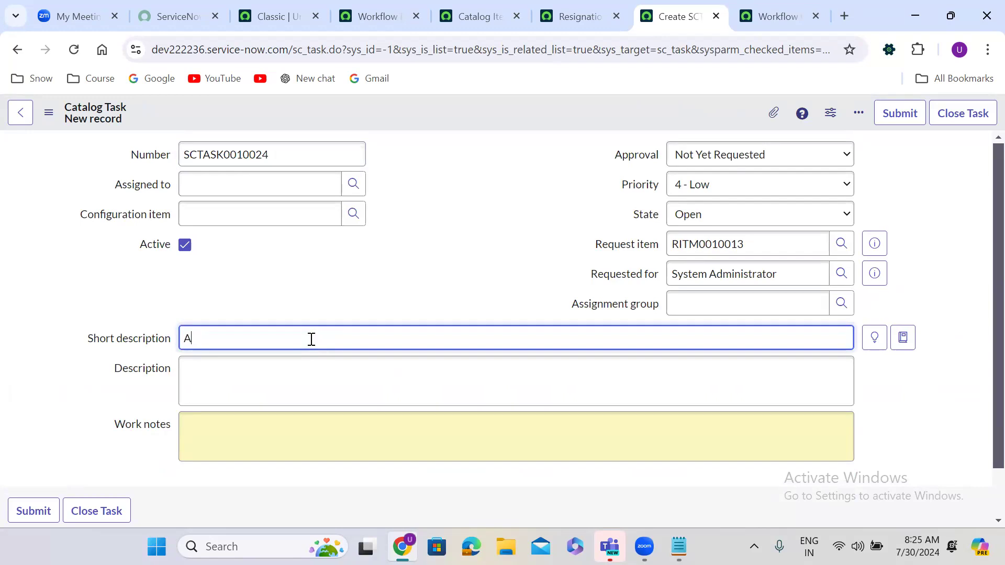
type("Admin task")
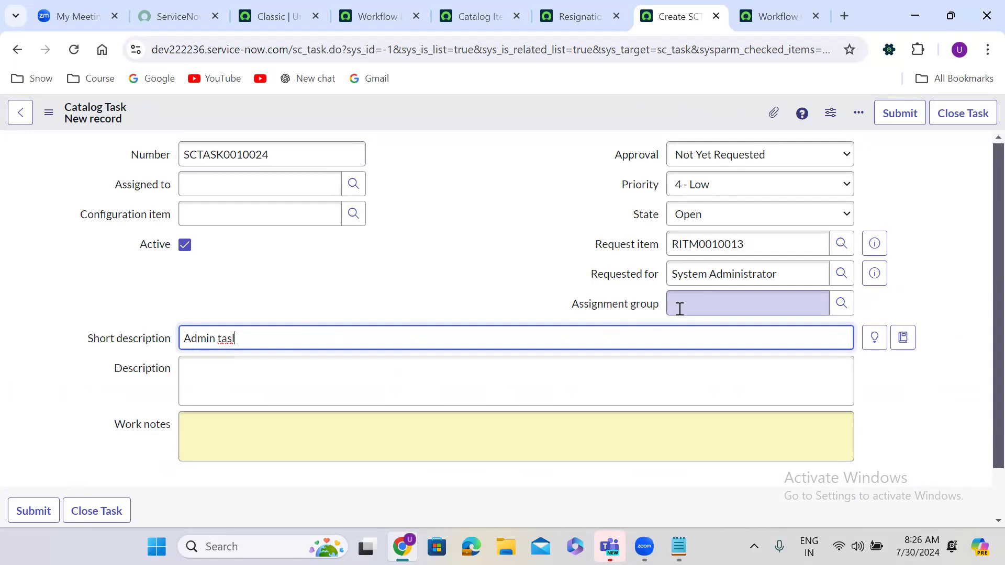
left_click(680, 305)
type("app")
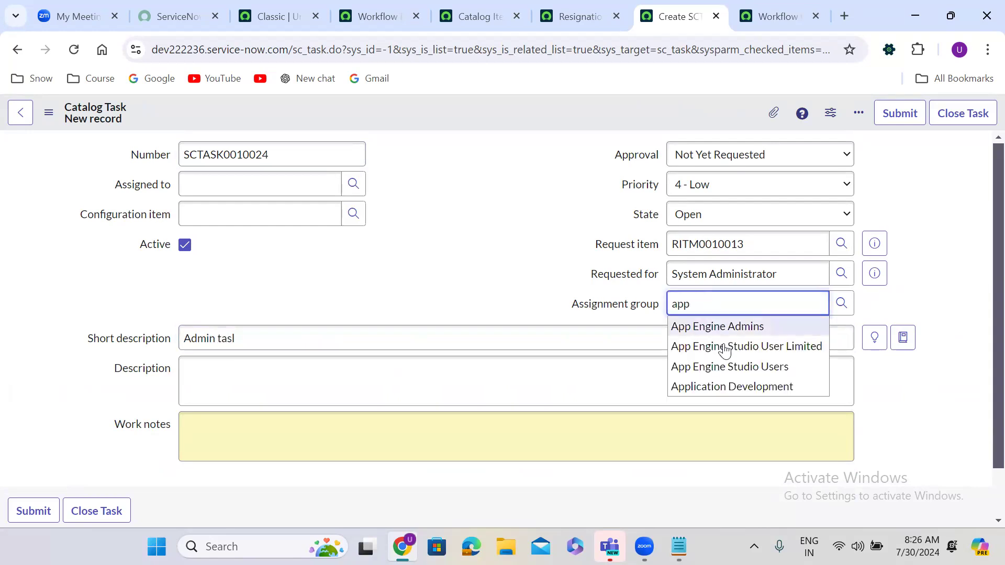
left_click(744, 395)
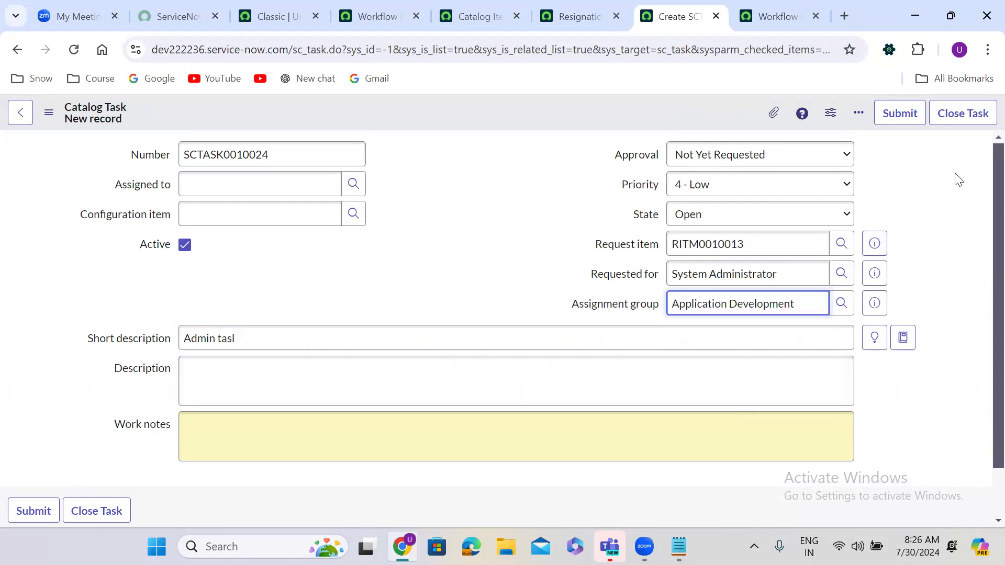
left_click(902, 120)
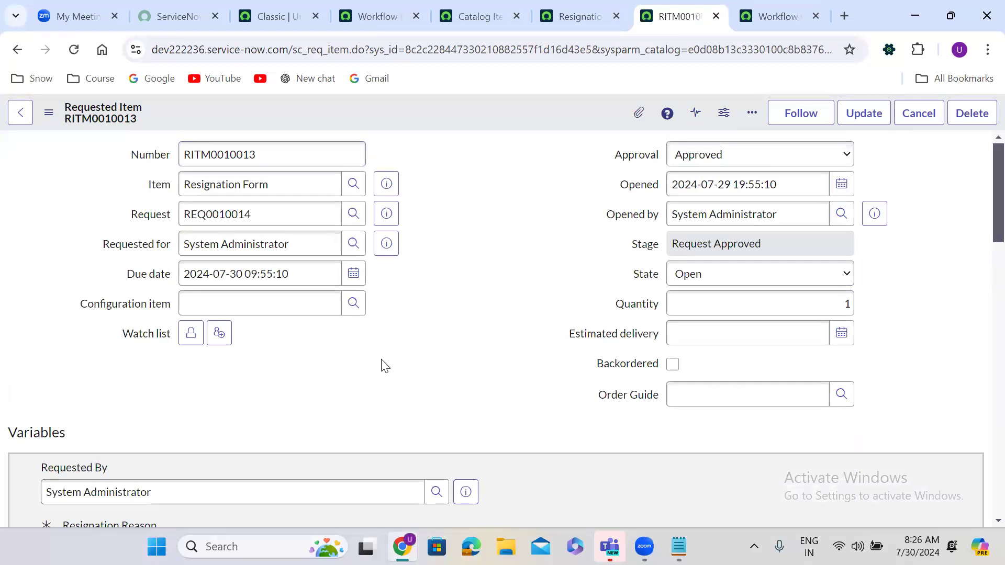
- Check the requested item's catalog tasks list for the manually added admin task beside the workflow tasks
scroll(382, 365, "down", 4)
scroll(385, 364, "down", 15)
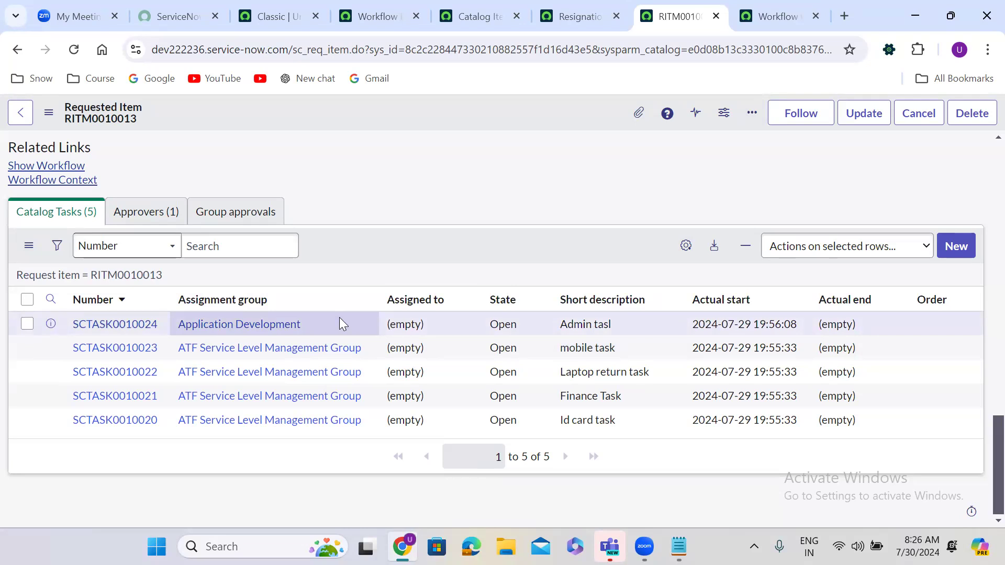
left_click(353, 329)
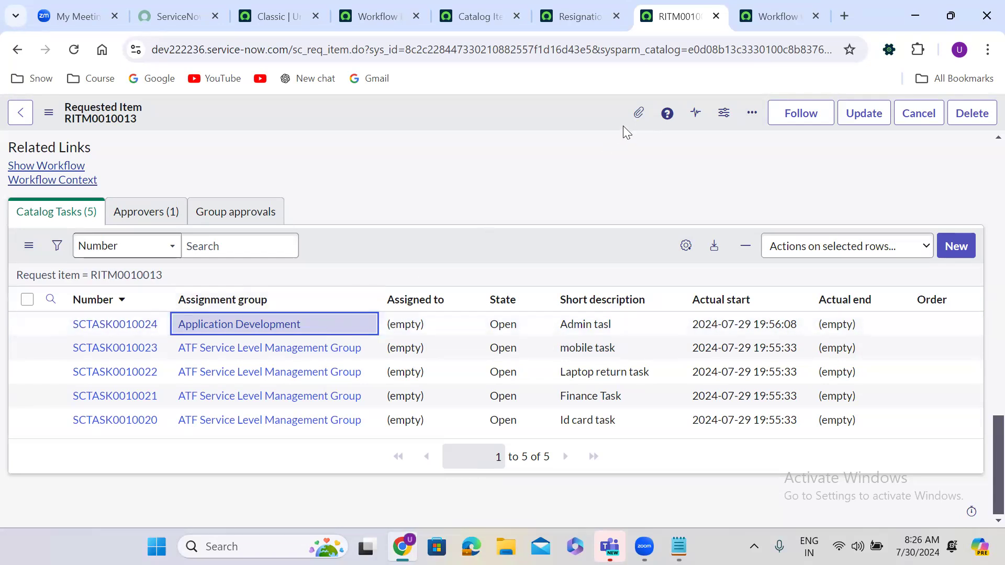
- Return to the Resignation form workflow and delete the Join activity that follows the parallel catalog tasks
left_click(367, 12)
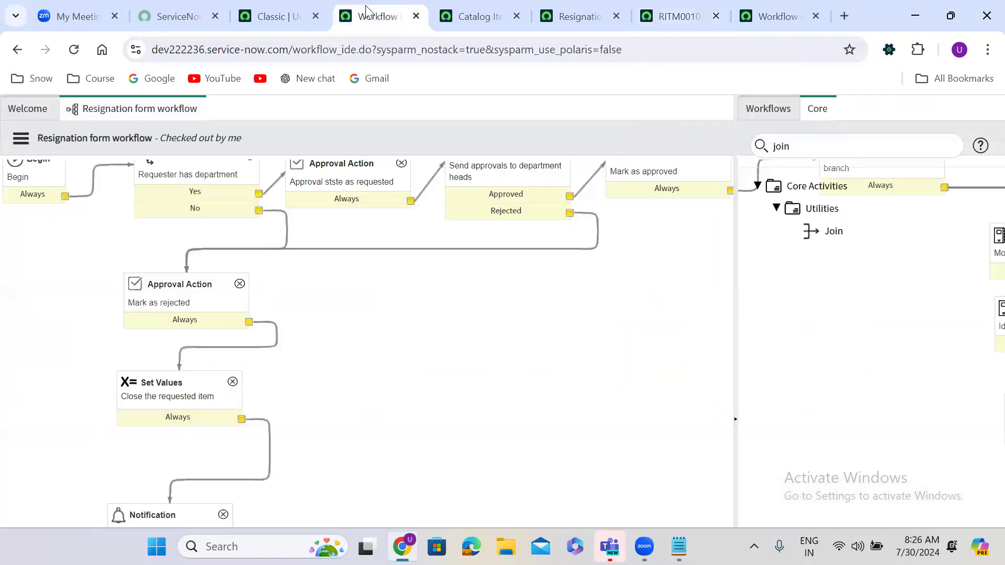
left_click(738, 316)
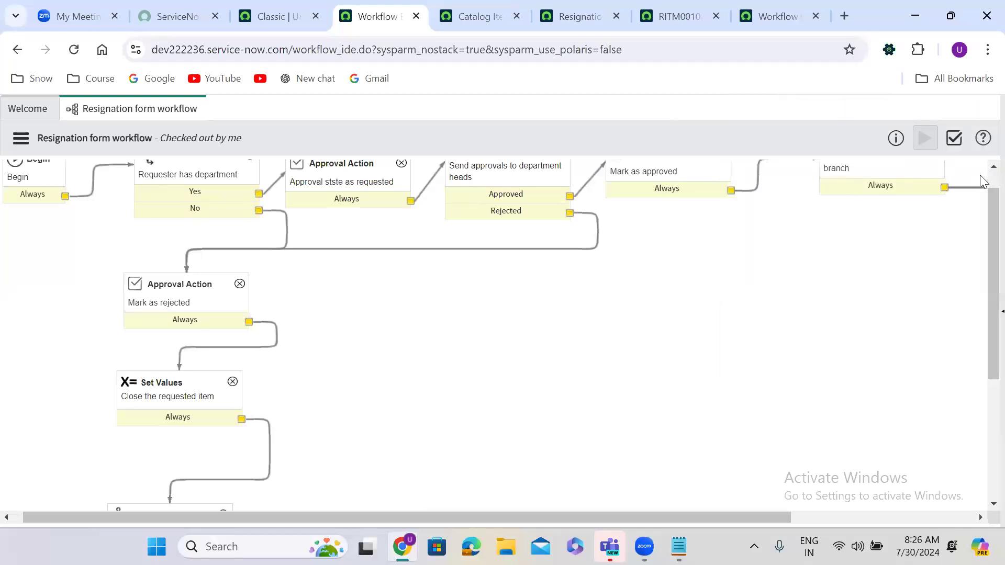
scroll(983, 178, "up", 1)
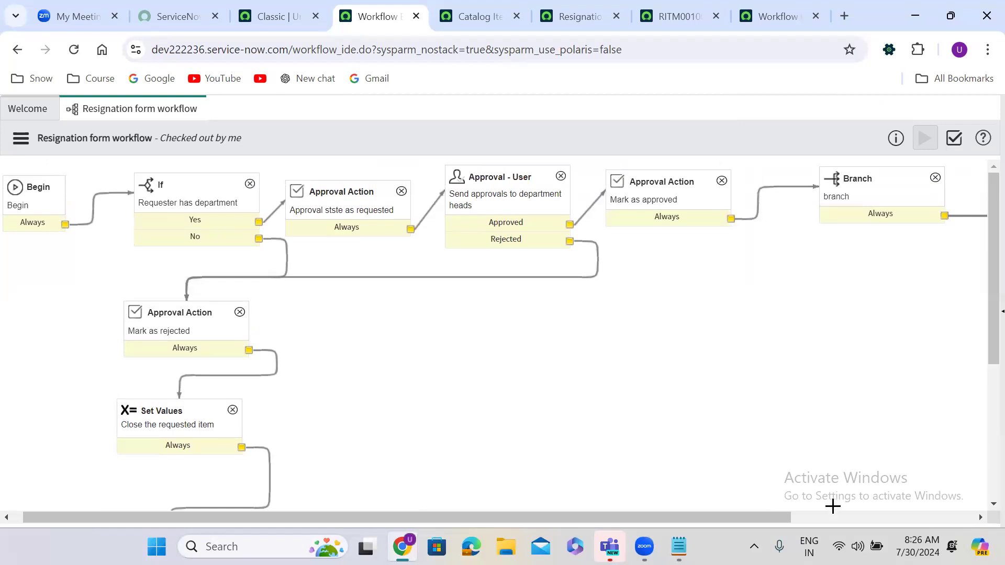
scroll(832, 506, "right", 5)
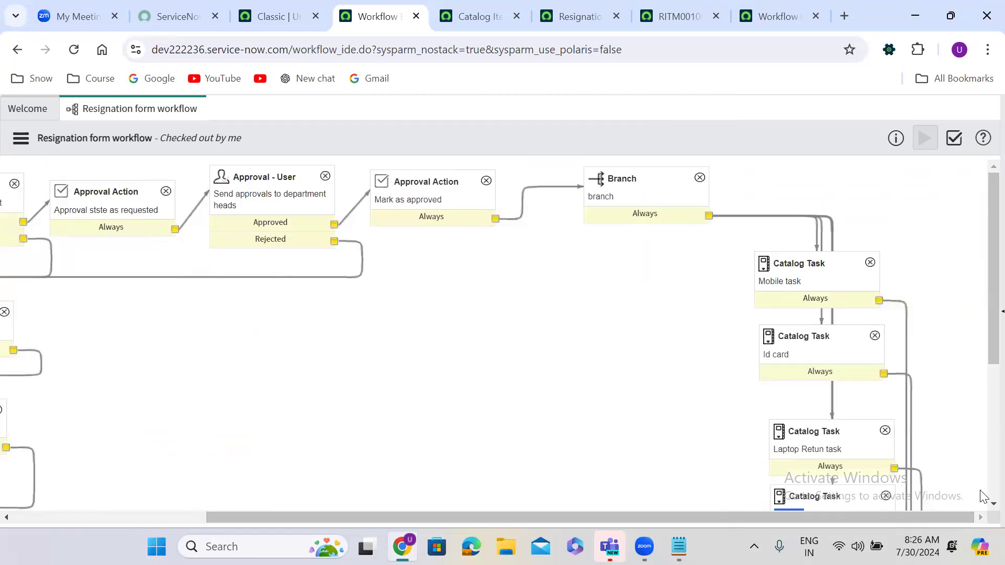
scroll(981, 496, "down", 5)
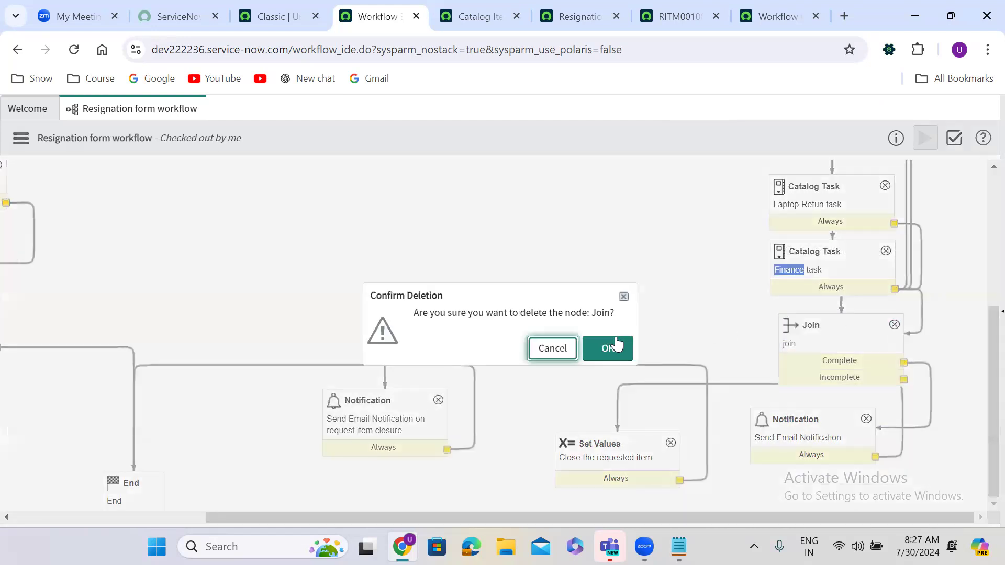
left_click(617, 343)
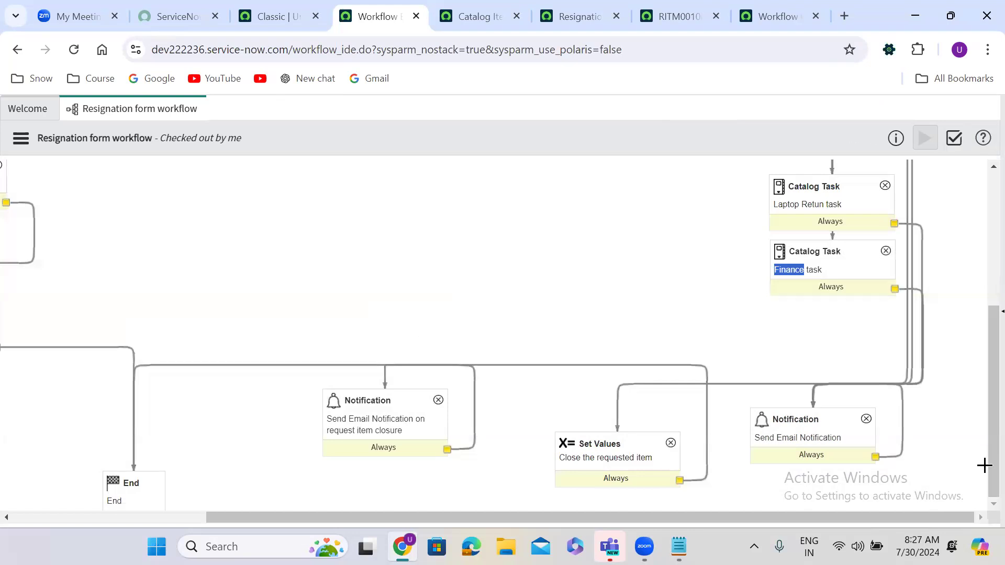
- Rearrange the Mobile, Id card, Laptop Retun and Finance catalog tasks side by side in a row beneath the Branch activity
scroll(981, 480, "up", 4)
left_click_drag(813, 233, 536, 275)
scroll(680, 314, "up", 1)
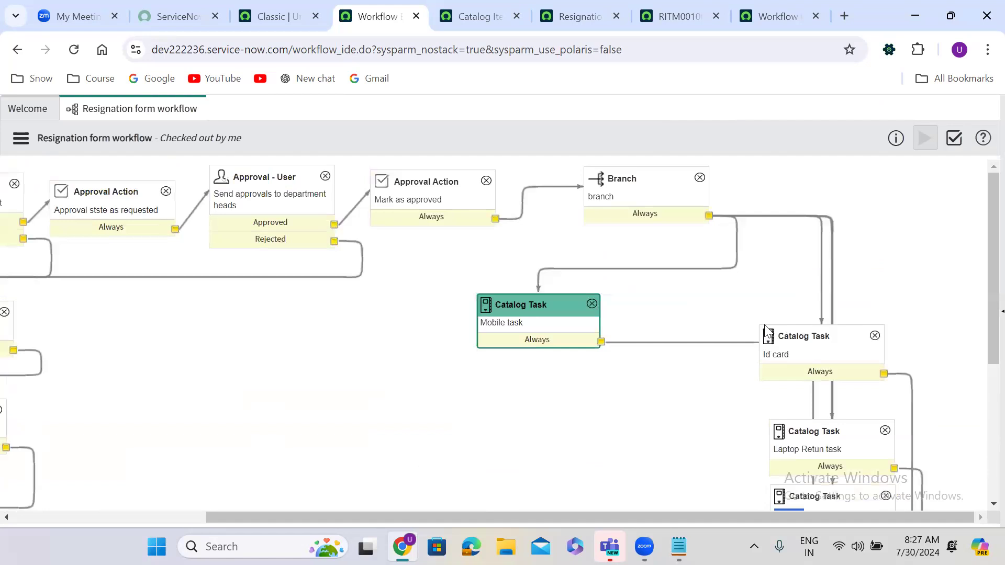
left_click_drag(793, 332, 688, 299)
left_click_drag(804, 425, 857, 295)
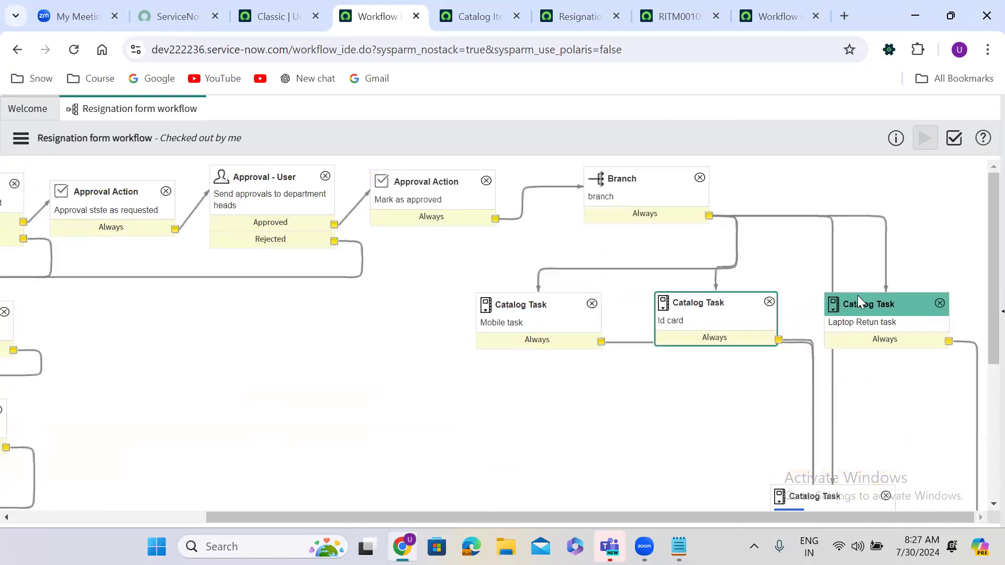
left_click_drag(806, 496, 983, 272)
left_click_drag(982, 360, 980, 295)
- Delete the transitions leading from the four catalog tasks to the Send Email Notification activity
scroll(982, 413, "down", 3)
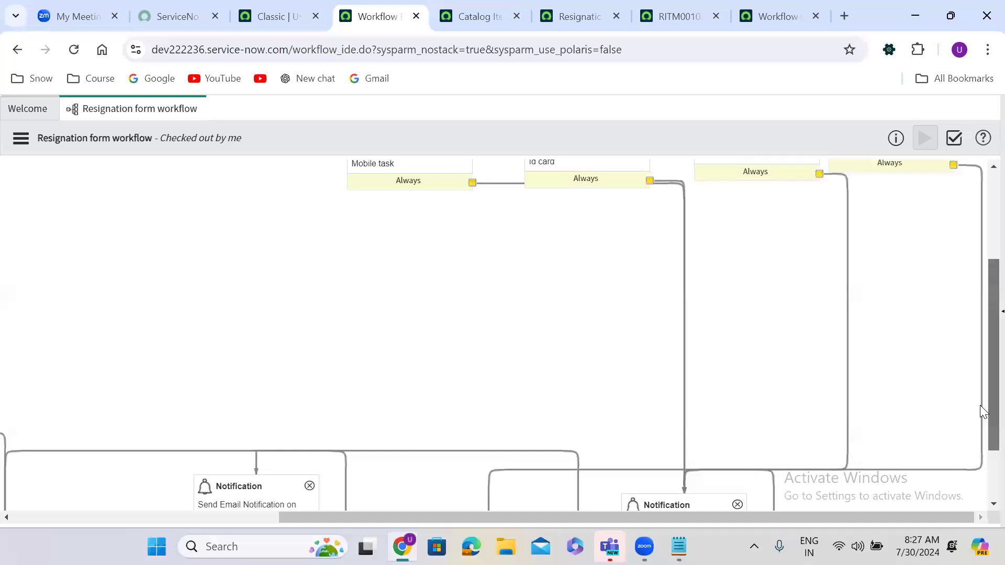
scroll(983, 410, "up", 1)
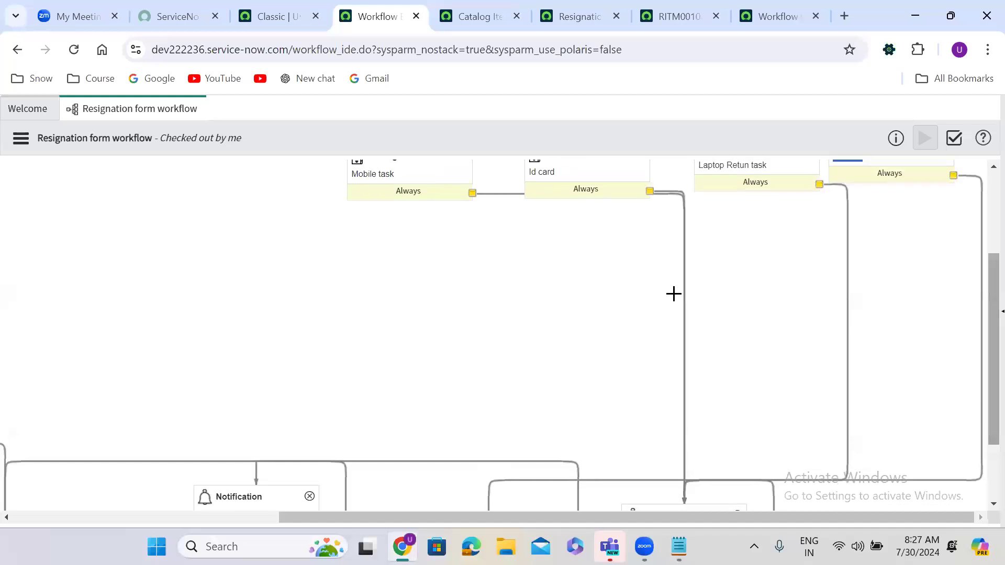
left_click(684, 360)
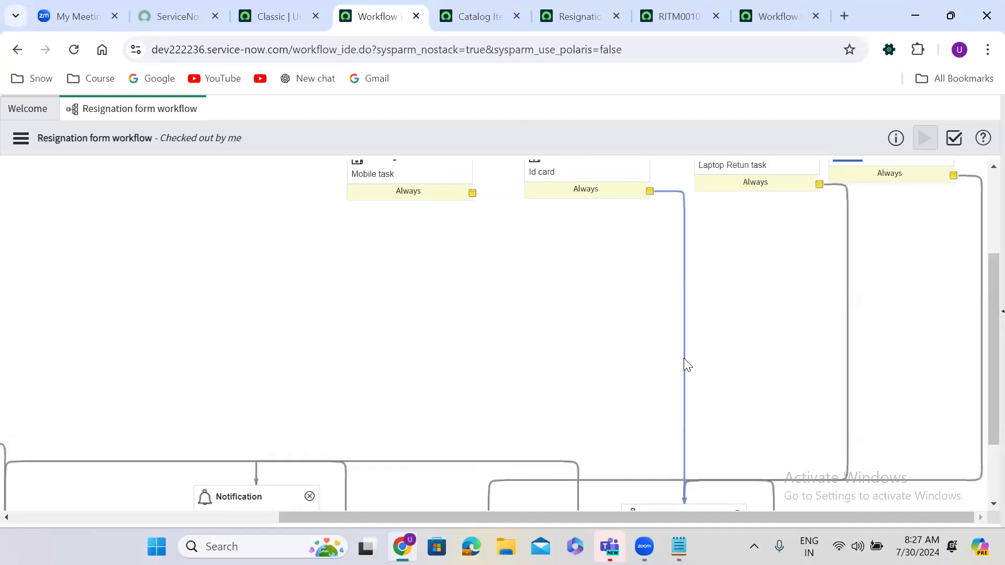
key("Delete")
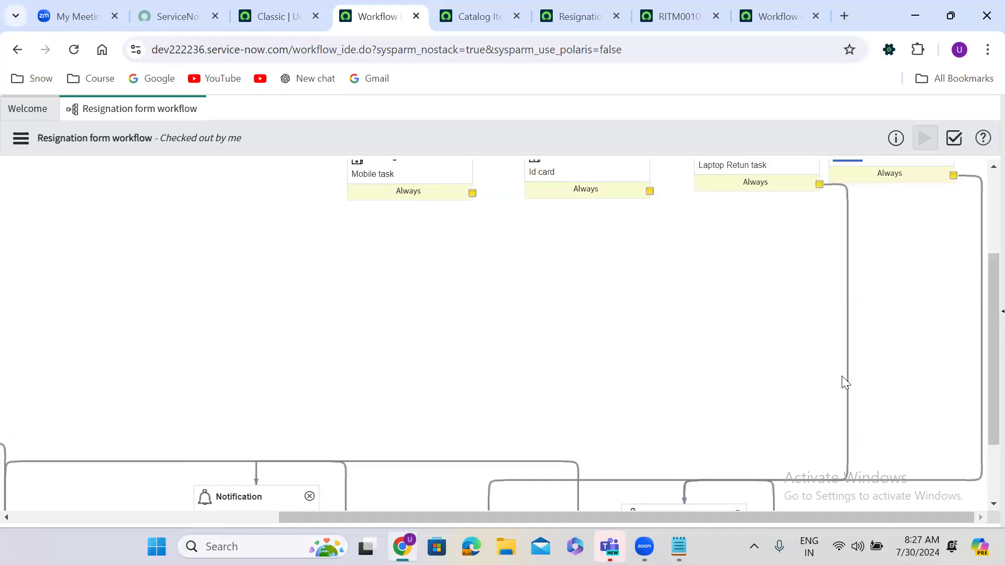
left_click(848, 388)
key("Delete")
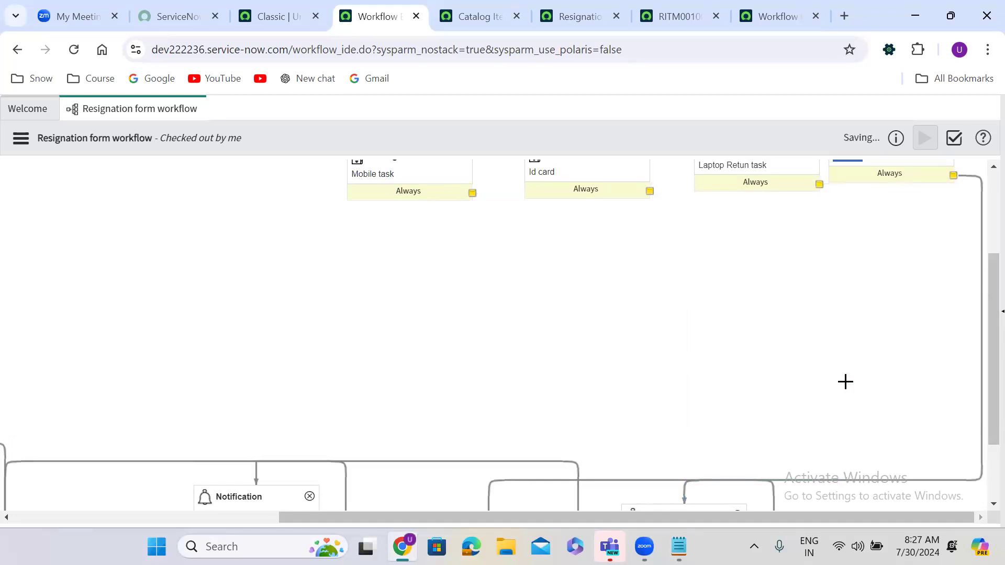
left_click(982, 233)
key("Delete")
left_click_drag(982, 434, 984, 348)
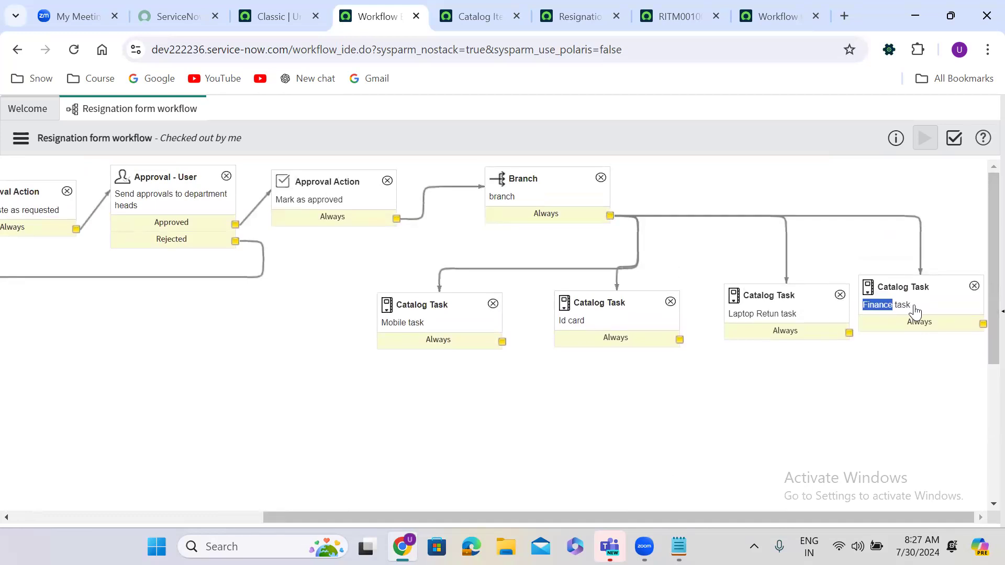
- Find the Wait for condition activity in the core activities, add it beneath the catalog tasks, and name it "Wait for all tasks"
left_click(986, 313)
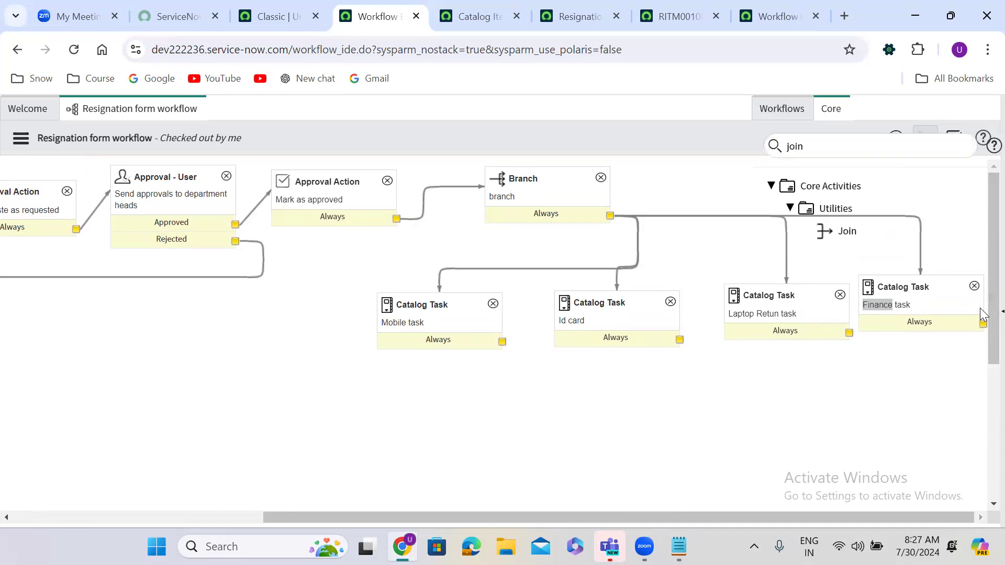
double_click(800, 145)
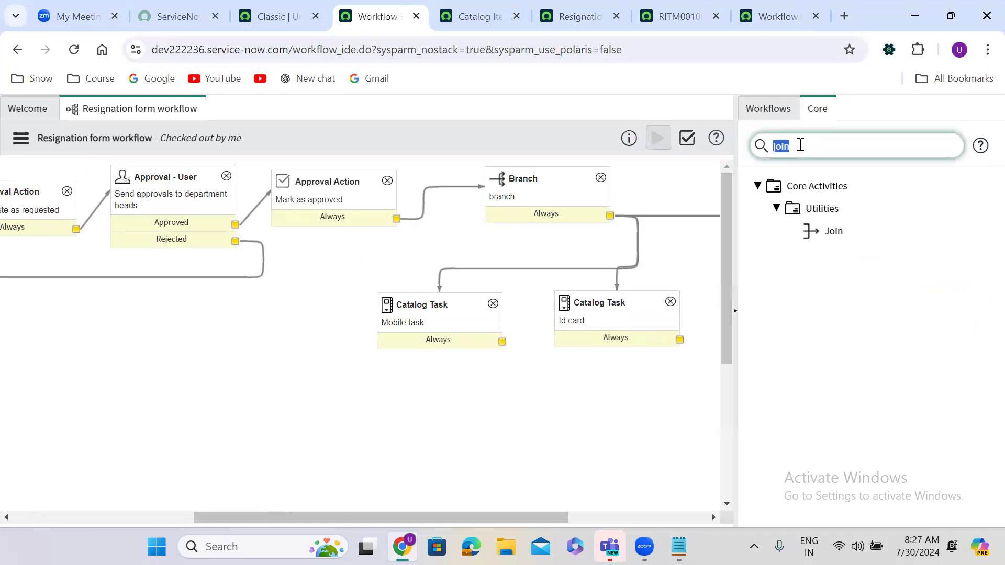
type("wait f")
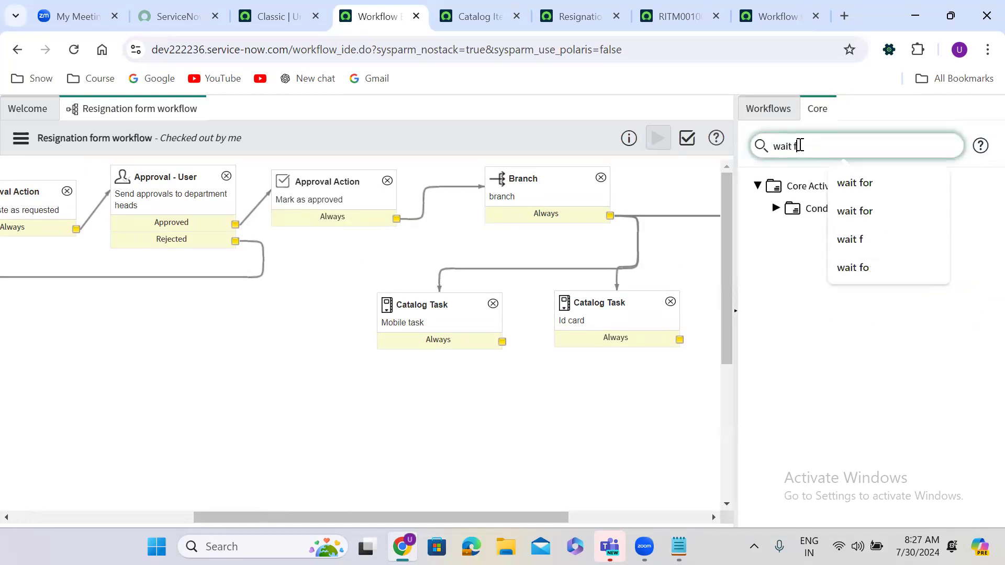
left_click(776, 209)
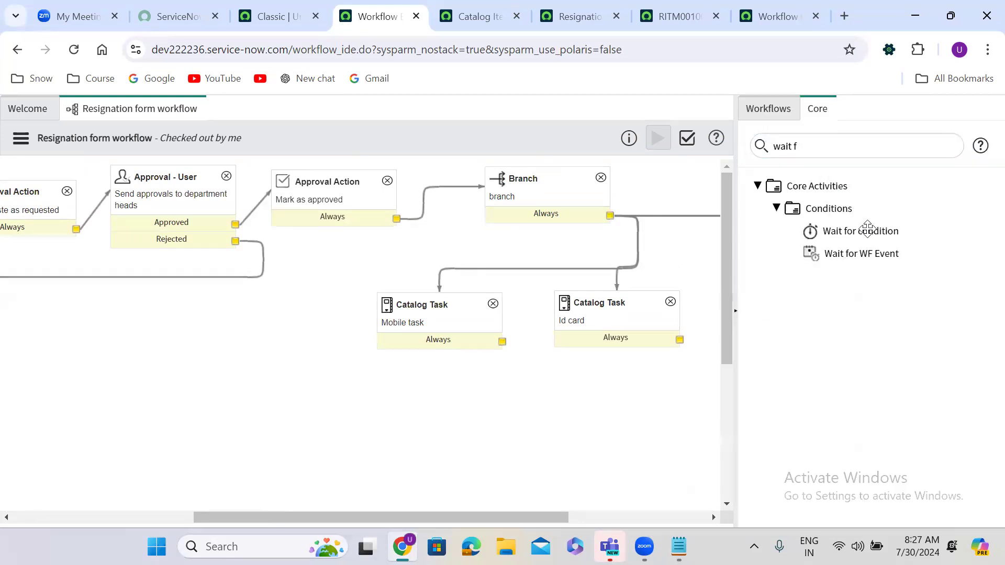
left_click_drag(824, 233, 592, 401)
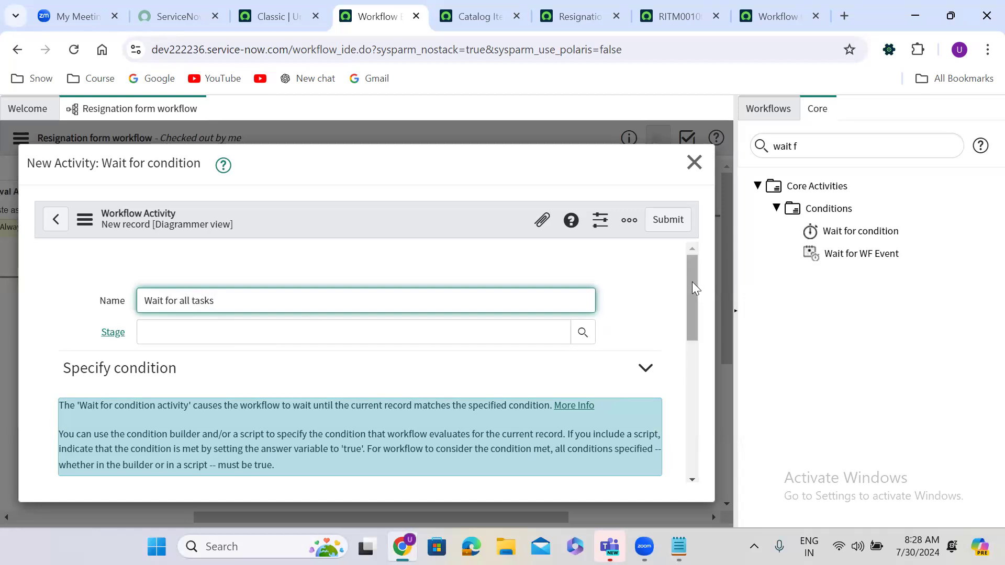
- Replace the default answer line in the condition script with the vargr GlideRecord snippet querying the sc_task table
left_click_drag(692, 303, 691, 385)
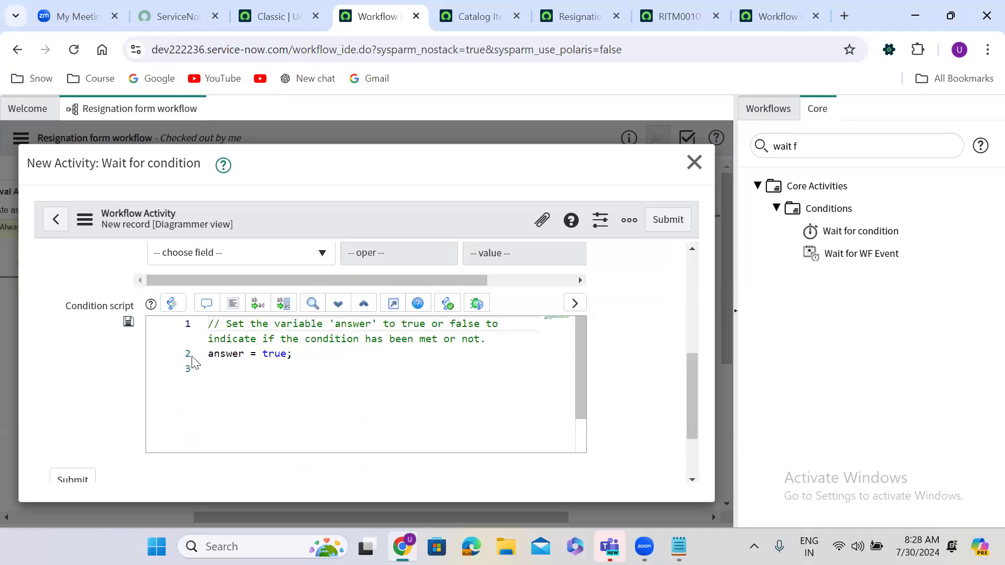
left_click_drag(210, 358, 306, 358)
key("BackSpace")
key("Return")
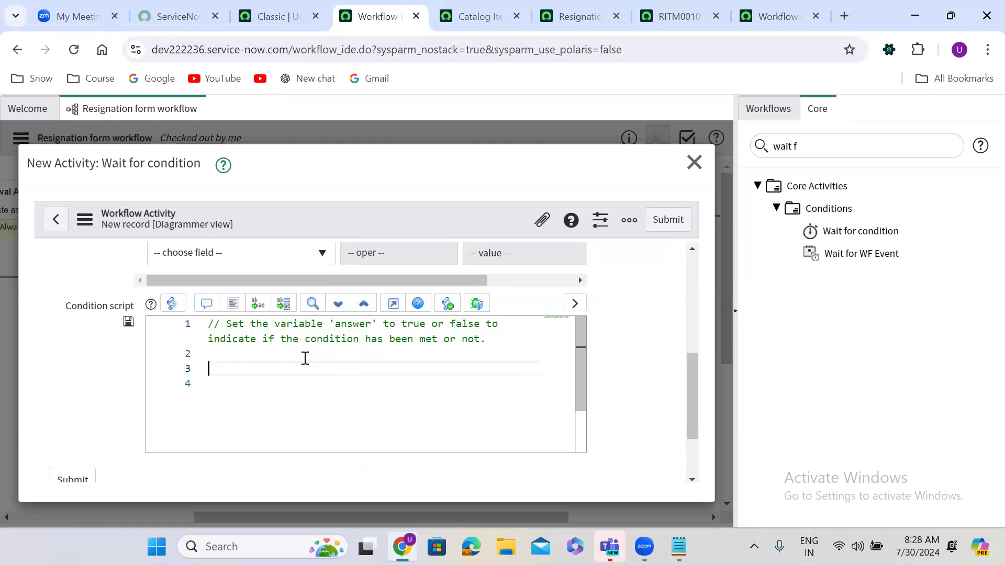
type("vargr")
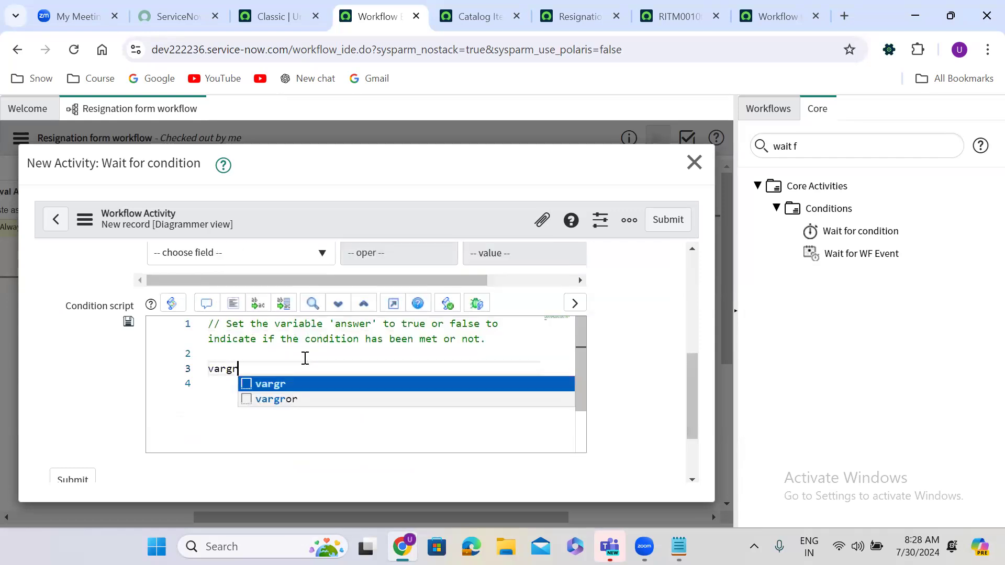
key("Tab")
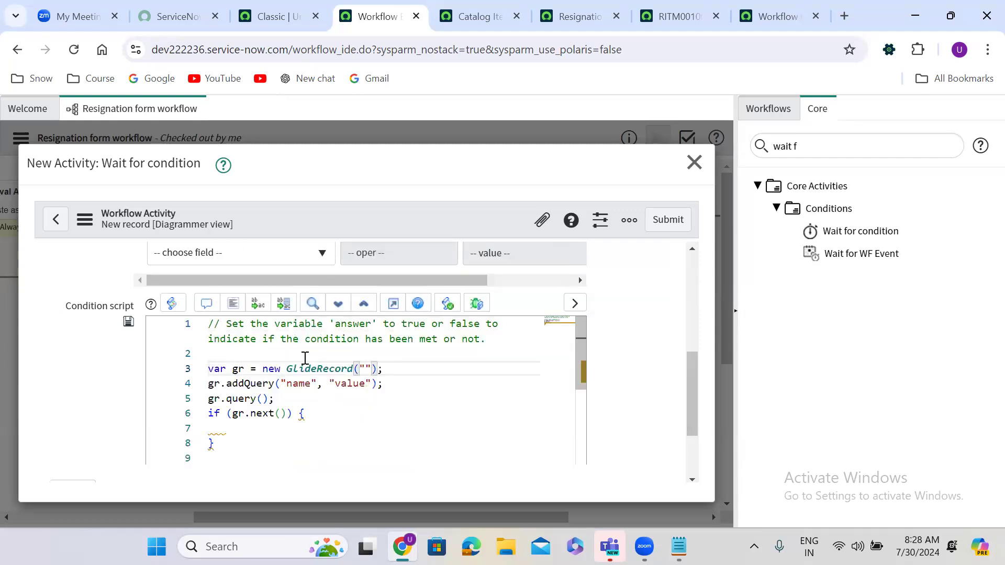
type("sc_task")
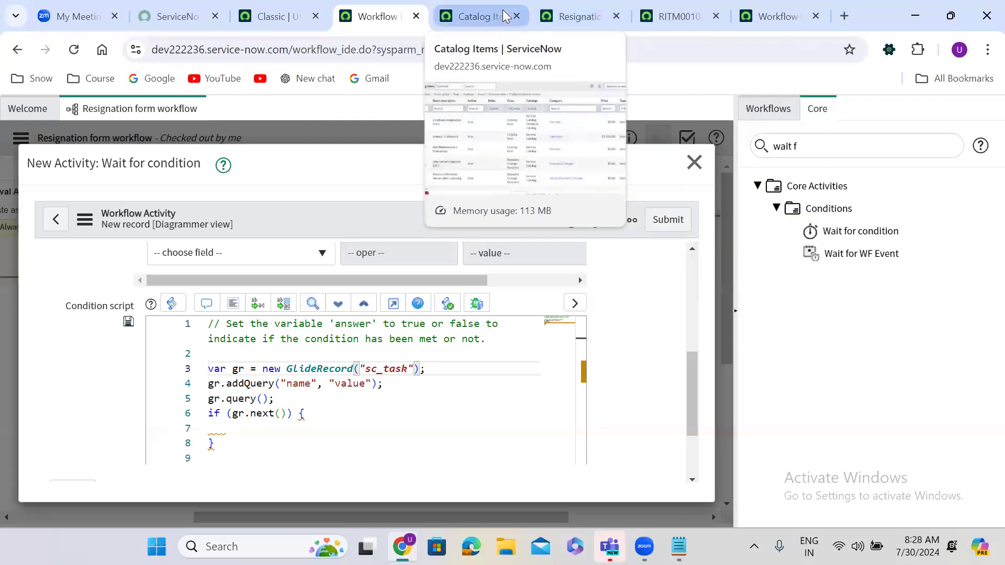
- Open the manually added admin catalog task in a new tab and copy the Request item field's technical name, request_item
left_click(627, 17)
key("ctrl+Tab")
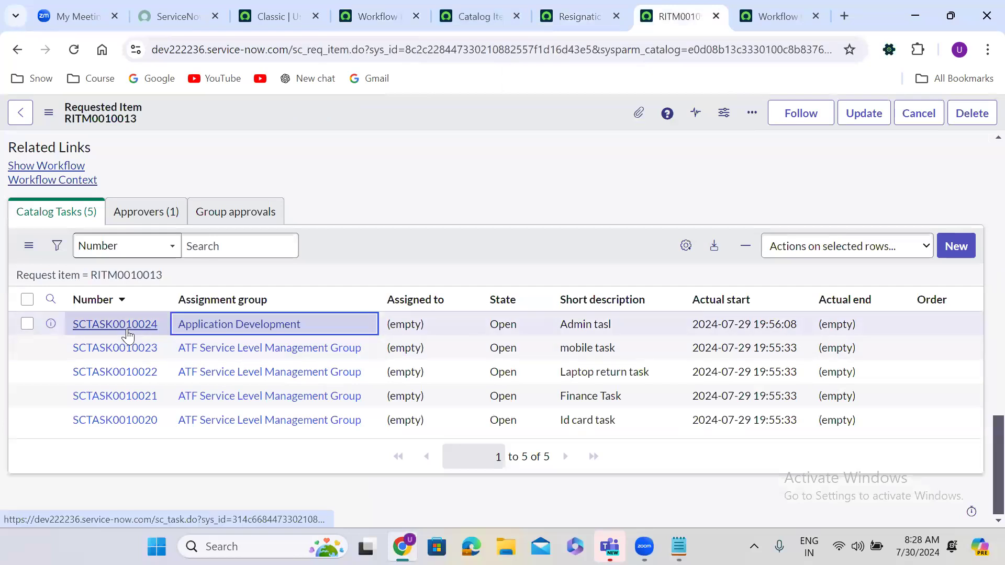
left_click(115, 324, "ctrl")
left_click(780, 16)
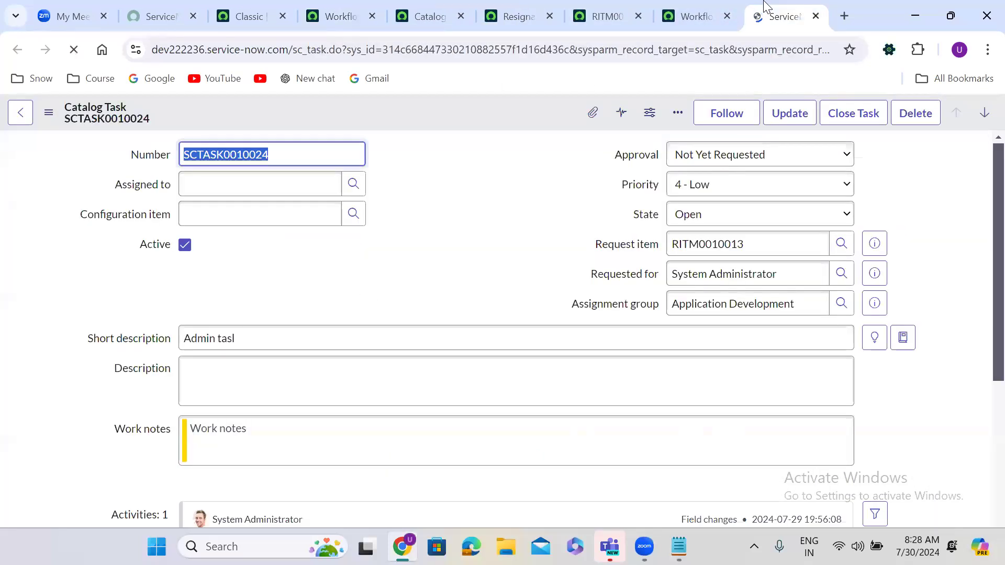
double_click(453, 202)
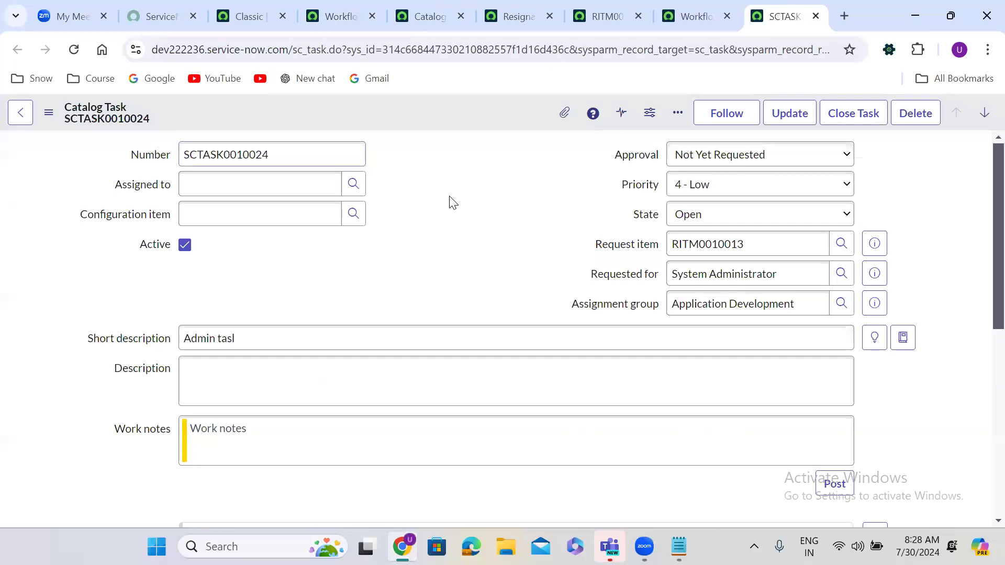
double_click(605, 246)
key("ctrl+c")
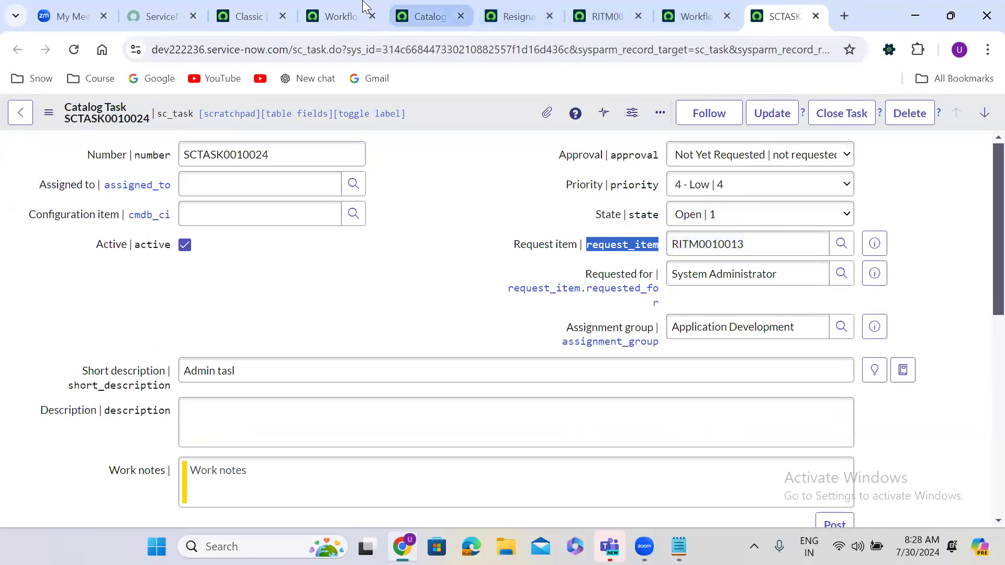
- Replace the "name" placeholder in the condition script's addQuery line with the copied request_item field name
left_click(345, 10)
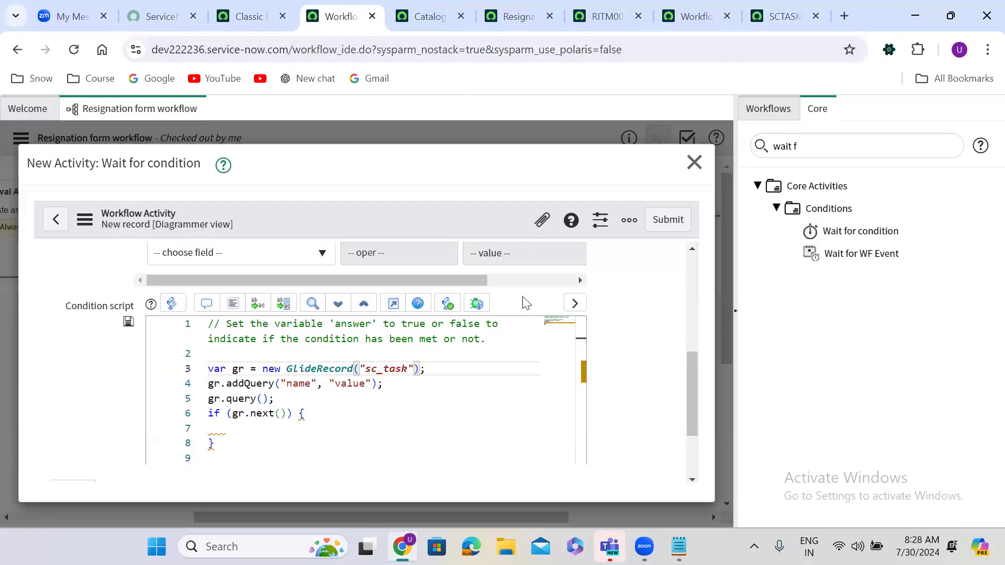
left_click(298, 391)
double_click(297, 383)
key("ctrl+v")
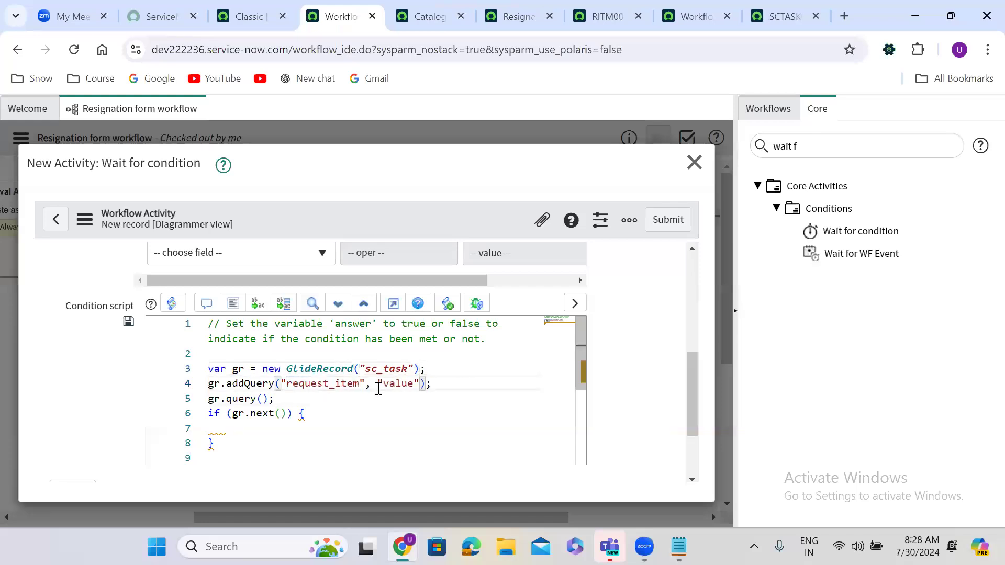
- Replace the "value" placeholder in the script's addQuery line with current.request_item
left_click_drag(377, 383, 420, 384)
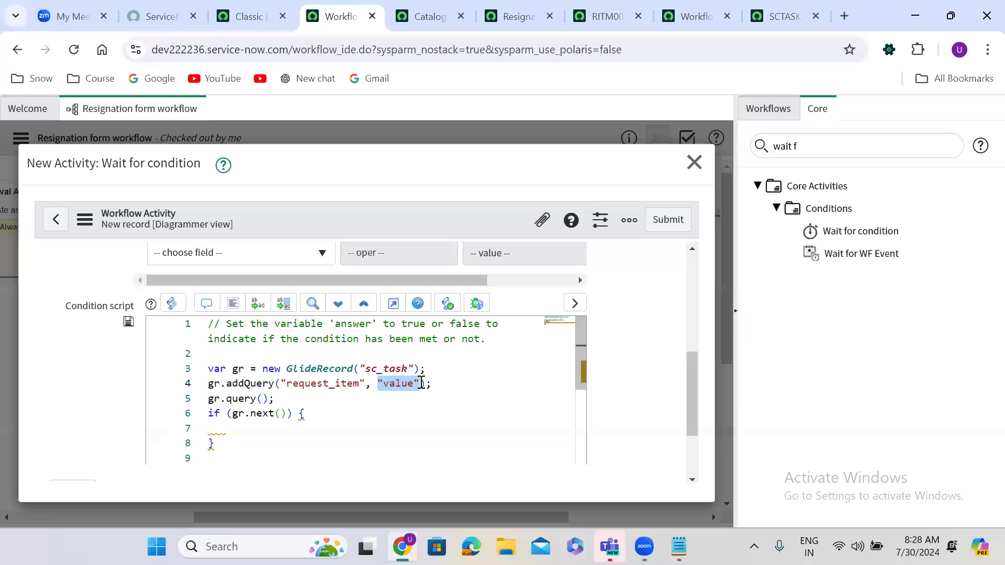
type("cu")
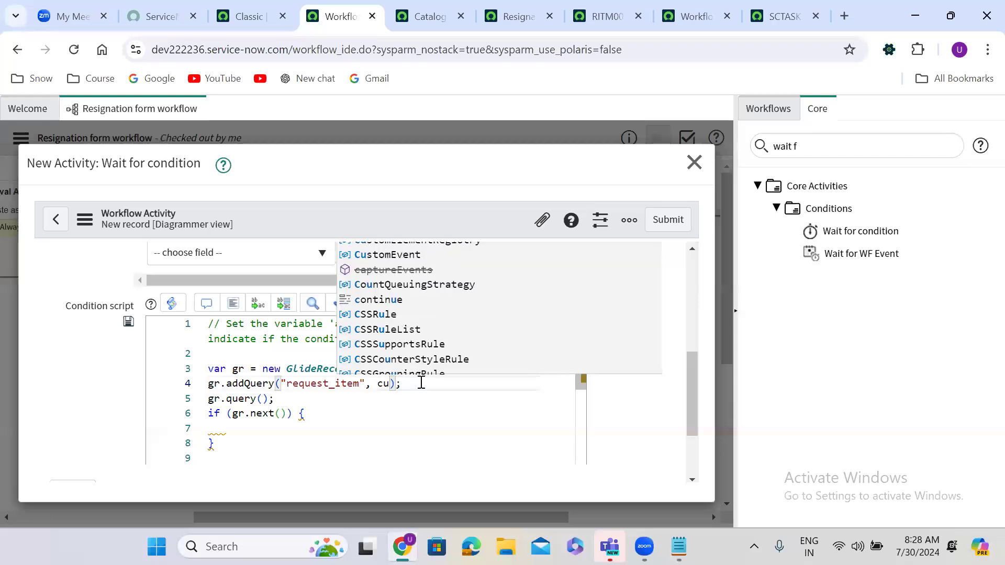
type("rrnt")
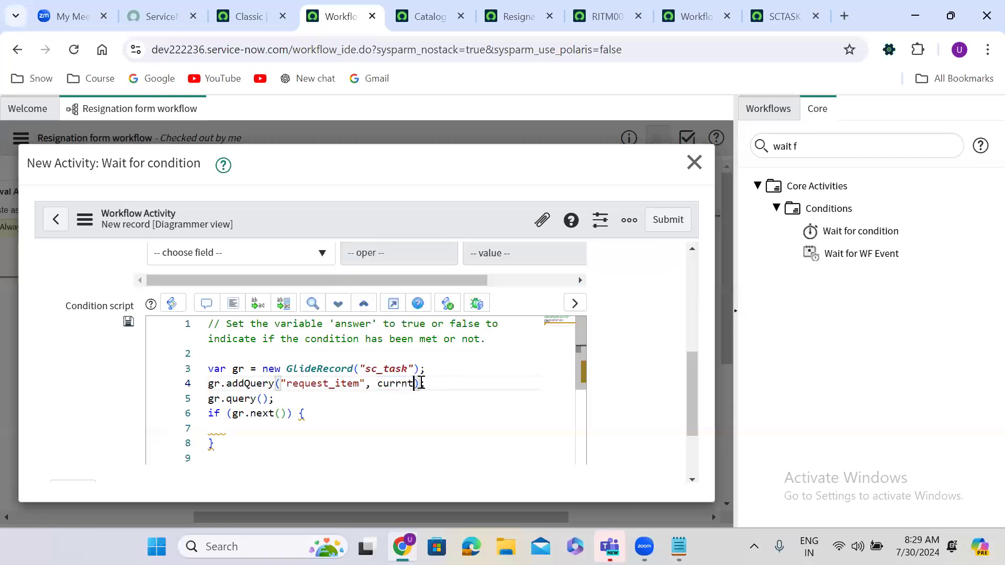
key("BackSpace")
key("BackSpace")
key("BackSpace")
key("BackSpace")
type("rrent.")
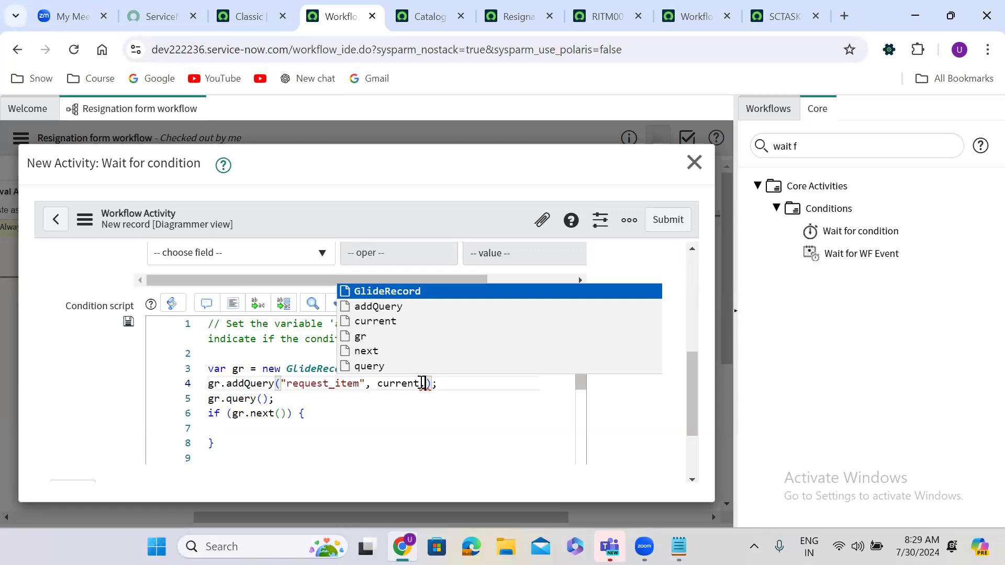
type("request_item")
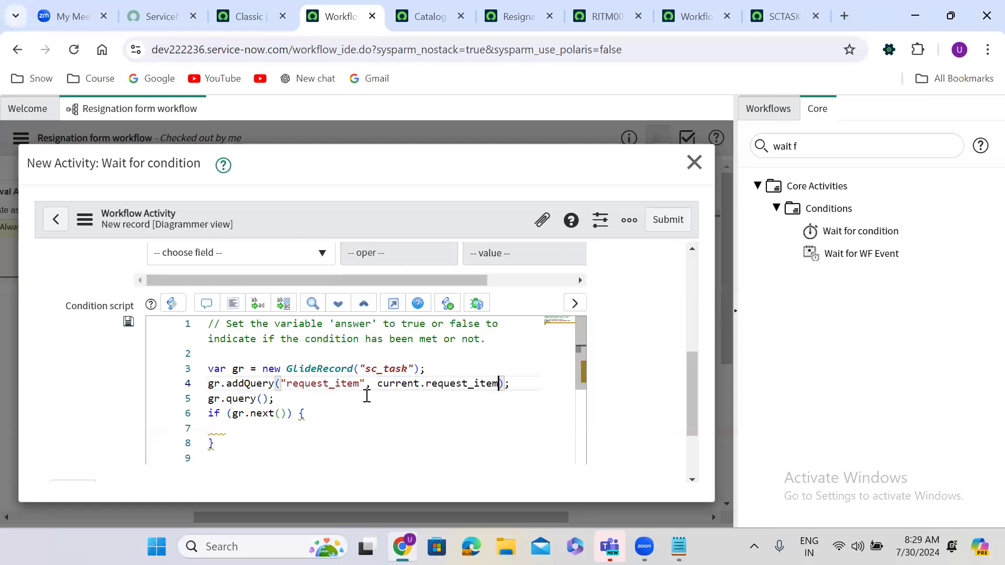
- Add the line gr.addActiveQuery(); directly below the addQuery line in the condition script
key("Return")
type("g")
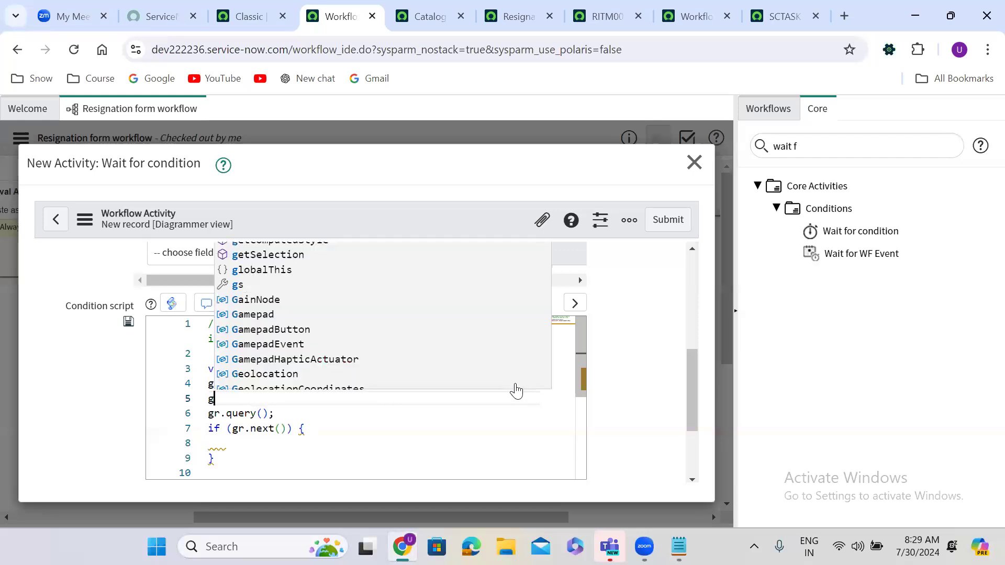
type("r.addA")
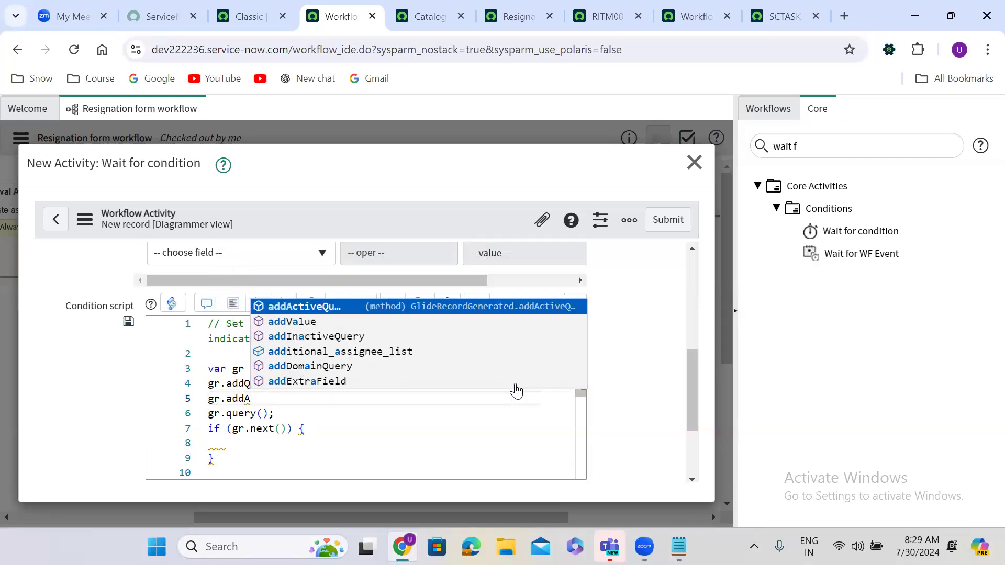
key("Return")
type("()")
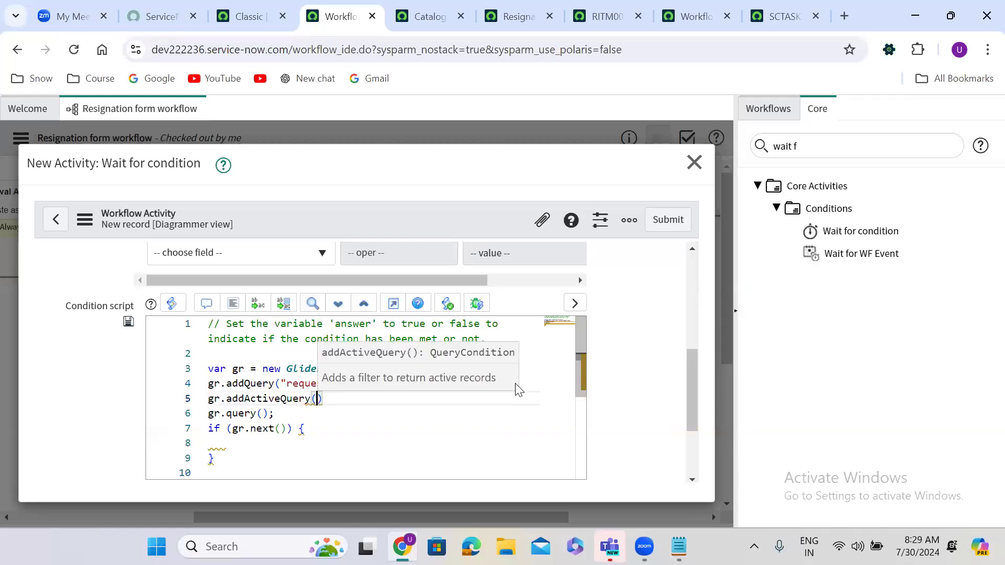
type(";")
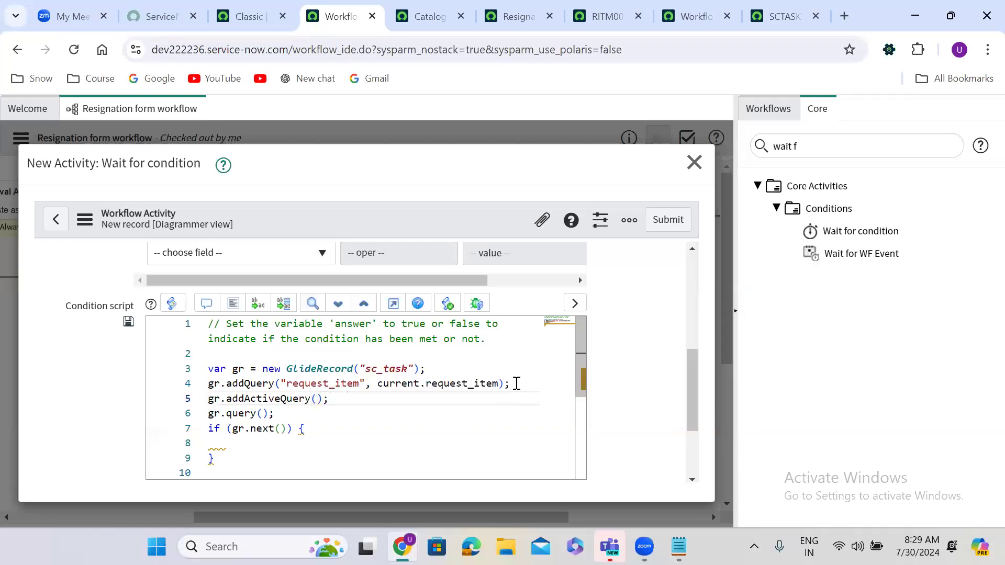
- Negate the if condition to !gr.next(), format the script, and set answer = true; inside the if block
left_click(233, 429)
type("!")
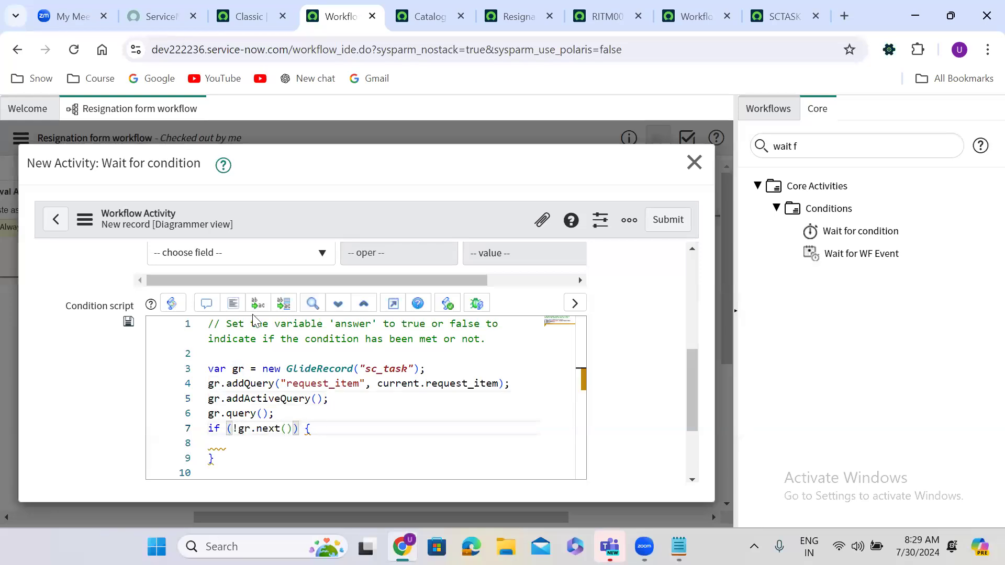
left_click(231, 305)
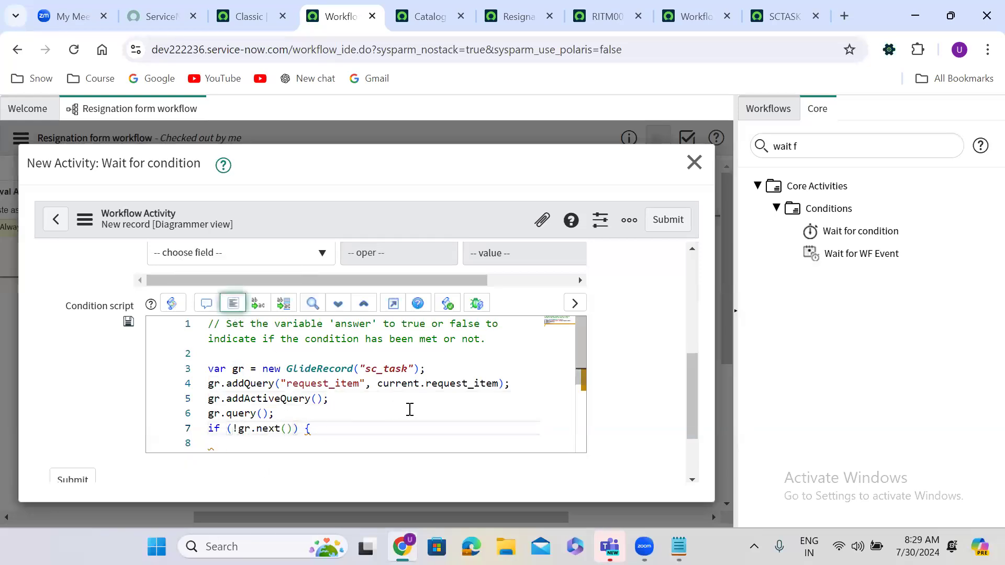
left_click_drag(582, 325, 581, 355)
left_click(235, 383)
type("answer")
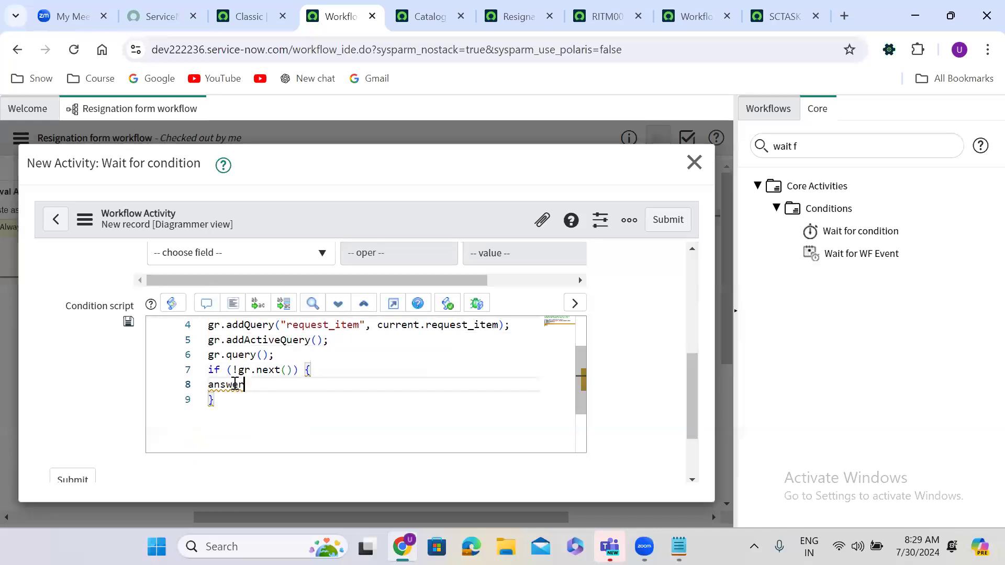
type(" = true;")
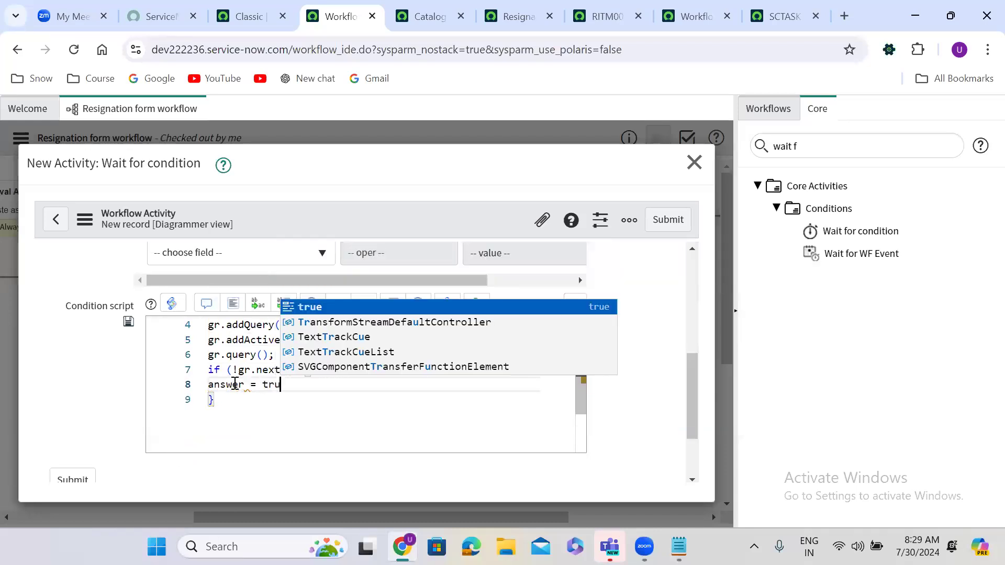
- Add an else branch containing answer = false; to the condition script and format the code
left_click(223, 401)
type("else{")
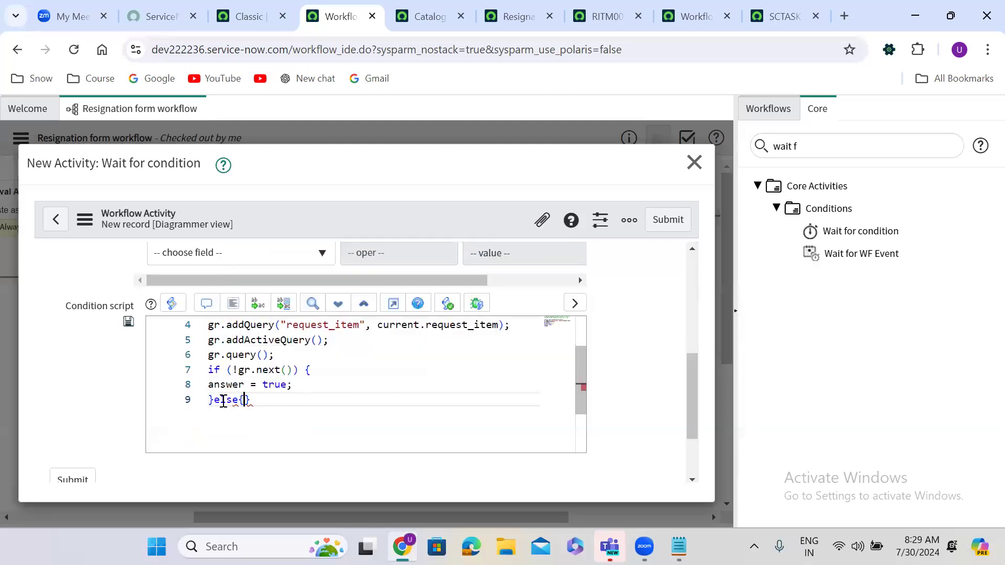
key("Return")
type("answe")
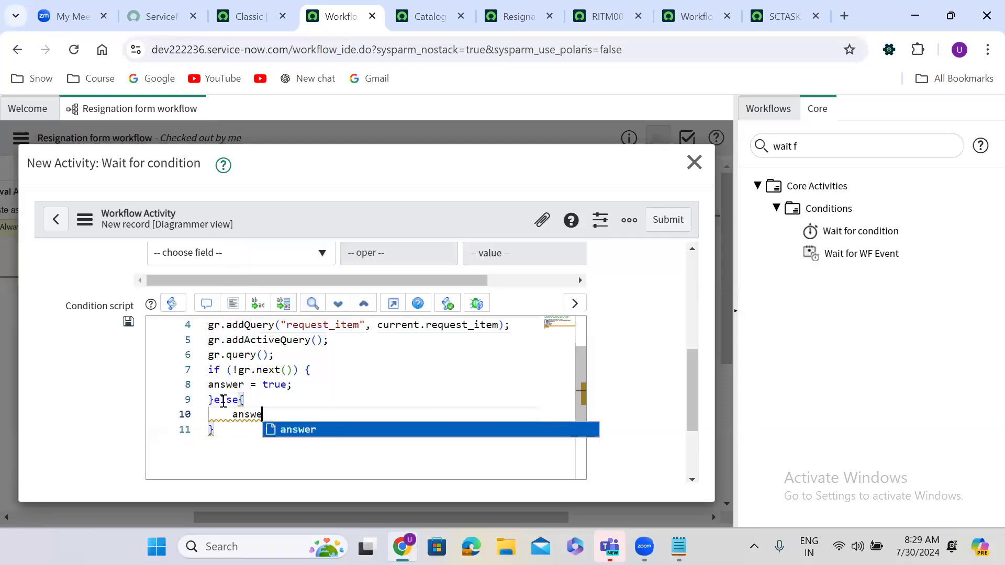
type("r = fals")
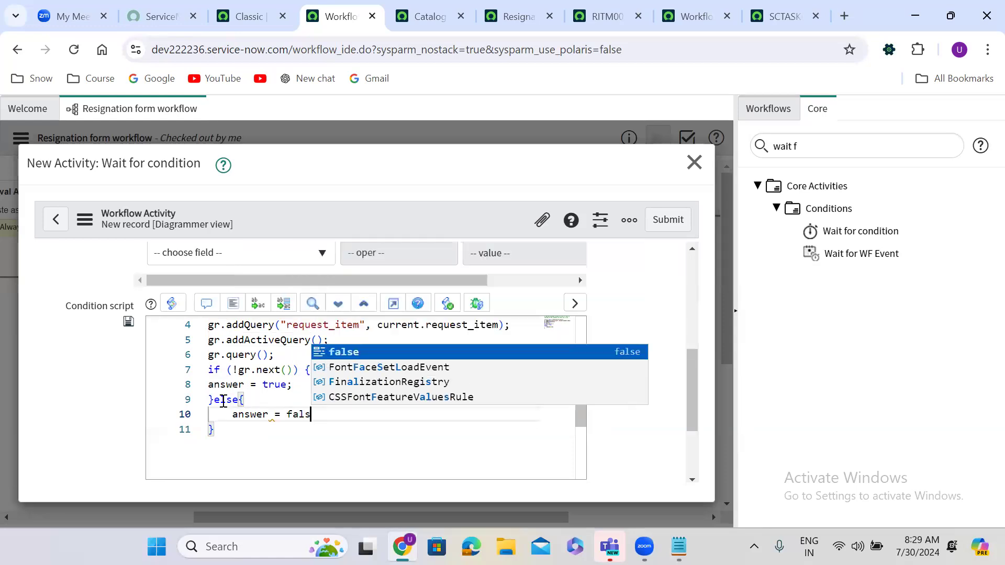
type("e;")
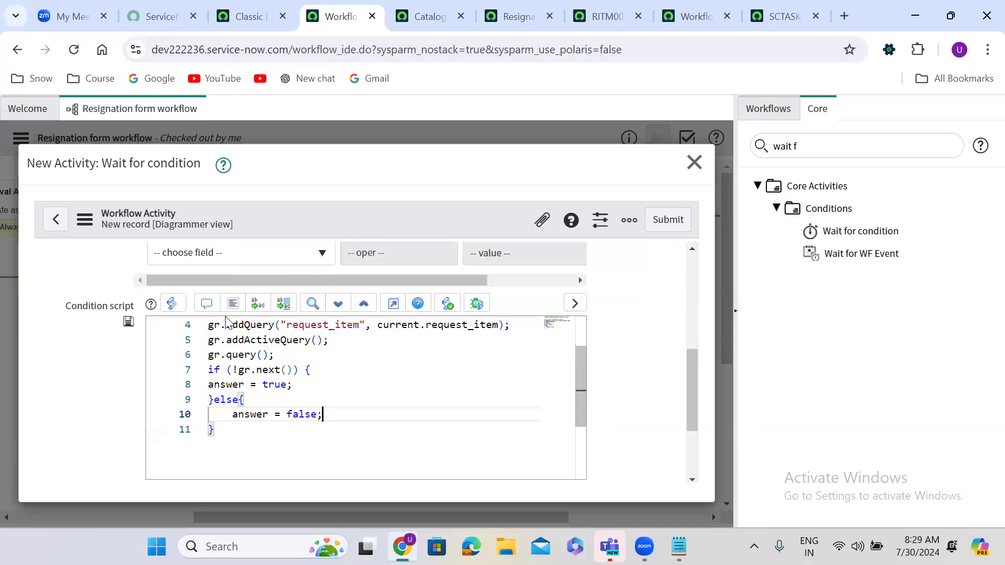
left_click(233, 304)
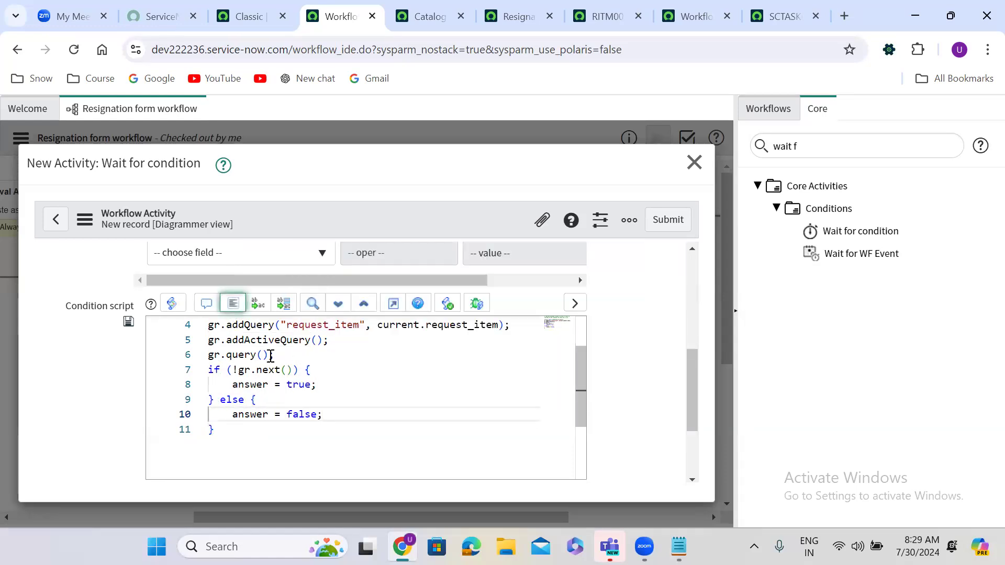
- Review the condition script's query and answer lines and submit the new Wait for condition activity
mouse_move(283, 372)
scroll(584, 327, "up", 2)
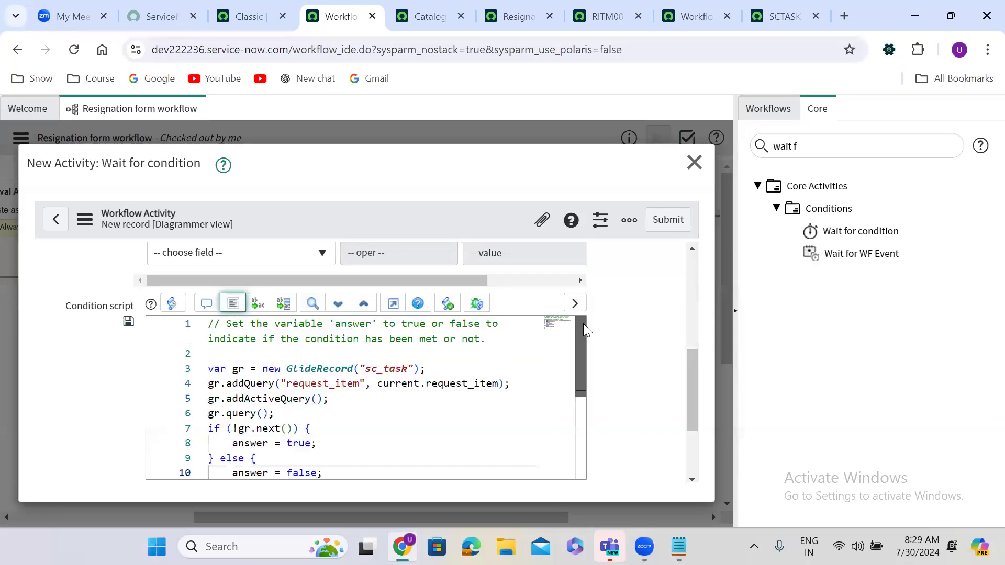
mouse_move(393, 390)
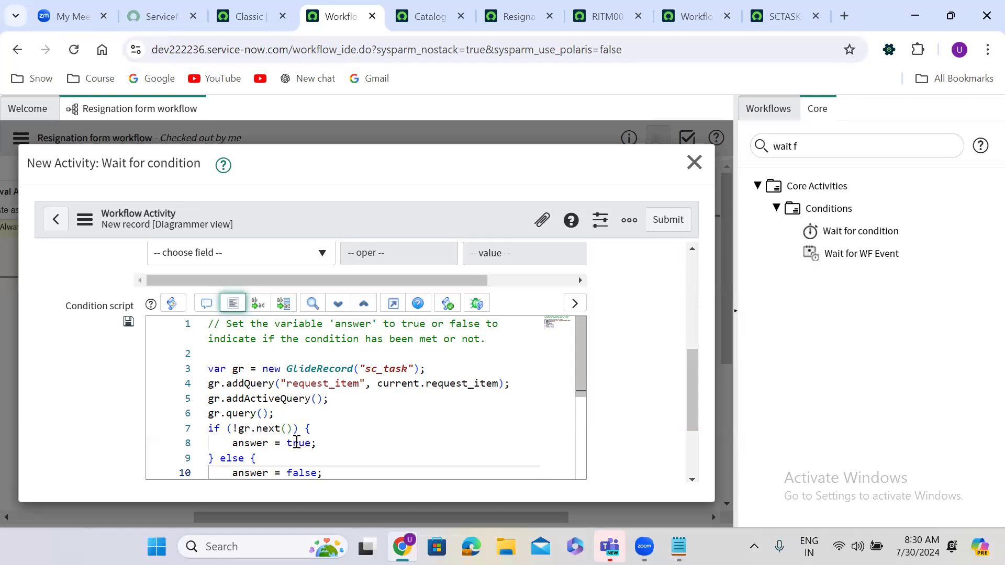
left_click(228, 470)
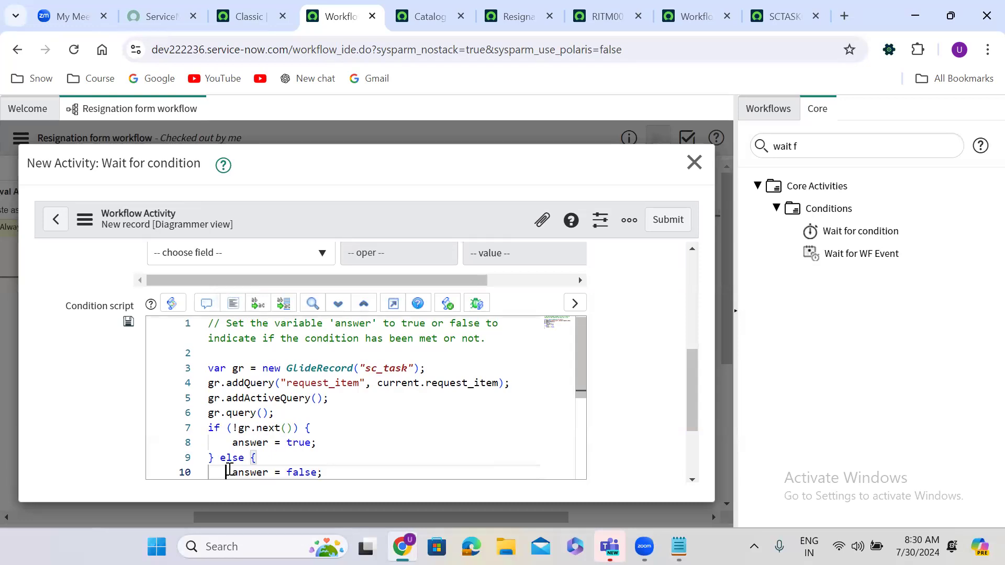
left_click(336, 466, "shift")
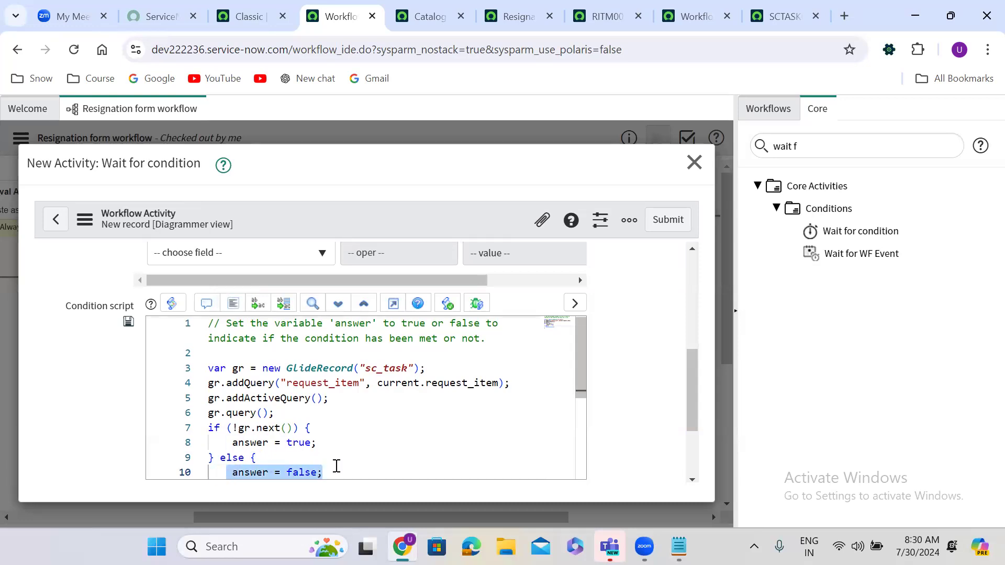
left_click(216, 444)
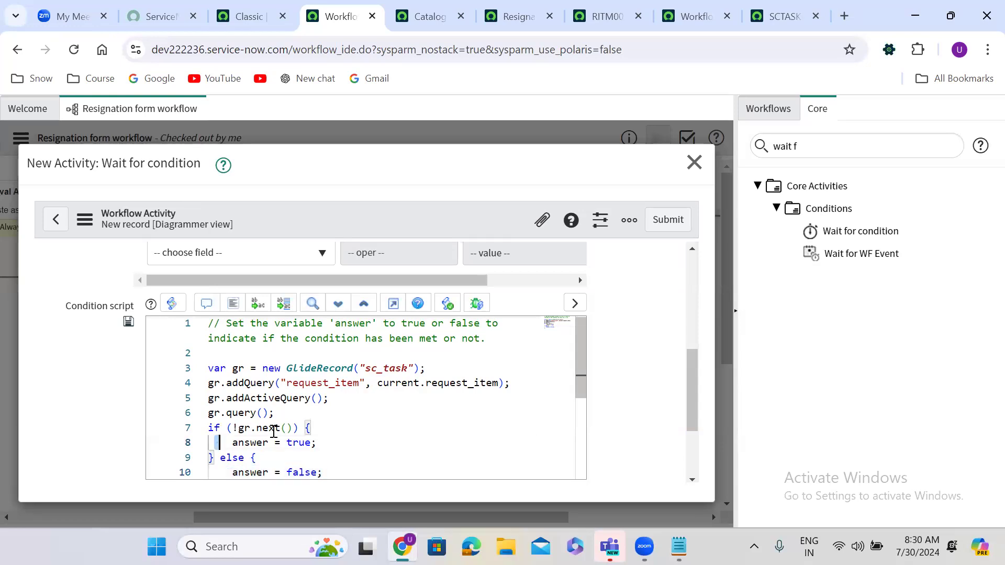
left_click(350, 440, "shift")
left_click(680, 219)
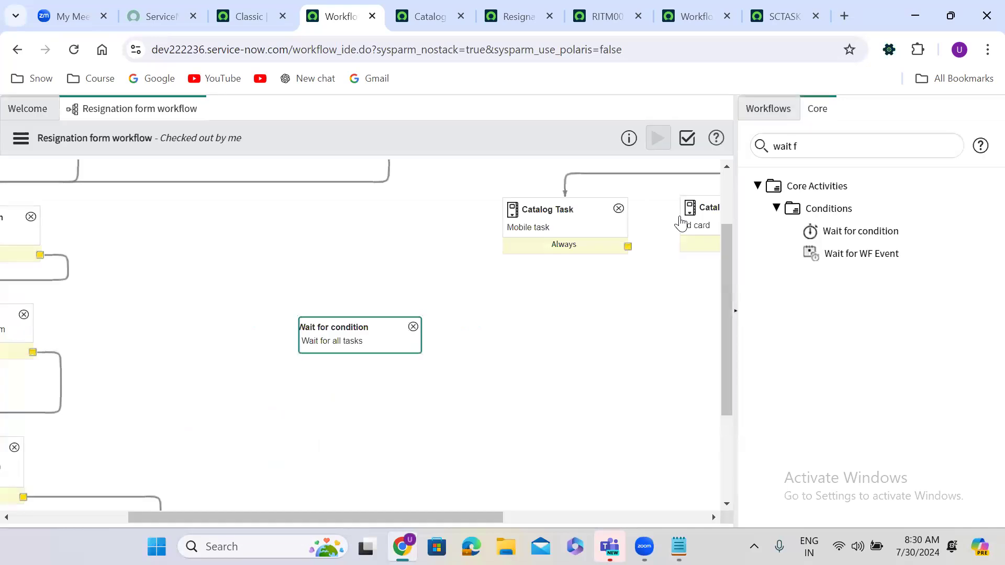
- Place the Wait for condition activity below the catalog tasks and connect the Mobile, Id card, Laptop Retun and Finance tasks to it
left_click_drag(366, 331, 633, 363)
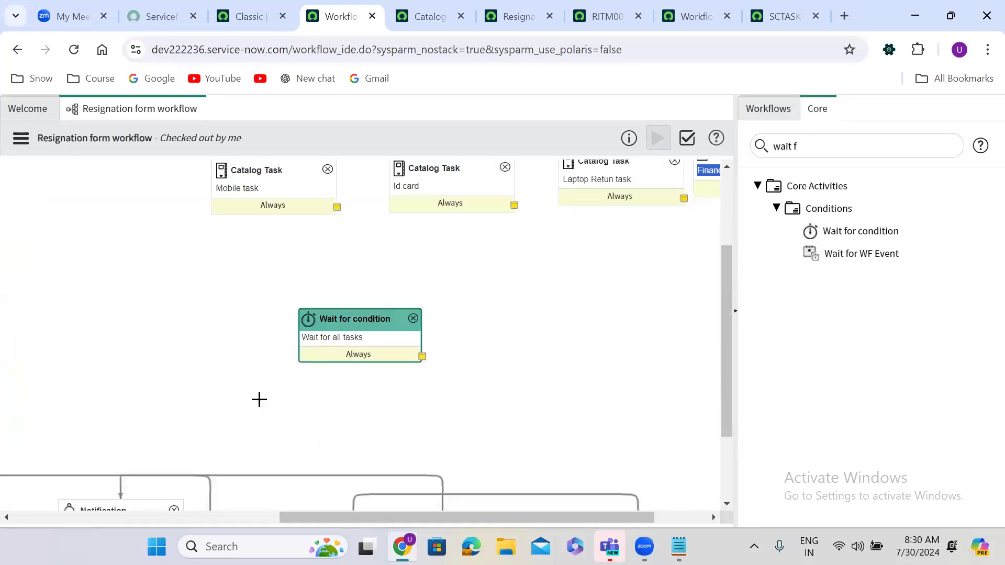
left_click_drag(336, 207, 357, 337)
left_click_drag(354, 335, 441, 331)
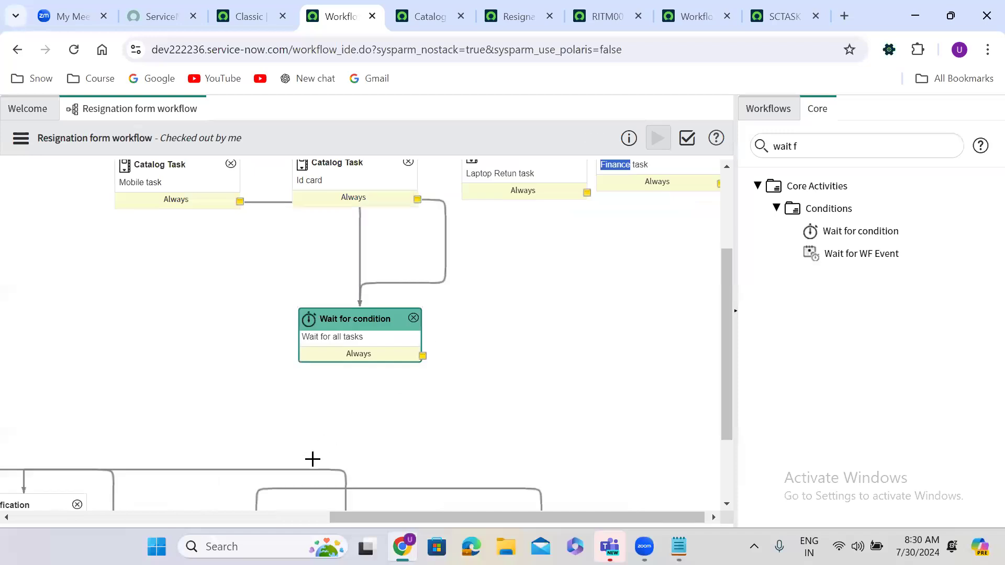
left_click(327, 506)
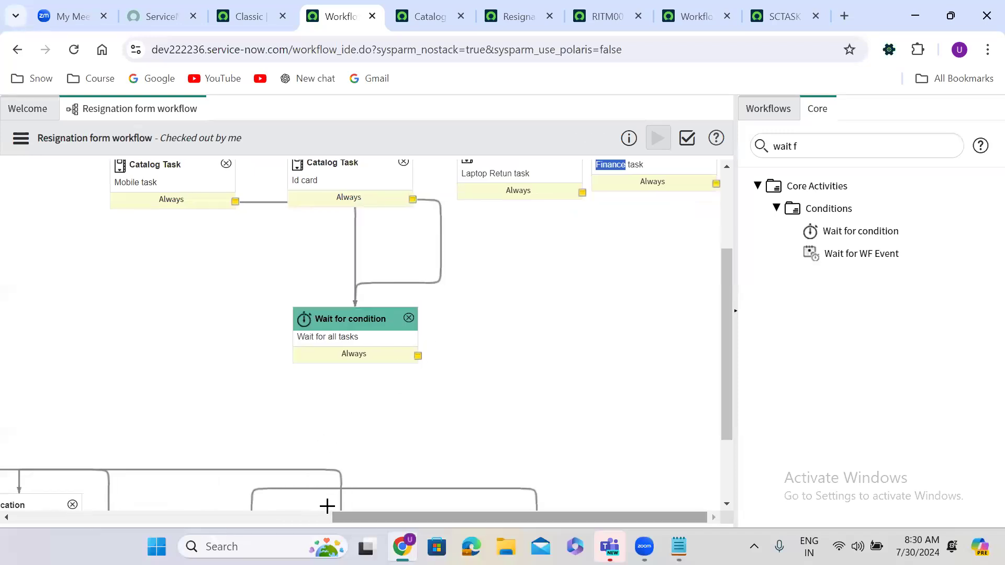
left_click_drag(582, 192, 411, 320)
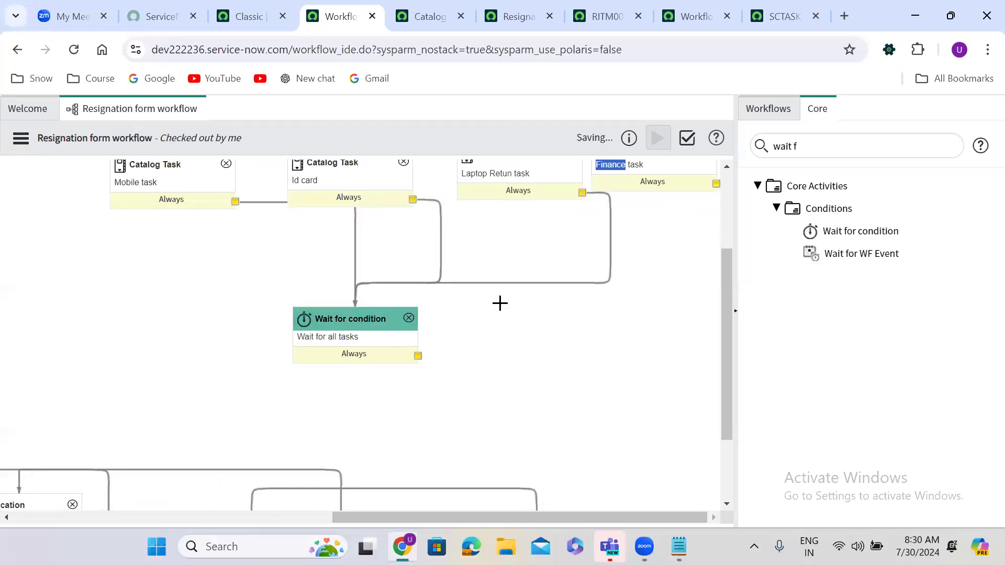
left_click_drag(715, 186, 394, 338)
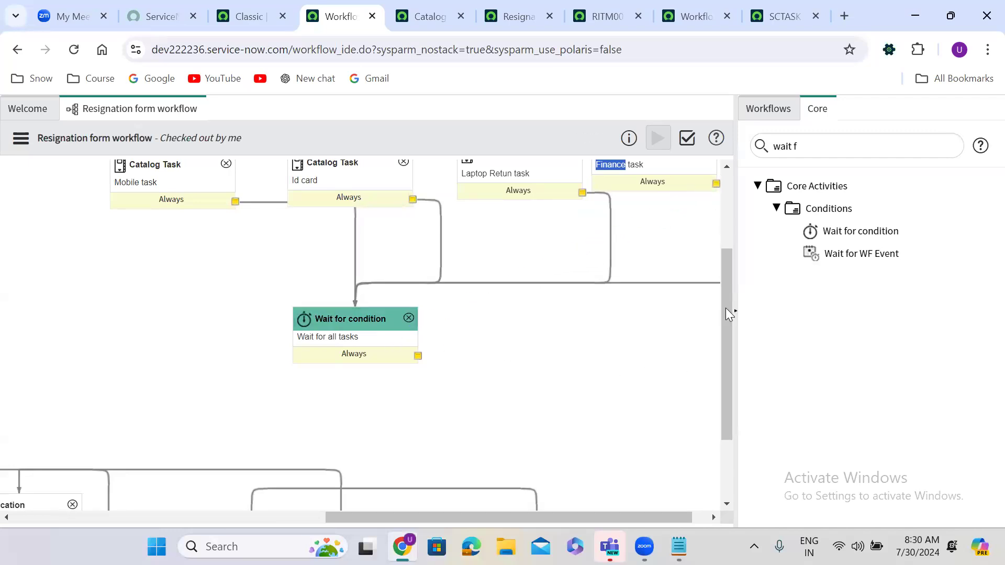
- Connect the Wait for condition activity's Always output to the Send Email Notification activity
scroll(725, 405, "down", 2)
left_click_drag(434, 290, 475, 428)
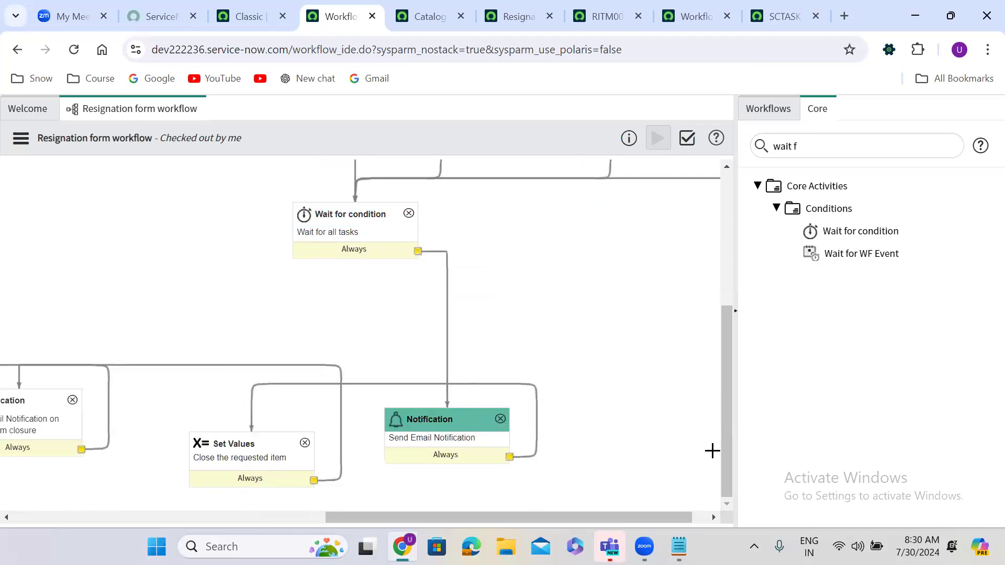
left_click_drag(724, 438, 726, 280)
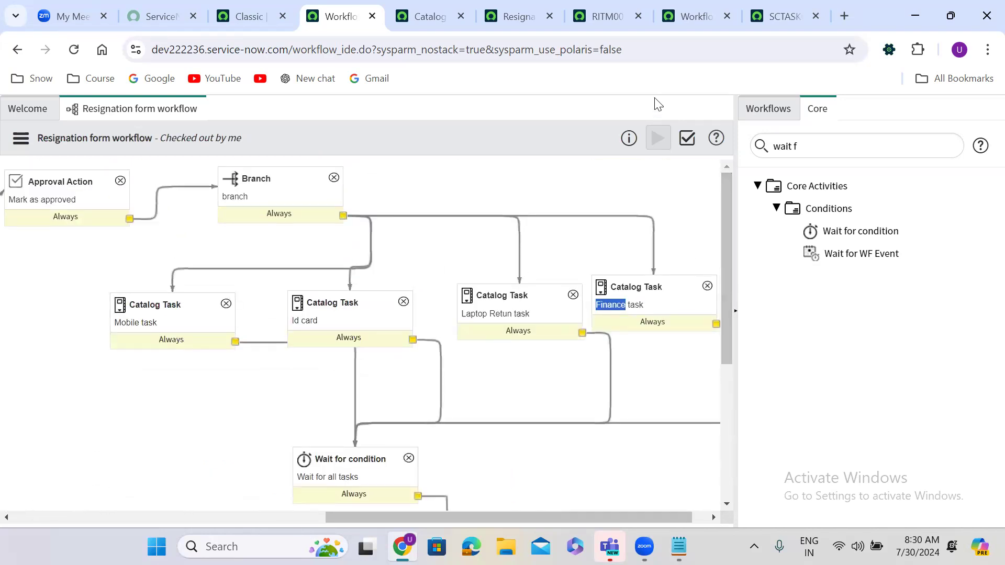
- Close the browser tabs holding the finished workflow context and the admin catalog task
left_click(679, 13)
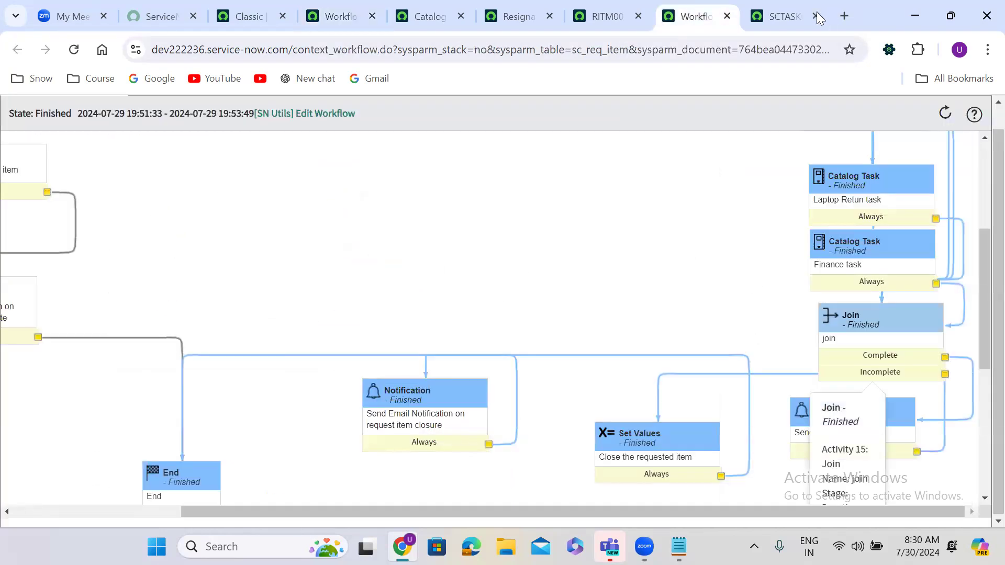
left_click(727, 16)
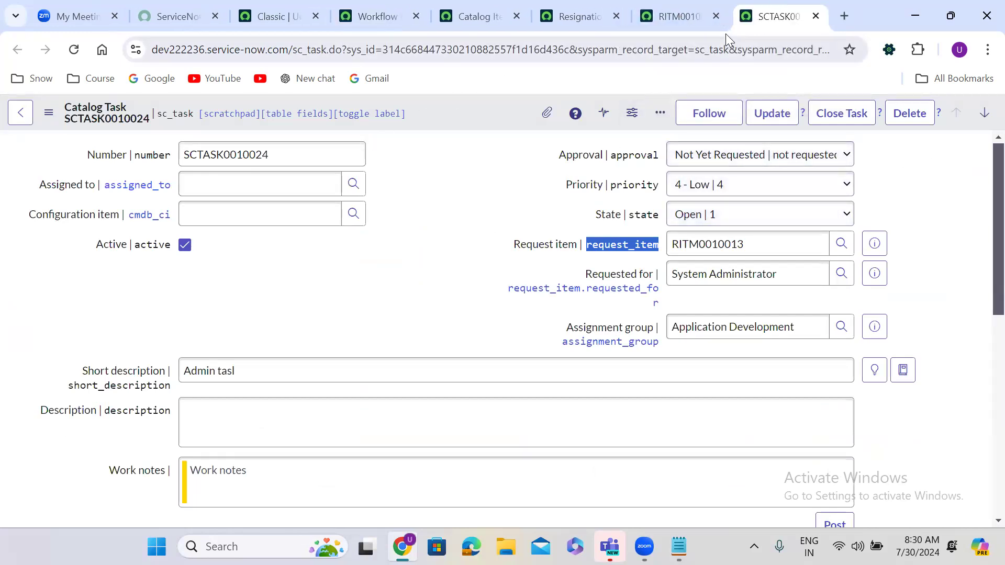
left_click(816, 15)
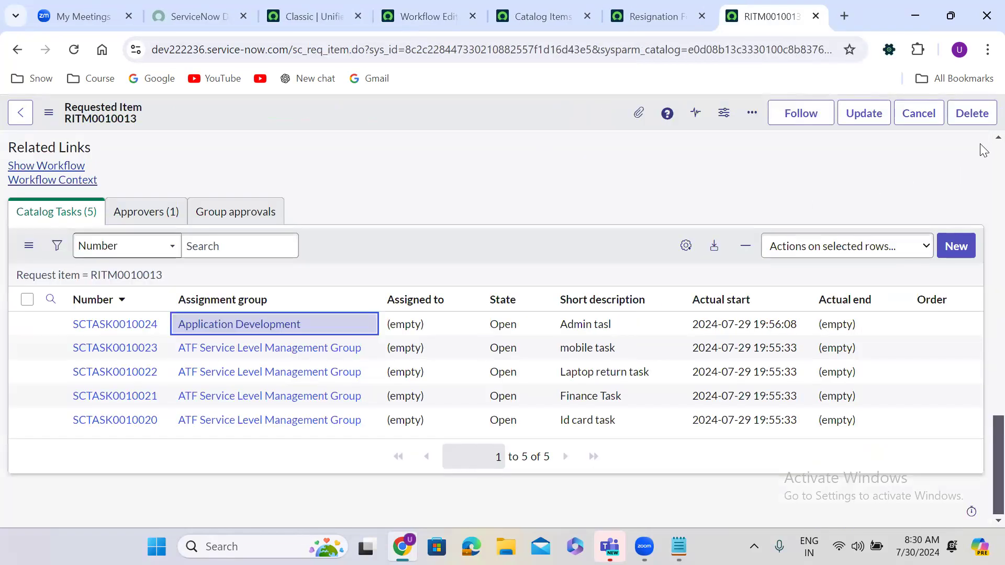
- Open the Resignation Form catalog item's order page from the Item field of the requested item
scroll(983, 156, "up", 20)
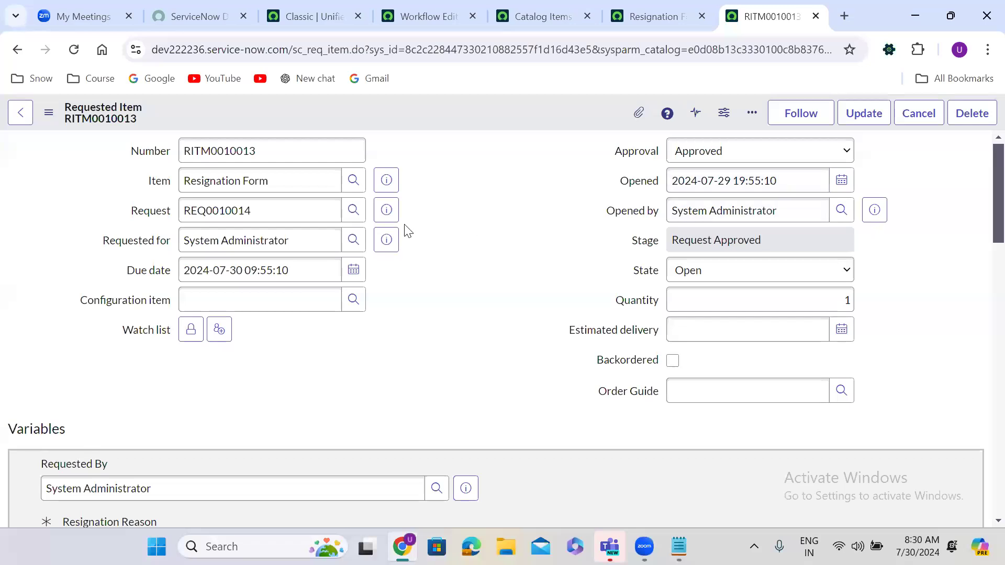
left_click(390, 177)
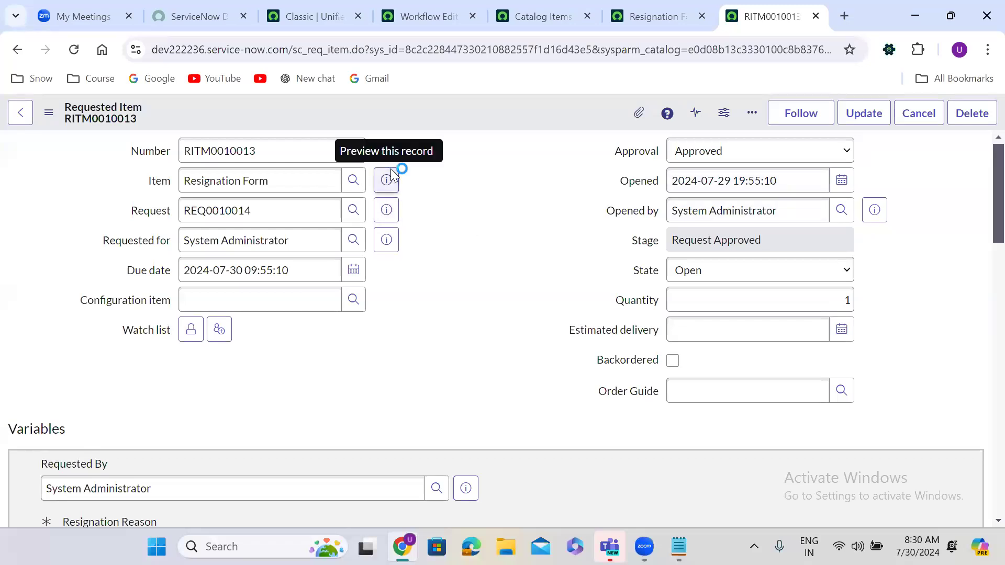
left_click(586, 217)
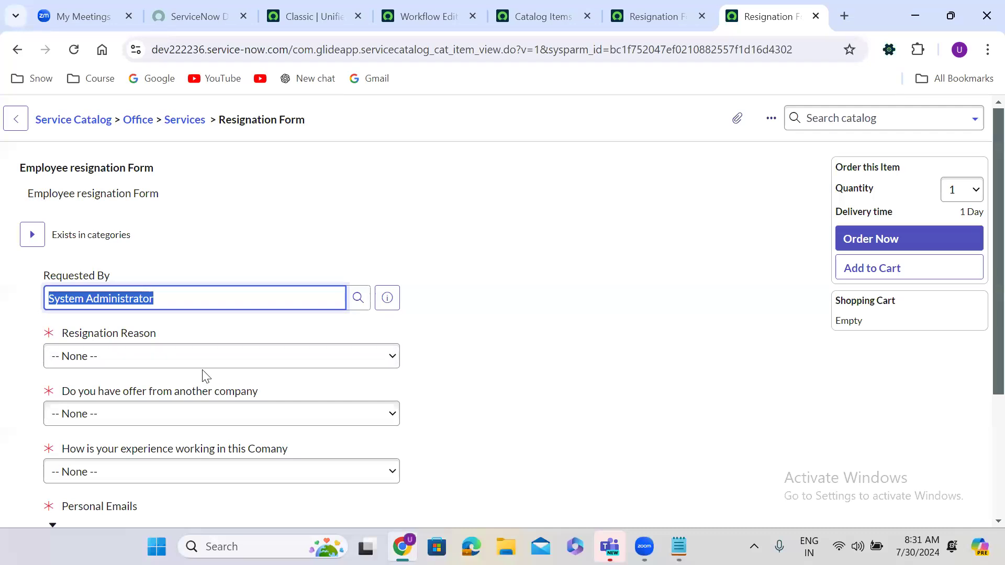
- Set Resignation Reason to Better oppertunity, the offer from another company to Yes, and the working experience to good
left_click(176, 366)
left_click(155, 391)
left_click(131, 419)
left_click(118, 446)
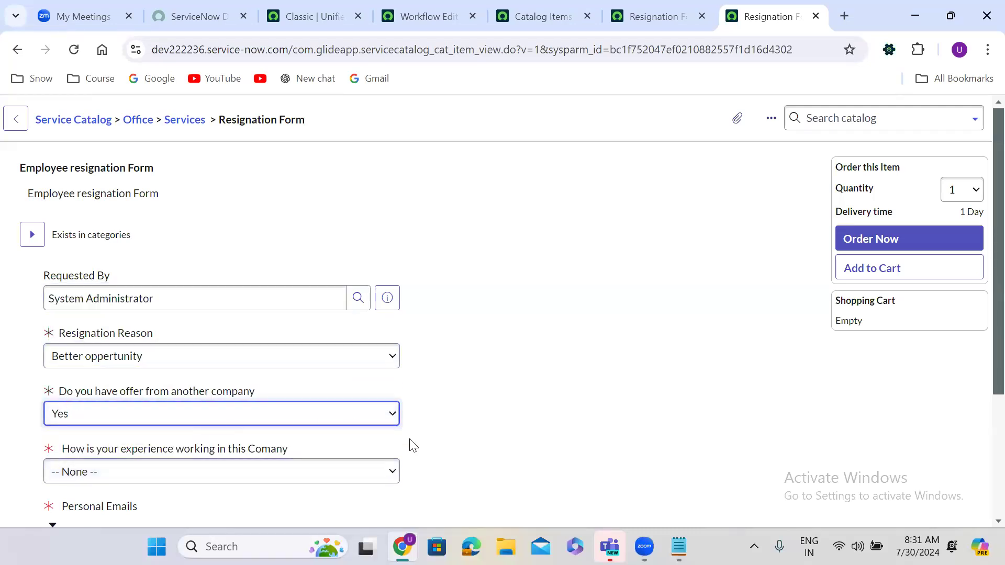
scroll(982, 320, "down", 3)
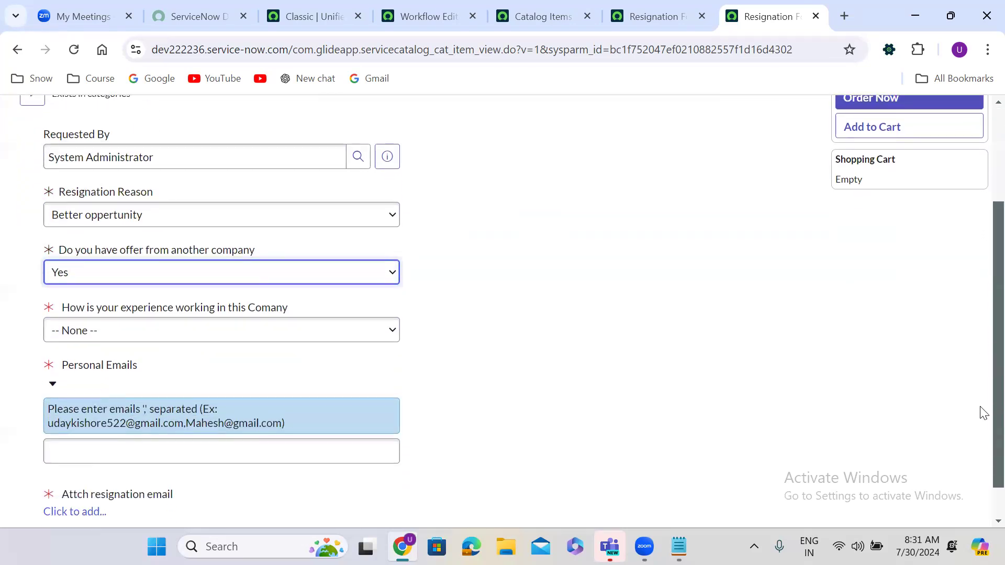
left_click(127, 337)
left_click(119, 361)
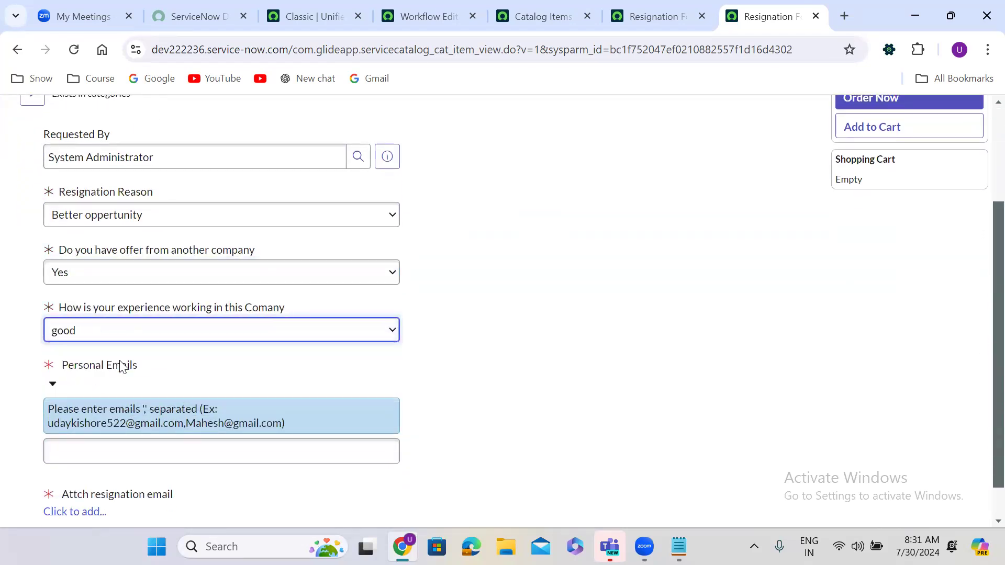
- Fill in Personal Emails with the two sample e-mail addresses copied from the field's hint text
left_click_drag(47, 423, 282, 428)
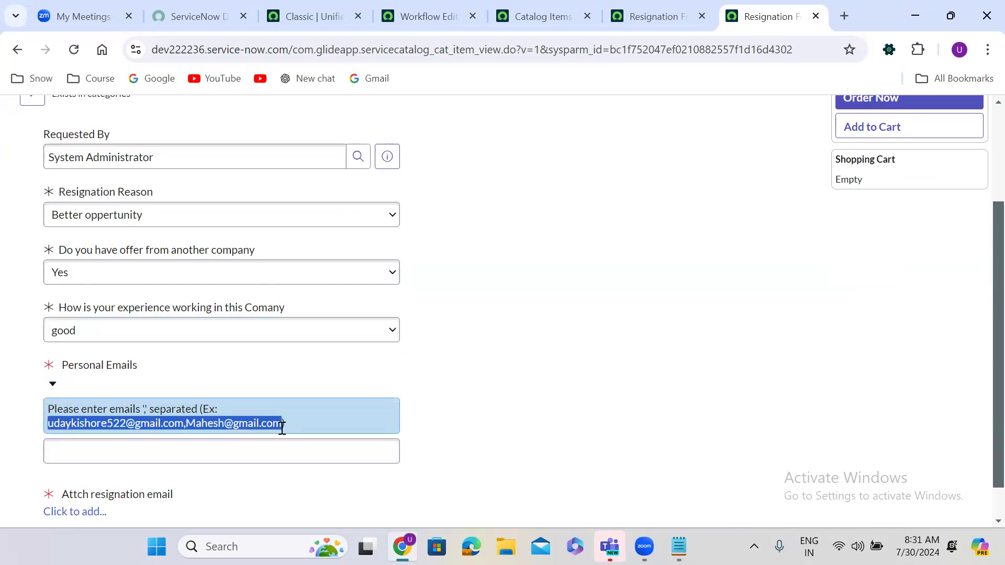
key("ctrl+c")
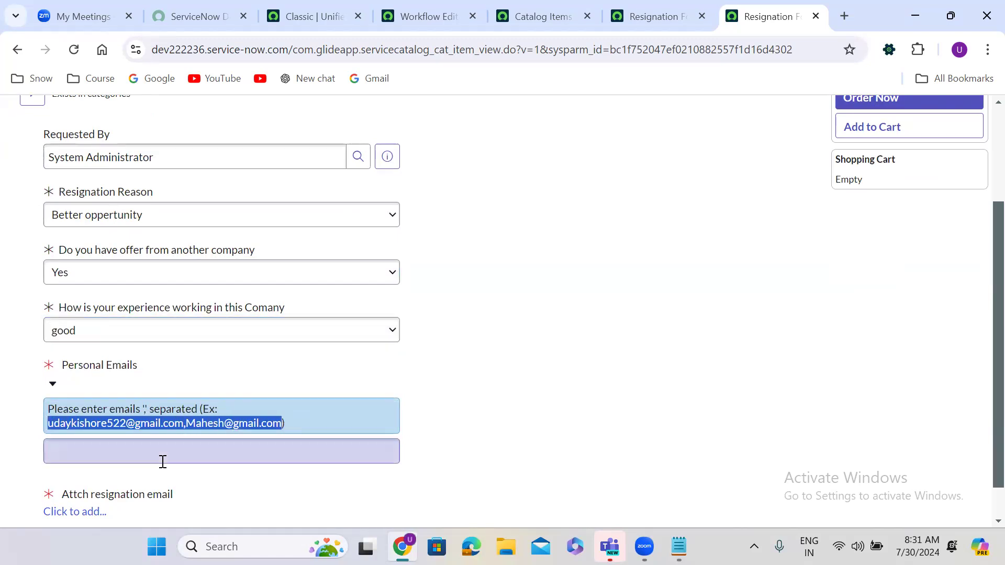
left_click(161, 460)
key("ctrl+v")
left_click(541, 434)
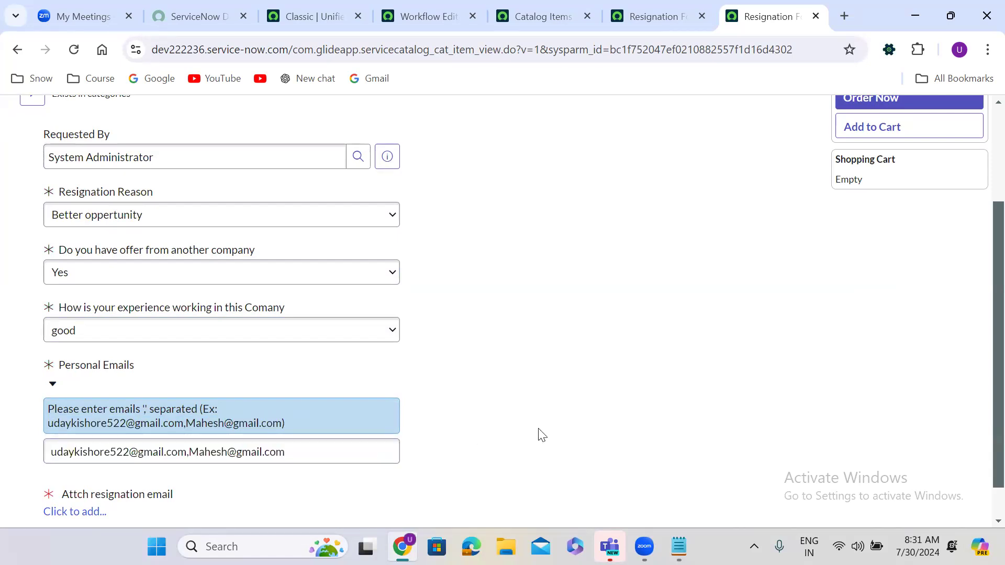
- Attach the incident file from the Desktop as the resignation email and order the Resignation Form item
scroll(542, 435, "down", 1)
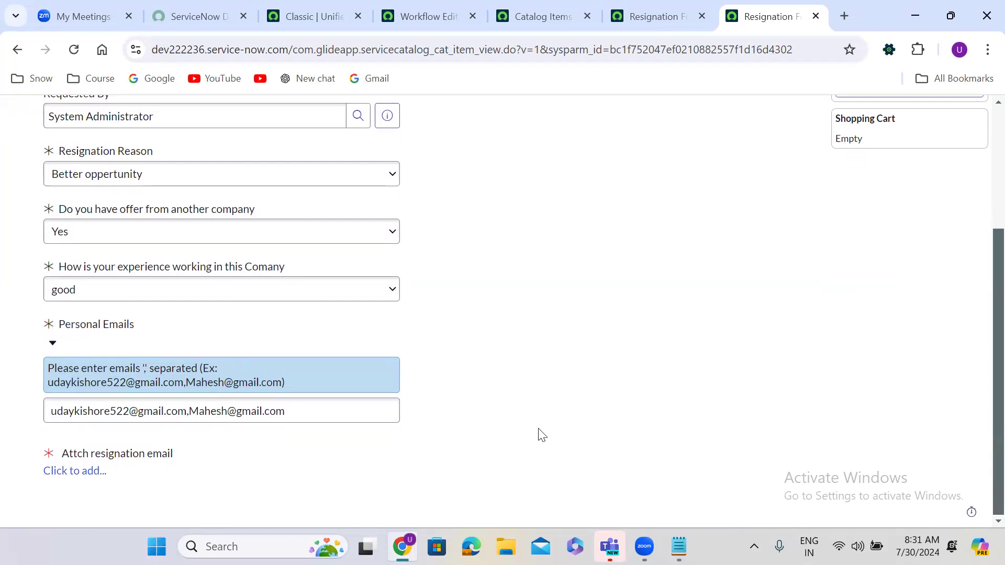
left_click(97, 471)
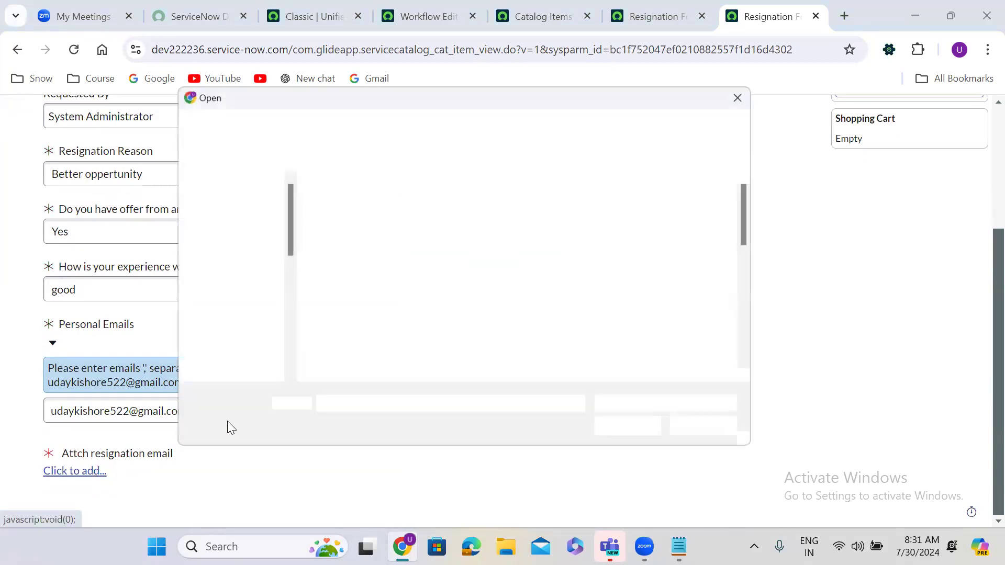
left_click(523, 306)
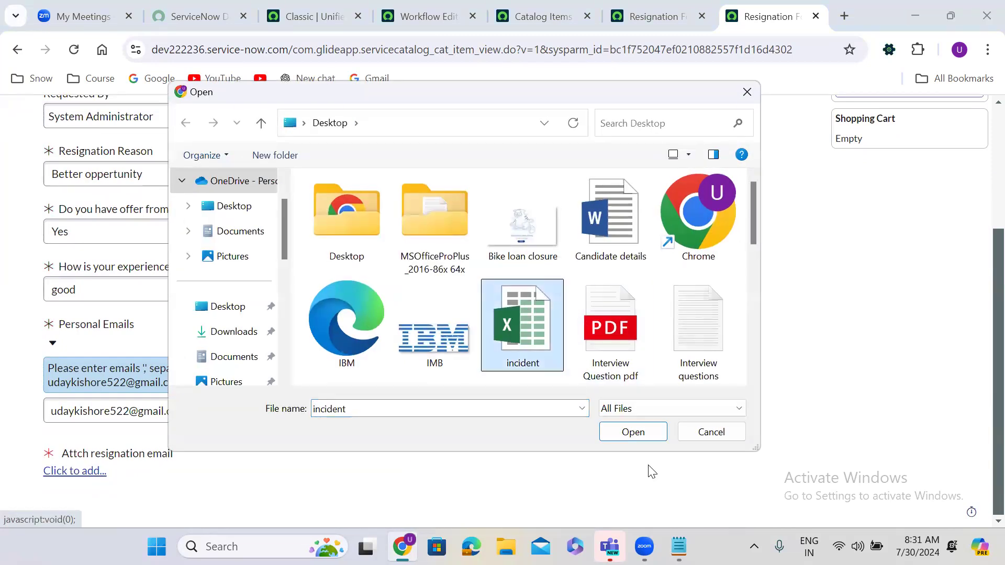
left_click(633, 432)
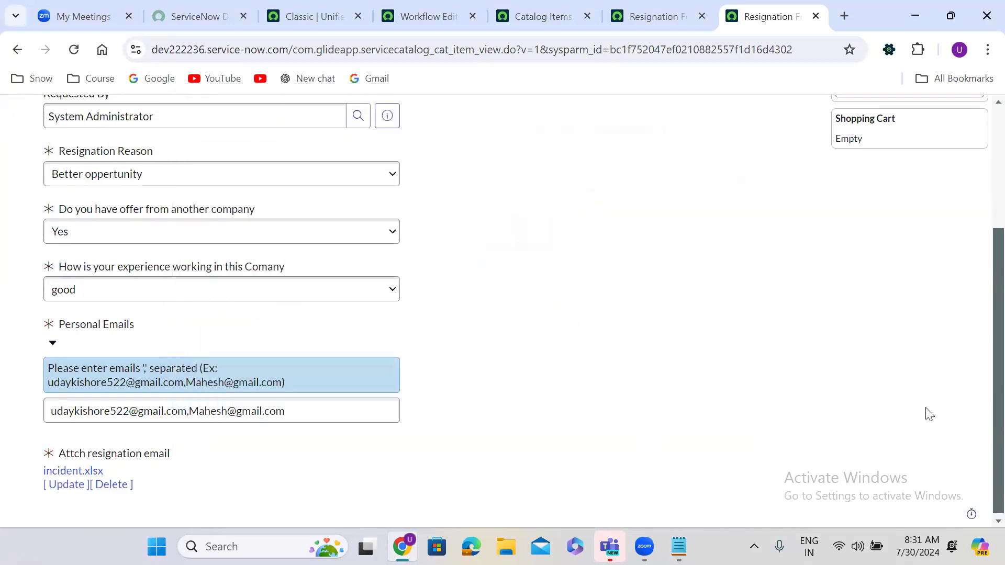
scroll(982, 144, "up", 4)
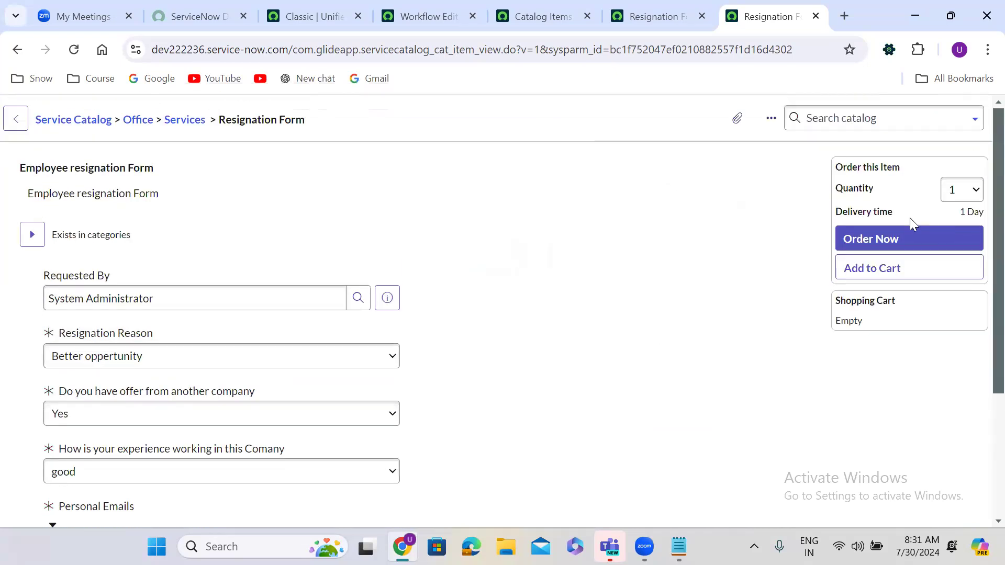
left_click(893, 240)
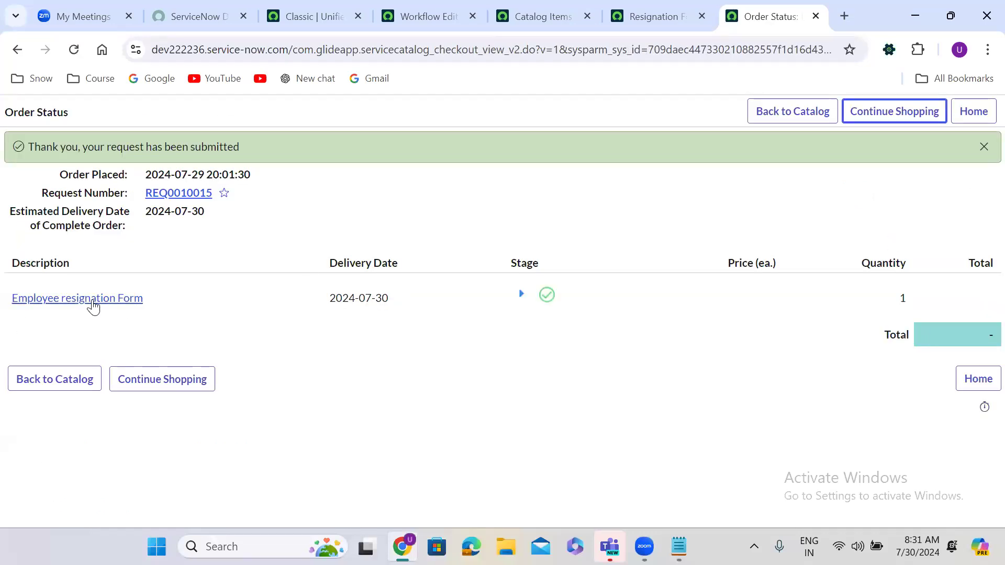
- Open the requested item of the new order and approve its pending approver record
left_click(79, 299)
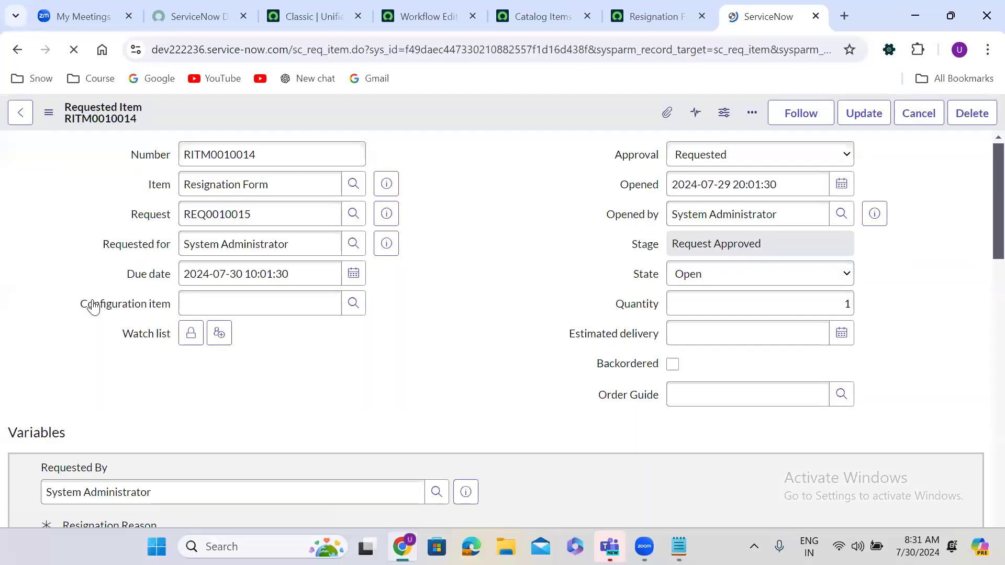
scroll(453, 321, "down", 3)
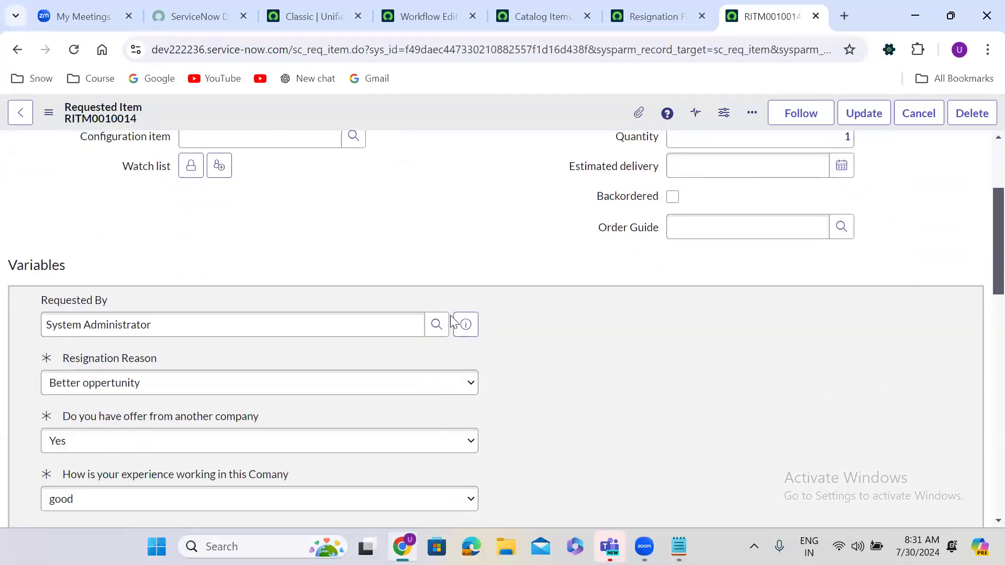
scroll(452, 321, "down", 15)
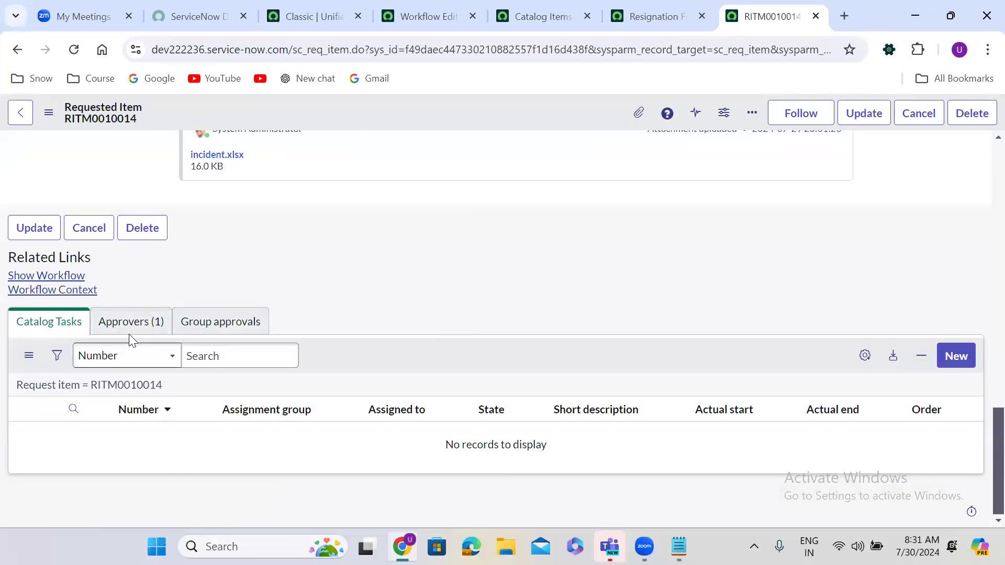
left_click(129, 330)
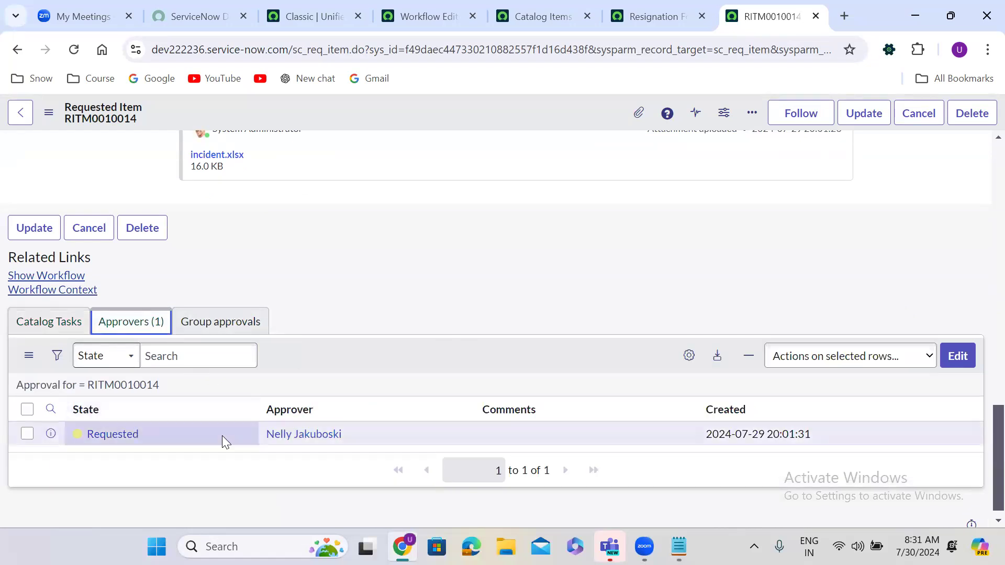
right_click(222, 435)
left_click(281, 409)
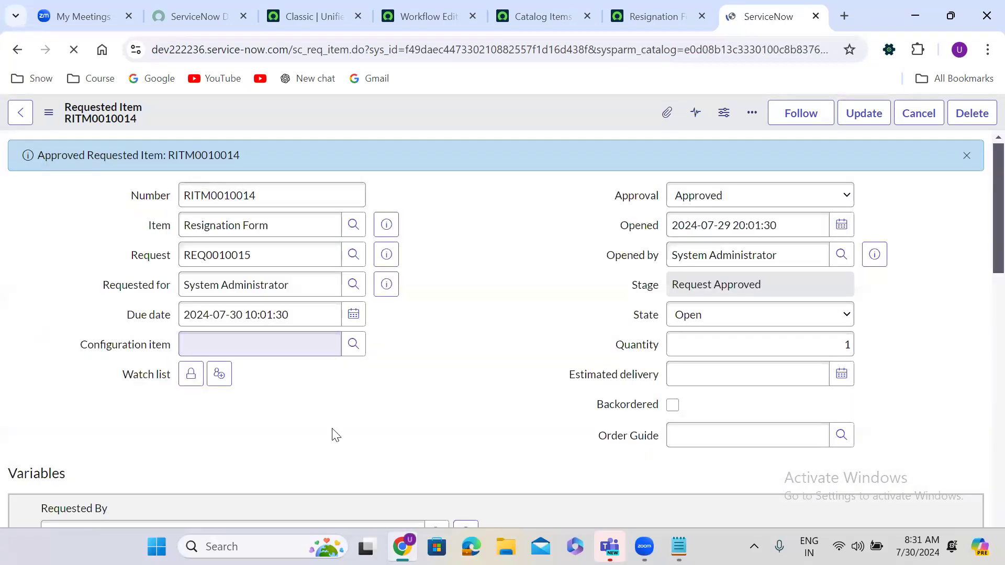
- Add a catalog task to the requested item with assignment group Application Development and short description "manual task"
scroll(335, 436, "down", 6)
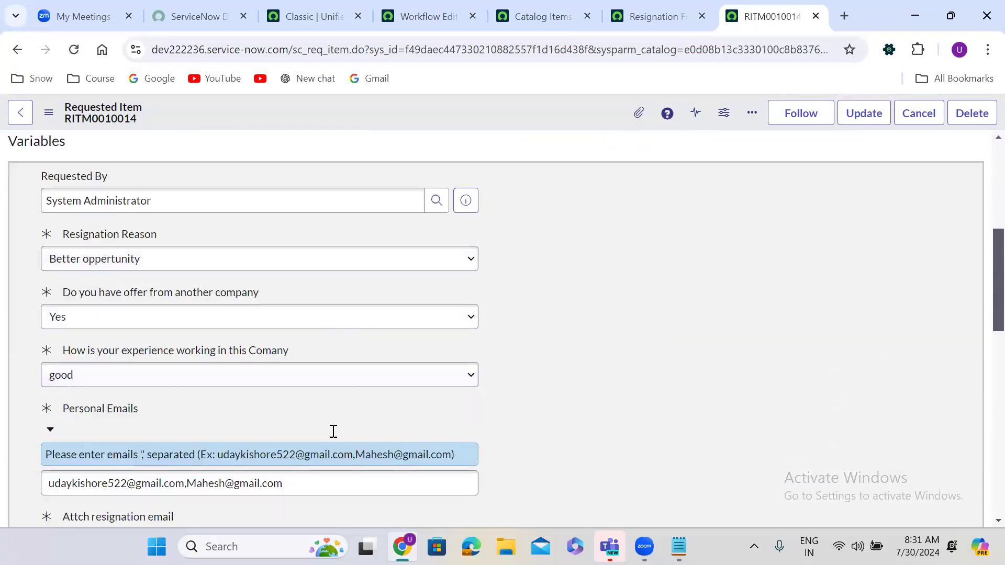
scroll(334, 430, "down", 10)
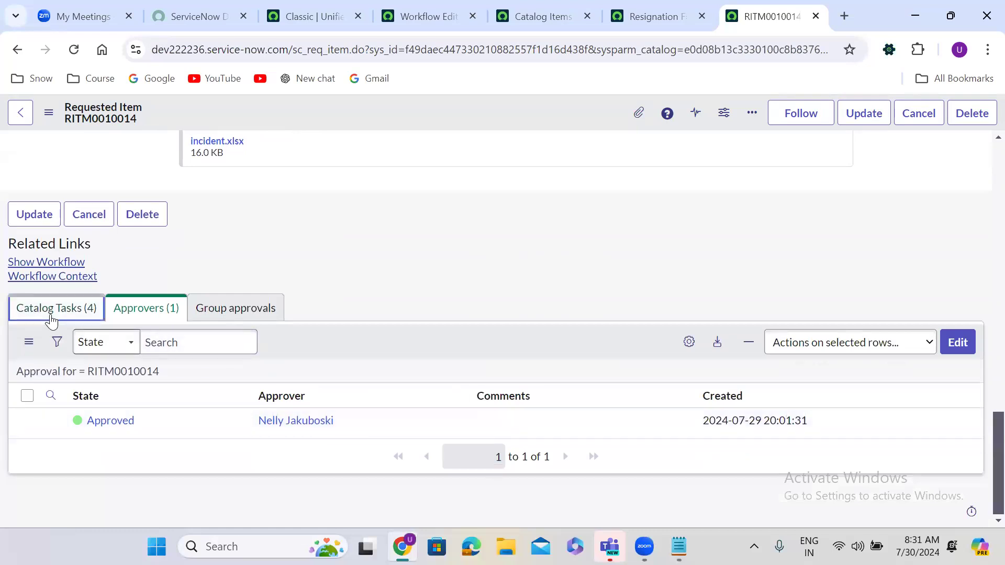
left_click(50, 320)
left_click(963, 342)
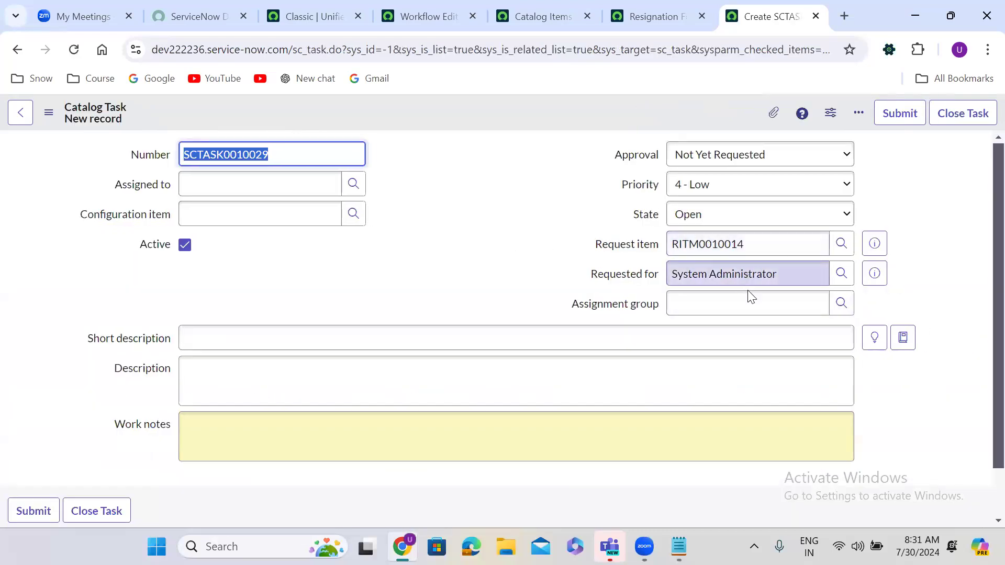
left_click(703, 303)
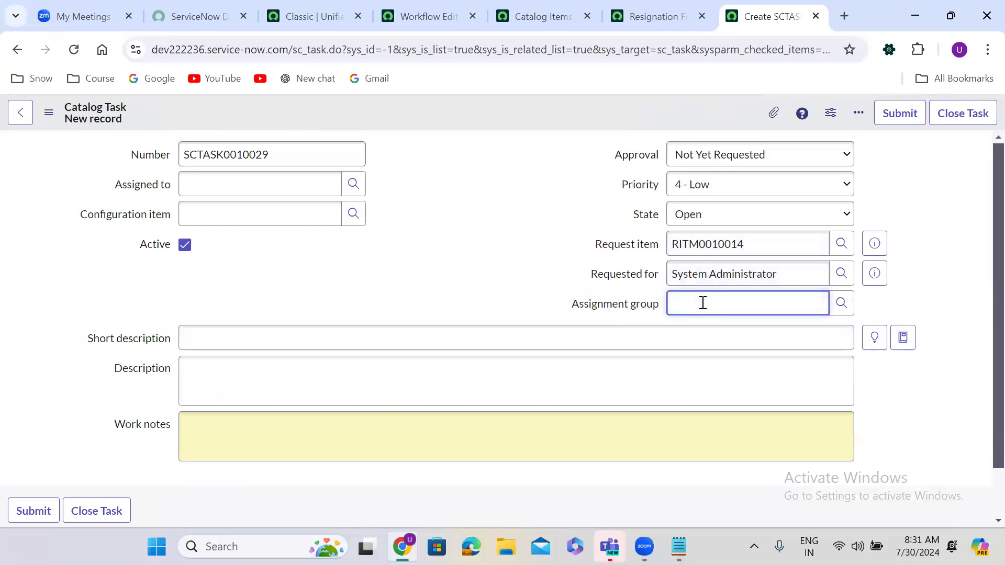
type("app")
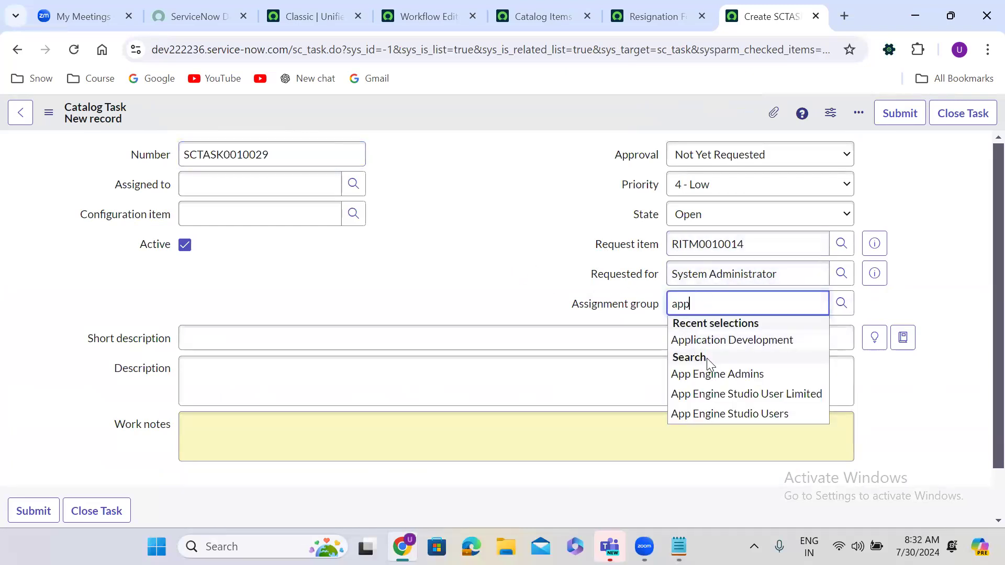
left_click(741, 342)
left_click(398, 348)
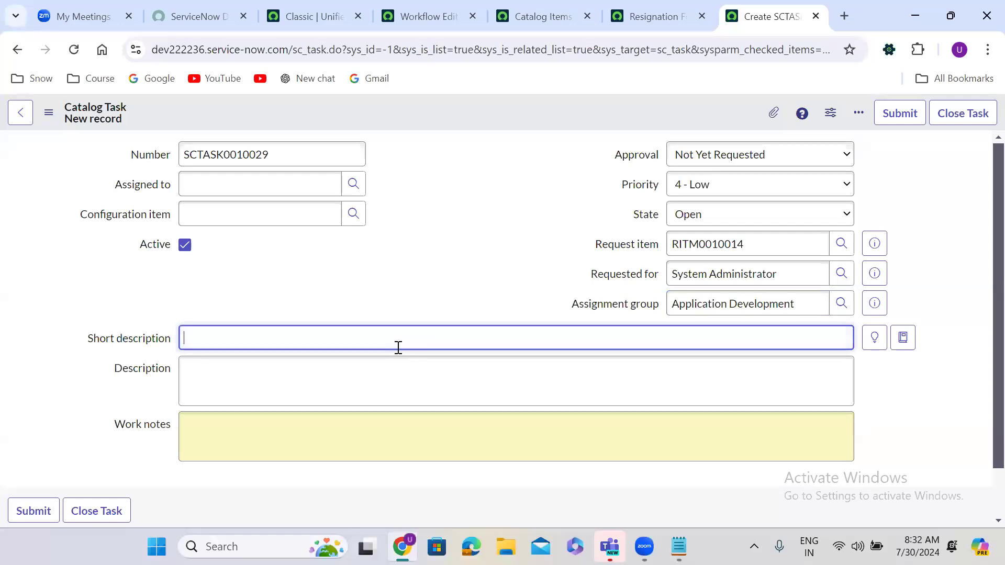
type("manual task")
left_click(898, 118)
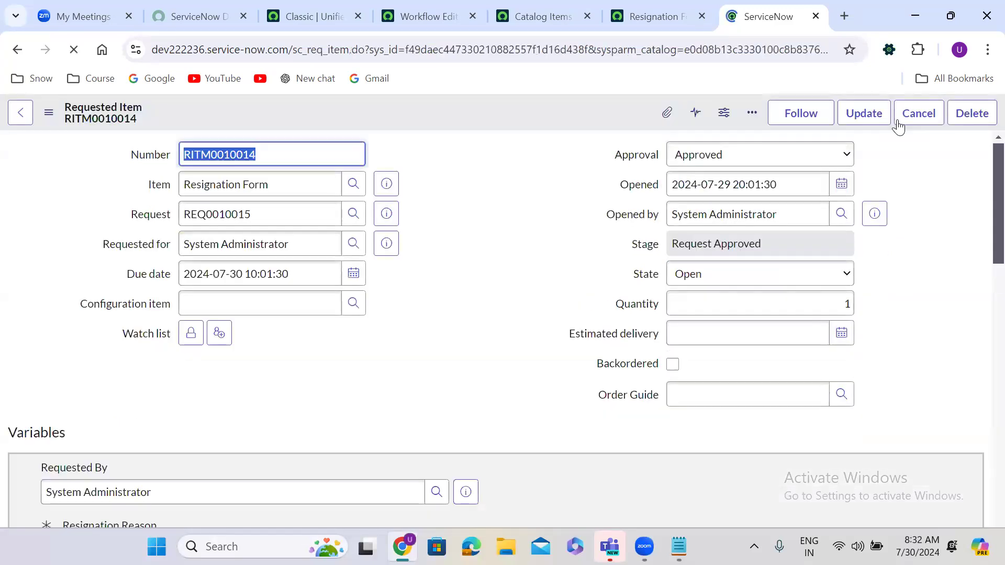
- Show the requested item's workflow and examine the status of the catalog tasks and the Wait for condition activity
left_click(419, 355)
scroll(419, 354, "down", 15)
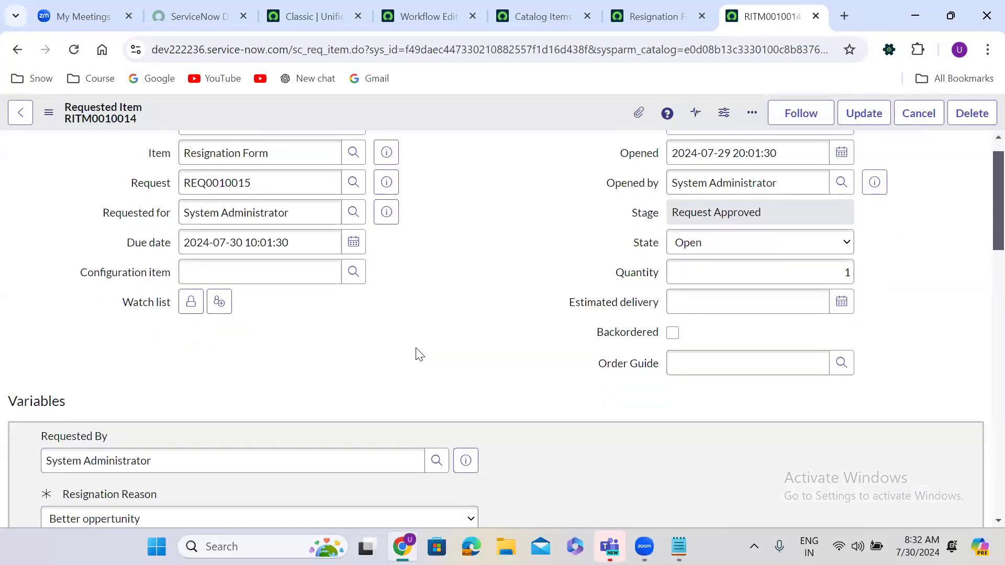
scroll(419, 354, "down", 4)
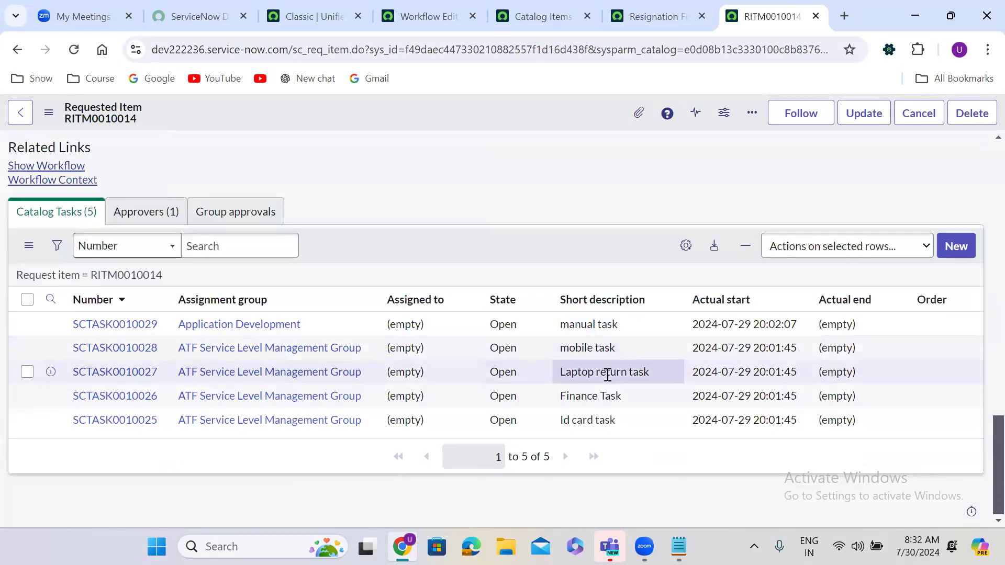
left_click(46, 166)
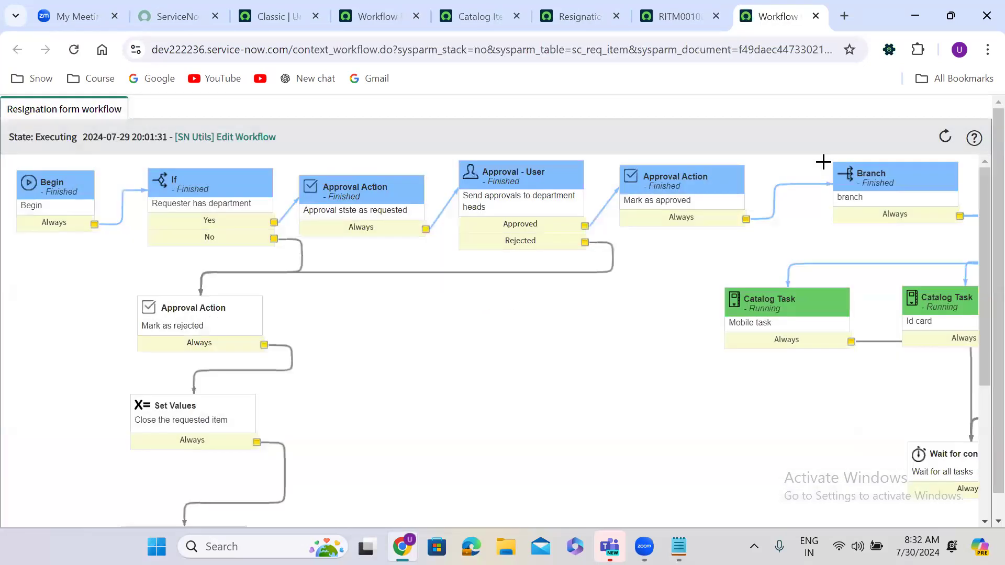
left_click_drag(980, 358, 979, 463)
scroll(980, 475, "down", 1)
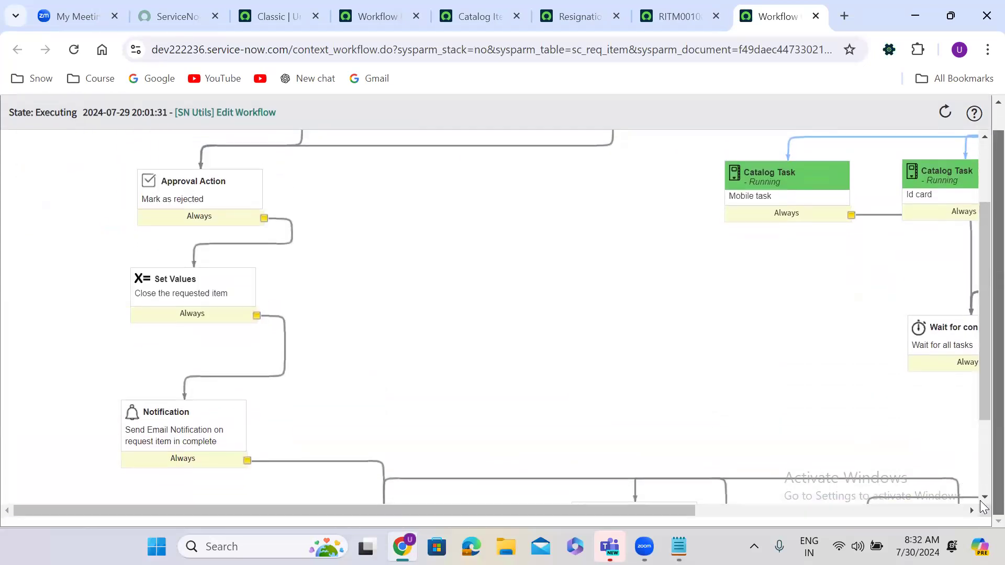
scroll(979, 513, "right", 6)
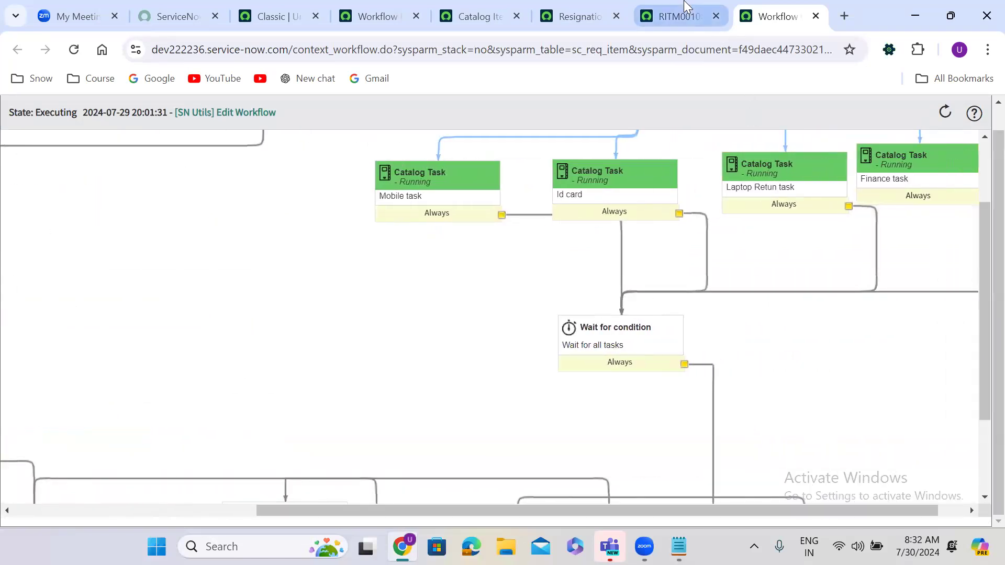
- Set the state of the mobile, Laptop return, Finance and Id card tasks on the requested item to Closed Complete
left_click(679, 16)
left_click_drag(524, 350, 522, 422)
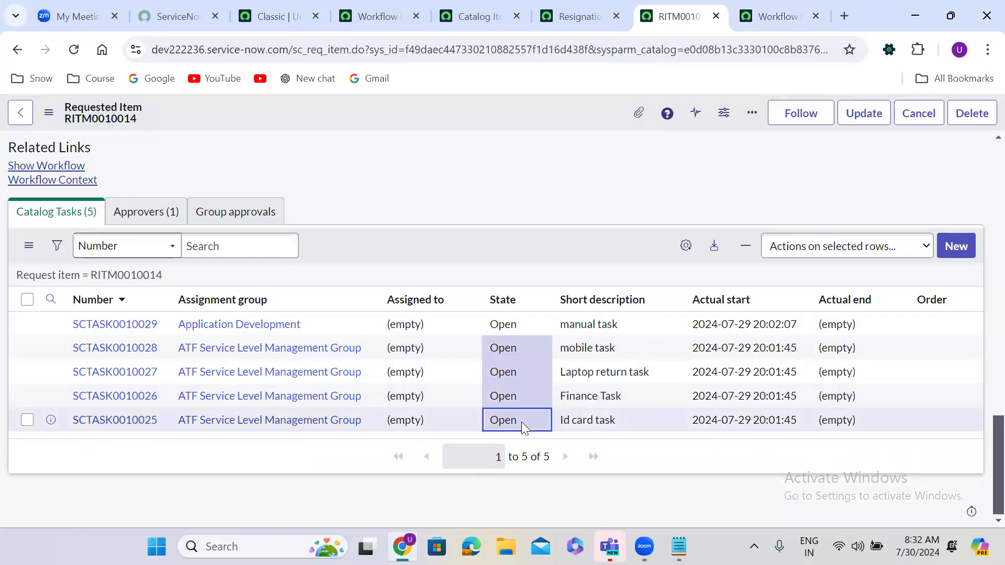
double_click(522, 421)
left_click(550, 426)
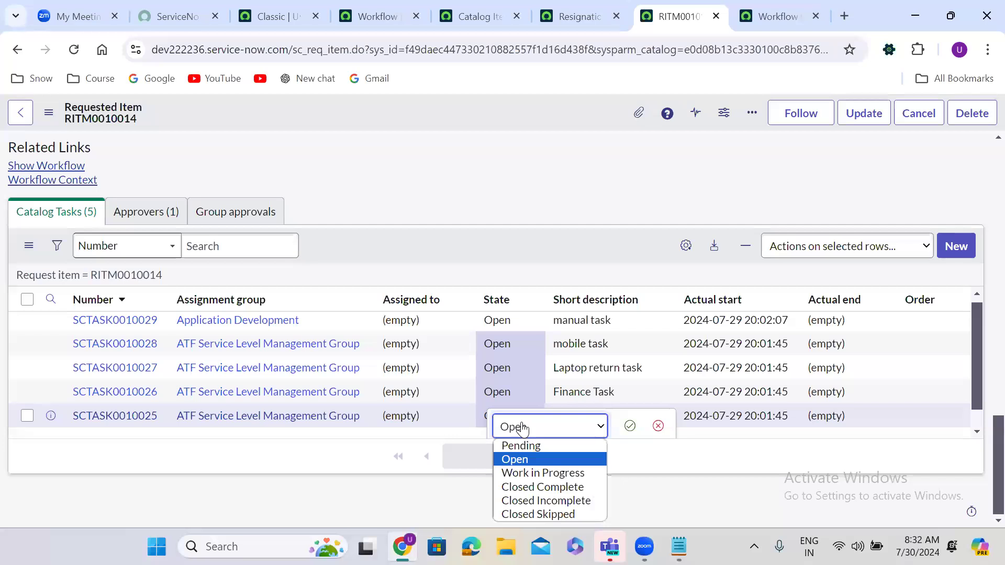
left_click(558, 487)
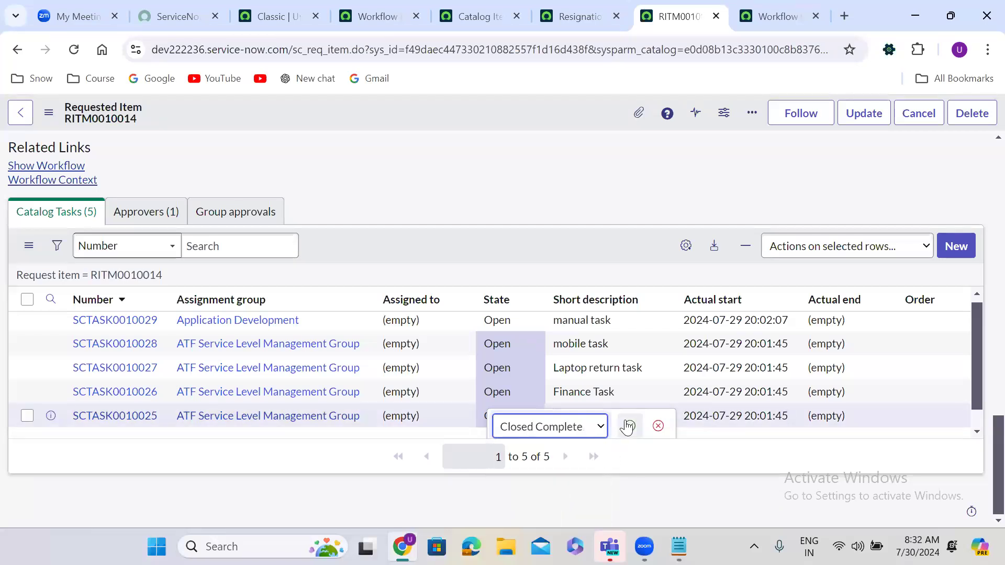
left_click(628, 427)
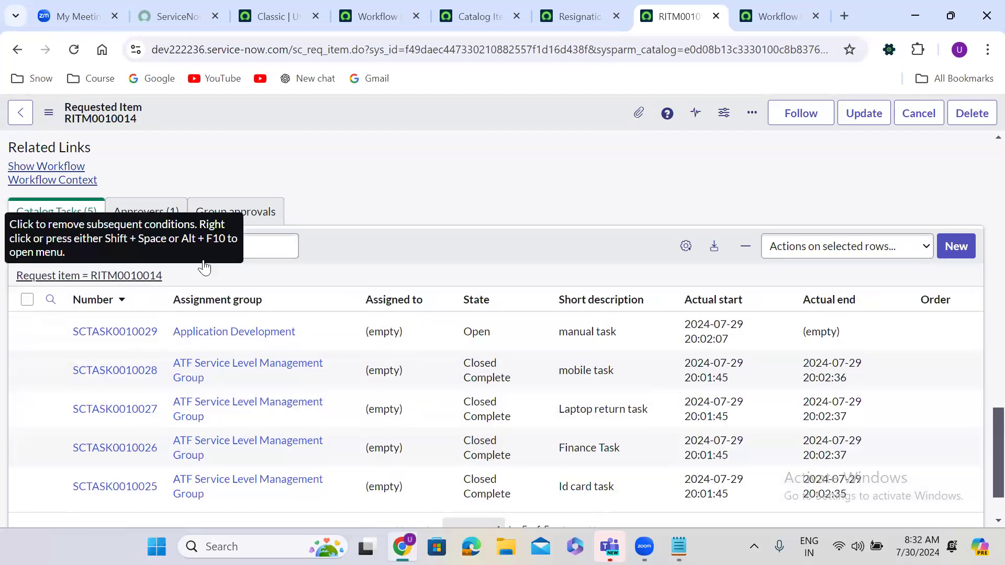
- Reload the workflow context and examine the status of each activity from the Branch to the End
left_click(793, 6)
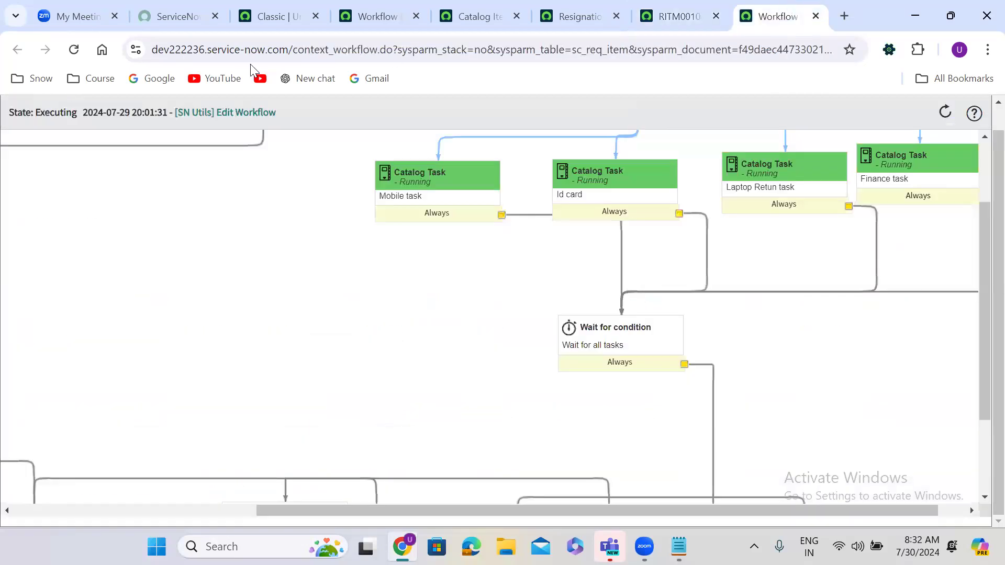
left_click(74, 51)
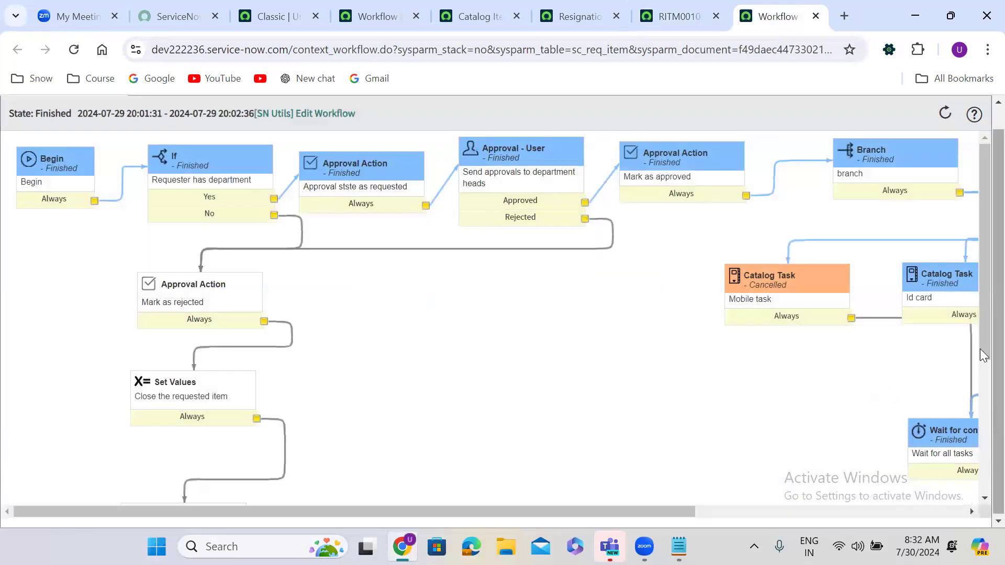
left_click_drag(981, 332, 982, 474)
left_click(841, 504)
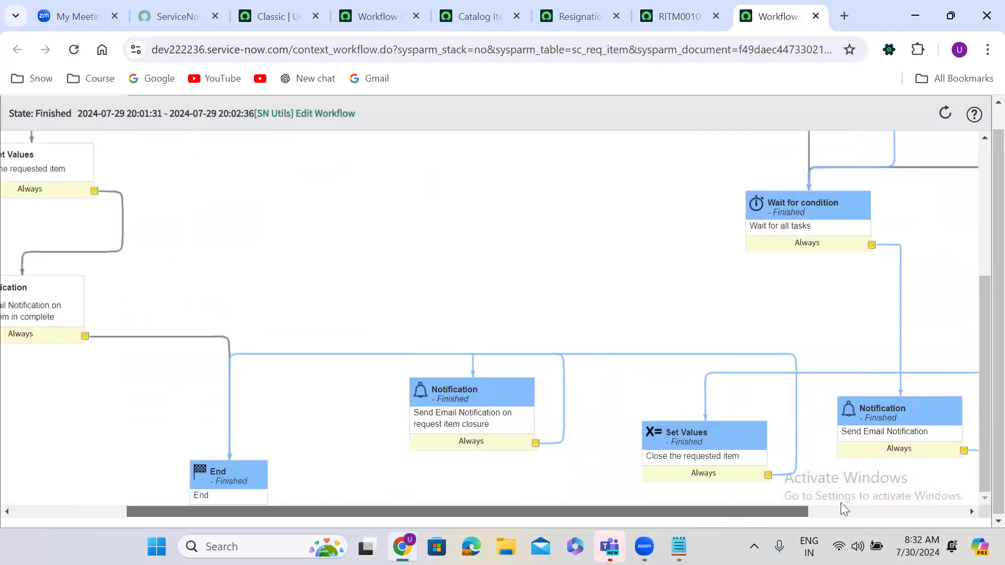
left_click_drag(980, 460, 980, 339)
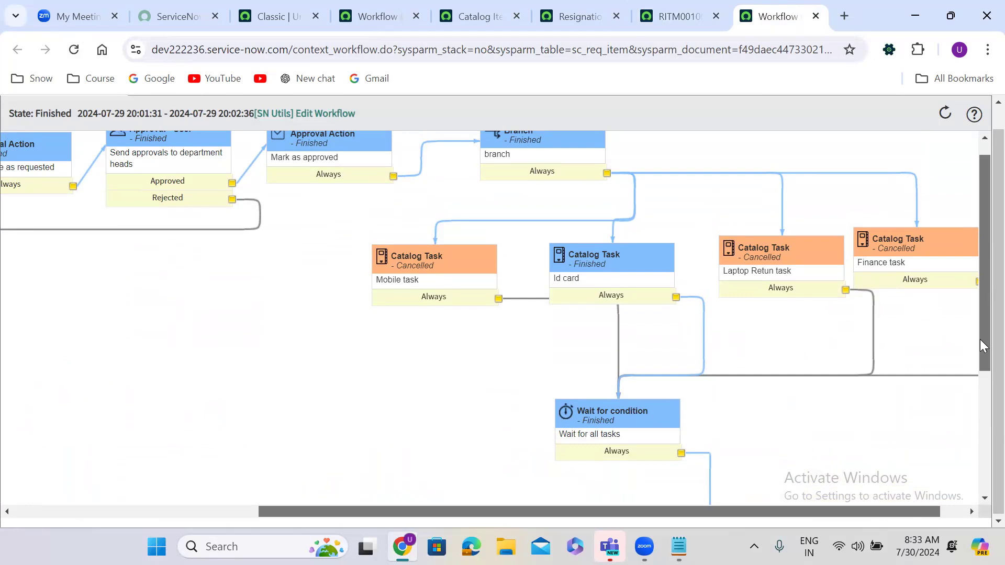
left_click_drag(980, 338, 979, 326)
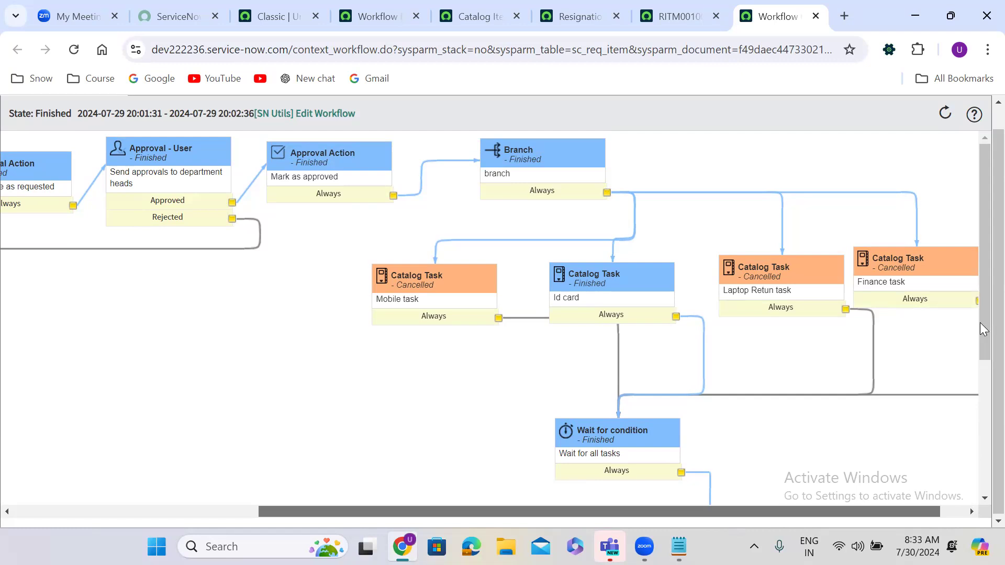
- In the Resignation form workflow's Wait for condition script, replace current.request_item with current.sys_id in the addQuery line and save the activity
left_click(341, 8)
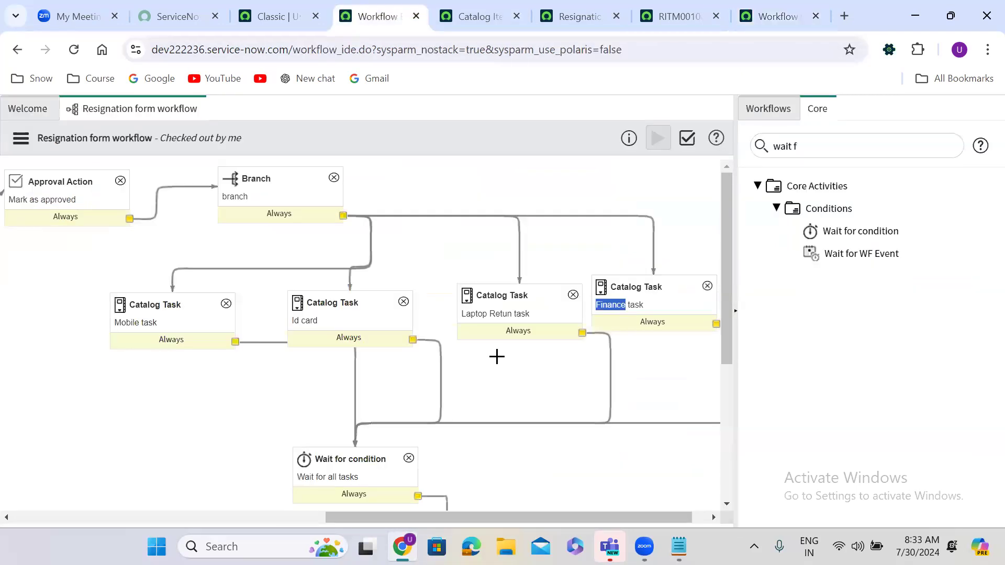
left_click_drag(726, 316, 723, 395)
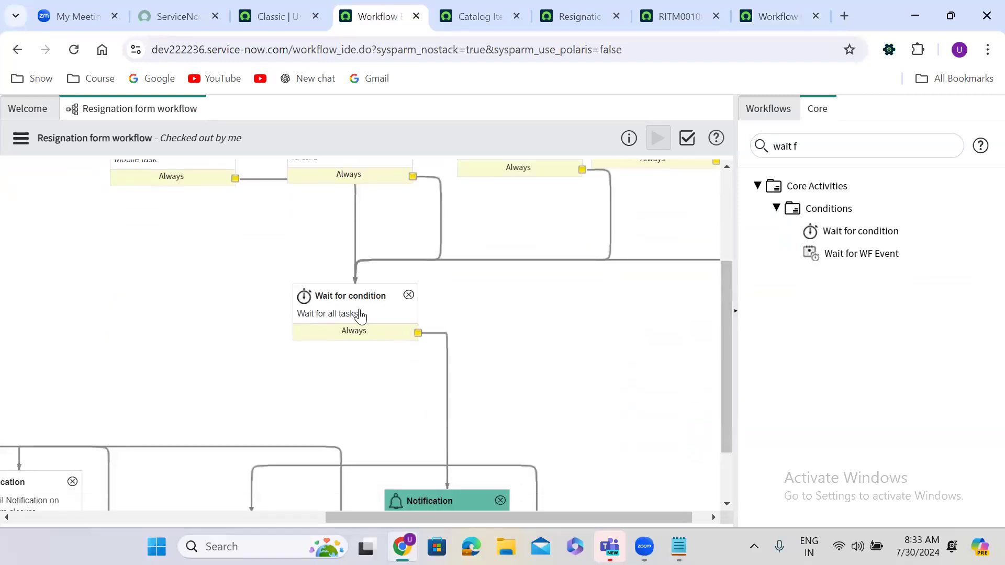
double_click(372, 337)
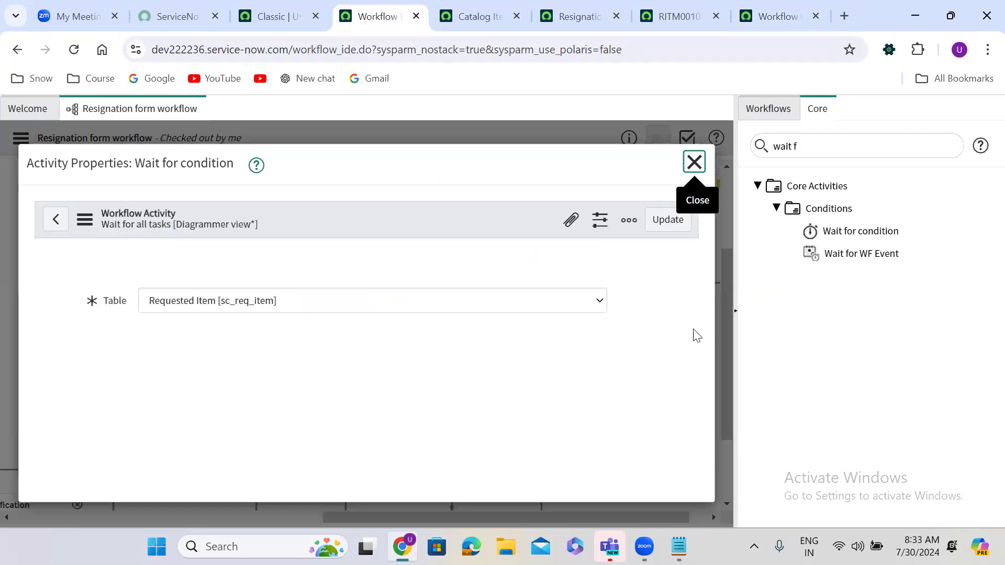
left_click_drag(692, 276, 693, 389)
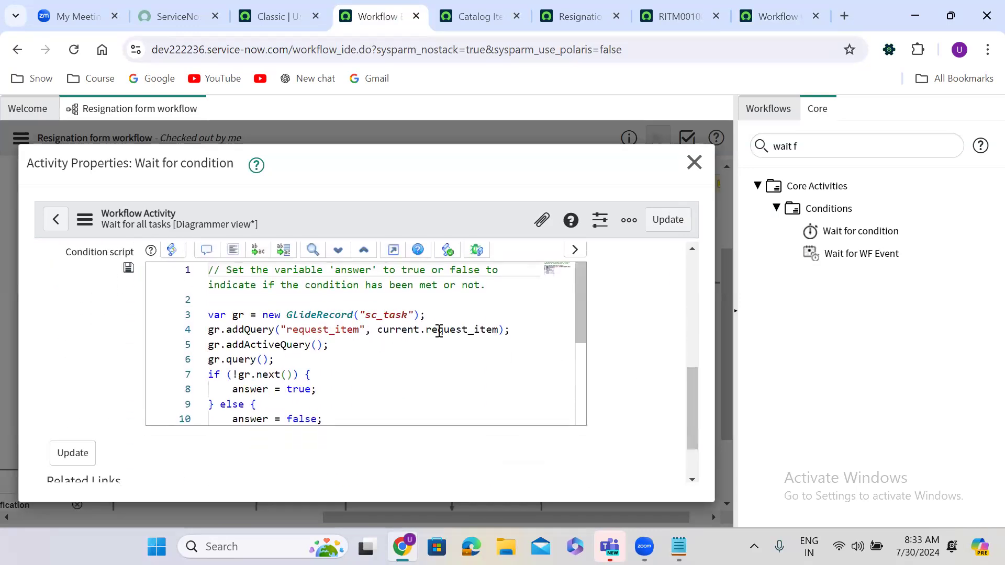
double_click(458, 329)
type("sys_i")
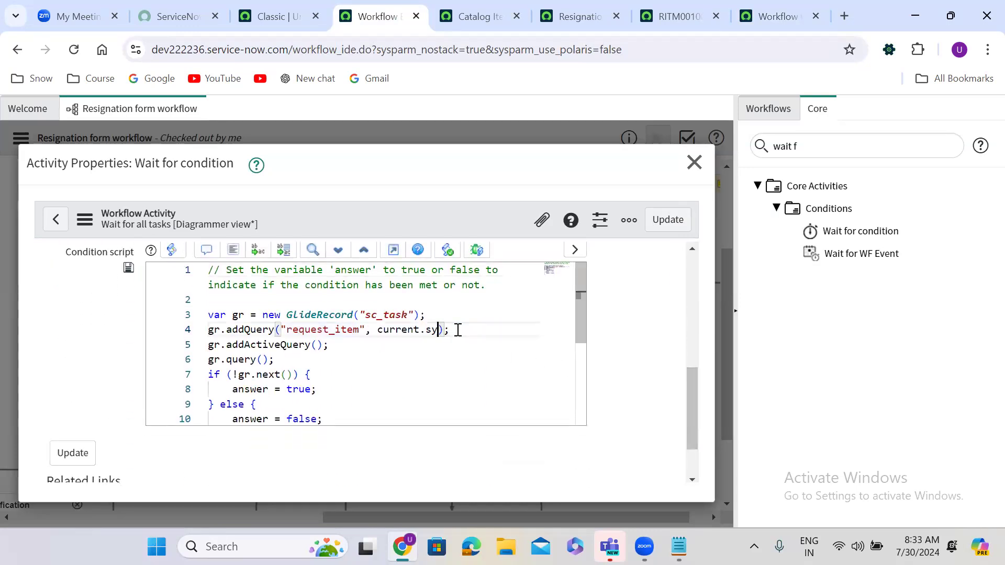
type("d")
left_click(668, 221)
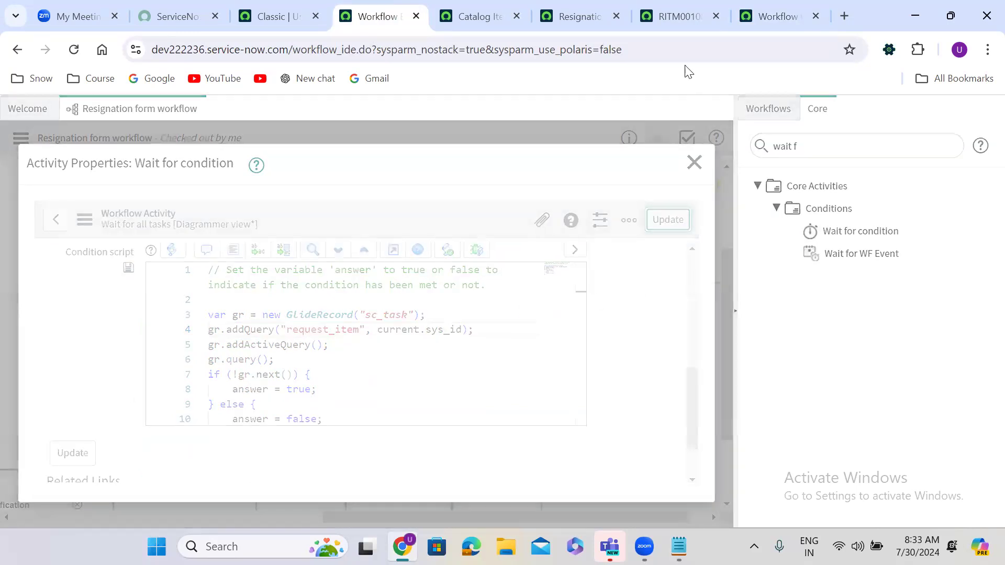
- Open the Resignation Form catalog item from the Item reference on requested item RITM0010014
left_click(675, 16)
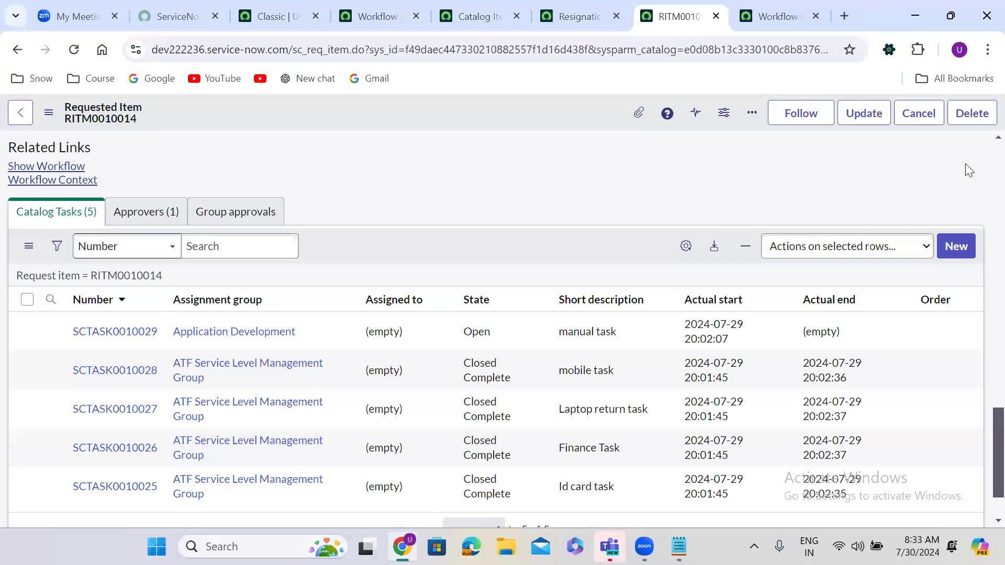
scroll(984, 153, "up", 15)
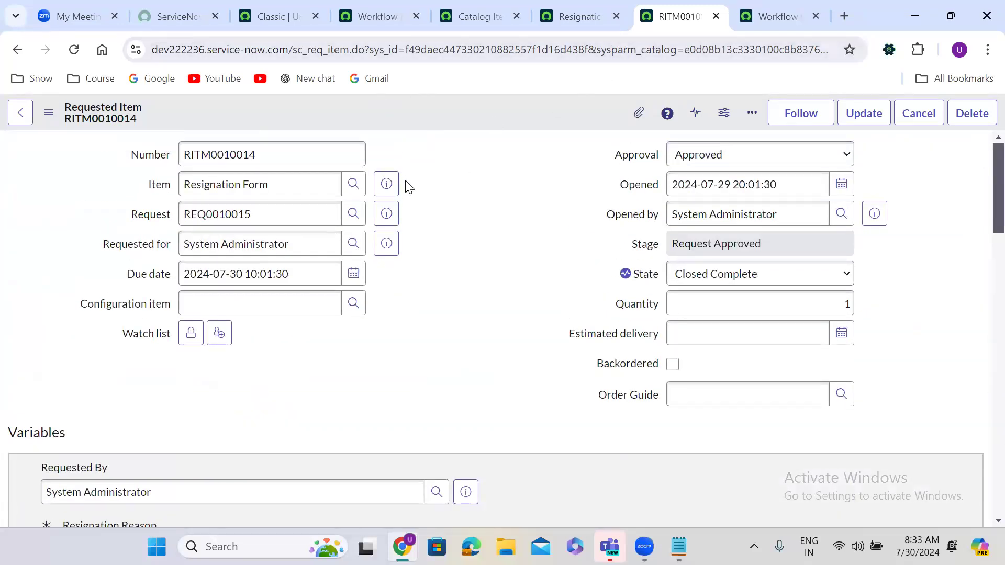
left_click(386, 183)
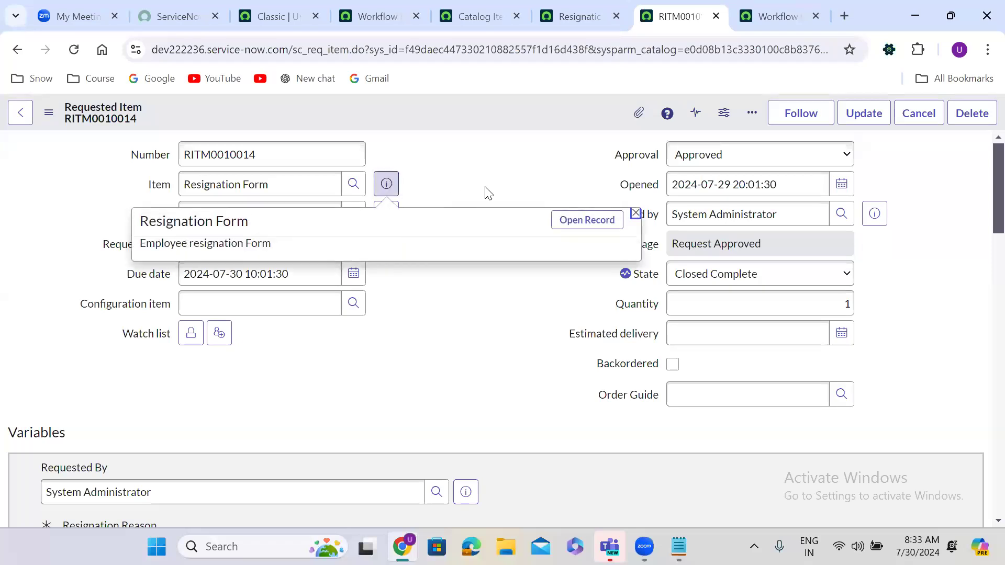
left_click(589, 220)
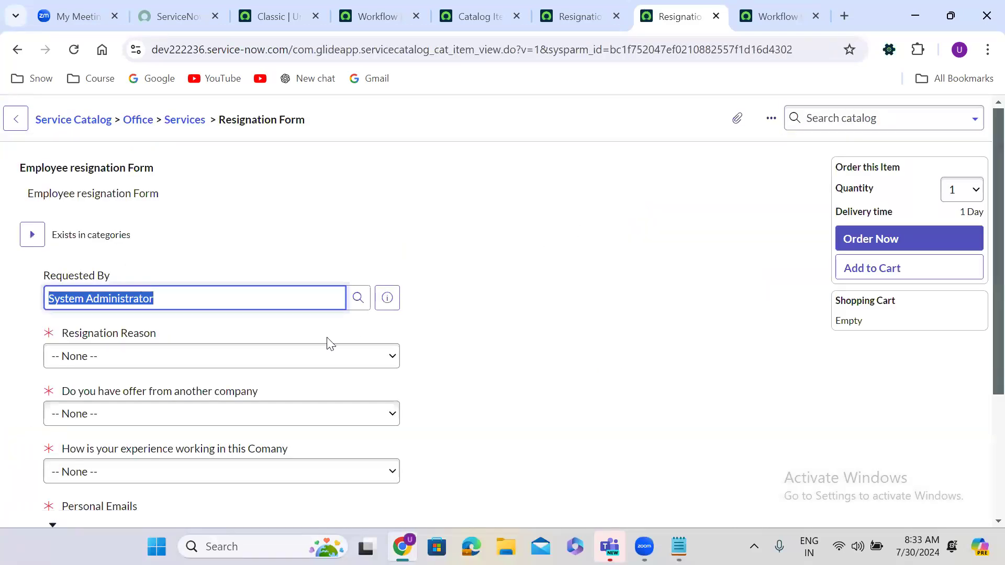
- Set the resignation reason to Better oppertunity, the offer from another company to Yes, and the working experience to Great
left_click(273, 356)
left_click(180, 390)
left_click(130, 413)
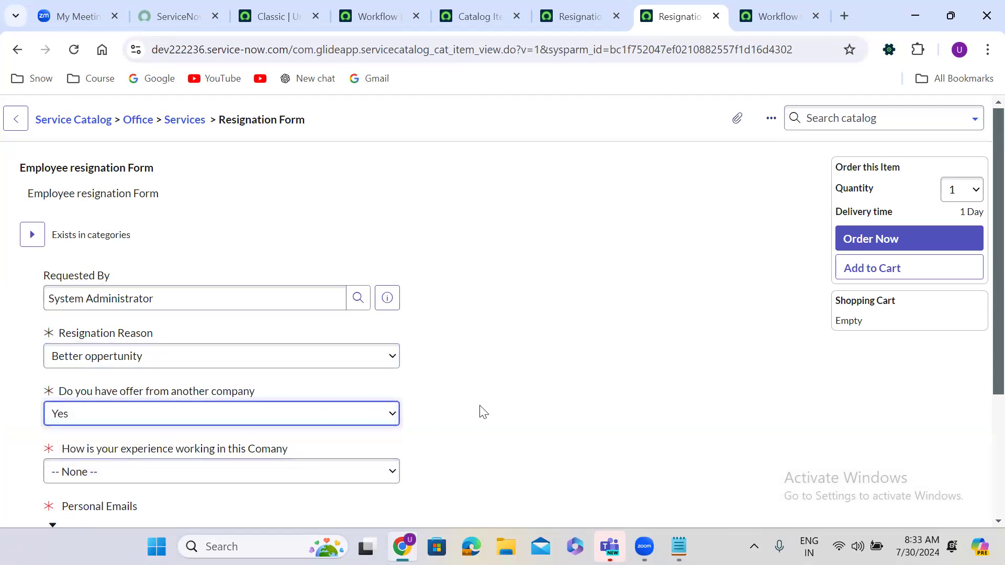
scroll(983, 419, "down", 2)
scroll(982, 440, "down", 2)
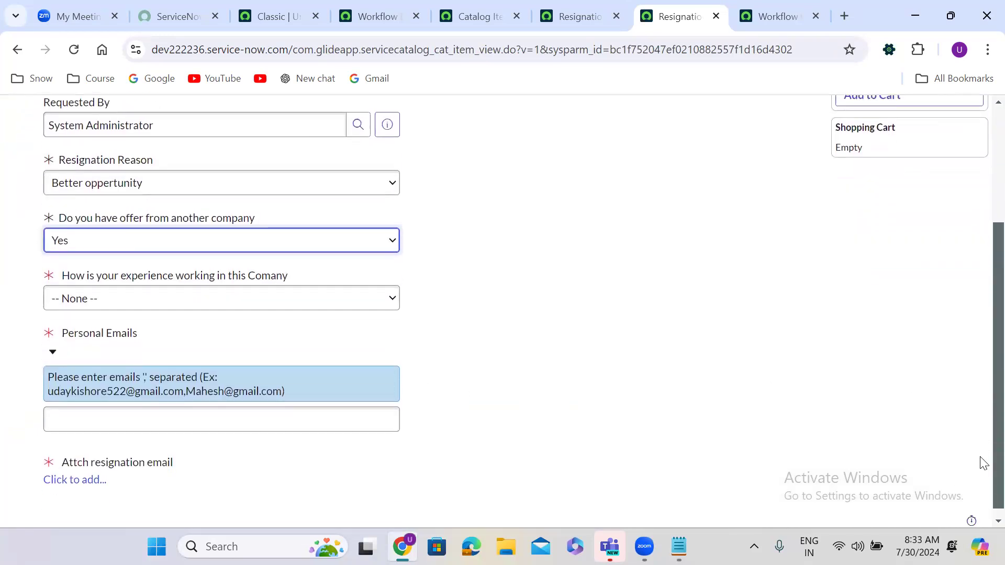
left_click(170, 304)
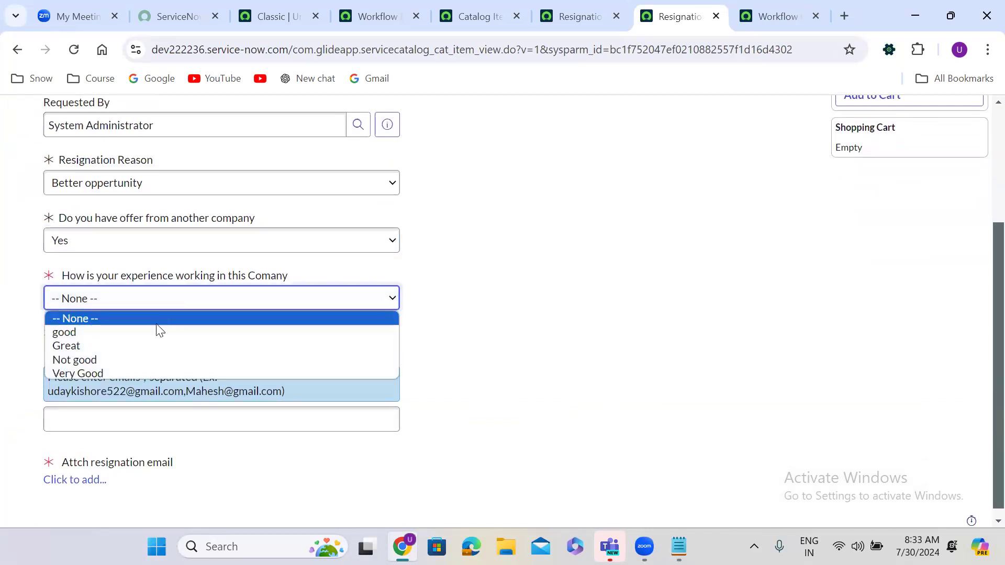
left_click(135, 349)
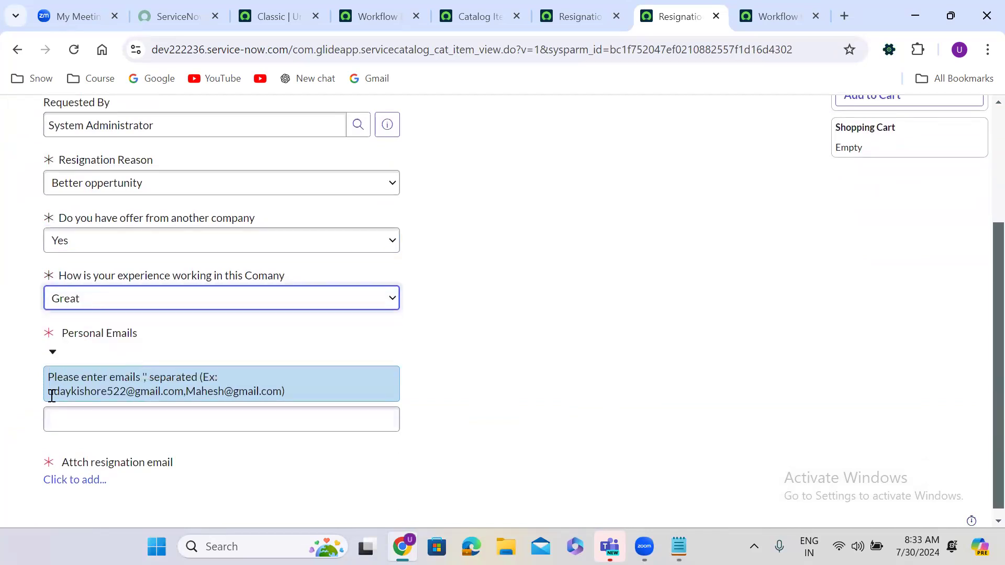
- Fill in Personal Emails with the two example addresses copied from the field's help text
left_click_drag(48, 391, 277, 398)
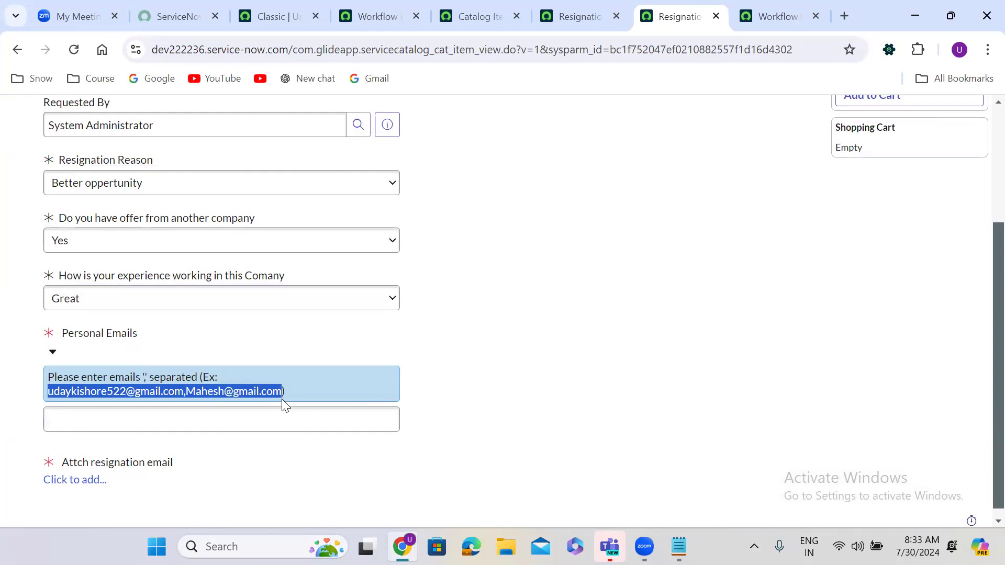
left_click(156, 425)
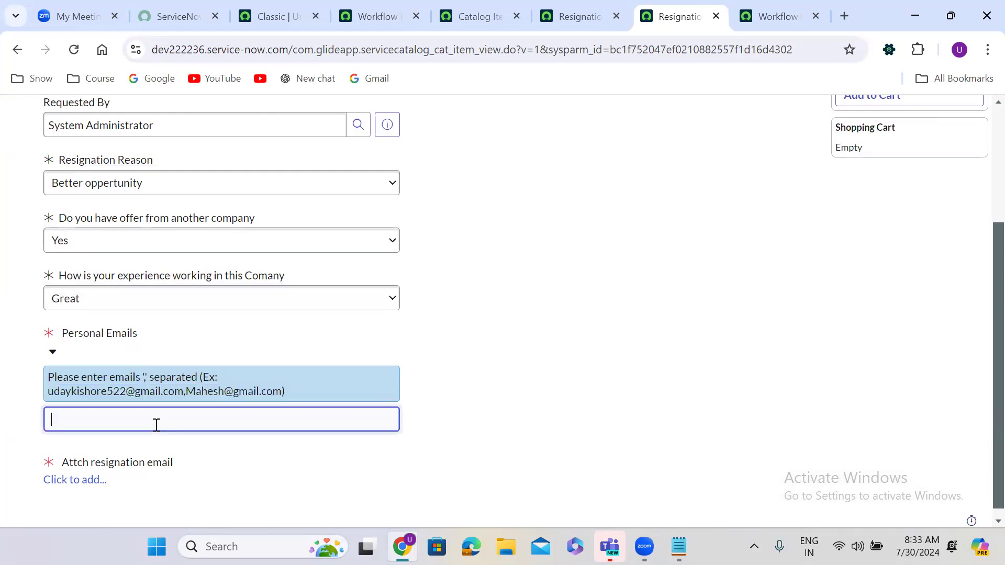
key("ctrl+v")
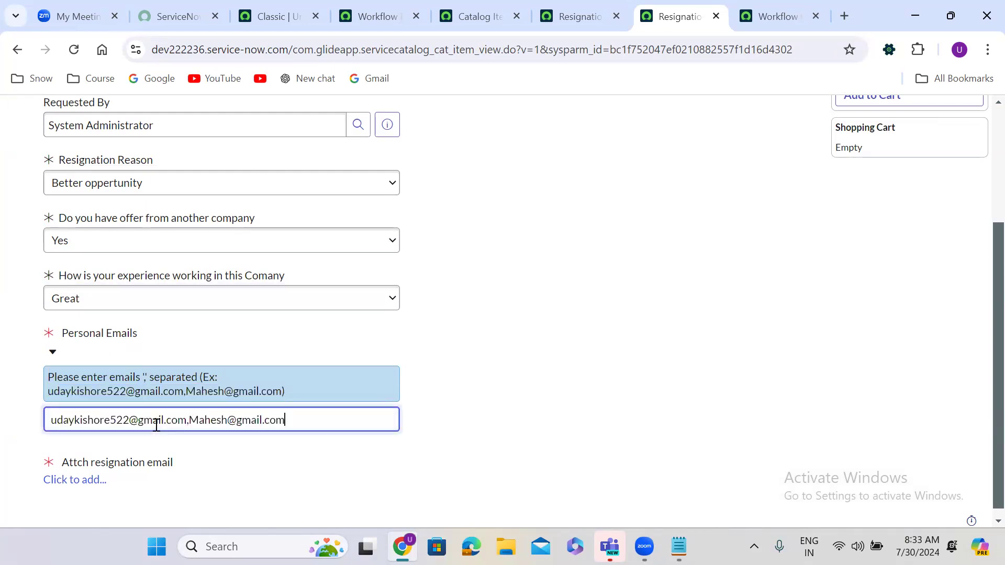
- Attach the incident Excel file from the Desktop as the resignation email and order the item
left_click(75, 480)
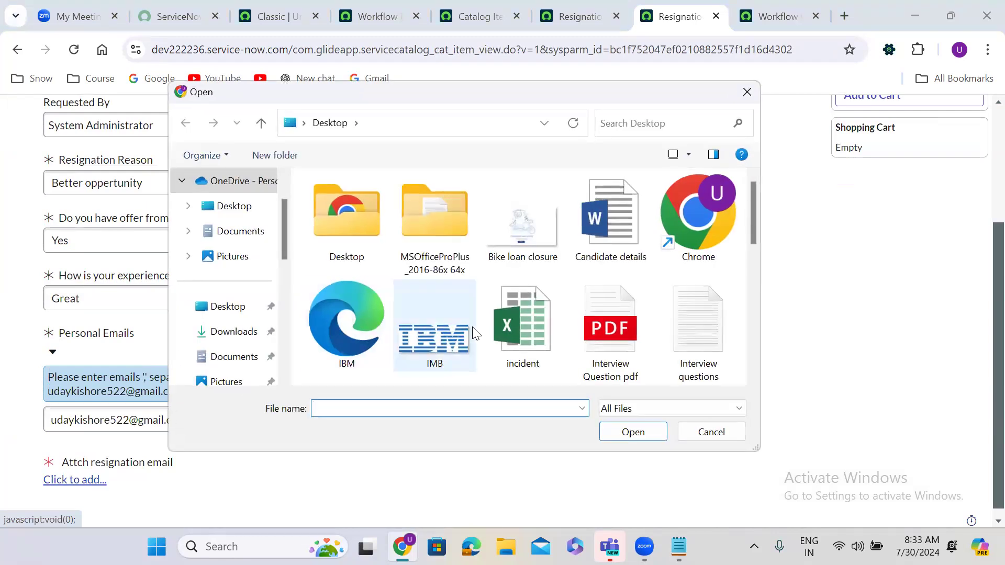
left_click(524, 326)
left_click(640, 429)
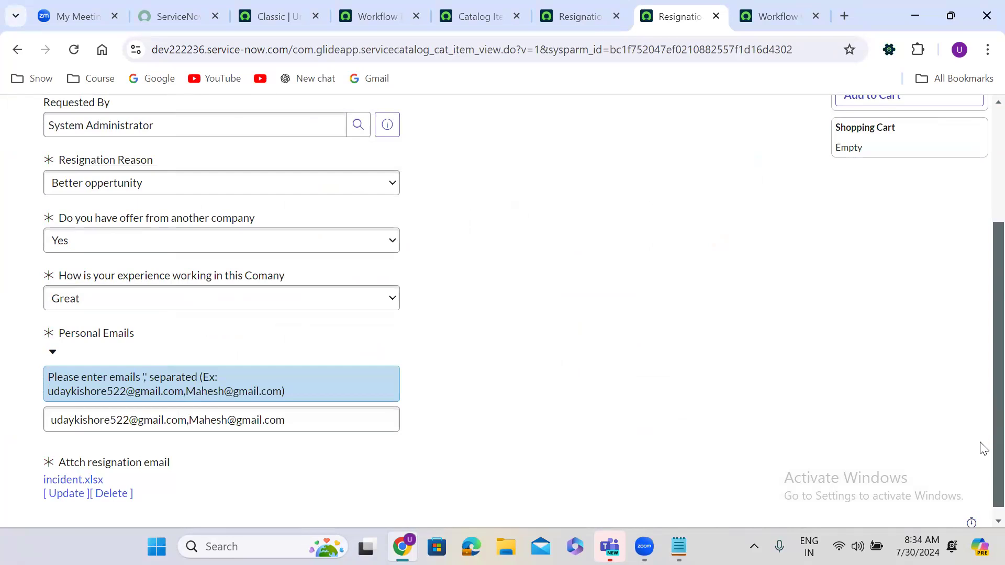
scroll(983, 448, "up", 3)
left_click(887, 239)
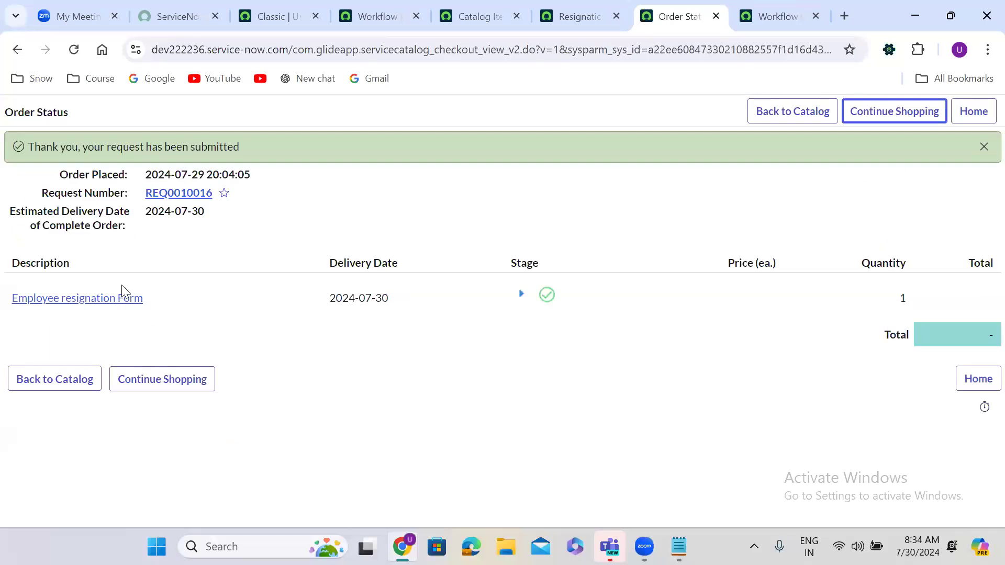
- Open the requested item of the submitted order and approve its pending approval request
left_click(98, 299)
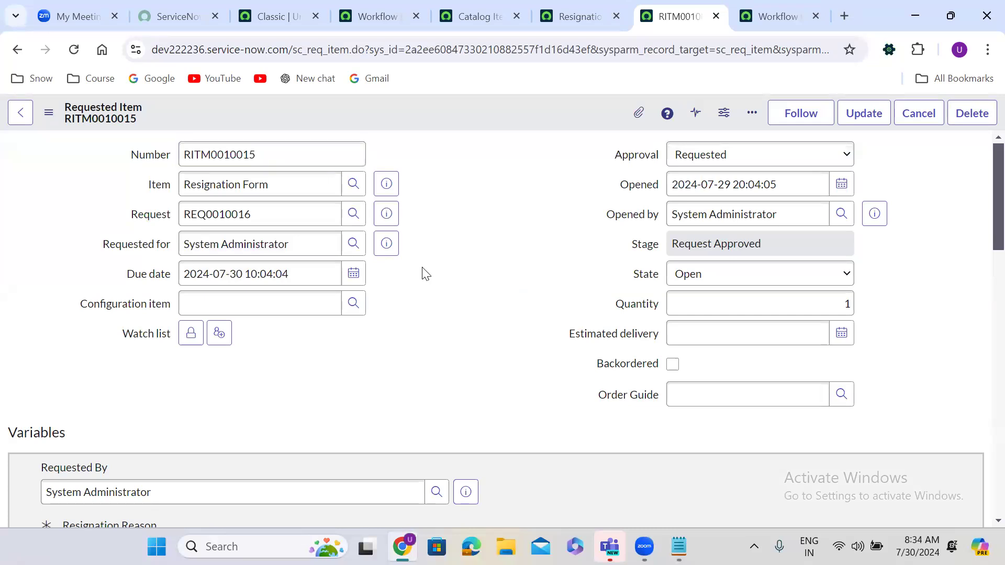
scroll(423, 269, "down", 7)
scroll(421, 273, "down", 10)
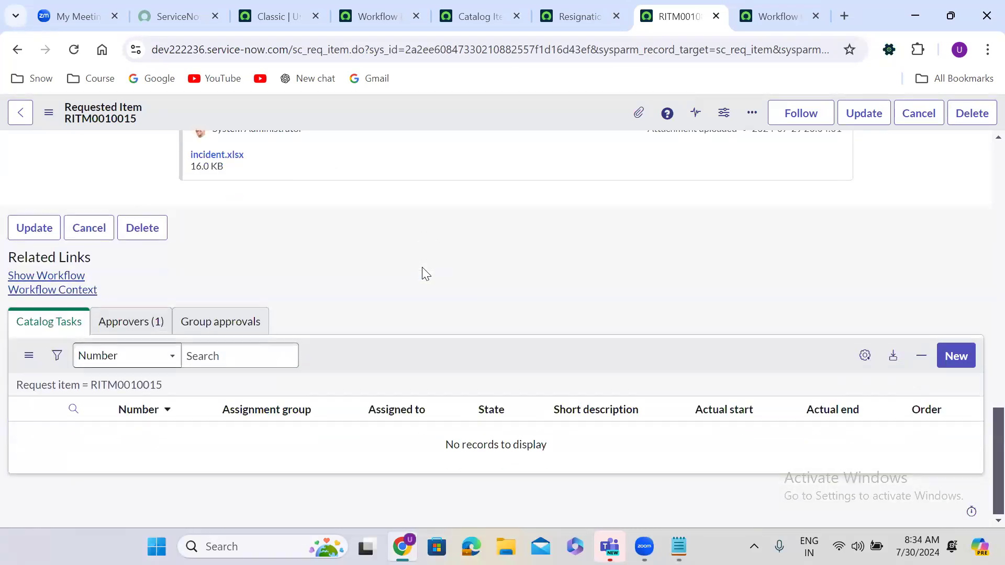
left_click(152, 323)
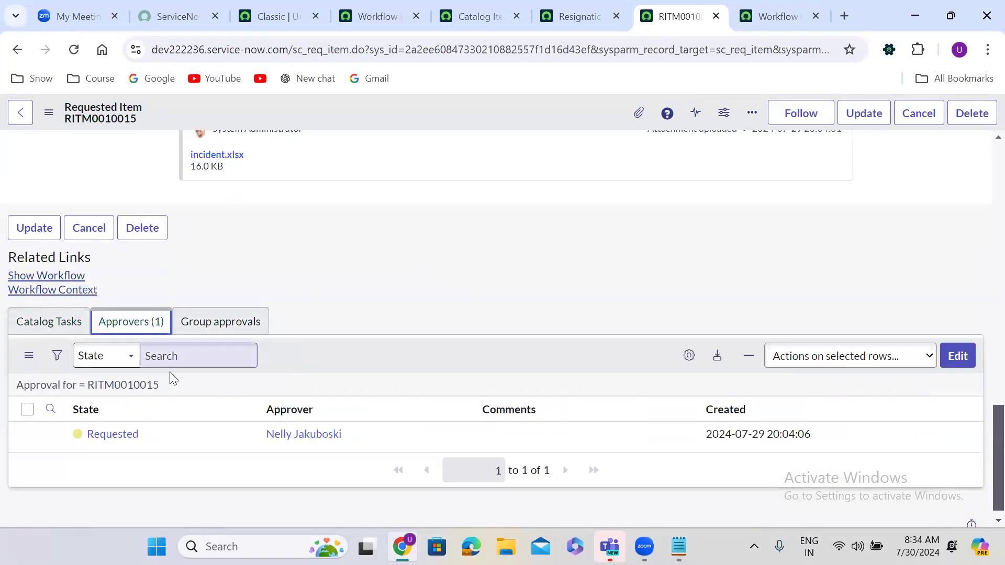
right_click(177, 424)
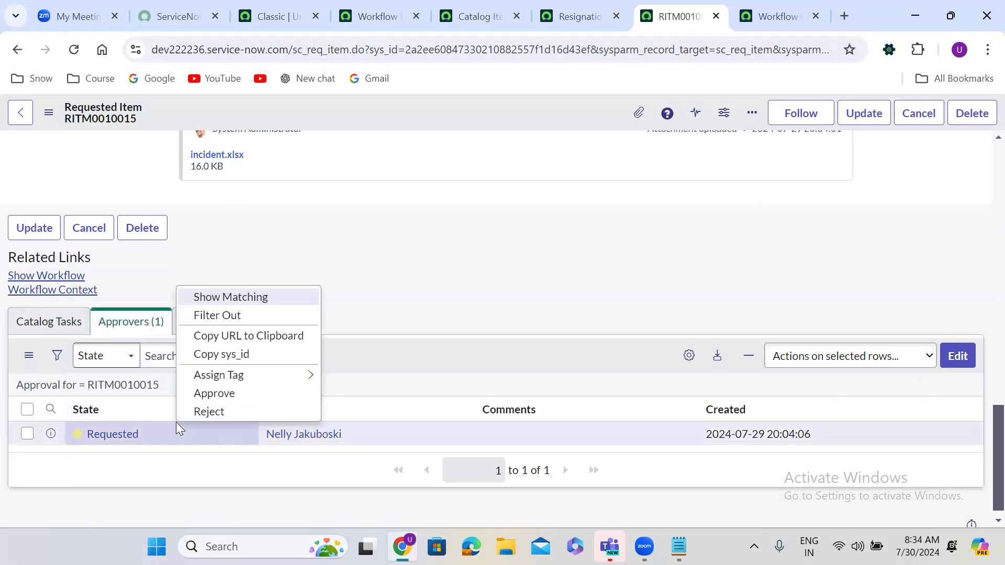
left_click(249, 393)
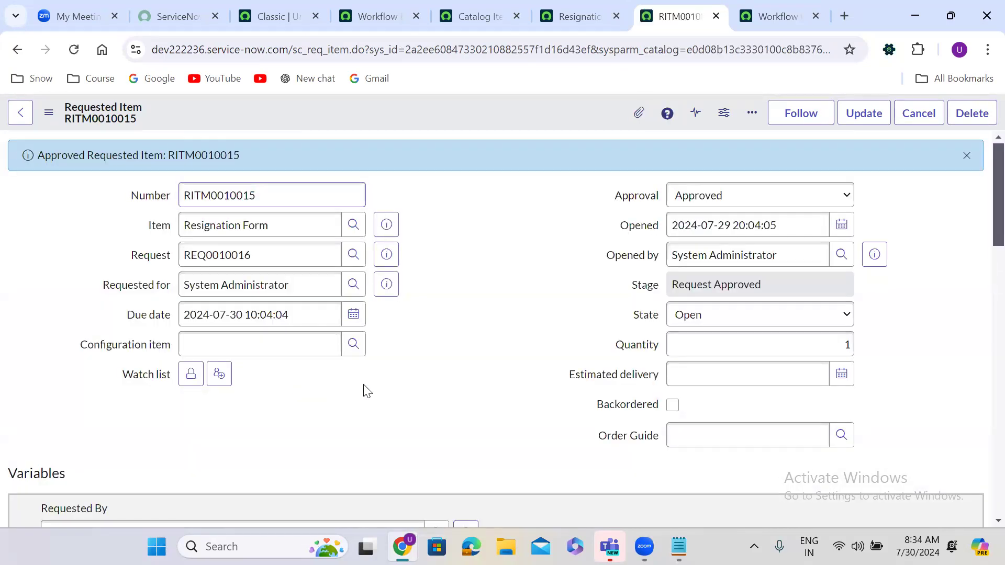
- Add a catalog task to RITM0010015 with assignment group Application Development and short description "manual task"
scroll(367, 391, "down", 10)
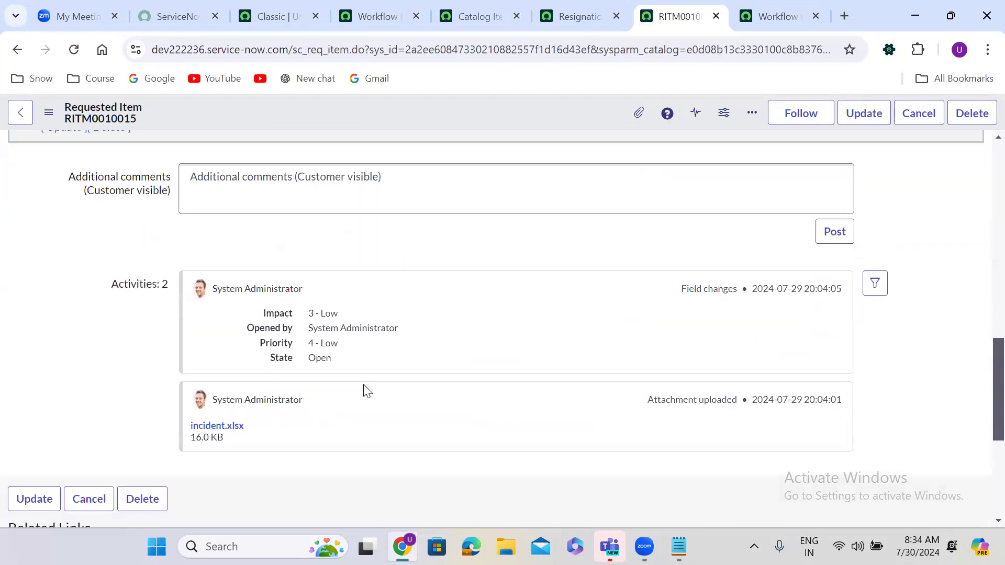
scroll(367, 392, "down", 5)
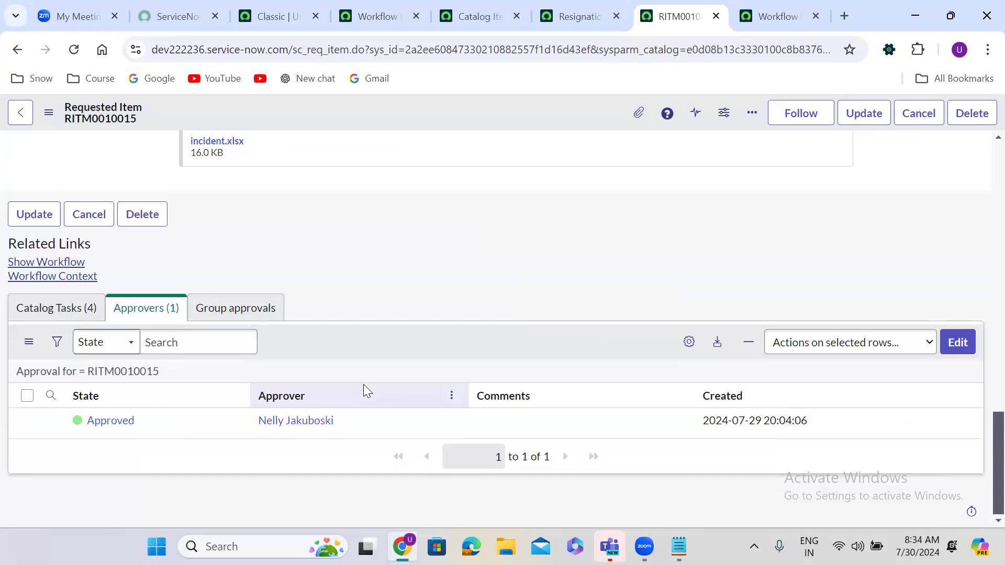
left_click(67, 320)
left_click(967, 346)
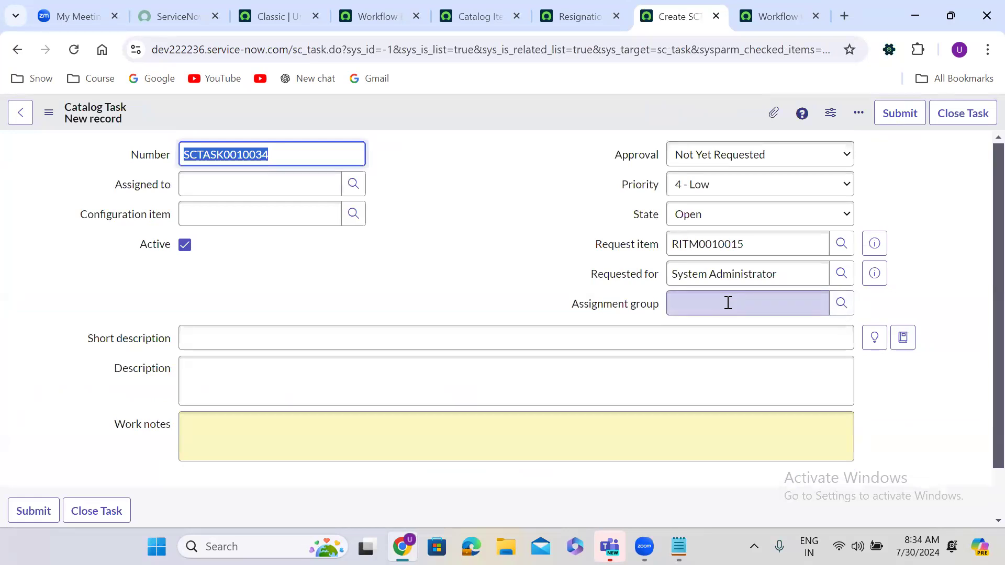
left_click(728, 302)
type("app")
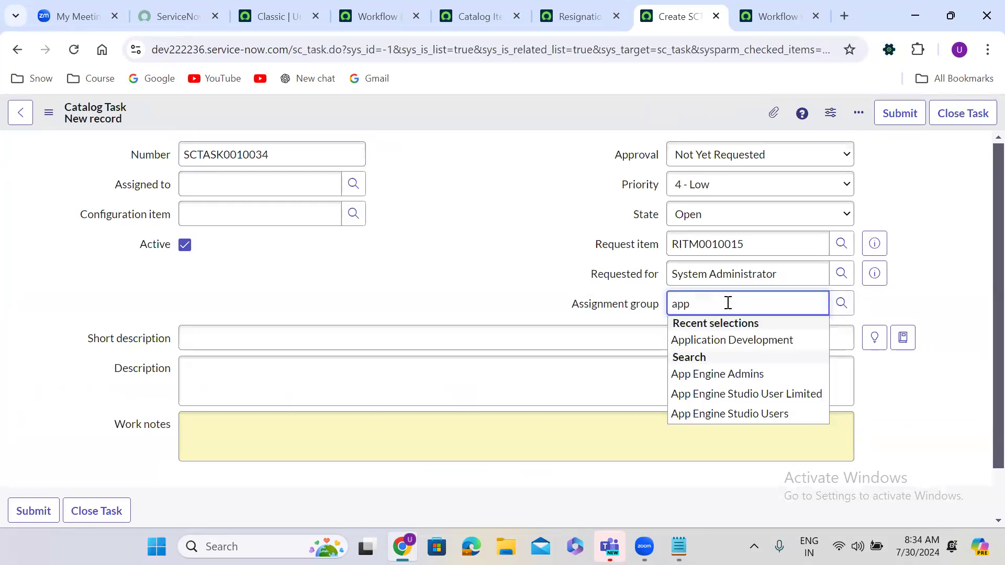
left_click(707, 340)
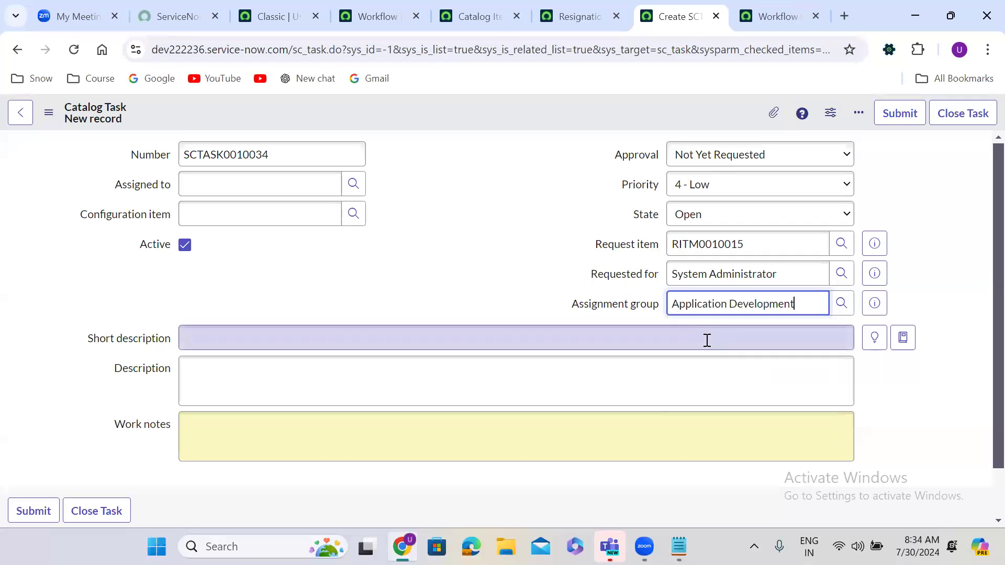
left_click(495, 339)
type("manual task")
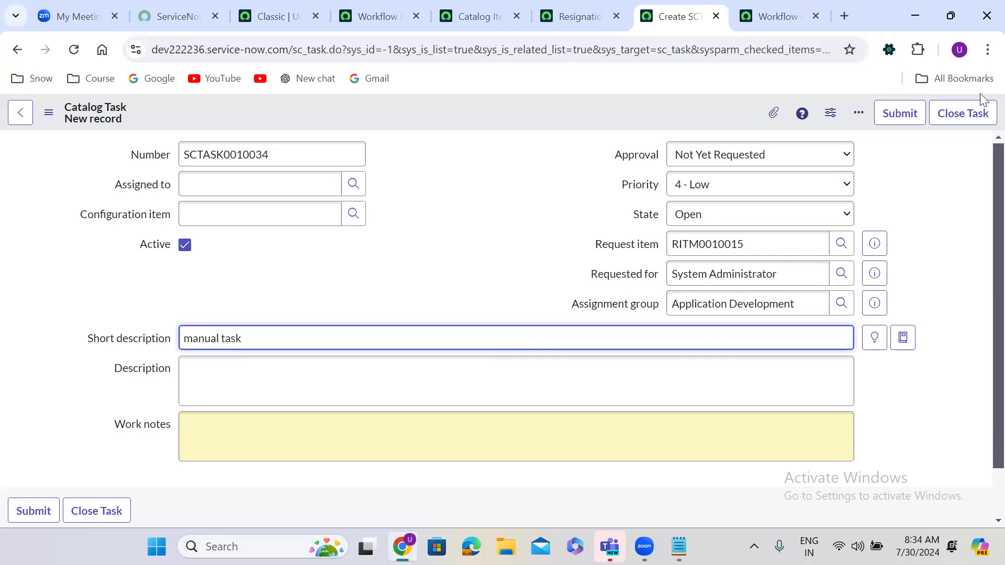
left_click(906, 115)
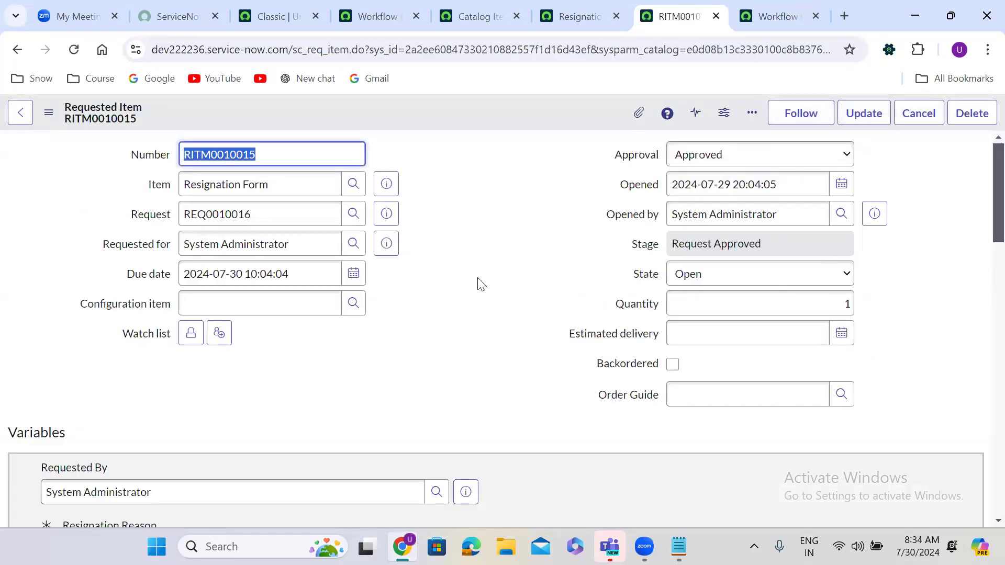
- Set the state of the mobile, laptop return, finance and ID card catalog tasks to Closed Complete together, leaving out the manual task
left_click(407, 337)
scroll(406, 337, "down", 15)
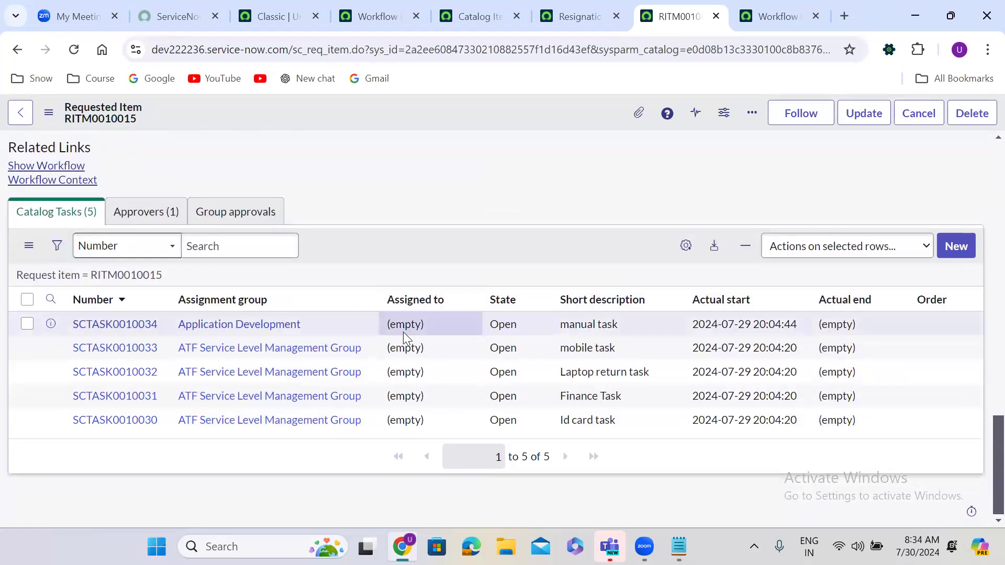
left_click_drag(519, 352, 525, 422)
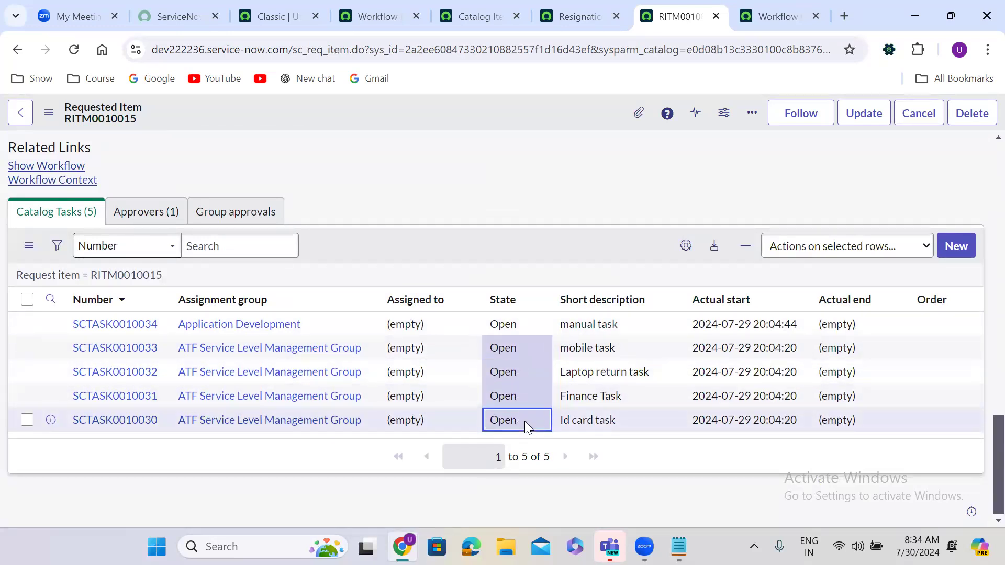
double_click(524, 421)
left_click(529, 429)
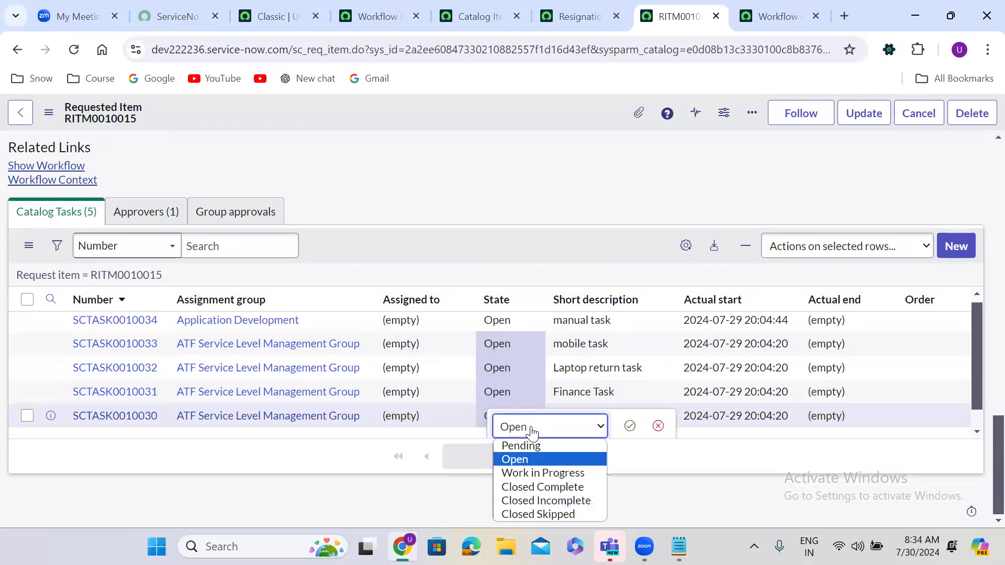
left_click(561, 488)
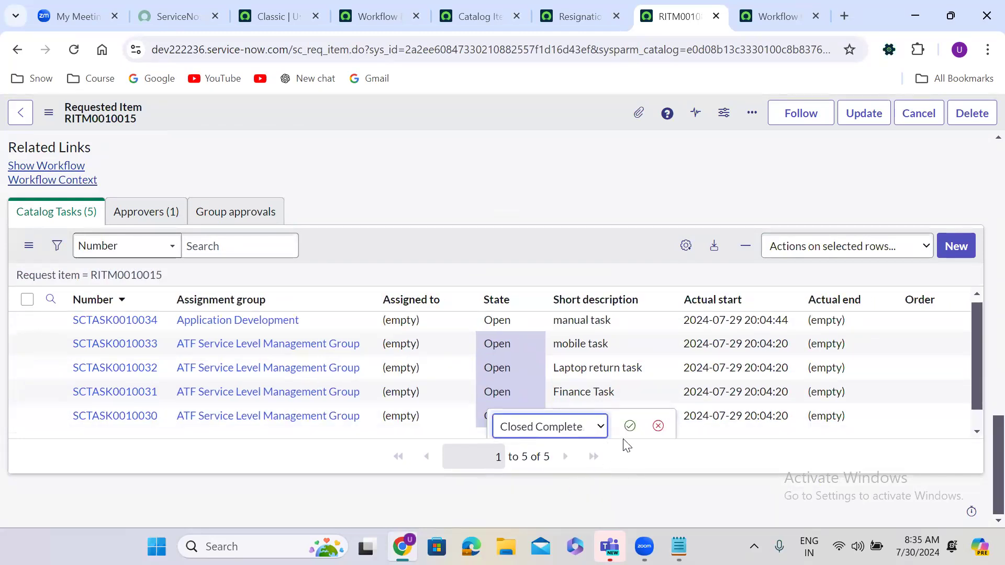
left_click(629, 425)
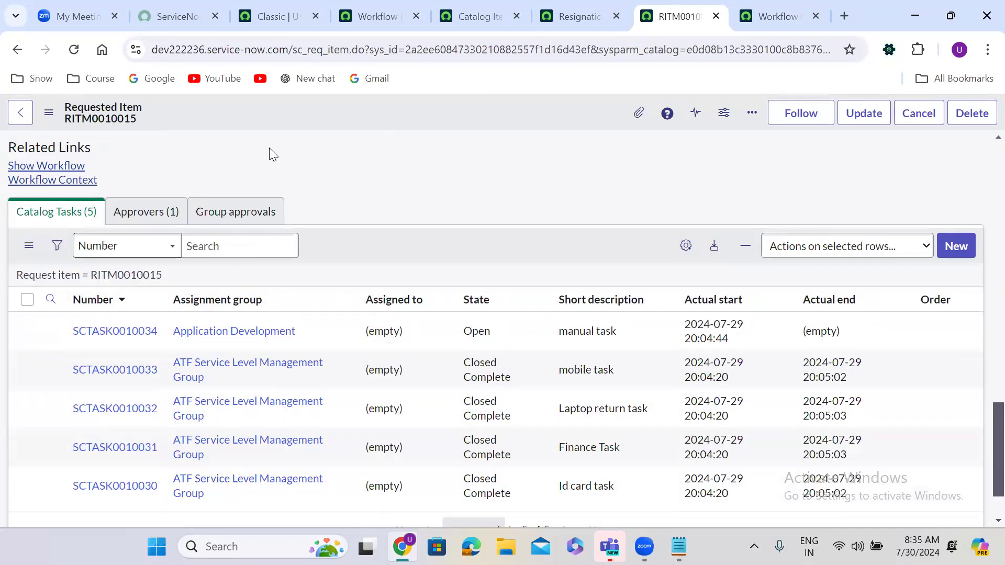
- Show the requested item's workflow and examine the progress of the catalog task and Wait for condition activities
left_click(73, 166)
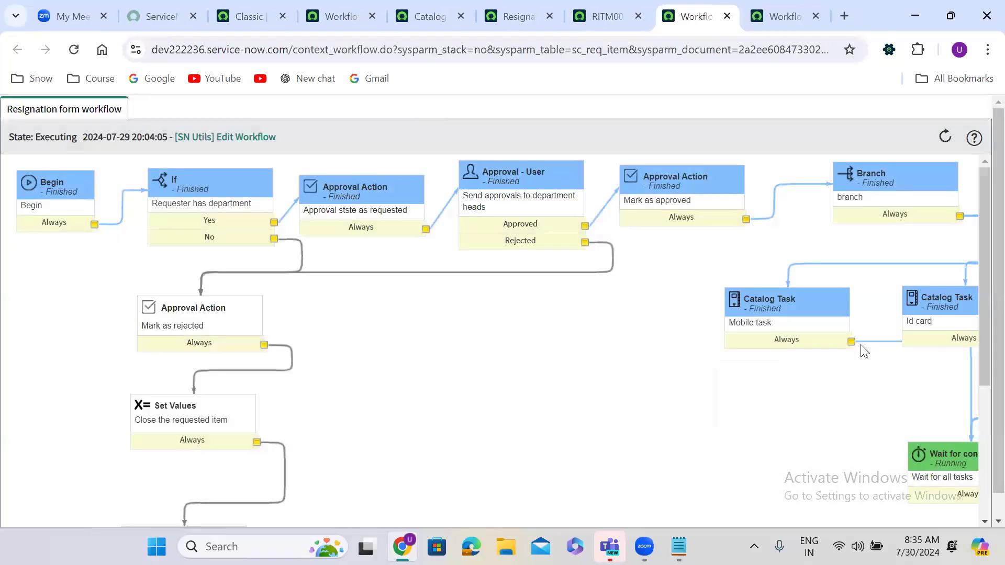
left_click_drag(980, 364, 982, 533)
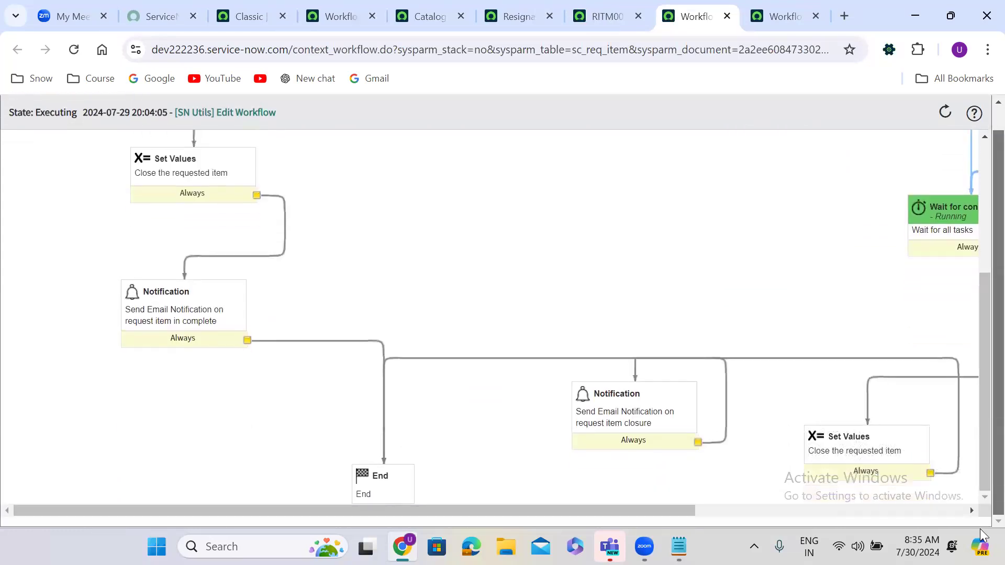
scroll(980, 528, "right", 7)
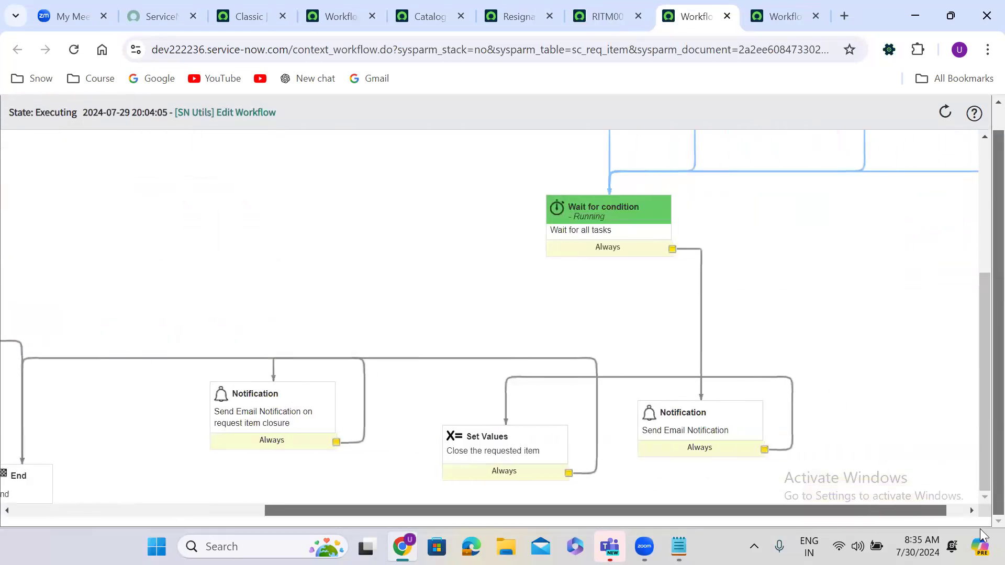
left_click_drag(981, 477, 974, 352)
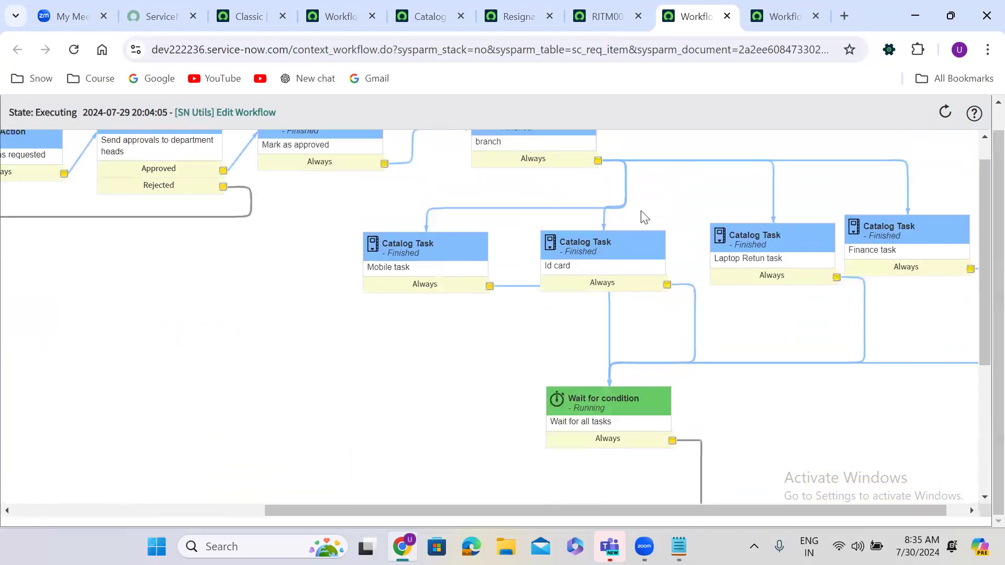
mouse_move(816, 236)
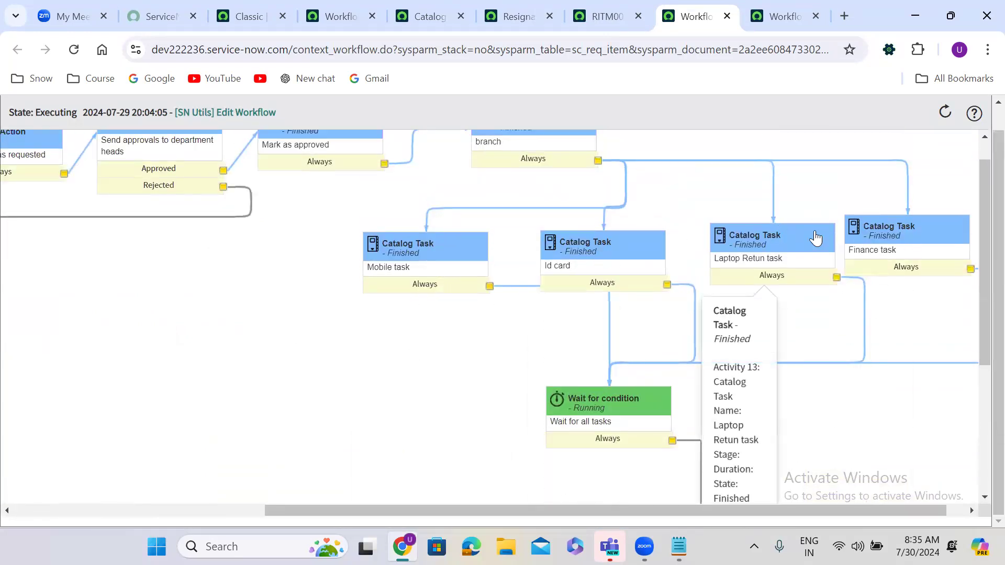
- Set the state of the requested item's manual task to Closed Complete
left_click(605, 12)
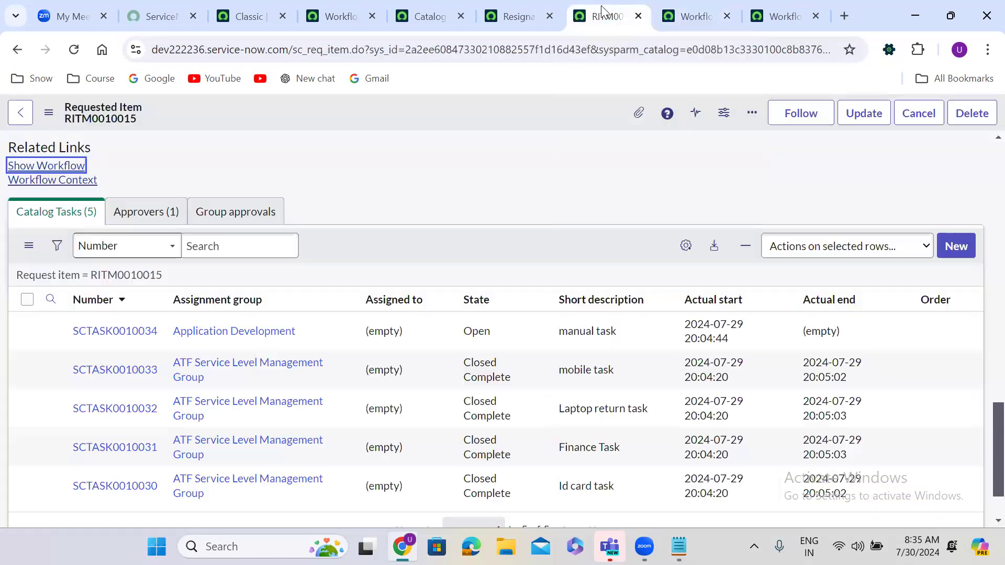
double_click(500, 332)
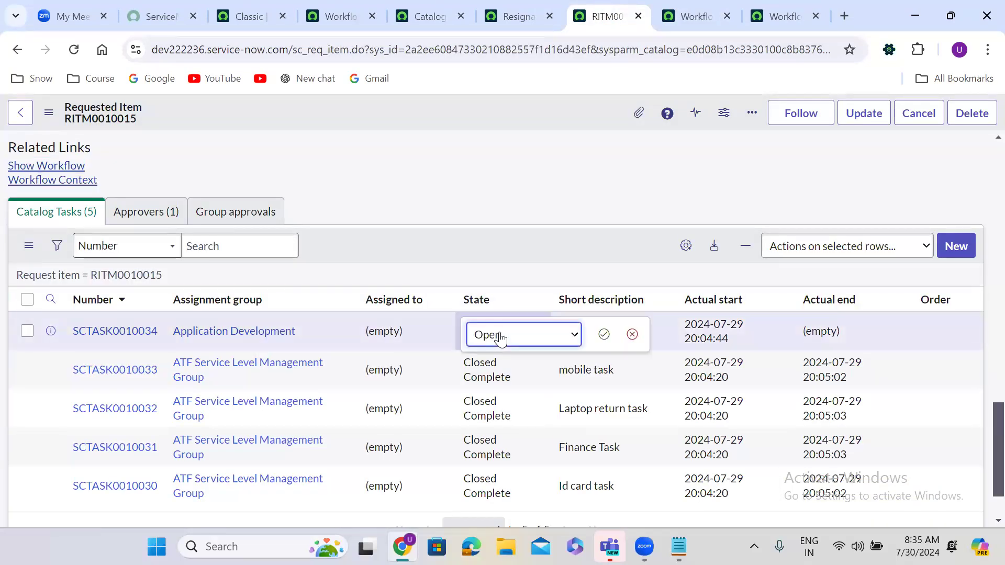
left_click(501, 336)
left_click(520, 395)
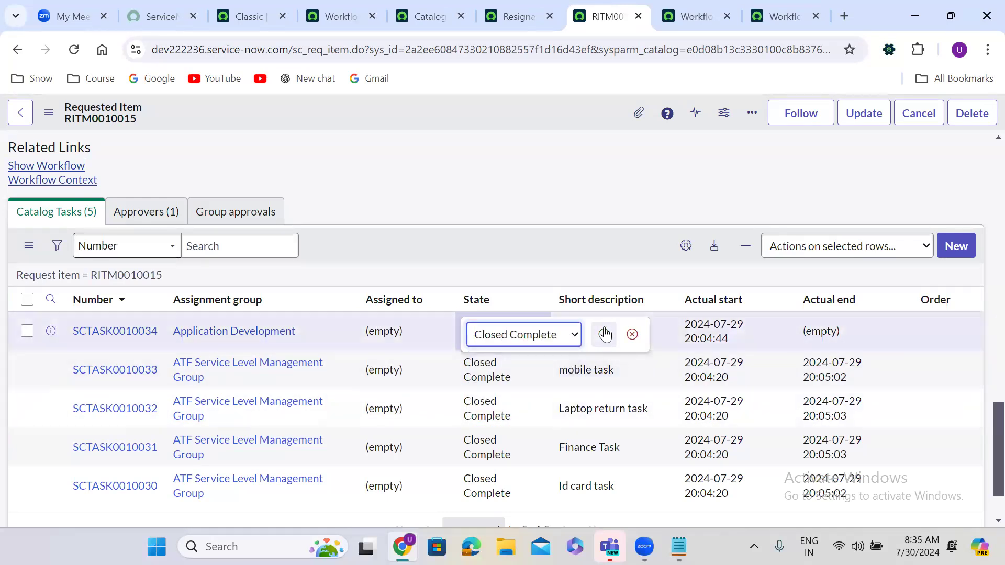
left_click(605, 334)
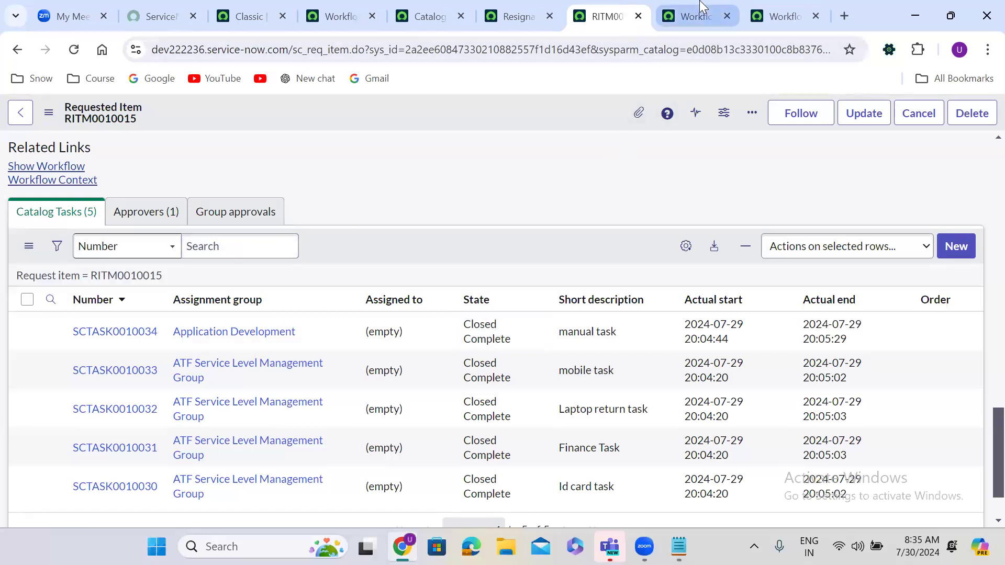
- Reload the request's workflow diagram, check the activities from Wait for condition onward, and close both workflow views
left_click(696, 16)
left_click(74, 49)
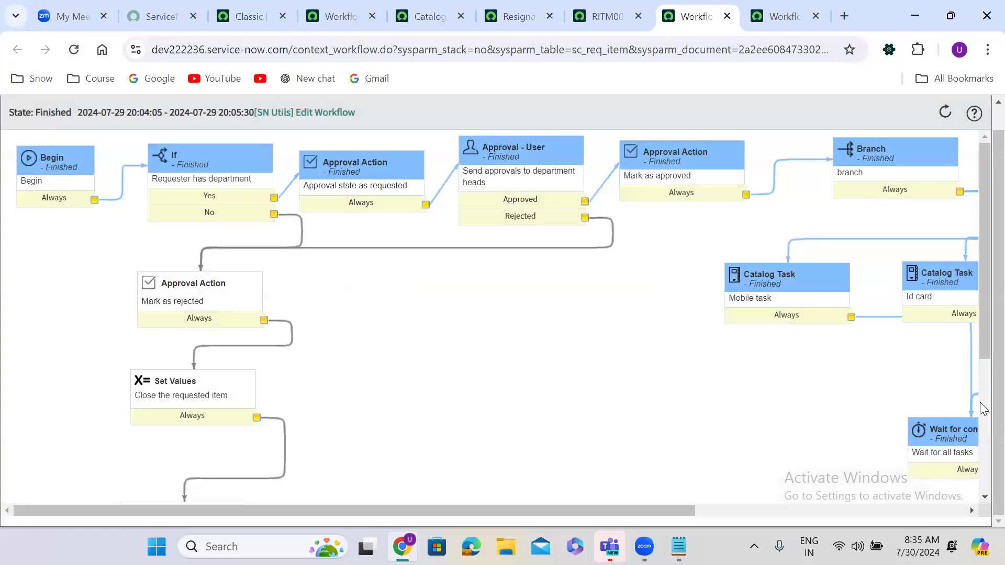
scroll(711, 504, "right", 5)
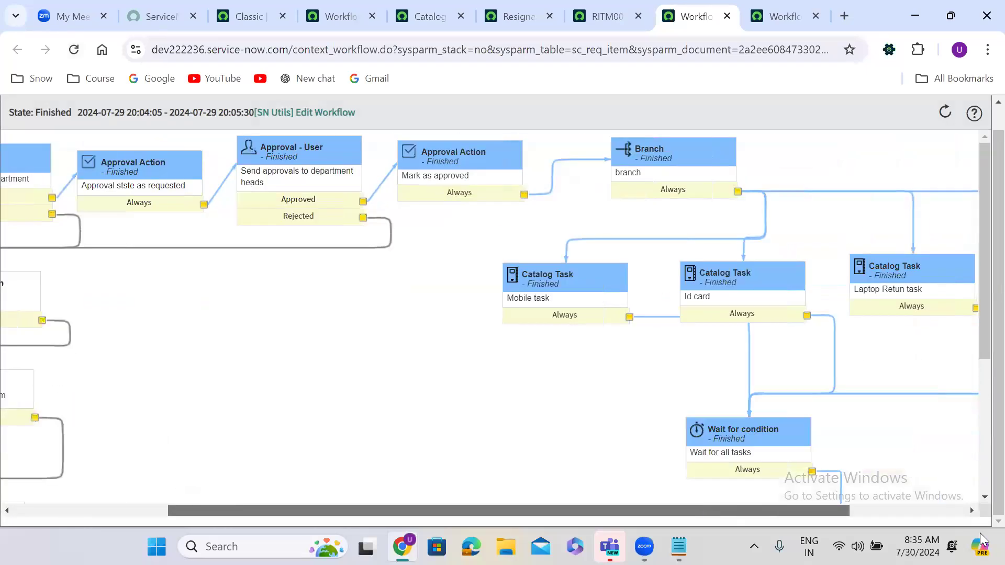
left_click_drag(981, 318, 979, 448)
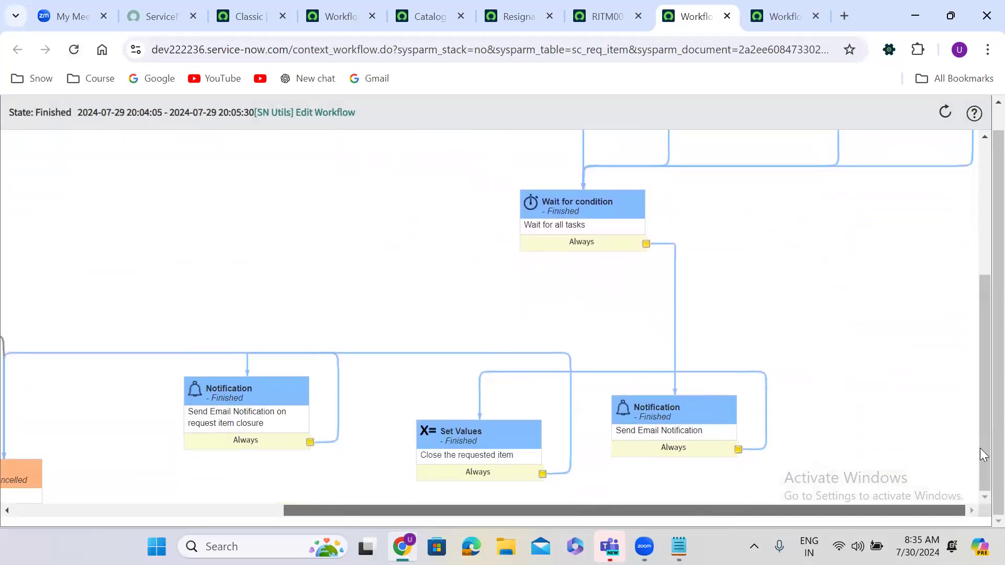
mouse_move(596, 219)
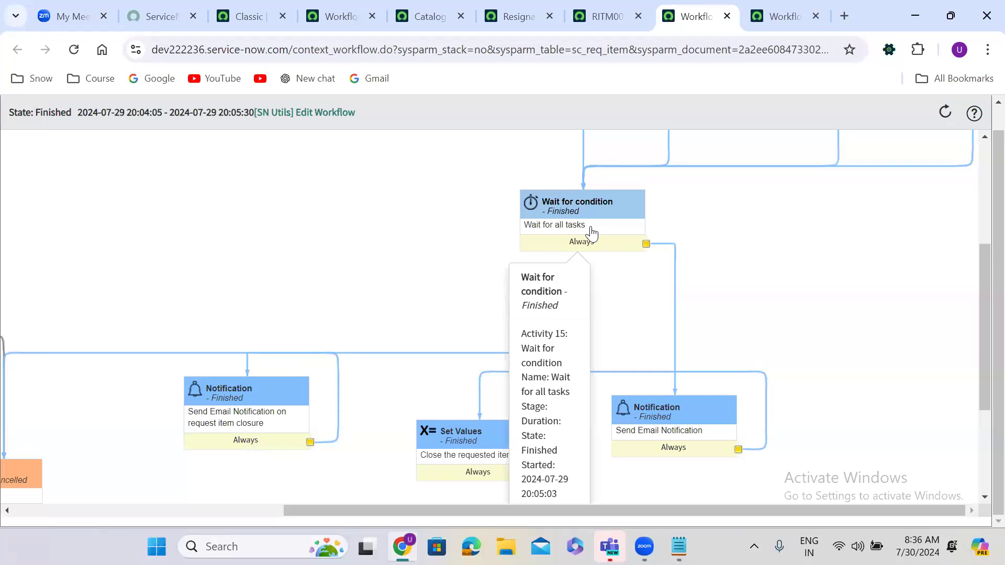
left_click(728, 17)
left_click(727, 16)
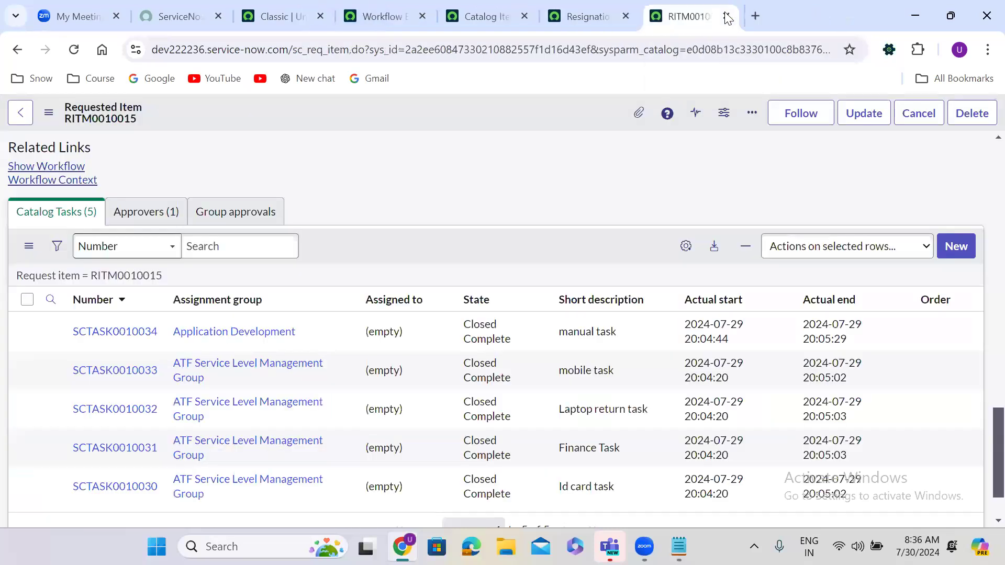
- Delete the "Wait for all tasks" Wait for condition activity from the Resignation form workflow in the Workflow Editor
left_click(344, 2)
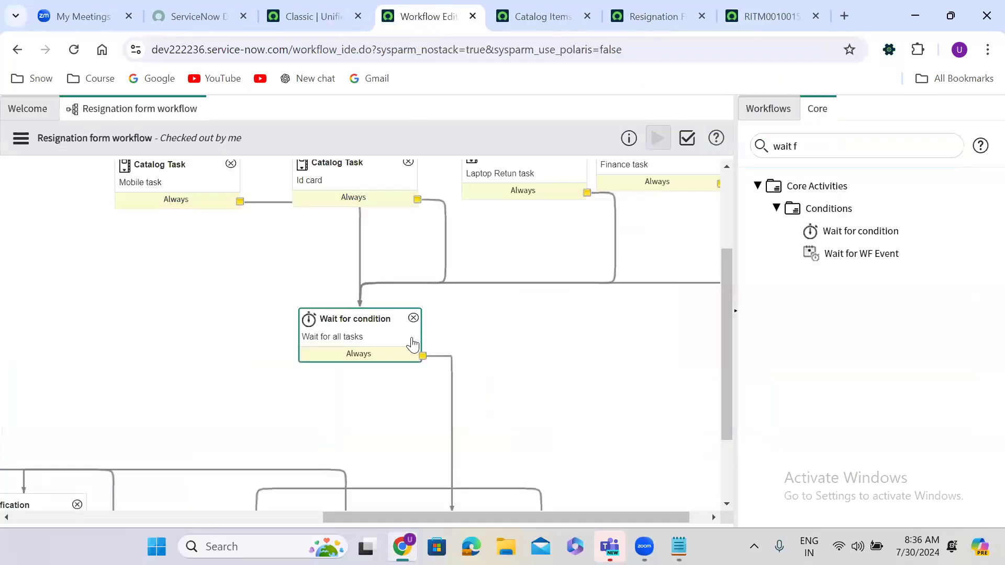
left_click(414, 320)
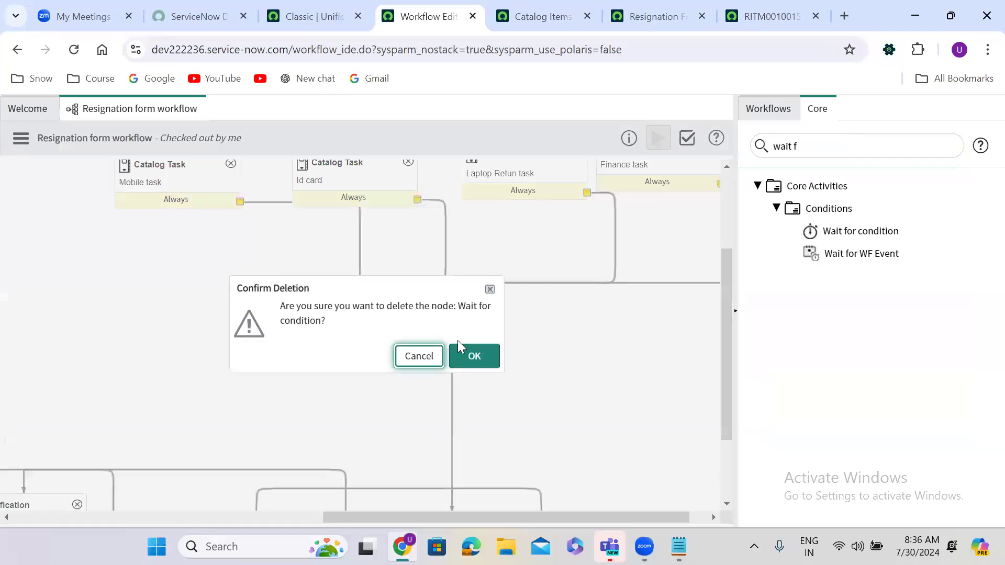
left_click(470, 355)
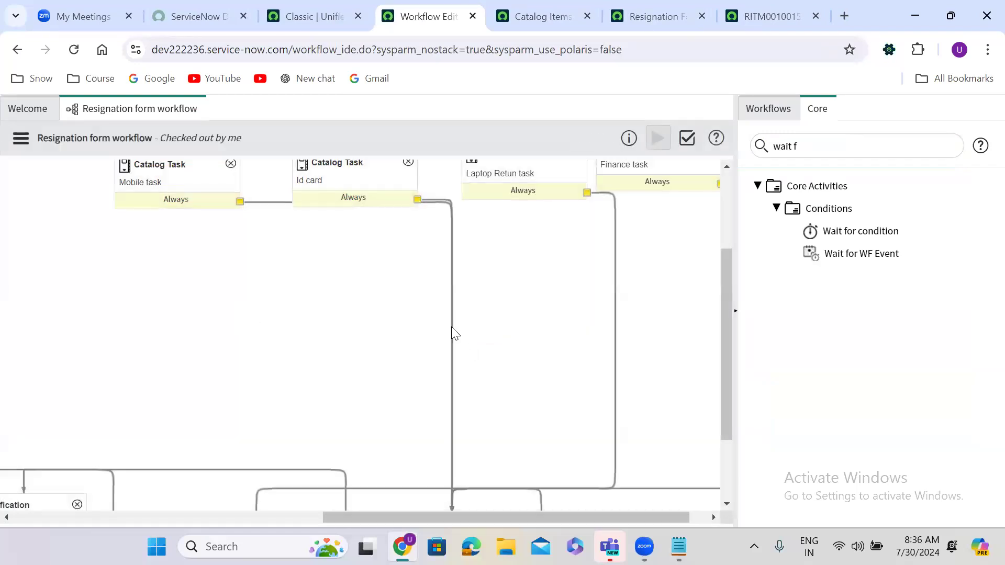
- Delete the remaining transitions that lead out of the Mobile, Id card, Laptop and Finance catalog task activities
left_click(451, 327)
key("Delete")
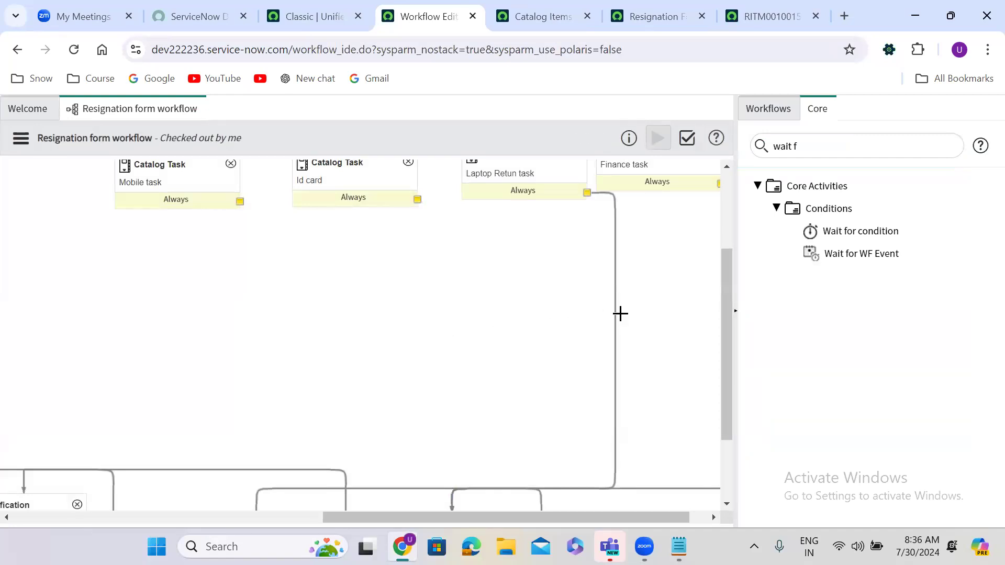
left_click(614, 316)
key("Delete")
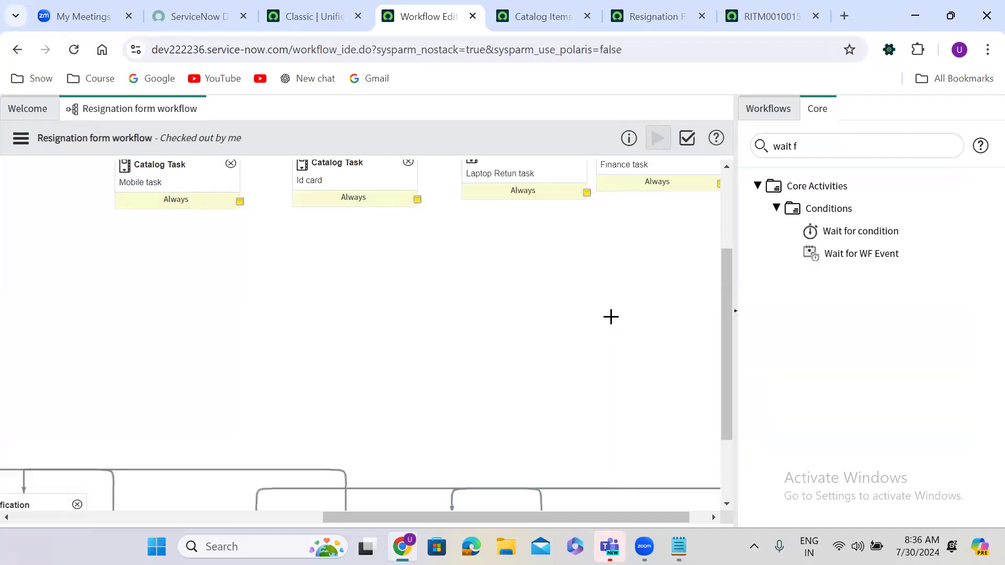
scroll(344, 505, "right", 1)
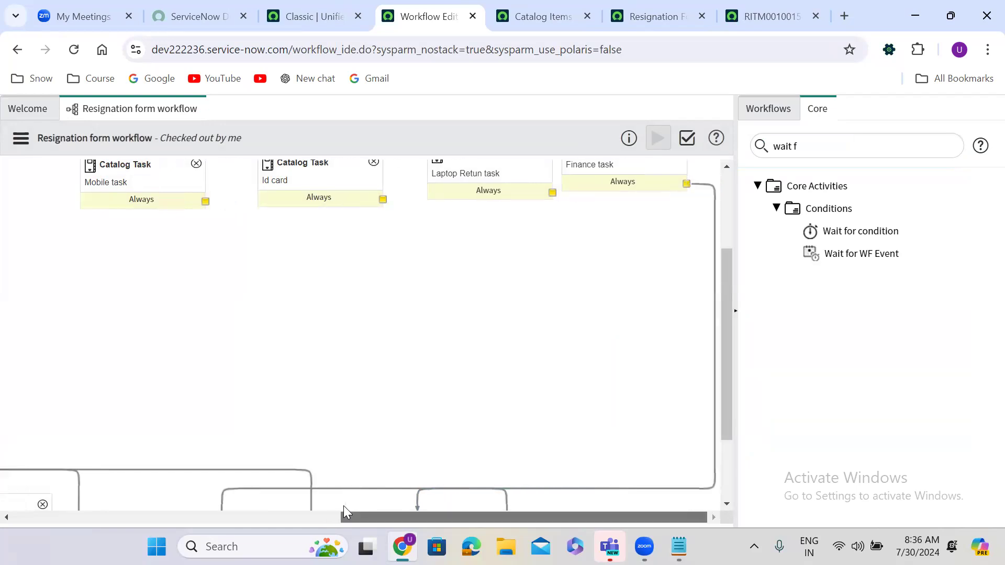
left_click(715, 401)
key("Delete")
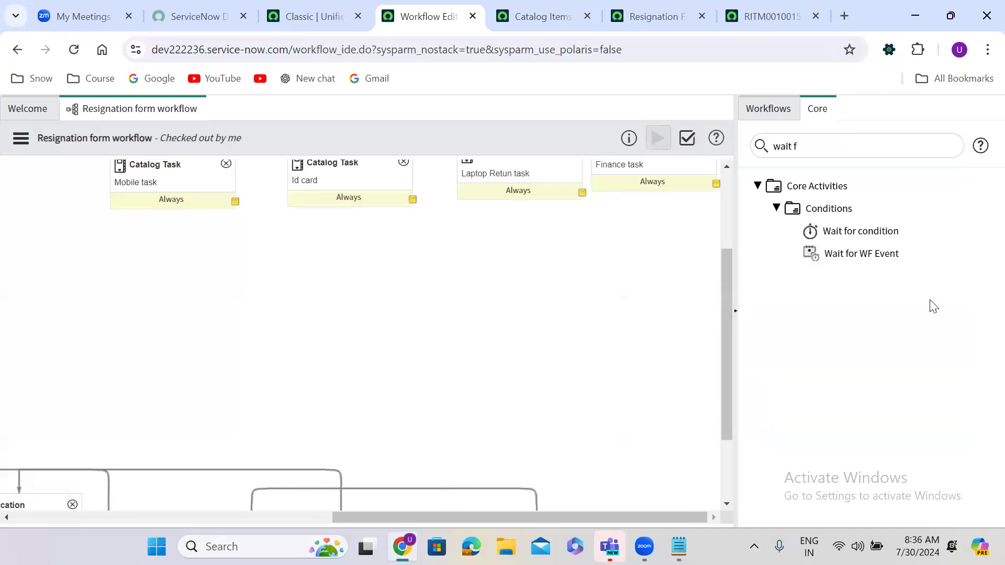
- Add a Wait for WF Event activity named "Wait for workflow event" with event ritm.close.task and place it below the catalog tasks
left_click_drag(867, 253, 393, 298)
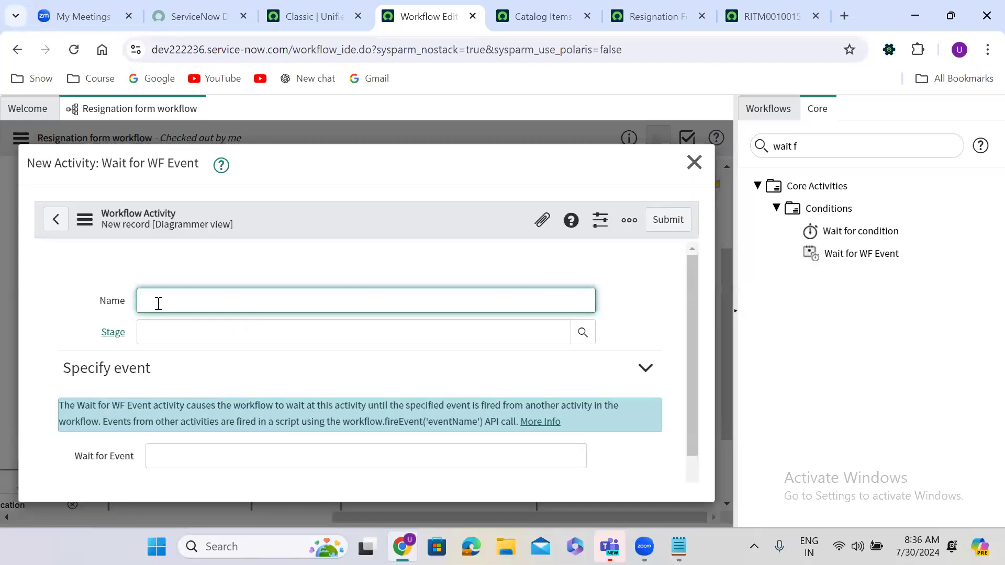
type("Wait for workflow event")
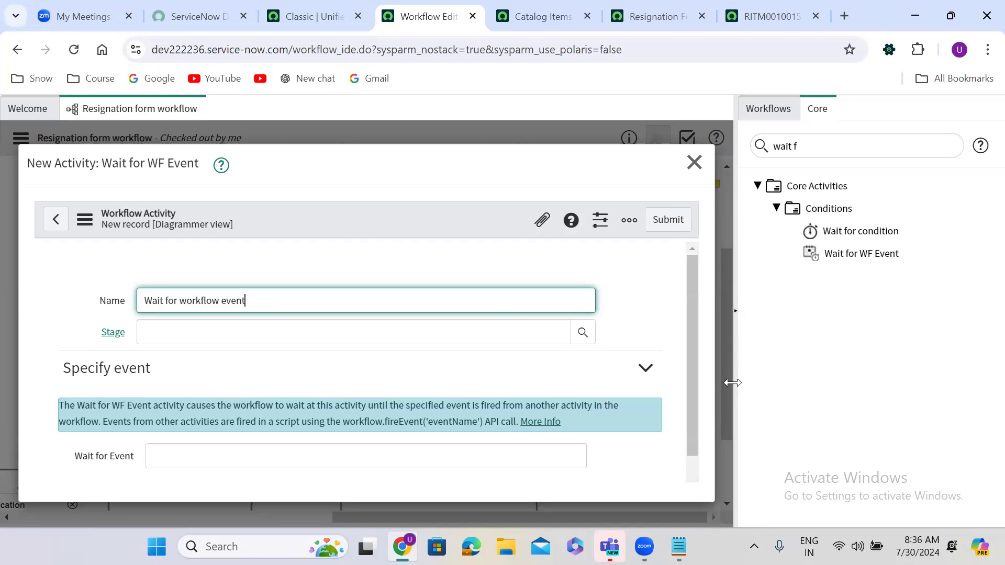
left_click_drag(693, 355, 692, 445)
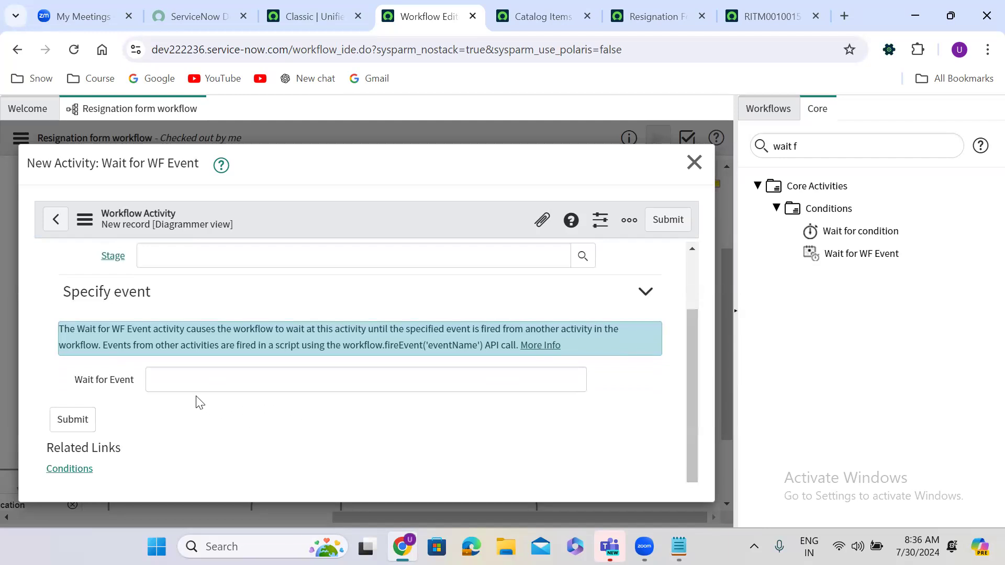
left_click(175, 381)
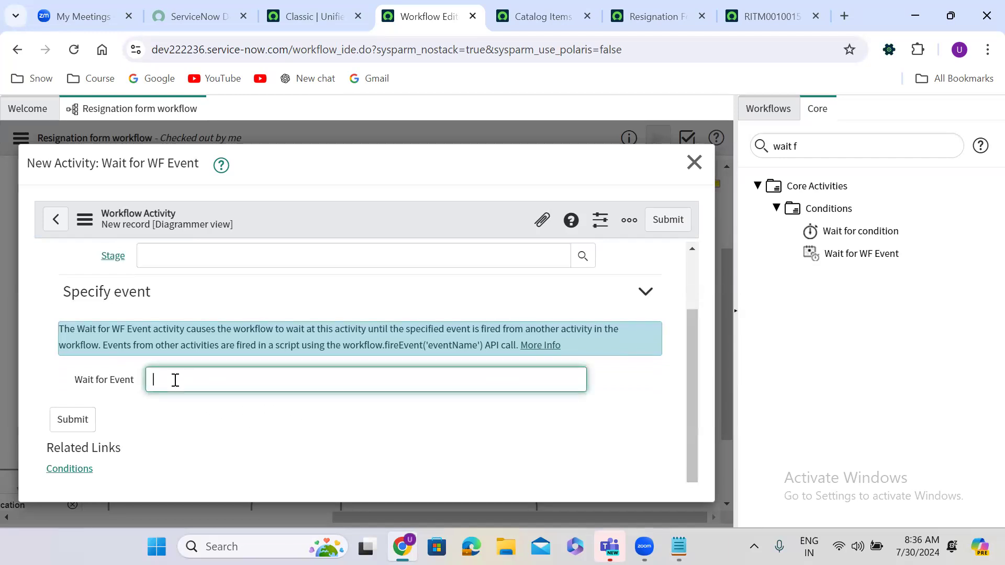
type("ritm")
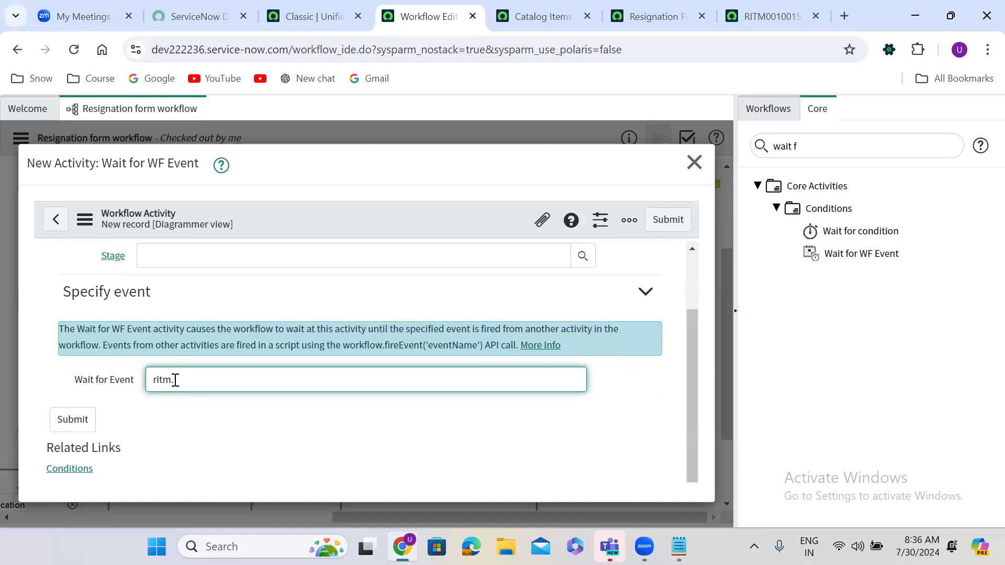
type(".close.")
type("task")
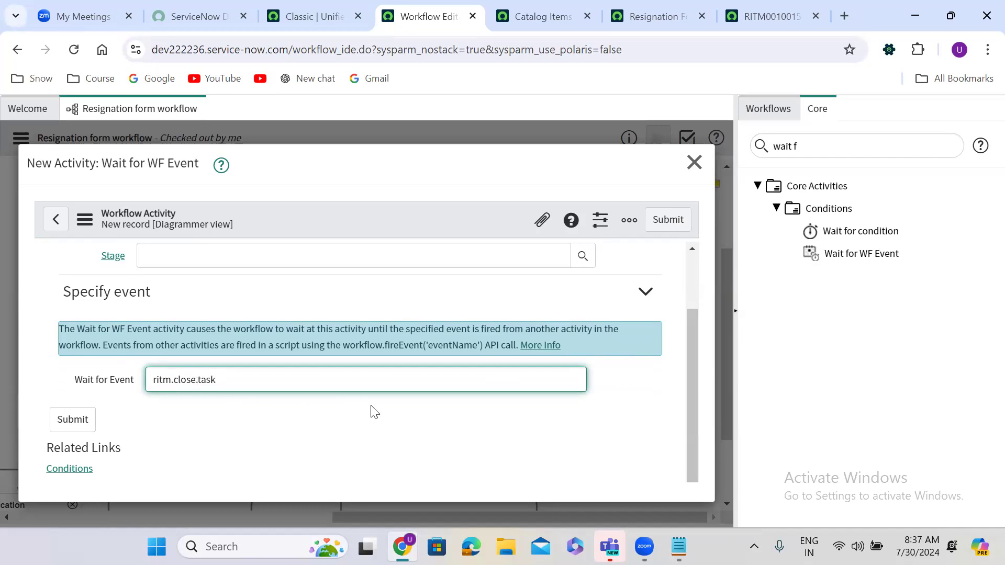
left_click(370, 410)
triple_click(195, 382)
left_click(668, 220)
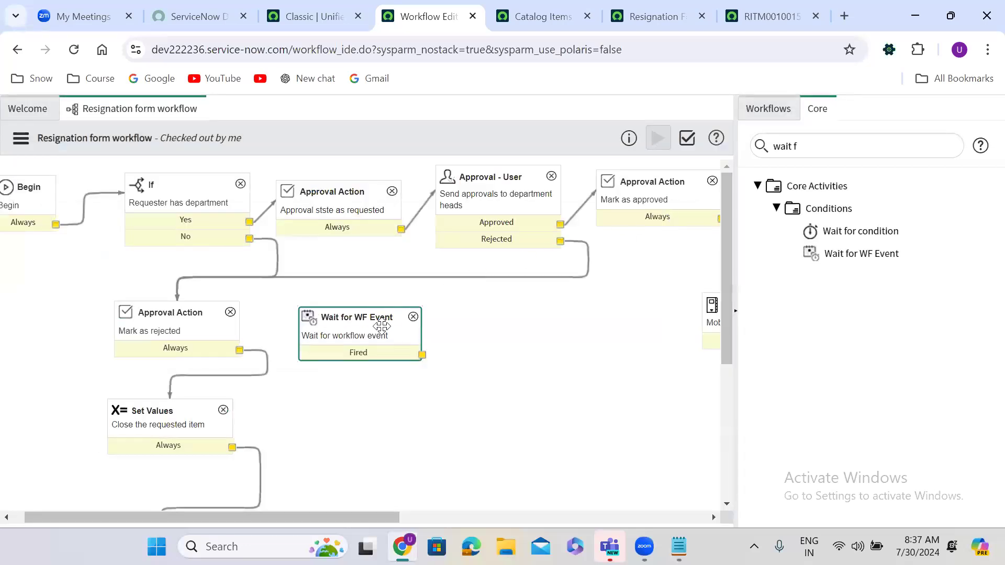
left_click_drag(342, 335, 588, 420)
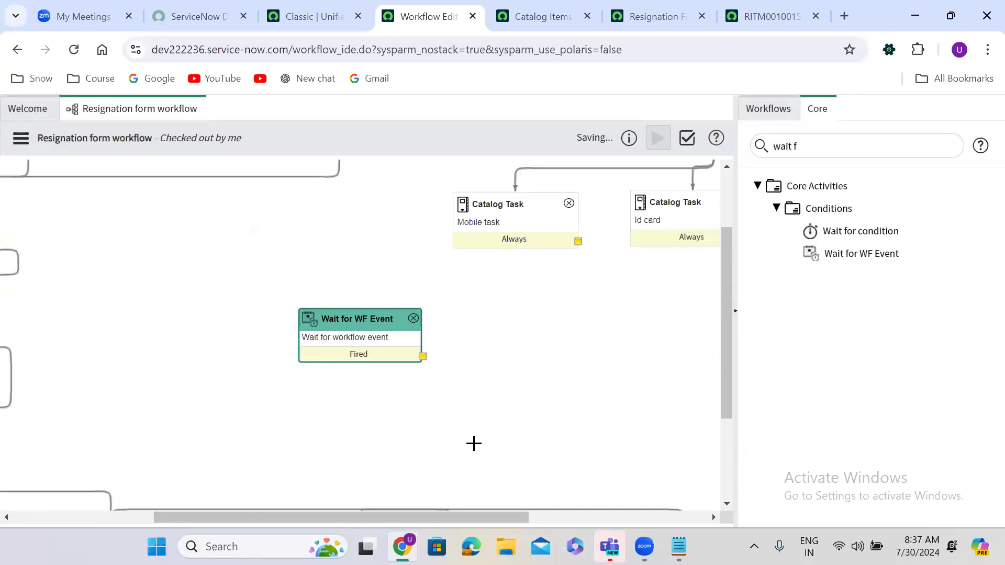
left_click_drag(359, 328, 602, 373)
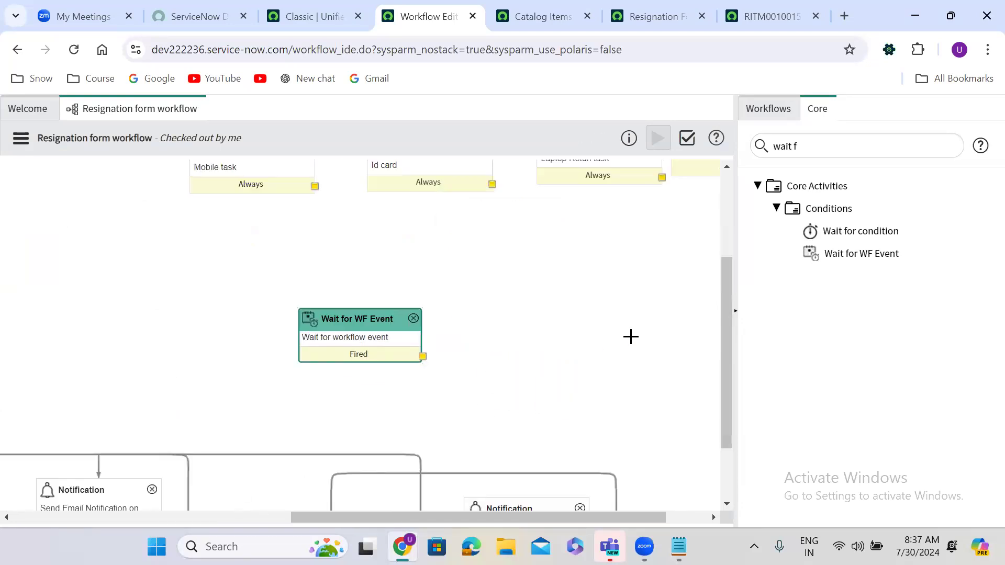
- Connect the Mobile, Id card, Laptop and Finance catalog tasks to Wait for workflow event, and its Fired output to the Send Email Notification activity
left_click_drag(314, 186, 352, 309)
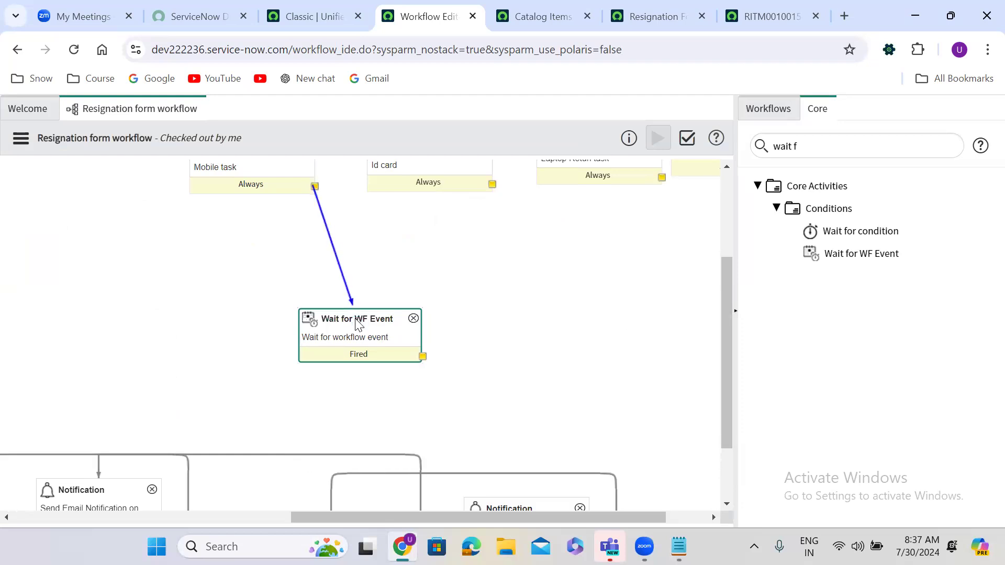
left_click_drag(492, 184, 397, 317)
left_click(315, 500)
scroll(314, 500, "right", 3)
left_click_drag(582, 178, 284, 330)
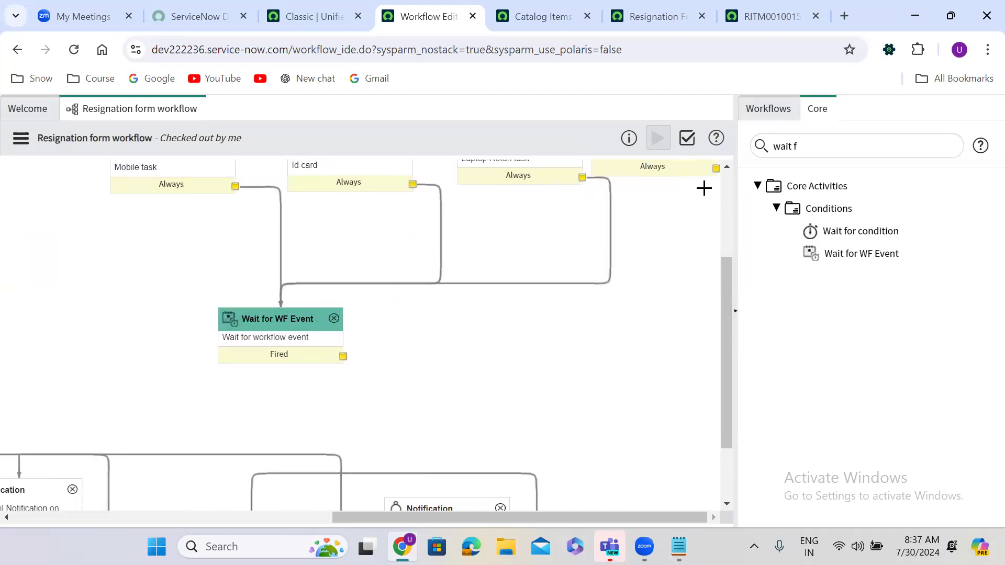
left_click_drag(716, 168, 310, 340)
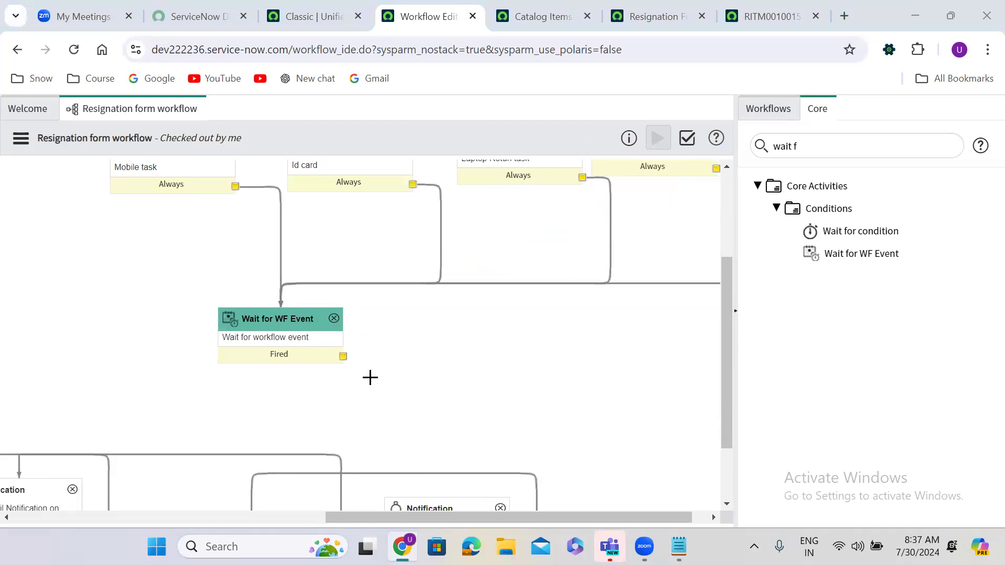
scroll(403, 298, "down", 1)
left_click_drag(343, 289, 429, 443)
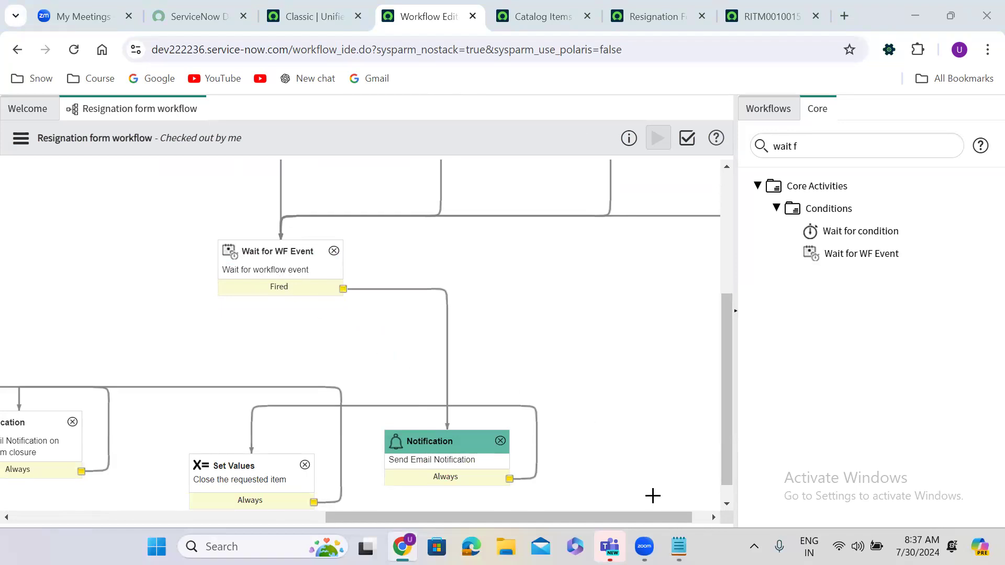
- Switch to Notepad, add the event name ritm.close.task below the workflow activity notes, and return to the browser
left_click(679, 547)
key("Return")
key("Return")
type("ritm.close.task")
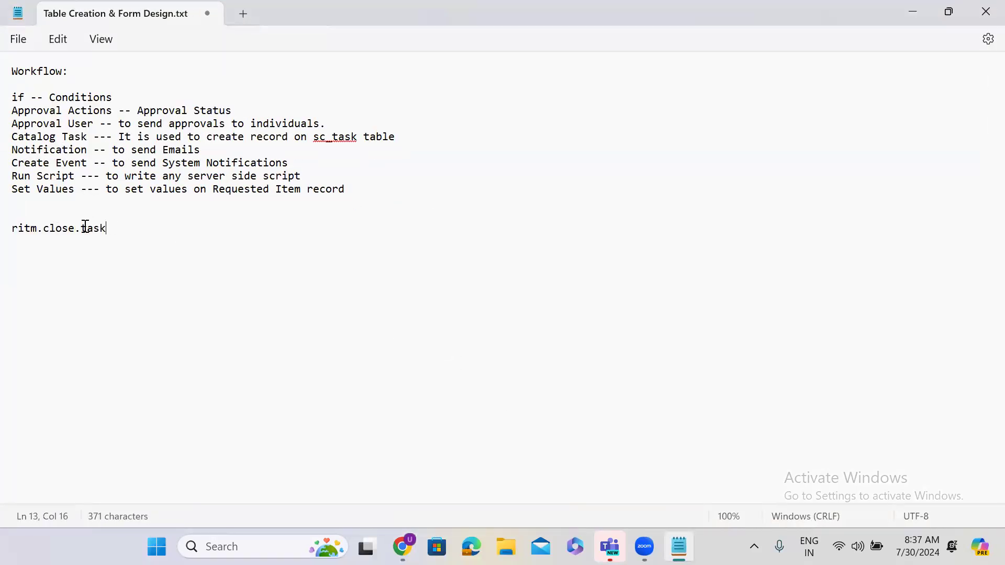
key("Return")
key("Return")
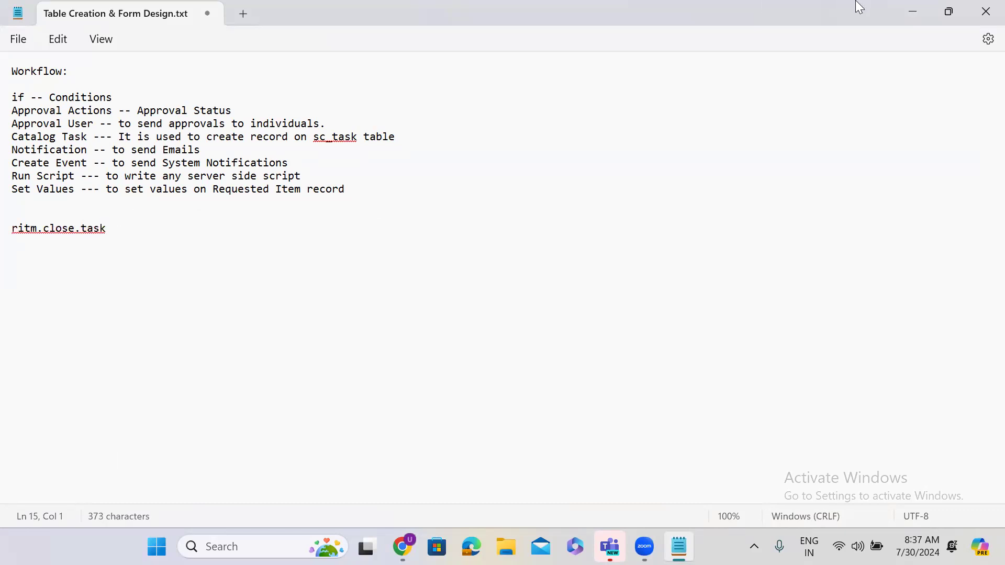
left_click(918, 10)
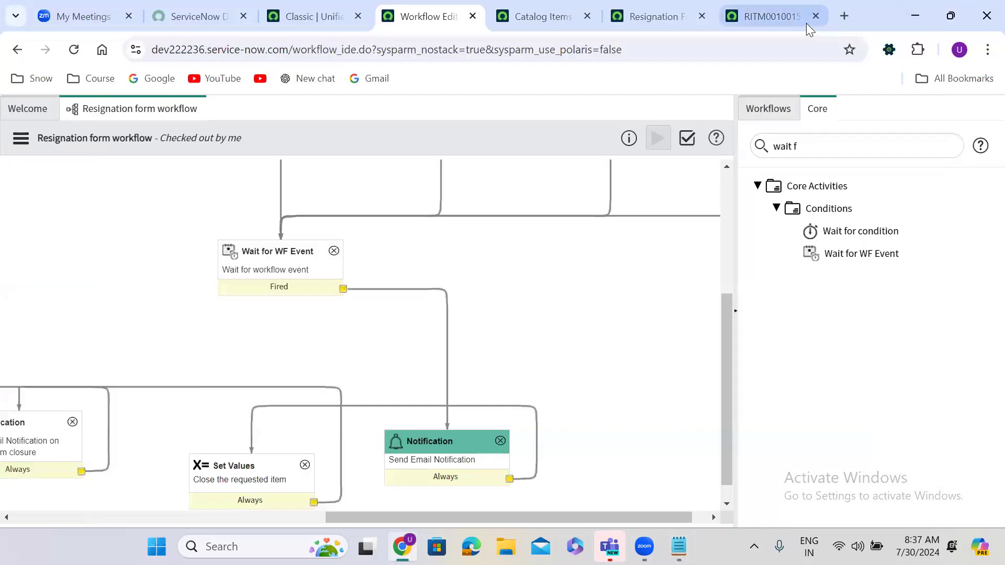
- Search Google in a new browser tab for "workflow().broadcast event servicenow"
left_click(843, 16)
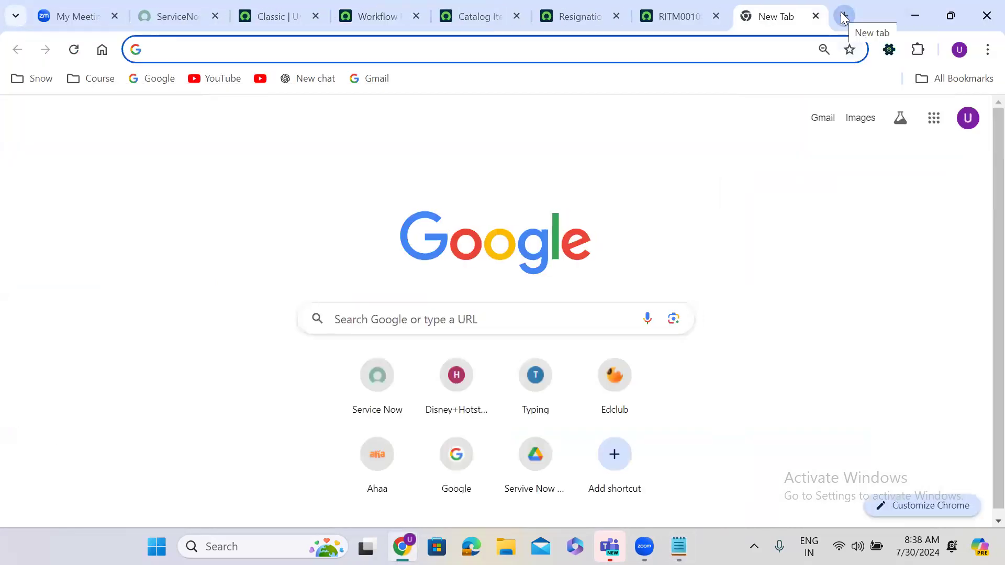
type("work")
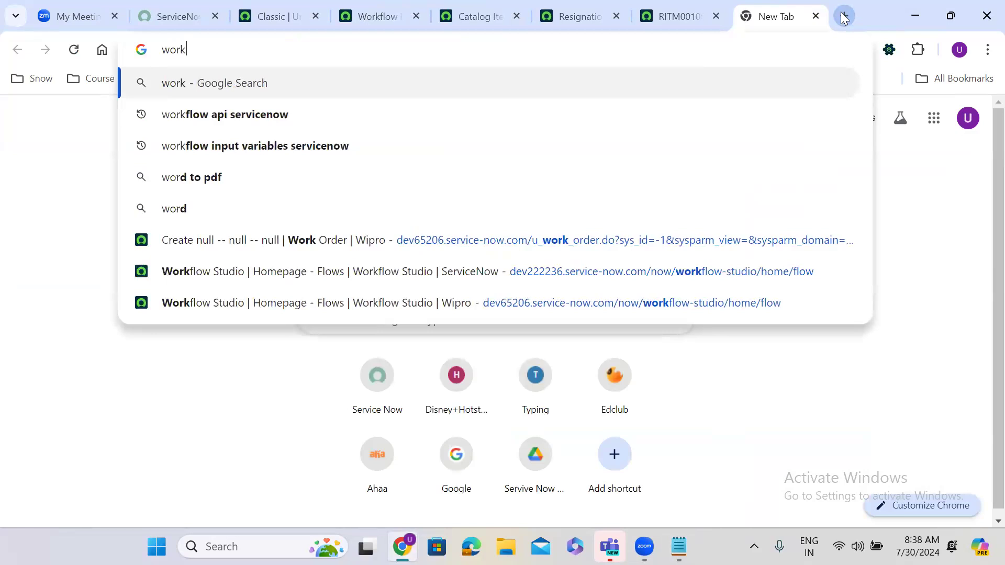
type("flow.b")
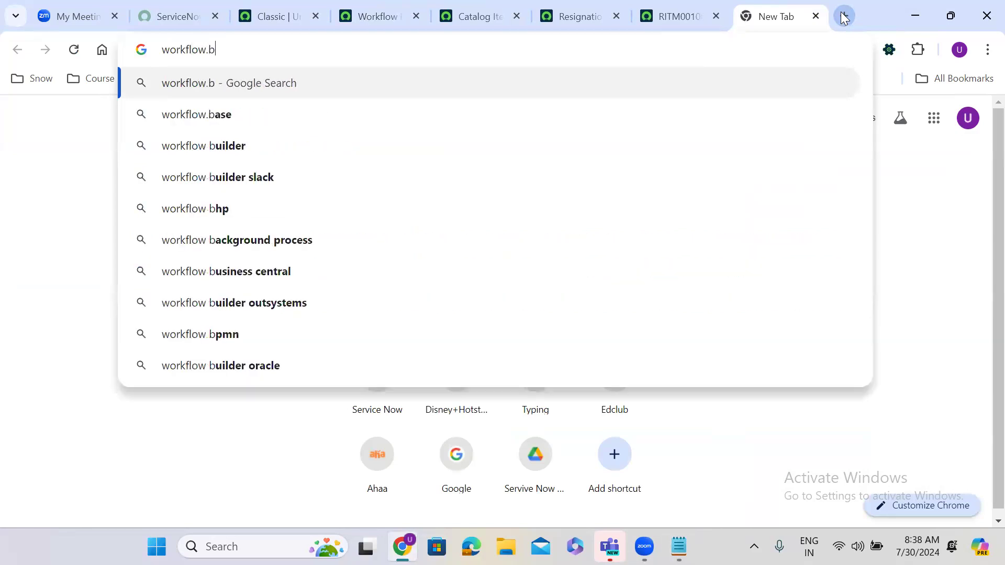
type("roadca")
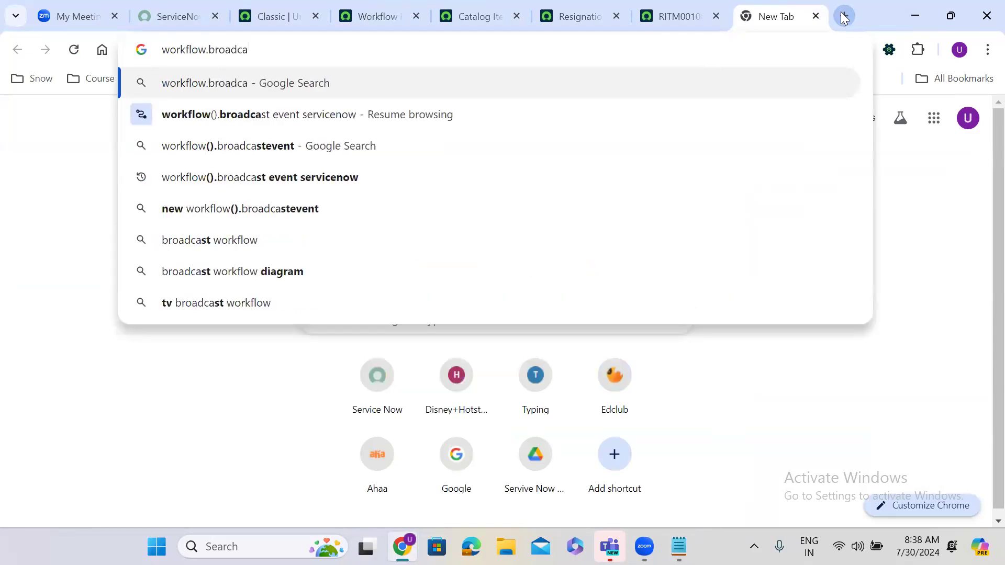
left_click(271, 181)
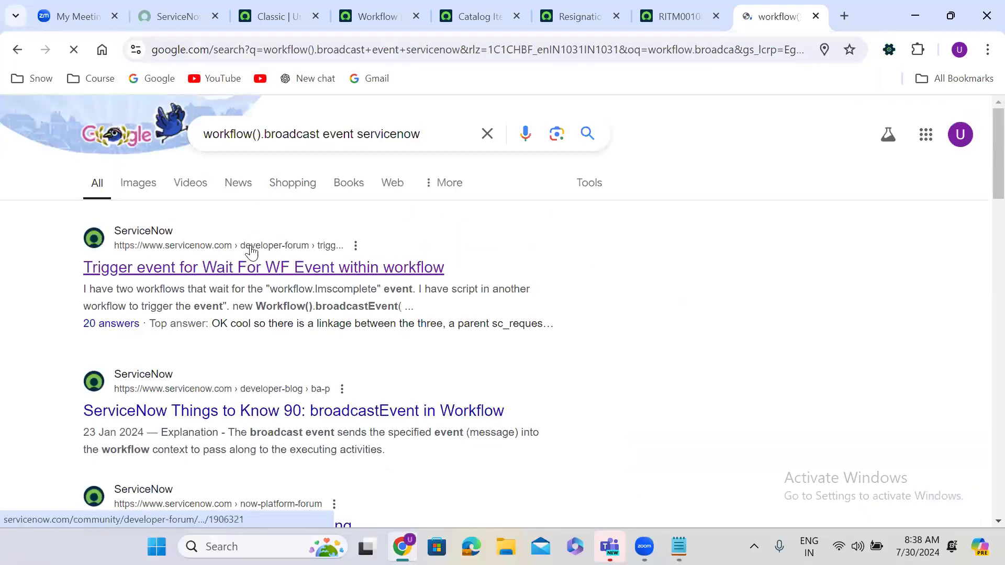
- Open the "Trigger event for Wait For WF Event within workflow" thread and copy the new Workflow().broadcastEvent line from the accepted solution
left_click(319, 269)
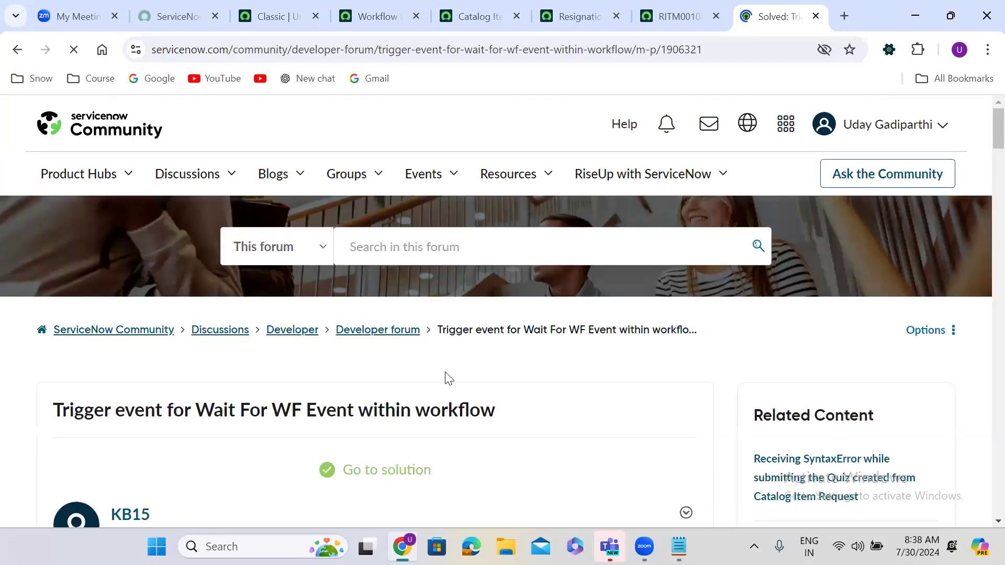
scroll(487, 373, "down", 9)
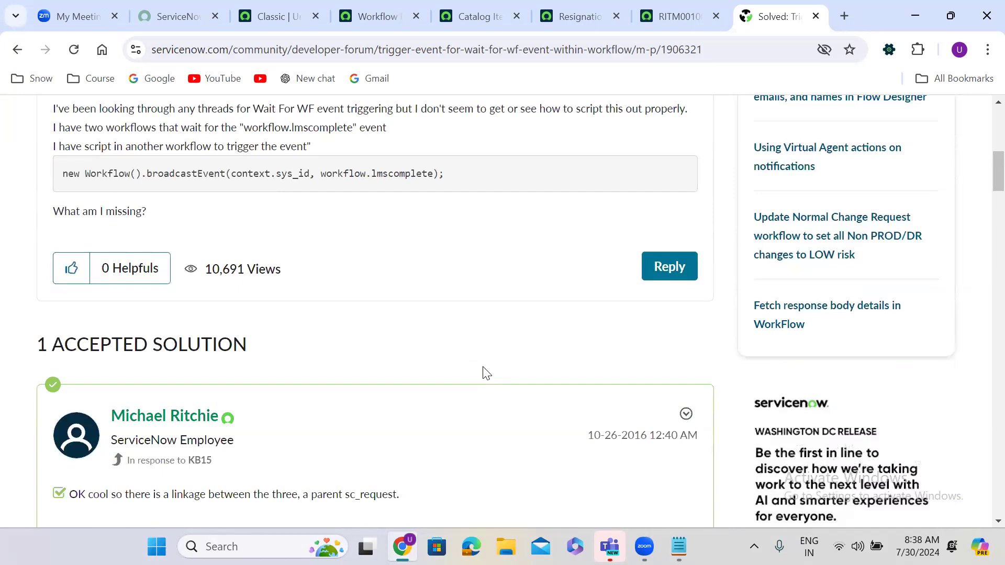
scroll(486, 373, "down", 8)
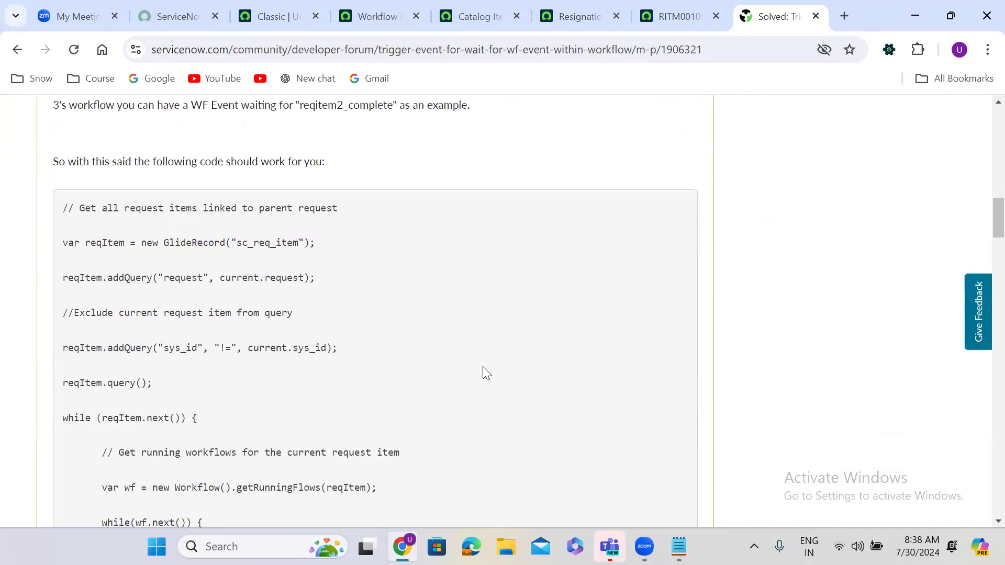
scroll(486, 373, "down", 7)
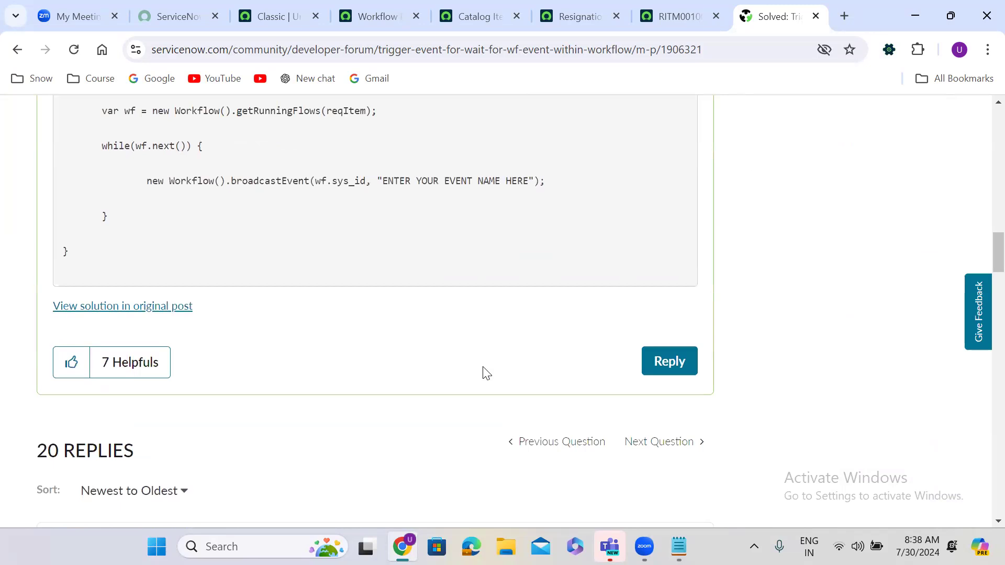
left_click_drag(144, 182, 559, 184)
key("ctrl+c")
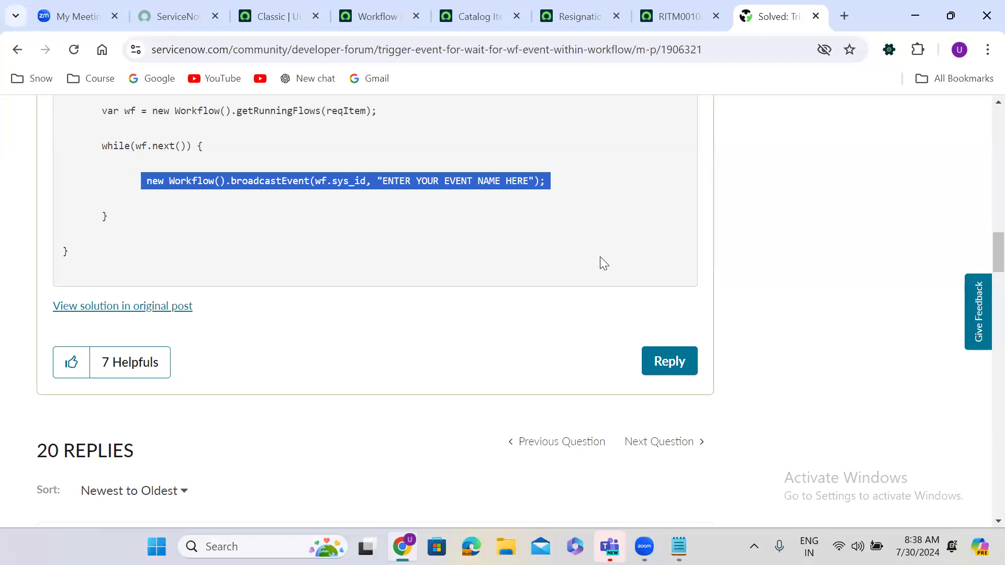
- Switch to Notepad and paste the copied broadcastEvent line below ritm.close.task in the workflow notes
left_click(679, 547)
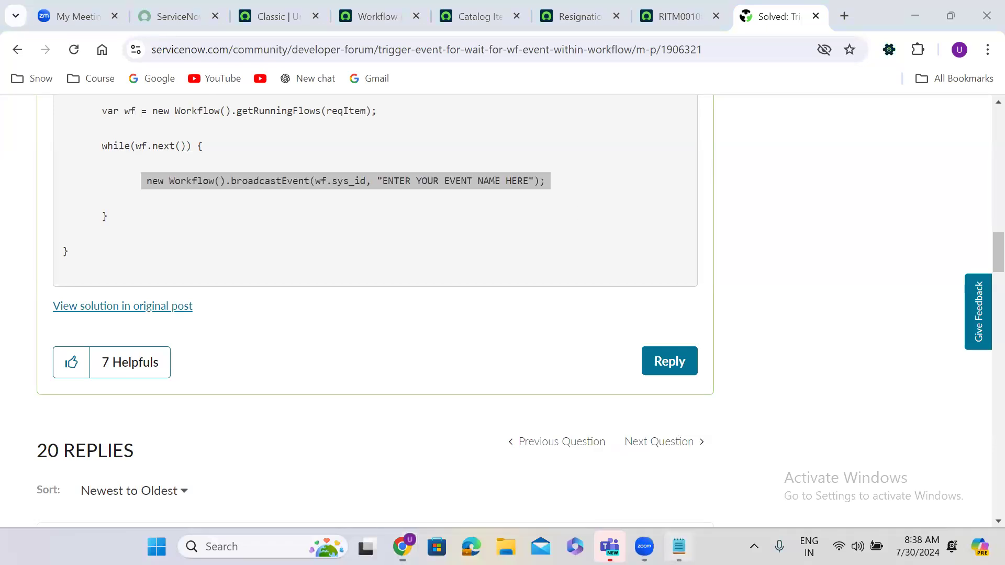
key("super+Up")
key("ctrl+v")
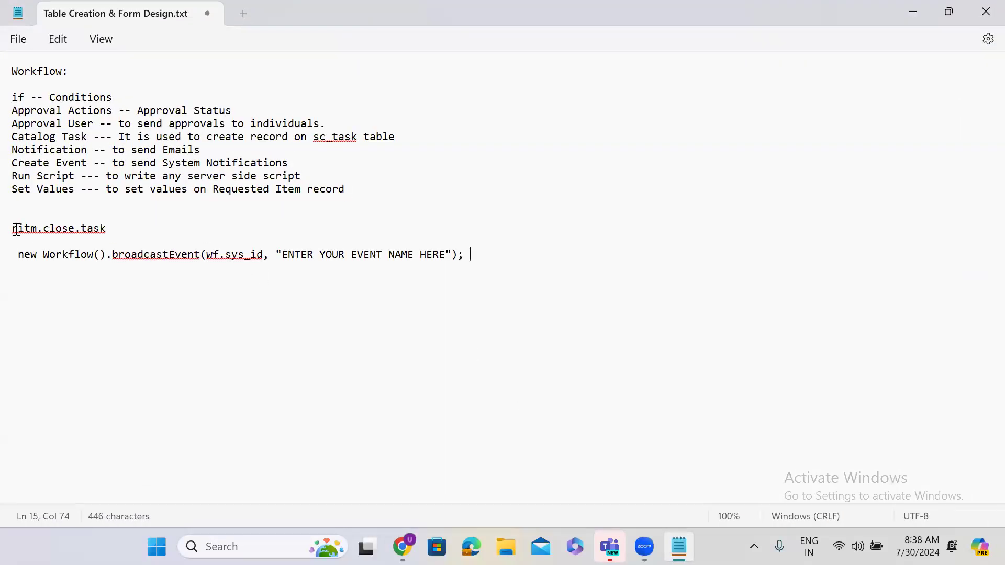
- Replace the placeholder event name in the broadcastEvent line with ritm.close.task, removing the extra line break and the leading space
left_click_drag(12, 229, 111, 231)
key("ctrl+c")
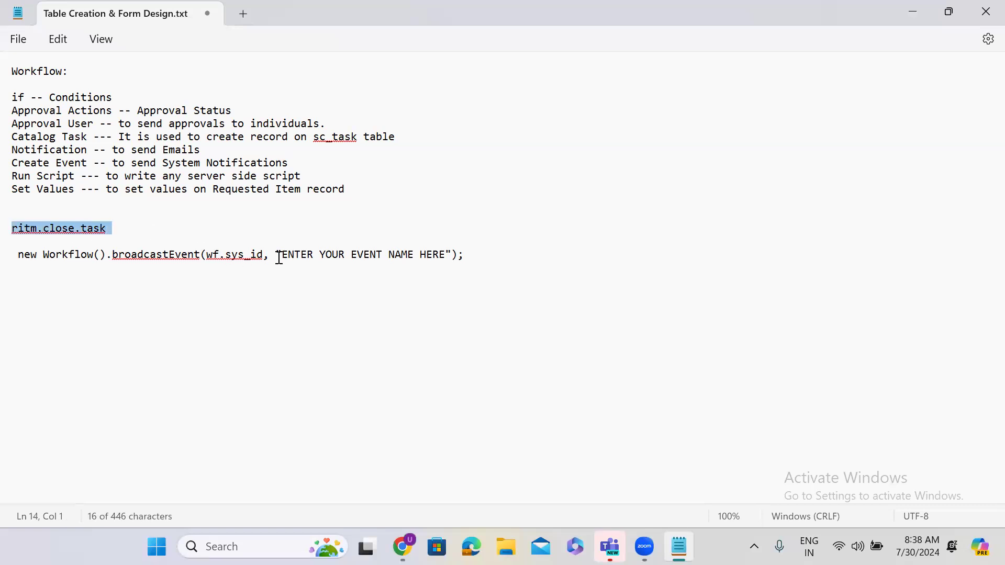
left_click_drag(283, 256, 449, 258)
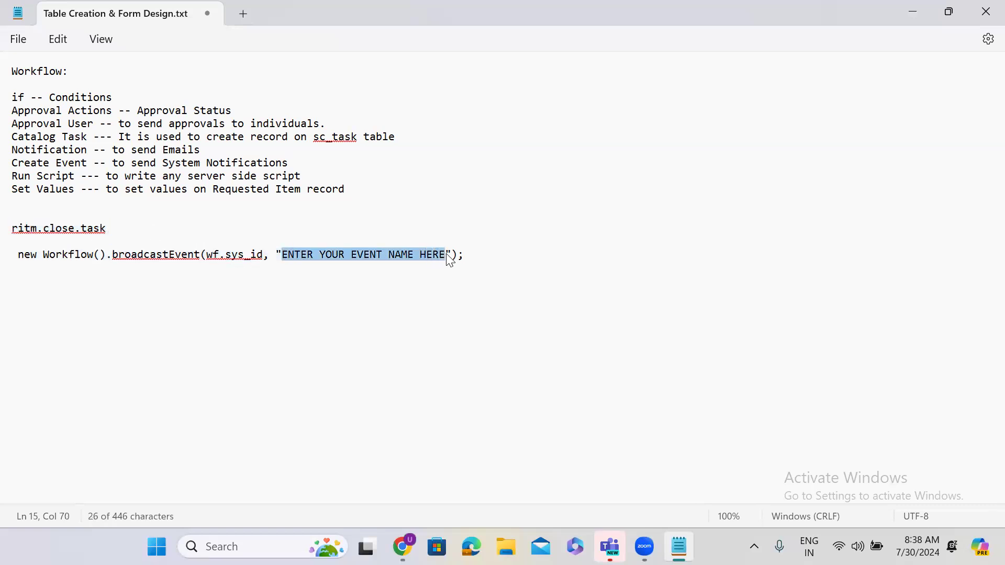
key("ctrl+v")
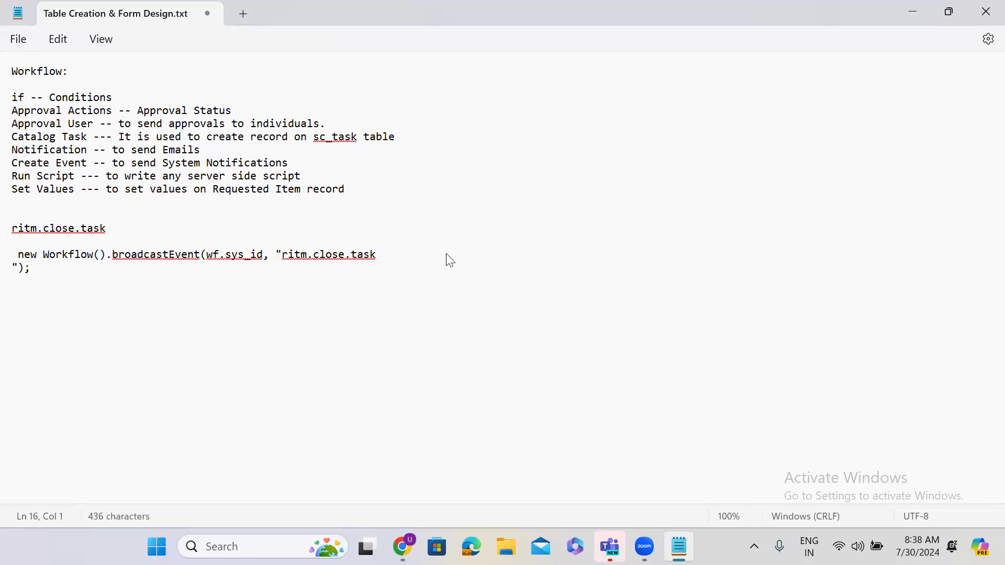
key("BackSpace")
left_click(19, 258)
key("BackSpace")
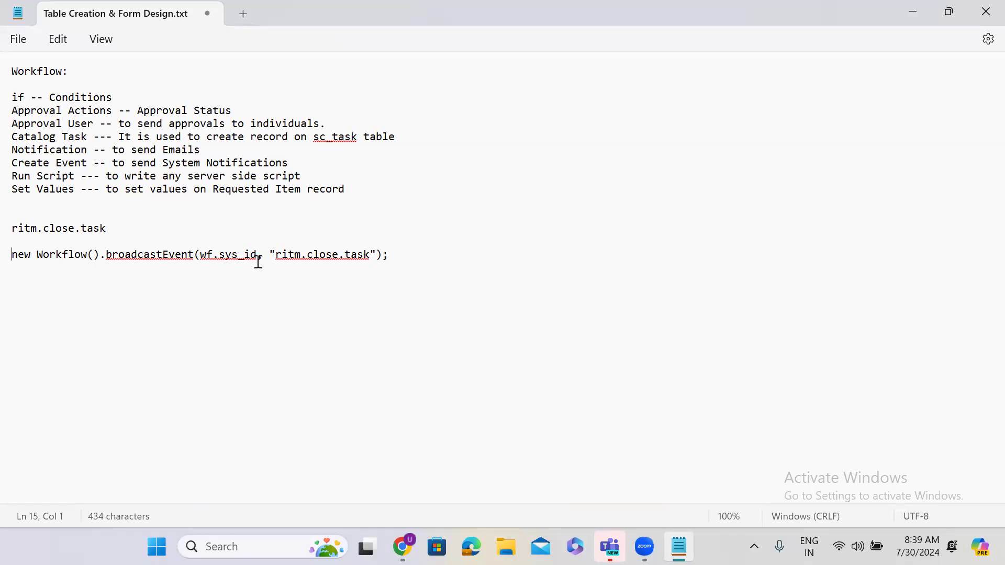
- Return to the requested item in ServiceNow and open its Resignation Form catalog item record
left_click(913, 12)
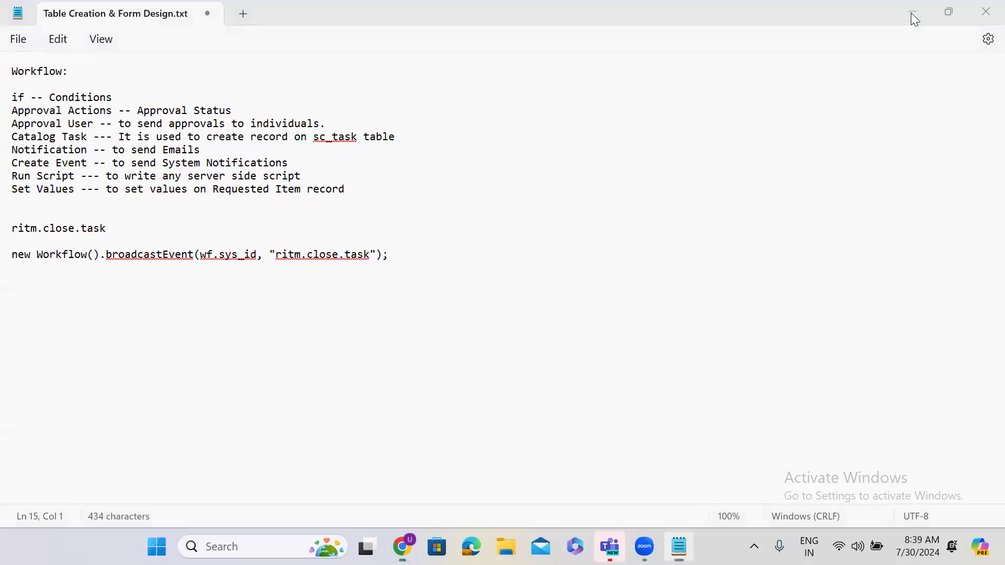
left_click(664, 15)
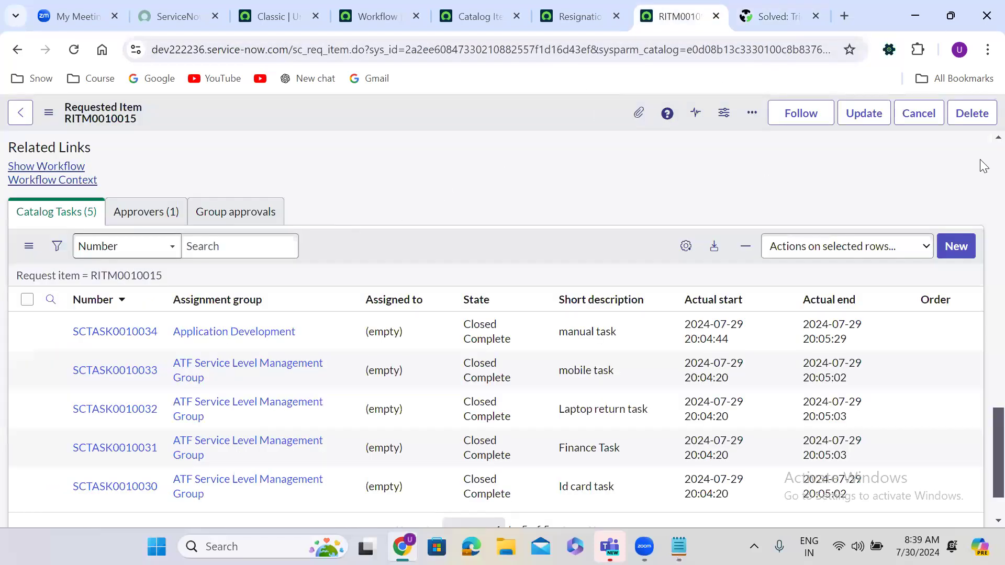
scroll(980, 159, "up", 15)
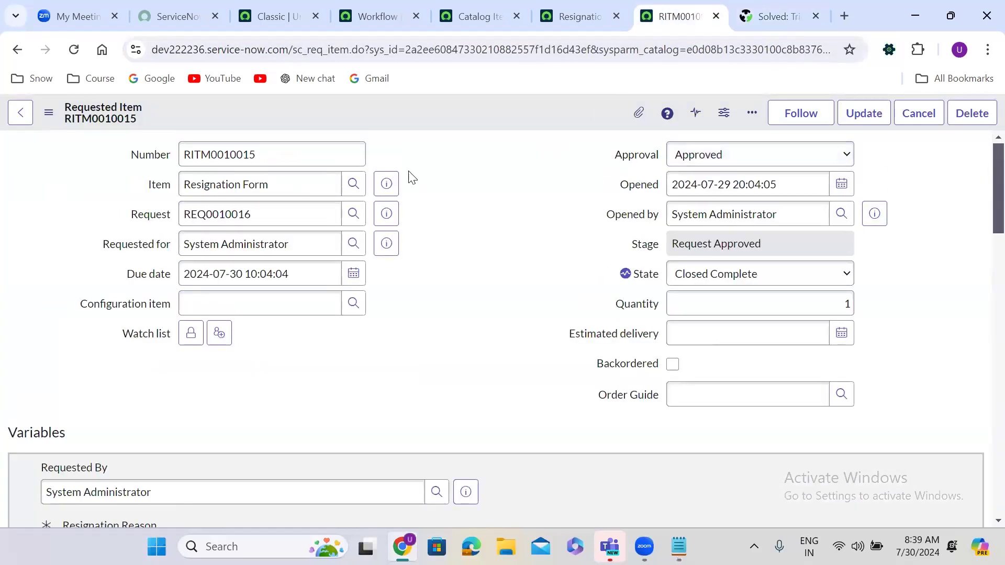
left_click(386, 183)
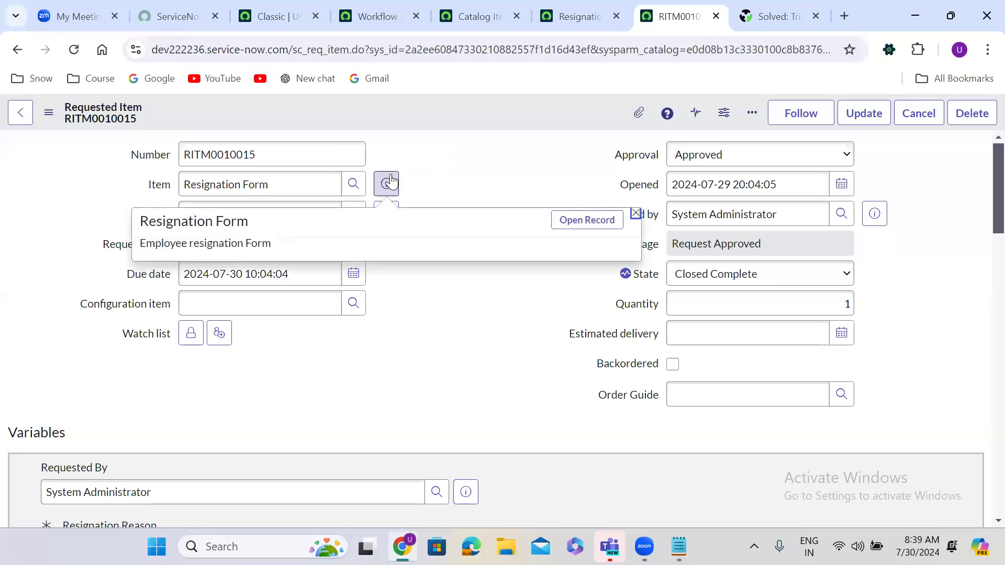
left_click(579, 221)
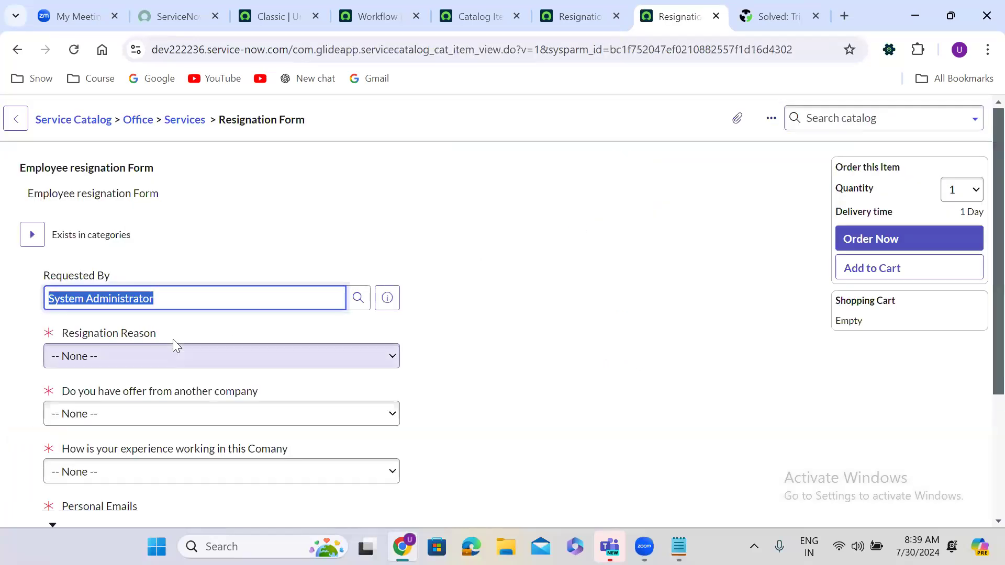
- Set the resignation reason to Better oppertunity, the offer from another company to Yes and the working experience to Great
left_click(144, 356)
left_click(141, 389)
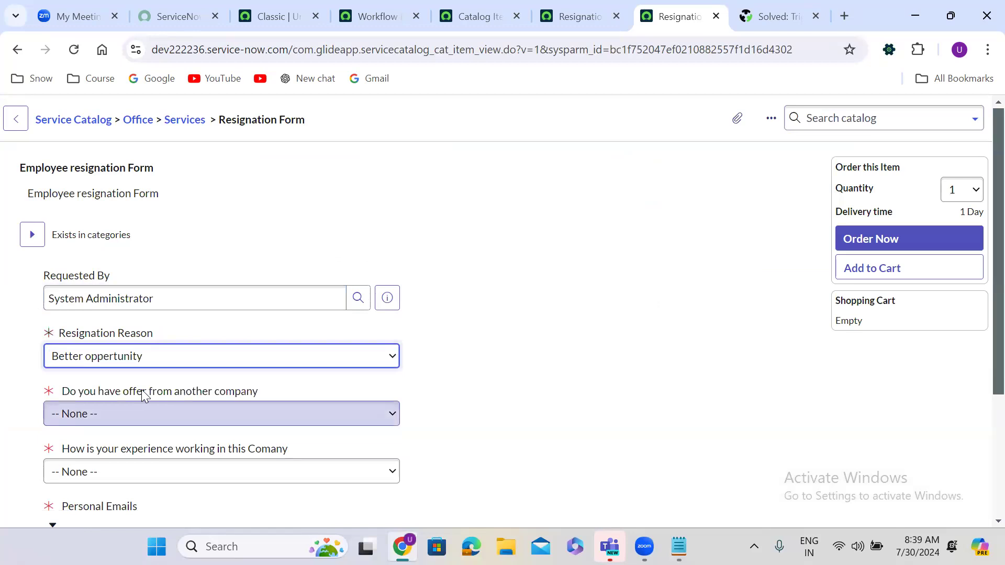
left_click(134, 419)
left_click(129, 445)
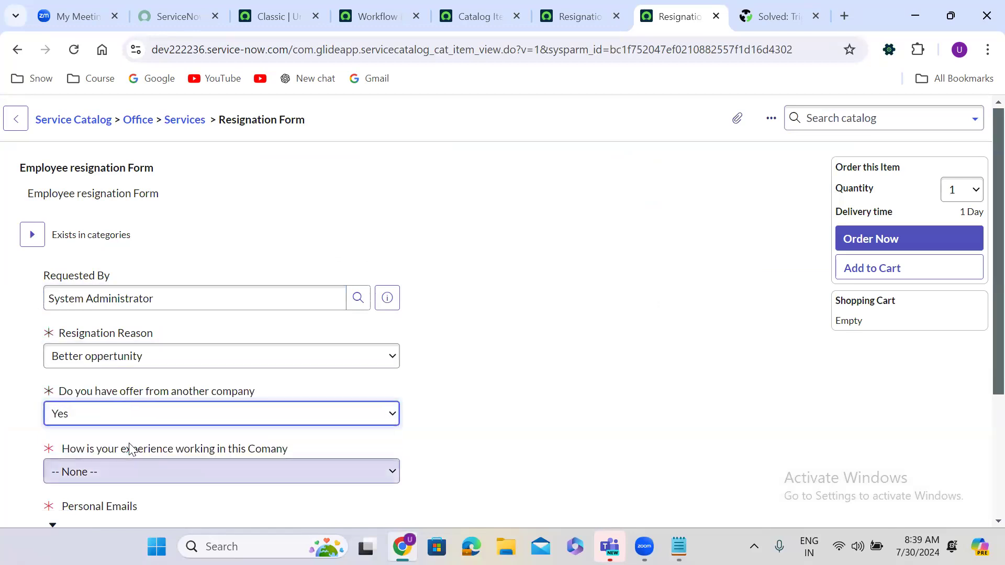
left_click(230, 472)
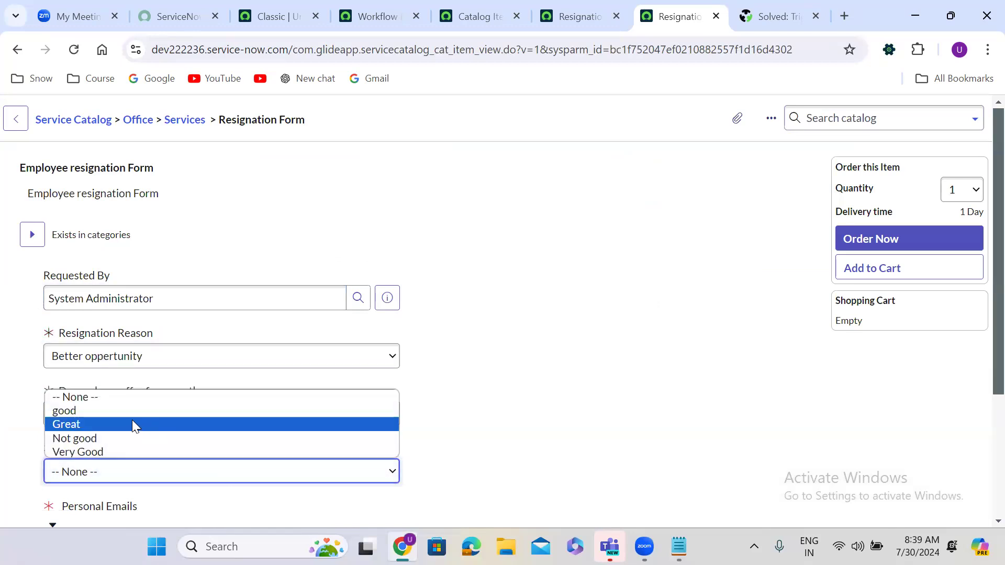
left_click(131, 420)
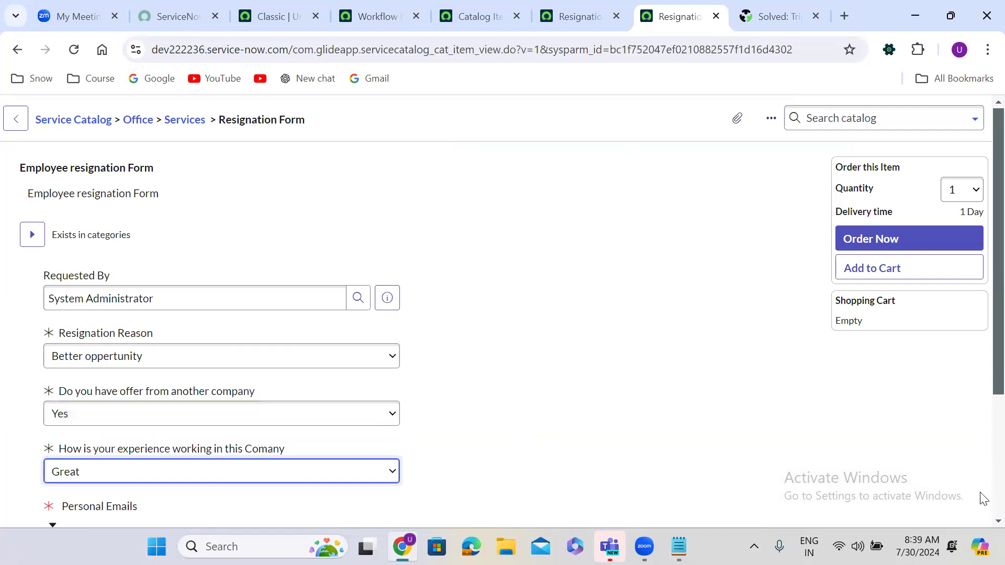
- Fill in the personal emails using the comma-separated example addresses, and attach incident.xlsx as the resignation email
scroll(983, 495, "down", 3)
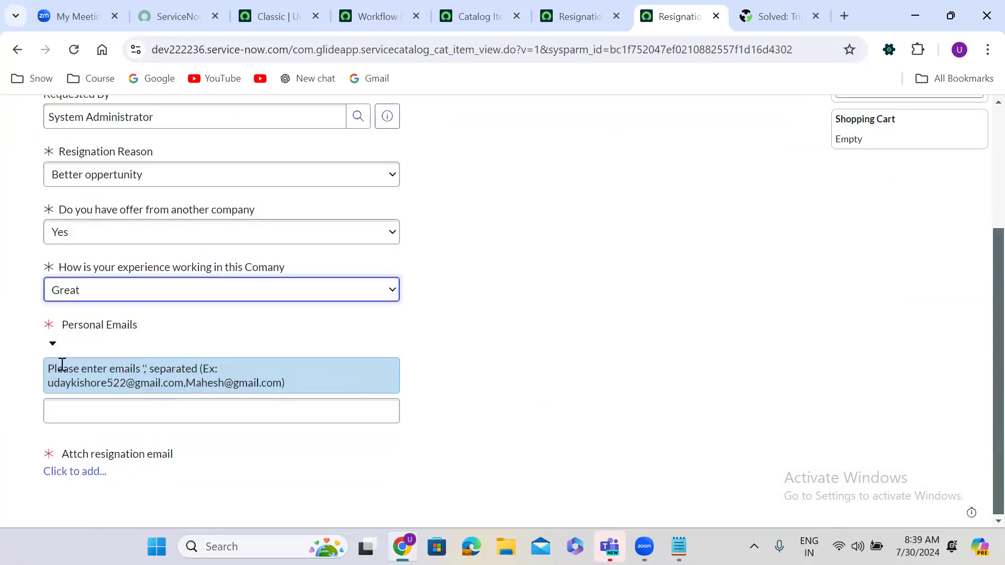
left_click_drag(50, 383, 264, 391)
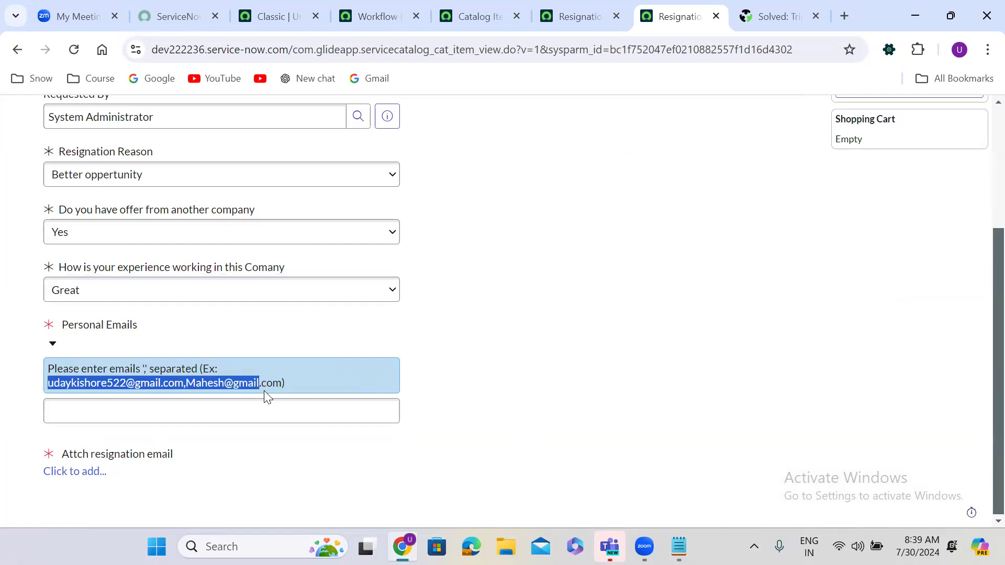
left_click(193, 417)
key("ctrl+v")
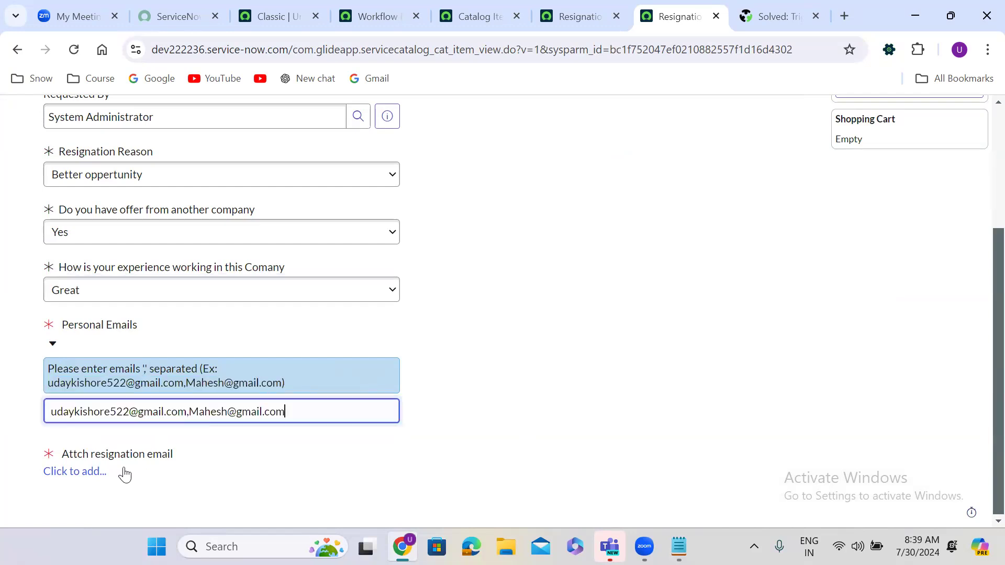
left_click(85, 476)
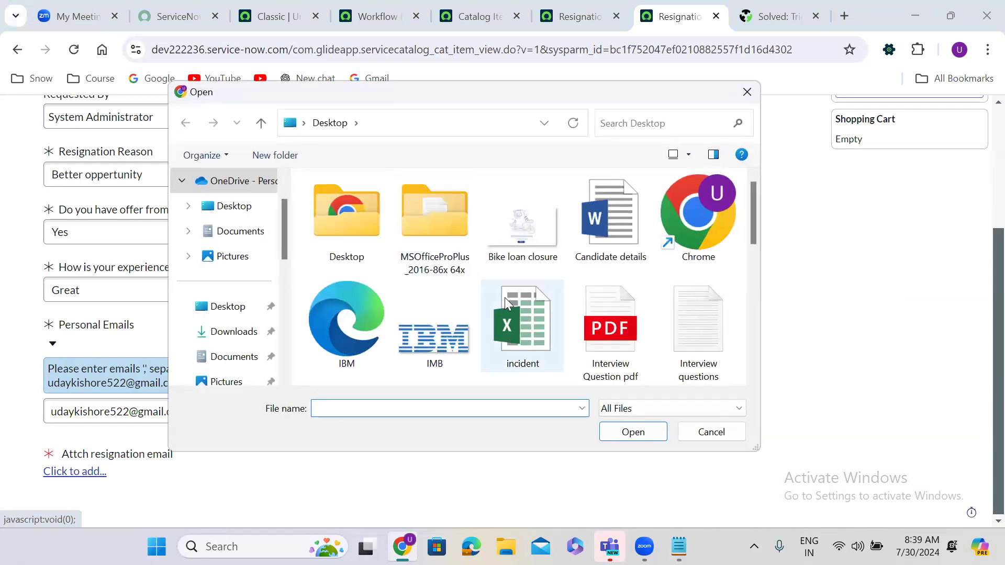
left_click(505, 298)
left_click(636, 434)
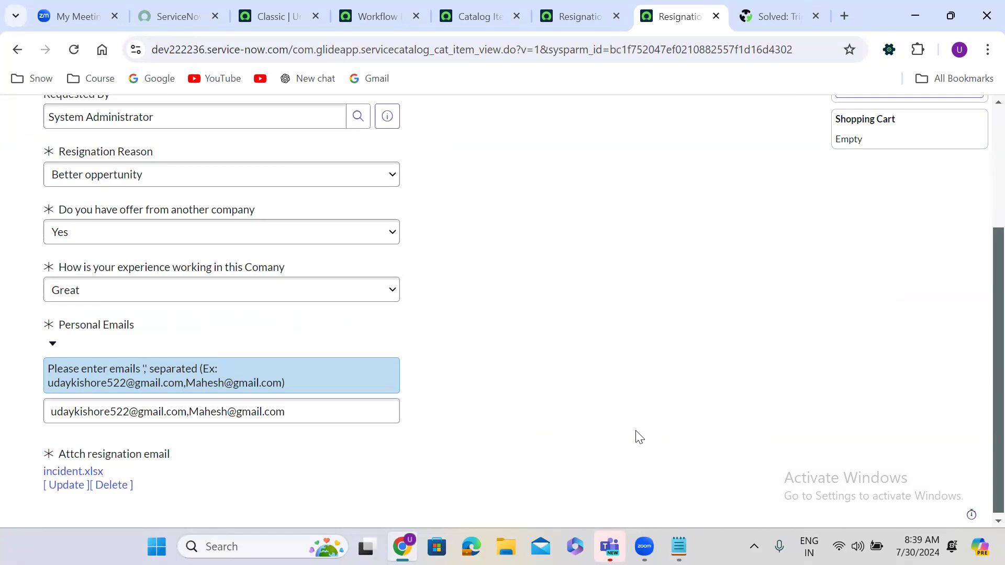
- Order the Employee resignation Form and open its requested item from the order status page
scroll(983, 124, "up", 2)
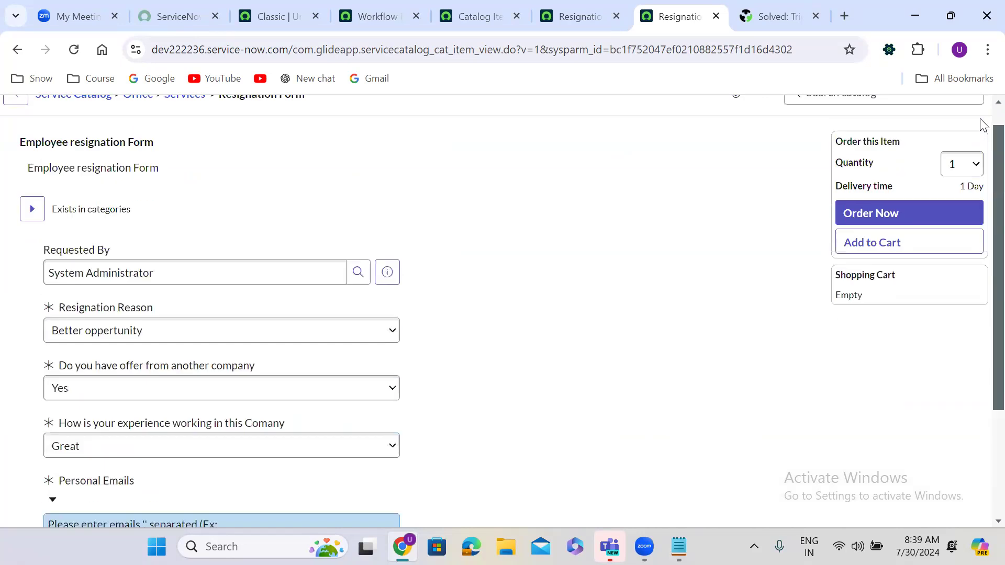
scroll(983, 124, "up", 1)
left_click(879, 240)
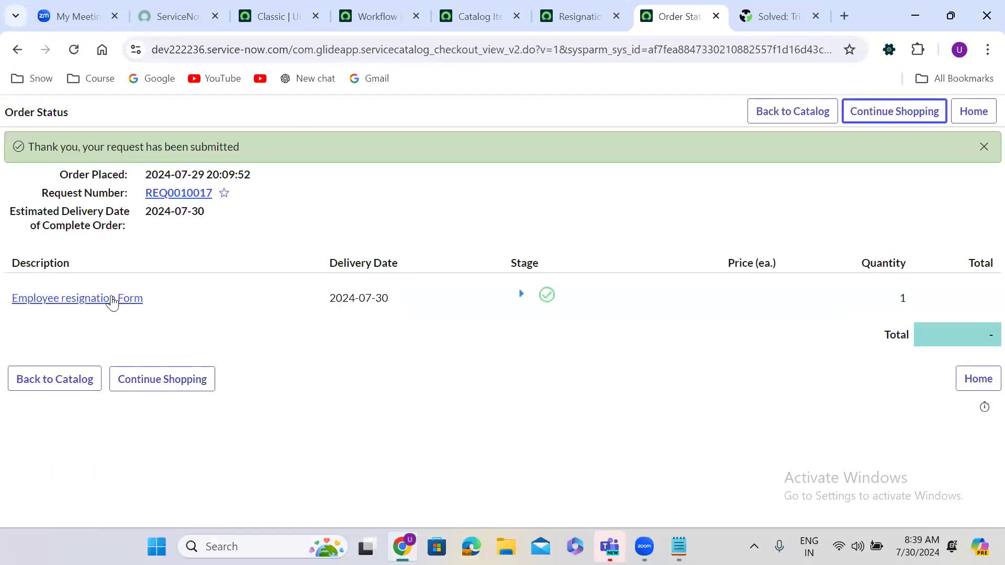
left_click(108, 300)
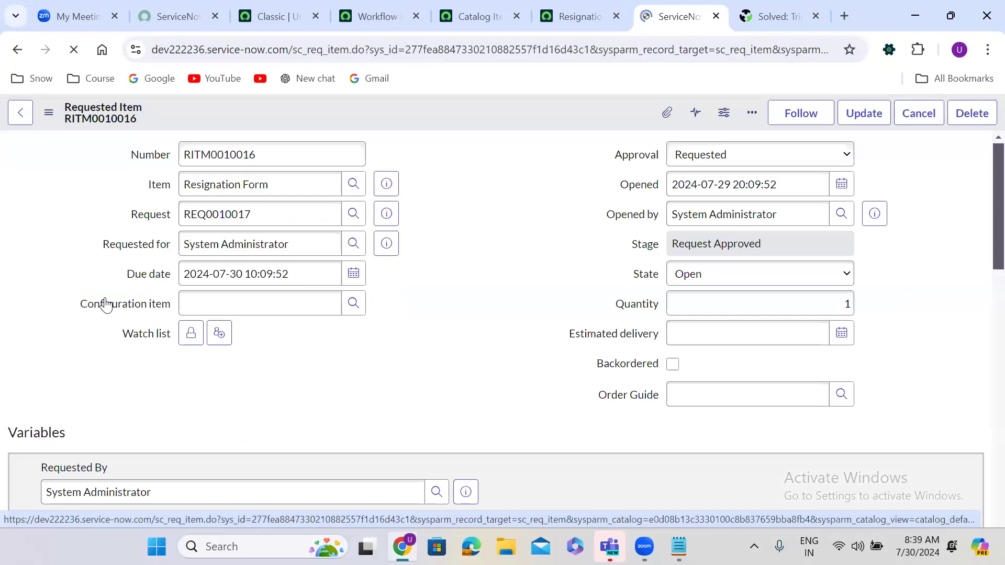
- Approve the pending approval in the new requested item's approvers list
left_click(440, 325)
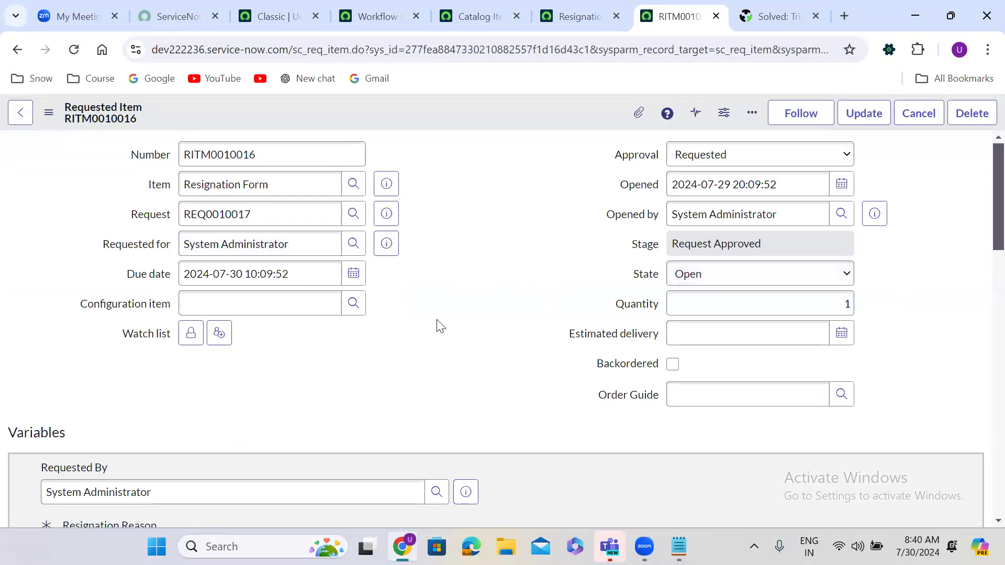
scroll(440, 325, "down", 15)
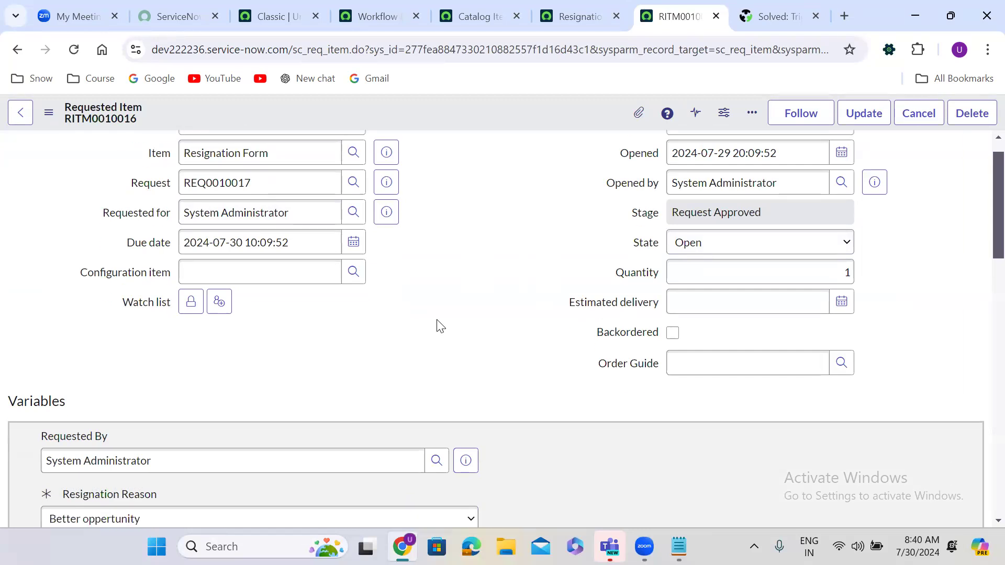
scroll(438, 326, "down", 3)
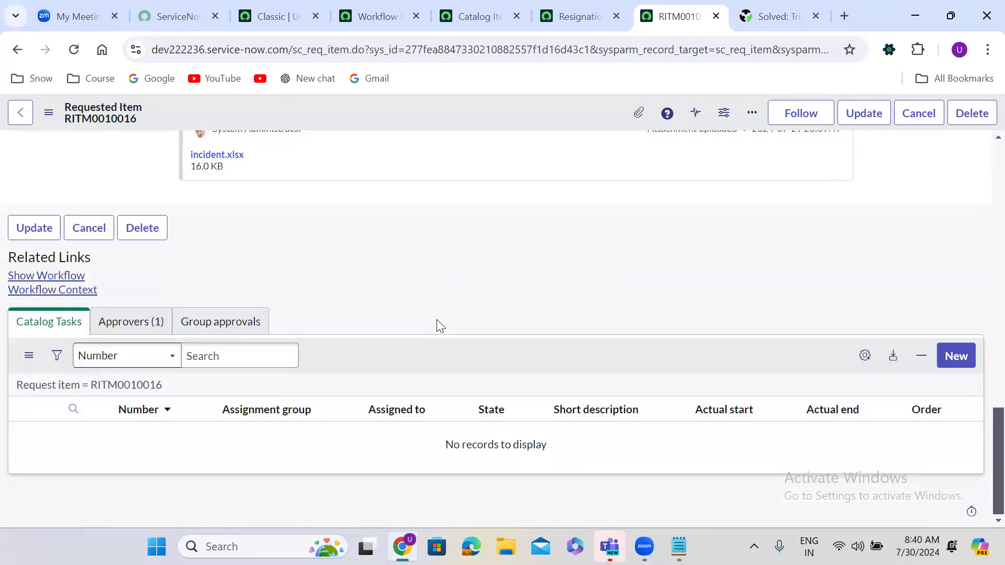
left_click(109, 324)
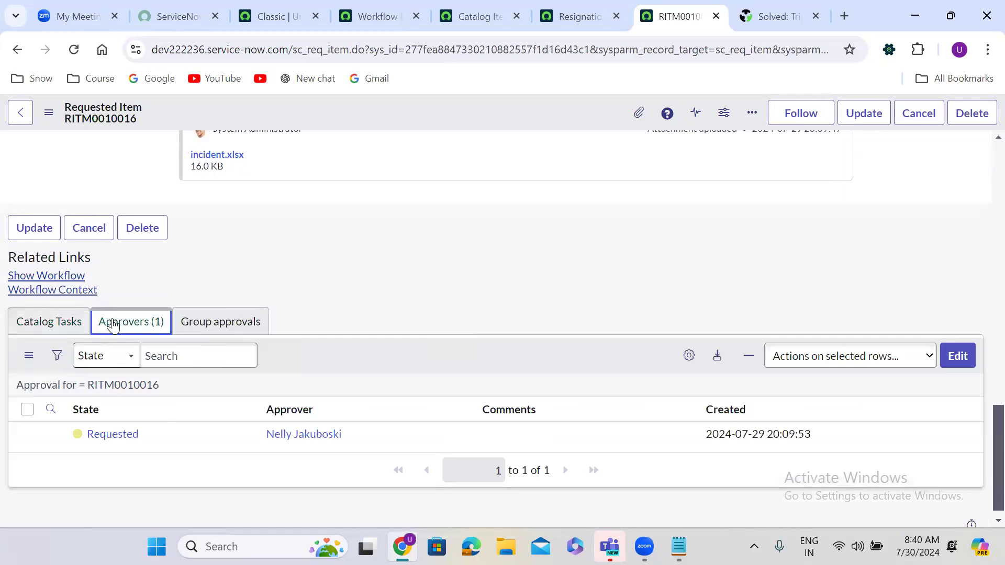
right_click(154, 436)
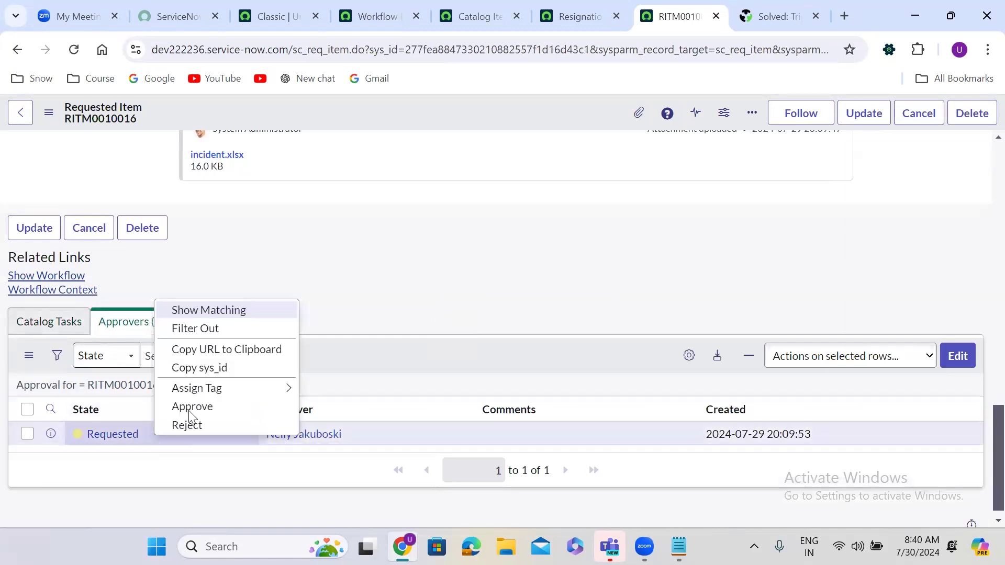
left_click(218, 408)
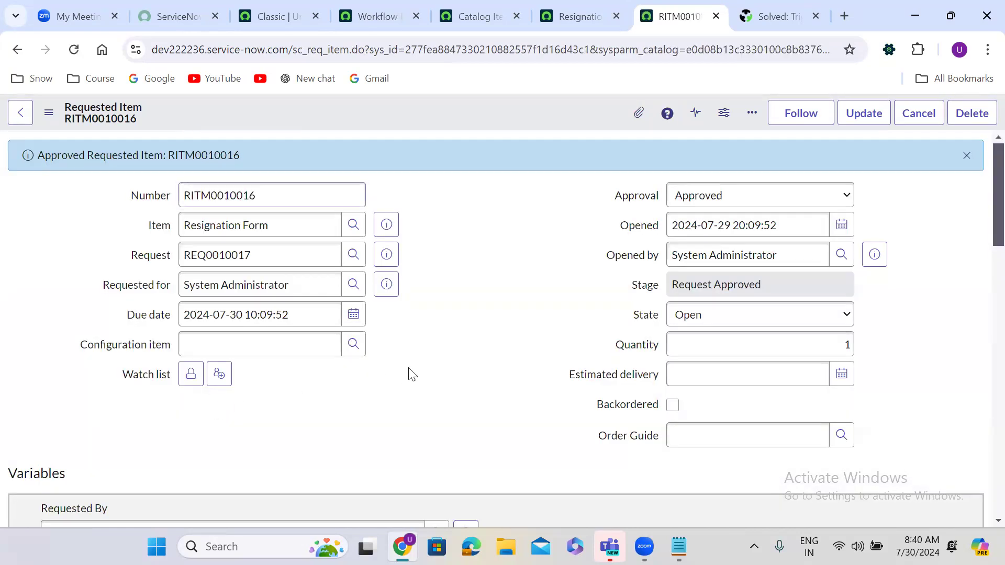
- Add a catalog task to the requested item with Application Development as its assignment group and submit it
scroll(412, 373, "down", 15)
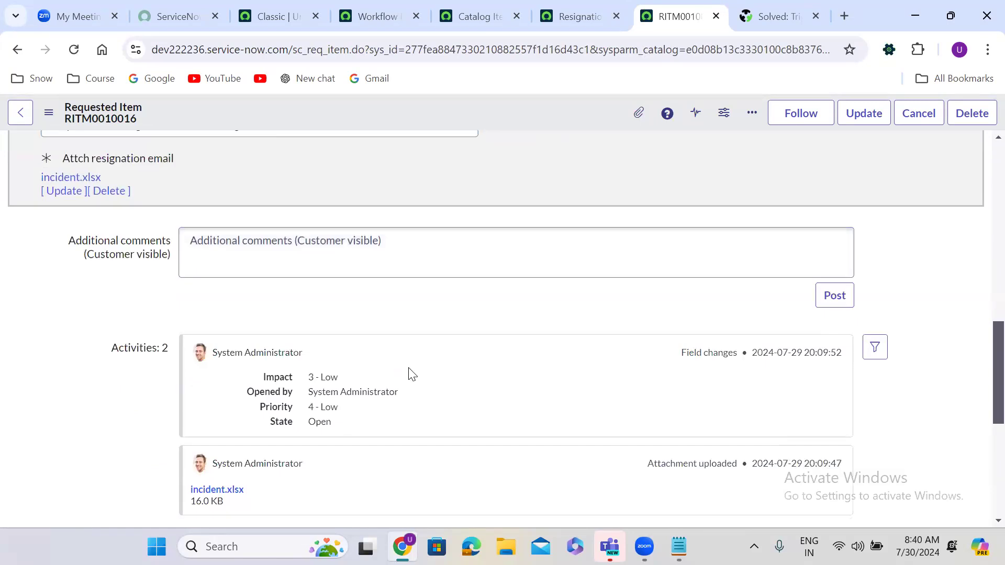
scroll(410, 371, "down", 6)
left_click(77, 314)
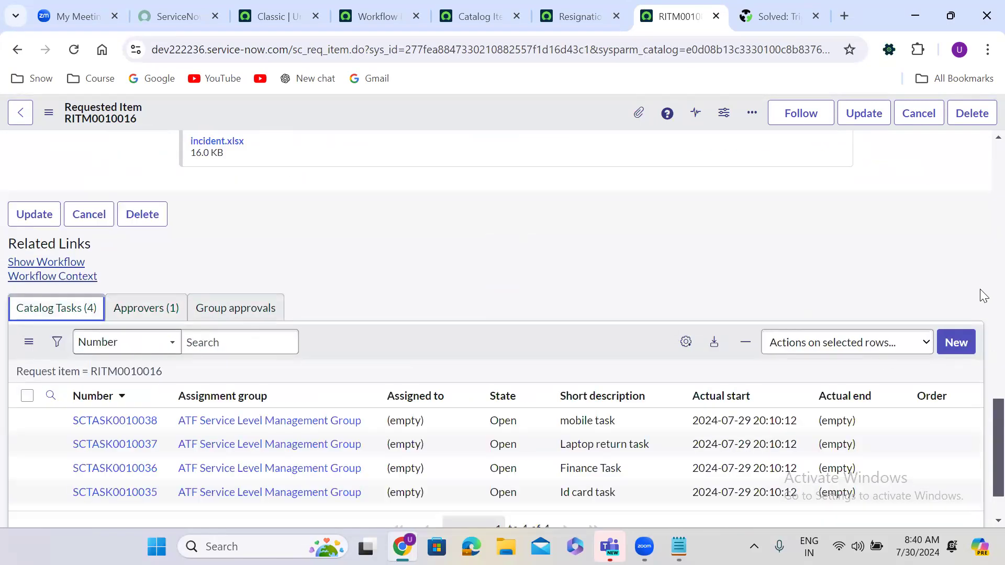
left_click(958, 342)
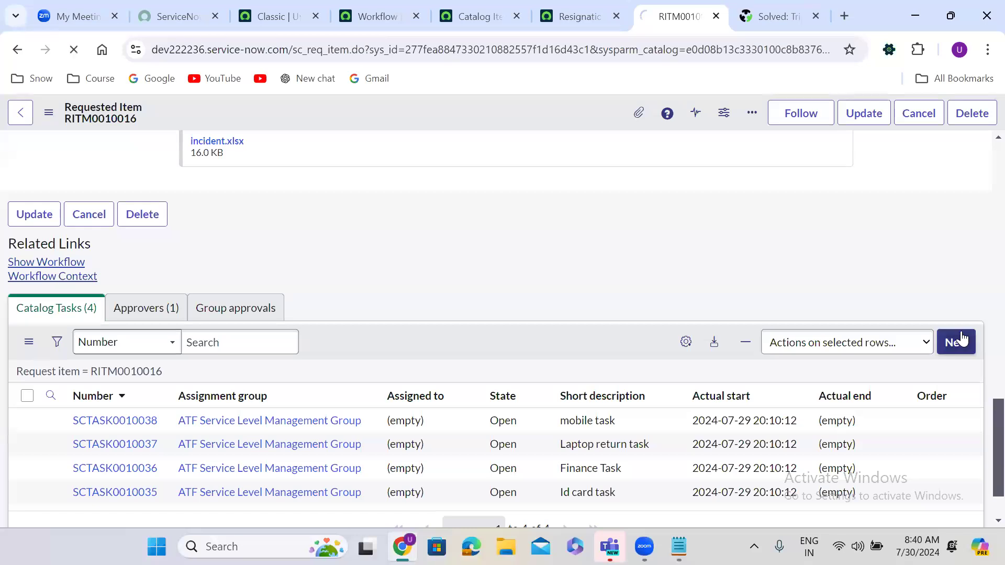
left_click(696, 310)
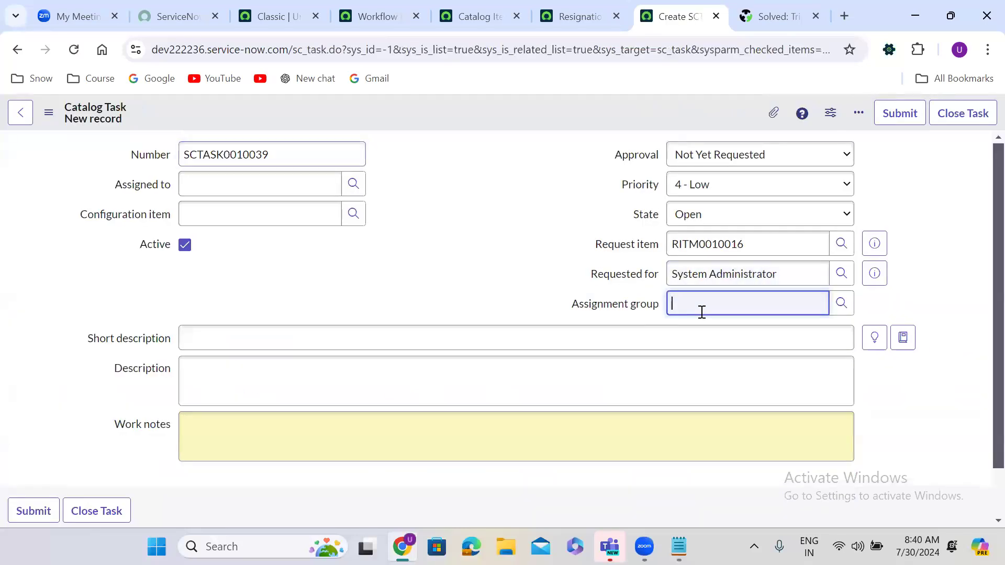
type("app")
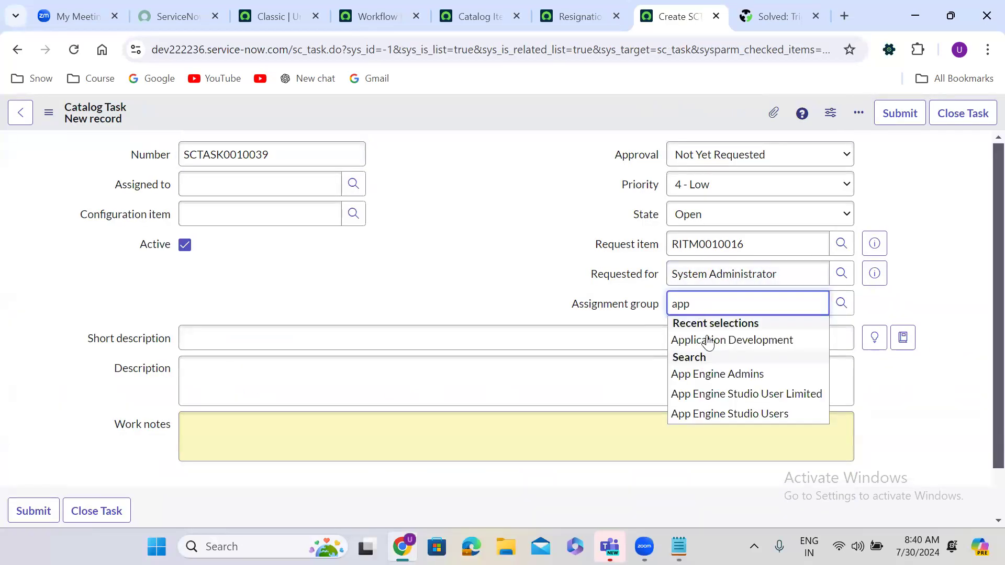
left_click(730, 347)
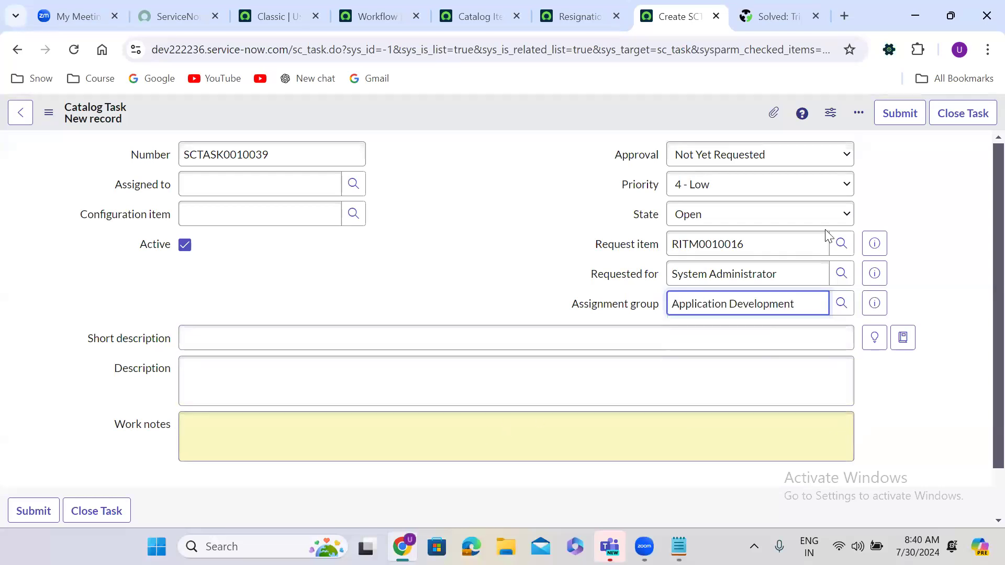
left_click(921, 120)
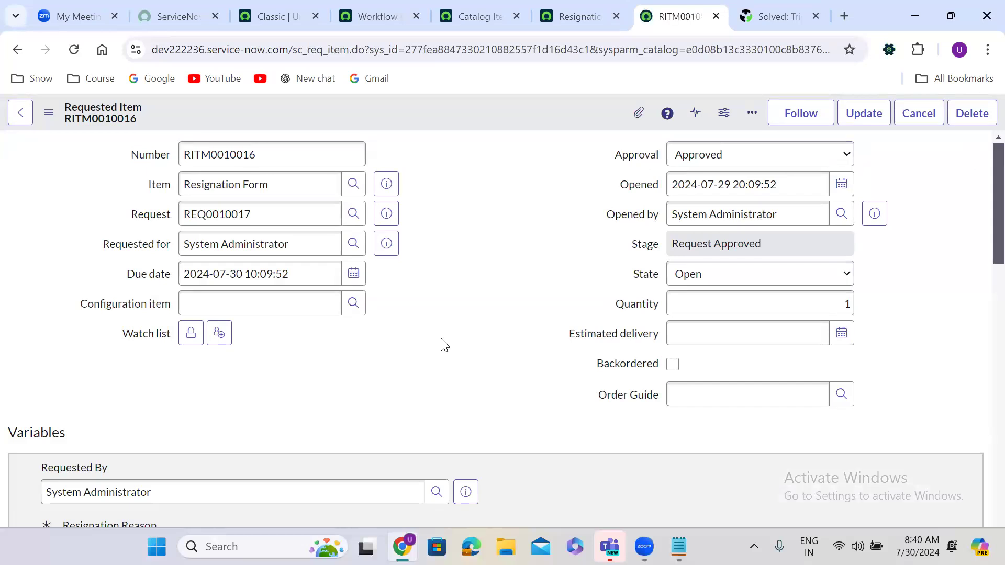
- Set the state of the new Application Development task and the mobile, laptop return and ID card tasks to Closed Complete
scroll(444, 344, "down", 1)
scroll(441, 339, "down", 15)
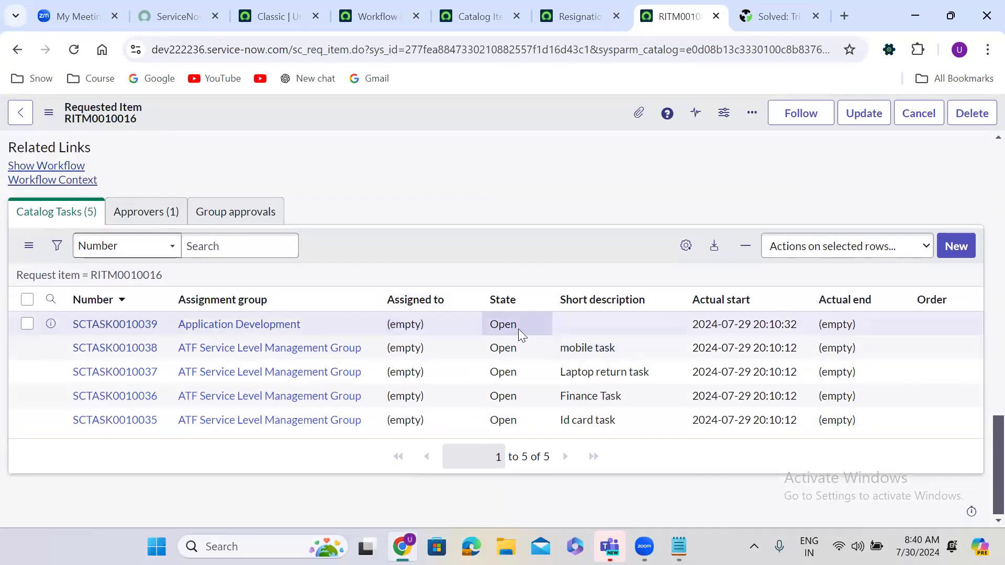
left_click_drag(519, 329, 526, 420)
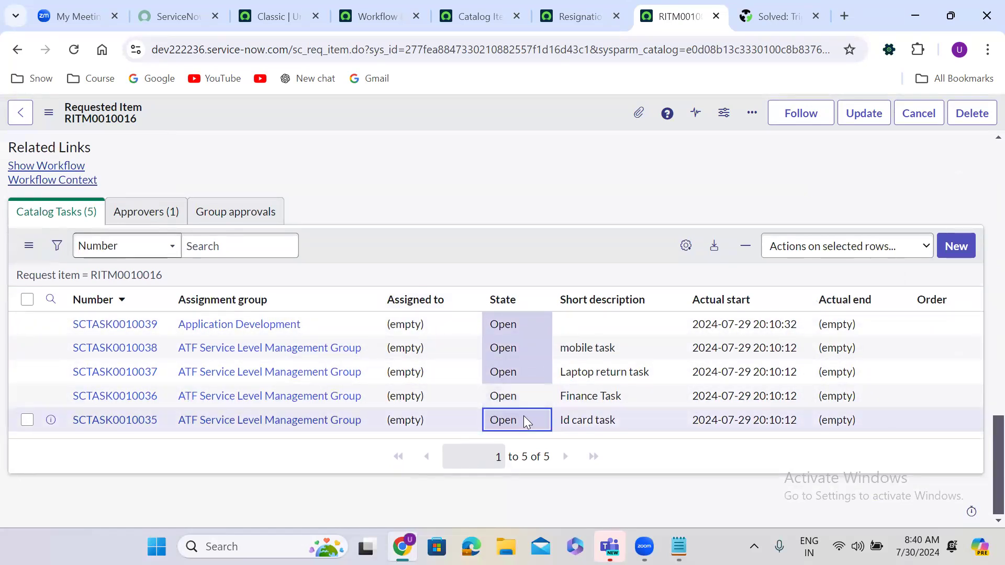
double_click(524, 415)
left_click(526, 426)
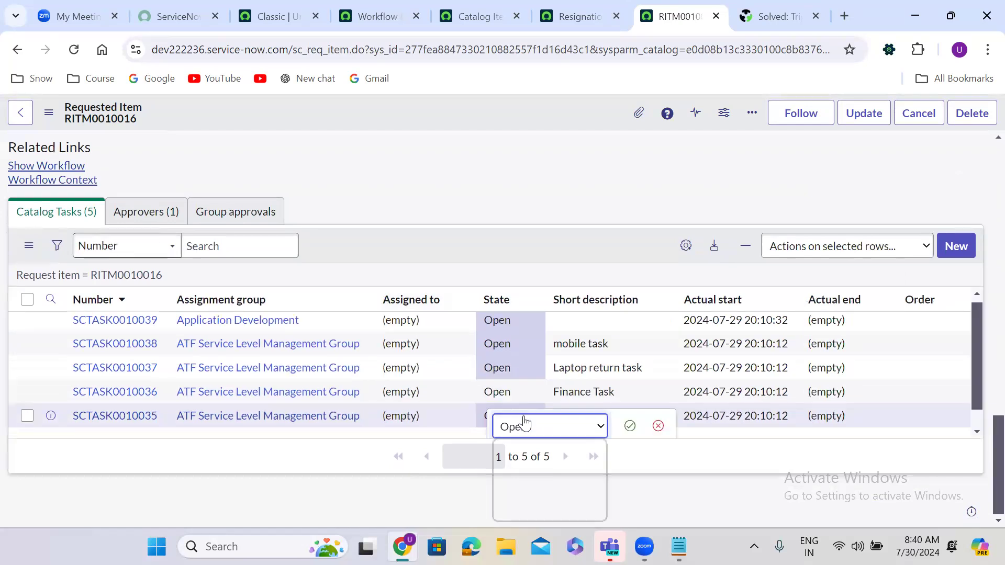
left_click(545, 487)
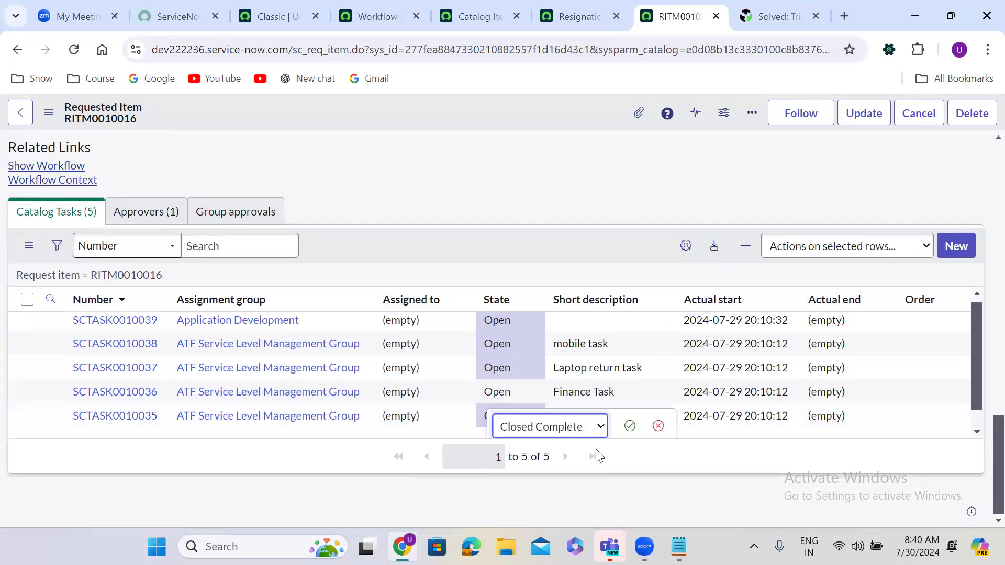
left_click(630, 426)
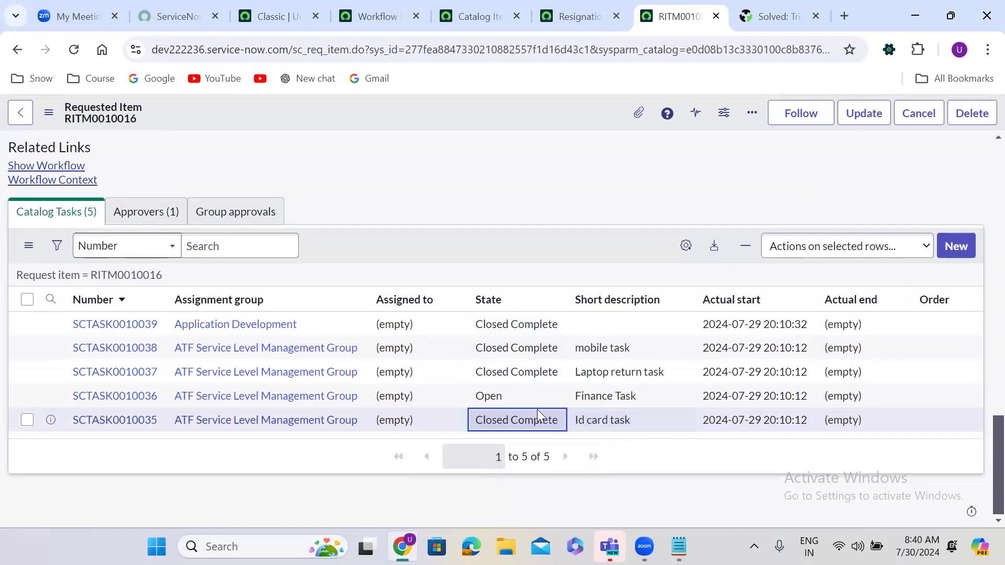
- Set the Finance Task's state to Closed Complete
left_click(518, 398)
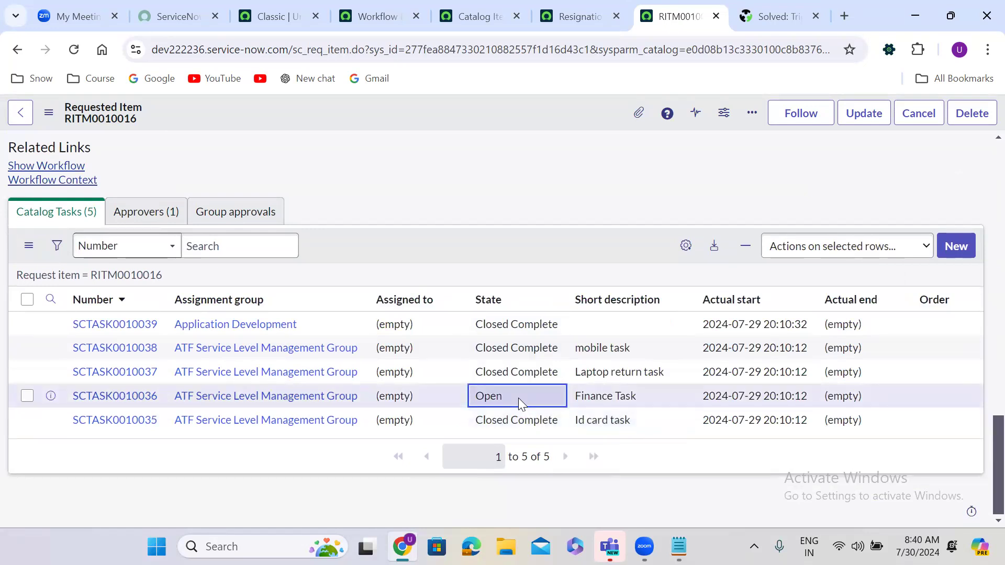
left_click(521, 403)
left_click(518, 405)
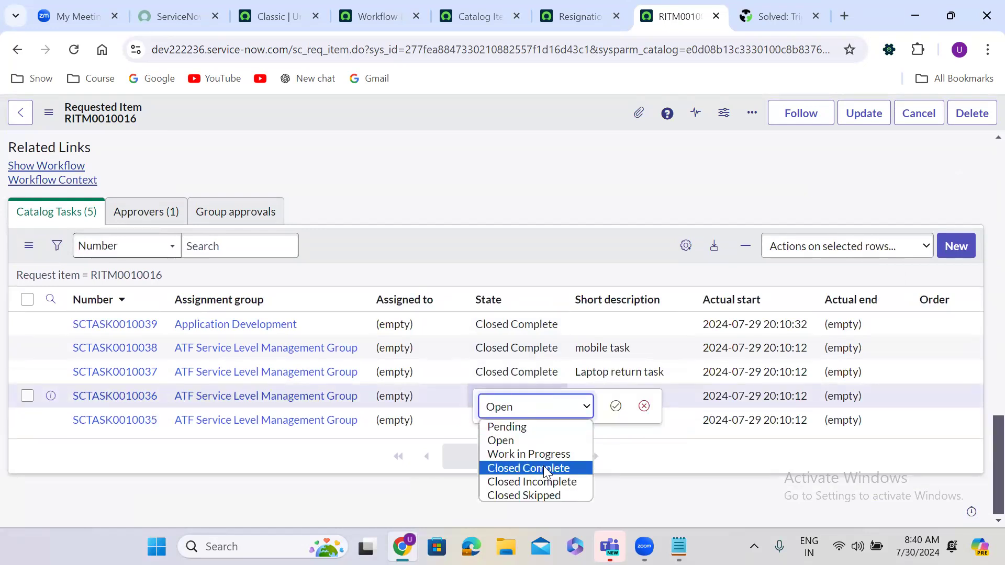
left_click(543, 466)
left_click(615, 406)
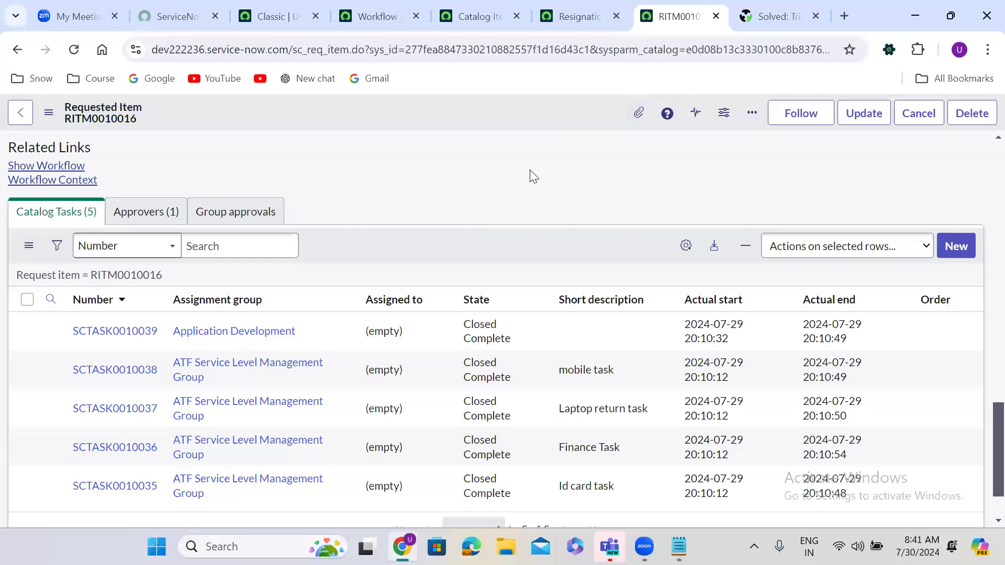
- Check the requested item's stage and state, then examine its workflow's progress through the catalog tasks and the Wait for WF Event activity
scroll(530, 170, "up", 1)
scroll(530, 170, "up", 15)
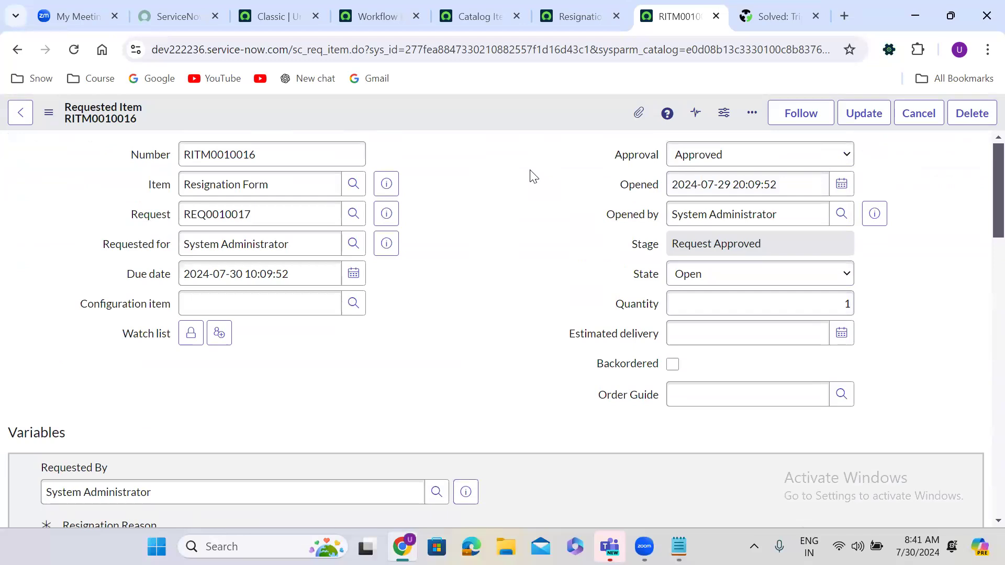
scroll(574, 157, "down", 10)
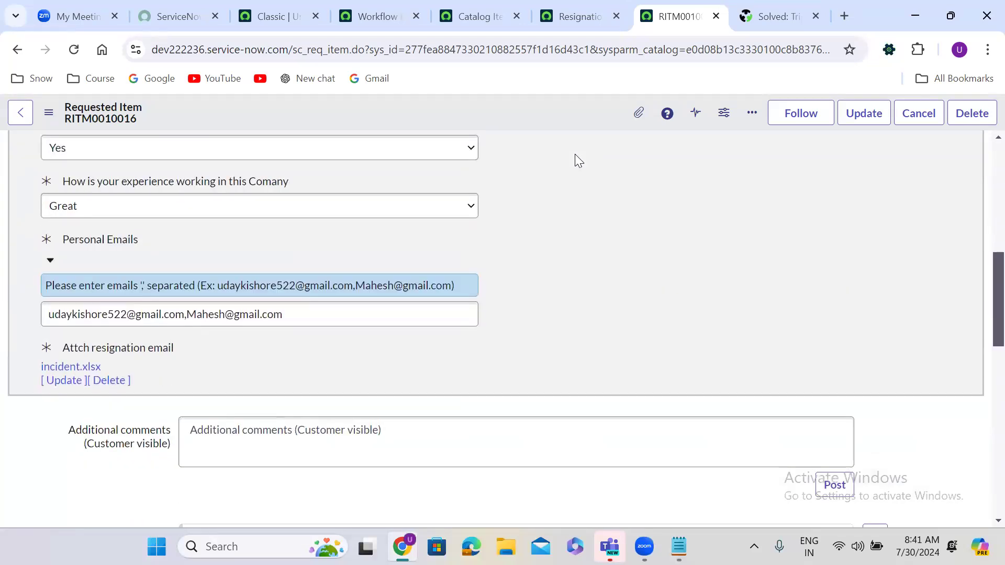
scroll(575, 157, "down", 10)
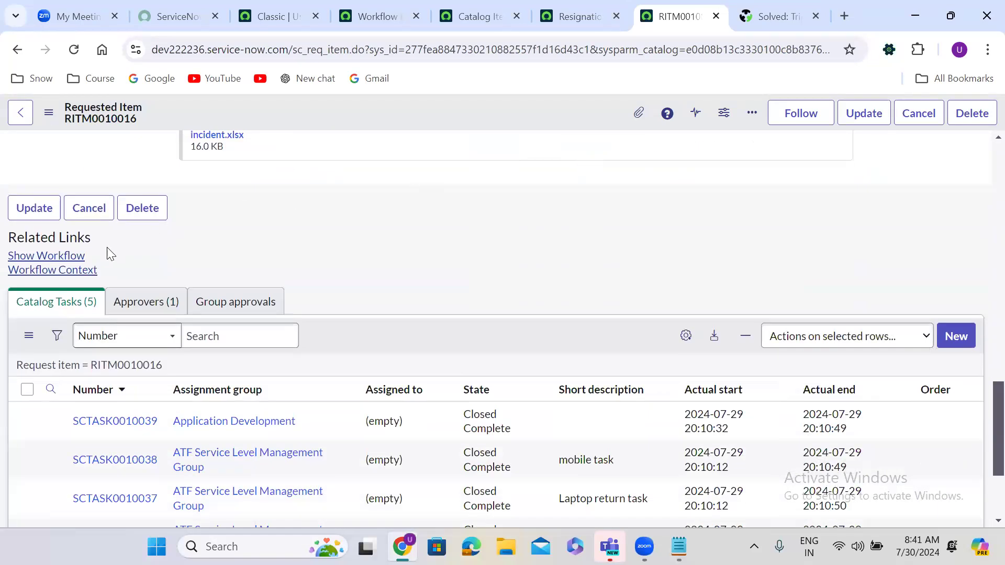
left_click(46, 256)
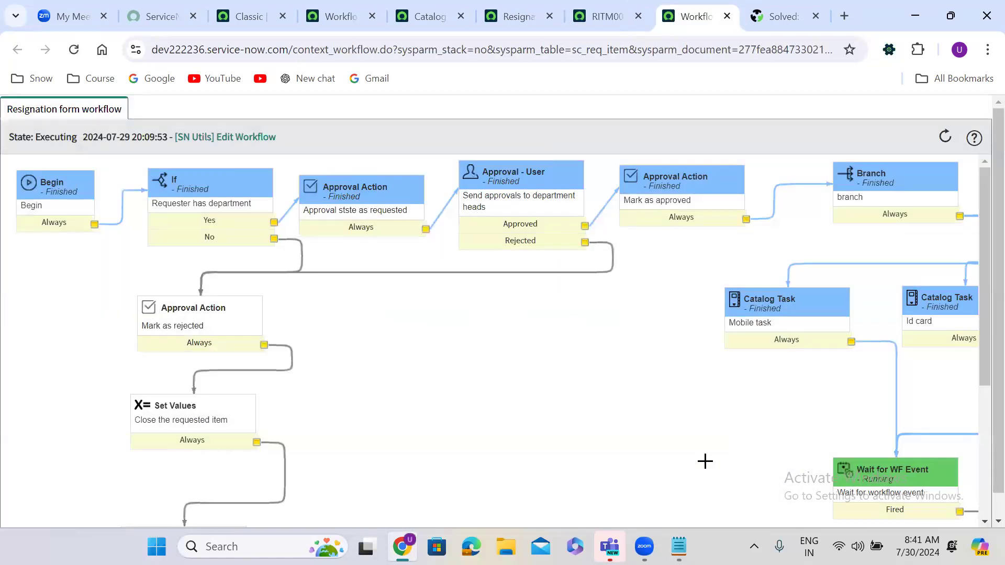
scroll(733, 481, "down", 1)
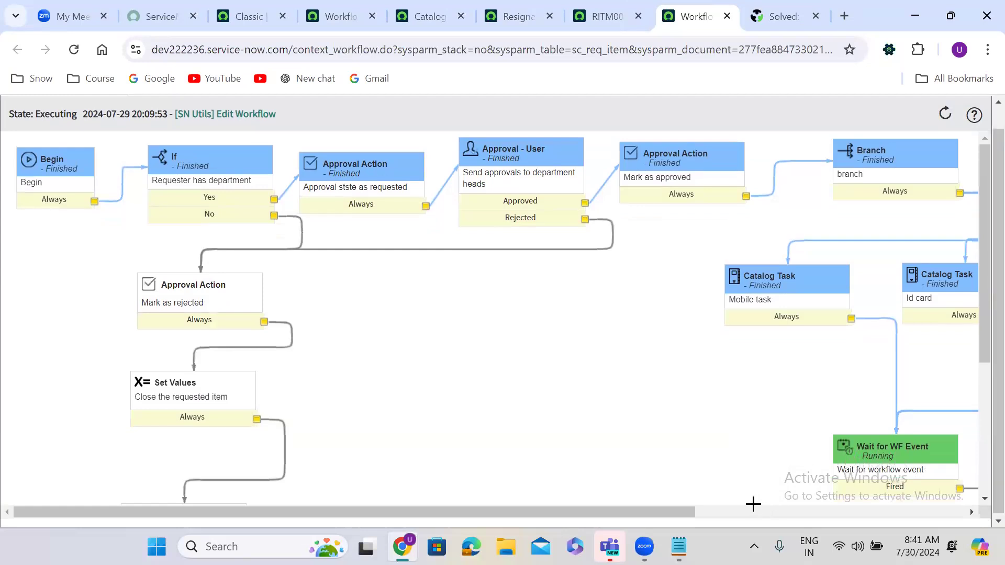
scroll(754, 505, "right", 5)
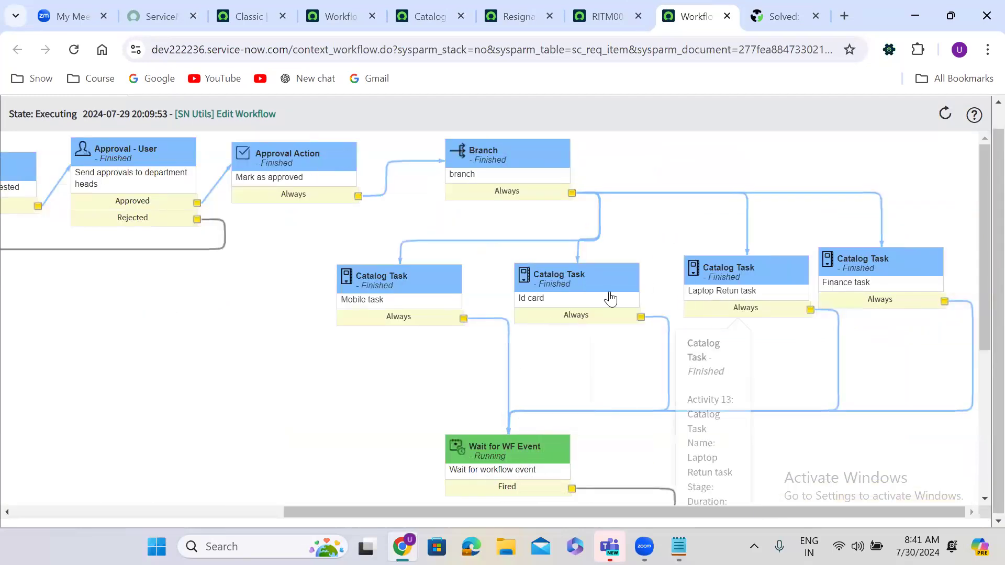
mouse_move(611, 299)
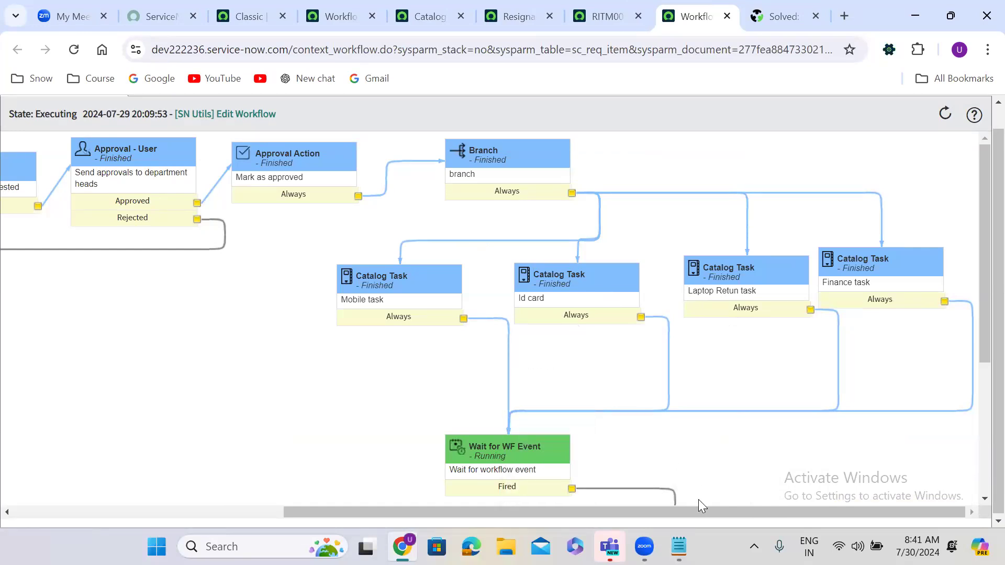
left_click(679, 546)
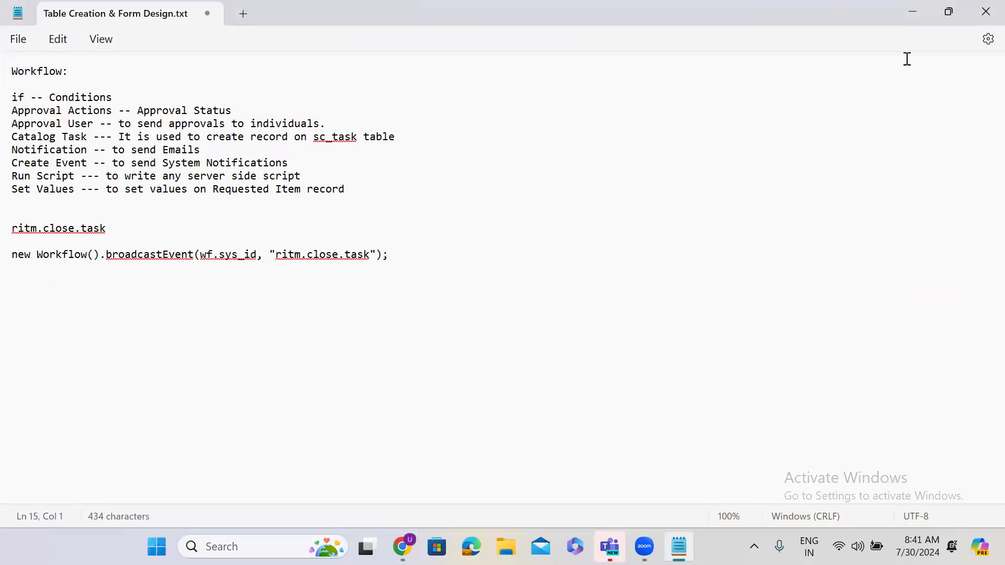
left_click(912, 10)
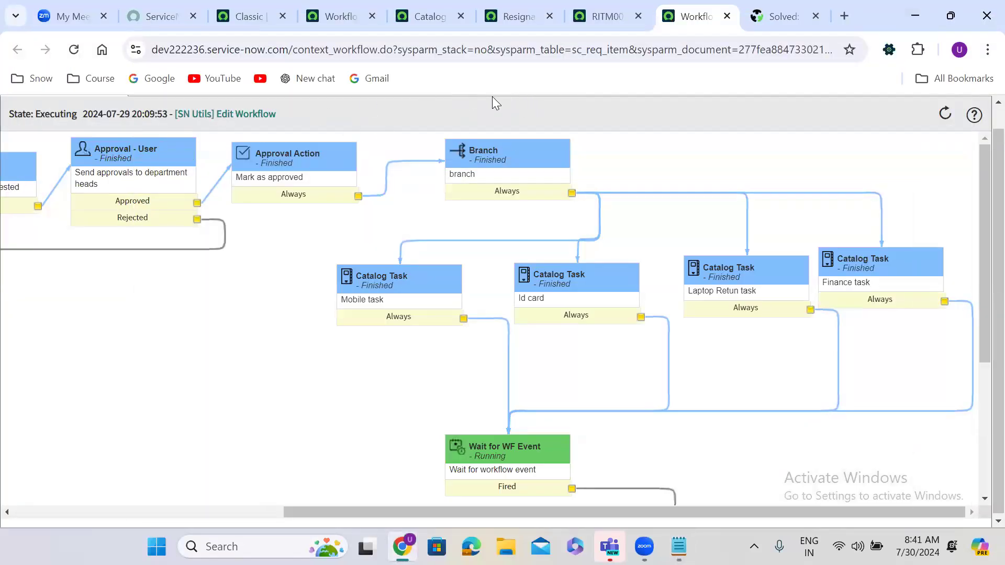
- Open the list of all workflow contexts, sort it by start time with the newest first, and compare it with the requested item
left_click(246, 6)
left_click(157, 124)
type("all con")
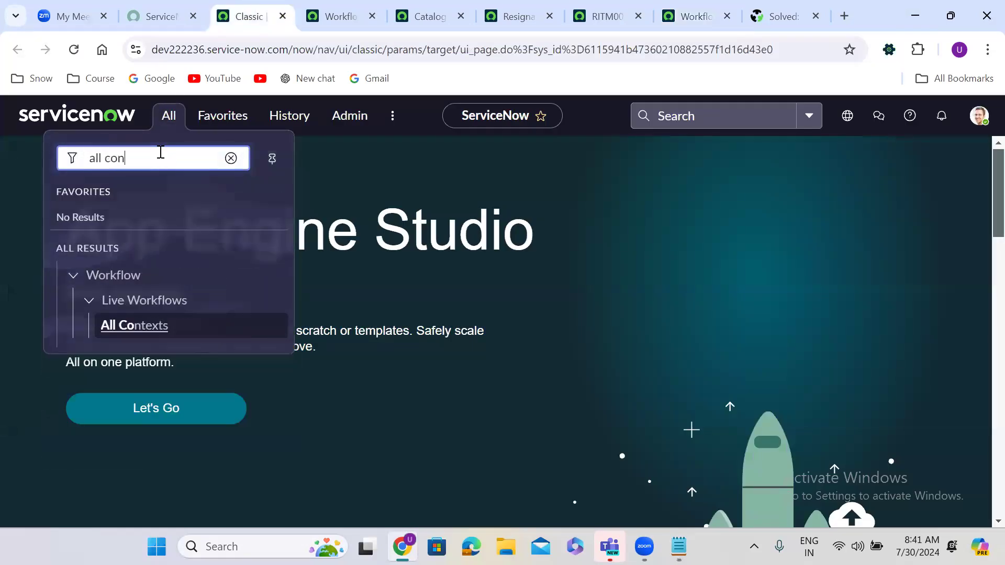
left_click(133, 326)
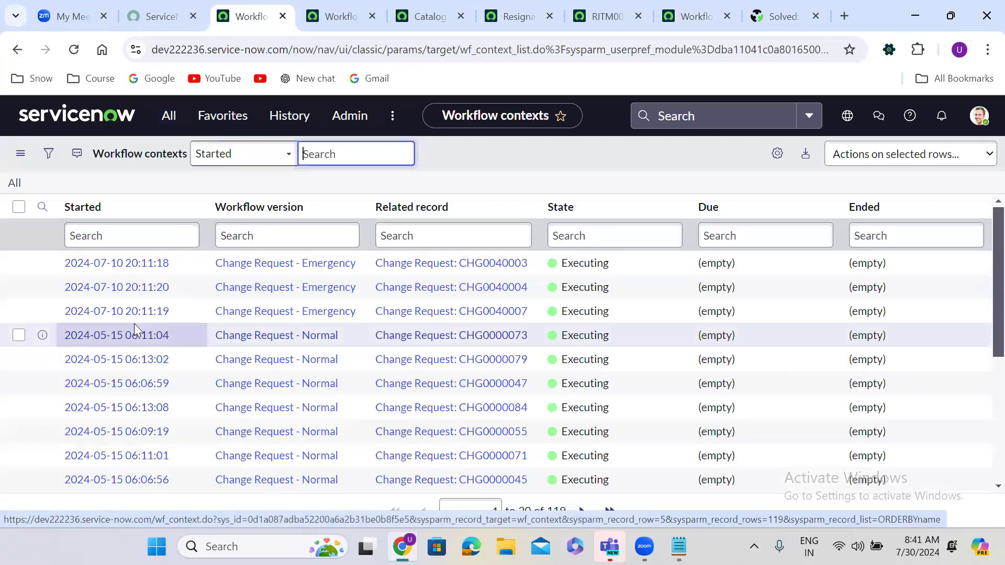
left_click(89, 209)
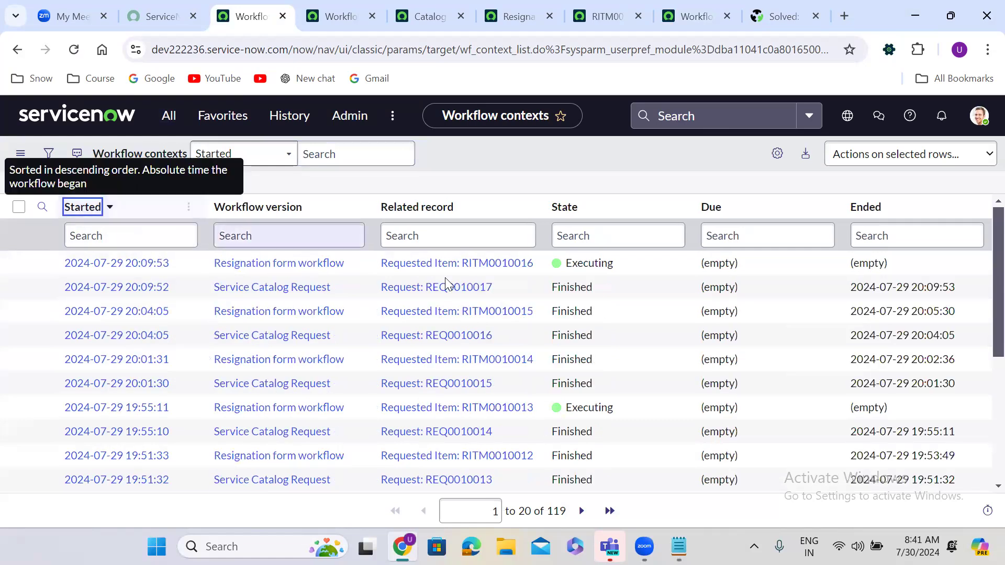
left_click(599, 11)
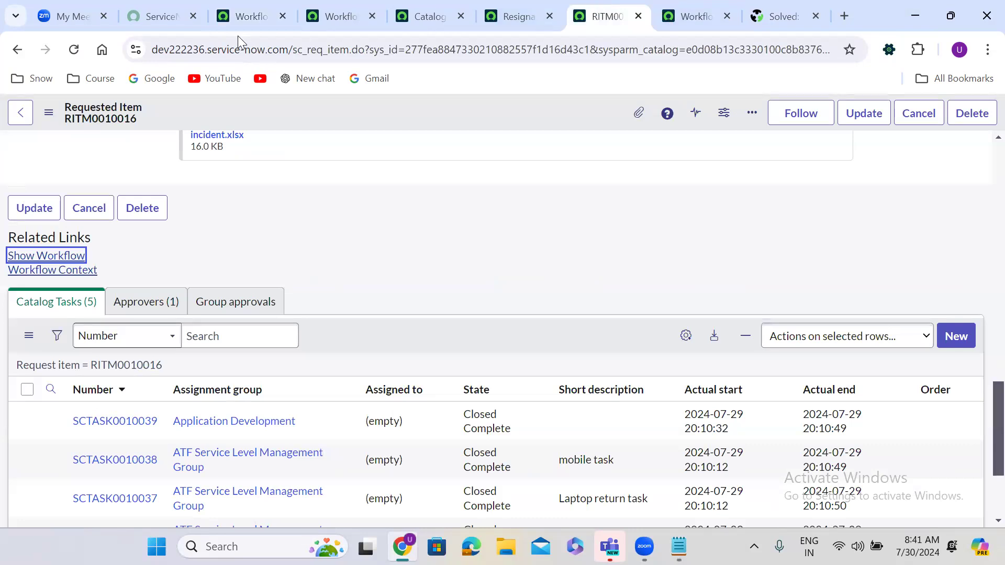
left_click(256, 7)
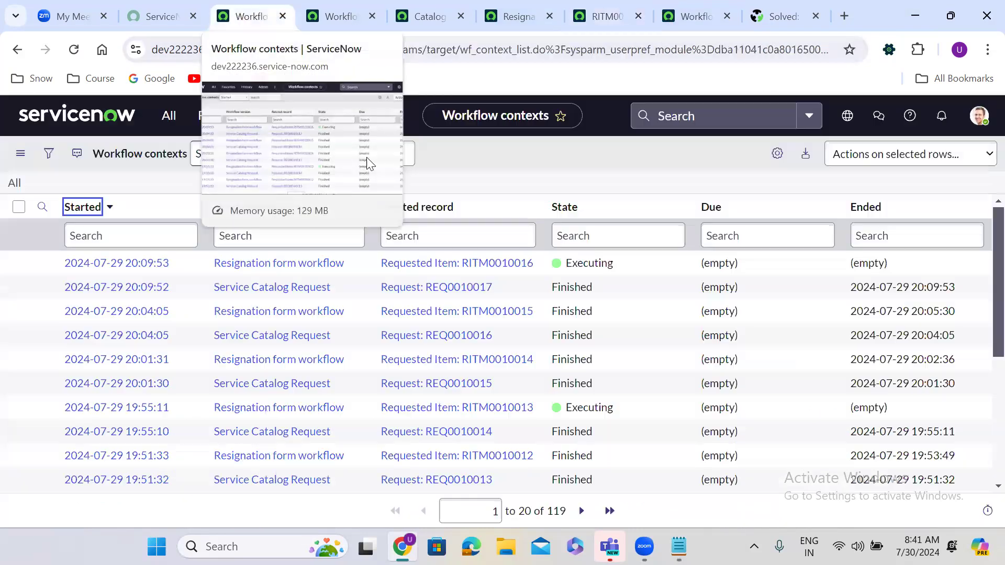
- Copy the sys_id of RITM0010016's Resignation form workflow context and put it in single quotes in place of wf.sys_id in the Notepad broadcastEvent script
right_click(178, 268)
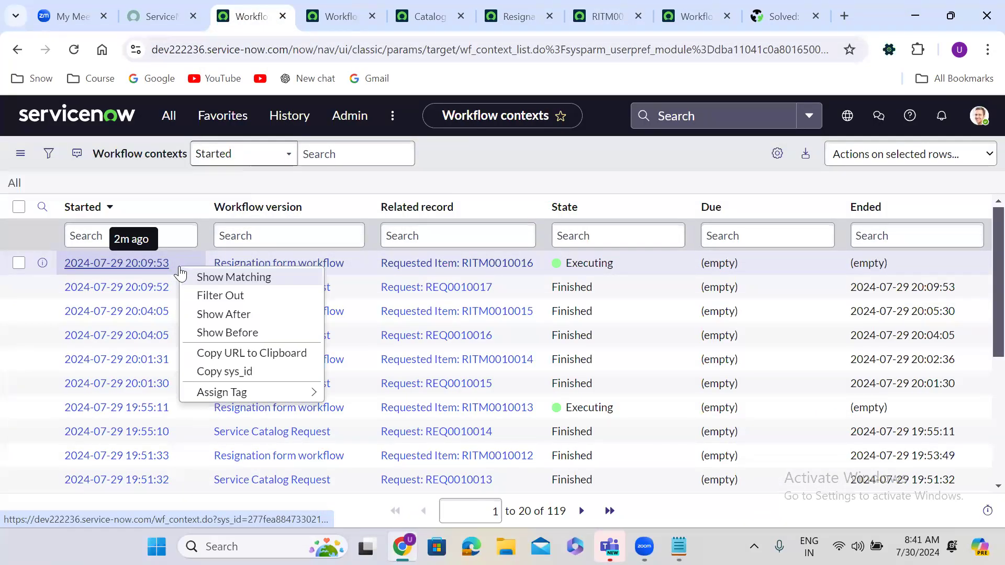
left_click(236, 372)
key("alt+Tab")
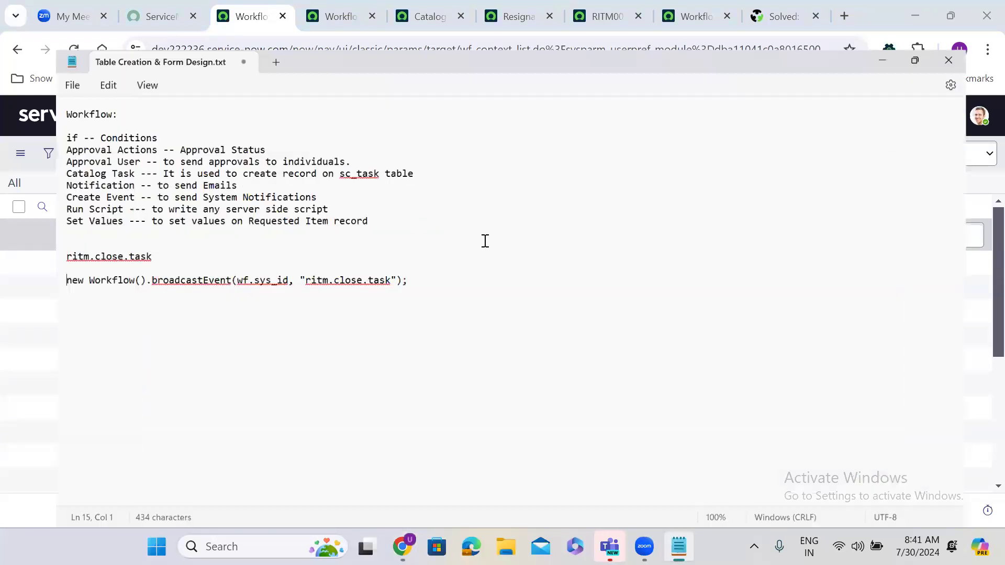
left_click_drag(200, 257, 260, 263)
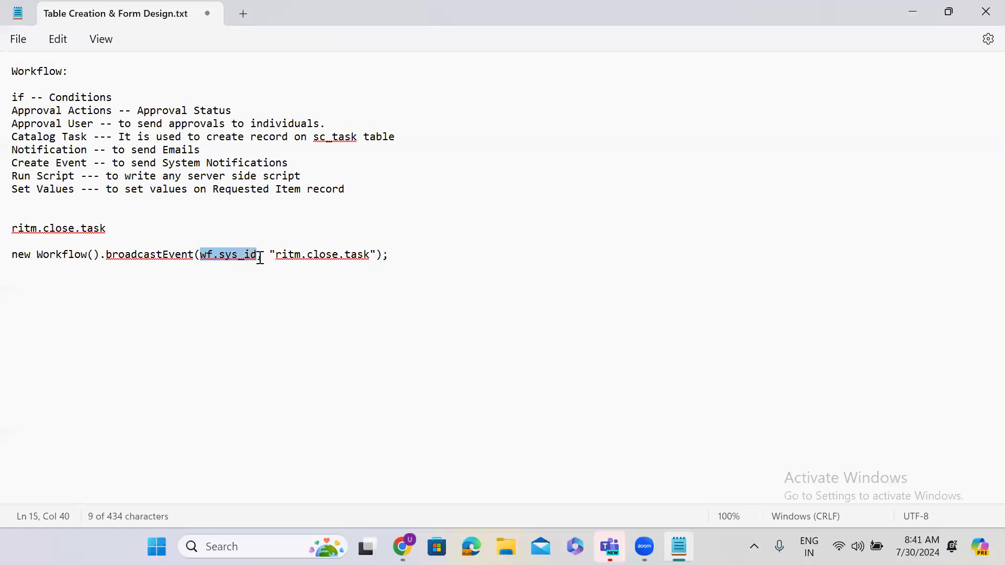
key("BackSpace")
type("''")
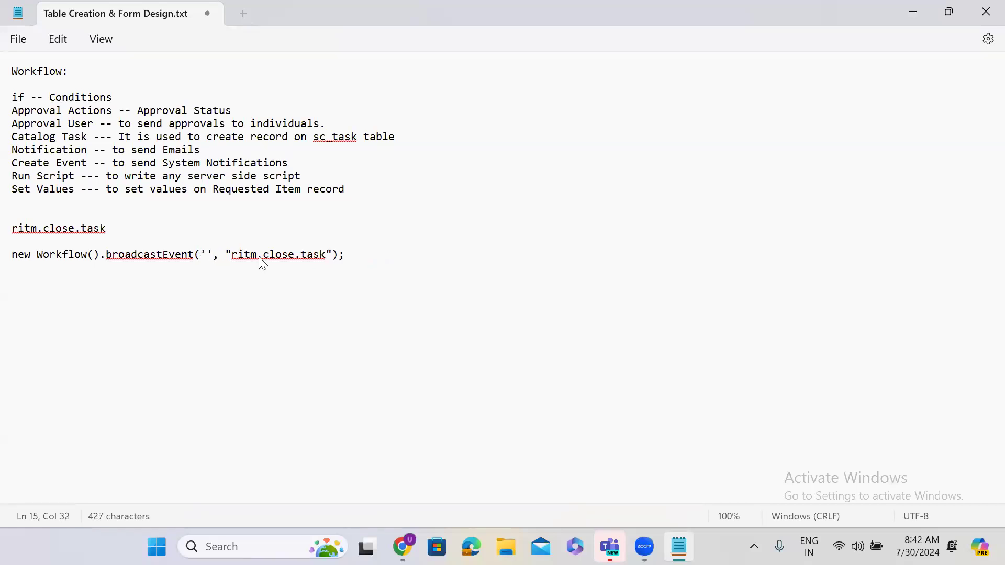
key("ctrl+v")
- Copy the complete broadcastEvent statement from the notes and return to the workflow contexts in ServiceNow
left_click_drag(546, 260, 14, 265)
key("ctrl+c")
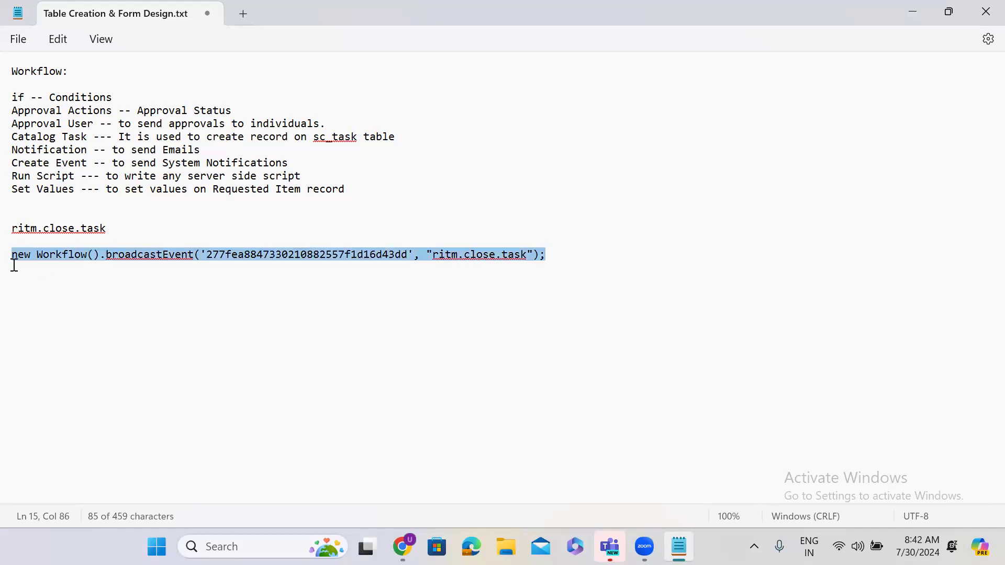
left_click(911, 15)
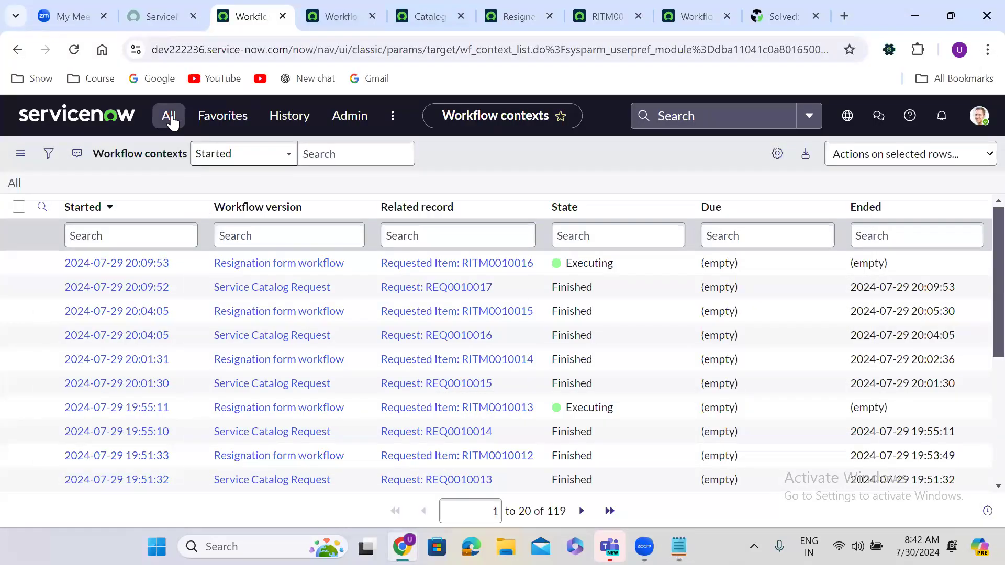
- Open Scripts - Background in a new tab and run the copied broadcastEvent statement for ritm.close.task in the global scope
left_click(166, 124)
type("bac")
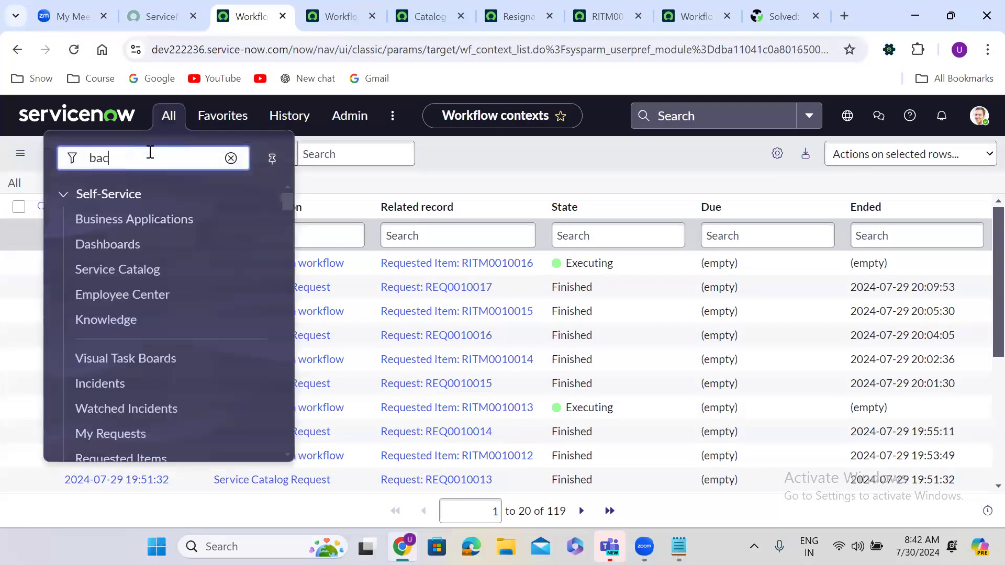
type("kgr")
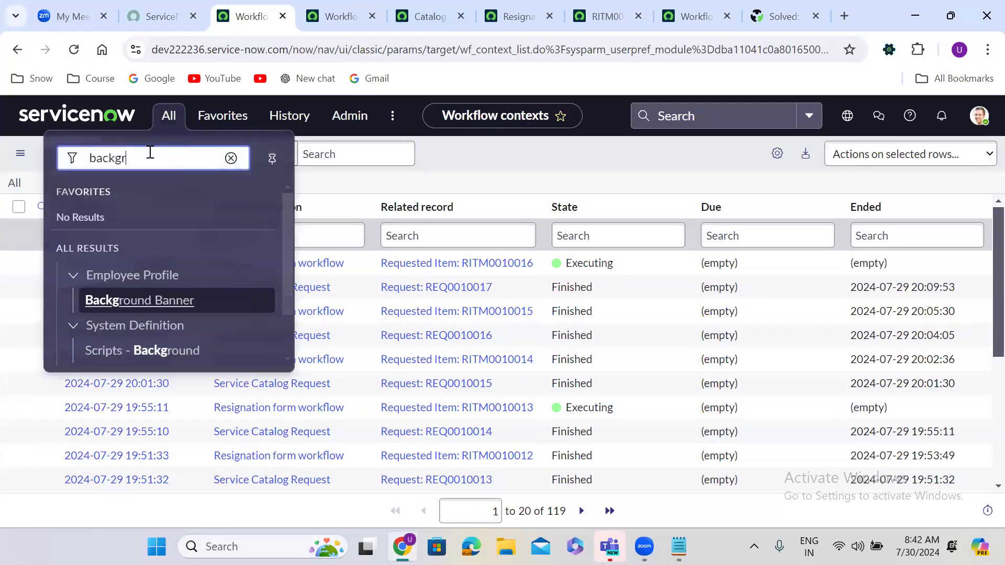
left_click(144, 361)
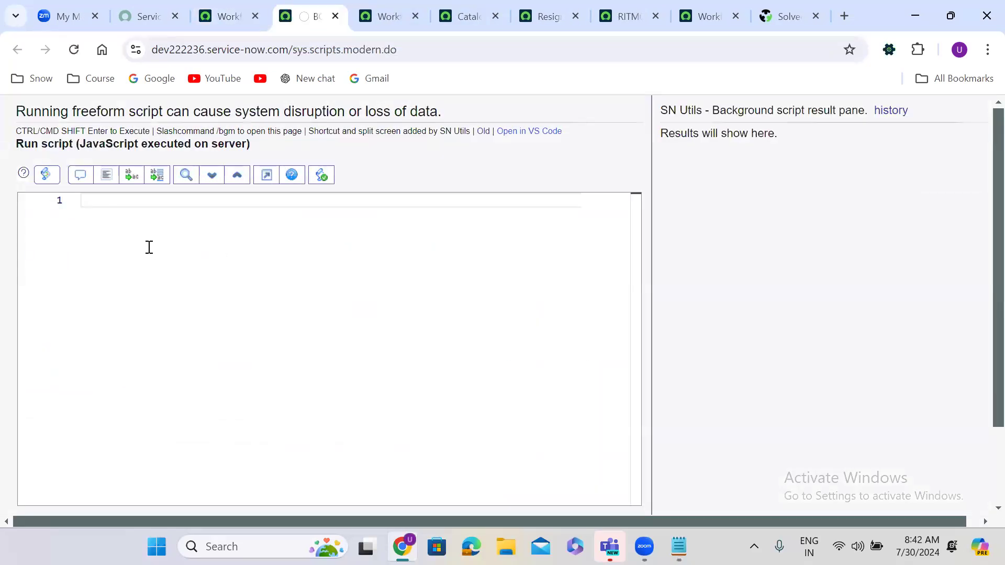
key("ctrl+v")
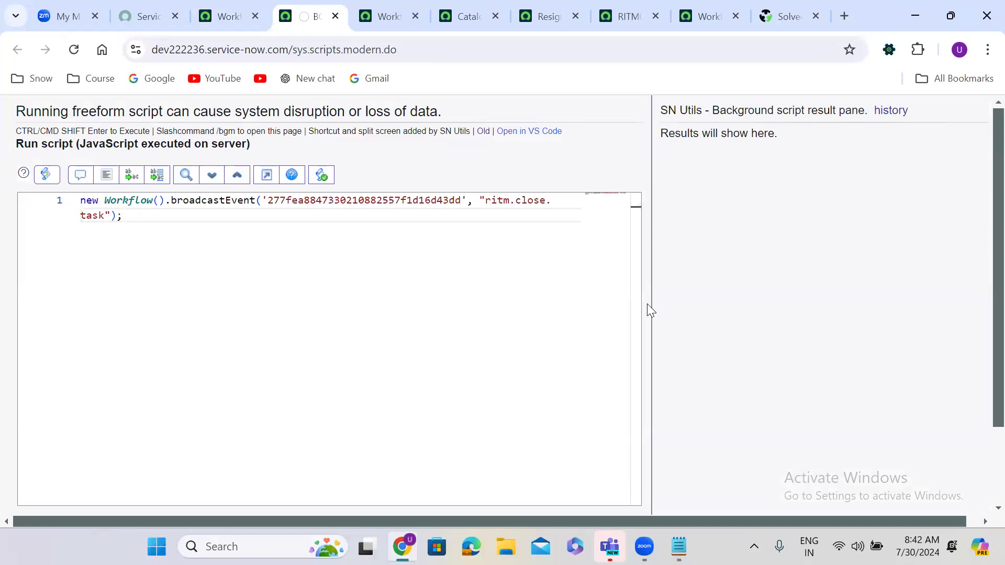
scroll(647, 304, "down", 2)
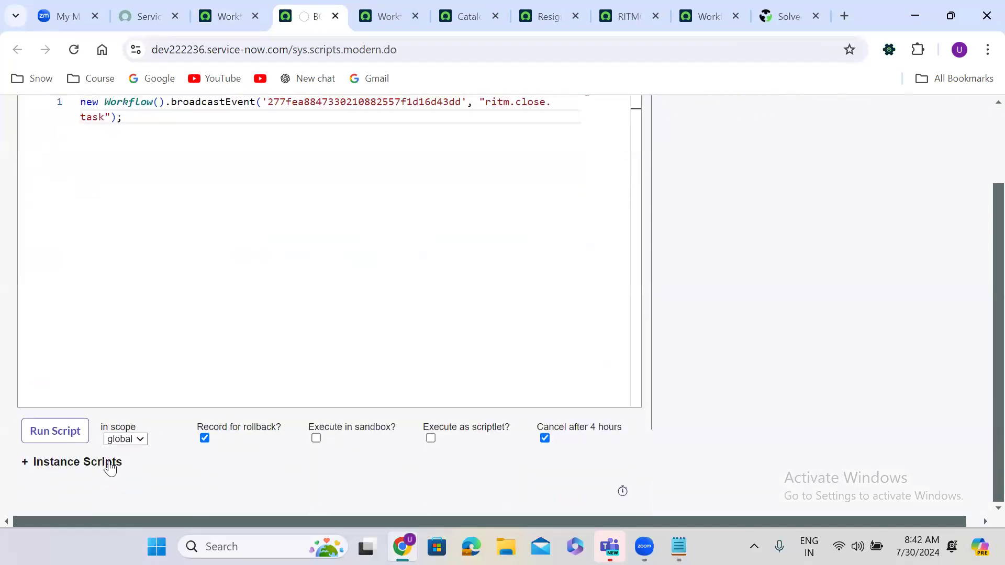
left_click(50, 433)
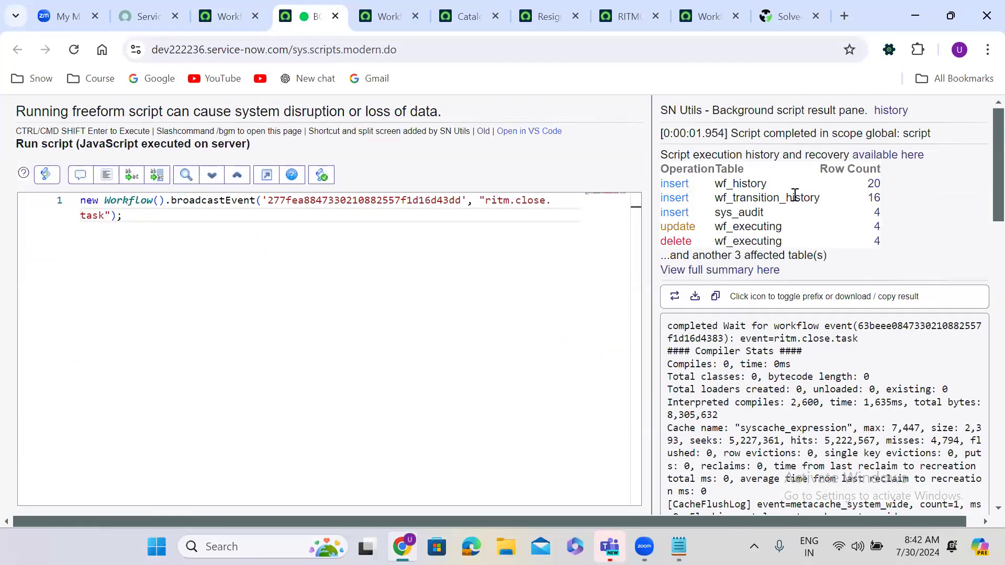
- Refresh the requested item's workflow diagram and check the Wait for WF Event activity and the activities that follow it
left_click(714, 13)
left_click(74, 49)
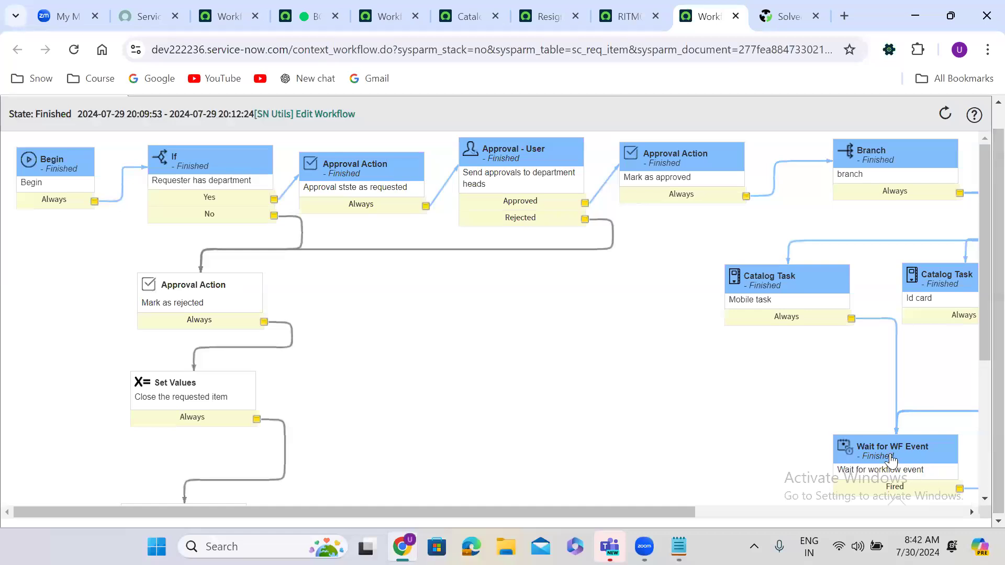
left_click(982, 484)
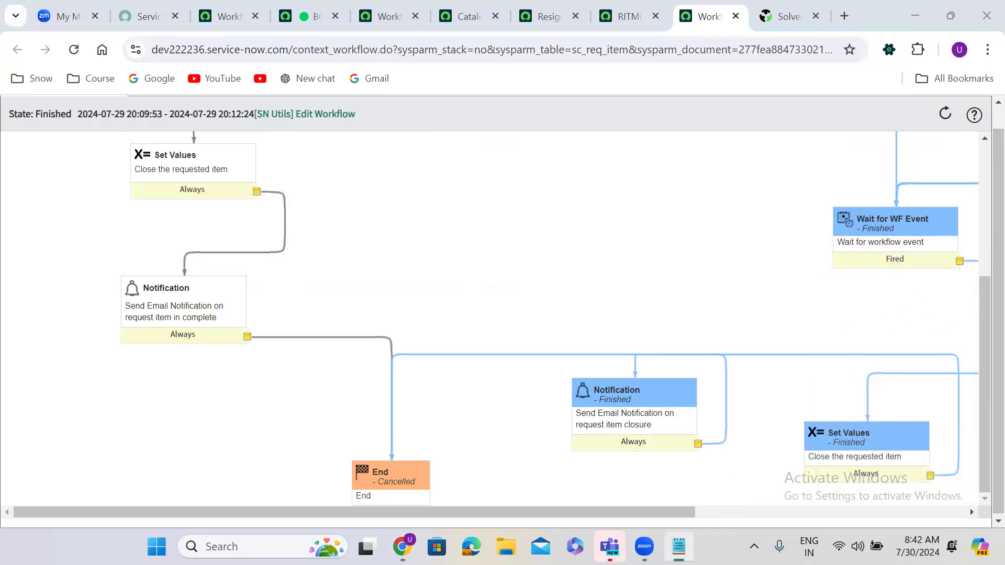
- Review the broadcastEvent statement in the Notepad notes, including its method name and workflow context sys_id, and return to the workflow diagram
left_click(679, 547)
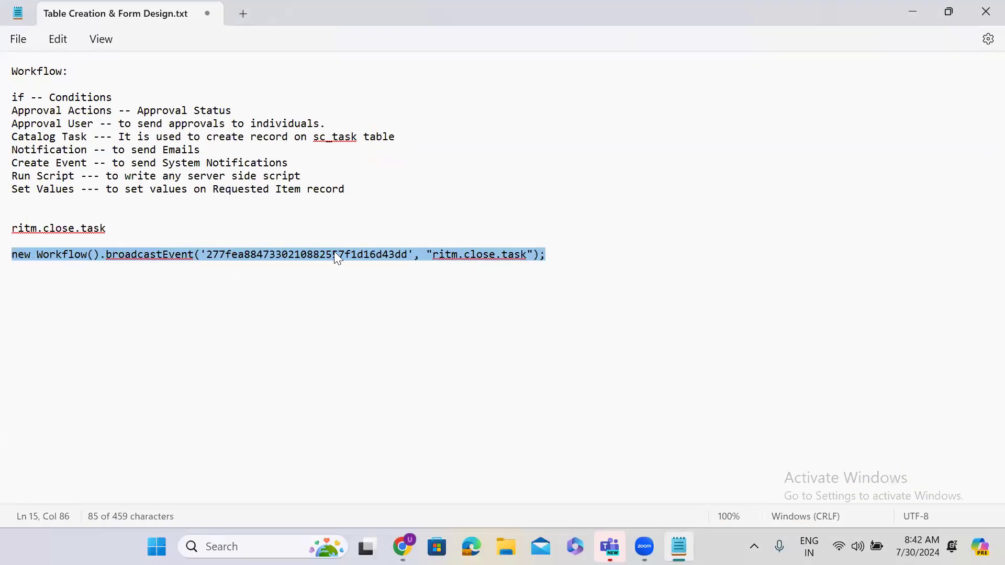
left_click(443, 203)
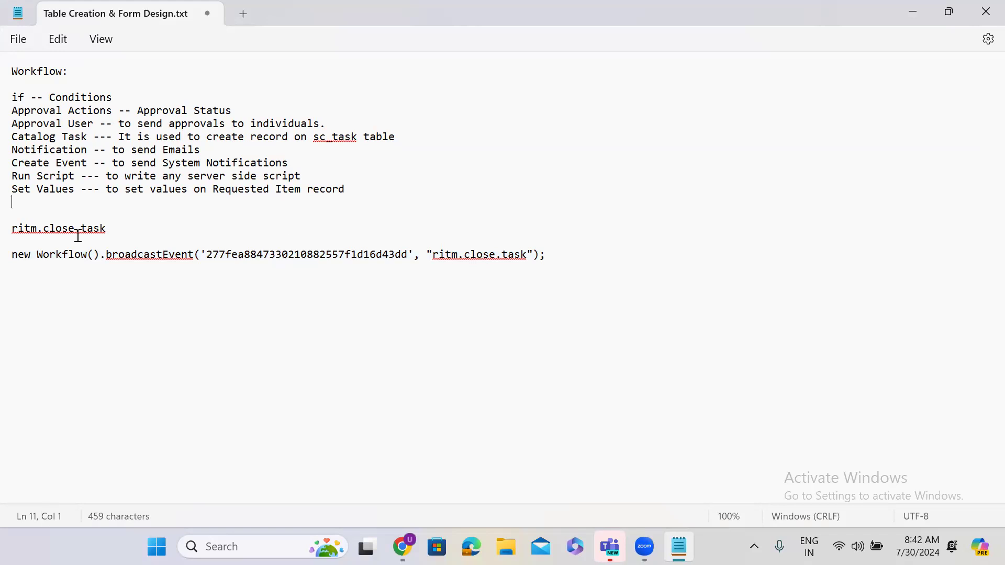
left_click_drag(14, 256, 568, 250)
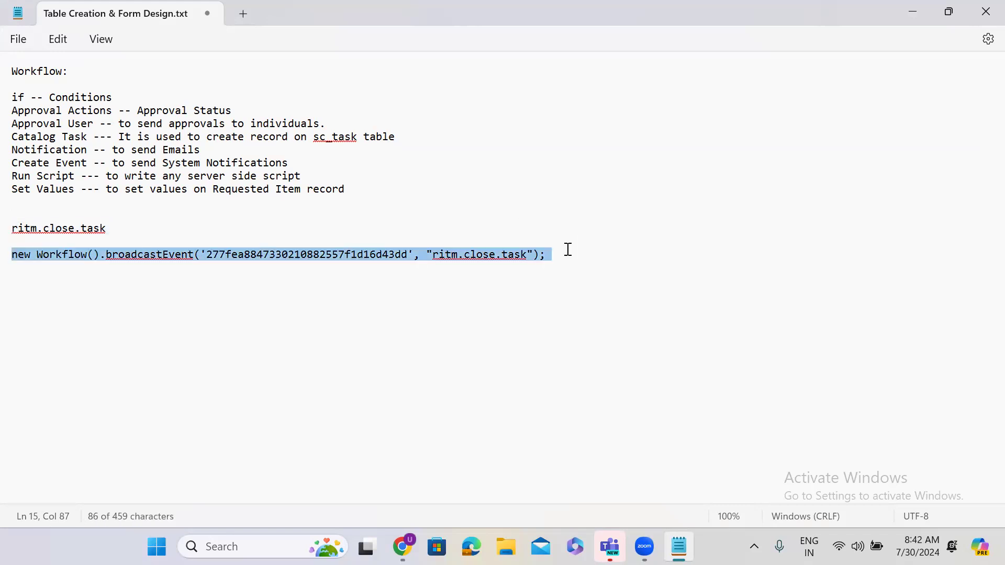
double_click(133, 257)
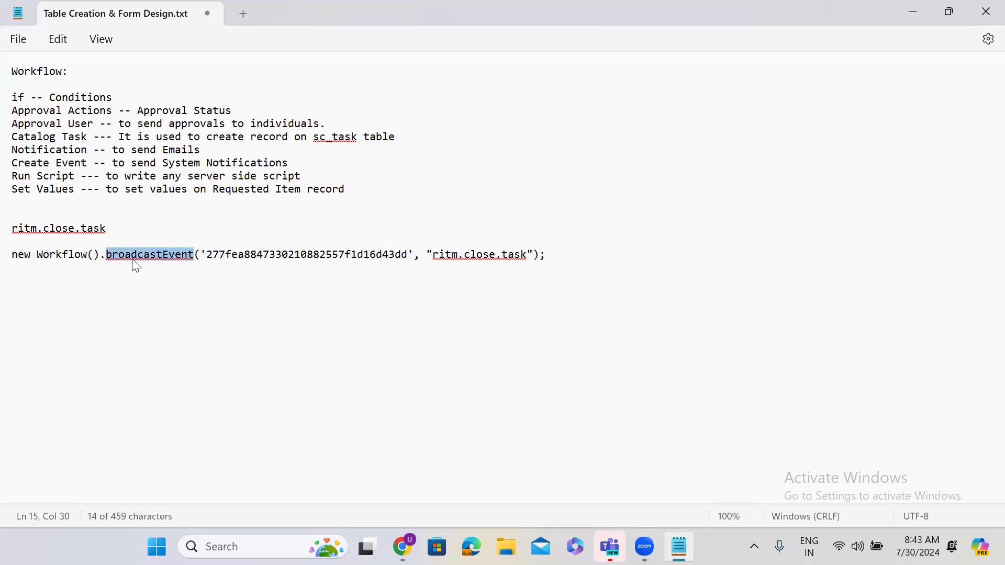
double_click(292, 255)
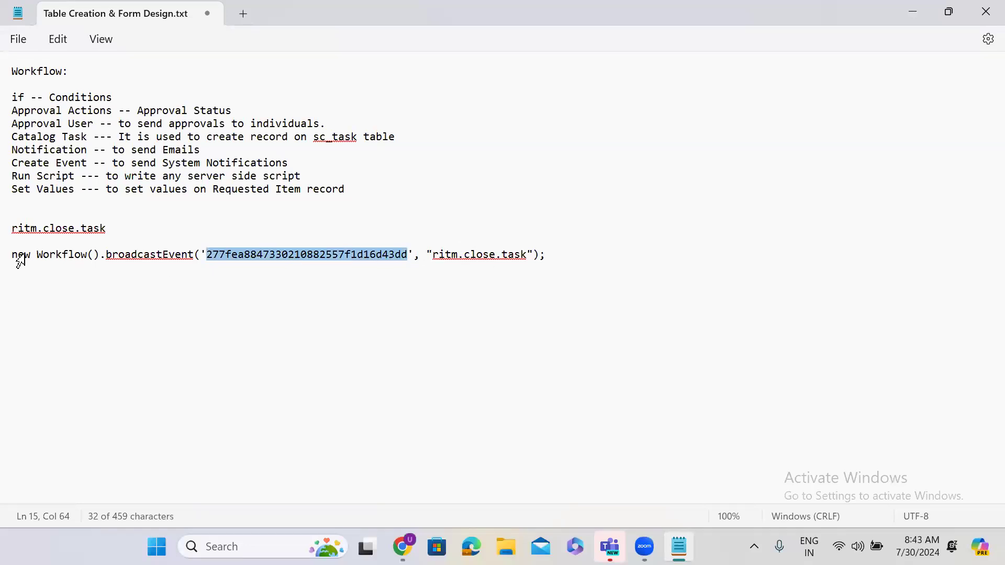
mouse_move(15, 254)
left_mouse_down()
mouse_move(337, 262)
mouse_move(12, 254)
left_mouse_up()
left_click(556, 260, "shift")
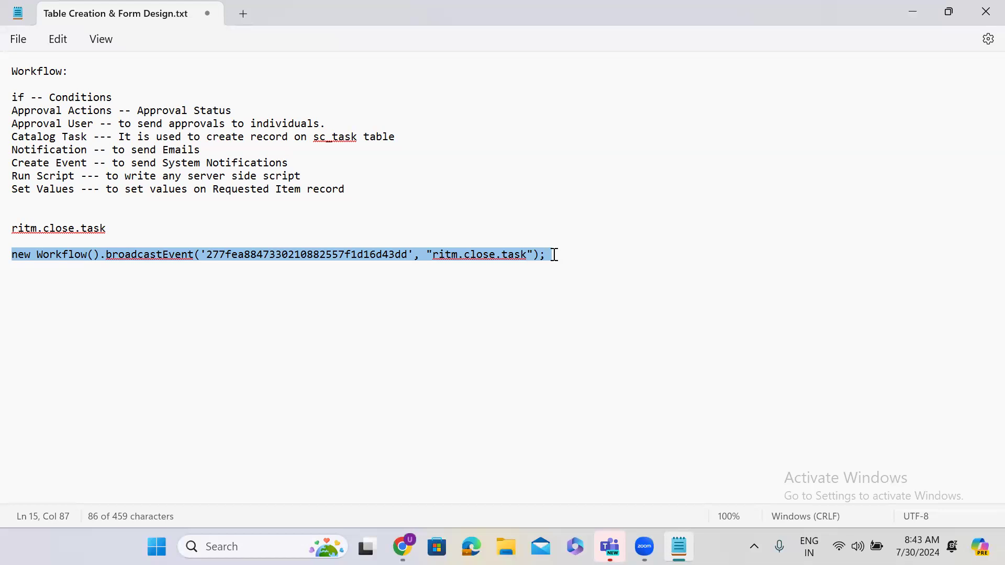
left_click(554, 254)
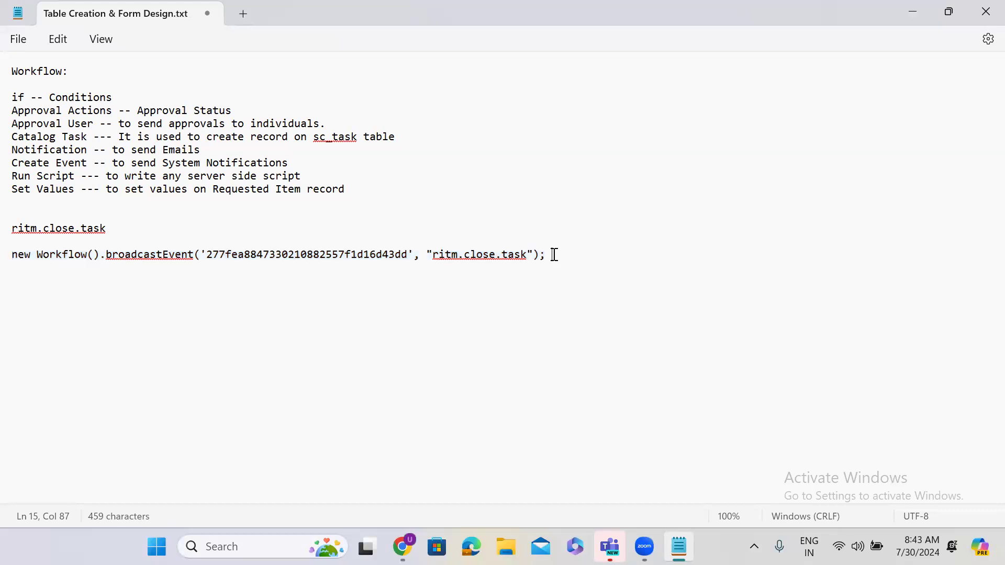
left_click(911, 12)
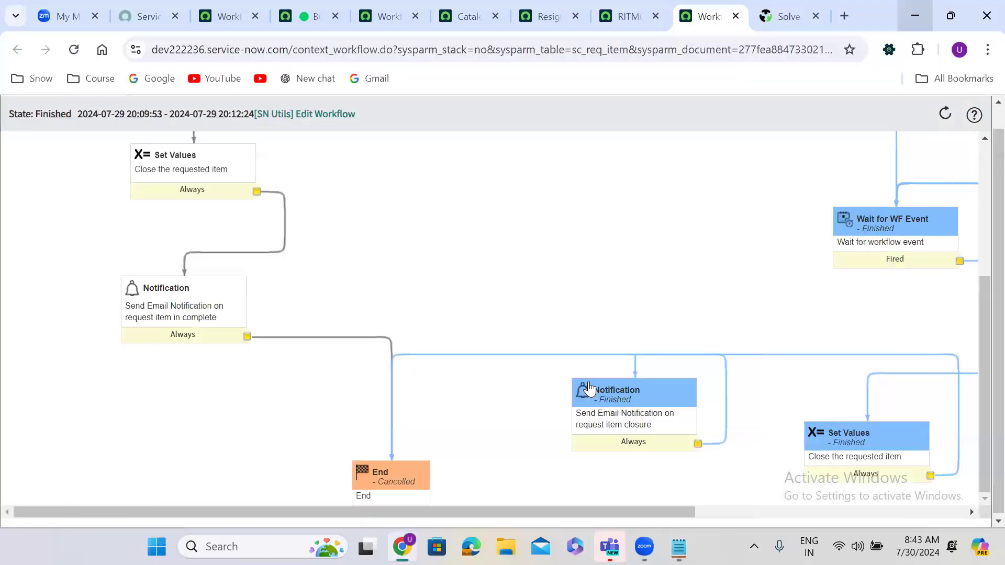
- Inspect the Wait for WF Event activity's execution details and the branch's catalog tasks, and close the workflow diagram
mouse_move(892, 225)
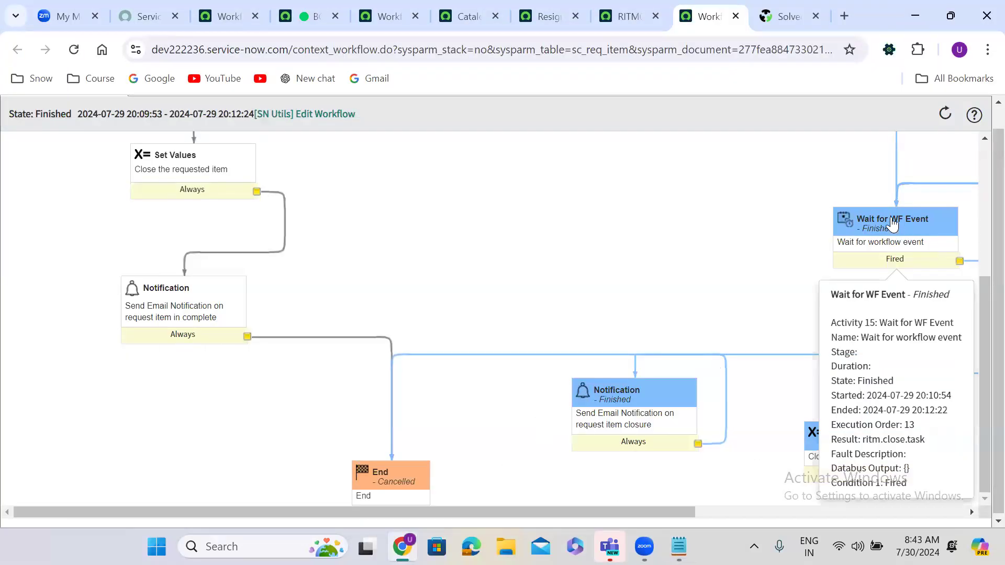
scroll(982, 130, "up", 1)
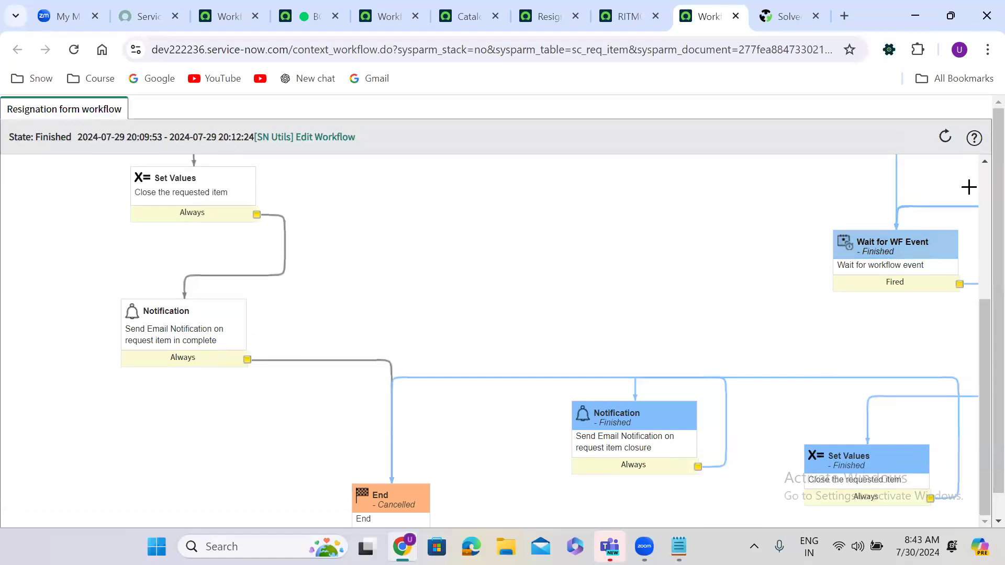
scroll(980, 168, "up", 5)
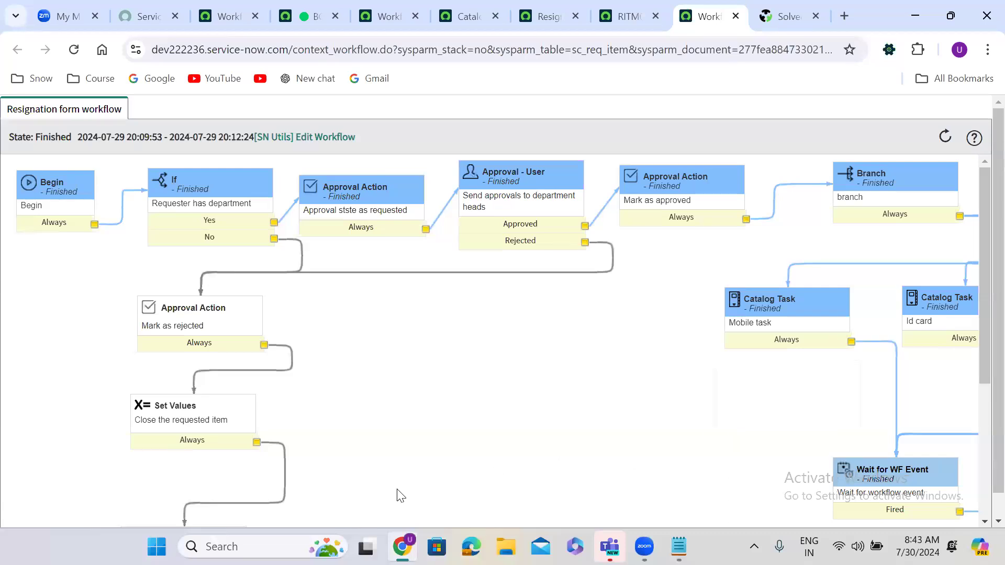
scroll(983, 505, "down", 1)
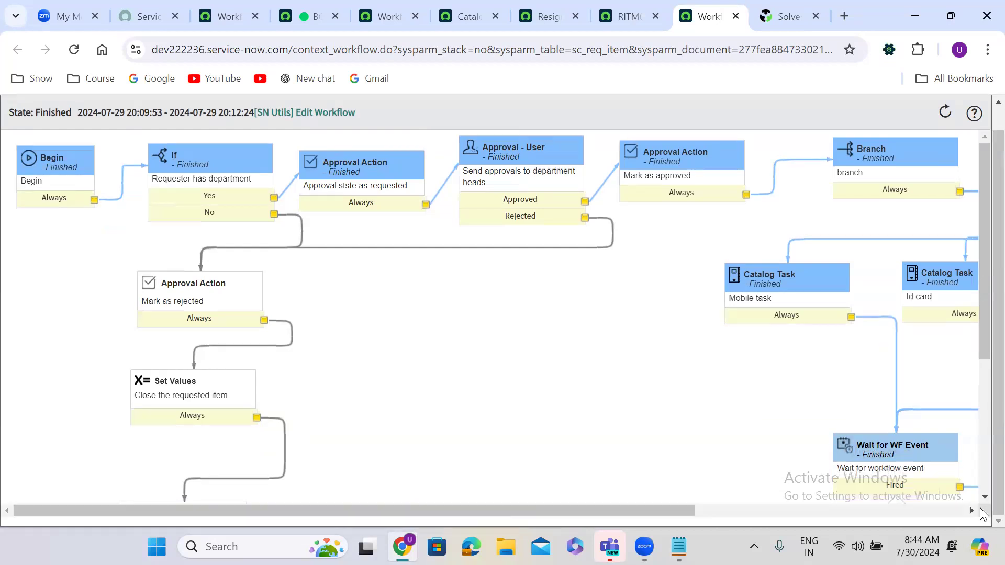
left_click(957, 510)
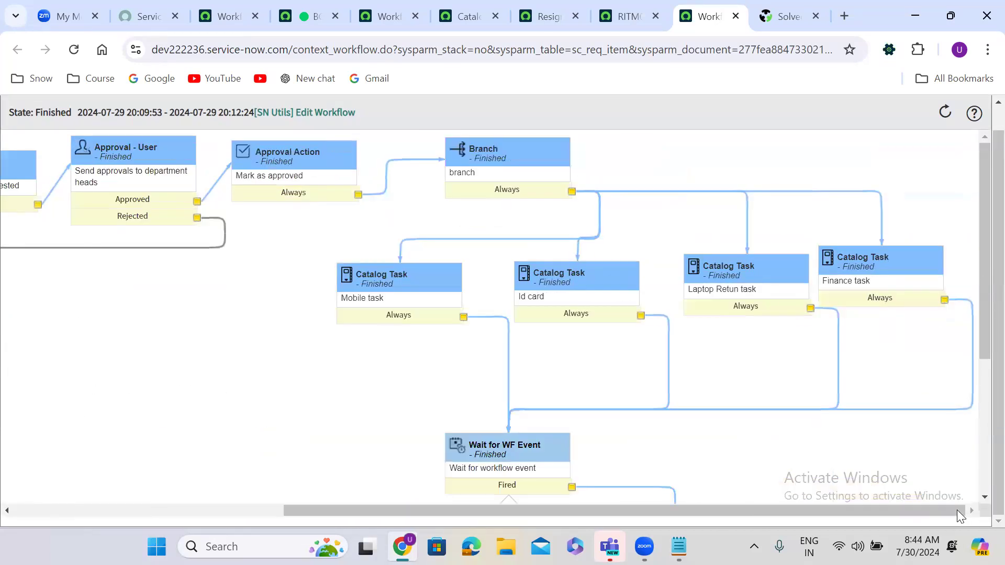
left_click(736, 16)
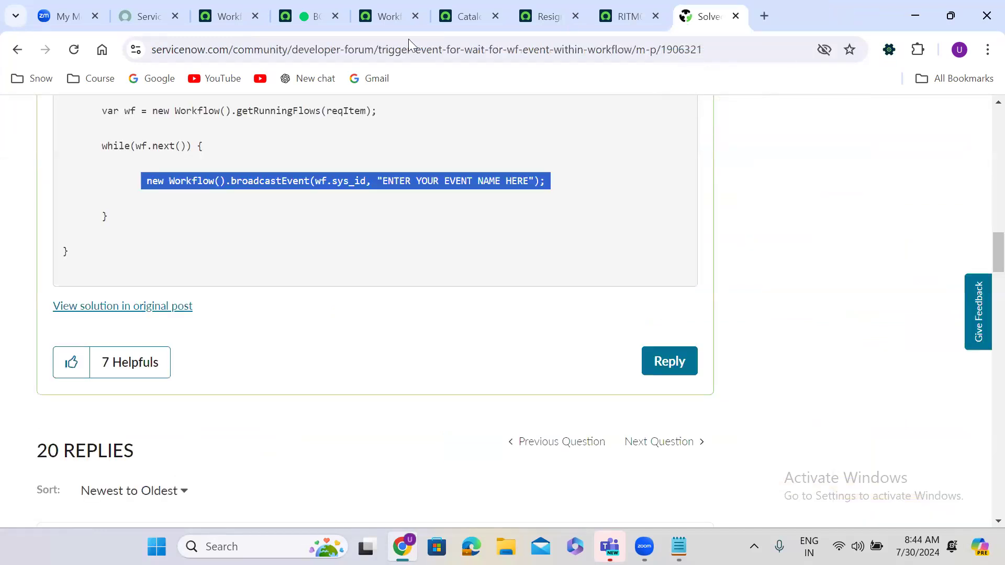
- Return to the checked-out Resignation form workflow in the editor and delete its Wait for WF Event activity
left_click(248, 16)
left_click(424, 6)
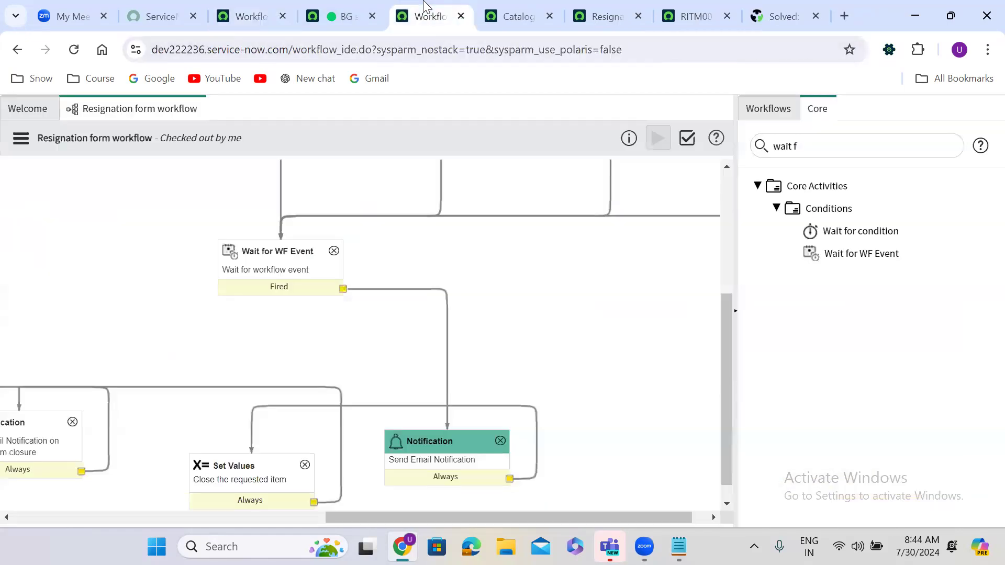
left_click(334, 252)
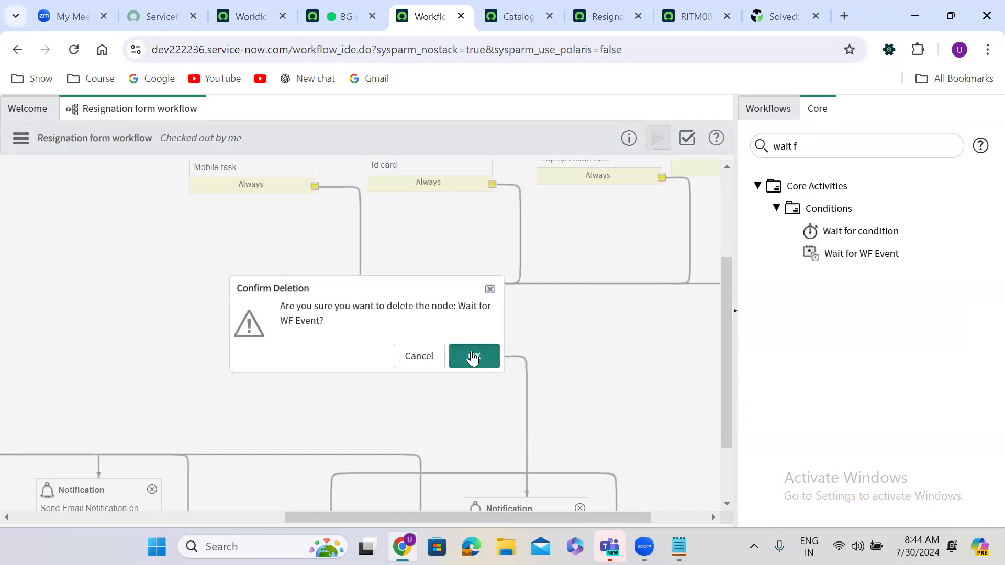
left_click(473, 357)
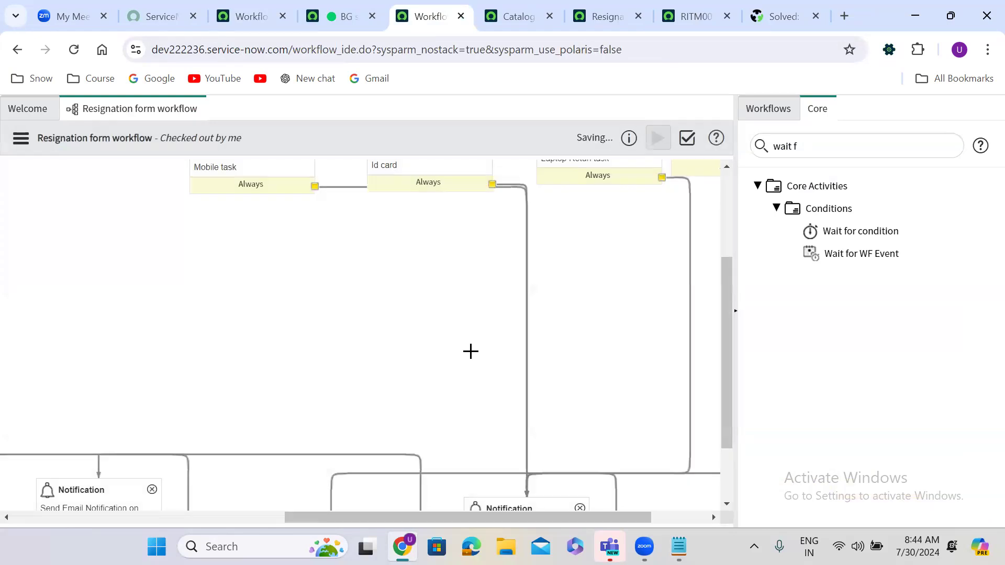
- Delete the transitions leading from the Mobile task, Id card and Laptop Retun task activities to the notification
left_click(528, 351)
key("Delete")
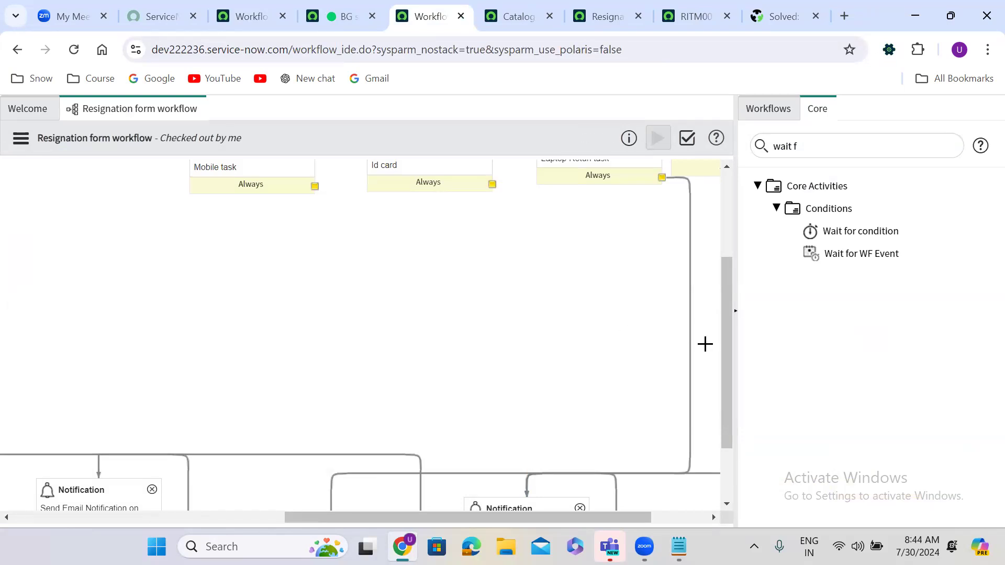
left_click(691, 339)
key("Delete")
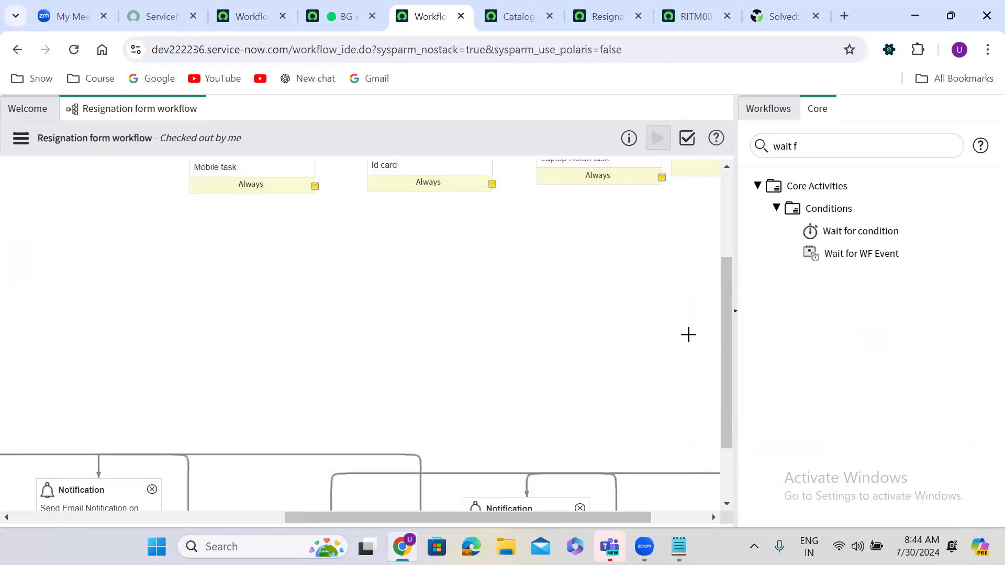
- Review the workflow's path from the approval activities through the branch to its catalog tasks
scroll(726, 177, "up", 3)
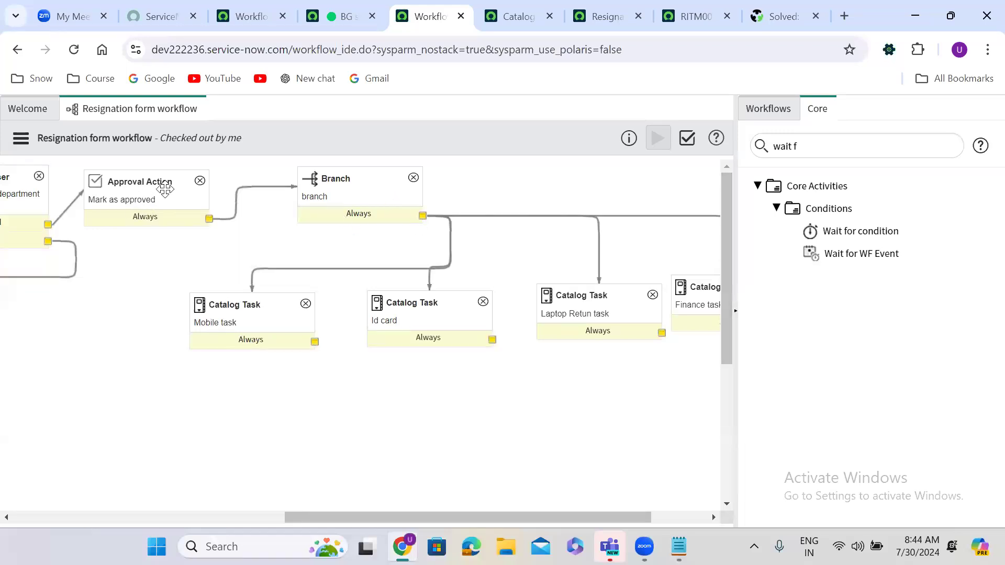
left_click(129, 202)
scroll(130, 201, "left", 4)
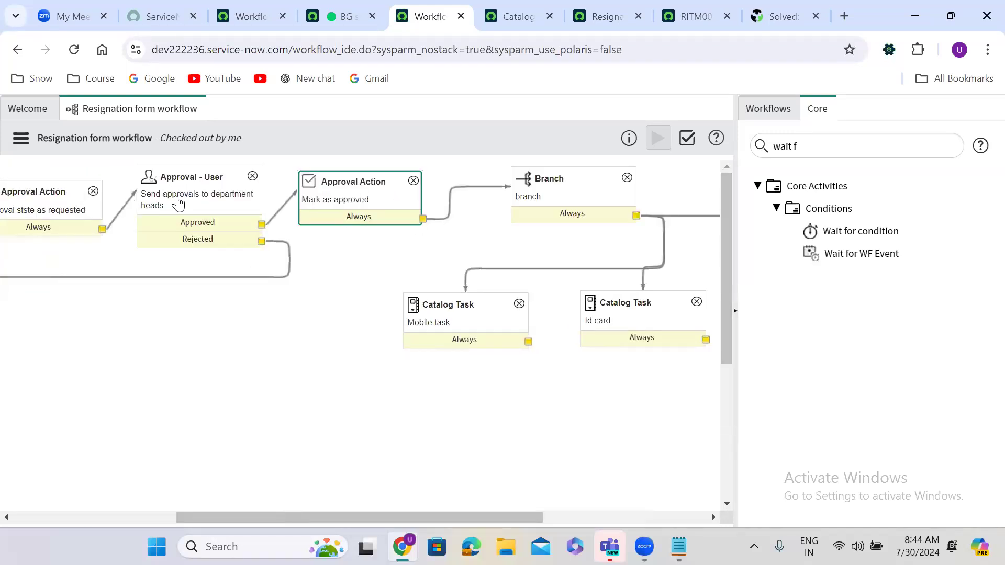
left_click(452, 314)
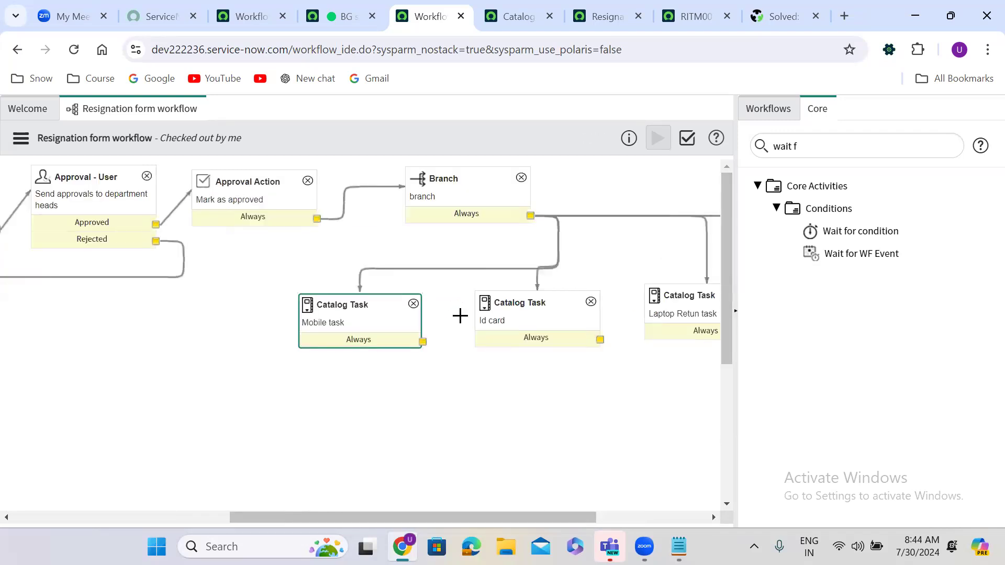
left_click(286, 505)
scroll(286, 505, "right", 5)
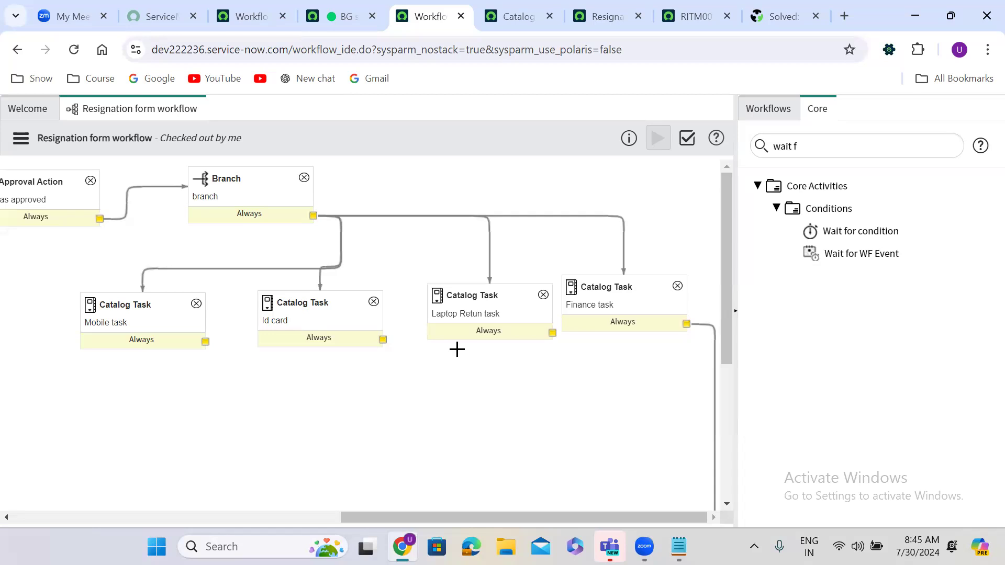
- Find Tables under System Definition in the navigator and open it in a new tab
left_click(237, 14)
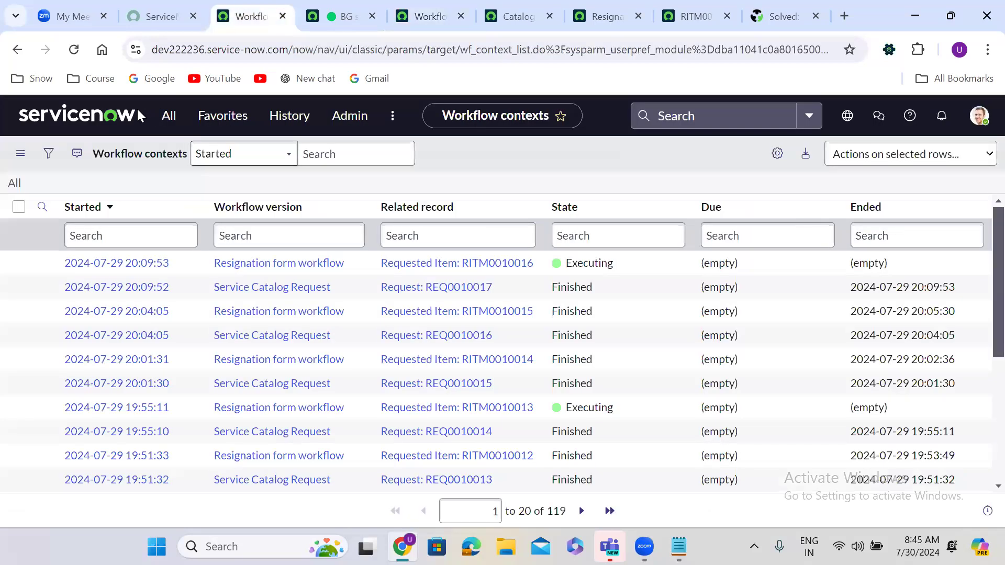
left_click(168, 115)
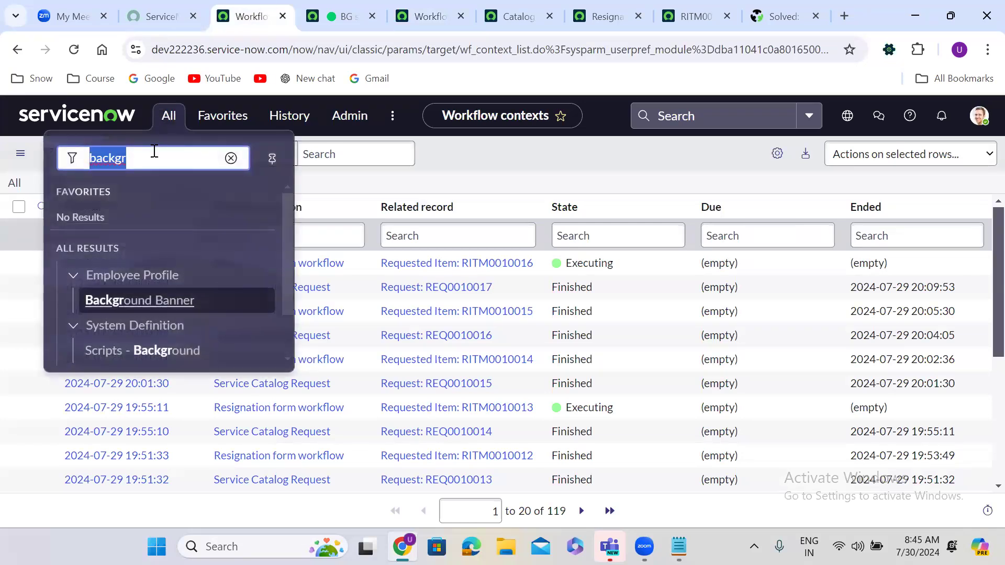
type("tables")
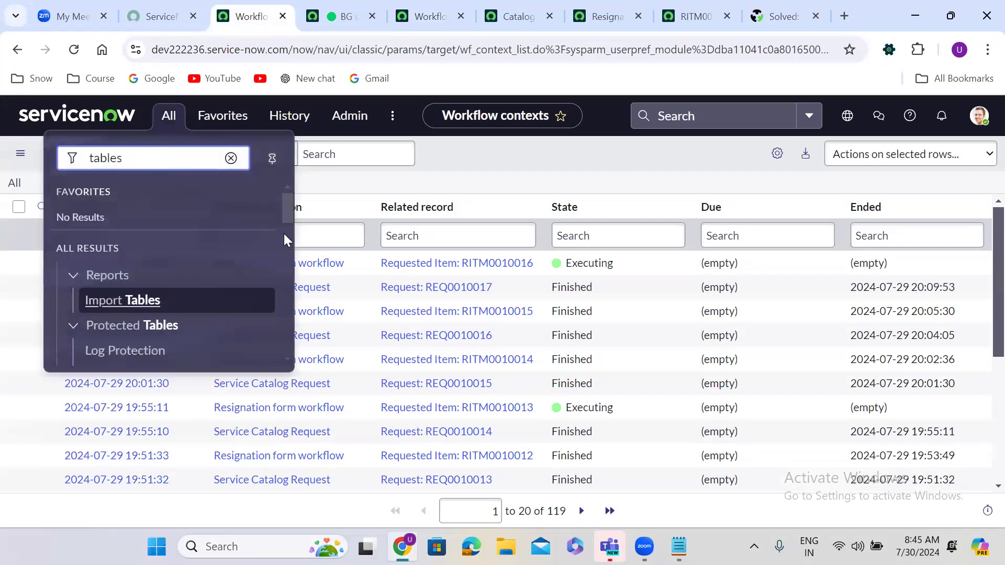
left_click_drag(289, 203, 292, 262)
middle_click(102, 266)
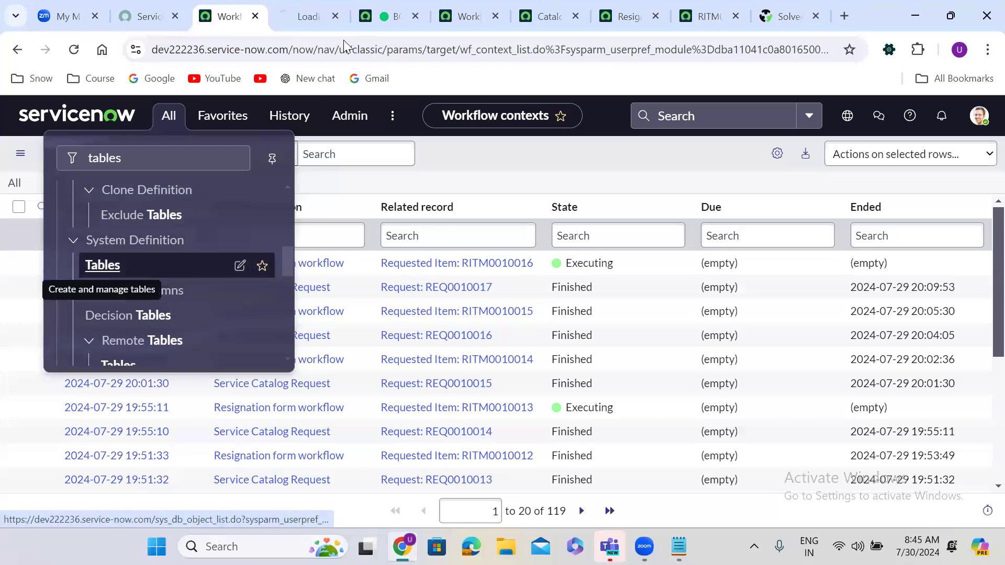
- Filter the Tables list to tables whose Extends table is task
left_click(303, 7)
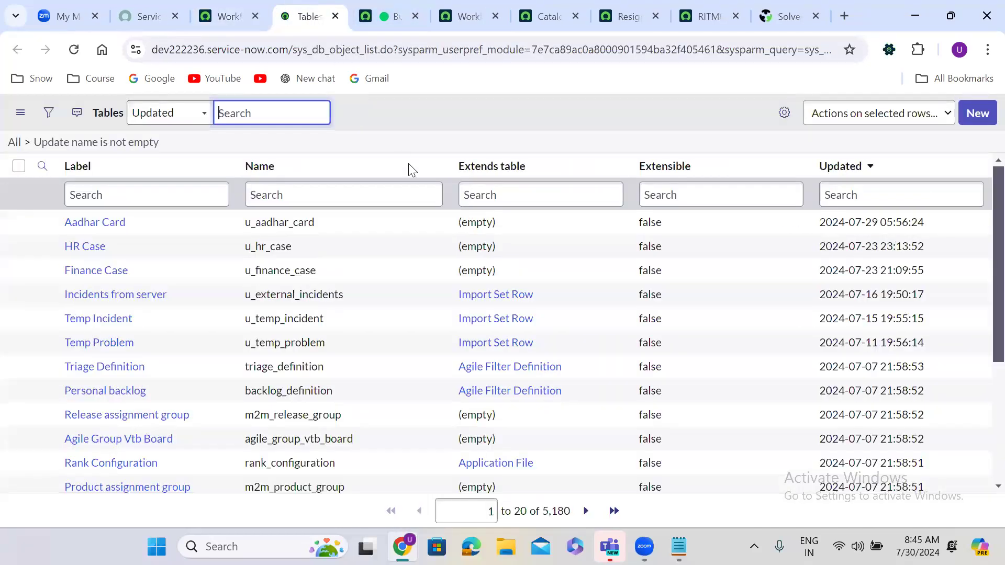
left_click(507, 196)
type("=task")
key("Return")
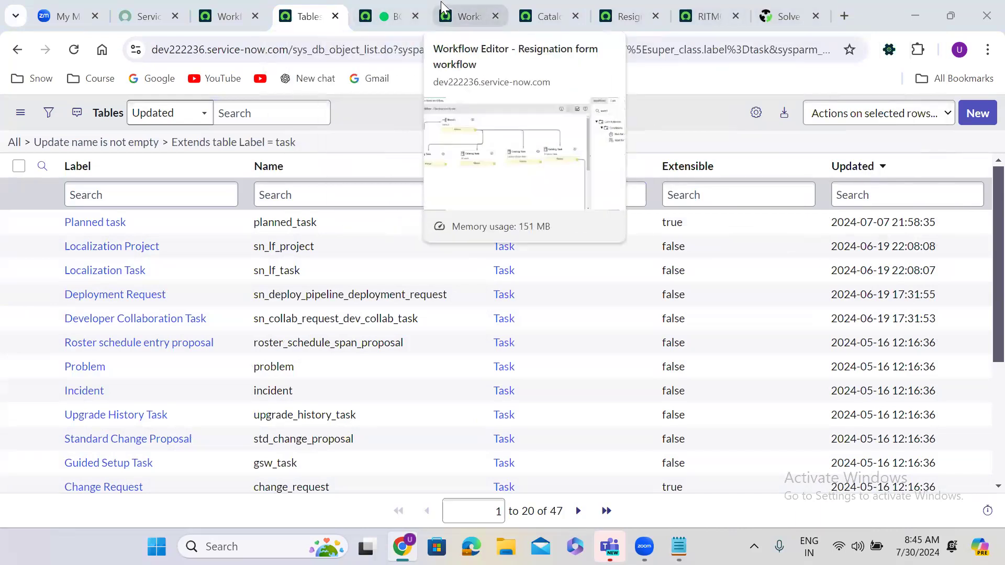
- Return to the Resignation form workflow and delete its Mobile task, Id card, Laptop Retun task and Finance task catalog tasks
left_click(461, 15)
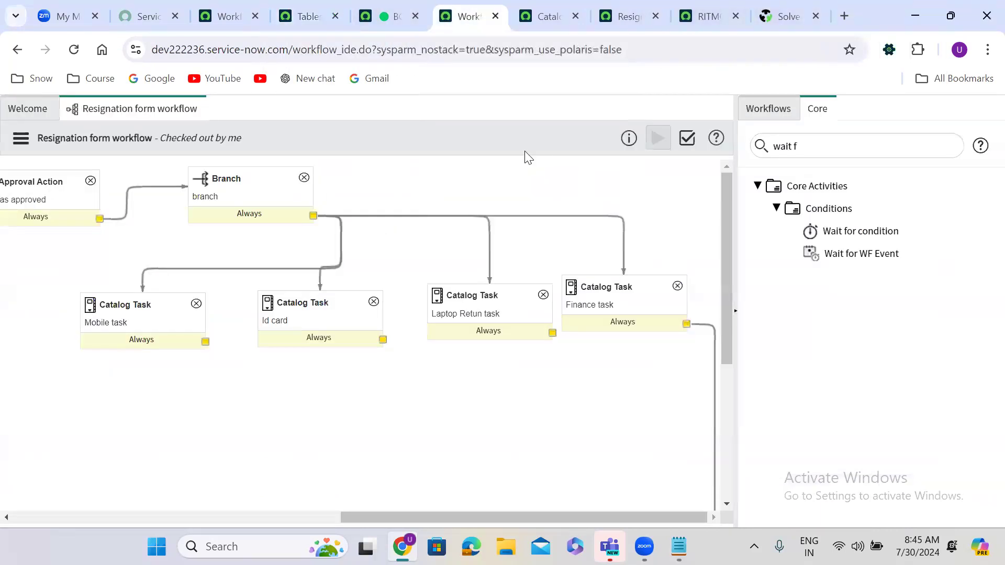
left_click(197, 303)
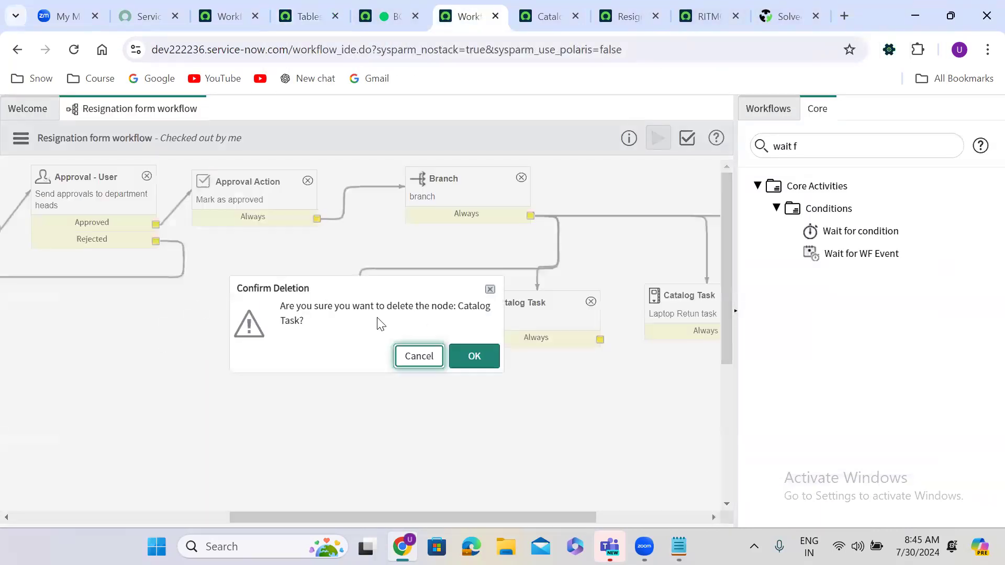
left_click(460, 358)
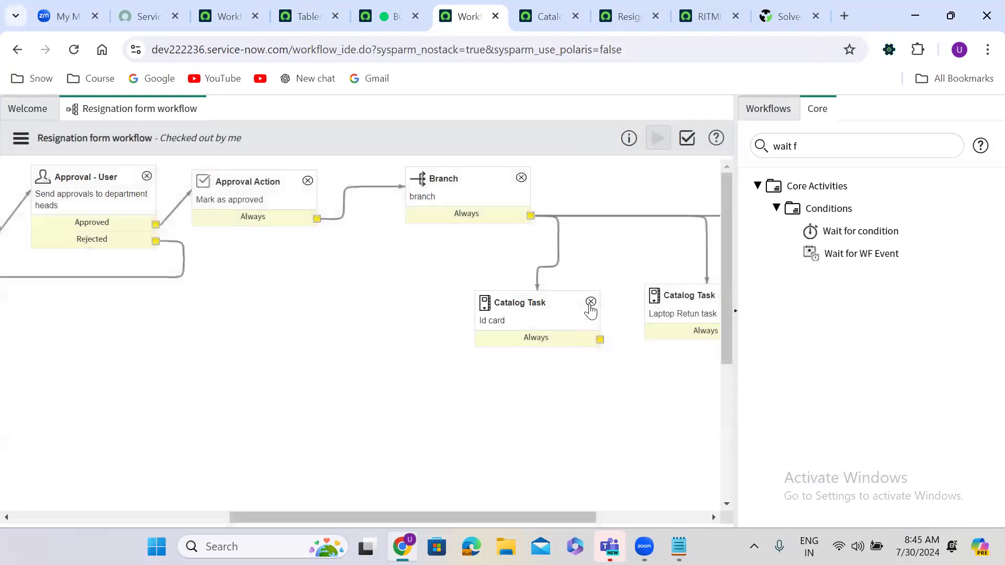
left_click(590, 303)
left_click(478, 357)
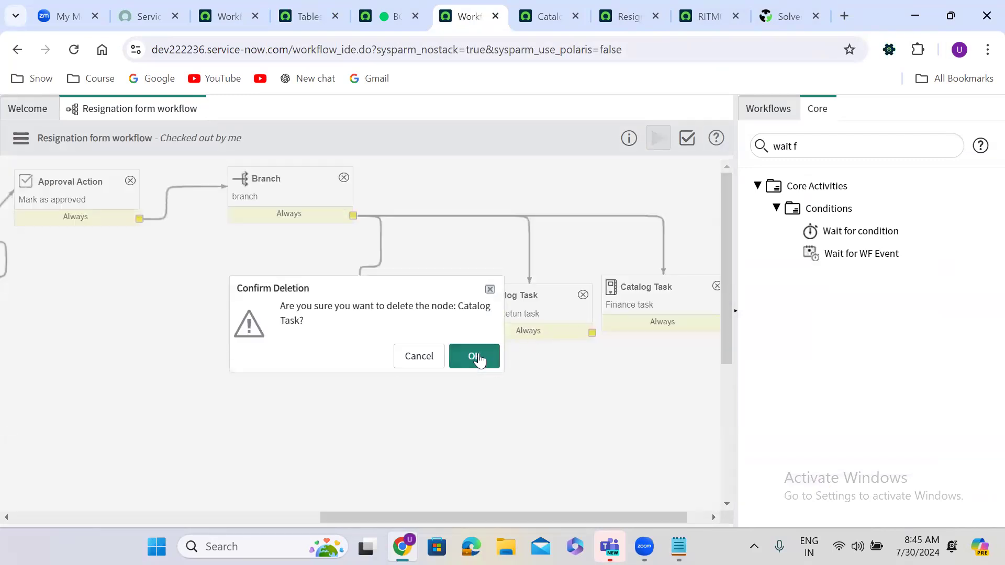
left_click(583, 295)
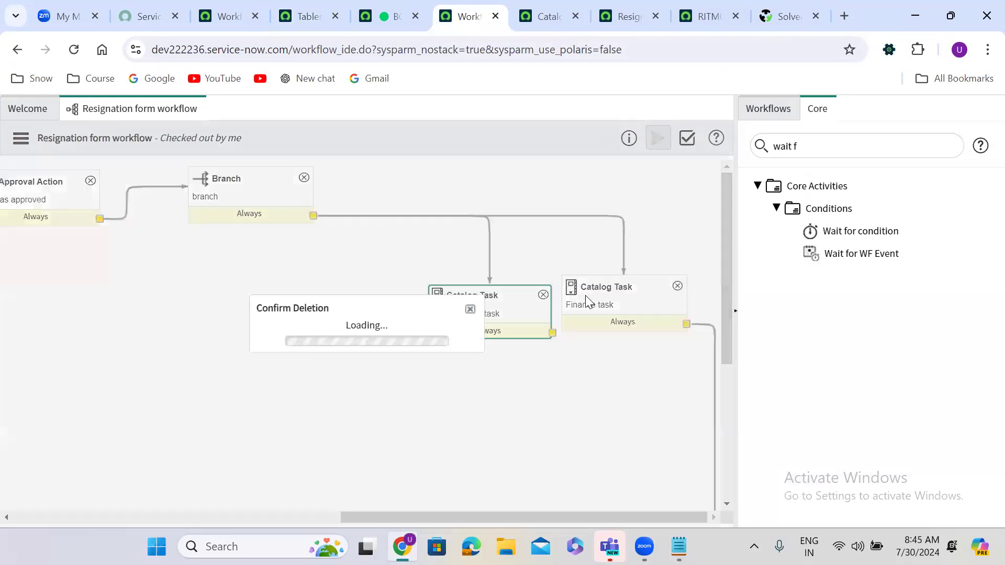
left_click(476, 356)
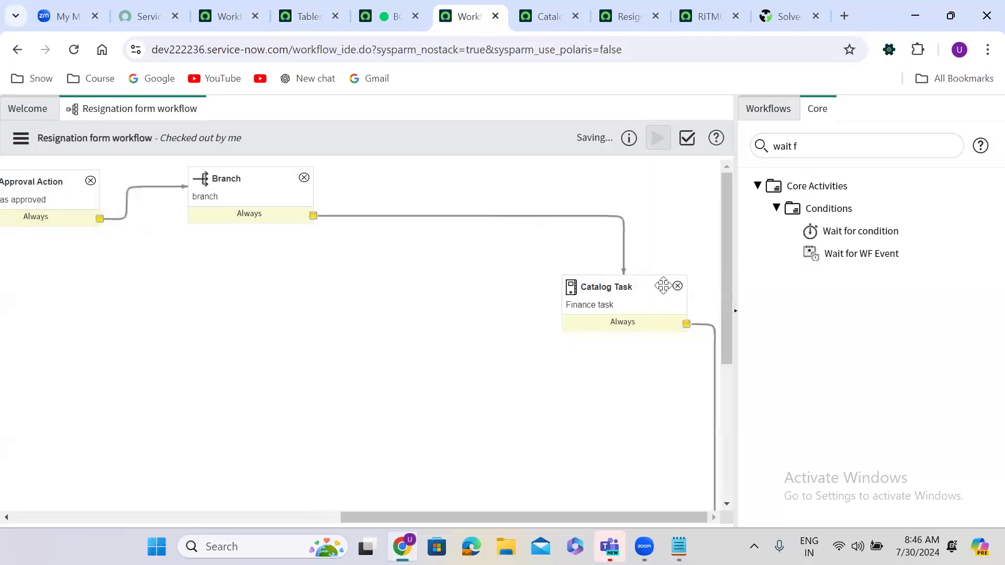
left_click(678, 285)
left_click(474, 356)
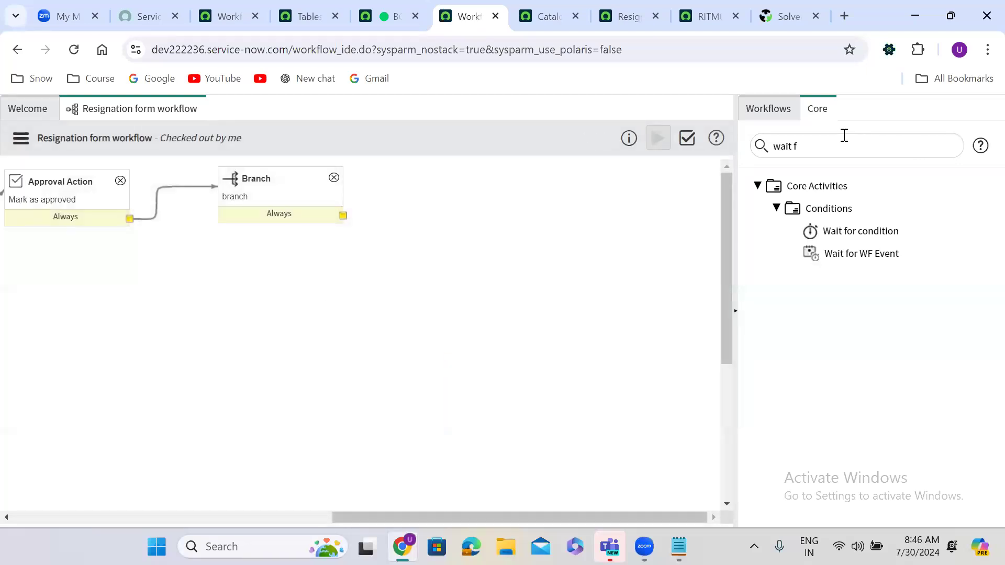
- Find the Create Task core activity, add it to the workflow canvas and name it Create Incident
triple_click(808, 146)
type("c")
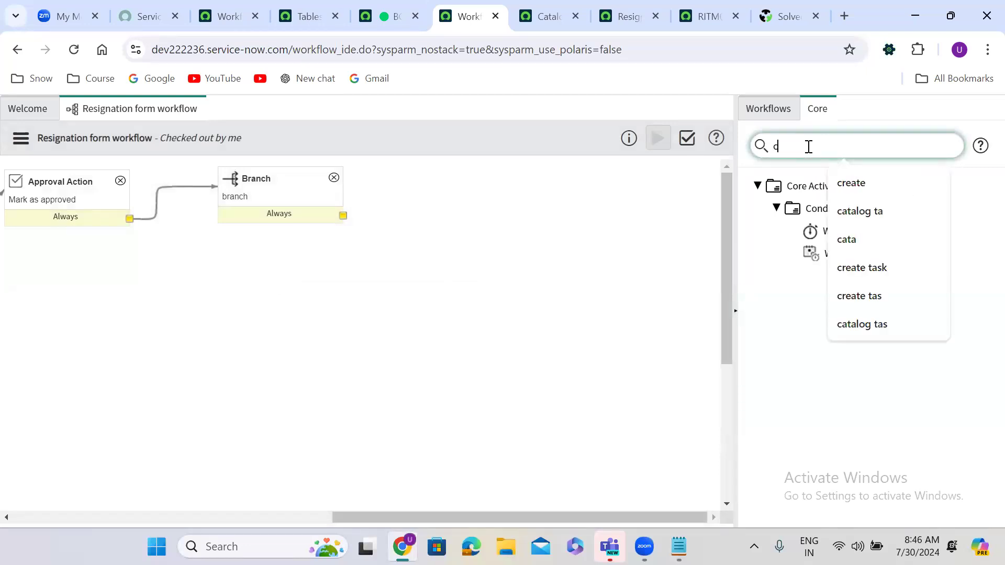
type("reate")
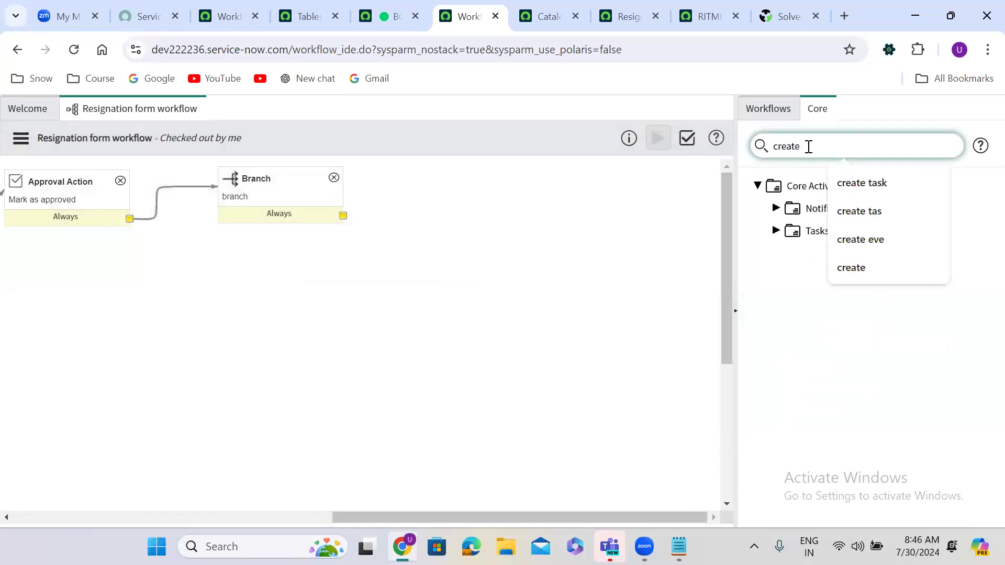
type(" task")
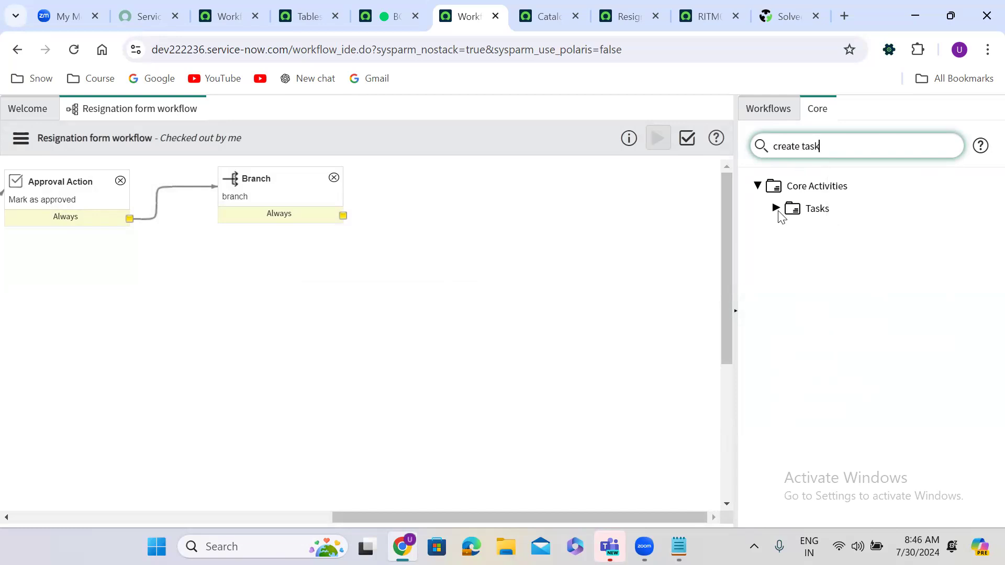
left_click(776, 208)
left_click(841, 231)
left_click_drag(611, 238, 287, 259)
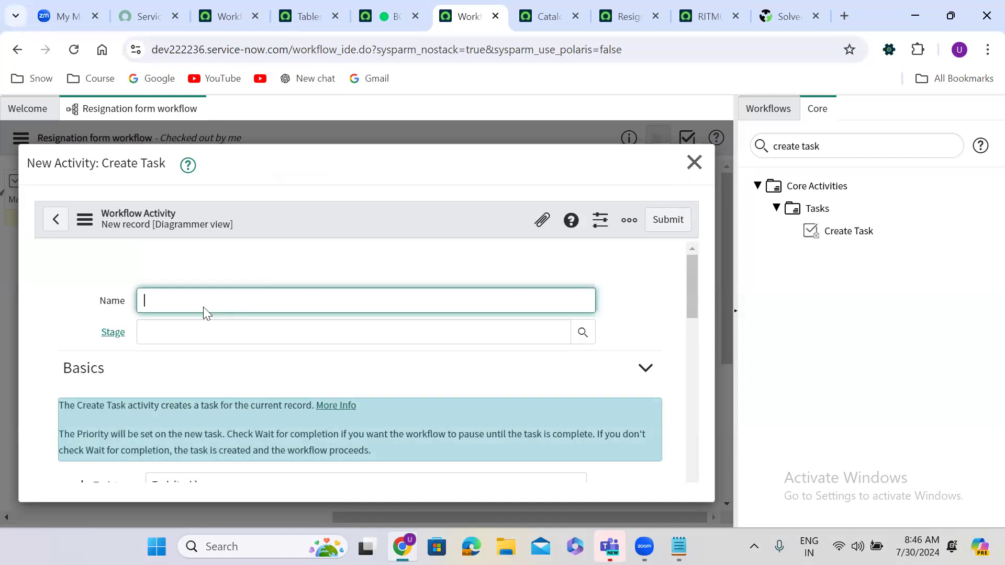
type("eate Incident")
- Set the new activity's task type to Incident [incident] and its priority to 1 - Critical
left_click(504, 369)
left_click_drag(692, 270, 691, 319)
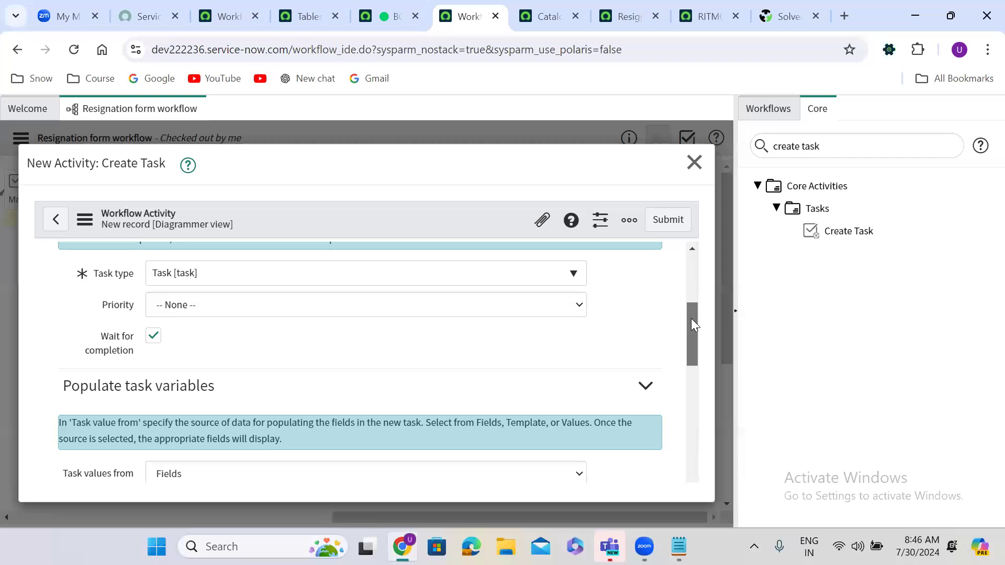
left_click(258, 281)
type("incident")
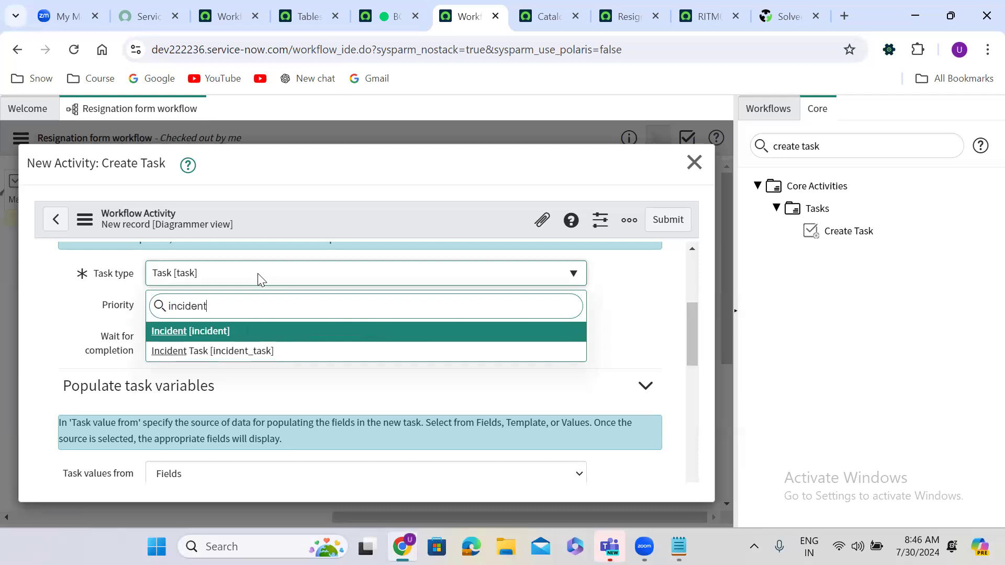
key("Return")
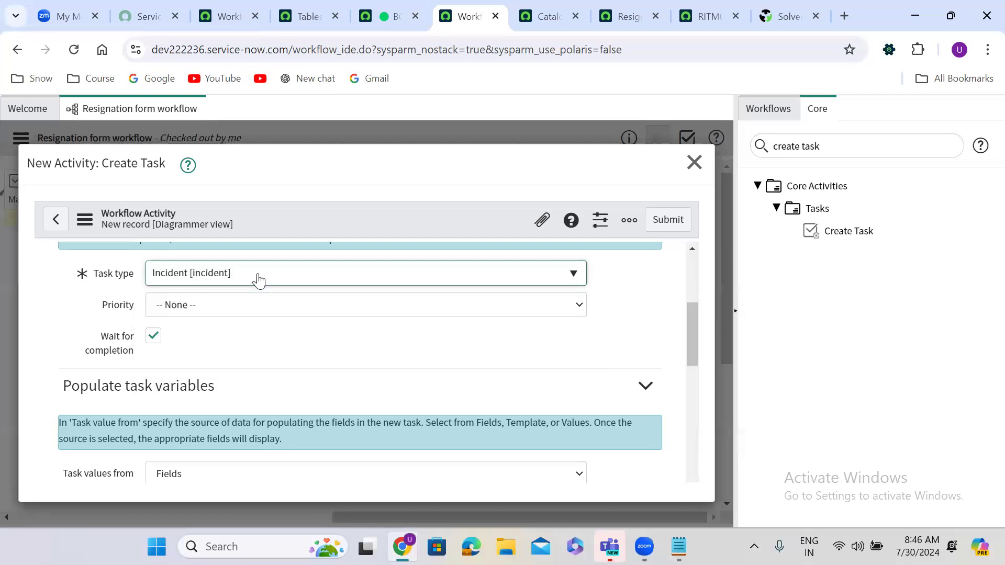
left_click(255, 313)
left_click(214, 339)
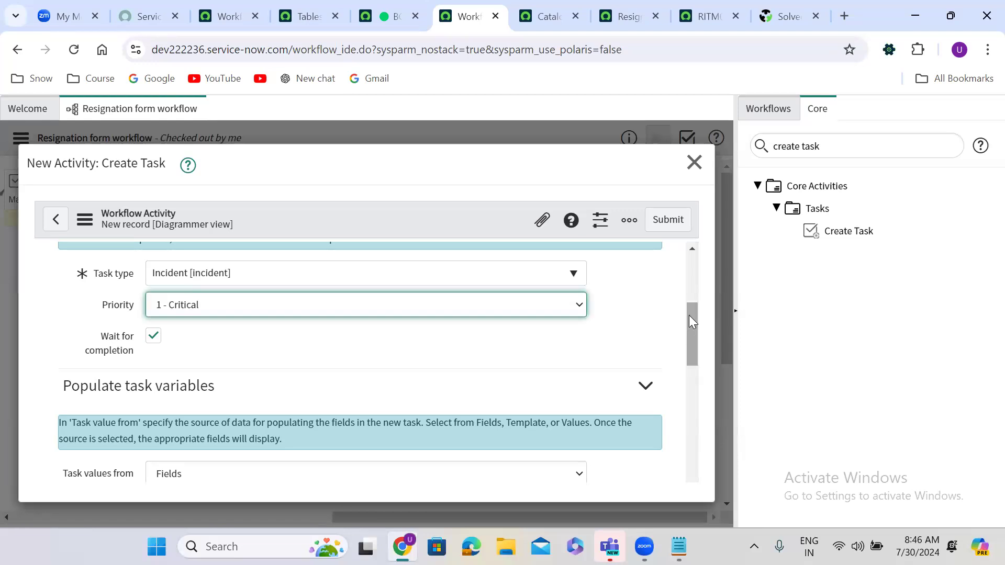
left_click(385, 283)
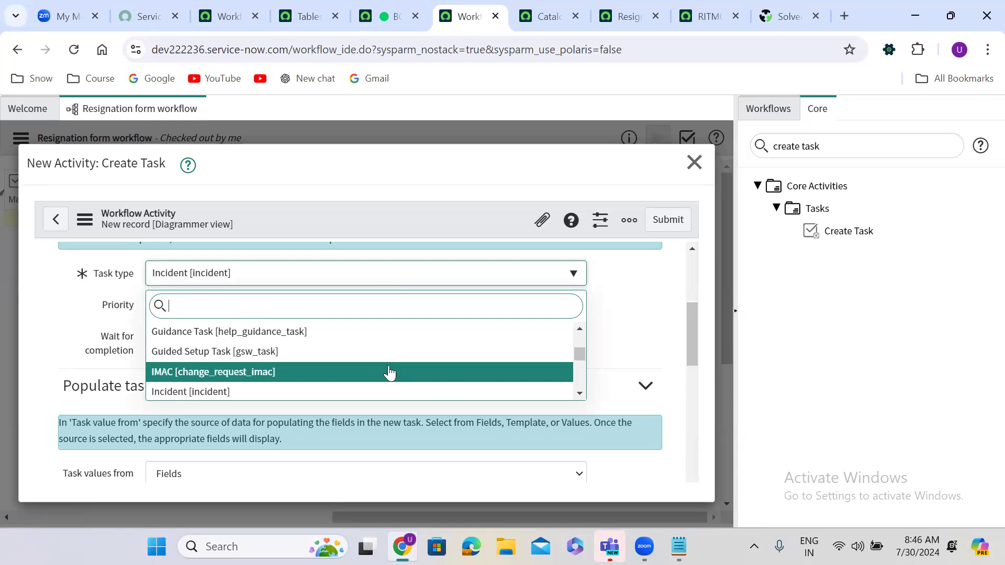
left_click(610, 341)
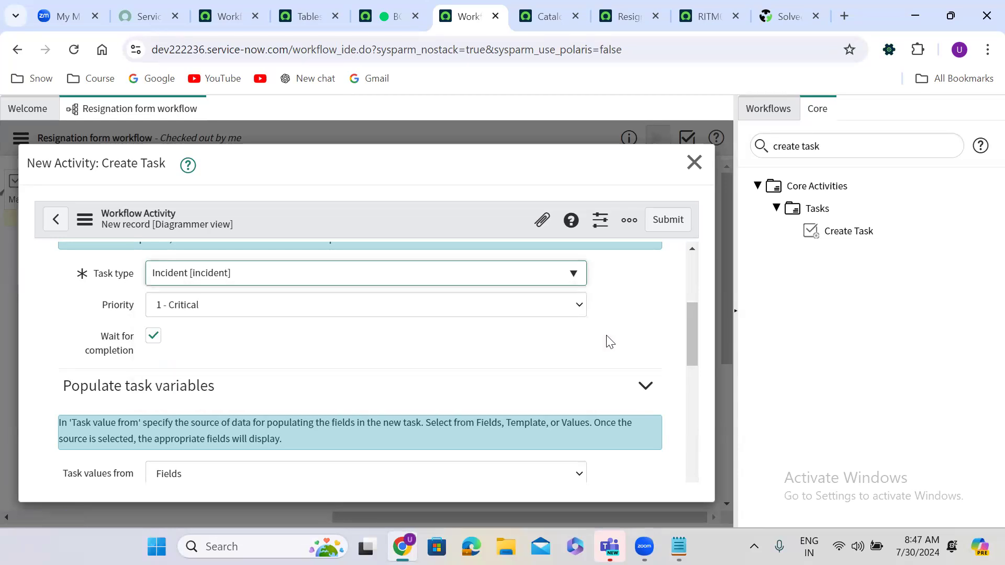
- Enter Test Incident as the short description of the task the activity creates
scroll(695, 353, "down", 1)
scroll(695, 353, "down", 4)
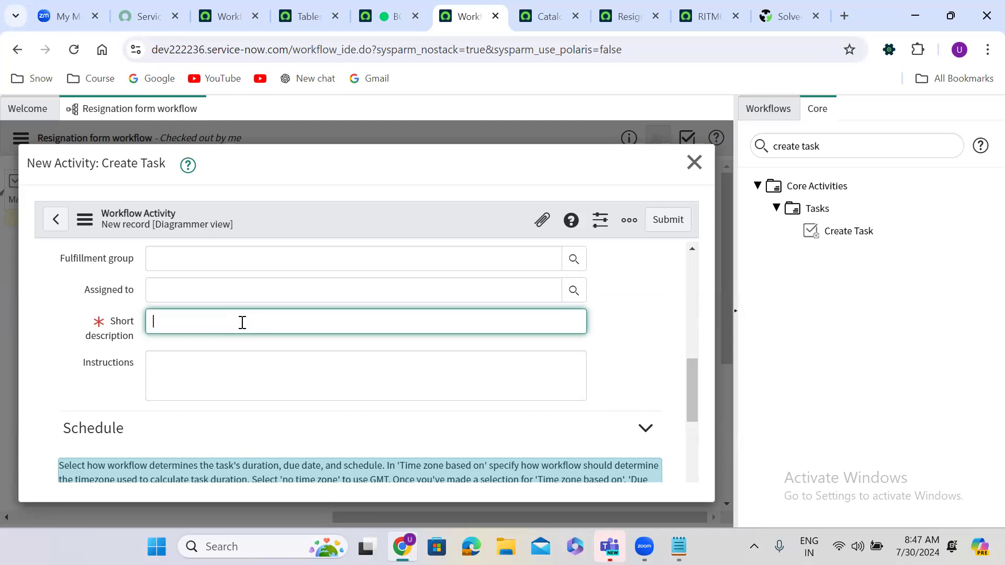
type("Test Incident")
- Enable the activity's advanced script and add the line task.category = 'software'; below the example comments
left_click_drag(691, 370, 688, 475)
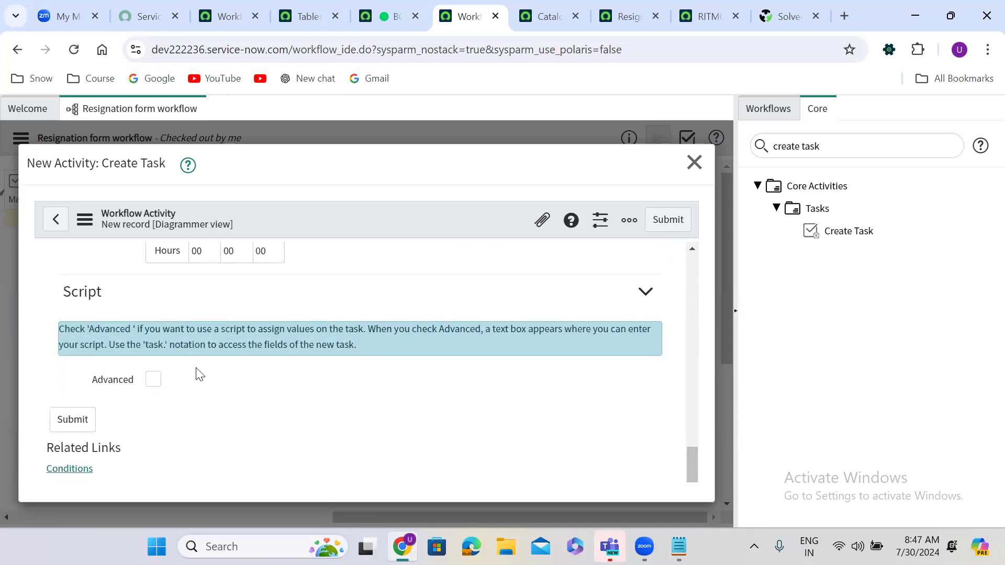
left_click(152, 380)
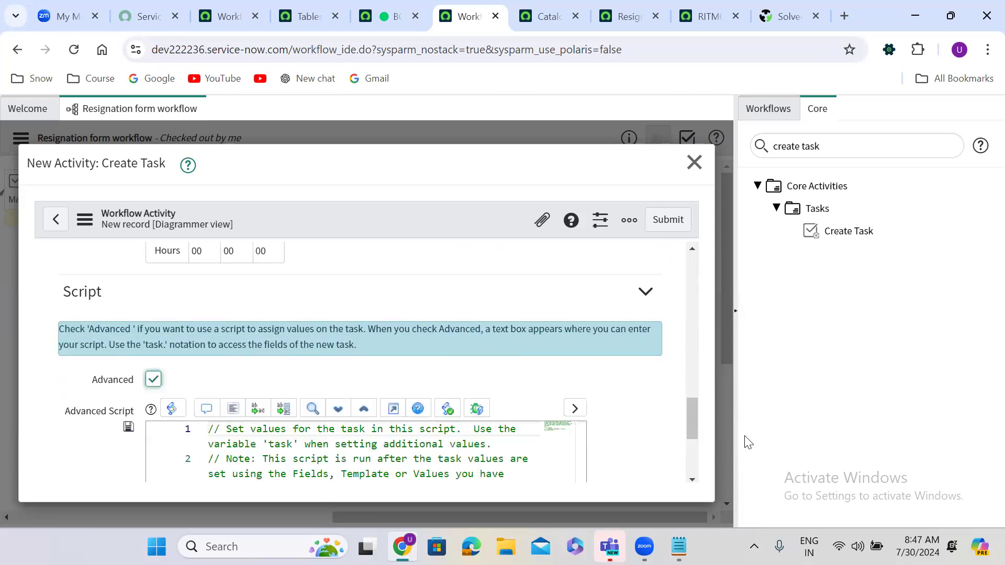
scroll(688, 464, "down", 4)
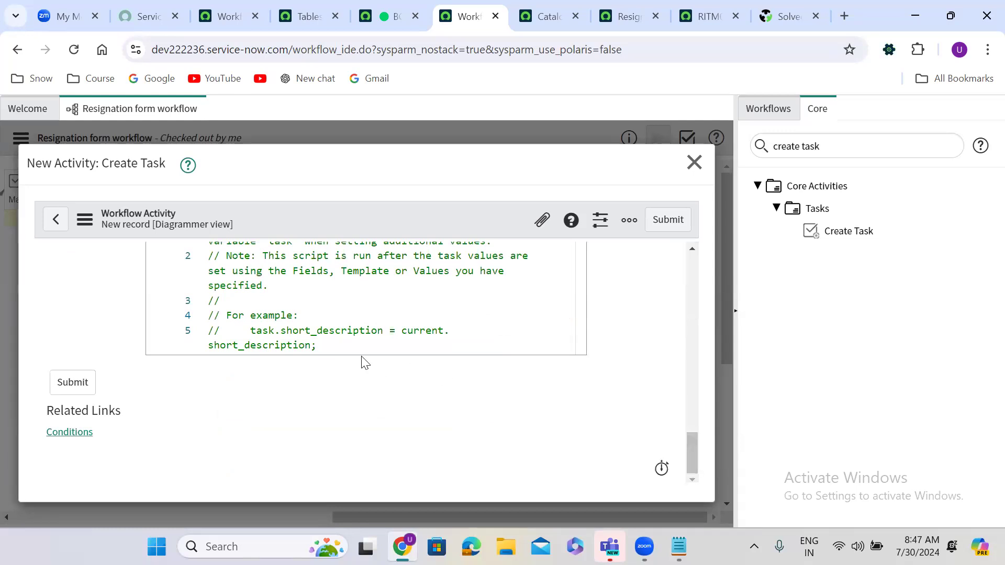
left_click(340, 340)
key("Return")
key("Return")
key("Return")
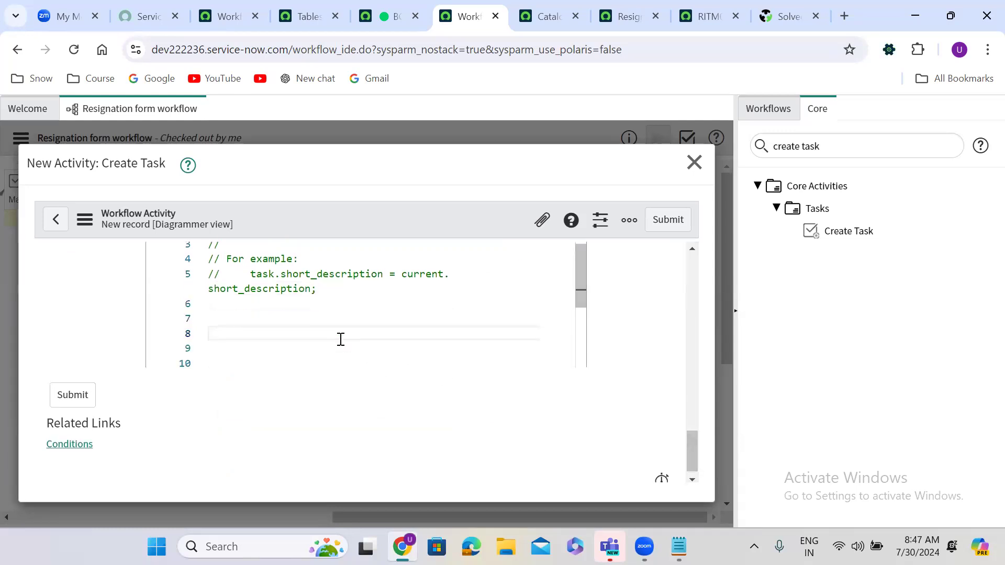
type("task")
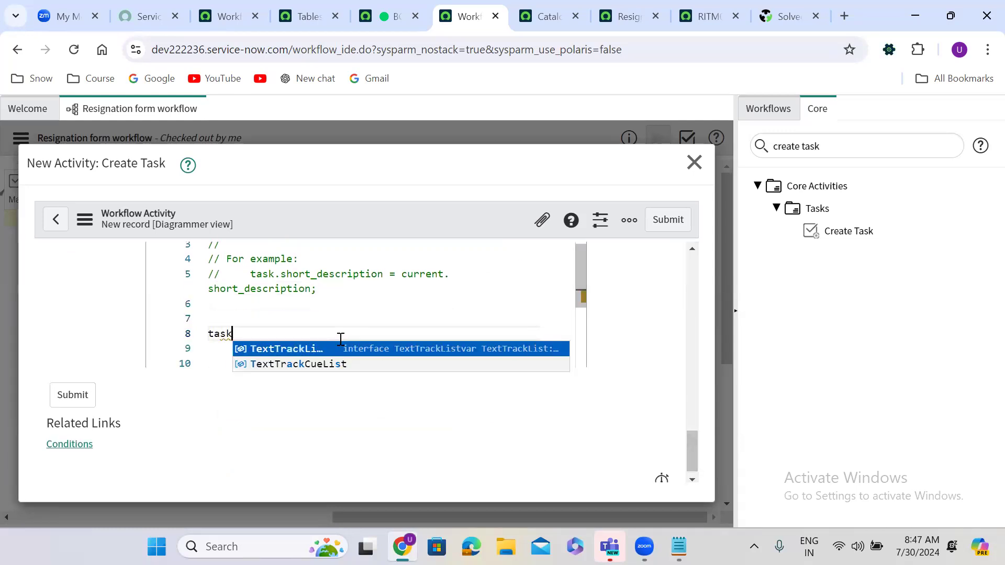
type(".catego")
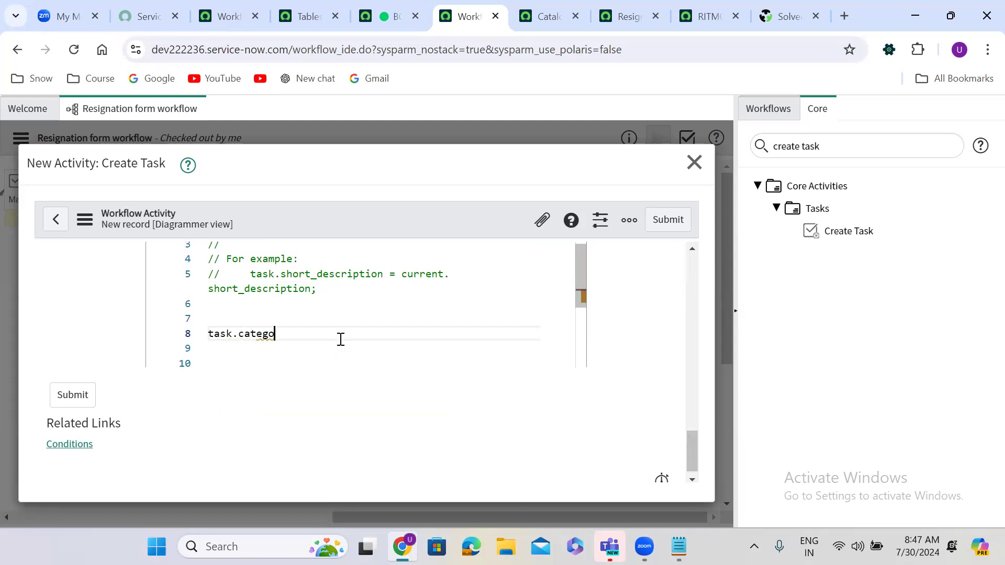
type("ry =")
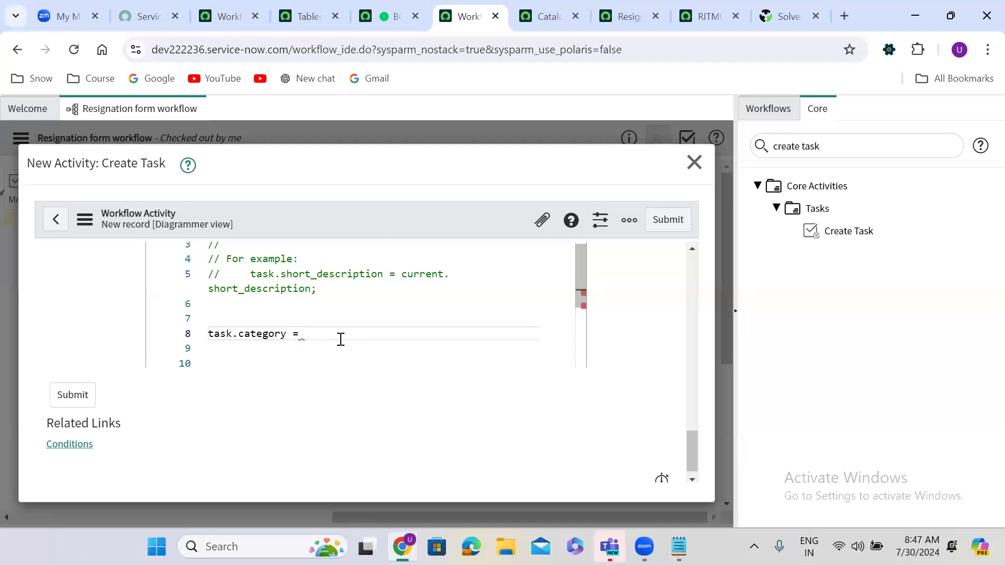
type(" 'software';")
key("Return")
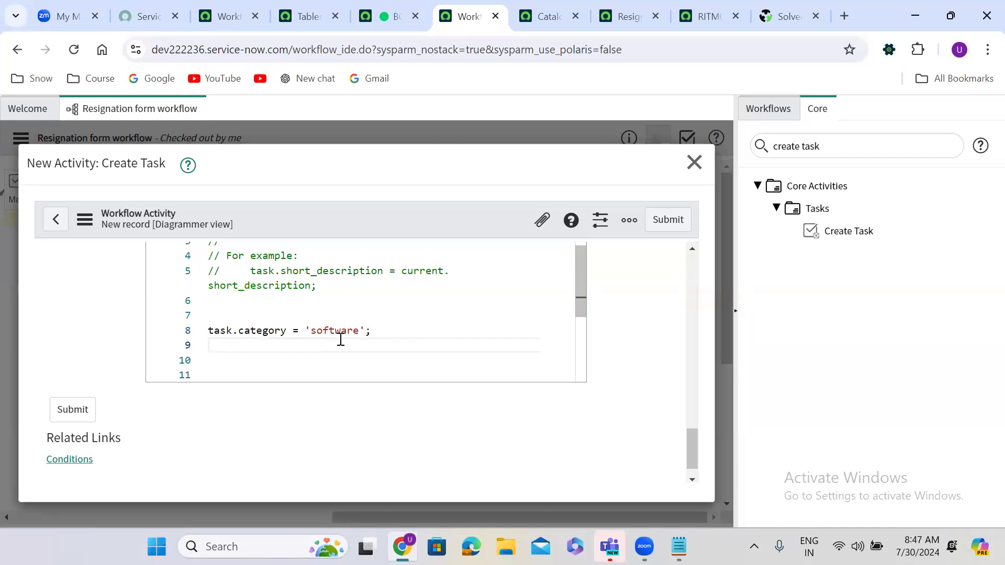
- Add the line task.subcategory = 'email'; to the advanced script beneath the category assignment
type("task.subcategory = ")
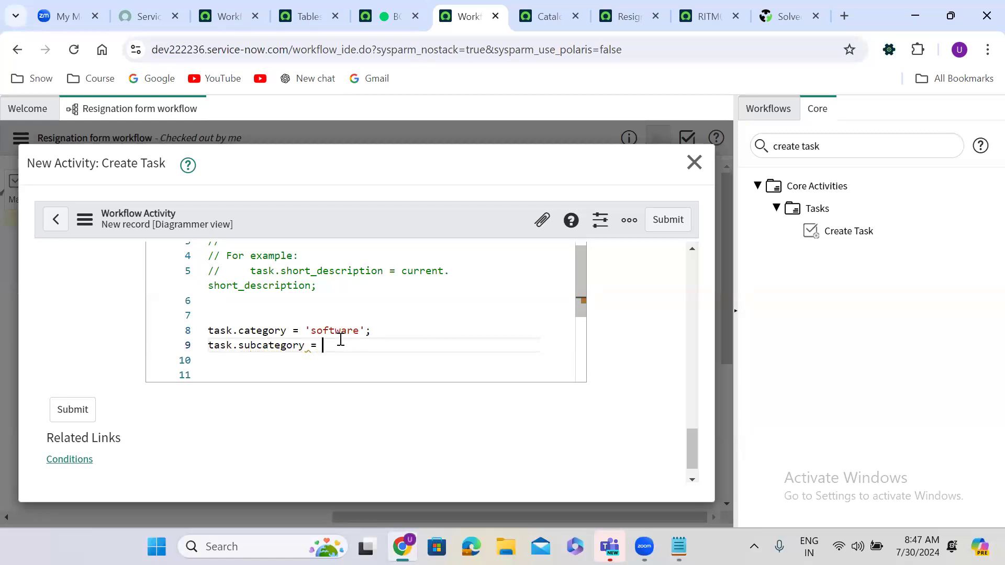
type("'email")
left_click(483, 320)
left_click(369, 345)
type(";")
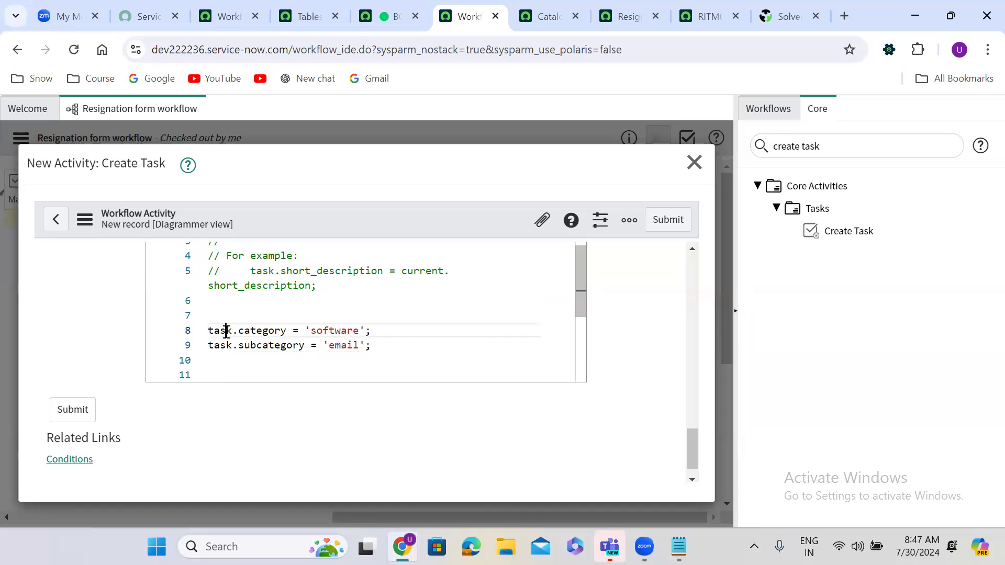
double_click(224, 331)
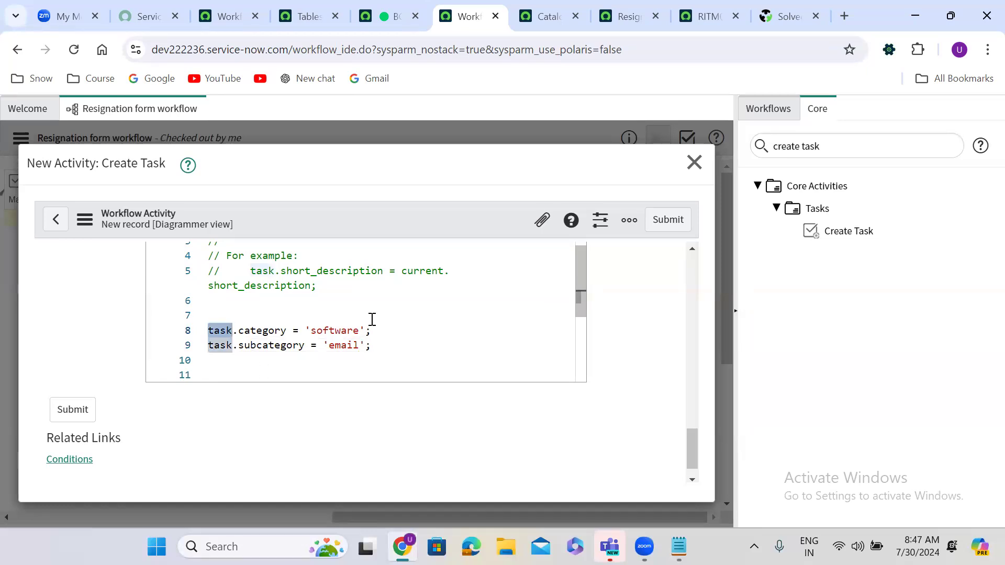
- Submit the Create Incident activity and move it to the empty canvas area below the Mark as approved activity
left_click(673, 225)
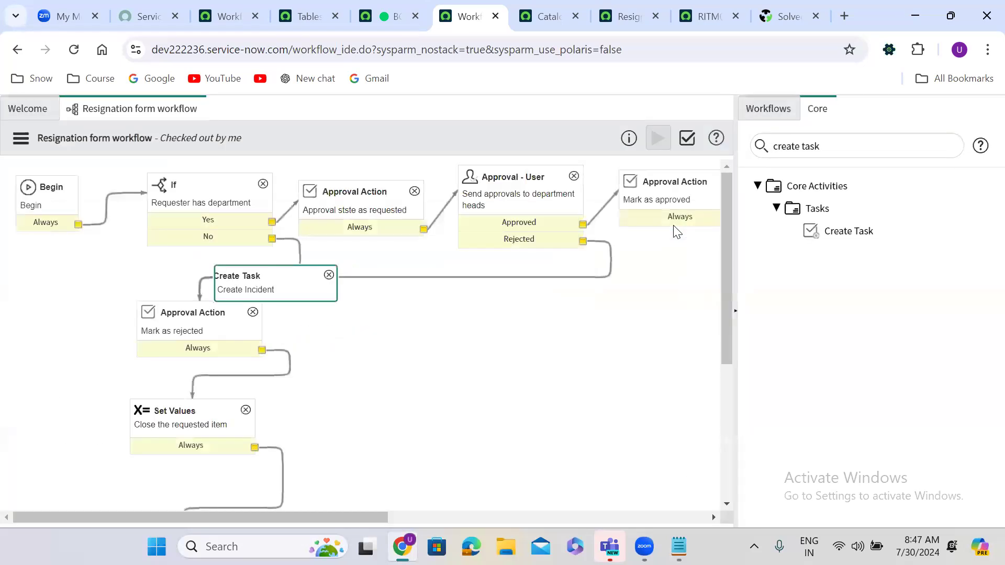
left_click_drag(242, 284, 587, 332)
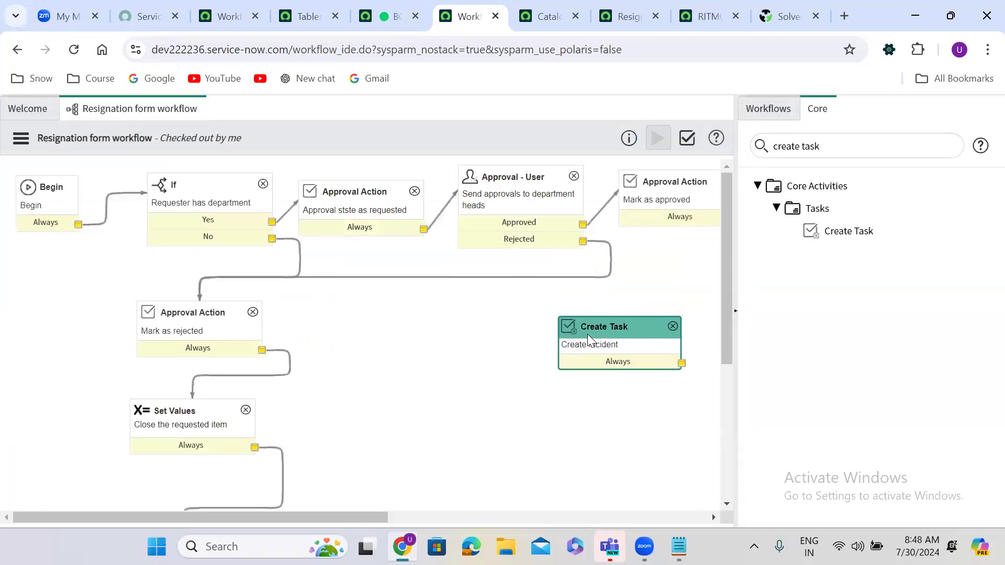
scroll(238, 504, "right", 5)
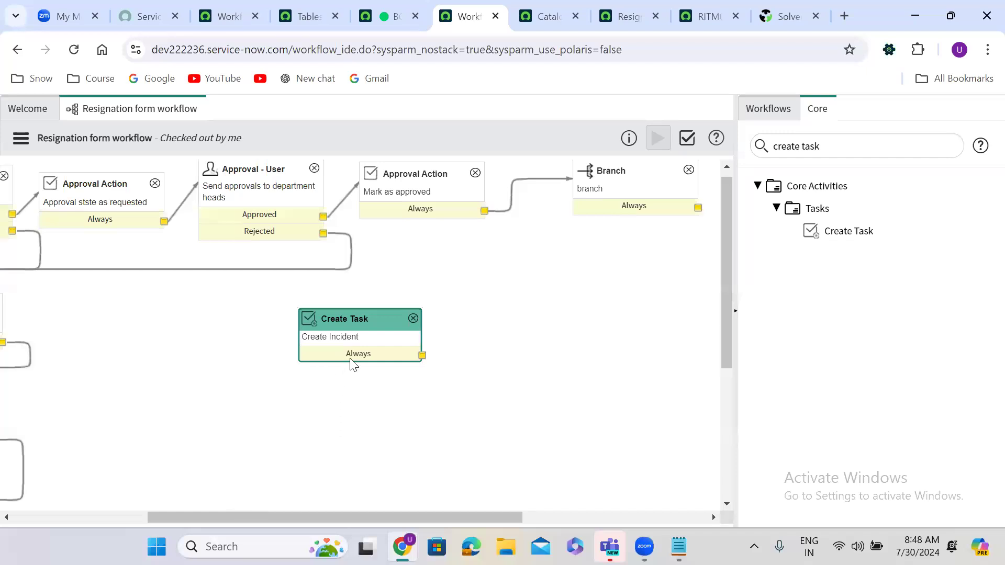
left_click_drag(344, 317, 446, 303)
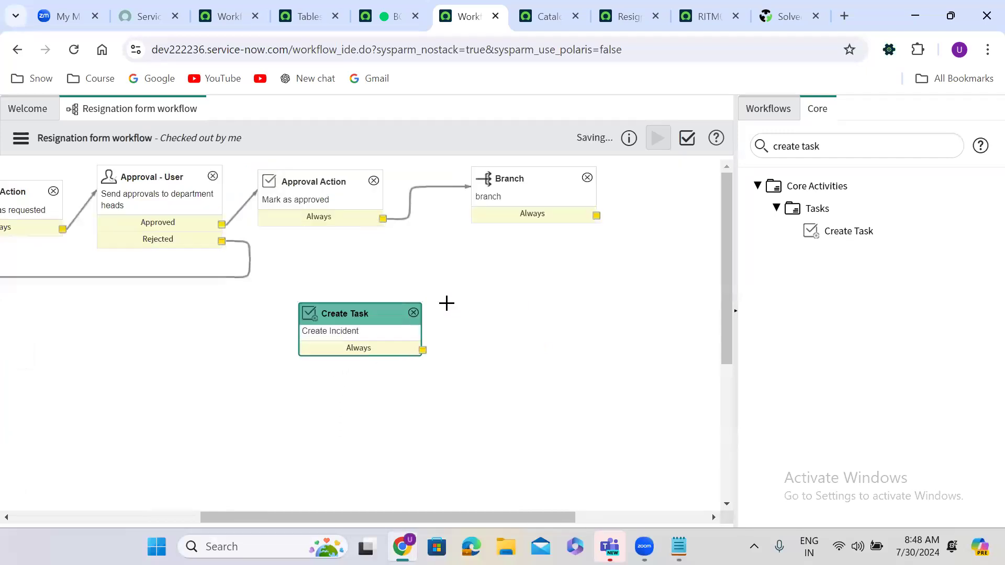
- Copy the Create Incident activity and place the duplicate directly beside the original, below the Branch activity
left_click(342, 316)
right_click(342, 315)
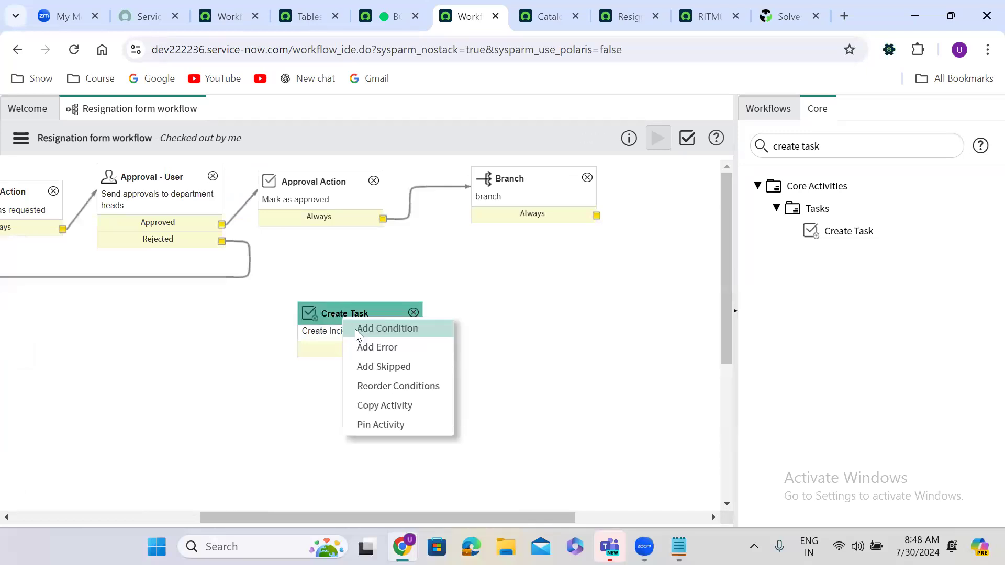
left_click(392, 399)
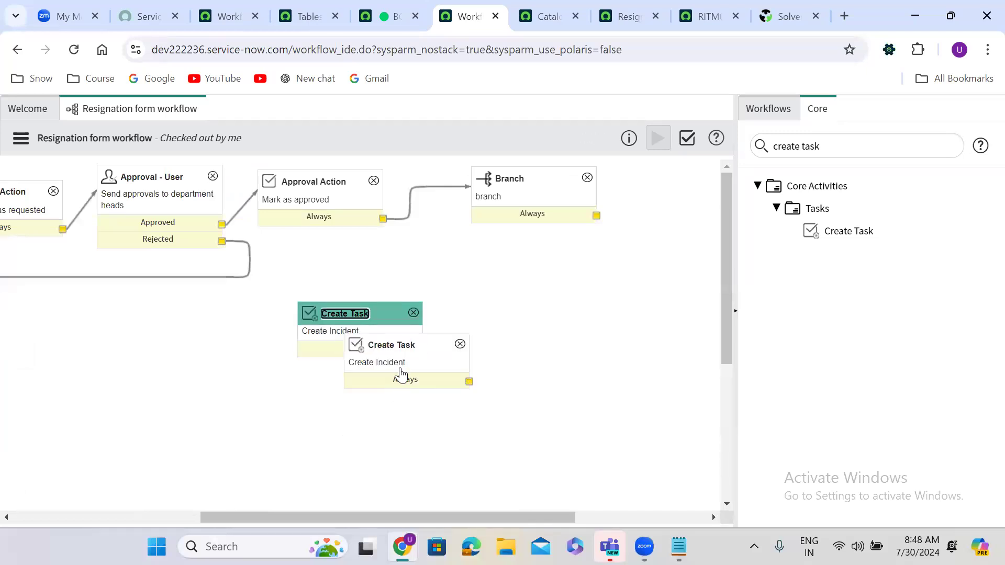
left_click_drag(389, 348, 485, 317)
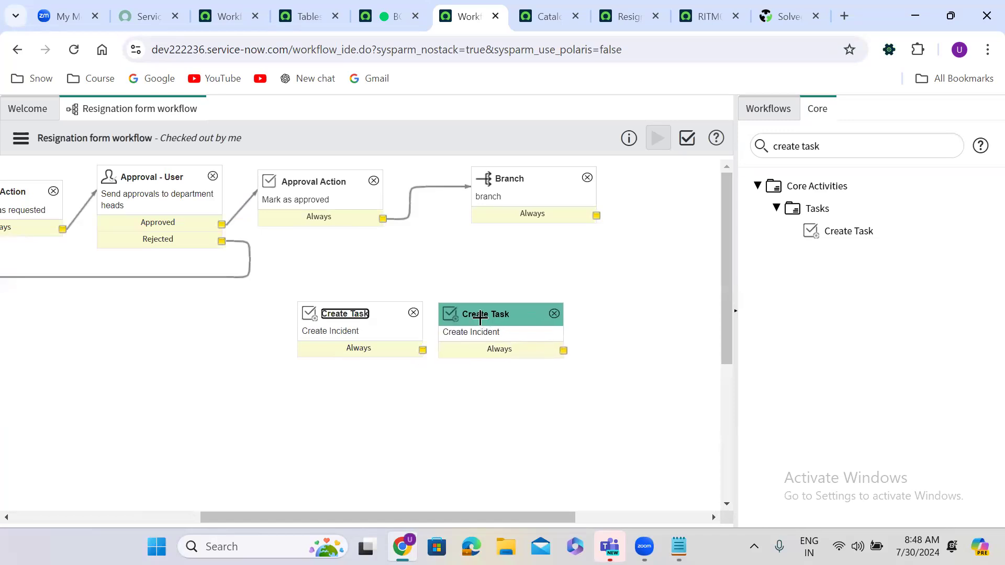
- Copy the second Create Incident activity and place the new duplicate next to it as the third in the row
scroll(419, 319, "right", 3)
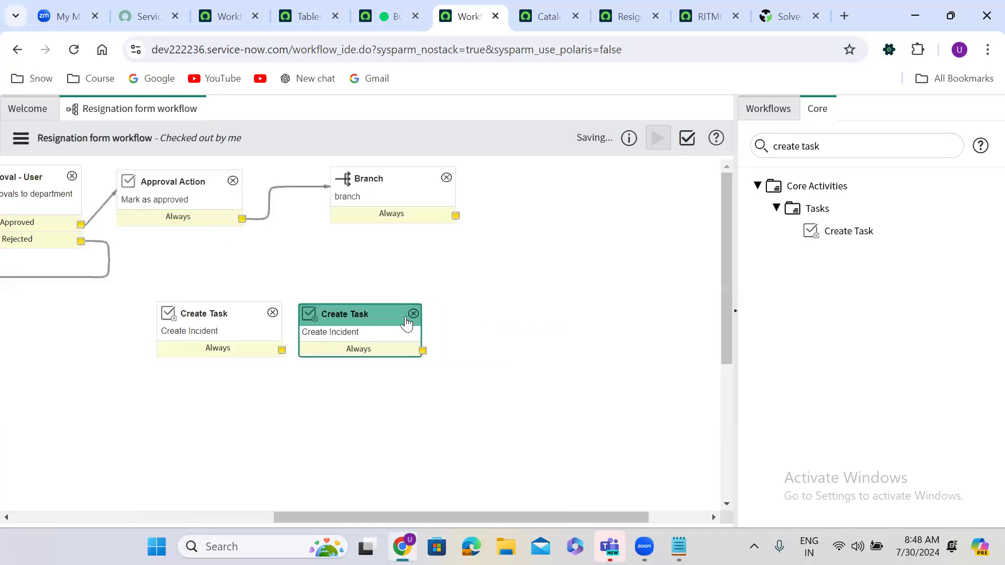
right_click(365, 313)
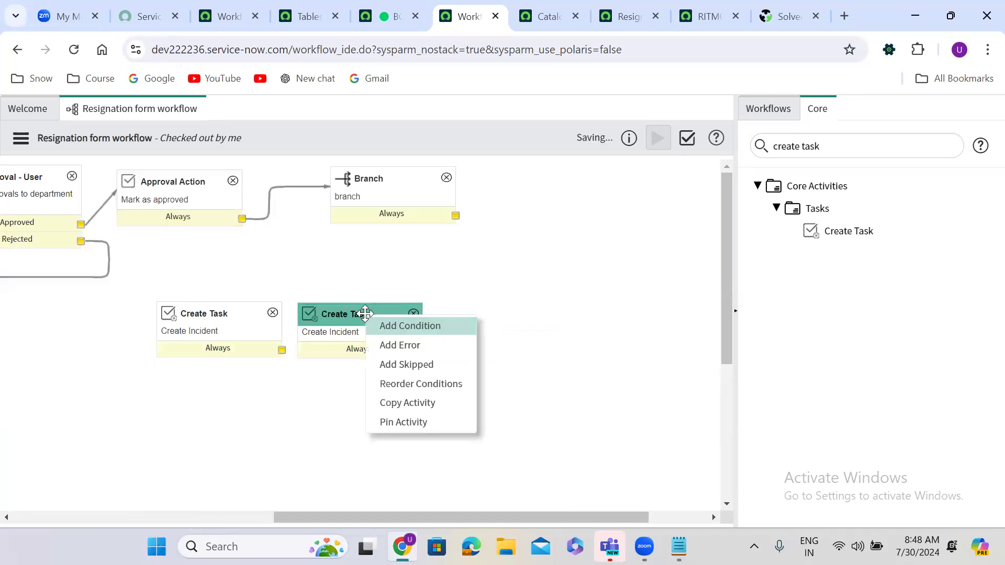
left_click(410, 401)
key("ctrl+v")
left_click_drag(405, 346, 492, 313)
- Duplicate the third Create Incident activity and place the copy at the end of the row as the fourth
scroll(492, 313, "right", 3)
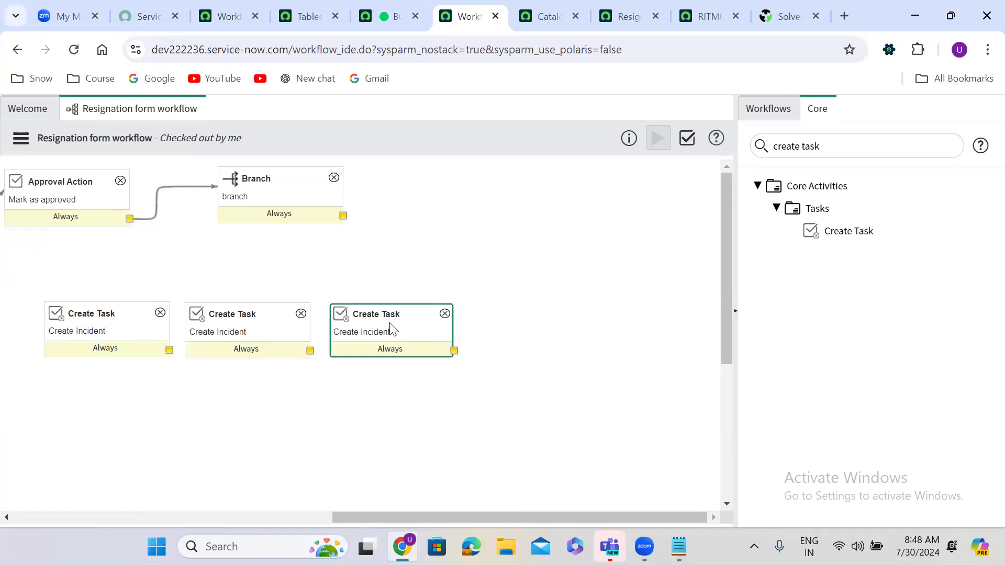
right_click(390, 326)
left_click(432, 412)
key("ctrl+v")
left_click_drag(429, 349, 529, 318)
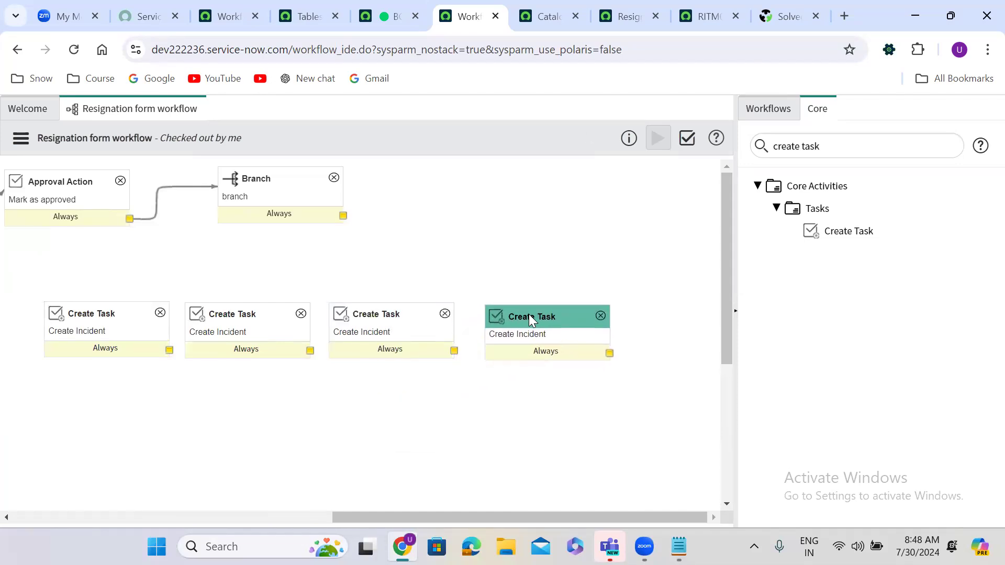
- Connect the Branch activity's Always output to each of the four Create Incident activities
left_click_drag(343, 214, 125, 316)
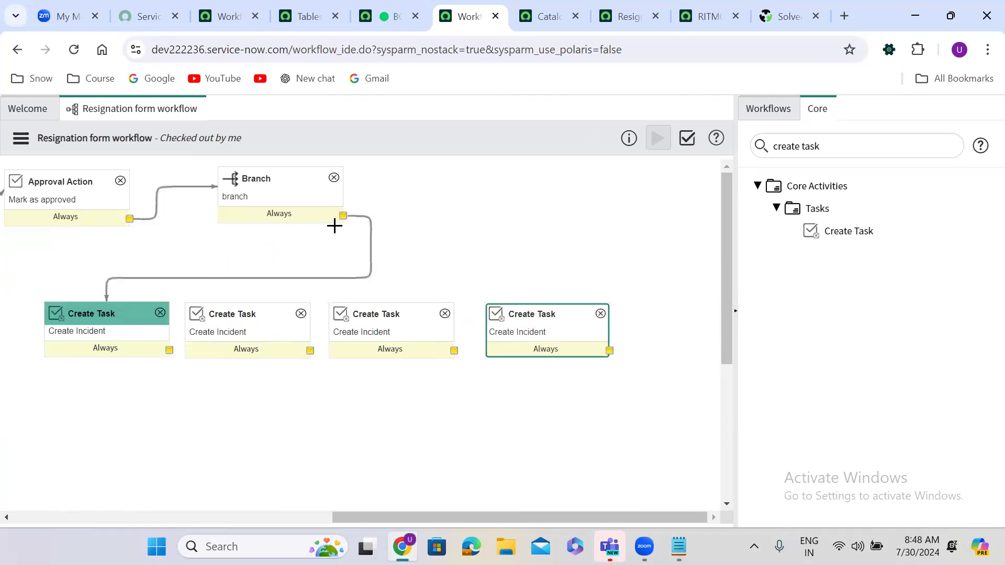
left_click_drag(344, 216, 270, 329)
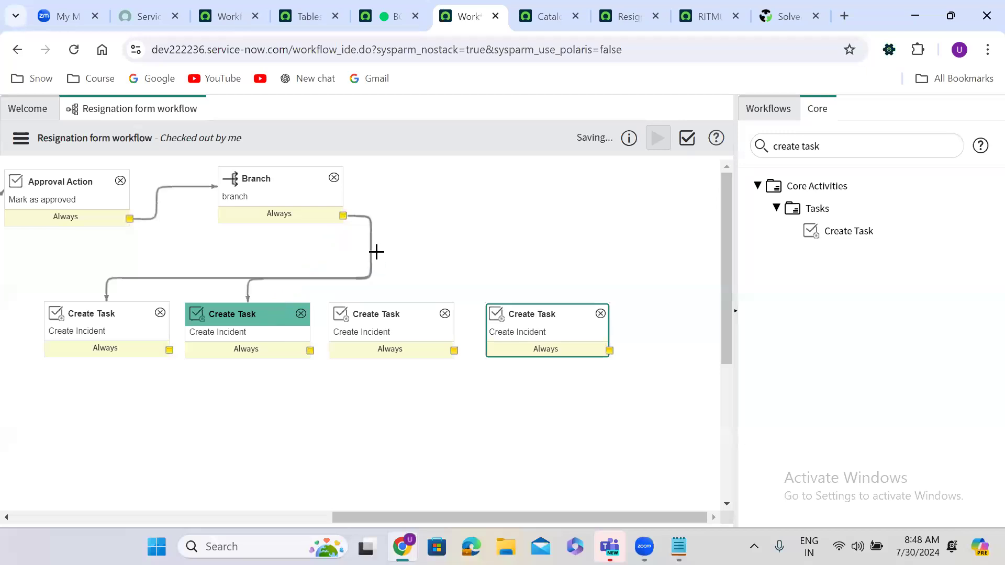
left_click_drag(343, 217, 386, 319)
left_click_drag(343, 217, 544, 331)
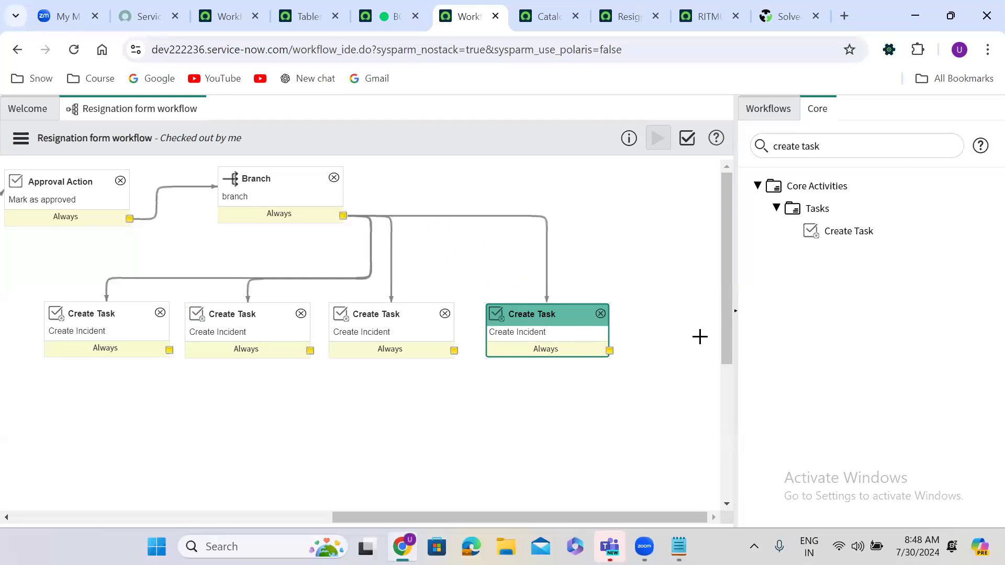
- Move the unconnected Send Email Notification activity up so it sits closer beneath the row of Create Incident activities
left_click_drag(724, 269, 725, 314)
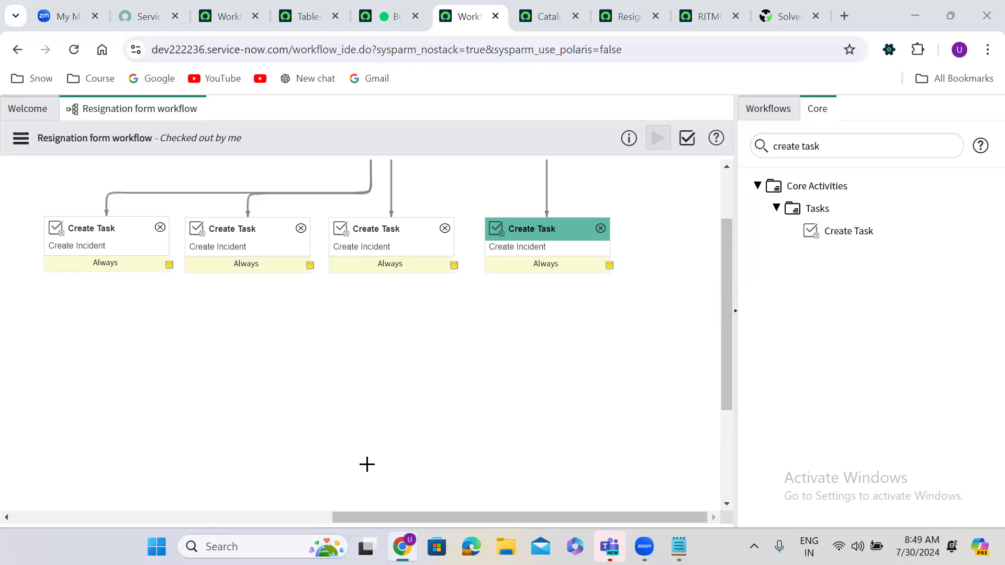
left_click_drag(728, 393, 727, 434)
left_click_drag(426, 499, 429, 360)
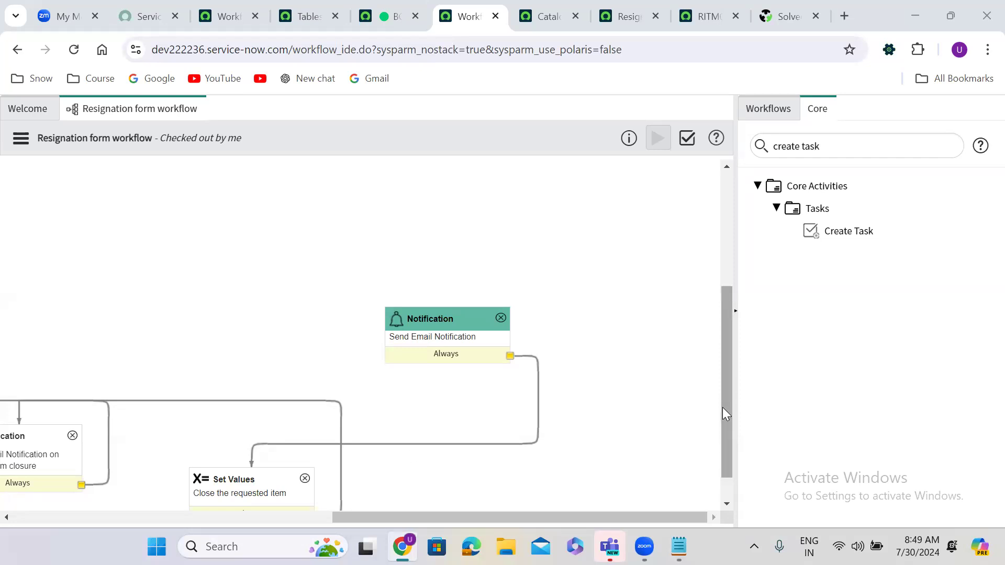
left_click_drag(723, 410, 744, 349)
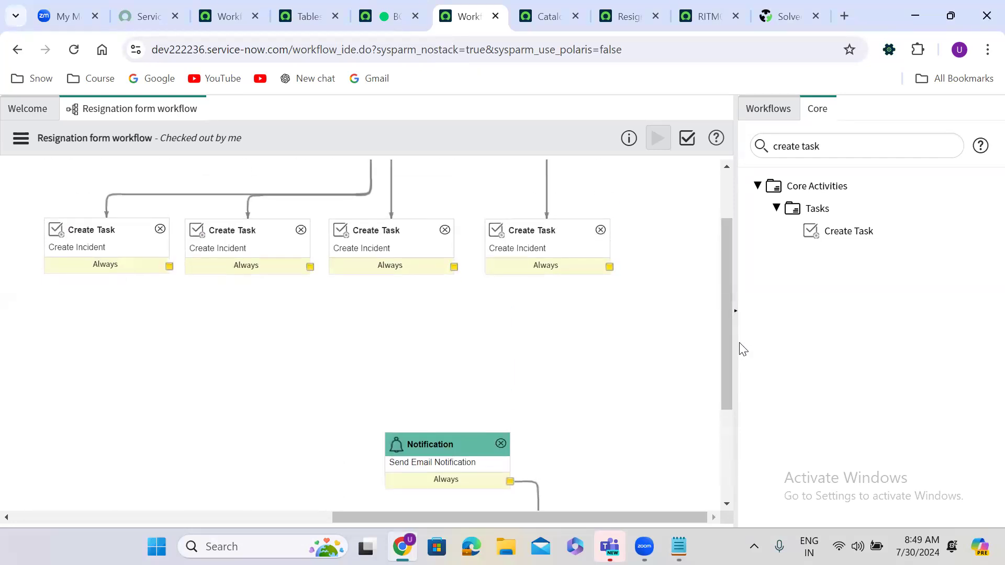
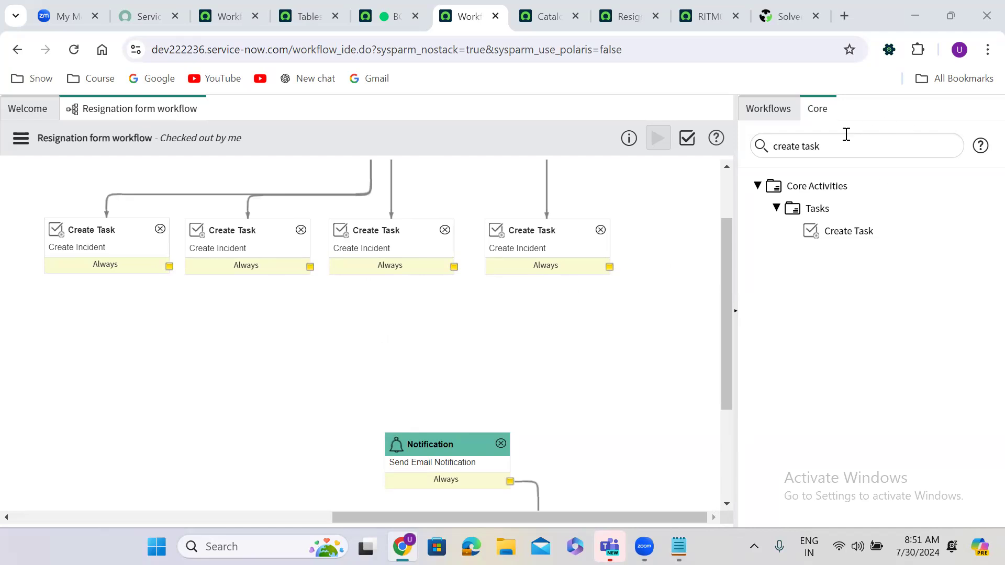
- Find the Join utility in the core activities, add it to the canvas with the name join, and submit it
double_click(817, 145)
key("ctrl+a")
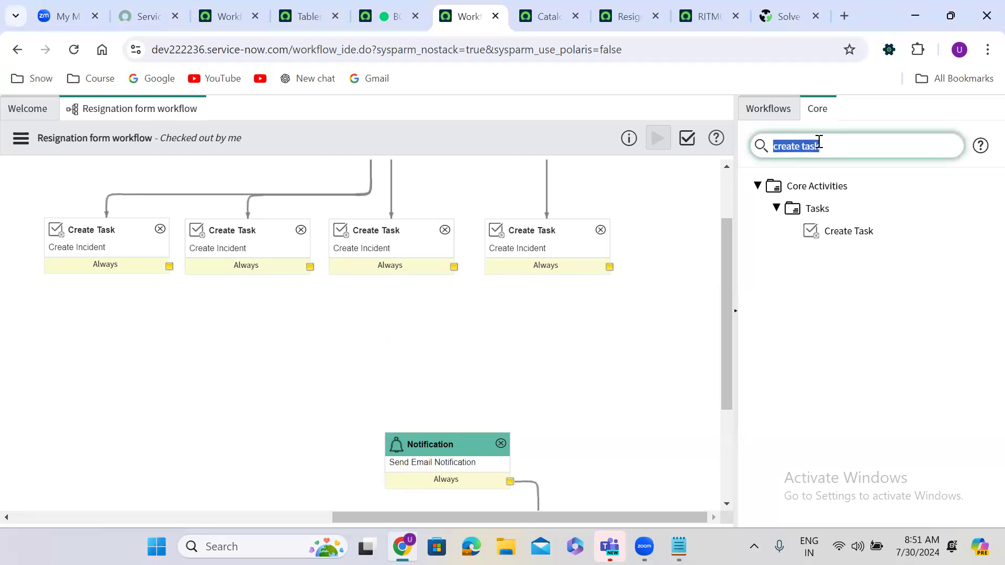
type("join")
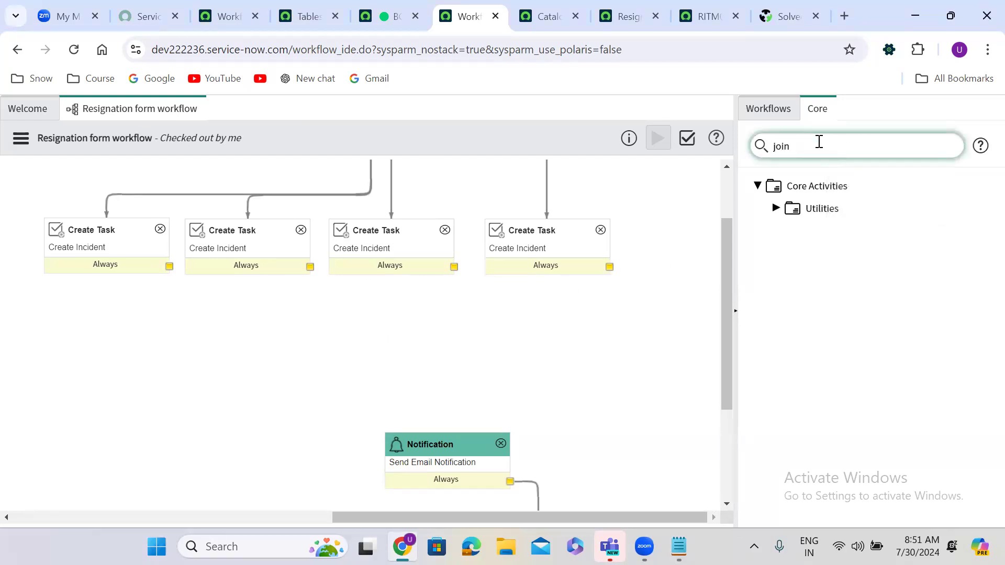
left_click(776, 207)
left_click_drag(836, 226, 316, 313)
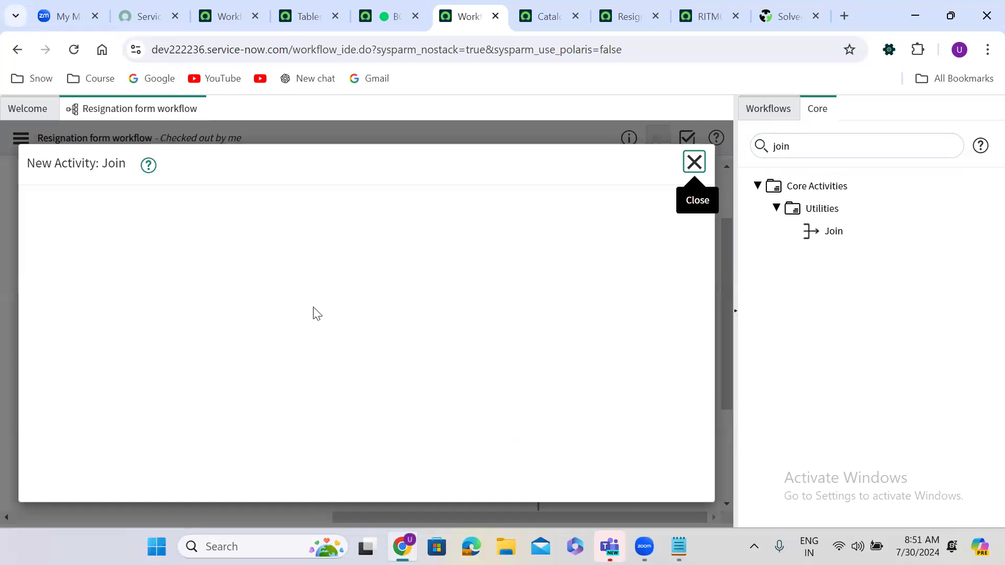
type("join")
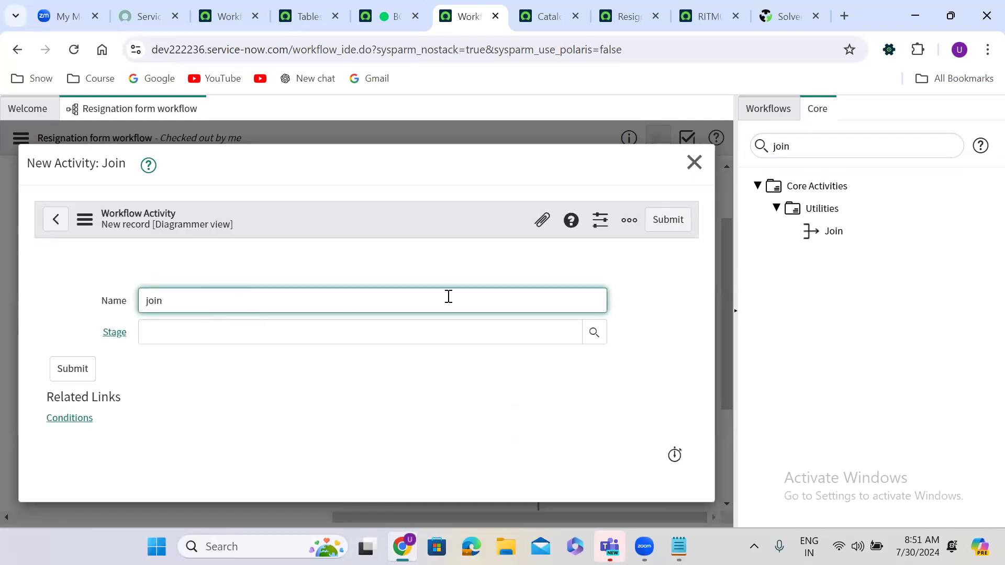
left_click(658, 220)
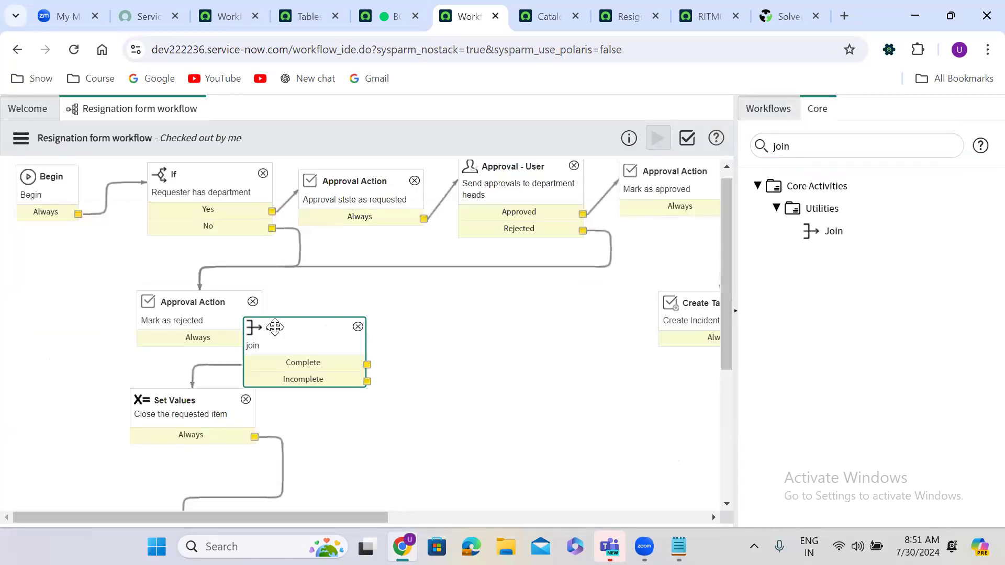
- Move the Join activity between the Create Incident row and the Send Email Notification activity
left_click_drag(275, 327, 495, 382)
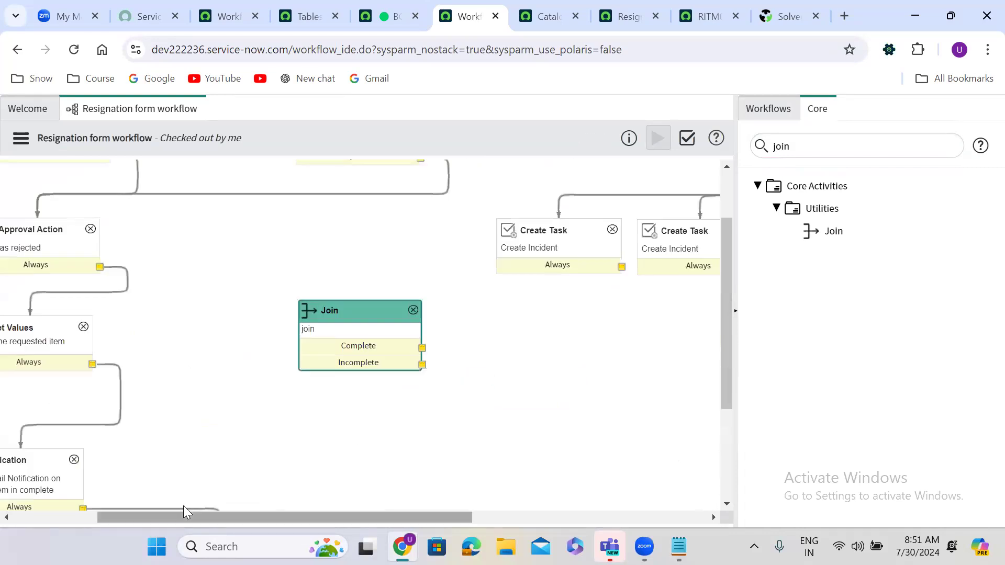
scroll(184, 512, "right", 6)
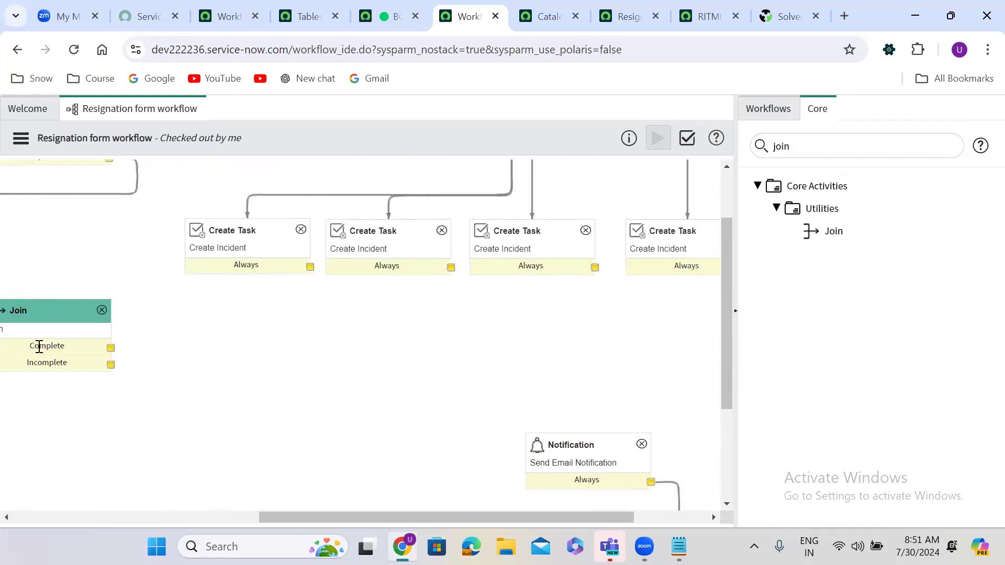
left_click_drag(40, 309, 476, 333)
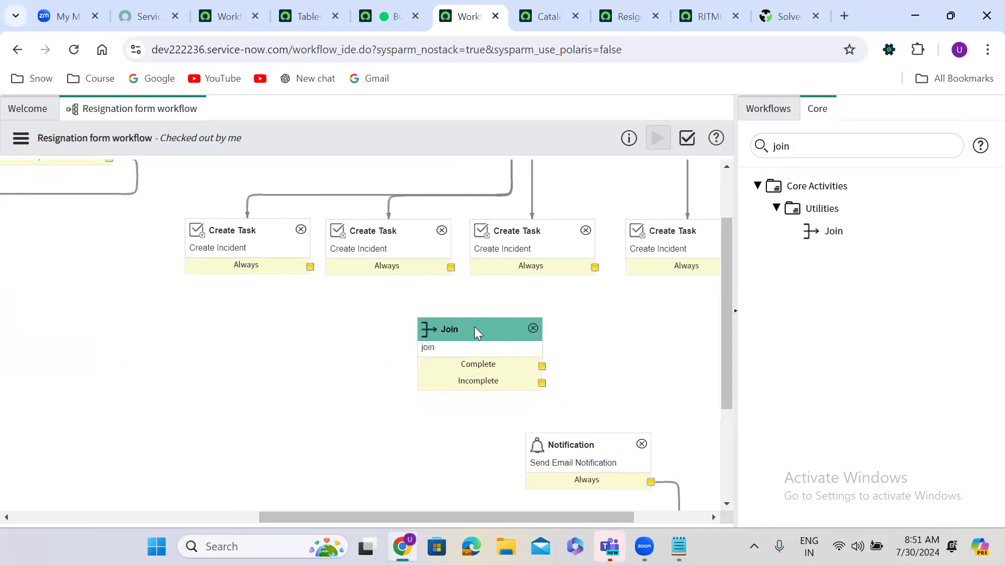
- Connect the Always outputs of all four Create Incident activities to Join, and Join's Complete output to the Send Email Notification activity
left_click_drag(190, 249, 325, 337)
left_click_drag(331, 248, 334, 309)
left_click_drag(478, 252, 399, 332)
mouse_move(631, 247)
left_mouse_down()
mouse_move(503, 309)
mouse_move(397, 332)
mouse_move(461, 434)
left_mouse_up()
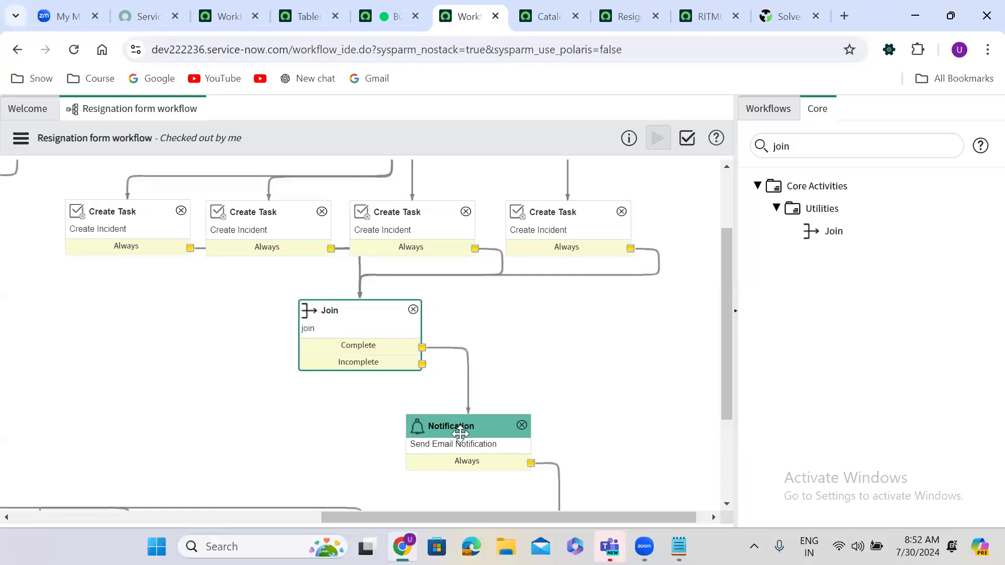
- Publish the Resignation form workflow, accepting the validation warnings
left_click(22, 141)
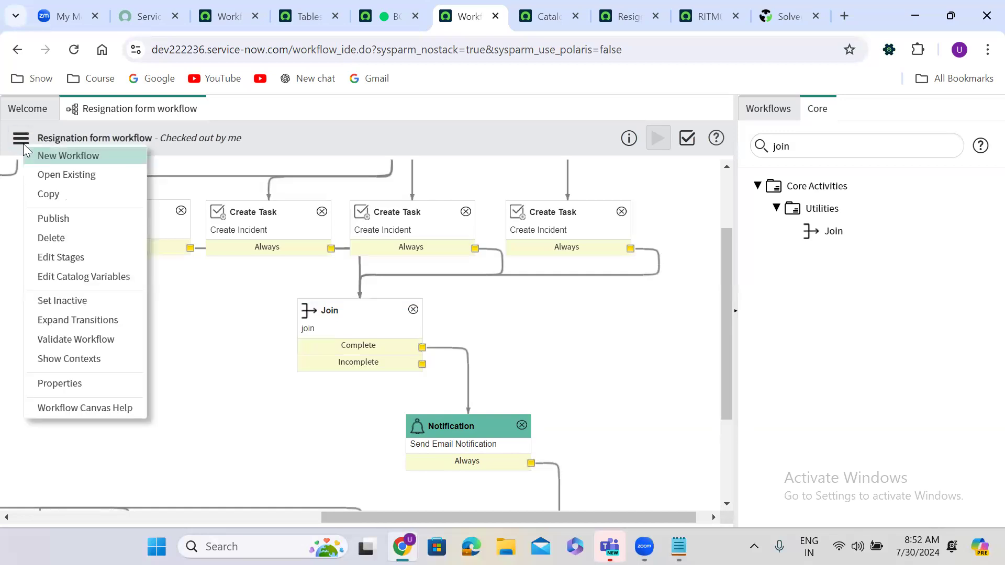
left_click(60, 220)
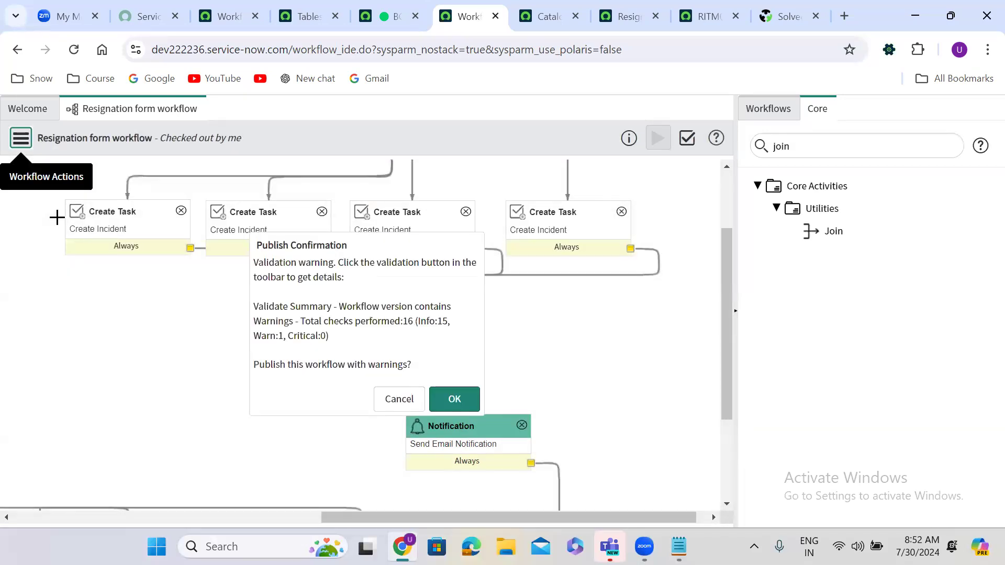
left_click(454, 399)
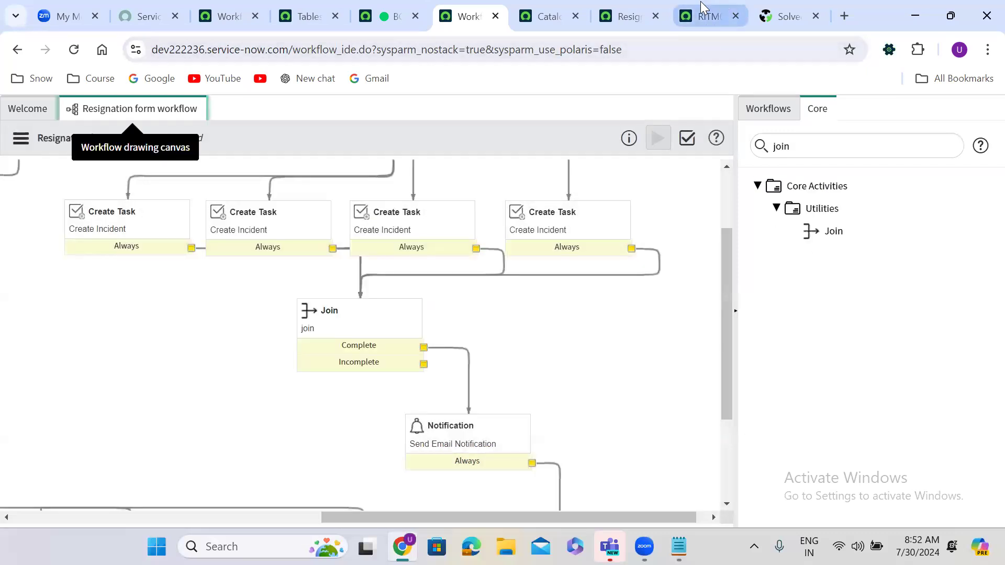
- Switch to the requested item record and open the Resignation Form catalog item from its Item reference
left_click(700, 1)
scroll(983, 153, "up", 5)
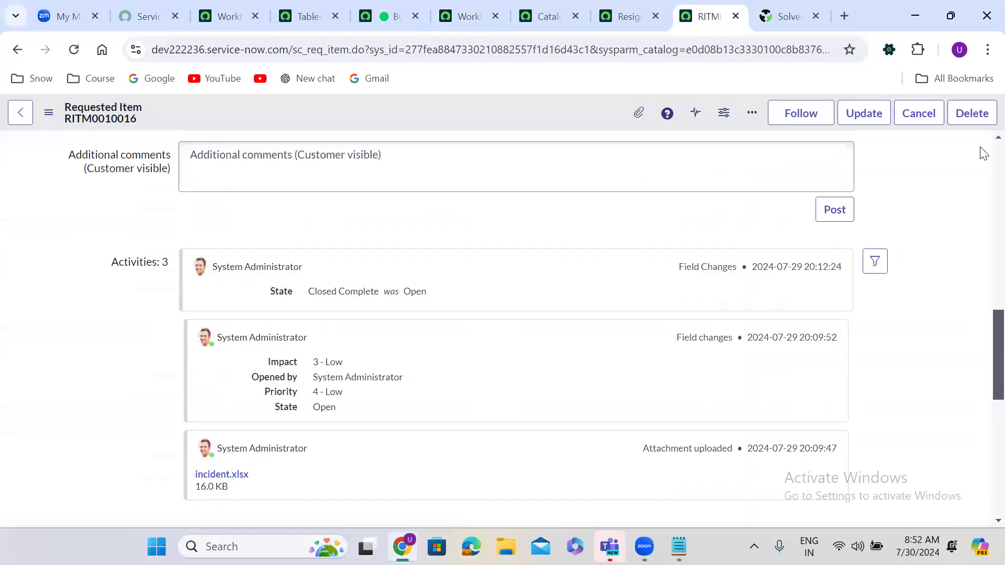
scroll(983, 153, "up", 10)
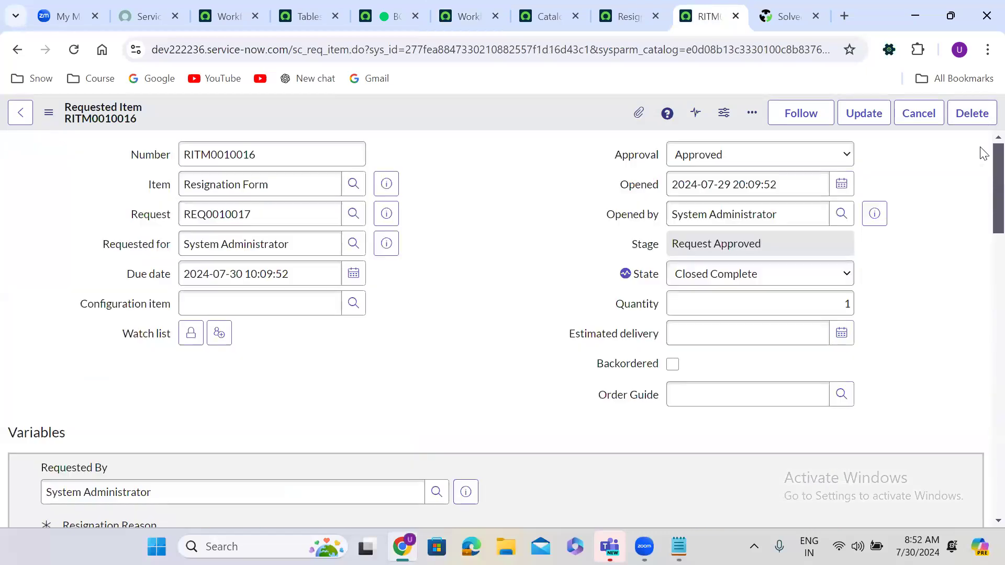
left_click(391, 182)
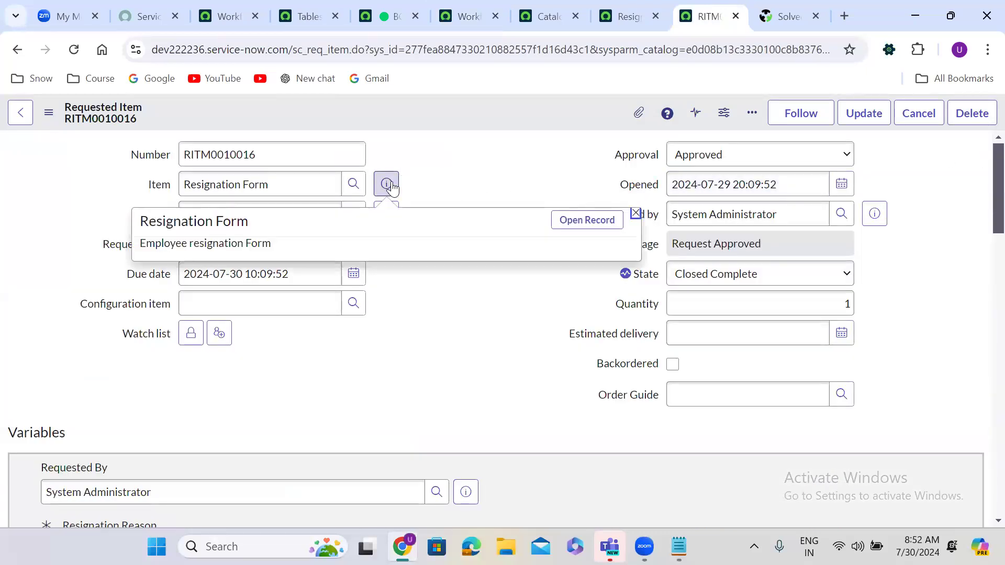
left_click(590, 225)
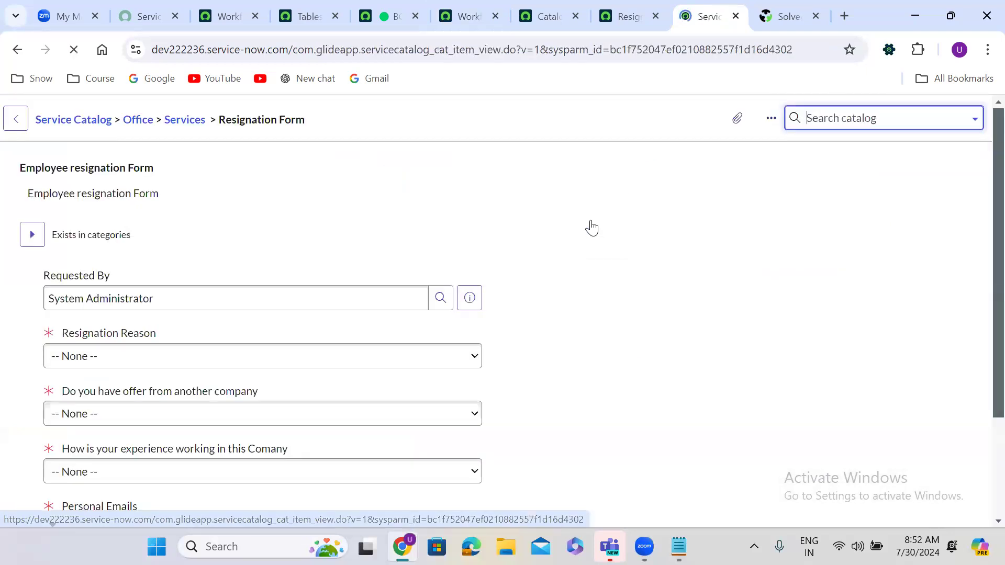
- Set the resignation reason to Health Reason, the offer from another company to Yes, and the working experience to Great
left_click(183, 363)
left_click(144, 403)
left_click(157, 413)
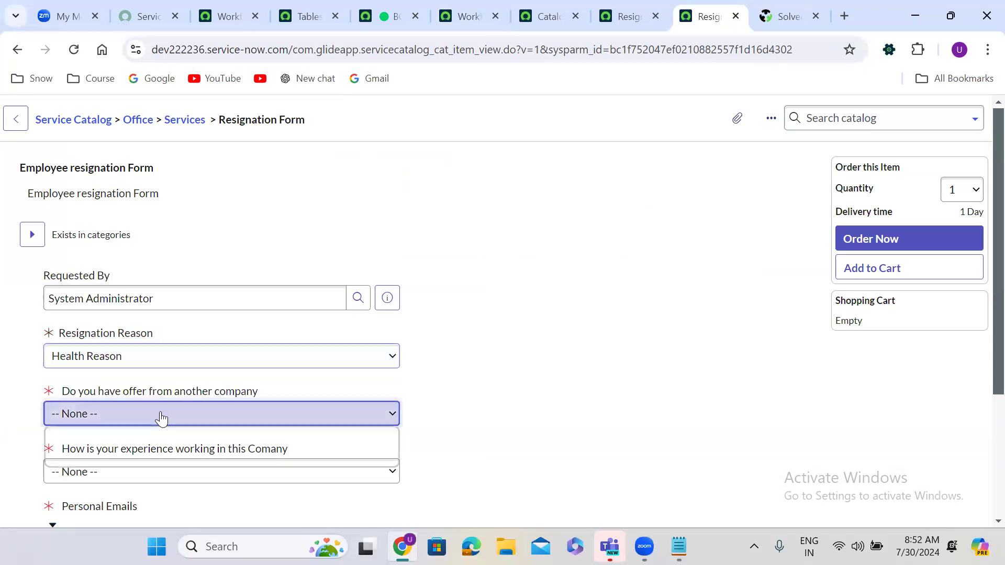
left_click(105, 446)
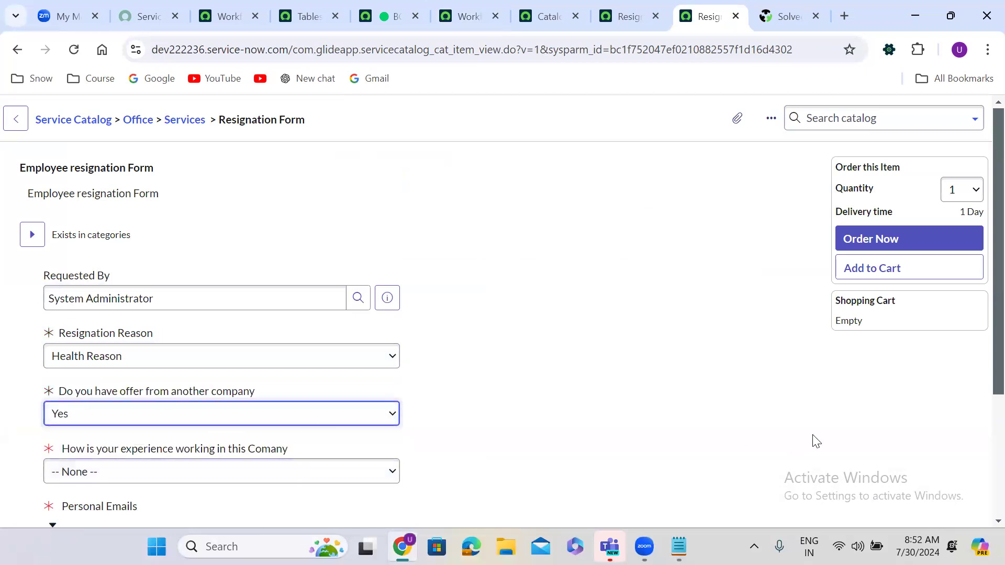
scroll(981, 388, "down", 3)
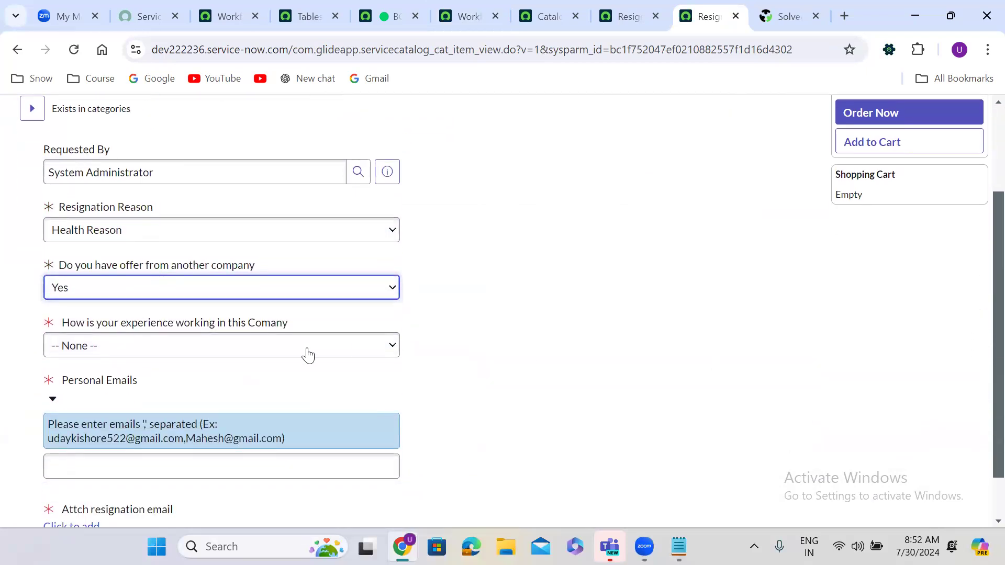
left_click(196, 354)
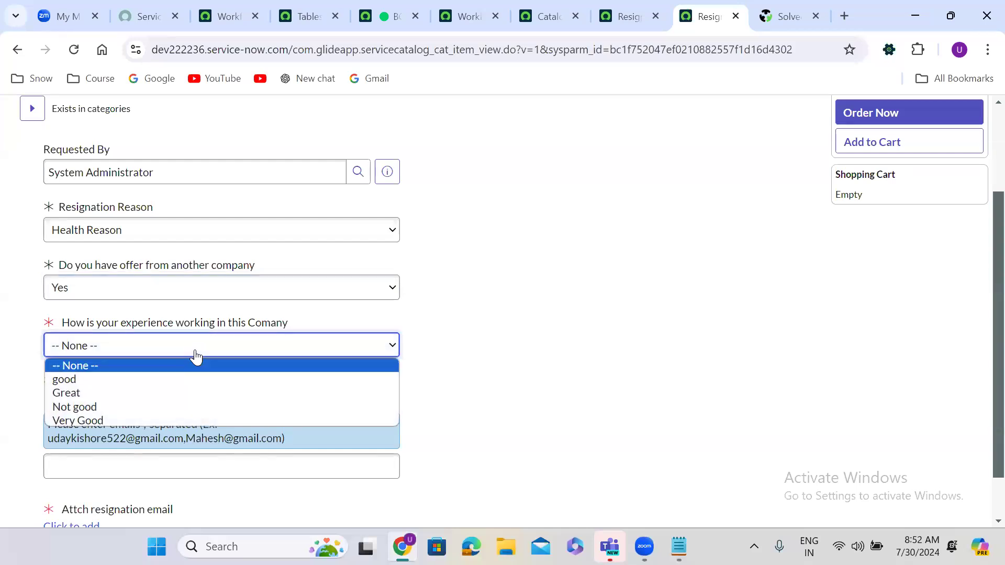
left_click(140, 391)
- Copy the sample email addresses from the help text into the Personal Emails field
left_click_drag(49, 439, 282, 449)
key("ctrl+c")
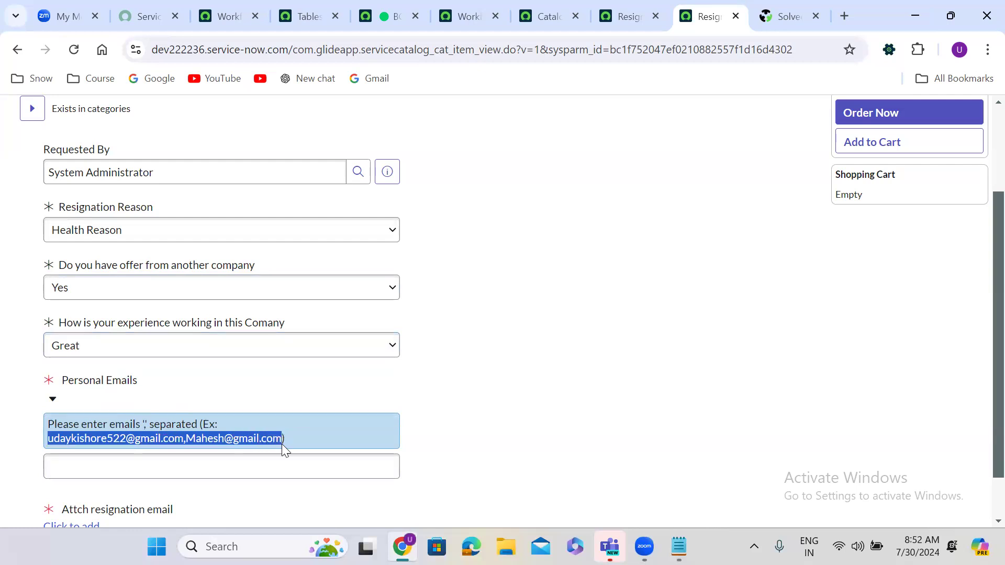
left_click(162, 476)
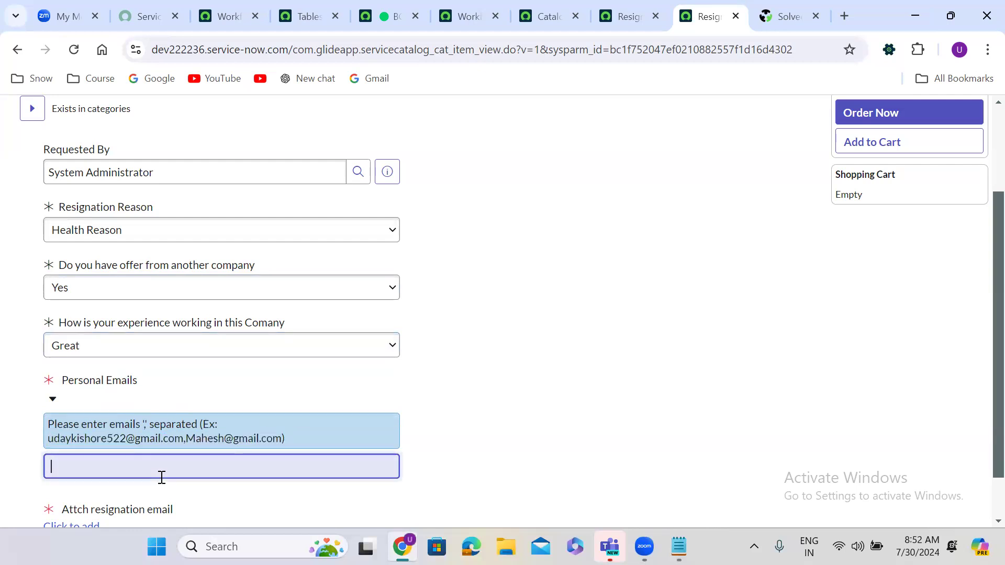
key("ctrl+v")
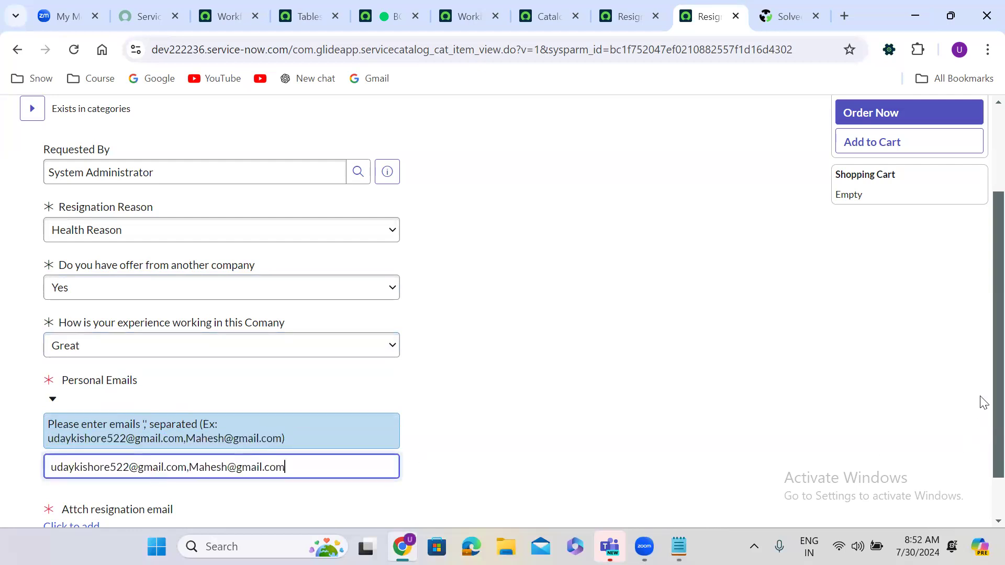
- Attach the incident Excel file from the Desktop as the resignation email and order the item
scroll(984, 478, "down", 2)
left_click(62, 472)
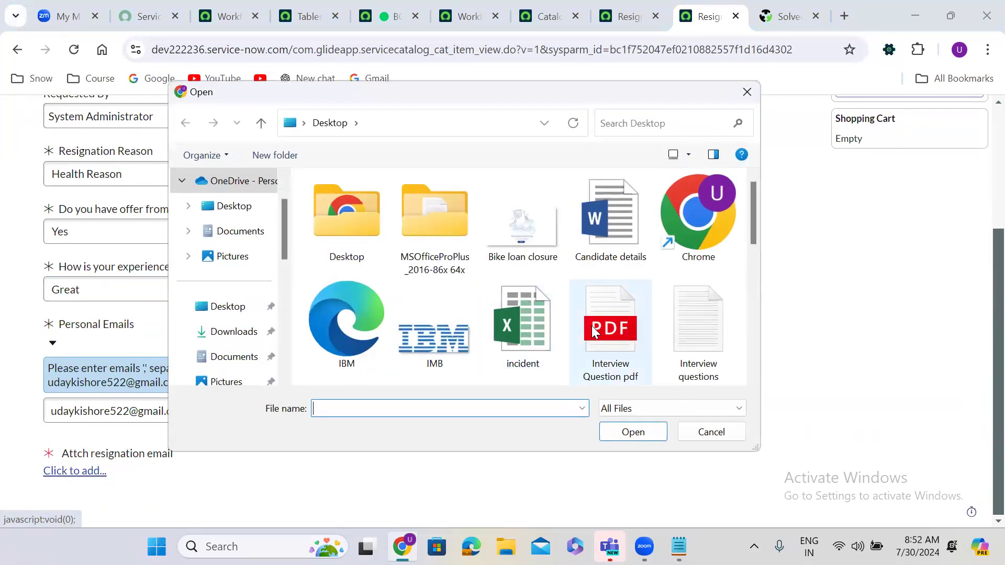
left_click(543, 317)
left_click(649, 430)
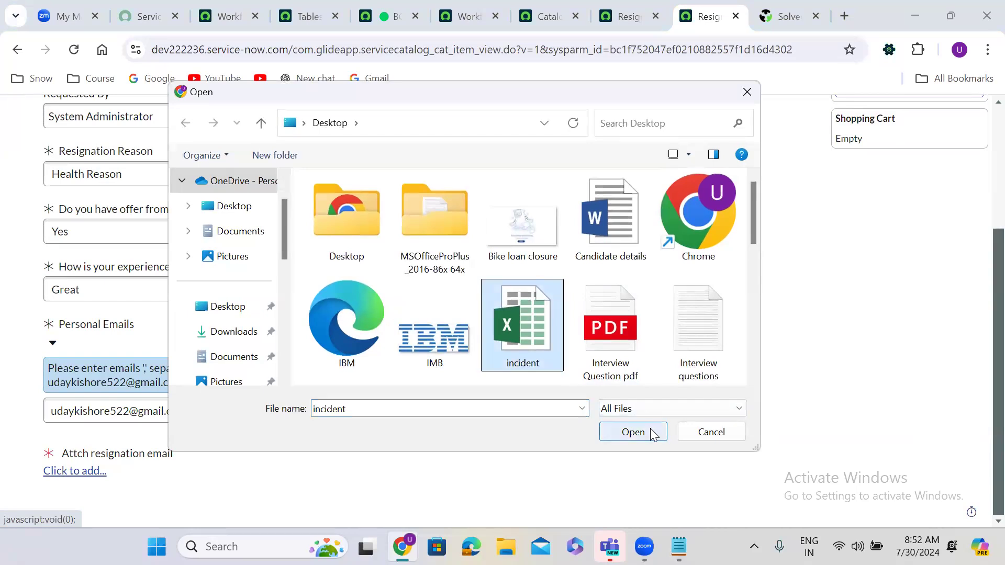
scroll(982, 377, "up", 3)
scroll(979, 166, "up", 1)
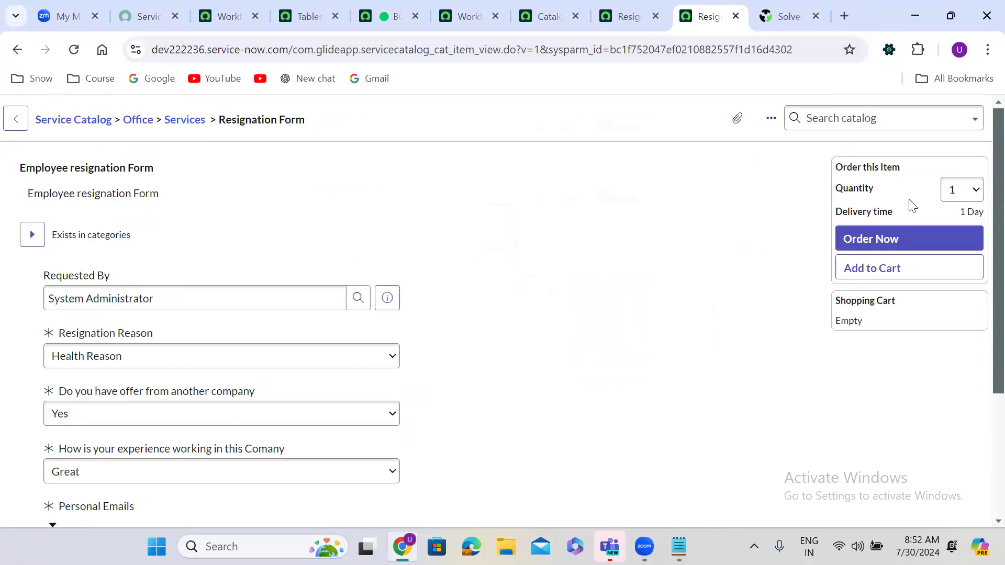
left_click(874, 232)
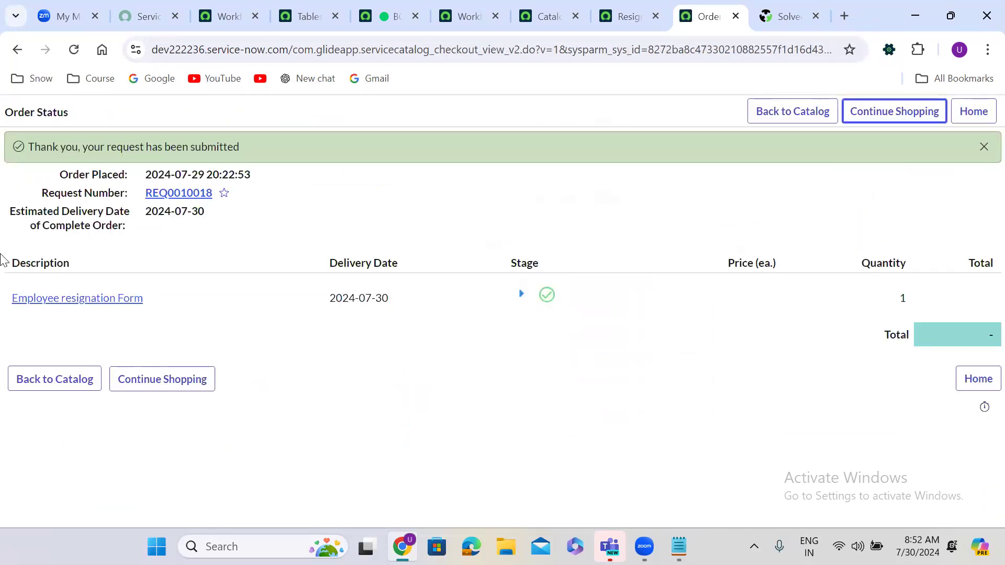
- Open the requested item of the submitted Employee resignation Form and approve its pending approval request
left_click(108, 299)
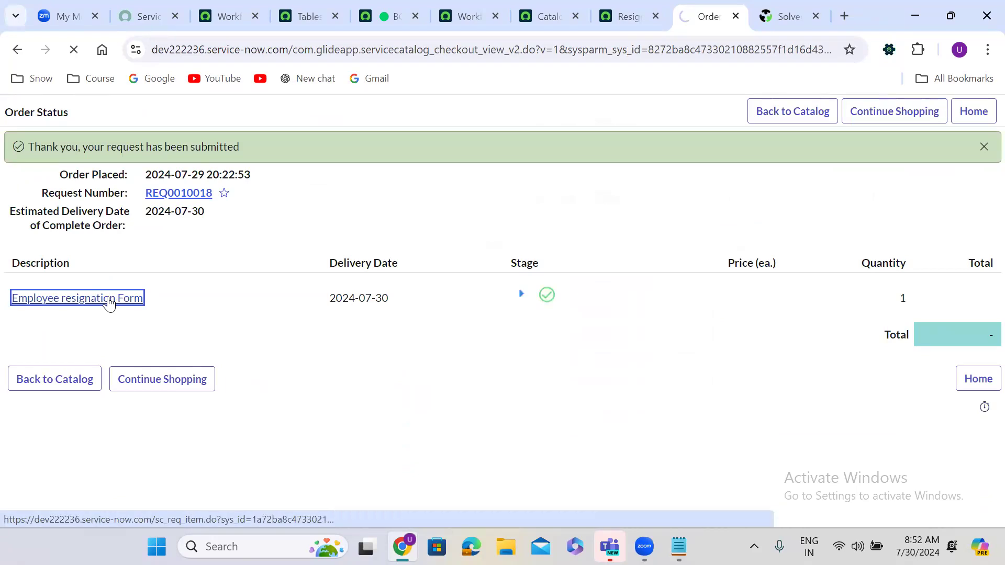
scroll(382, 315, "down", 10)
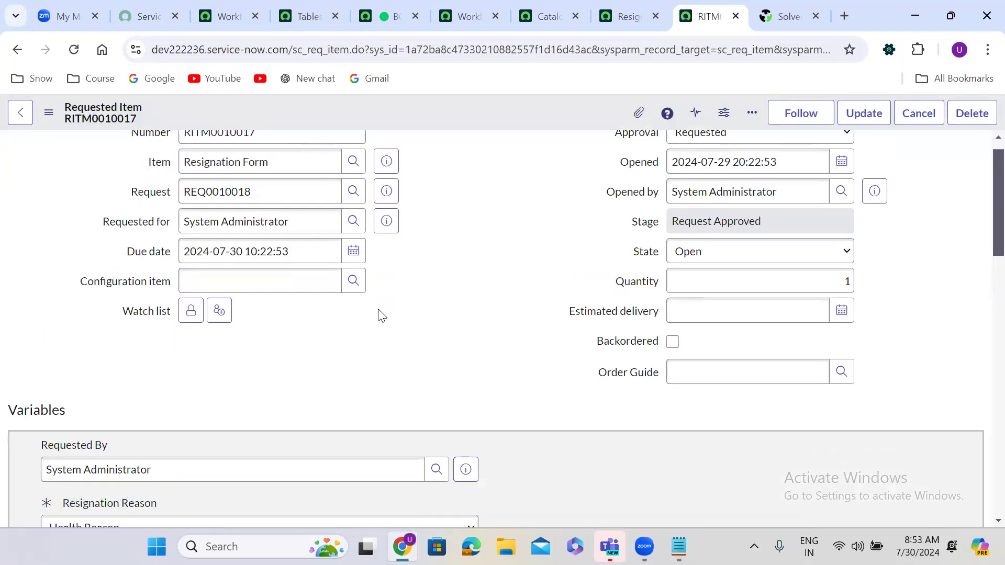
scroll(382, 316, "down", 8)
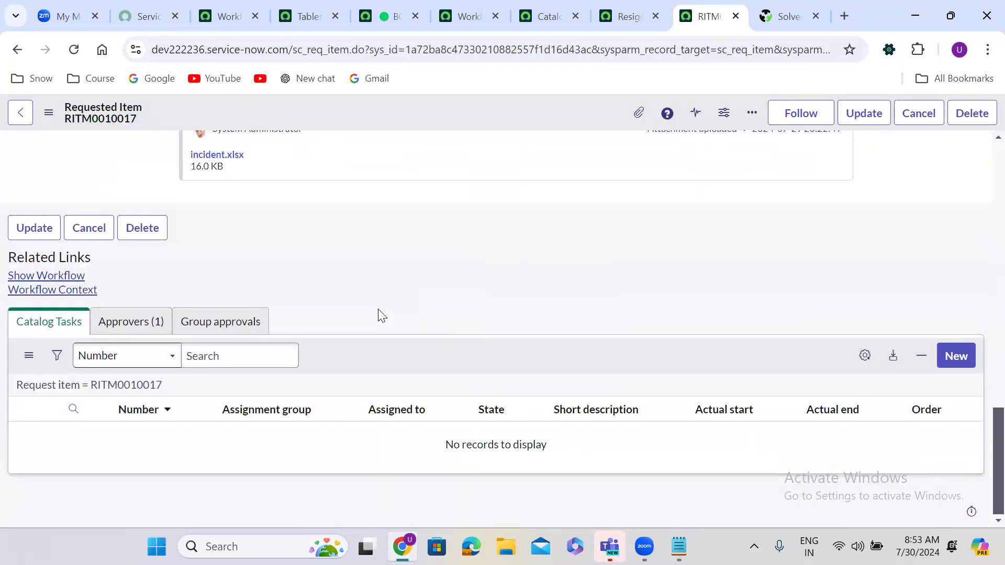
left_click(152, 331)
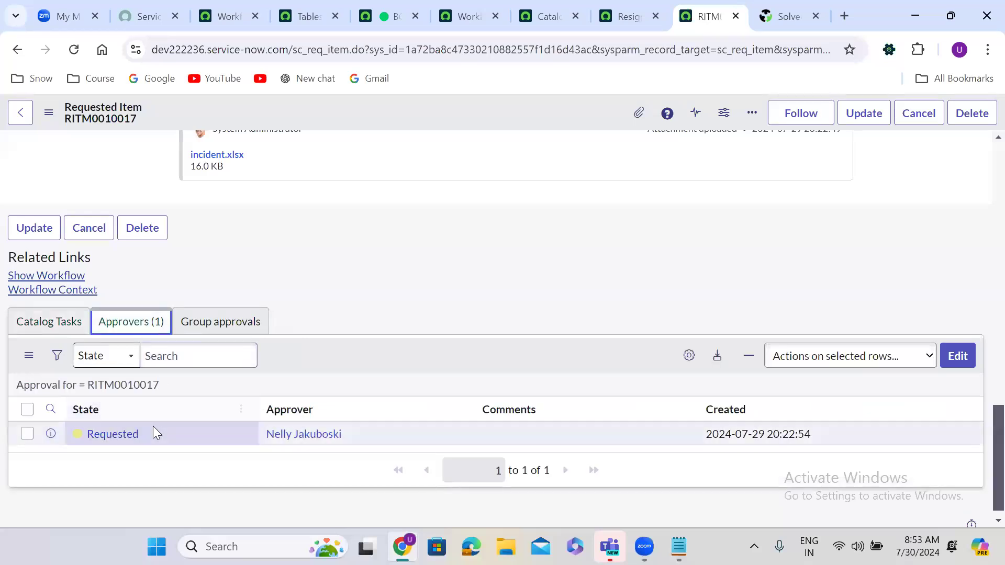
right_click(154, 428)
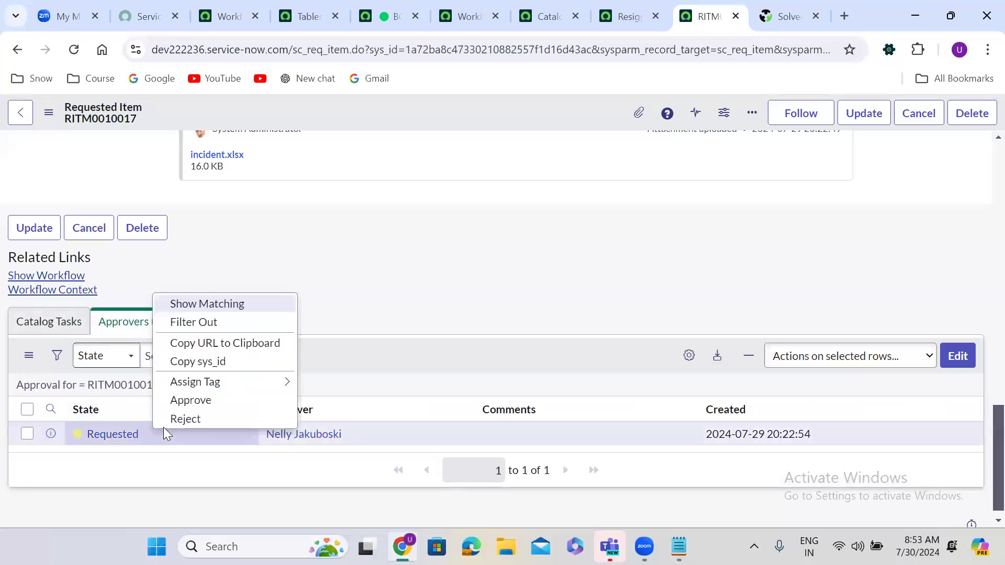
left_click(221, 402)
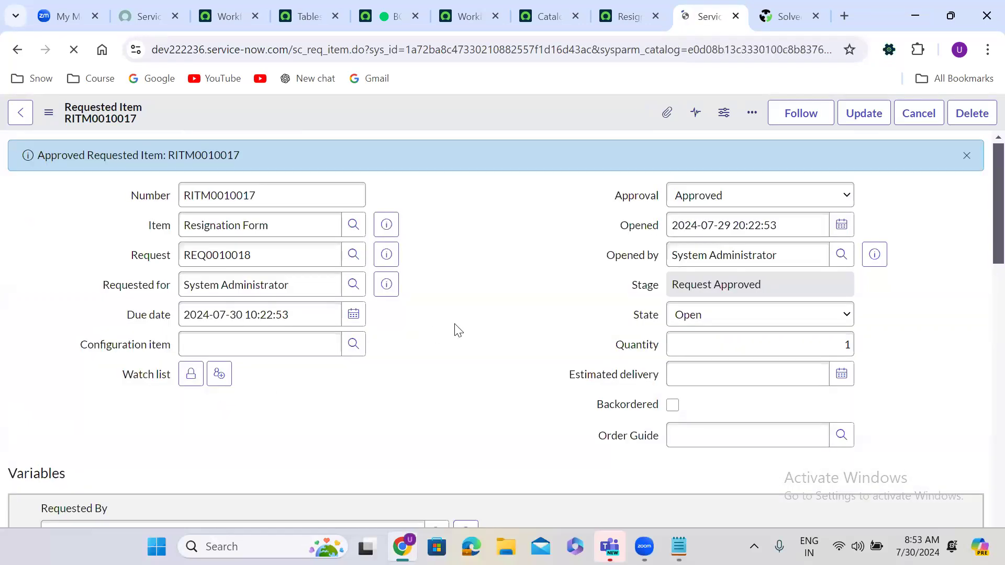
- Add Incident->Parent to the selected related lists of the Requested Item form and save the configuration
scroll(458, 329, "down", 20)
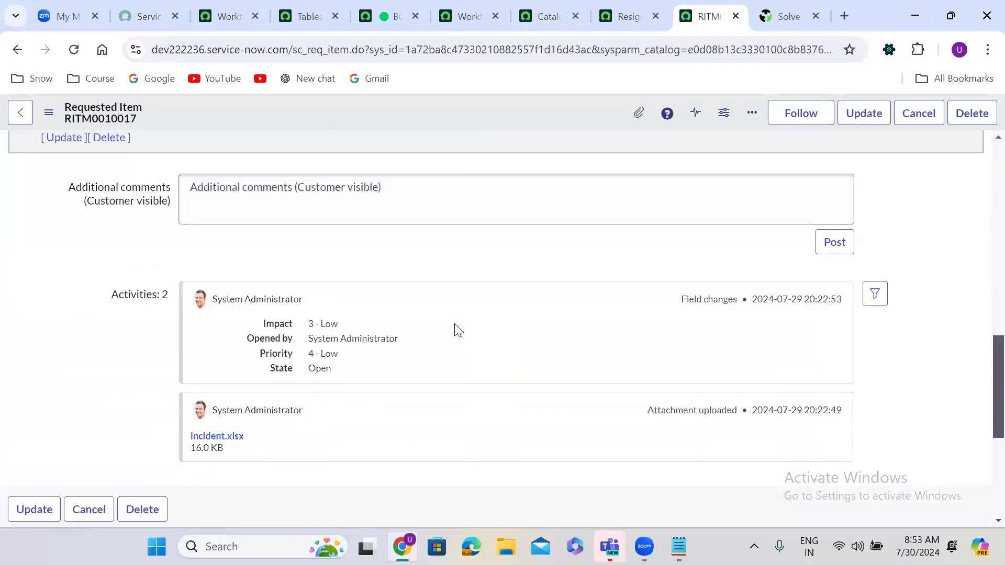
right_click(391, 108)
mouse_move(450, 215)
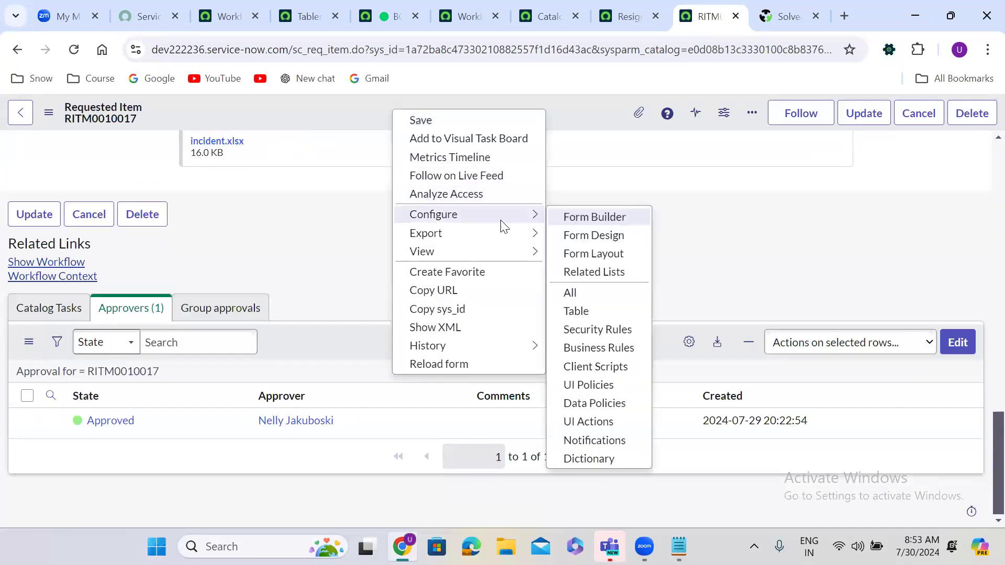
left_click(594, 272)
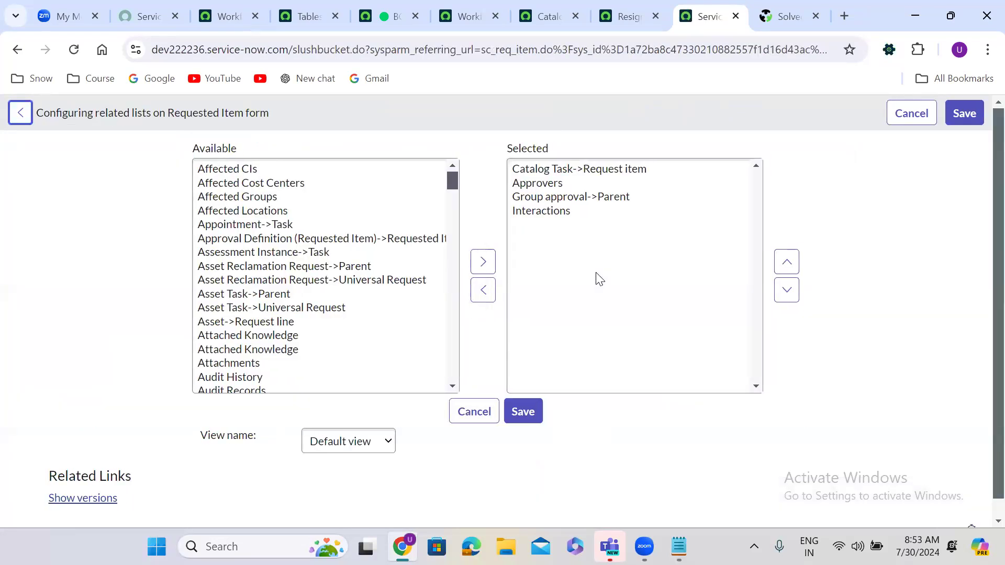
left_click(253, 267)
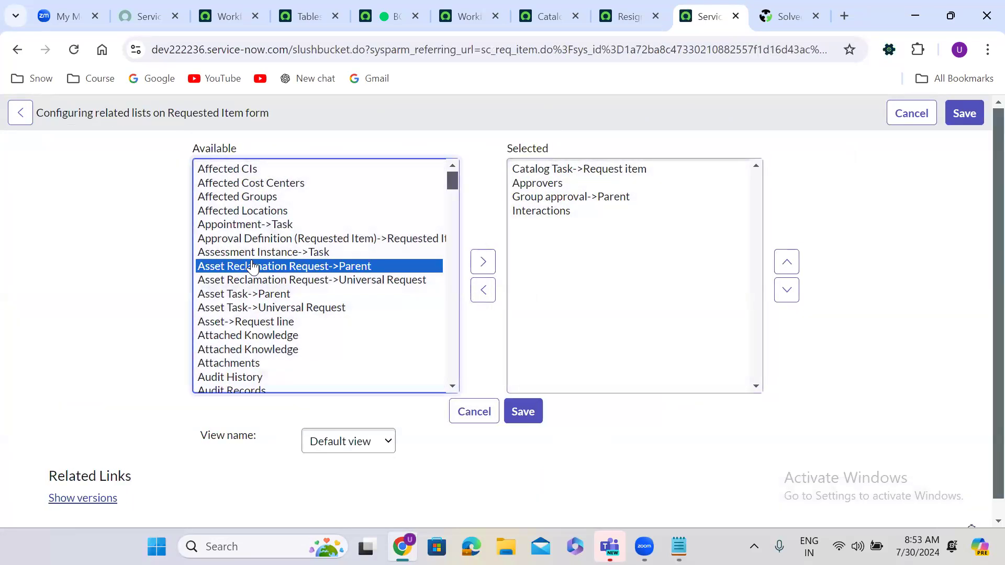
type("inc")
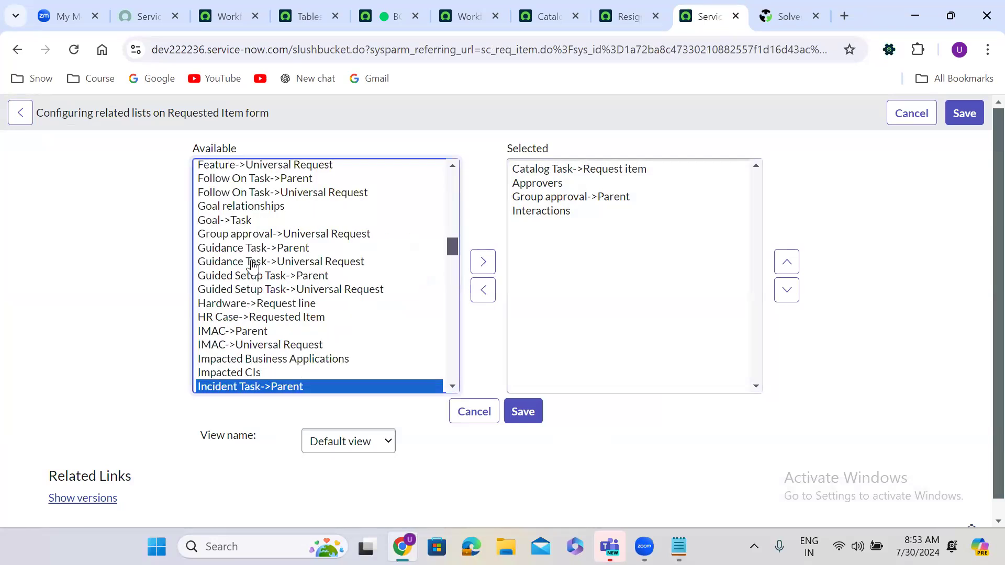
left_click(453, 387)
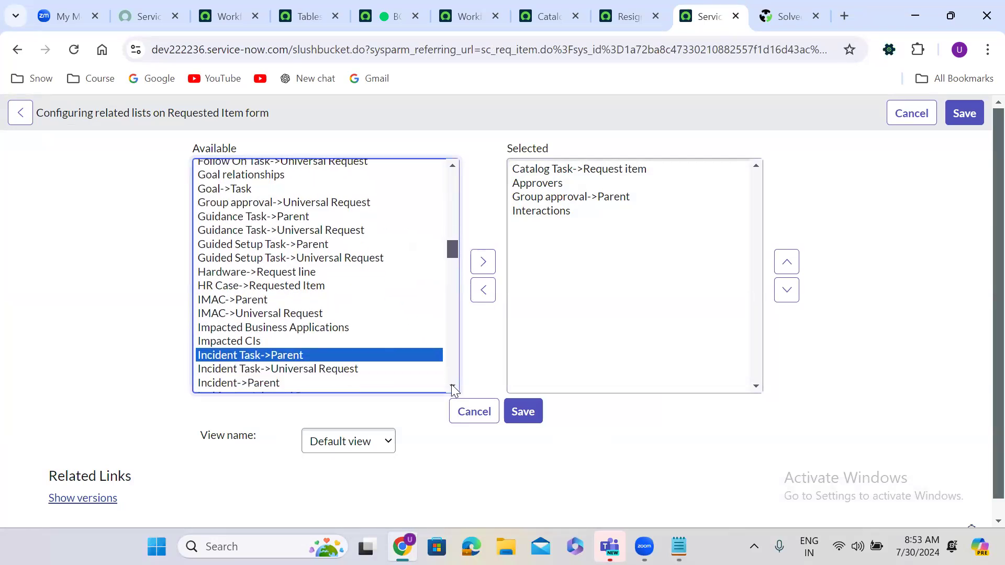
left_click(453, 387)
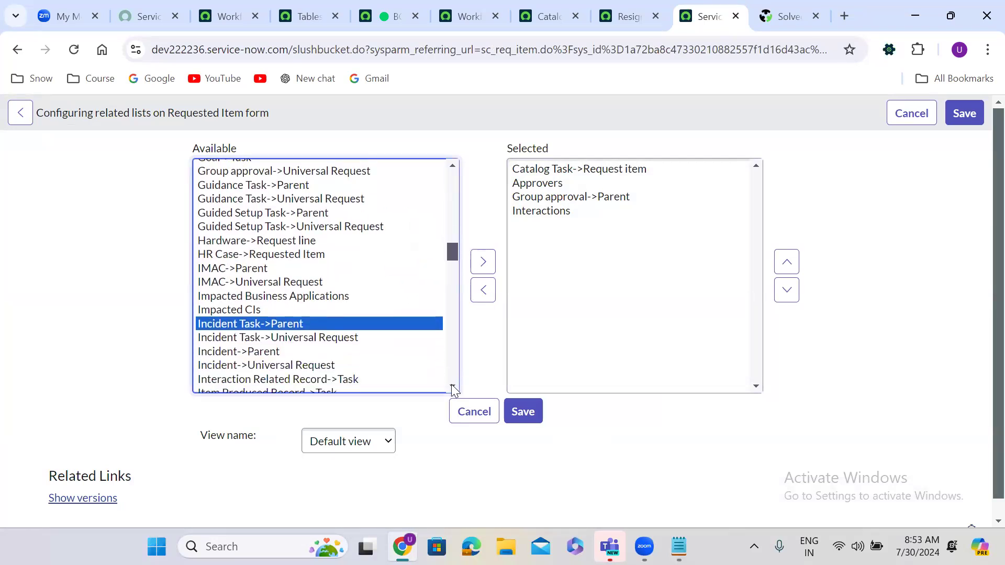
left_click(243, 356)
double_click(244, 356)
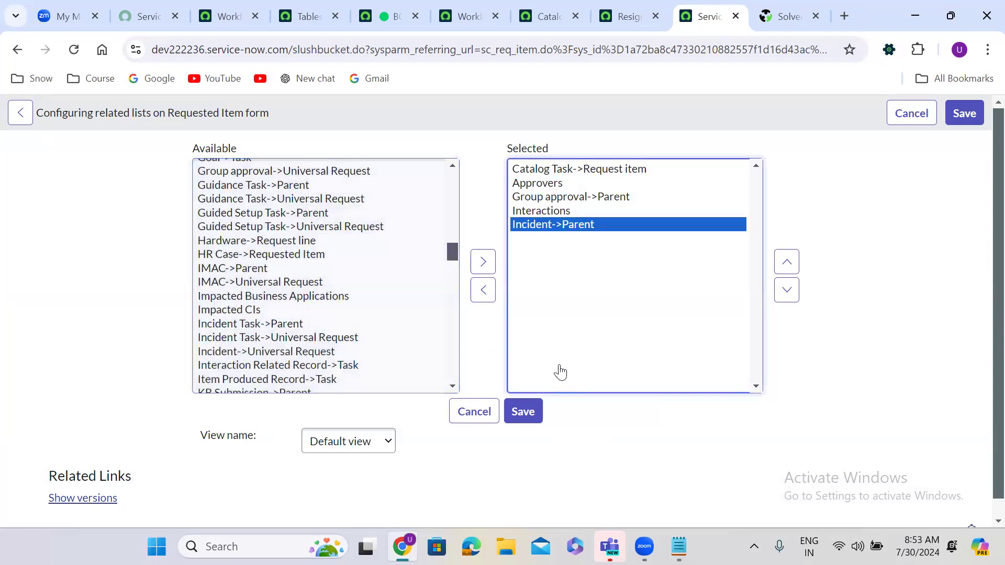
left_click(524, 413)
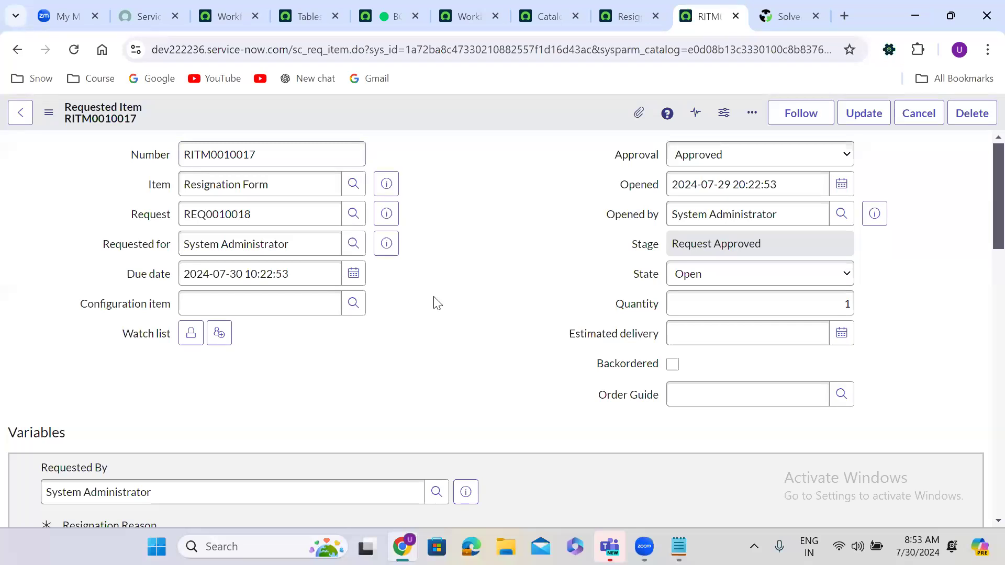
- Inspect the requested item's related incidents and its workflow diagram, ending back on the incidents list
scroll(437, 304, "down", 20)
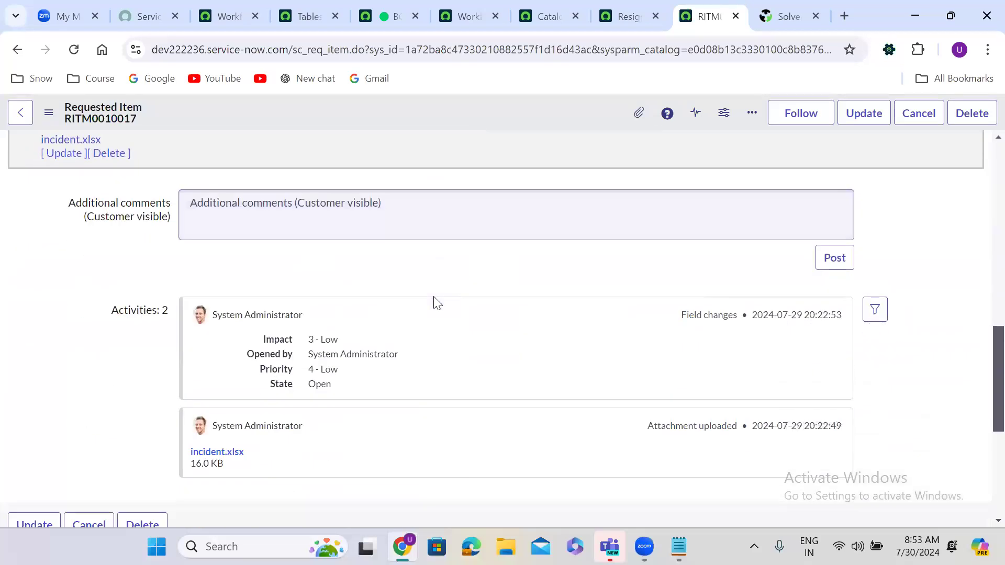
left_click(315, 339)
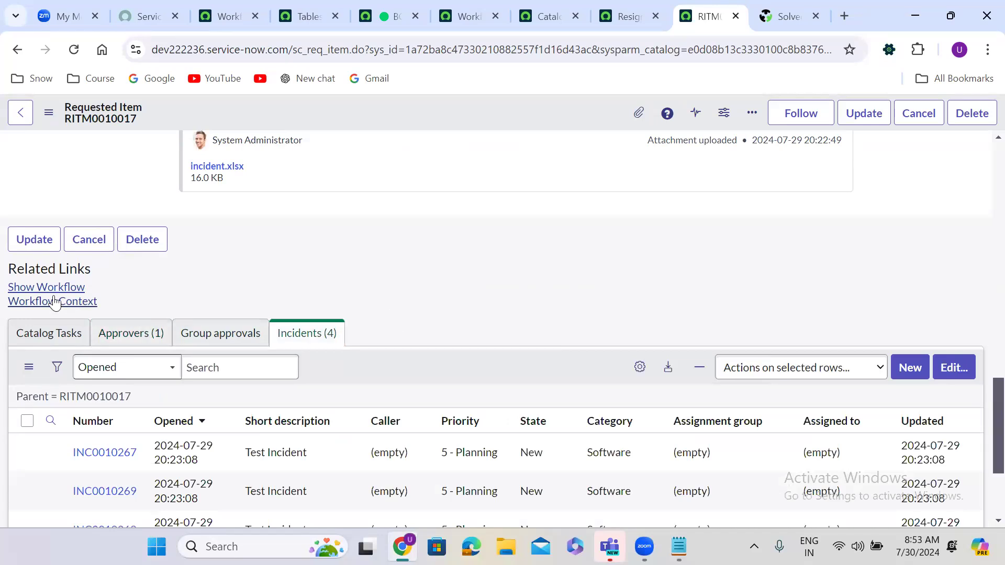
left_click(37, 289)
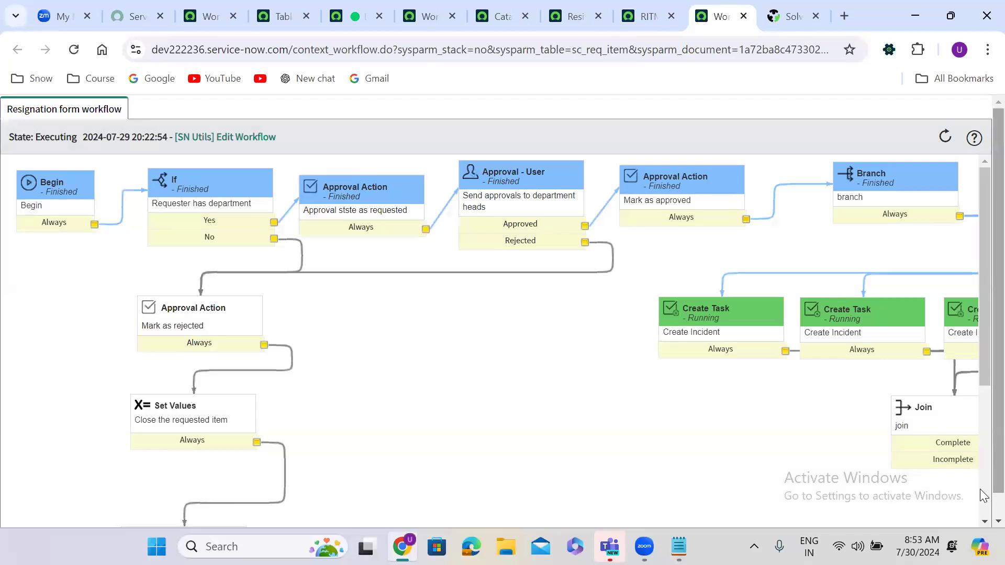
scroll(747, 503, "down", 1)
scroll(747, 503, "right", 5)
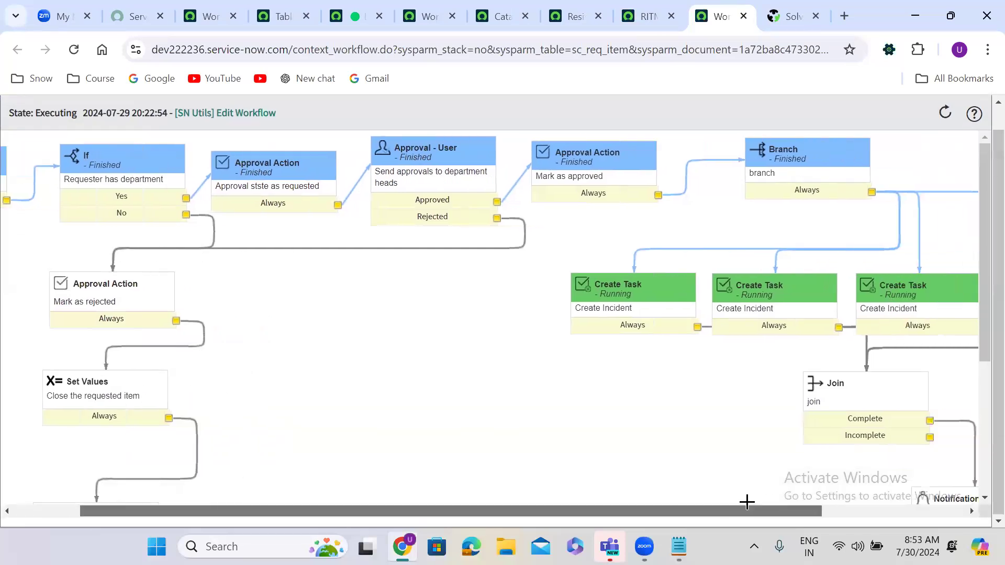
left_click(655, 4)
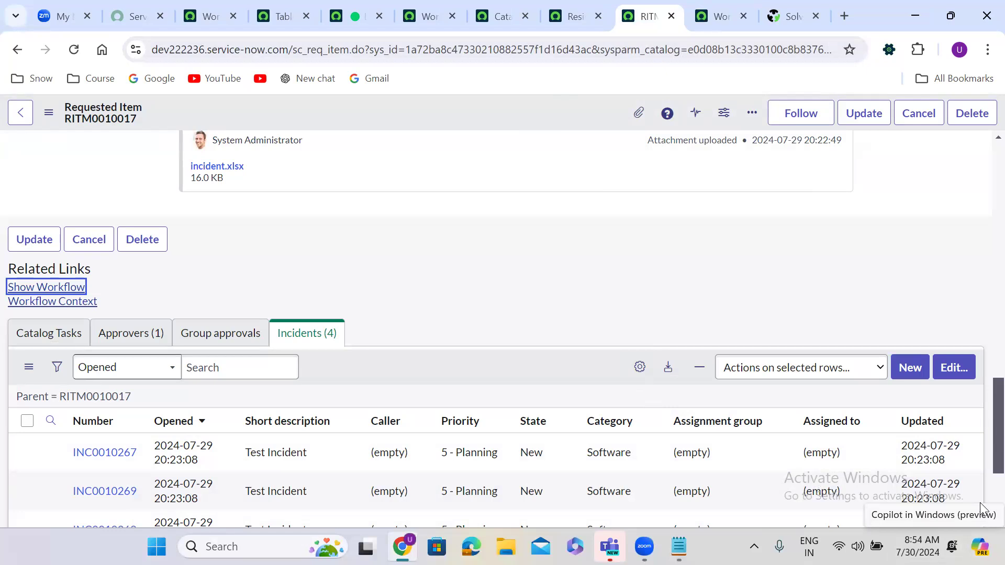
scroll(632, 361, "down", 3)
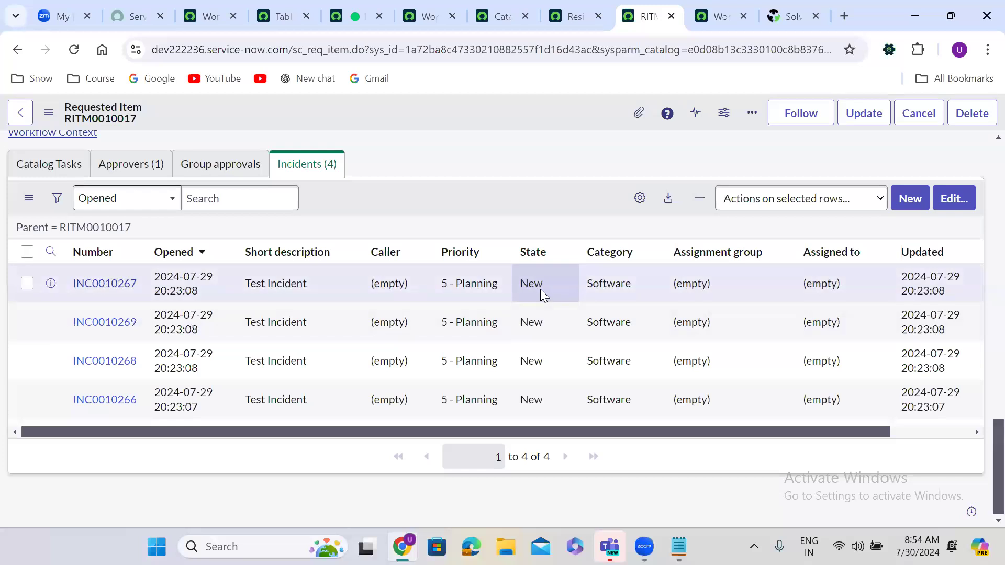
- Try to set the State of all four related incidents to Closed at once through list editing
left_click(547, 293)
left_click_drag(543, 336, 550, 408)
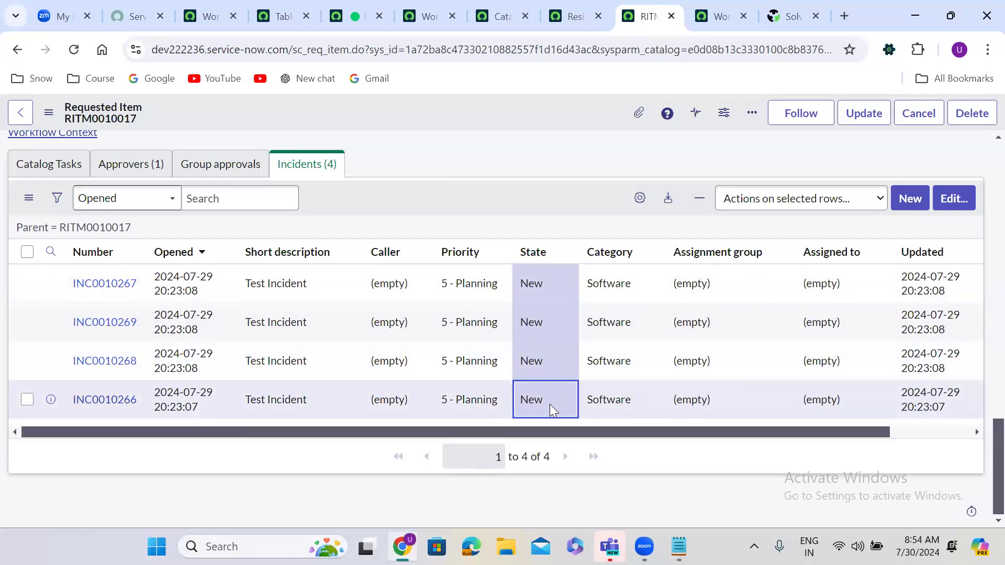
double_click(549, 404)
left_click(550, 404)
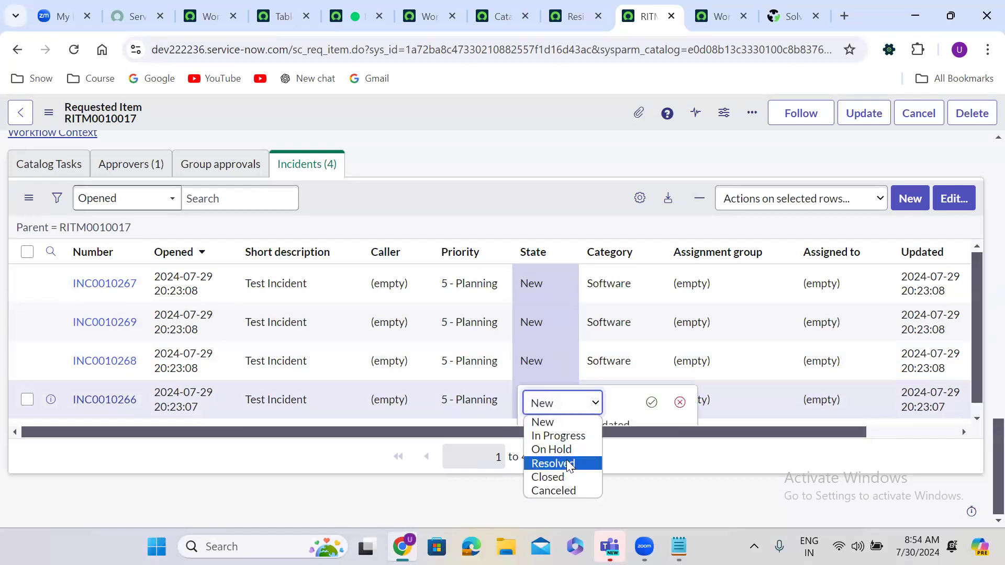
left_click(569, 478)
left_click(655, 405)
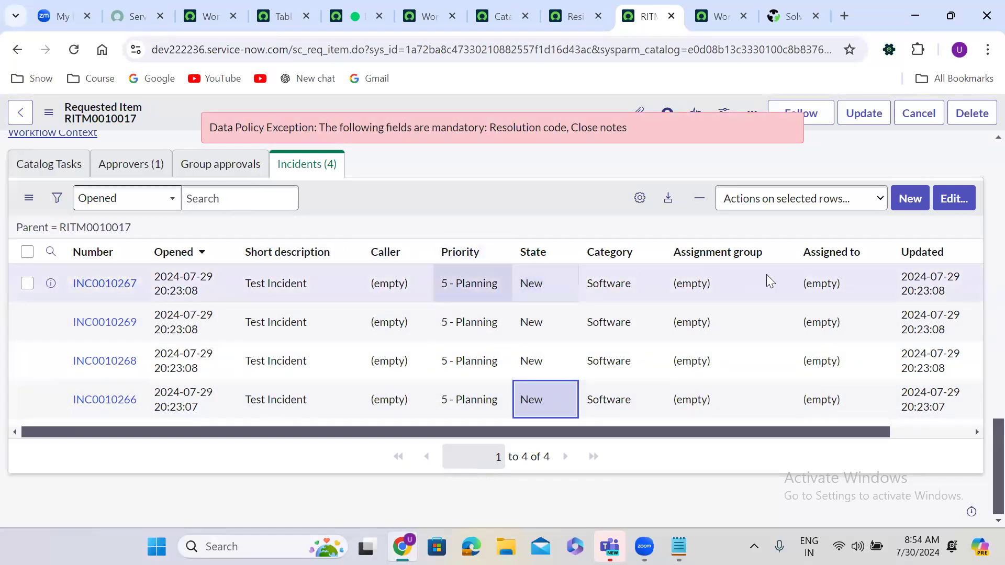
- Personalize the Incidents related list columns by adding Resolution code and placing it directly after State
left_click(635, 197)
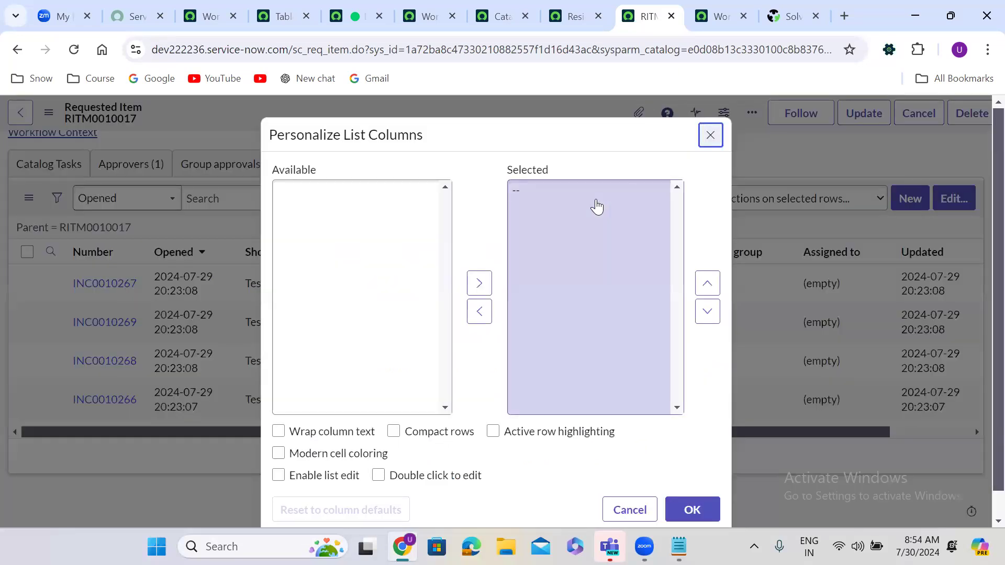
left_click(331, 291)
type("res")
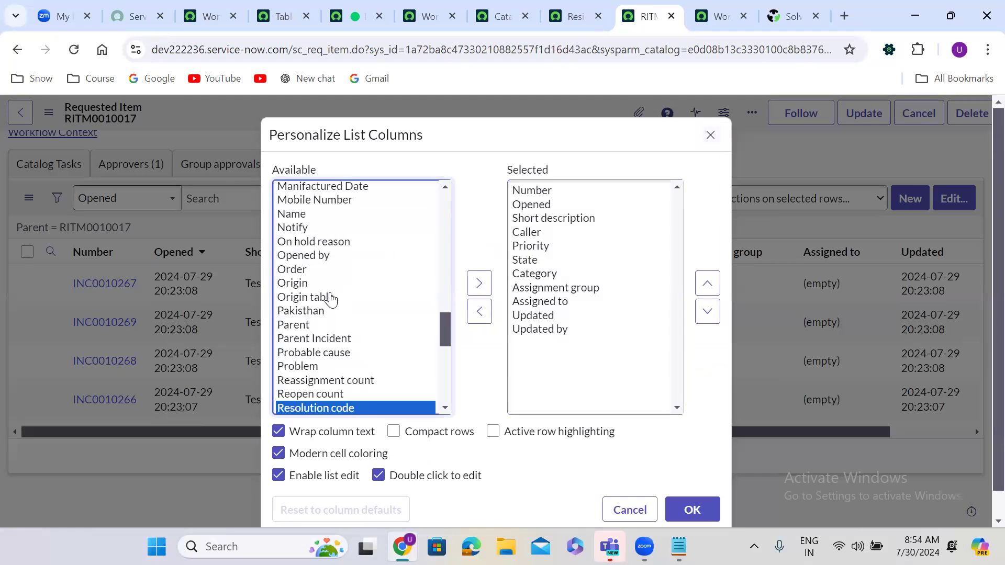
left_click(478, 285)
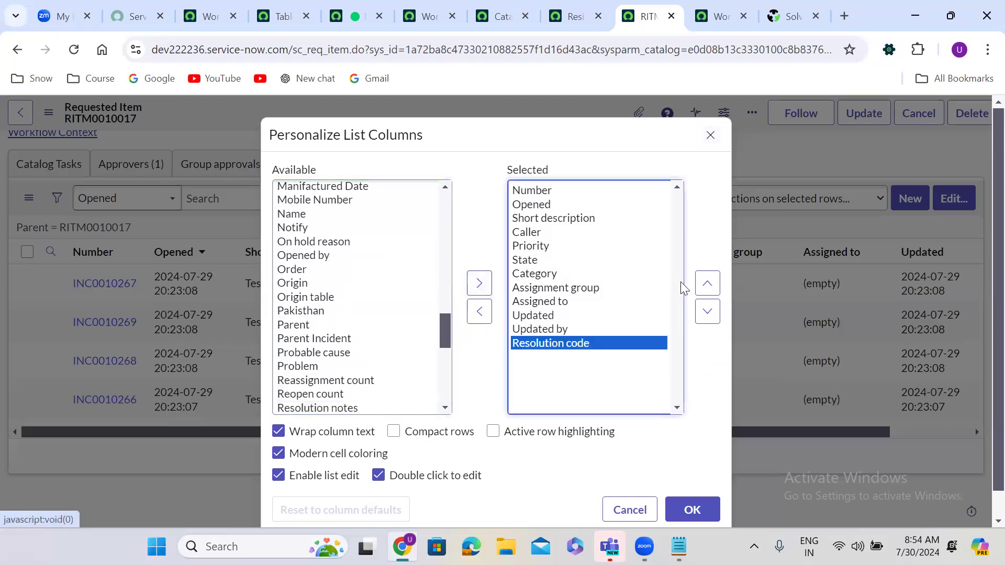
left_click(707, 283)
left_click(708, 283)
left_click(707, 284)
left_click(708, 283)
left_click(707, 283)
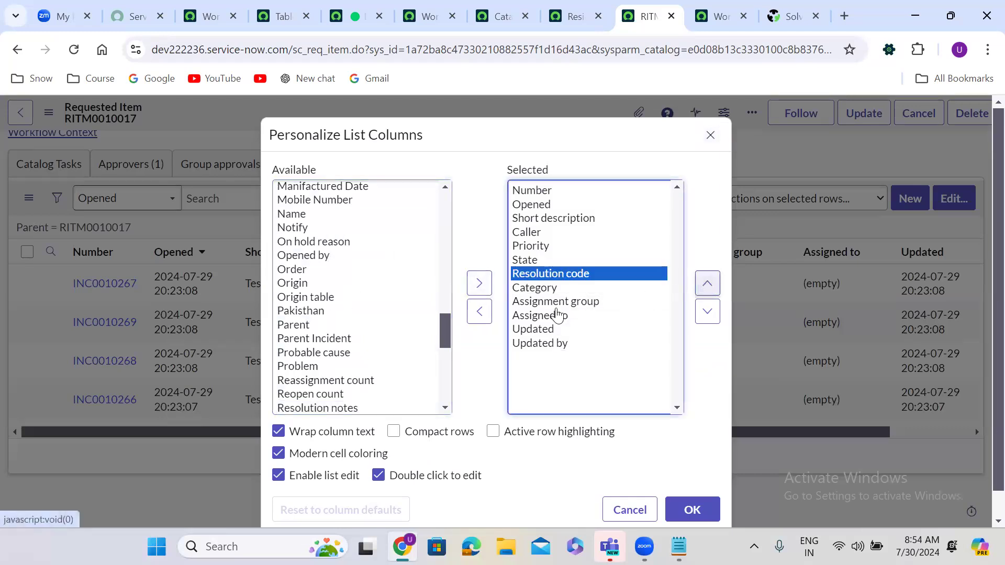
- Add the Resolution notes column directly after Resolution code and apply the personalized list columns
left_click(347, 338)
type("res")
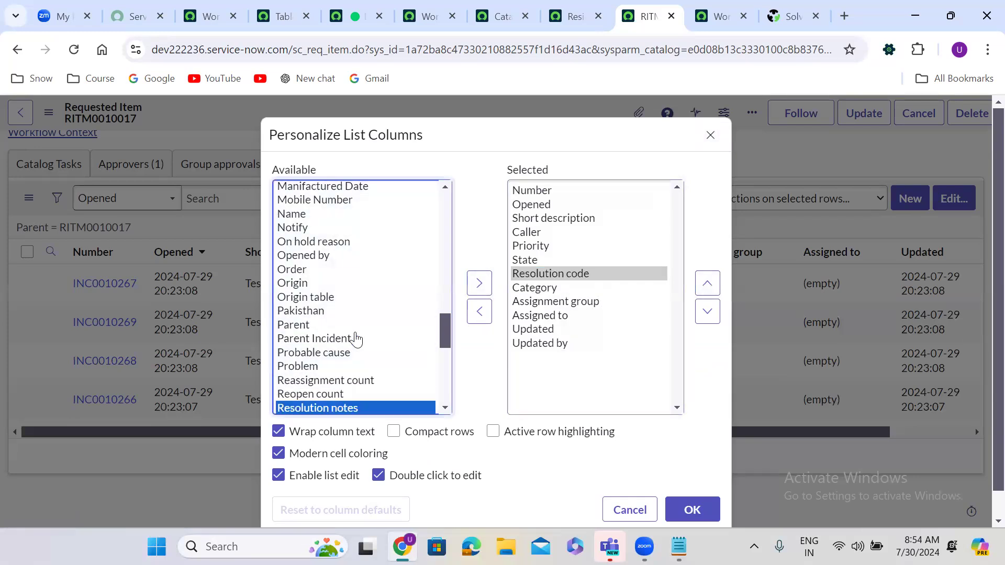
left_click(479, 284)
left_click(707, 284)
left_click(707, 283)
left_click(707, 284)
left_click(708, 283)
left_click(707, 284)
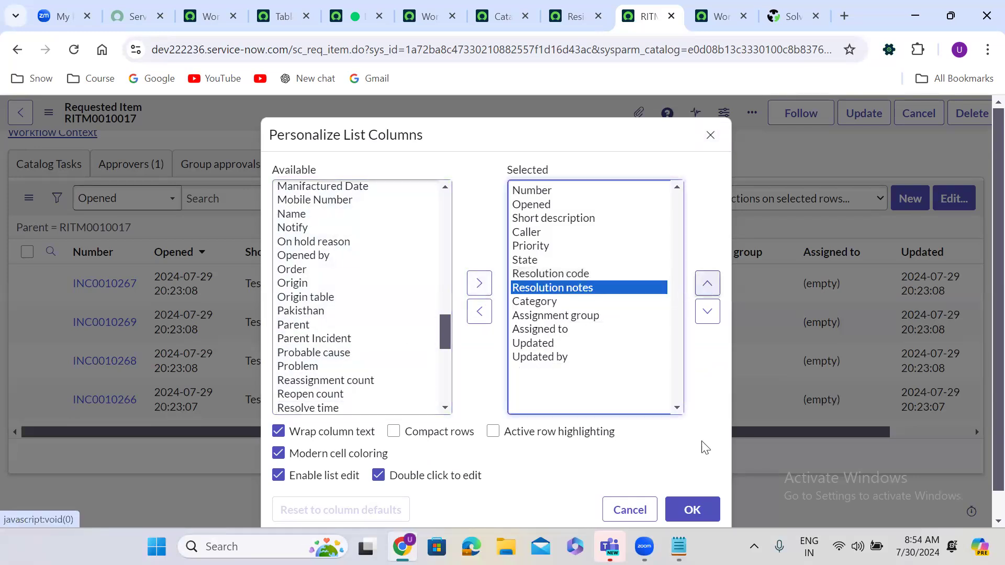
left_click(694, 509)
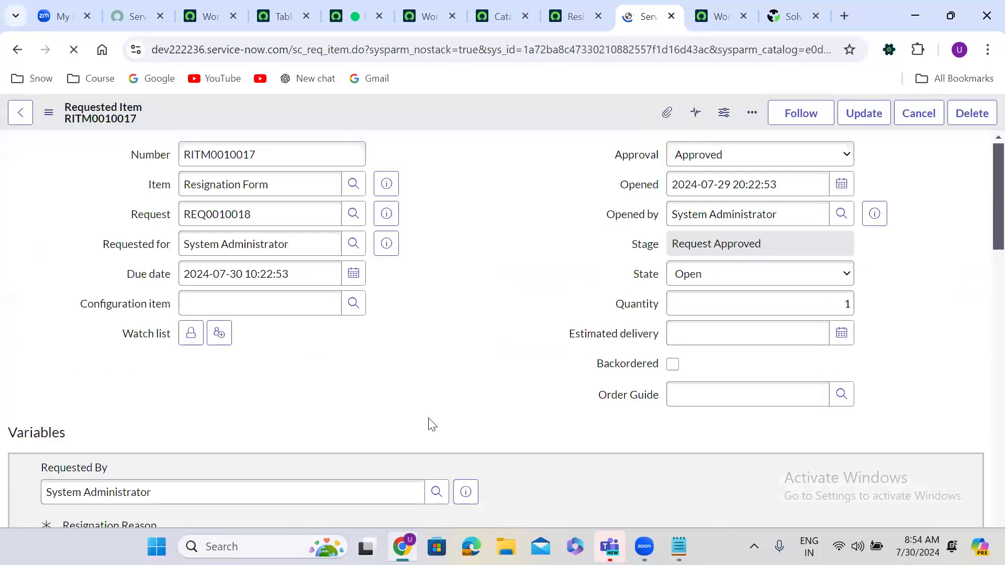
- Set the Resolution code of all four related incidents to Solution provided through list editing
scroll(427, 346, "down", 4)
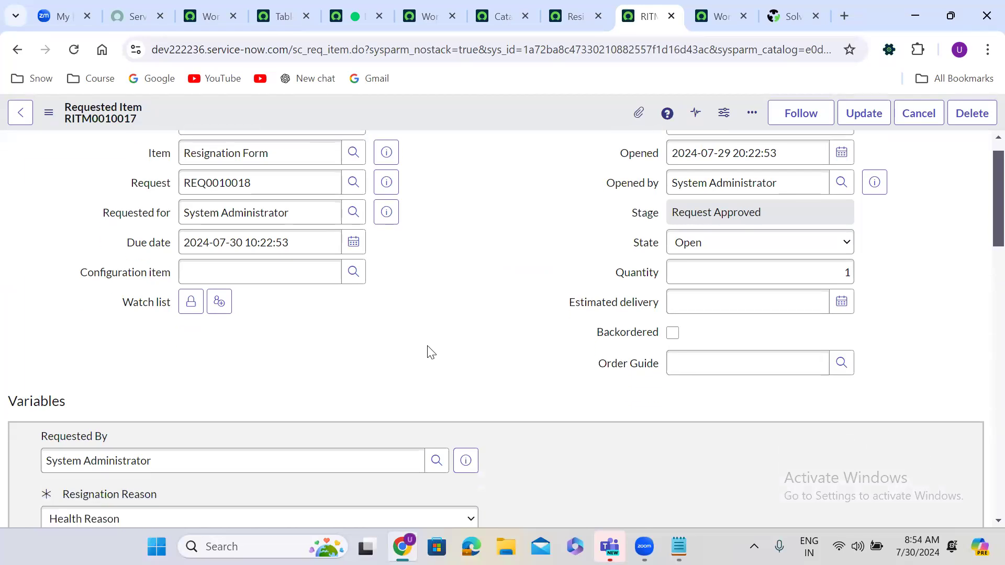
scroll(427, 345, "down", 15)
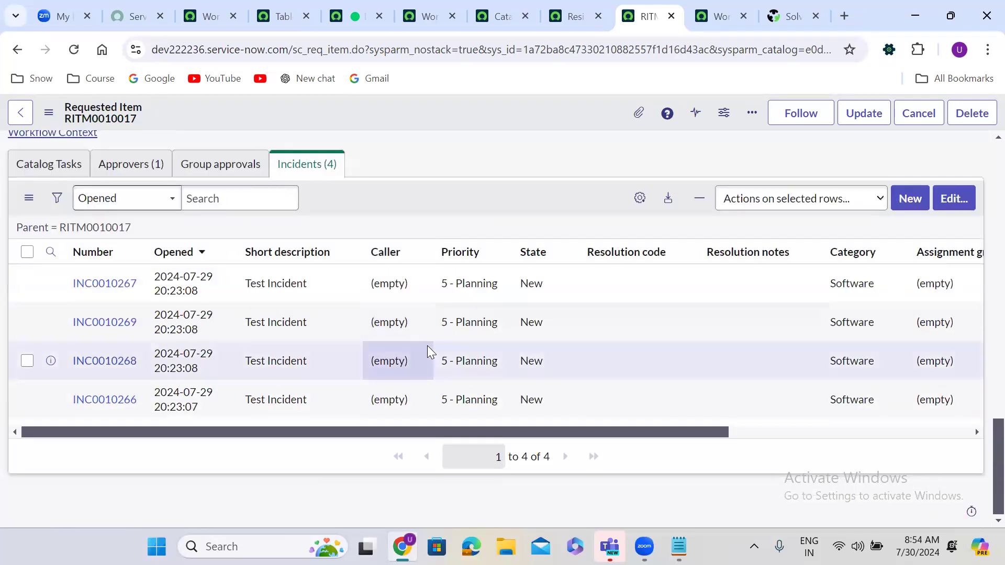
left_click_drag(366, 432, 739, 446)
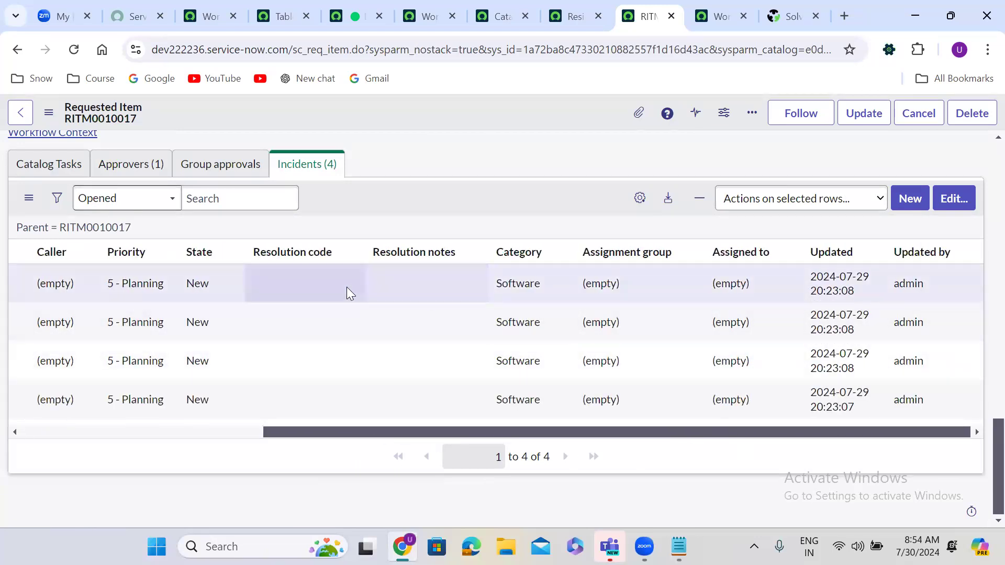
left_click_drag(321, 284, 308, 401)
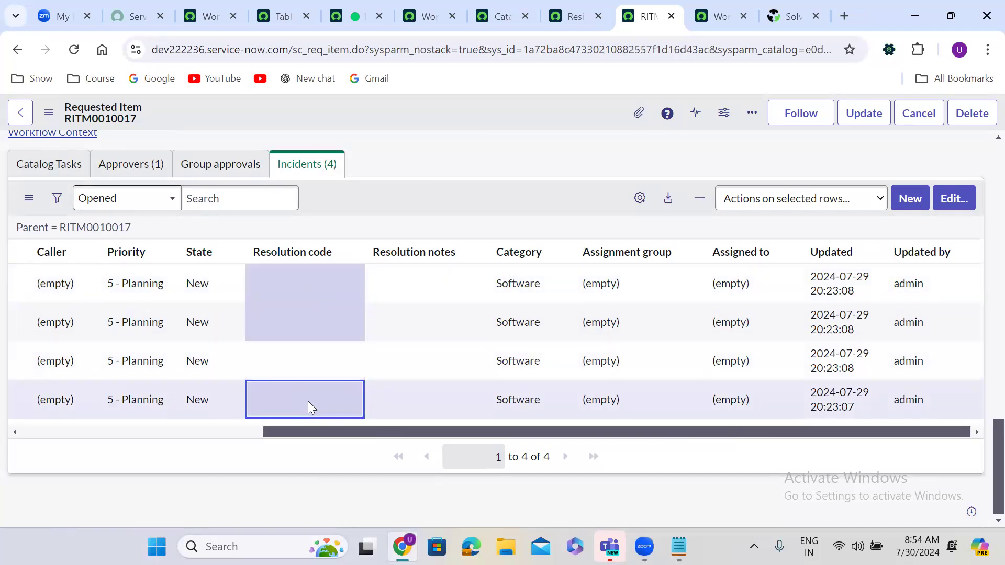
double_click(308, 401)
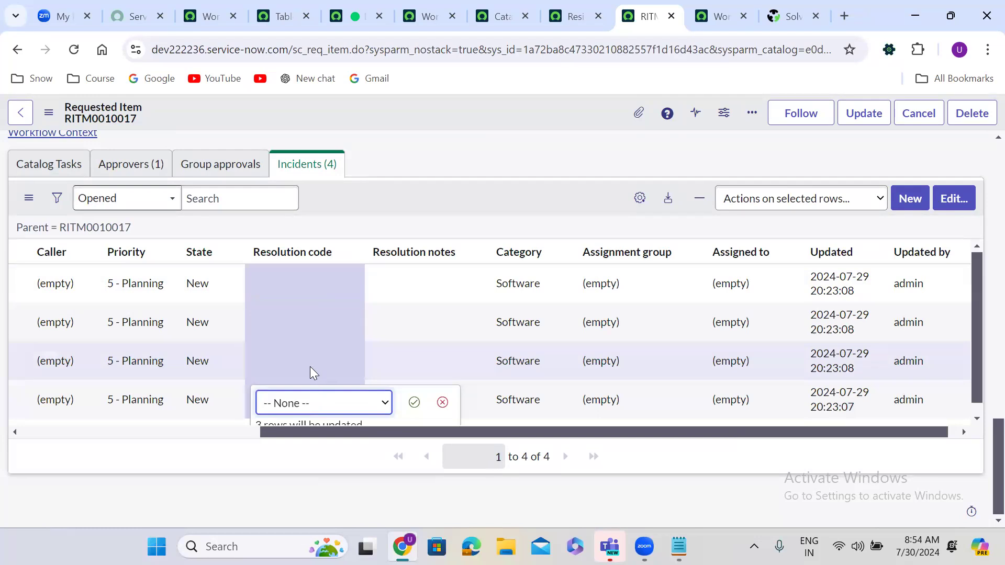
left_click(310, 404)
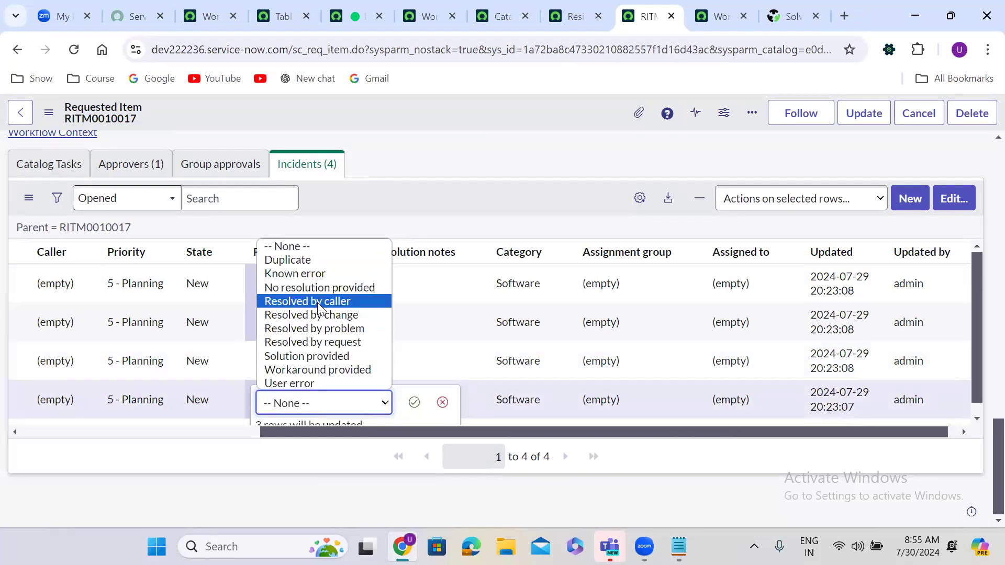
left_click(321, 356)
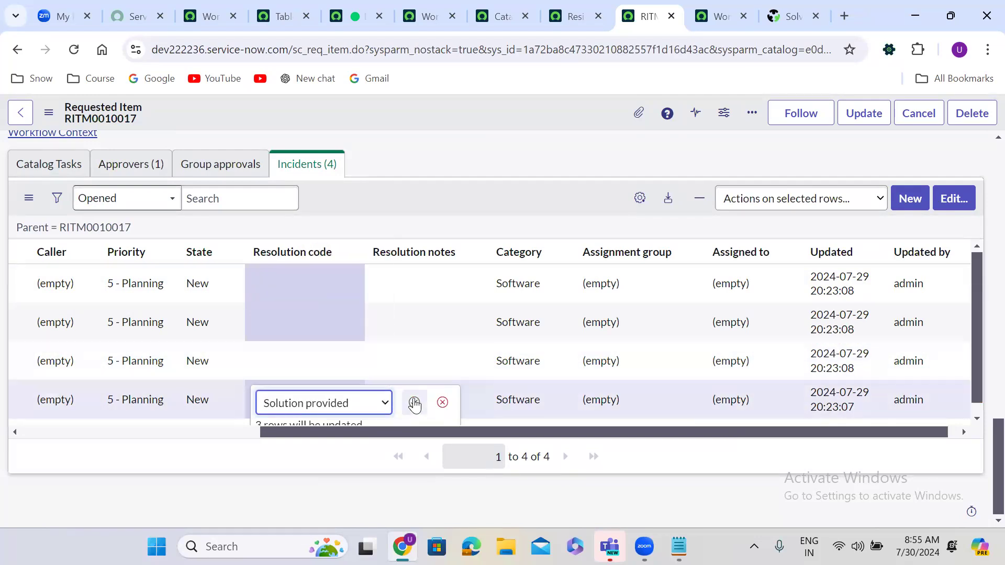
left_click(414, 402)
double_click(298, 361)
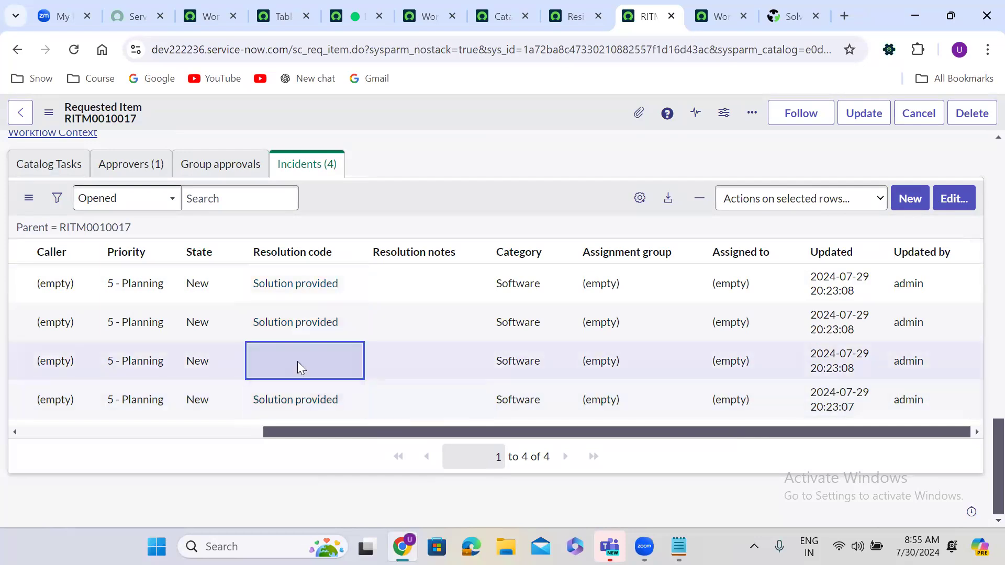
left_click(299, 366)
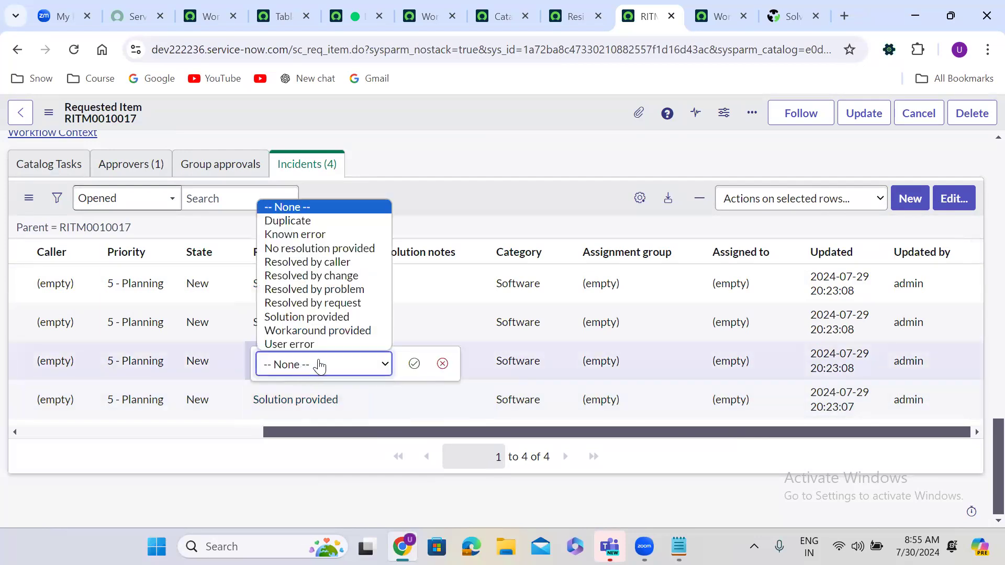
left_click(324, 317)
left_click(414, 364)
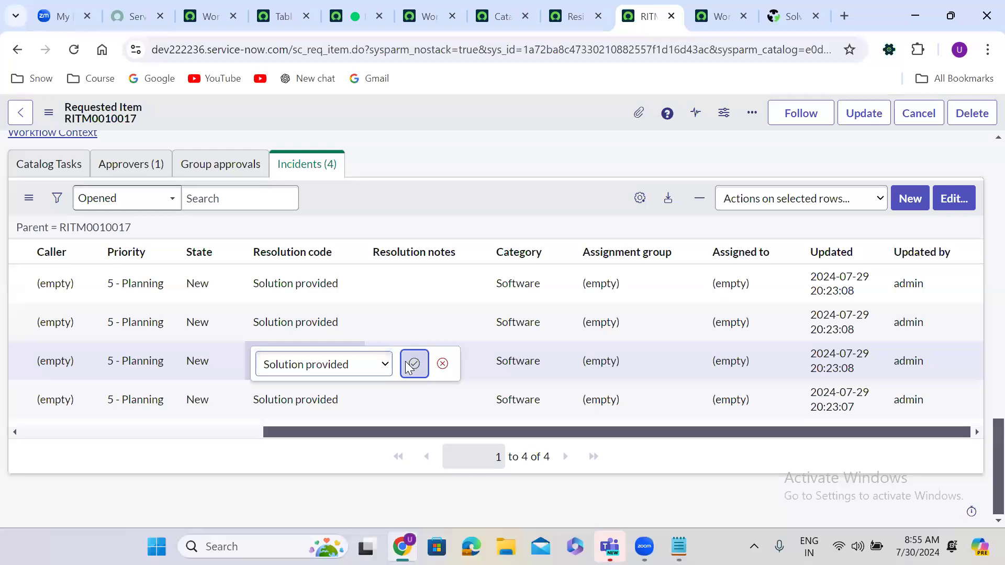
- Enter "test record" as the Resolution notes of all four related incidents at once
left_click_drag(423, 293, 417, 394)
left_click(420, 336)
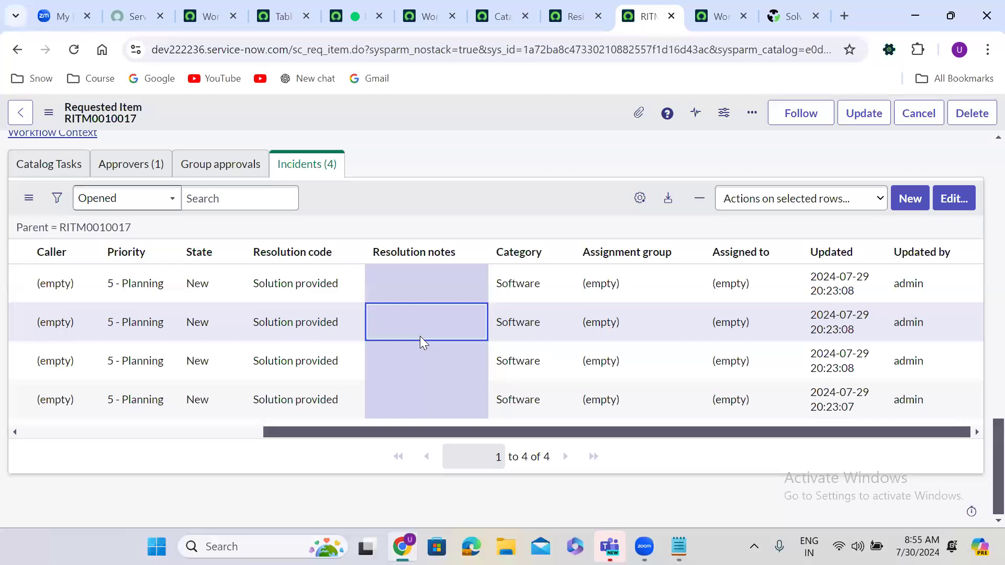
double_click(420, 336)
type("tes")
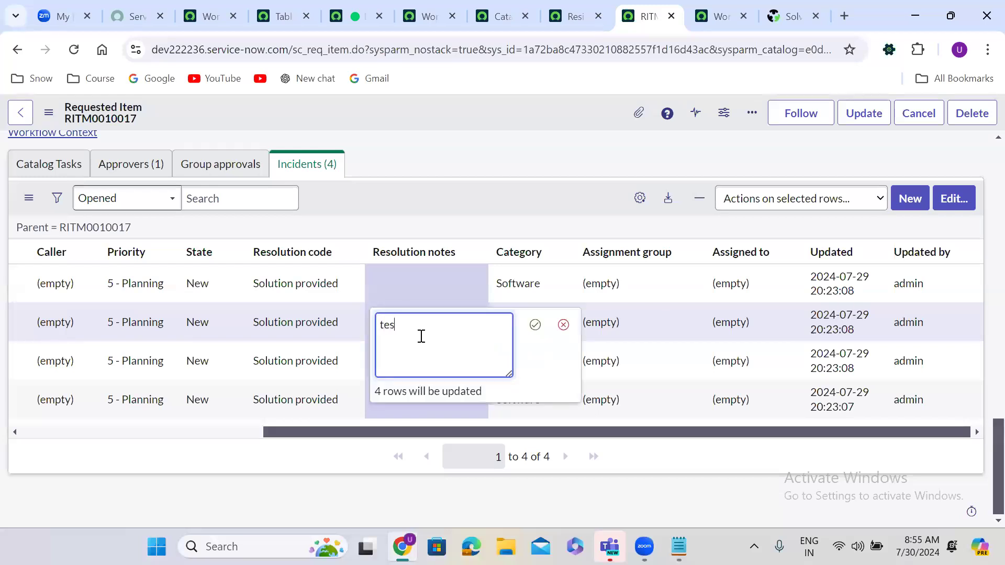
type("t record")
left_click(531, 327)
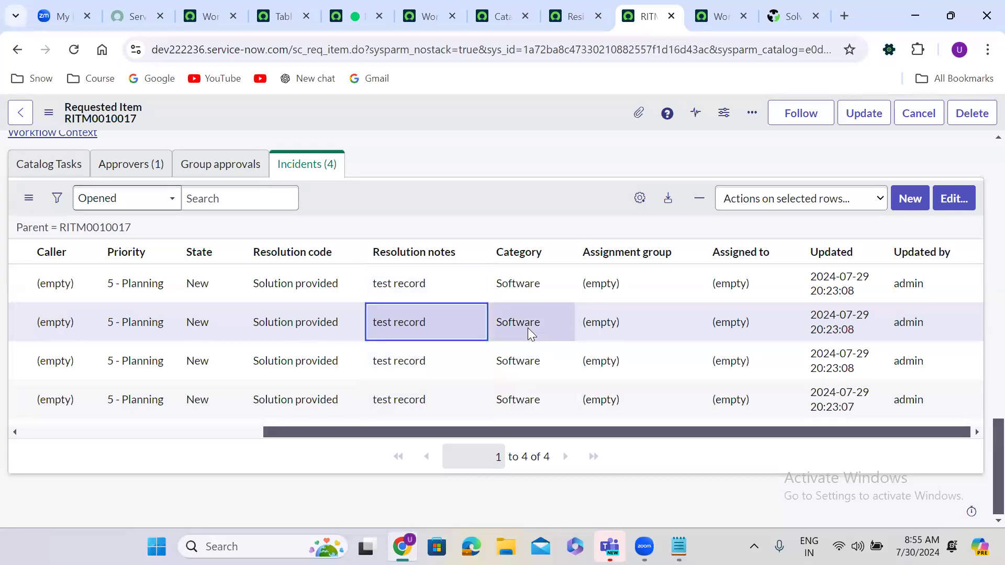
left_click_drag(309, 434, 124, 439)
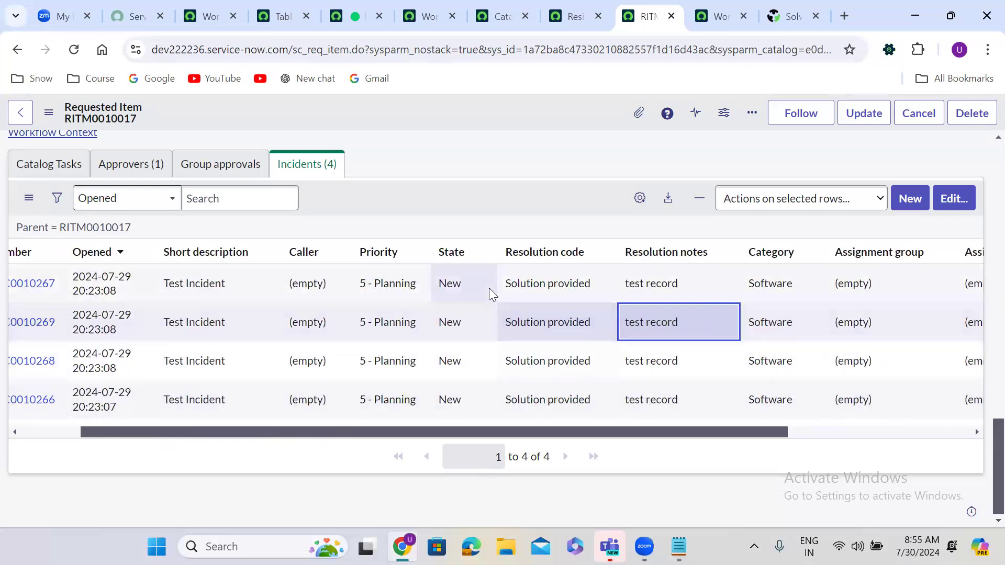
left_click(476, 287)
left_click_drag(472, 300, 467, 405)
left_click(467, 405)
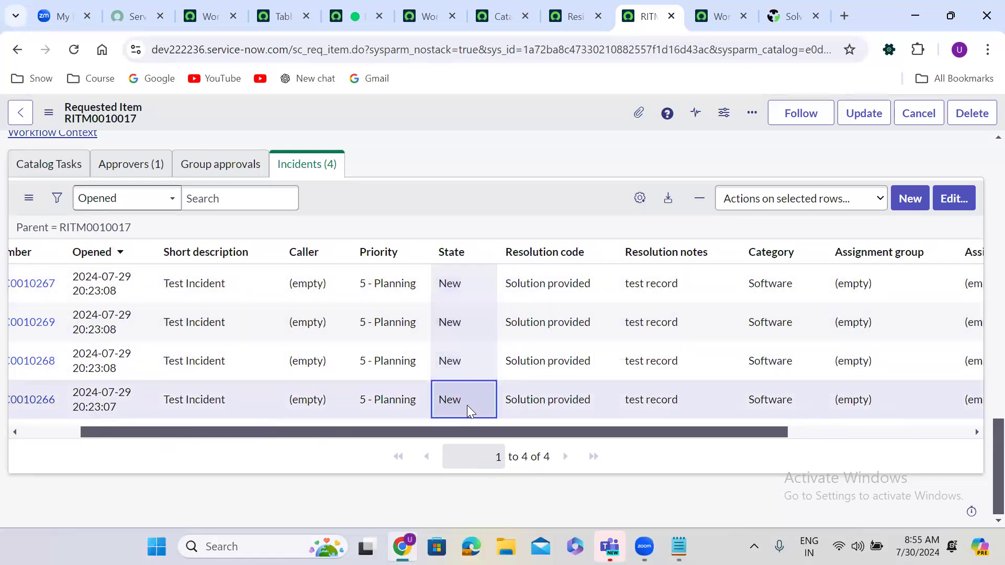
double_click(467, 412)
left_click(475, 295)
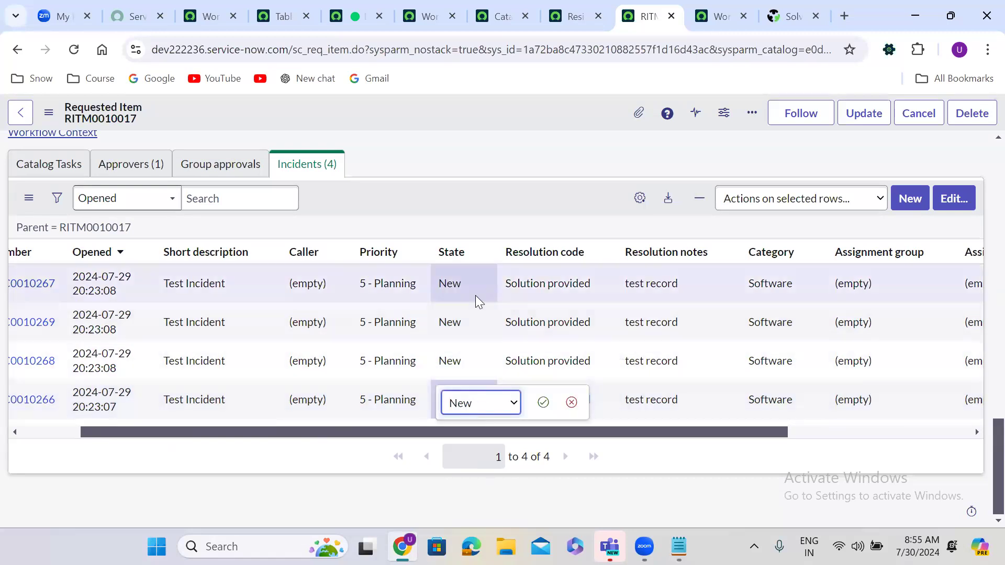
double_click(476, 295)
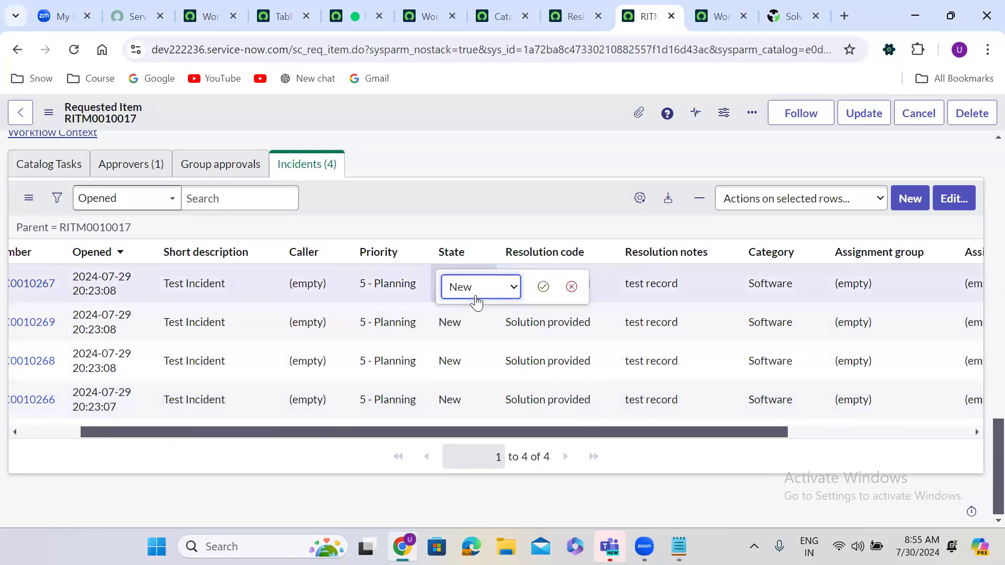
left_click(571, 286)
- Set the State of all four related incidents to Closed in one list edit and save it
left_click_drag(464, 319, 469, 397)
double_click(469, 397)
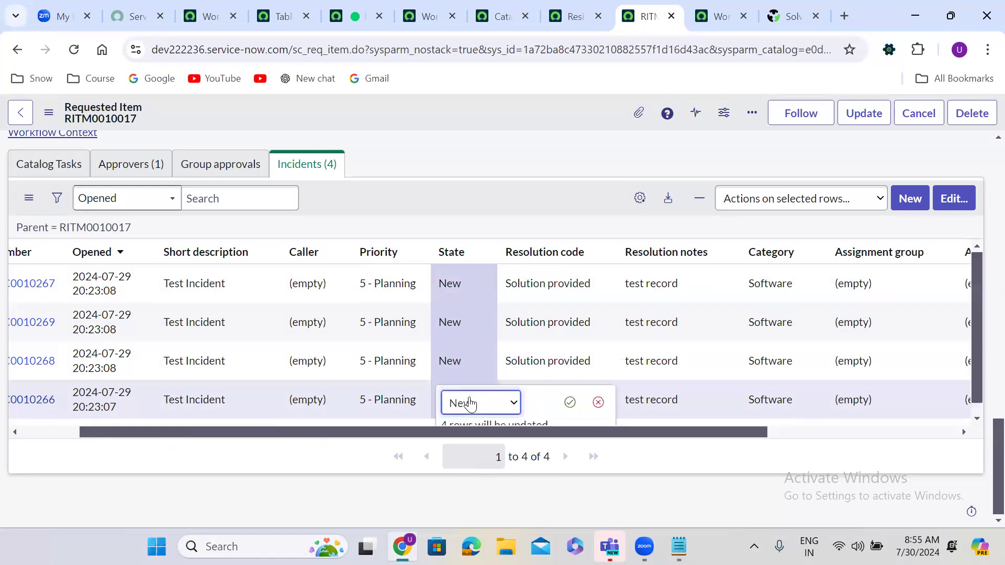
left_click(470, 403)
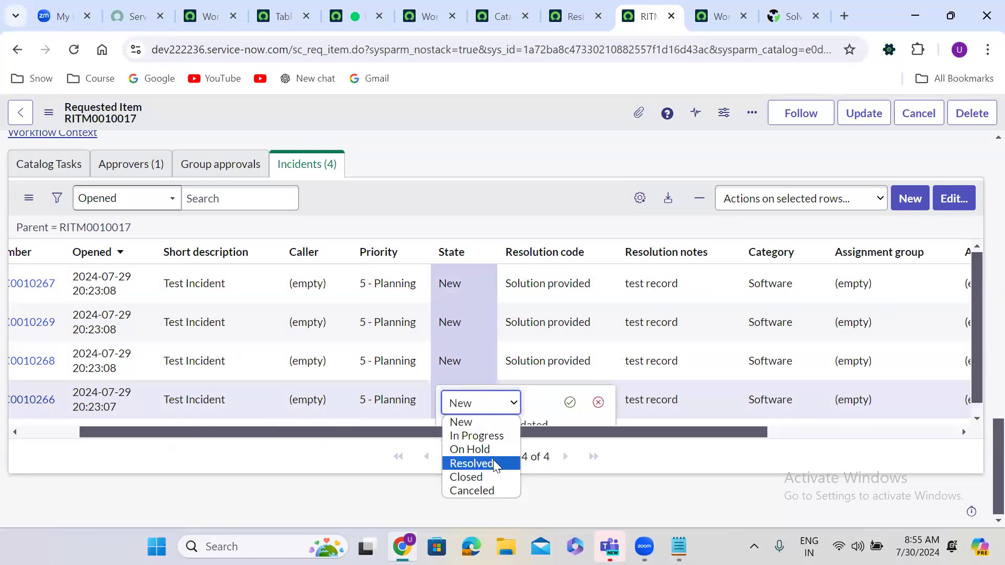
left_click(482, 477)
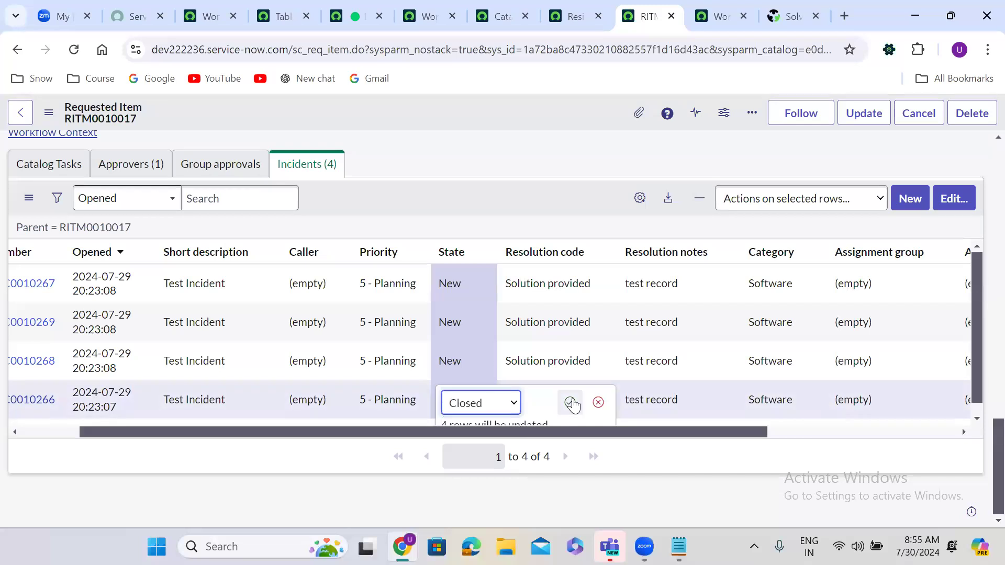
left_click(571, 403)
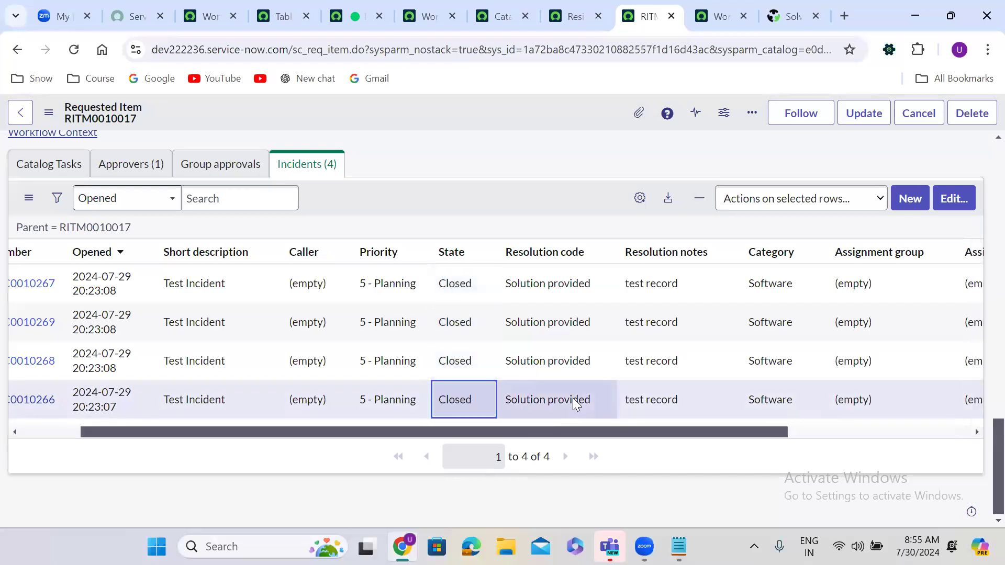
- Check the requested item's State field and activity entries, ending back at its workflow links and related incidents
left_click(57, 432)
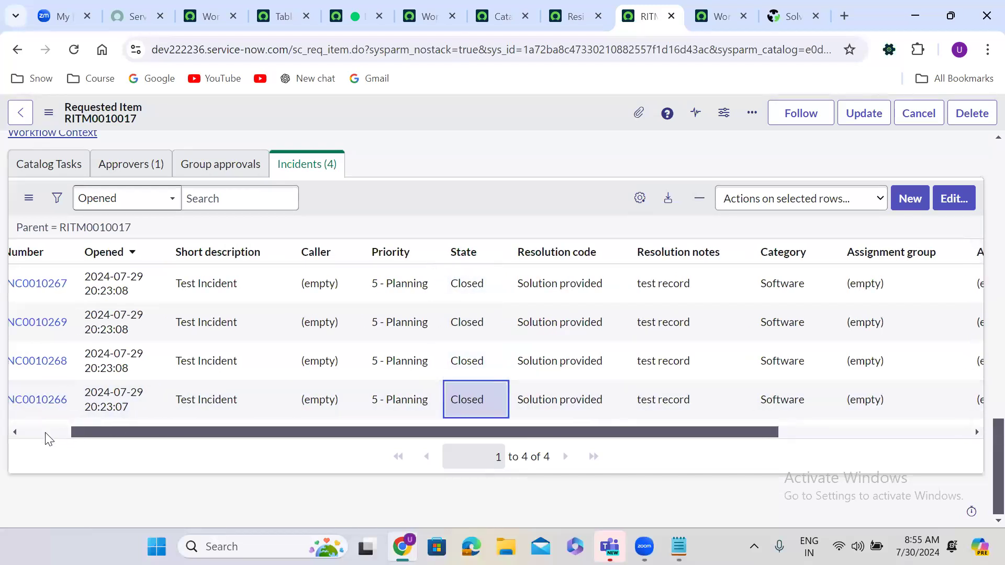
double_click(93, 230)
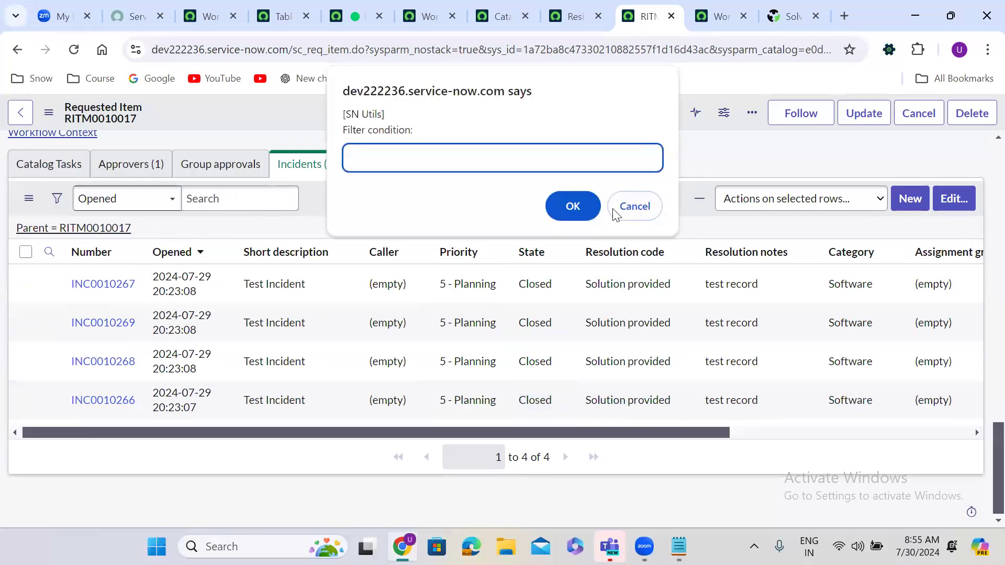
left_click(633, 209)
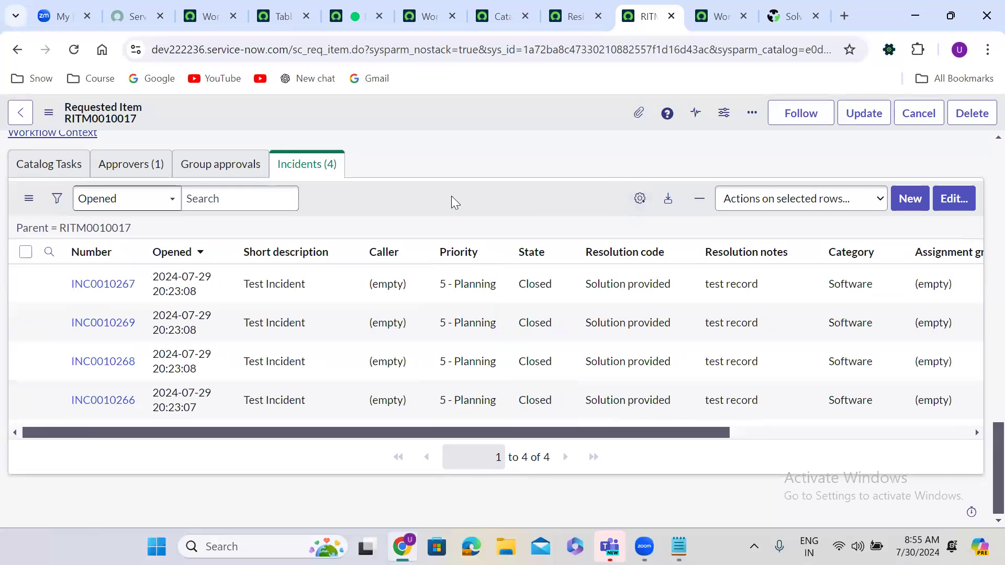
scroll(451, 197, "up", 15)
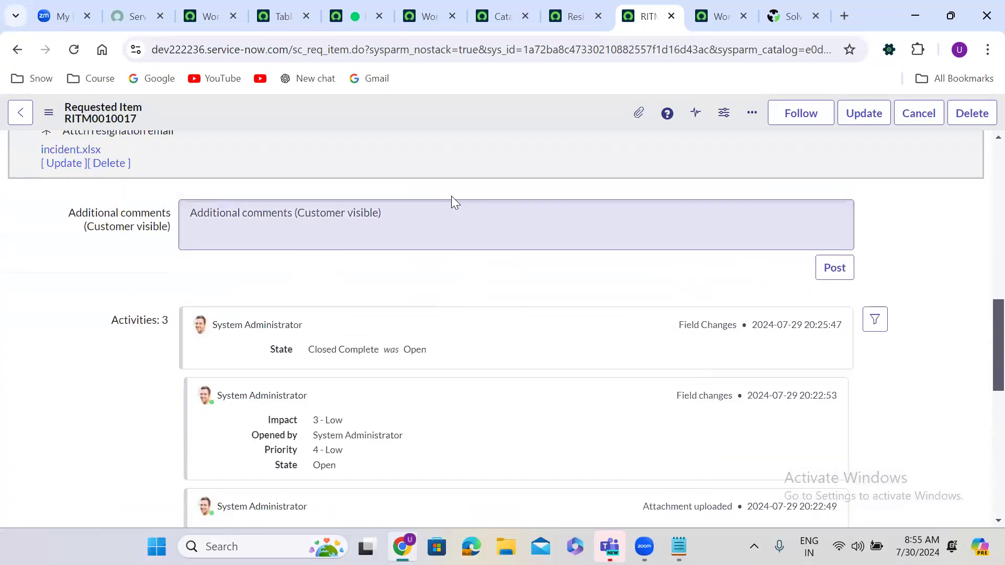
scroll(455, 202, "up", 2)
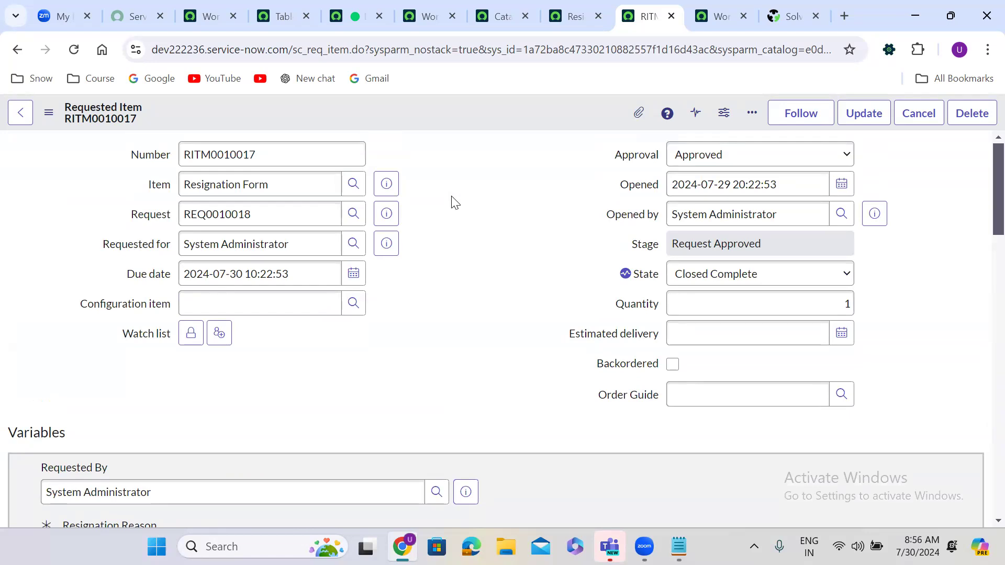
scroll(455, 203, "down", 15)
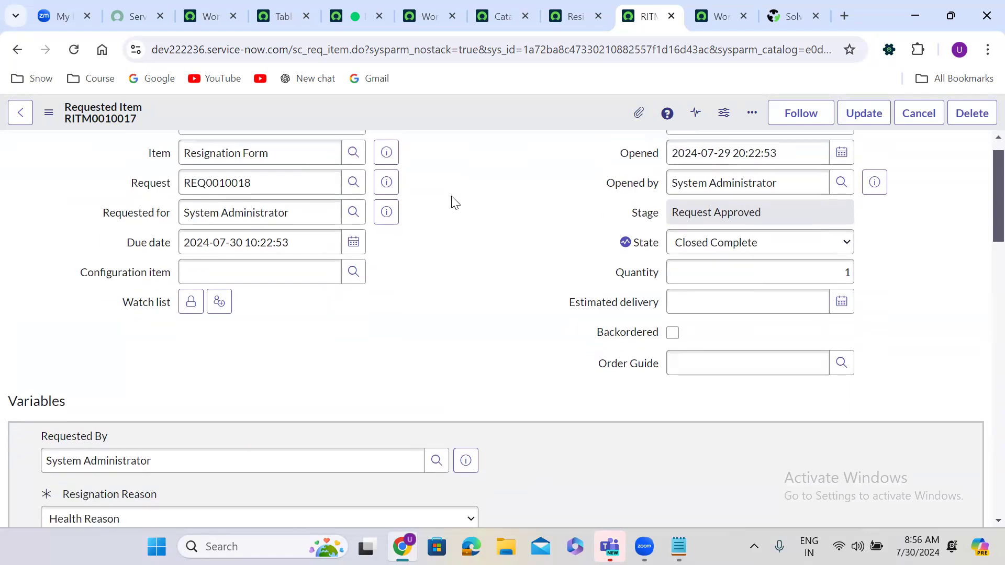
scroll(451, 197, "down", 1)
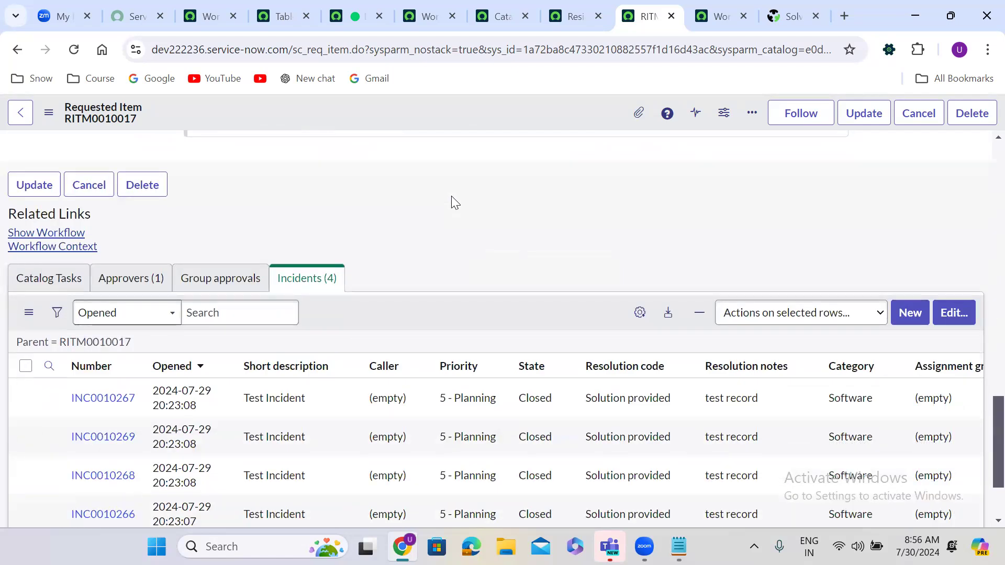
- Reload the requested item's workflow context, check the status of its activities, and return to the requested item
left_click(718, 3)
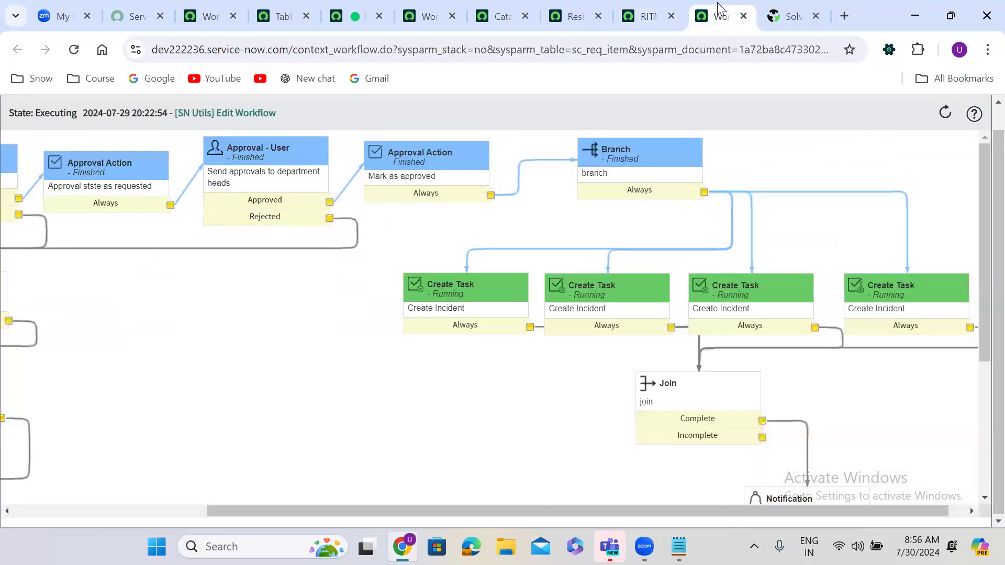
left_click(75, 49)
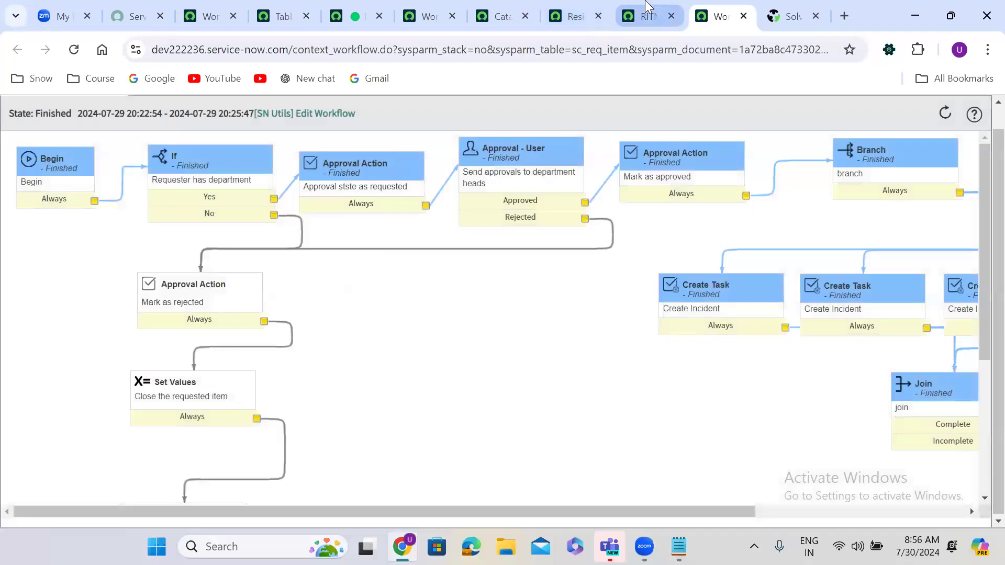
left_click(649, 6)
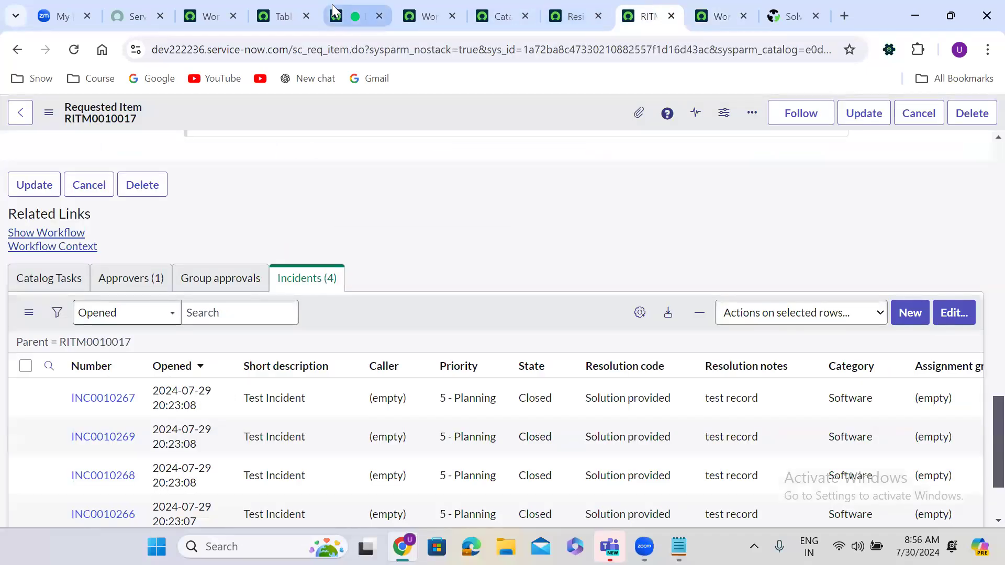
mouse_move(332, 4)
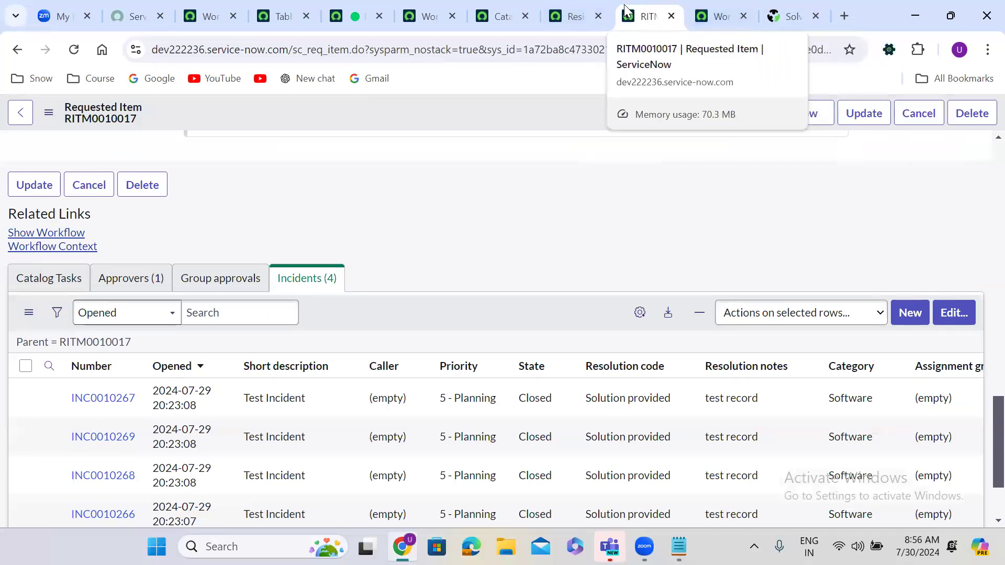
- Examine the Branch, the four Create Task activities, the Join and the Notification in the published Resignation form workflow
left_click(417, 13)
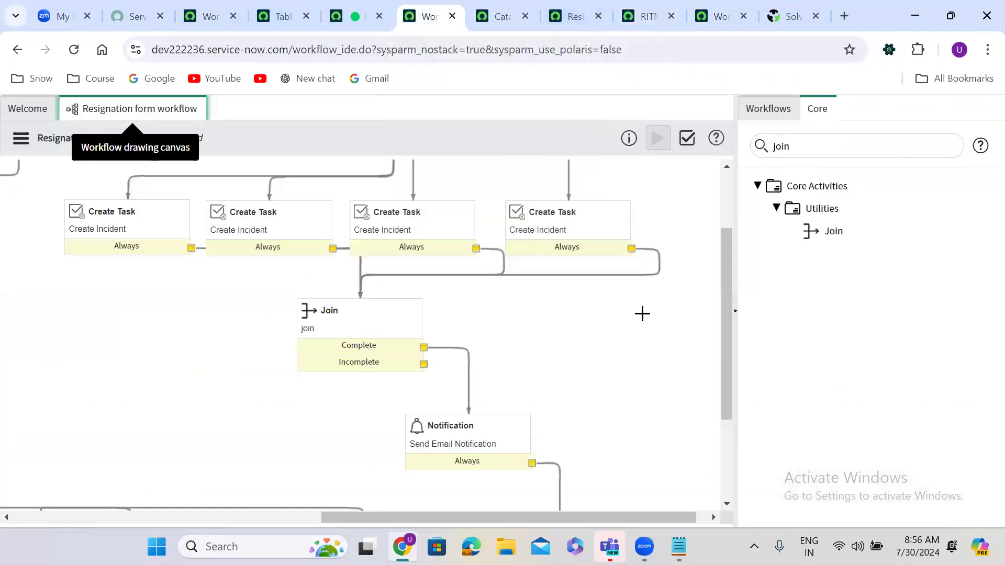
left_click(160, 218)
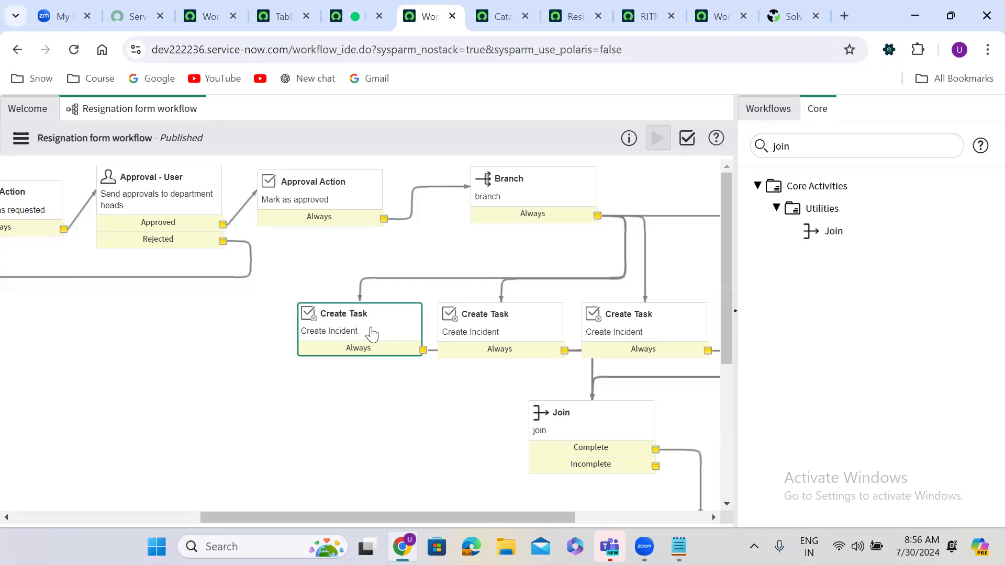
left_click(226, 504)
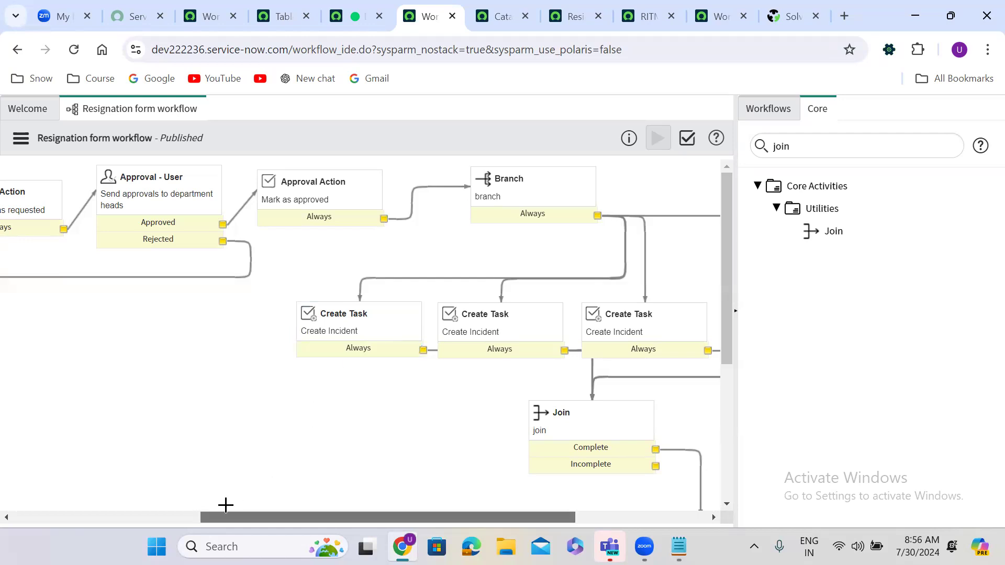
scroll(225, 504, "right", 4)
scroll(226, 505, "right", 1)
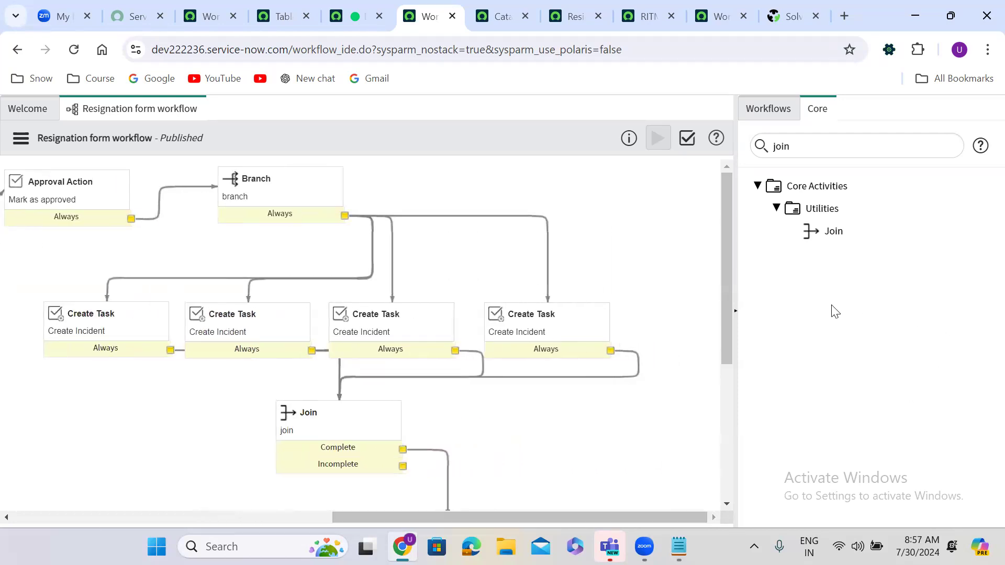
left_click_drag(726, 286, 727, 320)
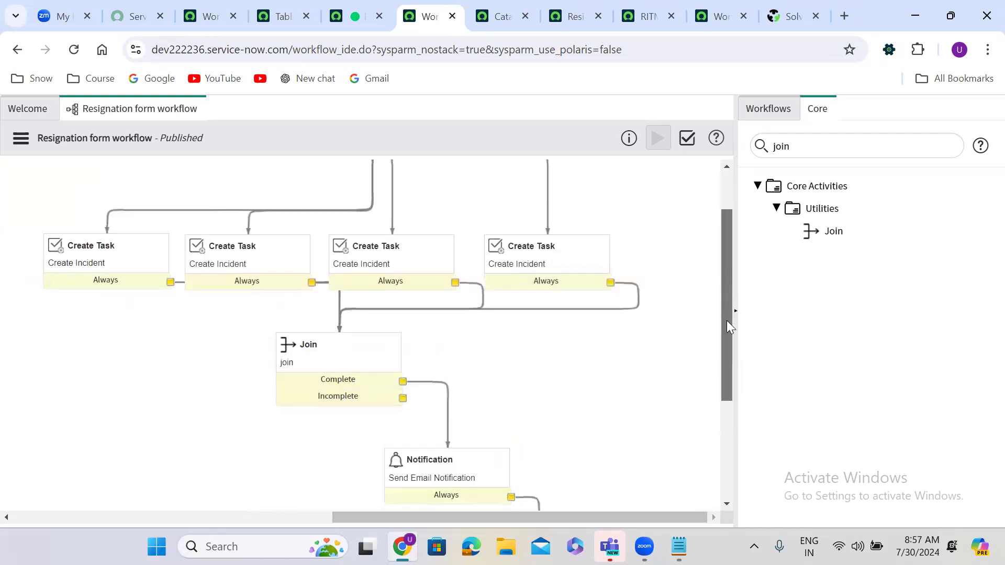
left_click_drag(323, 383, 298, 444)
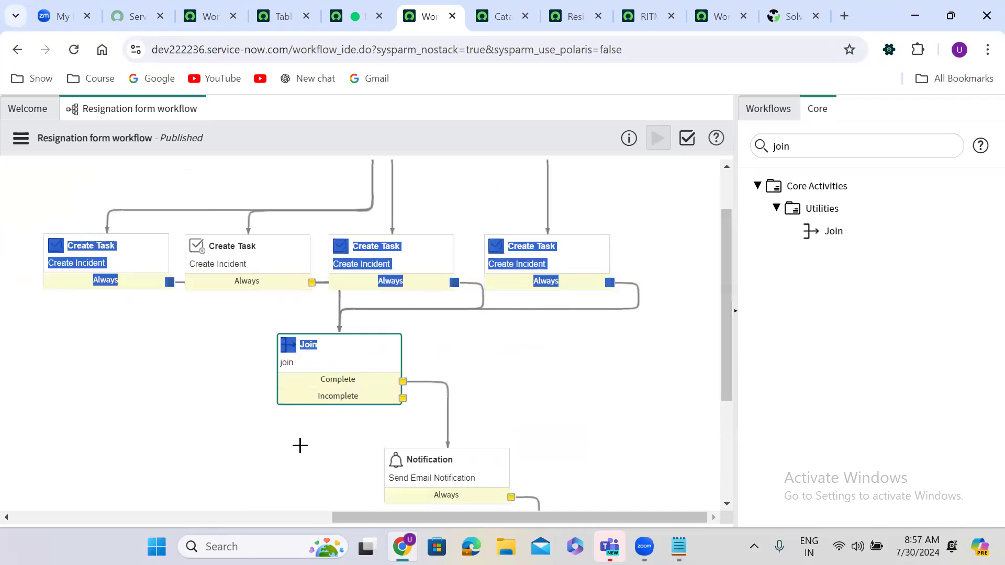
- Check out the Resignation form workflow for editing and filter the core activities by "run"
left_click(20, 141)
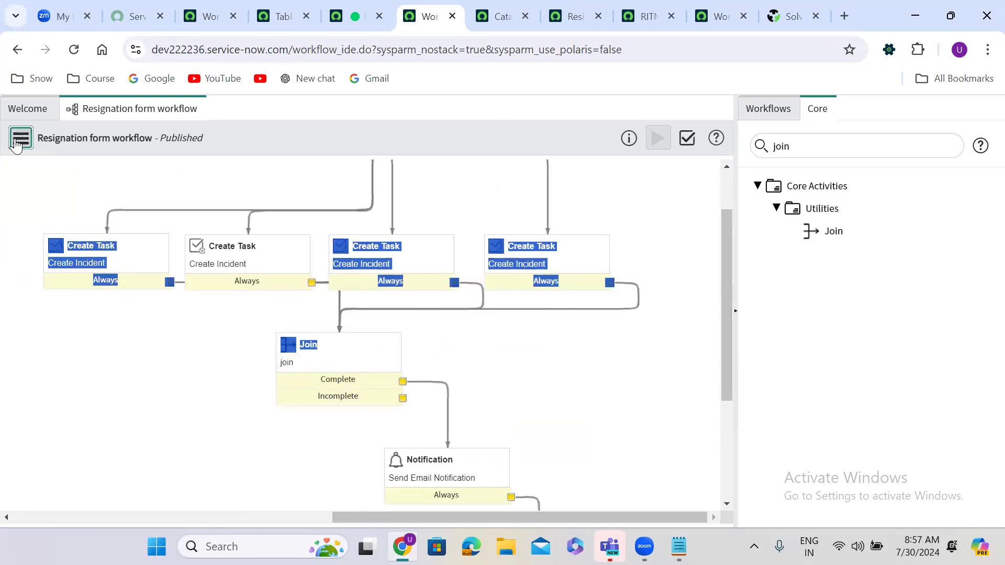
left_click(65, 215)
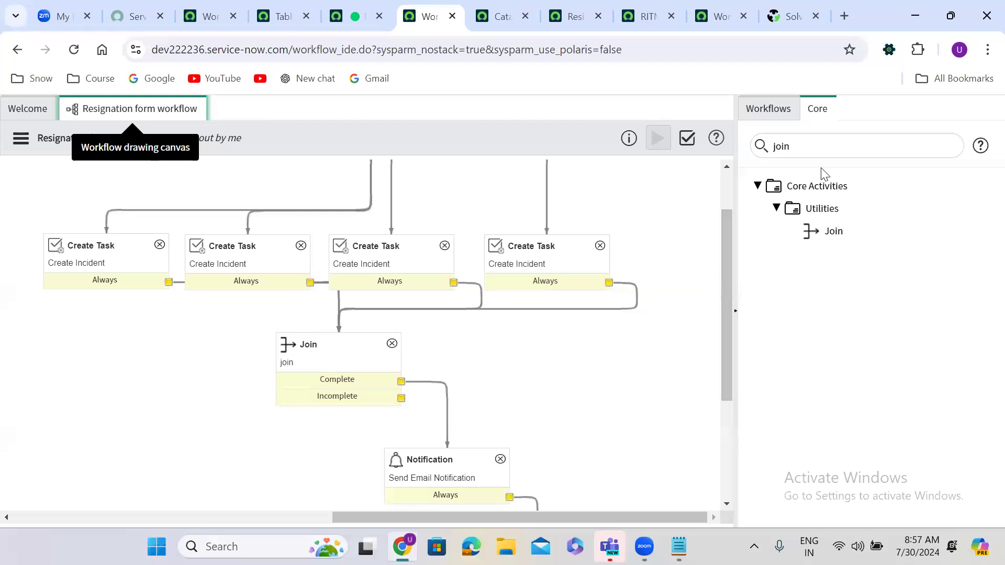
double_click(779, 147)
type("run")
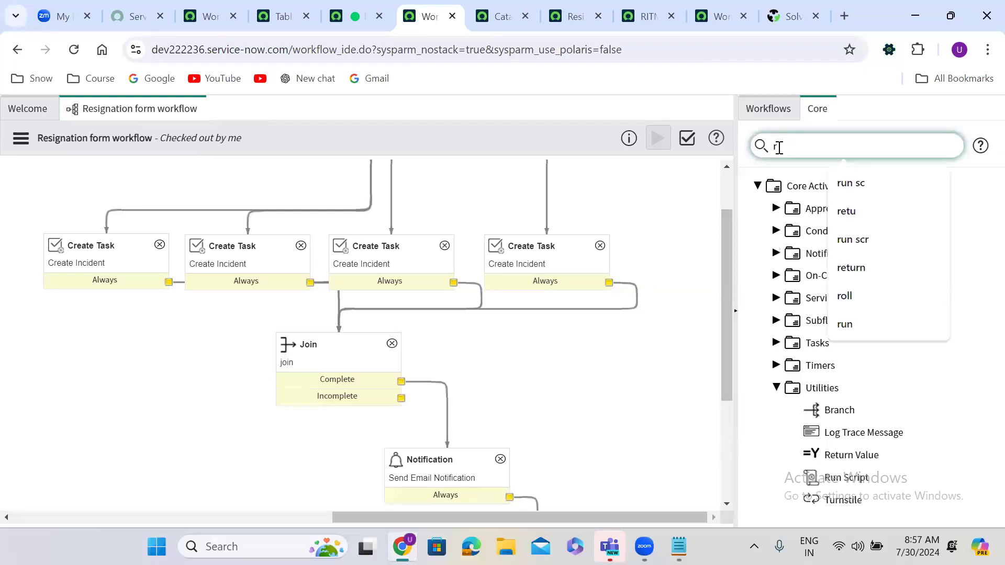
left_click(814, 271)
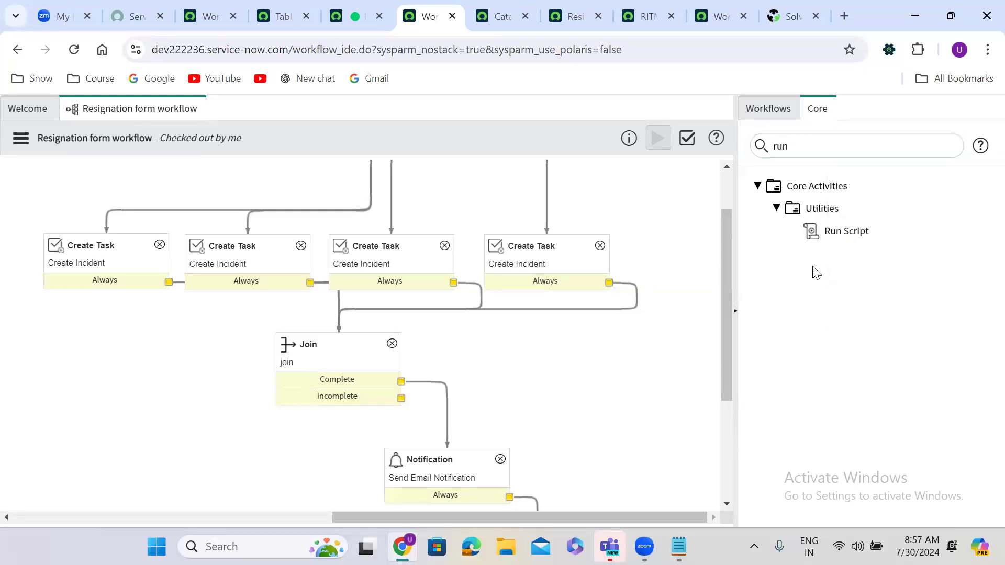
left_click_drag(854, 232, 547, 325)
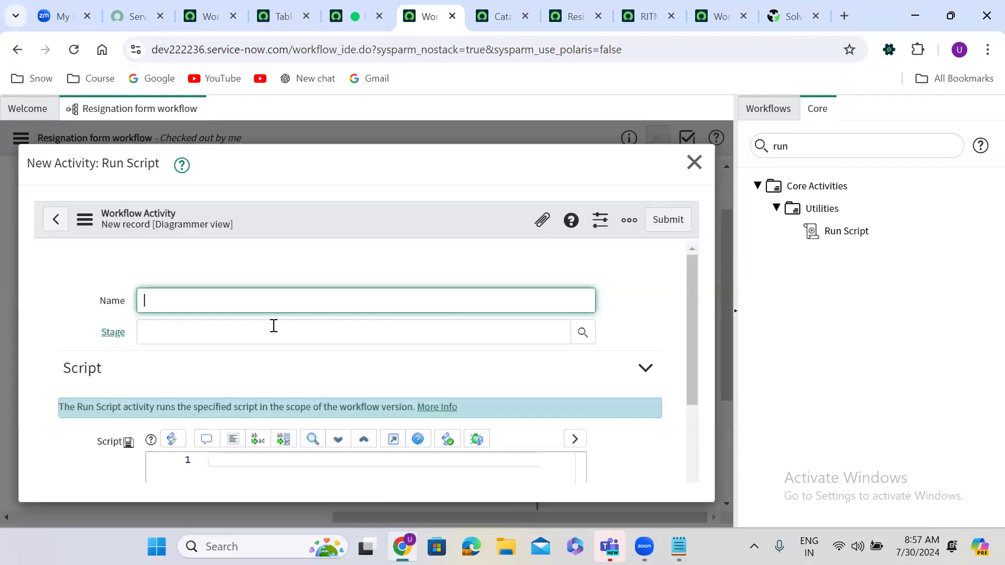
type("Create Knowledge Article")
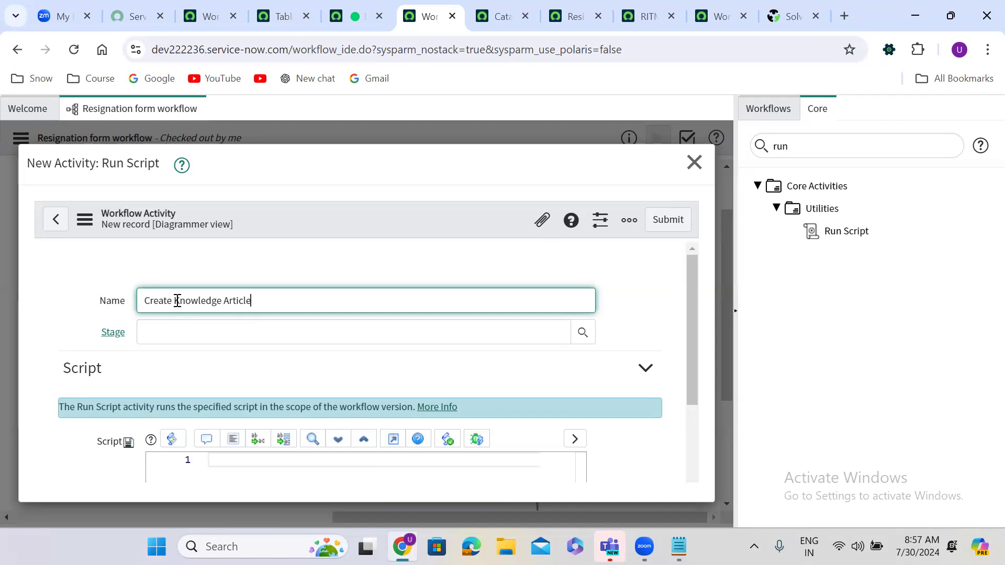
left_click_drag(694, 307, 686, 423)
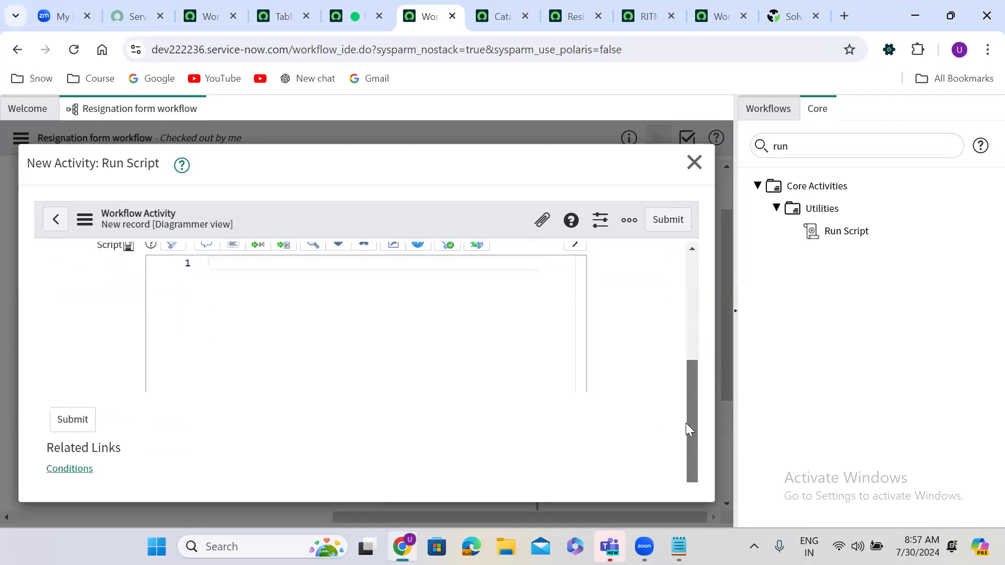
type("var gr")
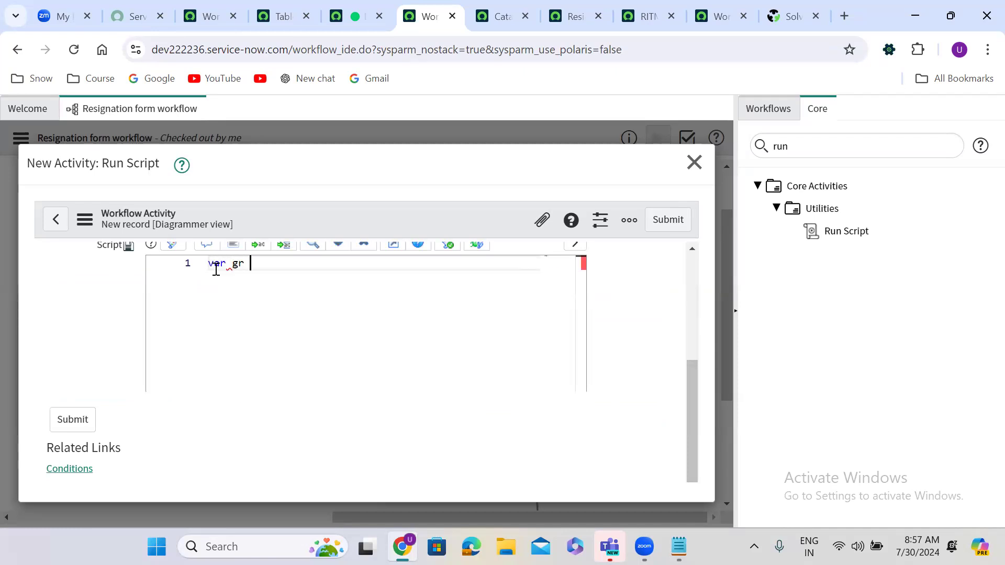
type(" = new Glide")
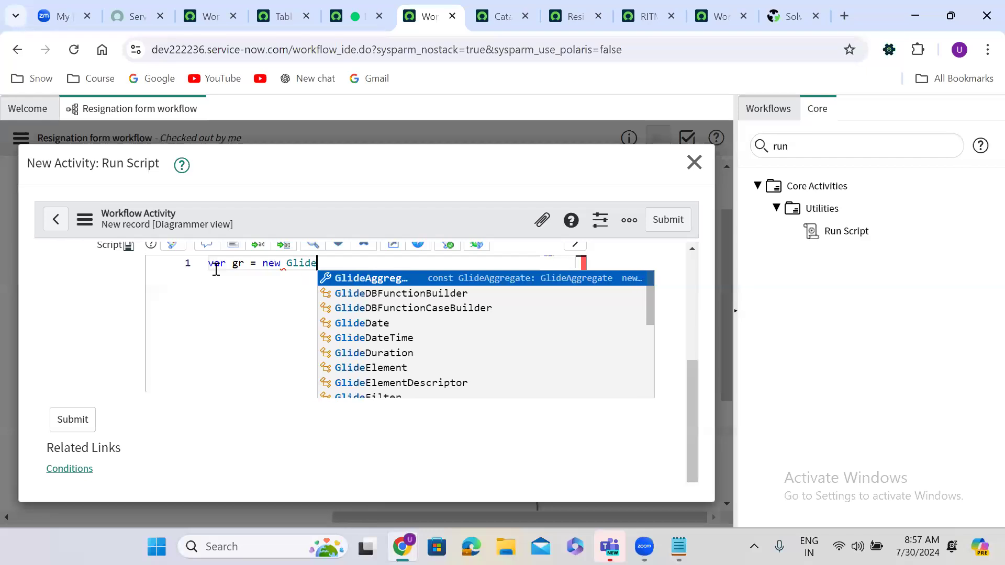
type("Record")
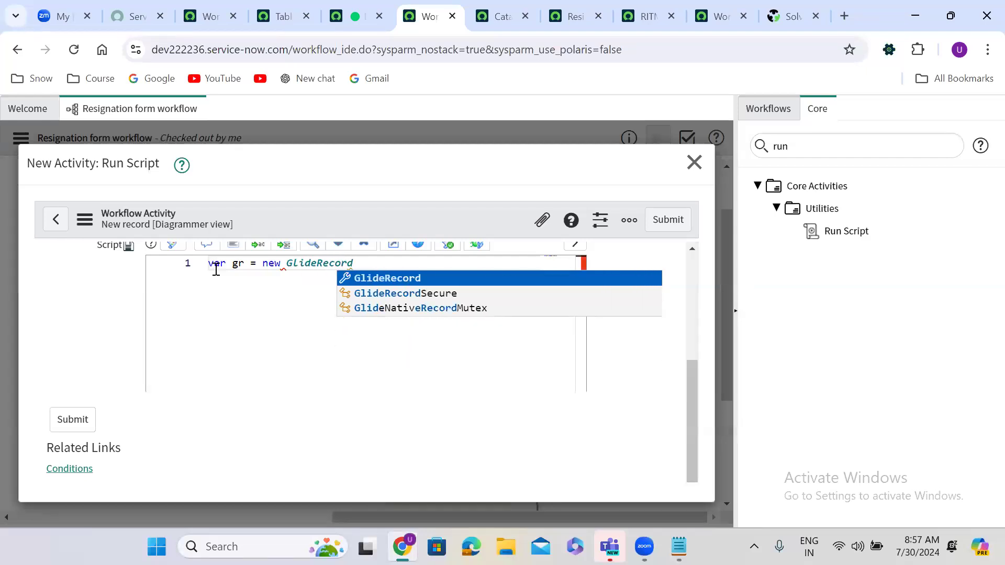
type("();")
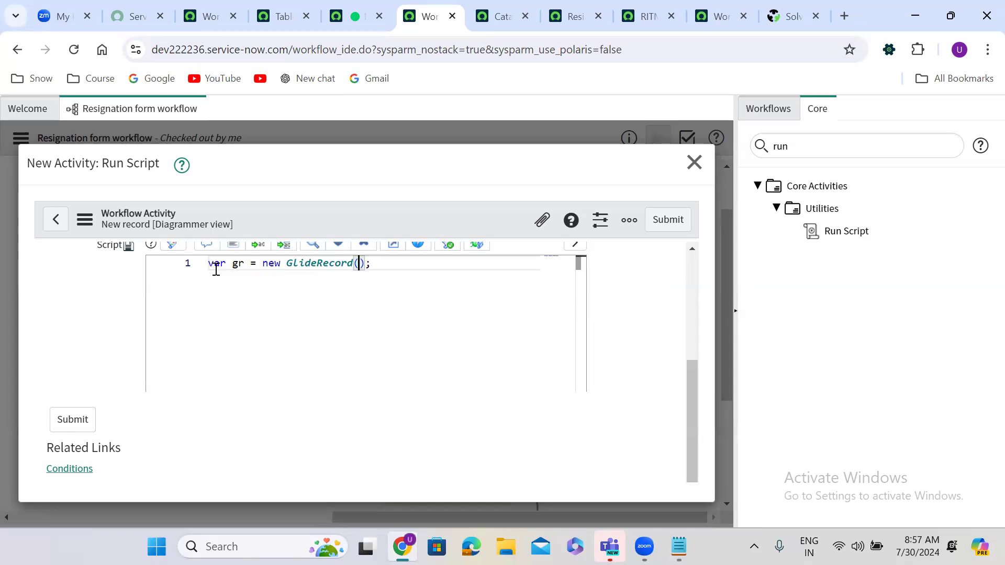
key("ctrl+shift+space")
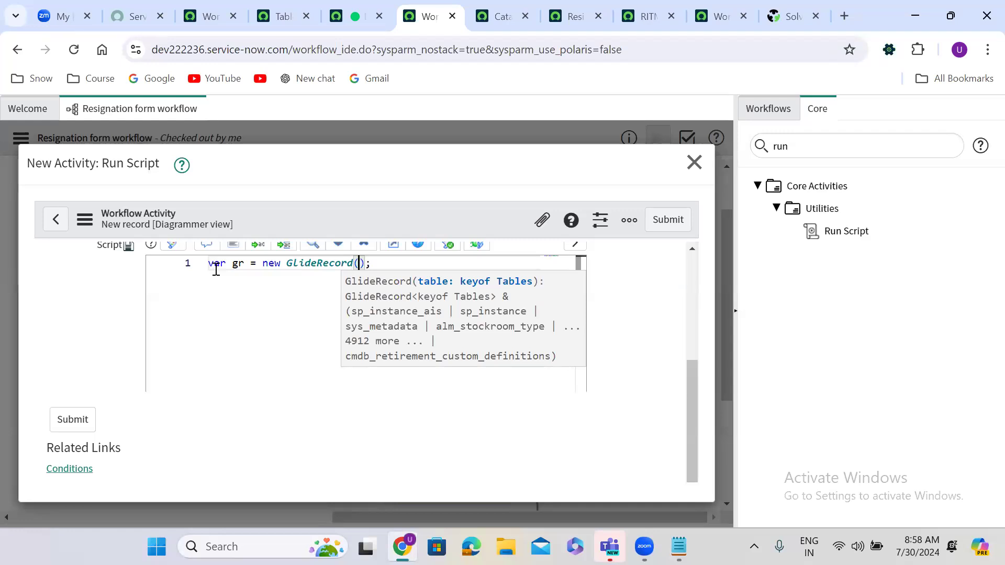
left_click(225, 296)
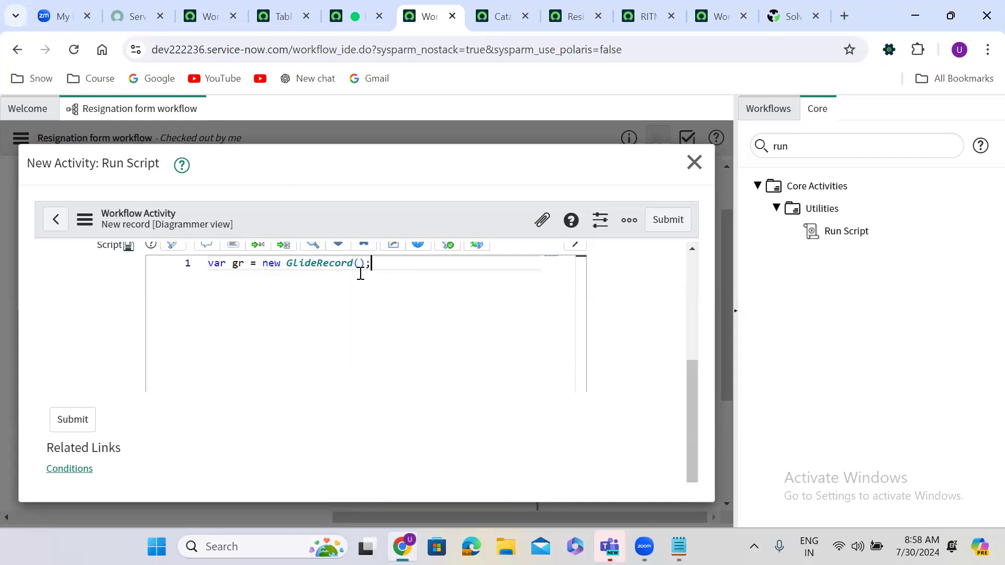
left_click(694, 162)
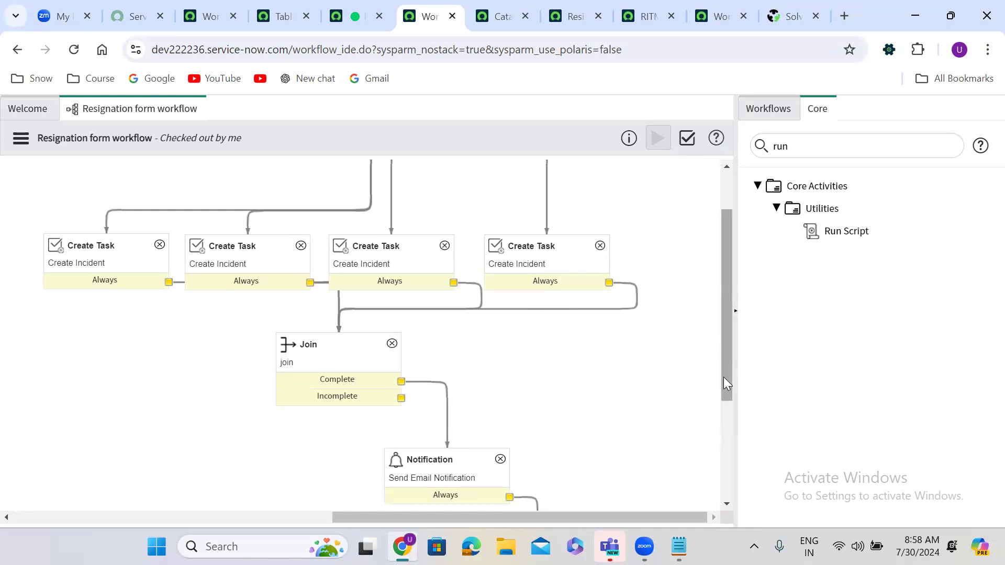
- Delete the four Create Task activities and the remaining transition from Branch to Join
left_click_drag(726, 384, 731, 331)
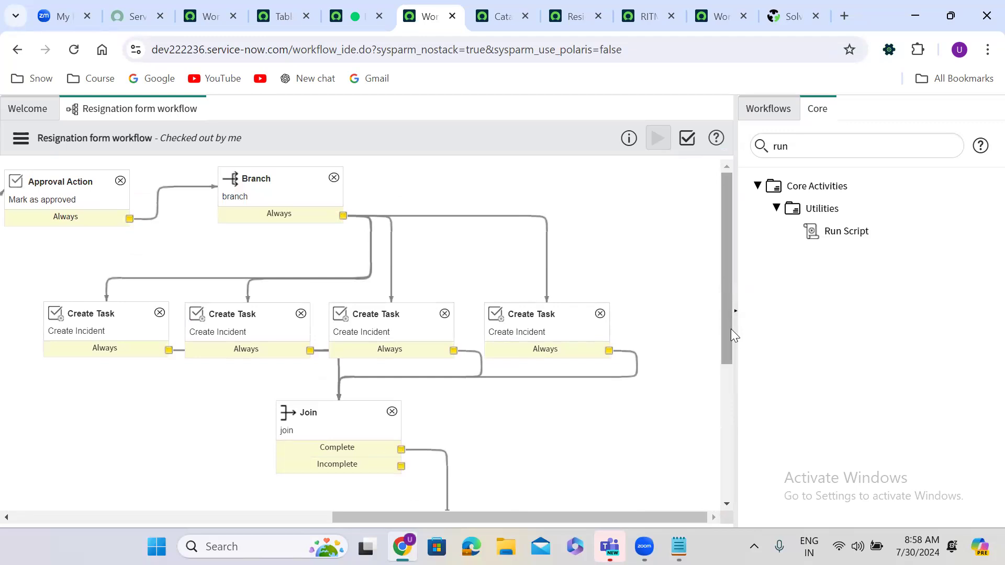
left_click(160, 313)
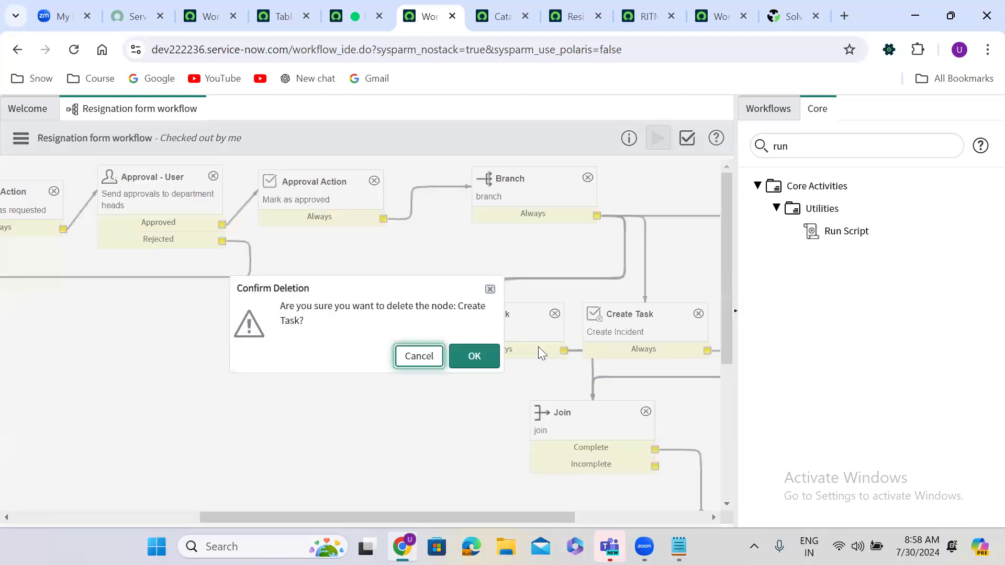
left_click(481, 358)
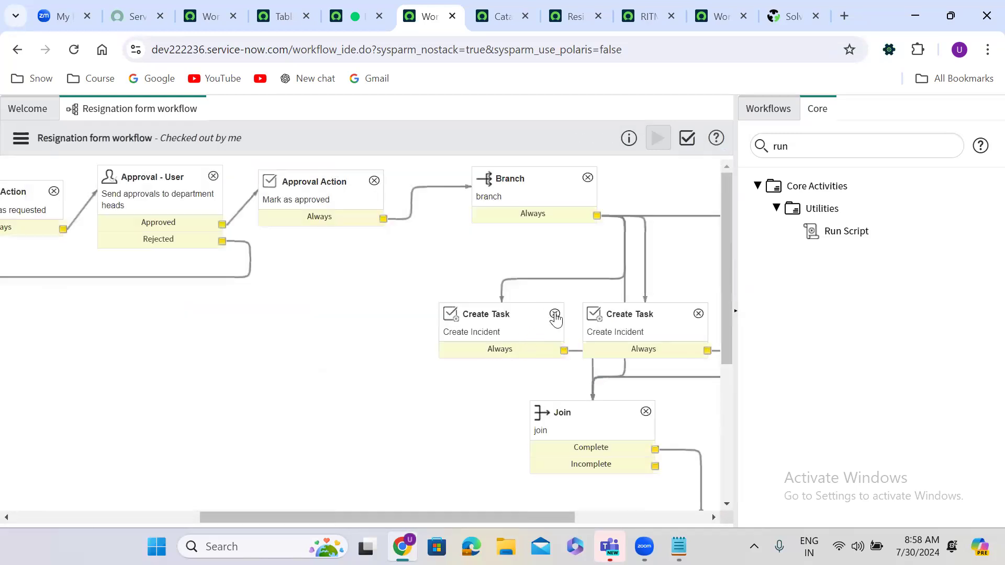
left_click(554, 314)
left_click(480, 355)
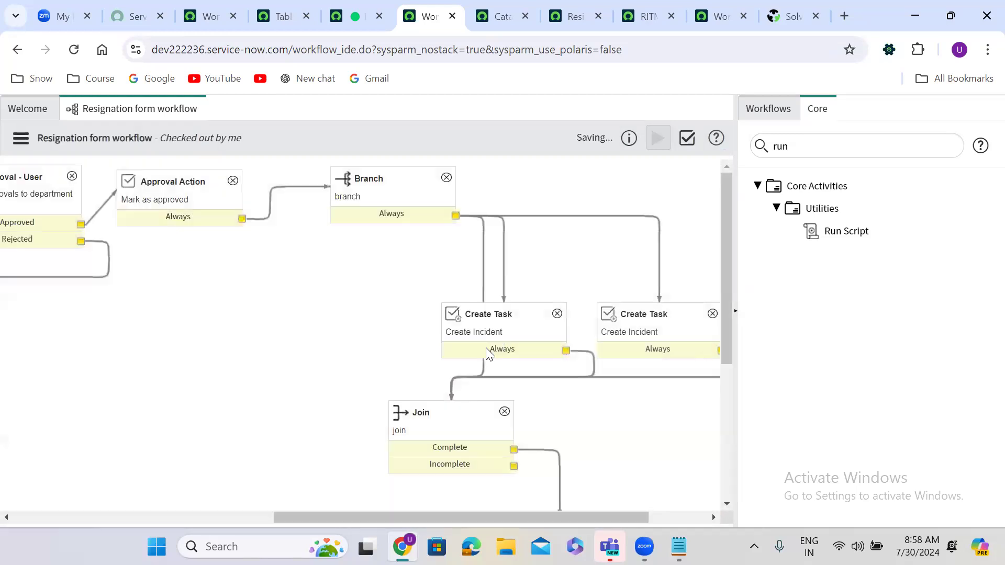
left_click(557, 314)
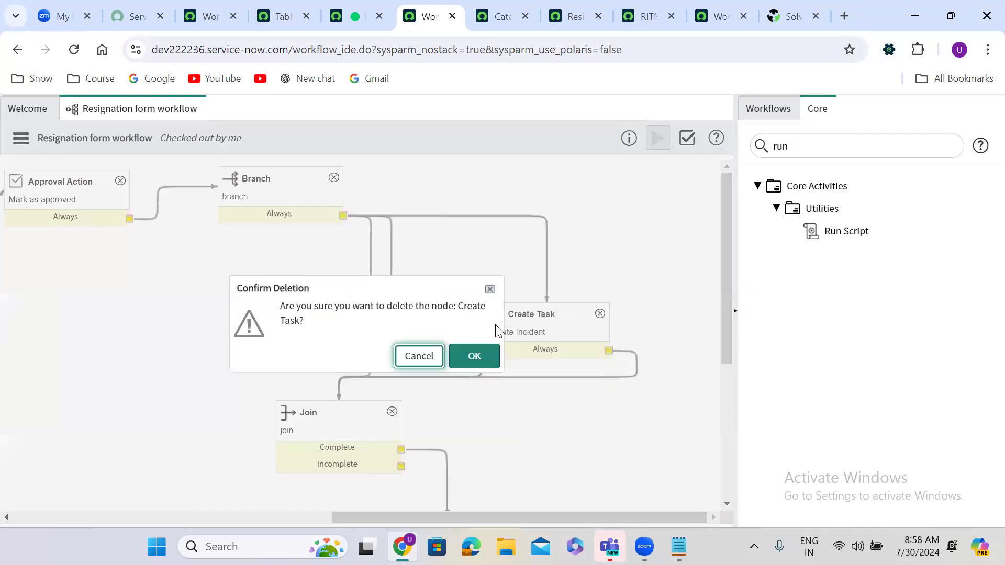
left_click(476, 357)
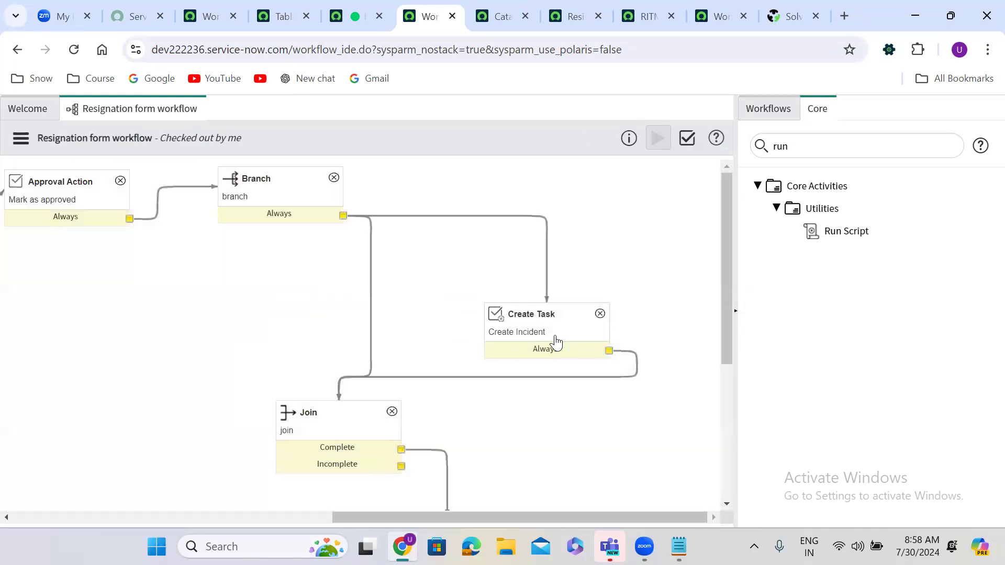
left_click(600, 314)
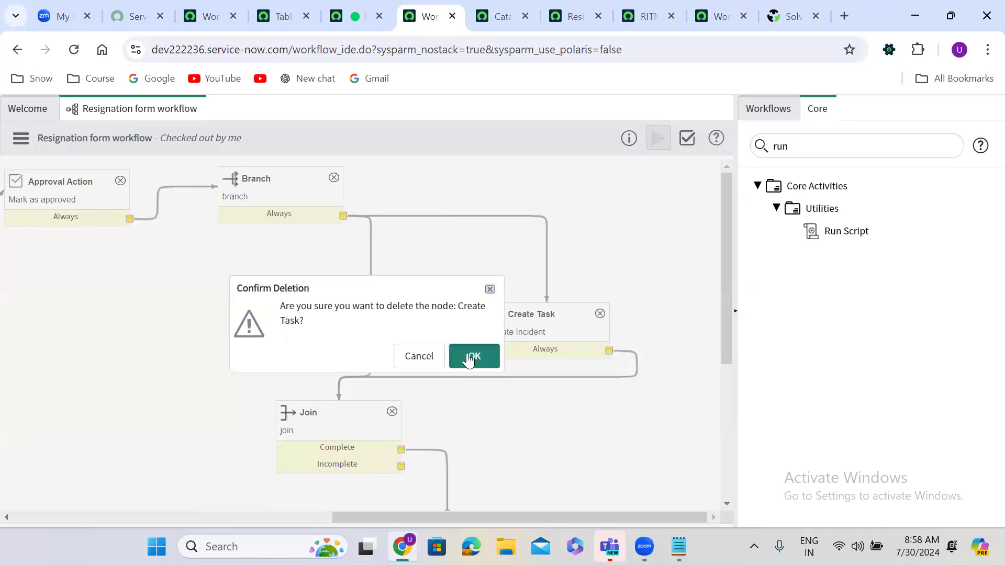
left_click(468, 357)
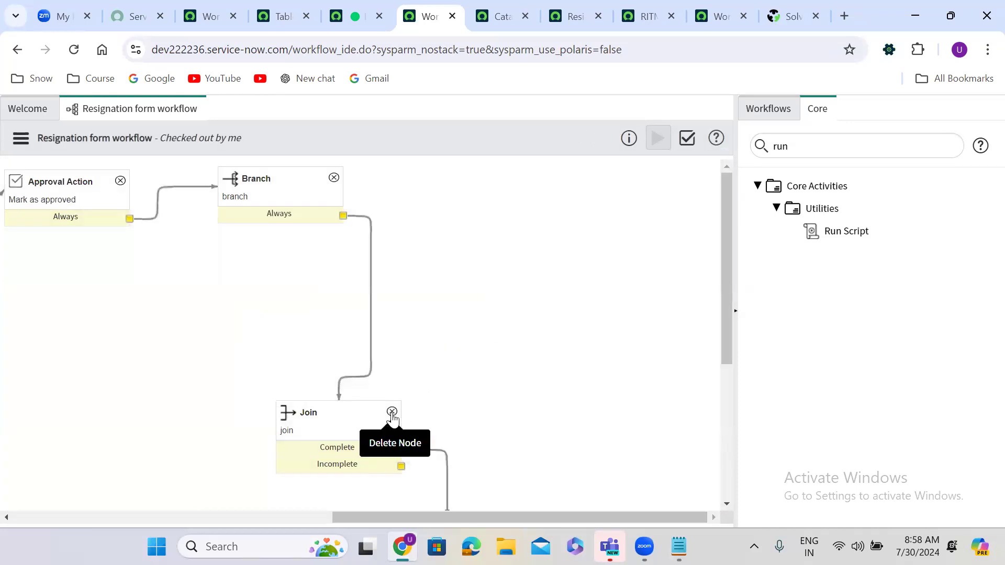
left_click(371, 328)
key("Delete")
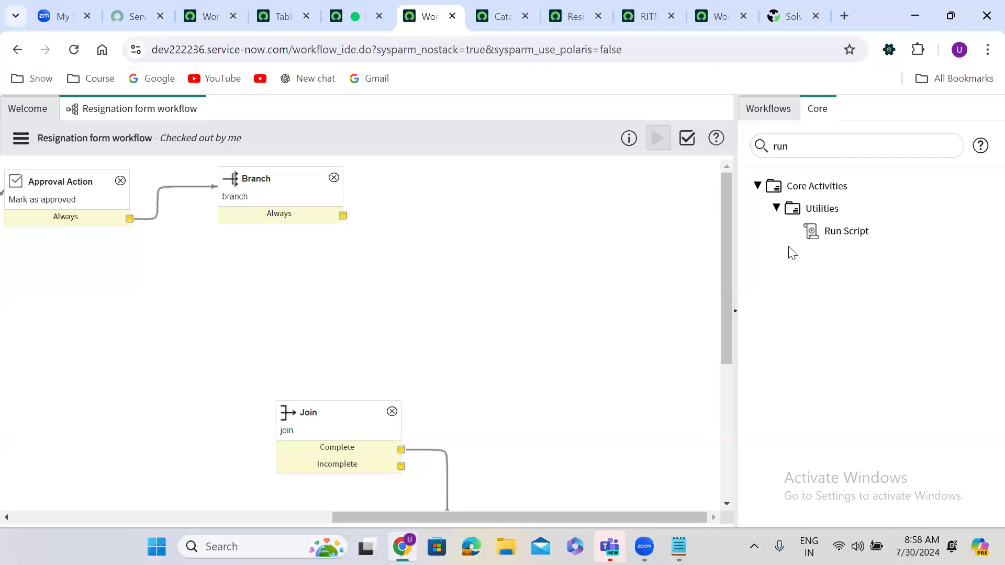
- Add a Run Script activity between Branch and Join and name it "Create User"
left_click_drag(847, 231, 398, 252)
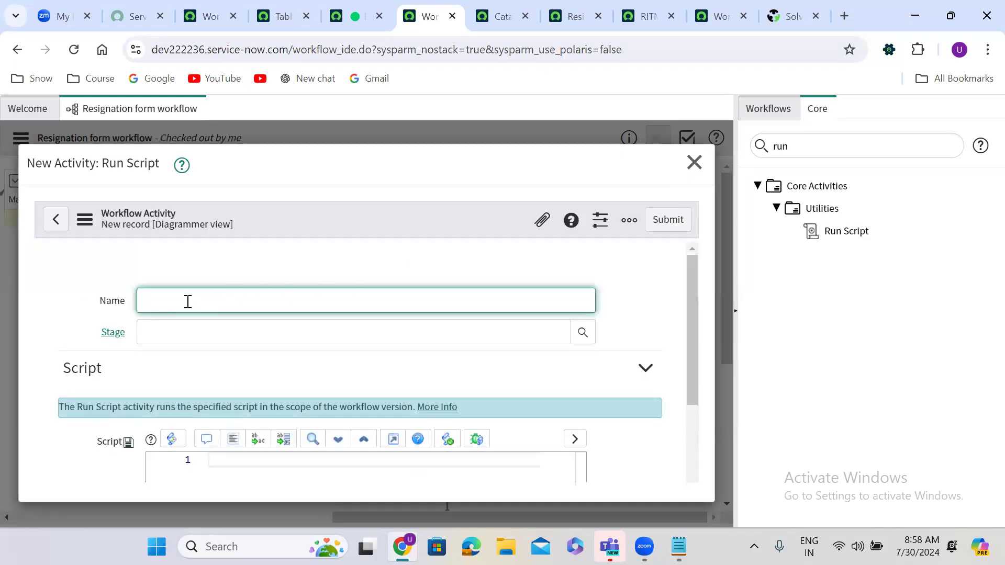
type("eate User")
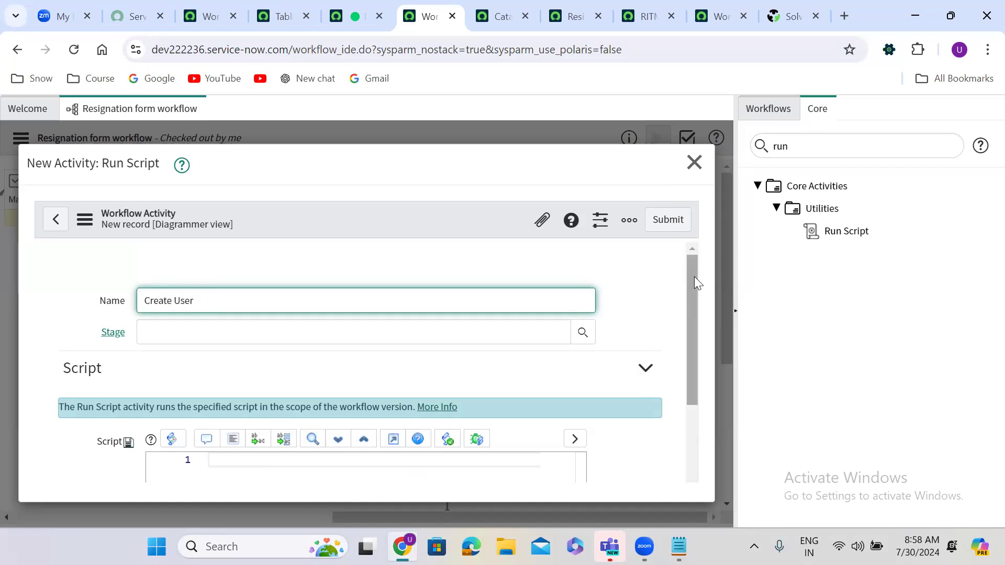
left_click_drag(694, 277, 689, 398)
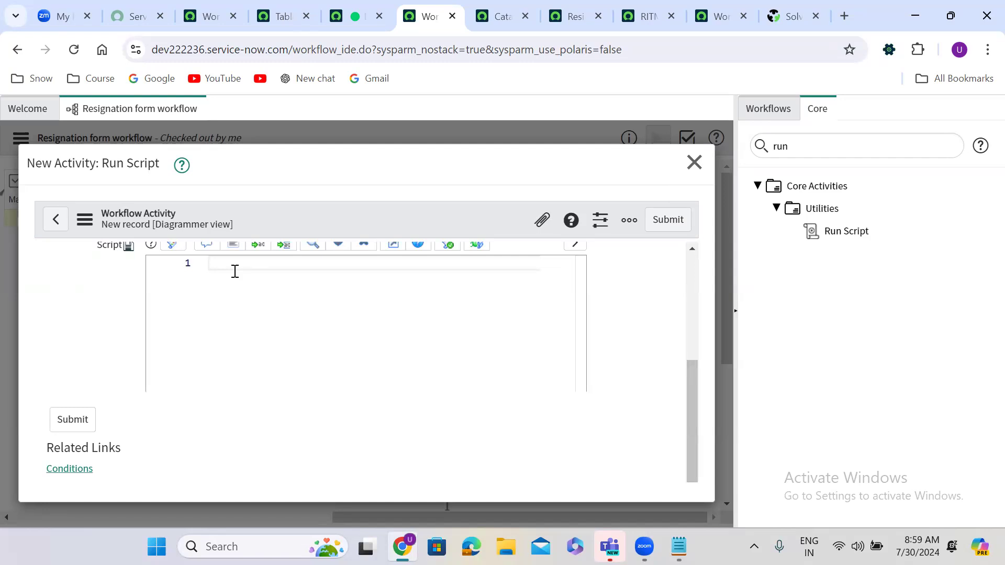
- Search the web for creating a record using GlideRecord and open the thread "Creating a new record in a table for every result in another."
left_click(844, 16)
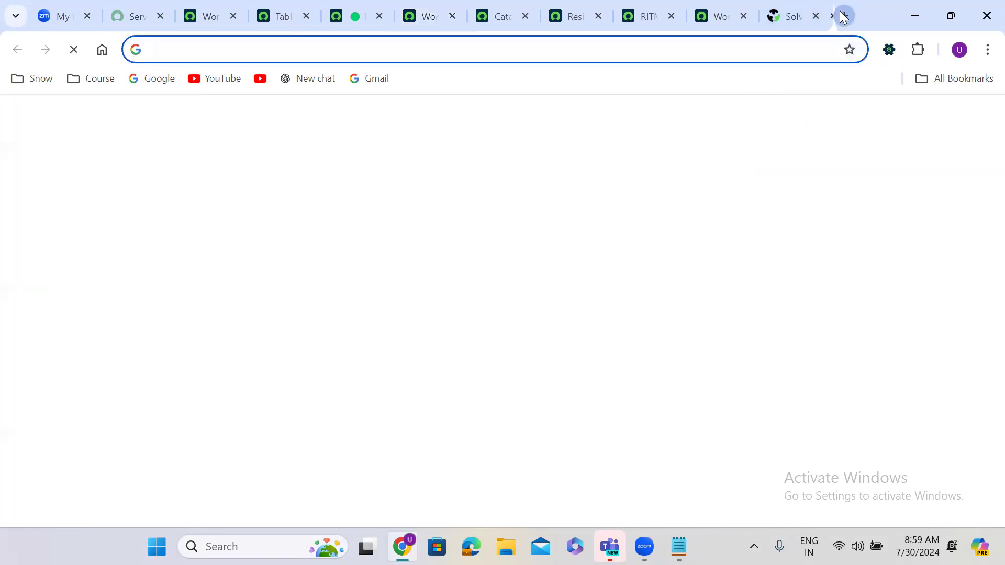
type("cretae")
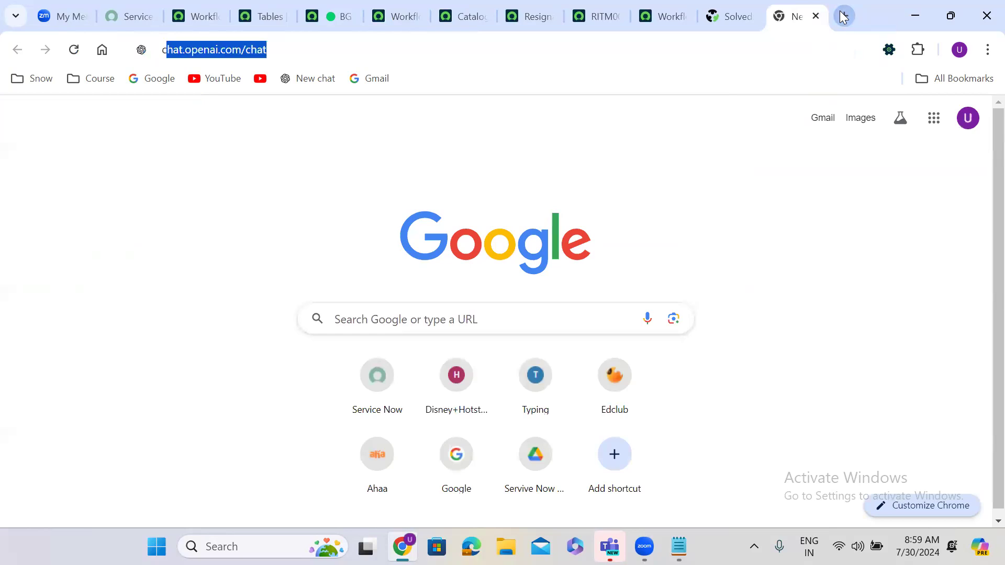
type(" r")
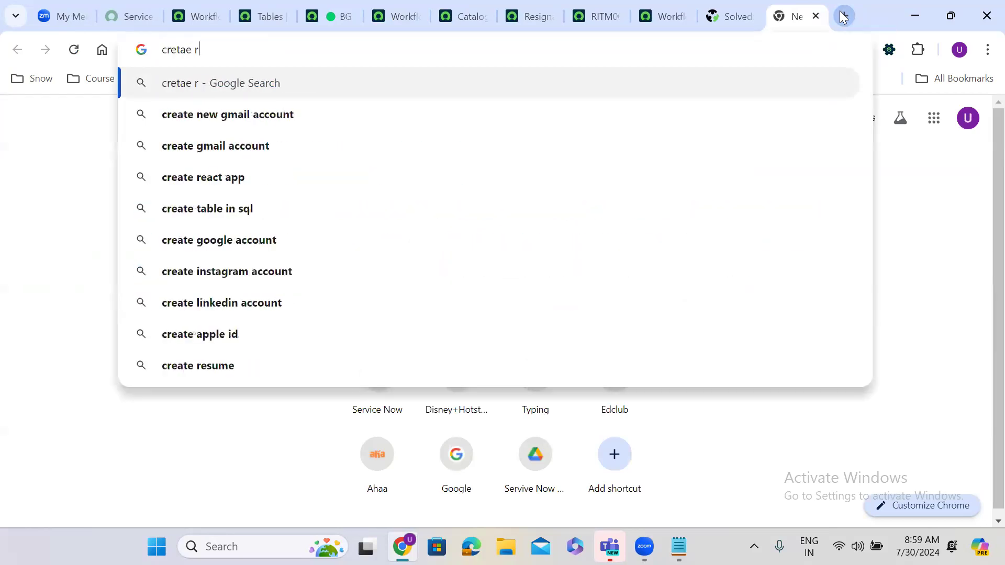
type("ecord us")
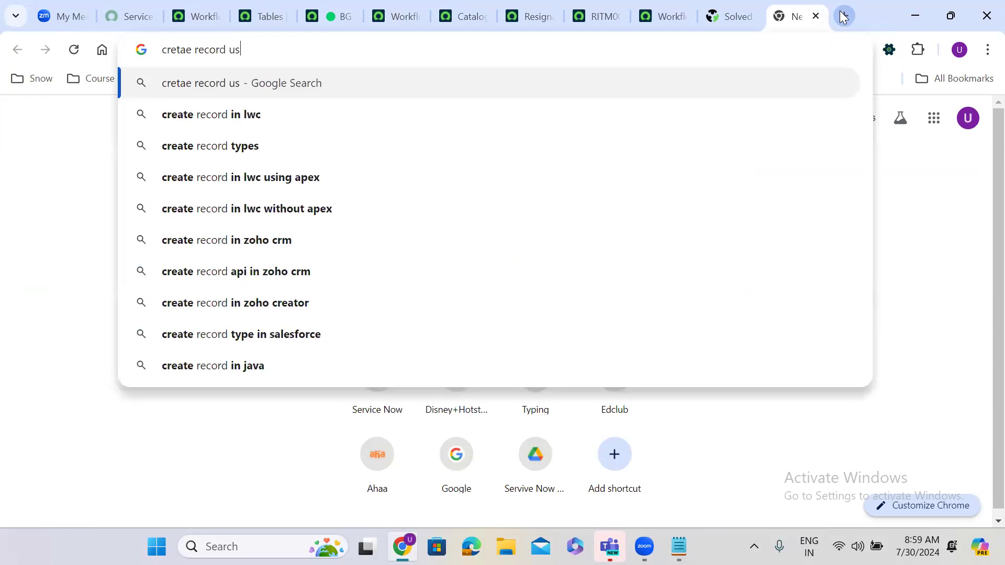
type("ing g;lide")
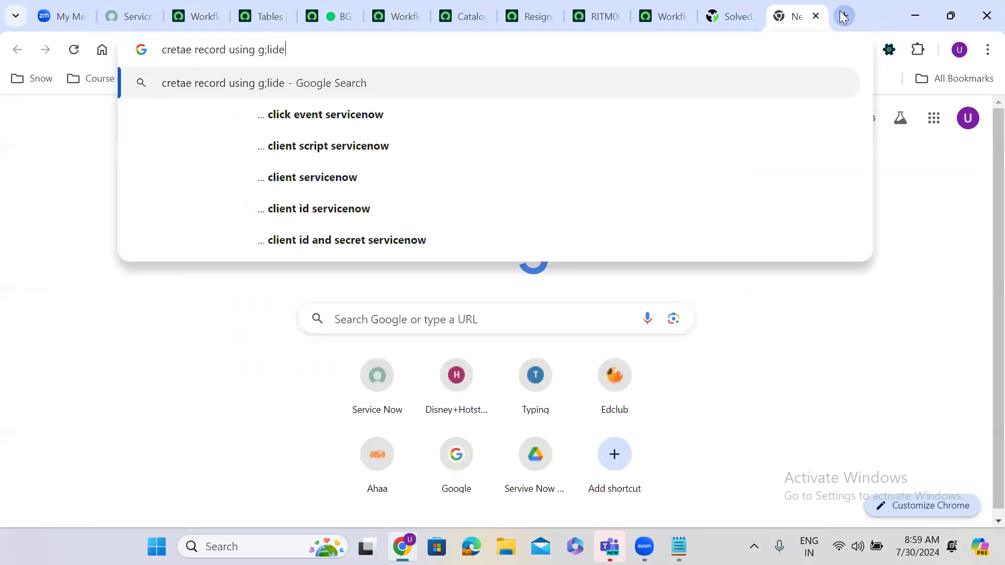
type("recod")
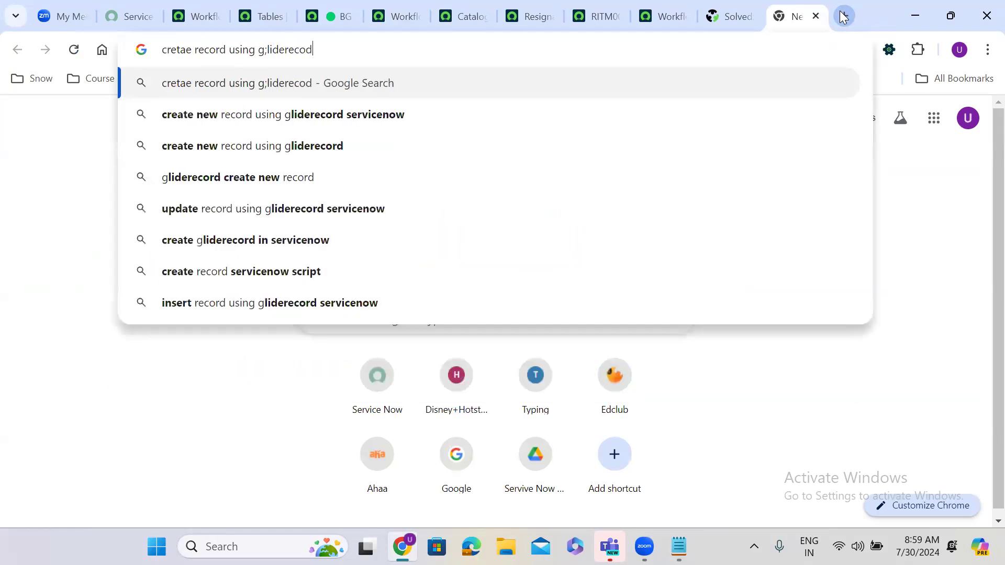
key("Return")
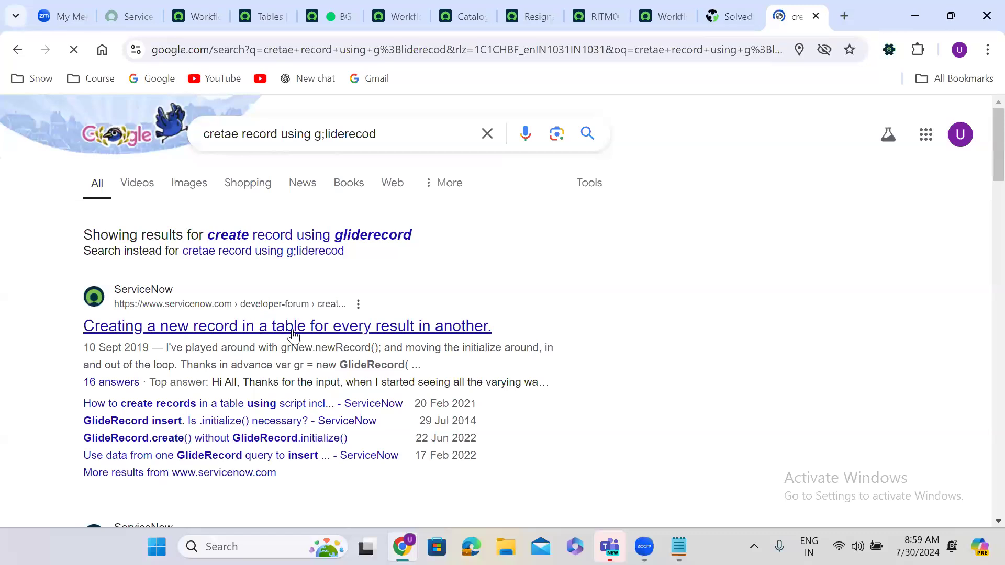
middle_click(289, 330)
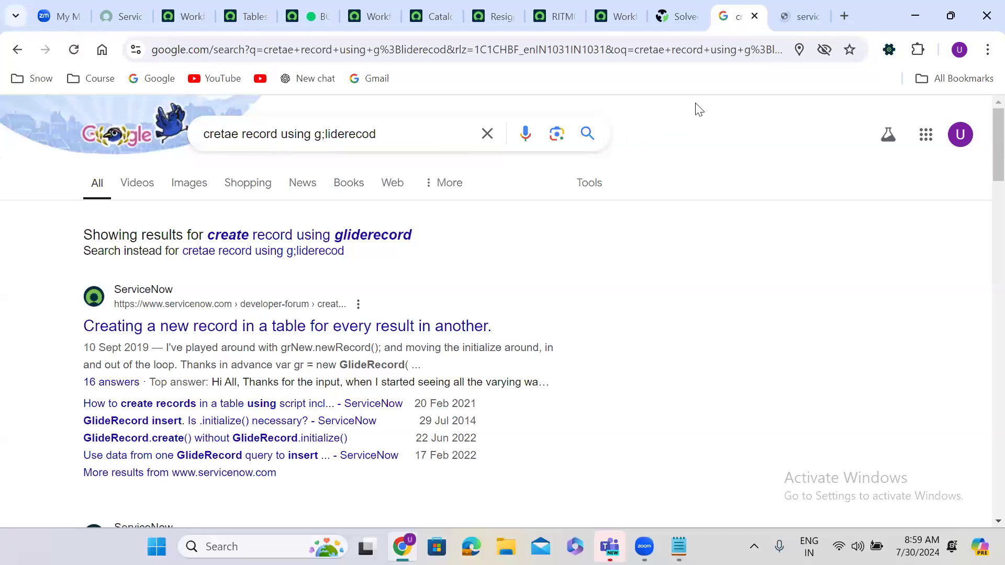
left_click(785, 15)
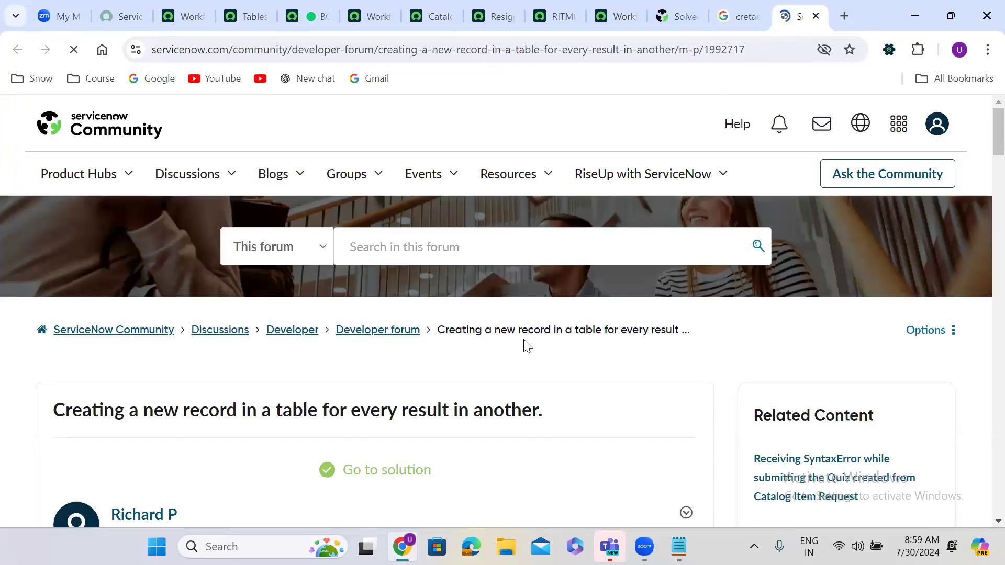
- Copy the body of the createRecord function, from var grNew to grNew.insert(), out of the forum reply into the Create User activity's script
scroll(398, 380, "down", 2)
scroll(397, 381, "down", 9)
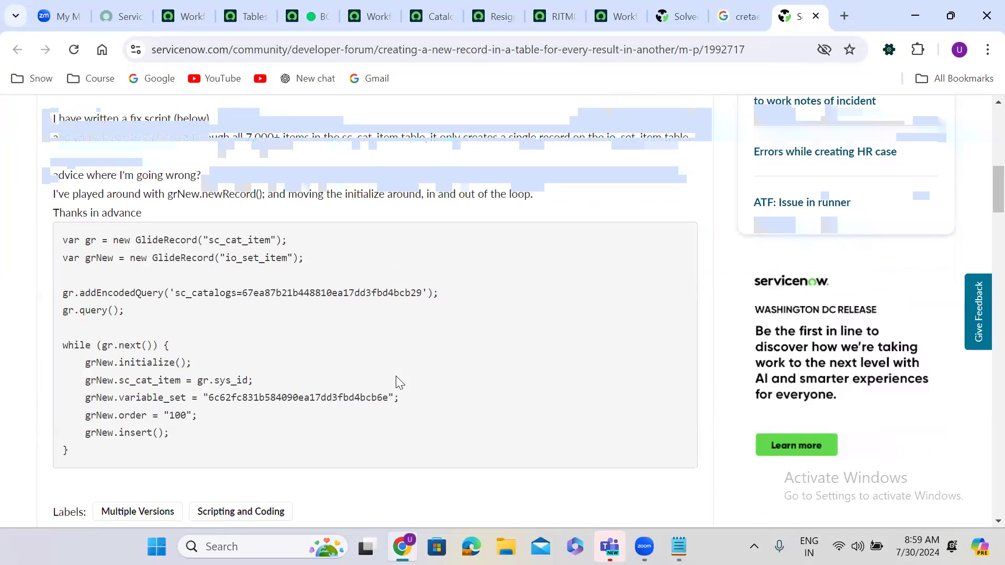
scroll(398, 380, "down", 8)
scroll(398, 377, "down", 13)
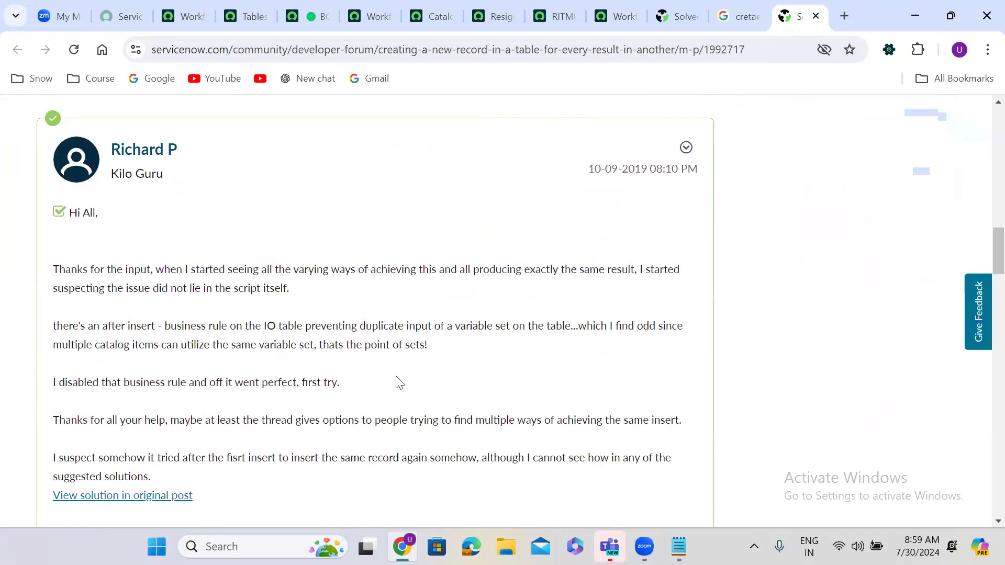
scroll(398, 381, "down", 8)
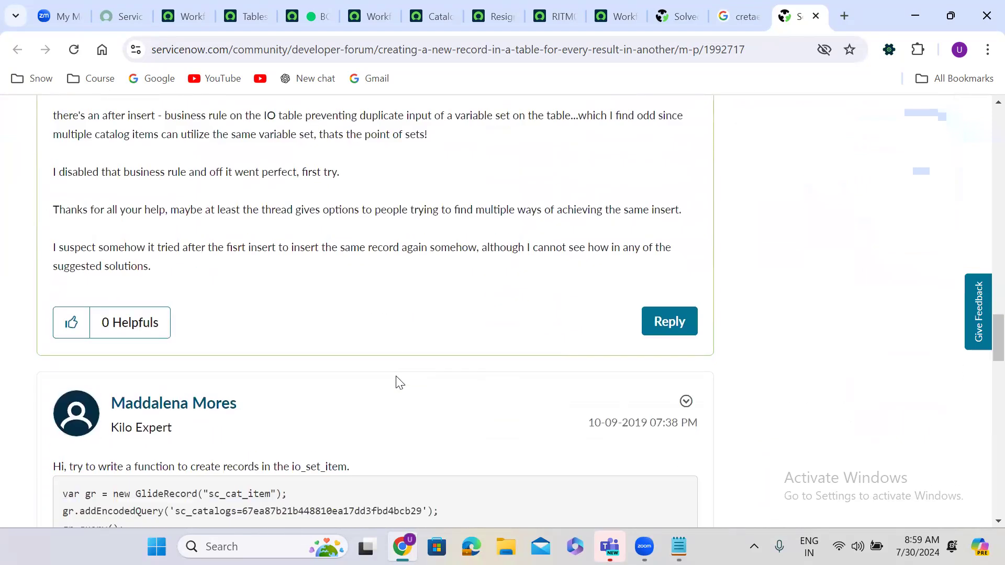
scroll(398, 382, "down", 1)
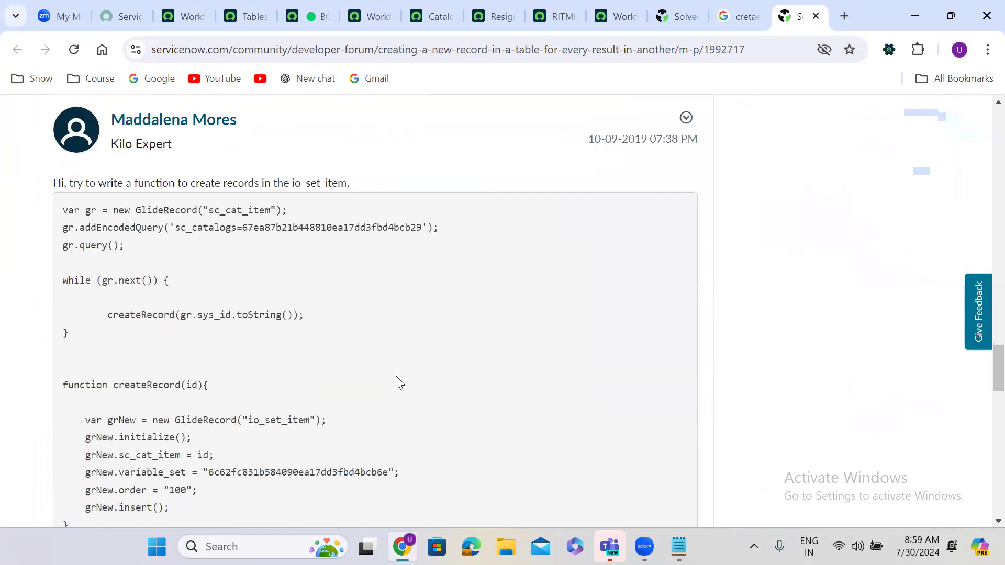
scroll(397, 381, "down", 1)
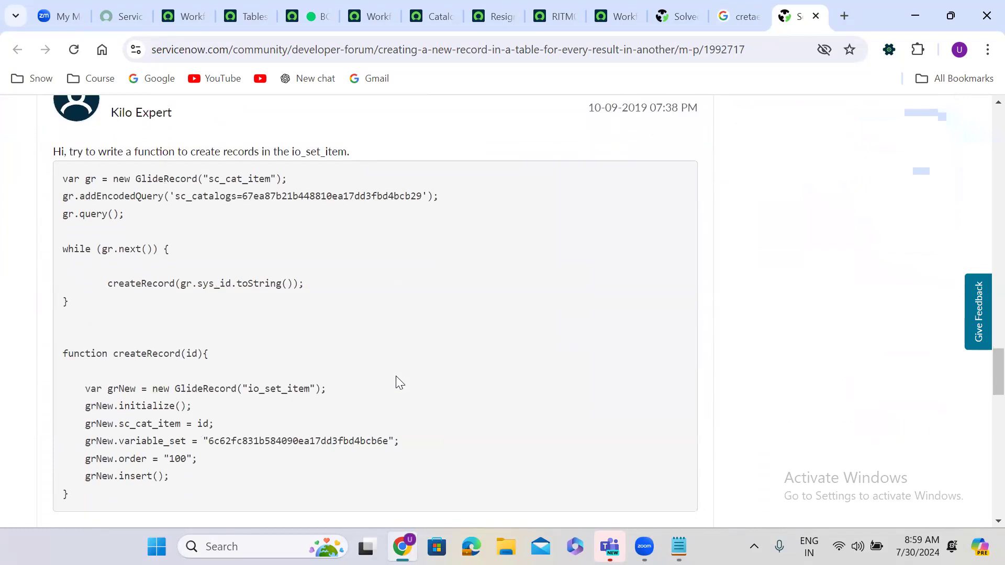
scroll(398, 382, "down", 1)
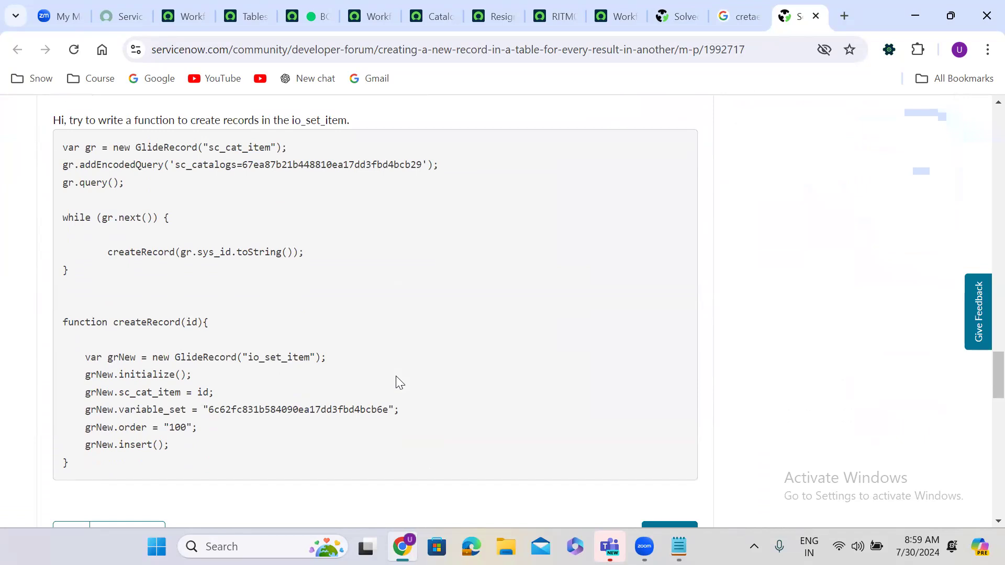
scroll(396, 378, "down", 3)
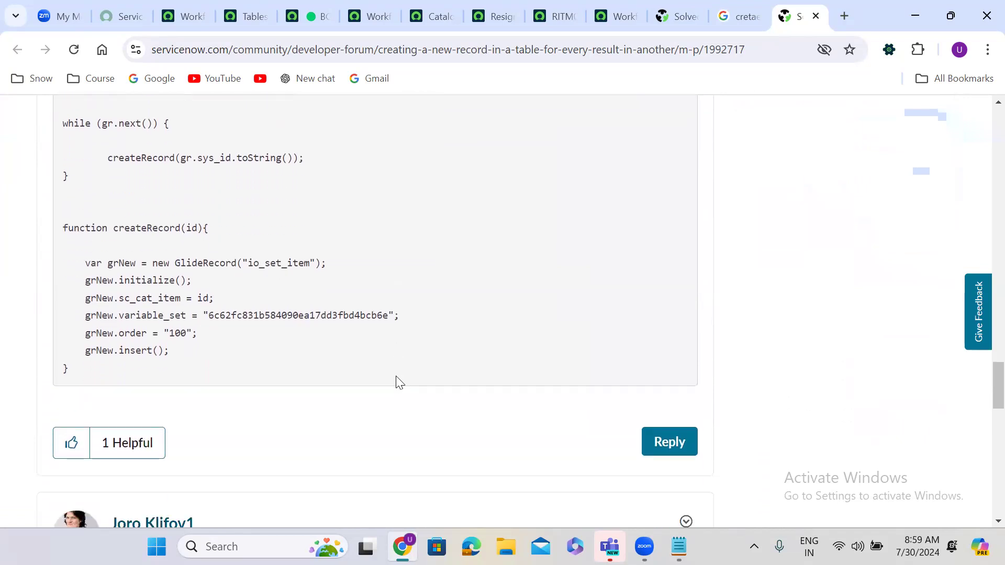
left_click_drag(83, 267, 222, 346)
key("ctrl+c")
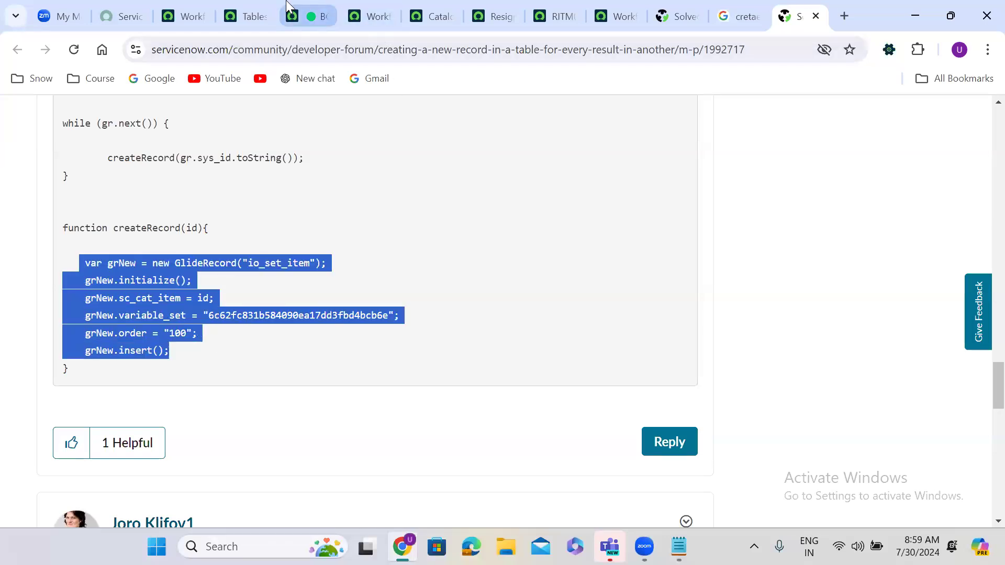
left_click(377, 8)
left_click(296, 271)
key("ctrl+v")
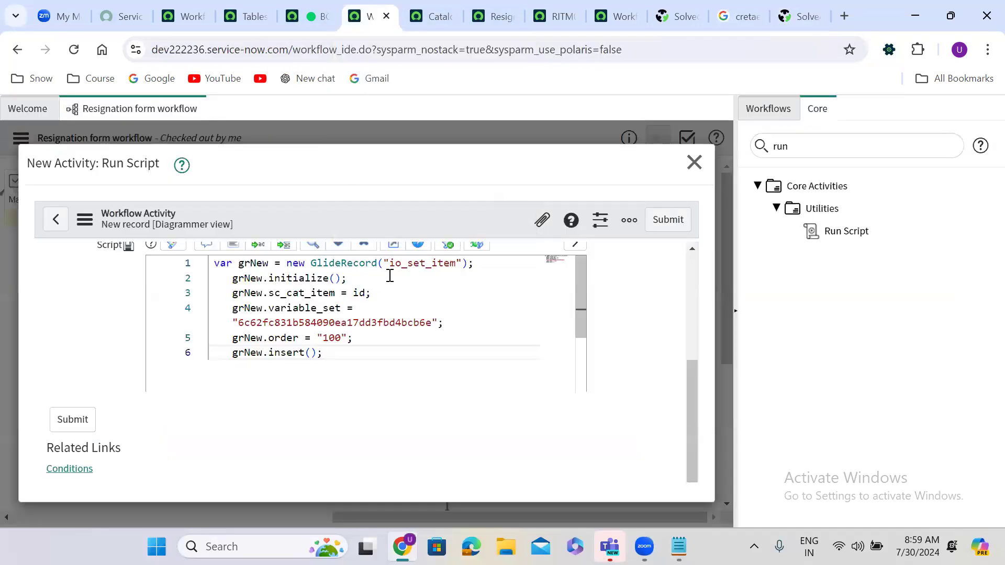
- Assign current.cat_item to grNew.sc_cat_item in the script and submit the Create User activity
double_click(407, 263)
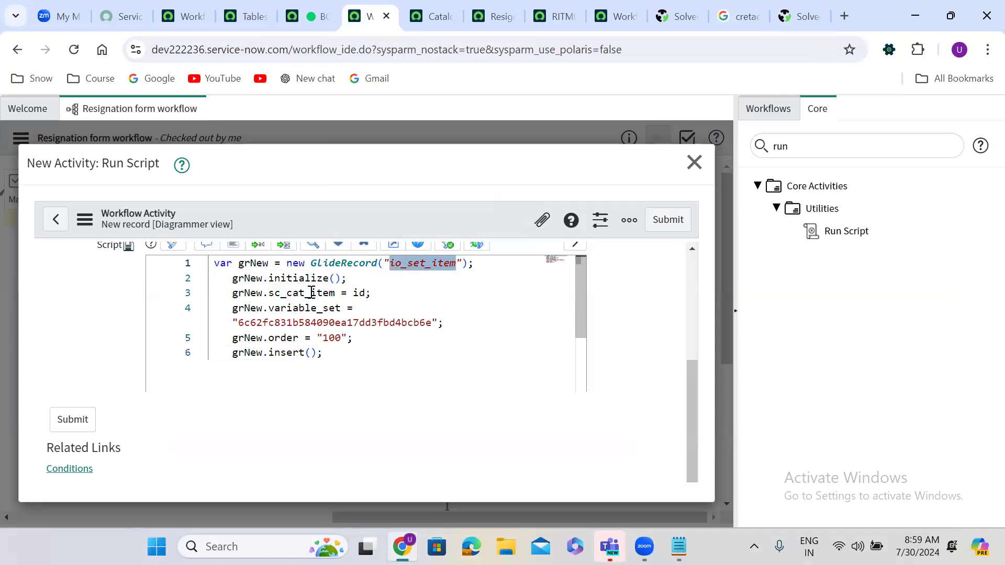
double_click(359, 293)
type("current")
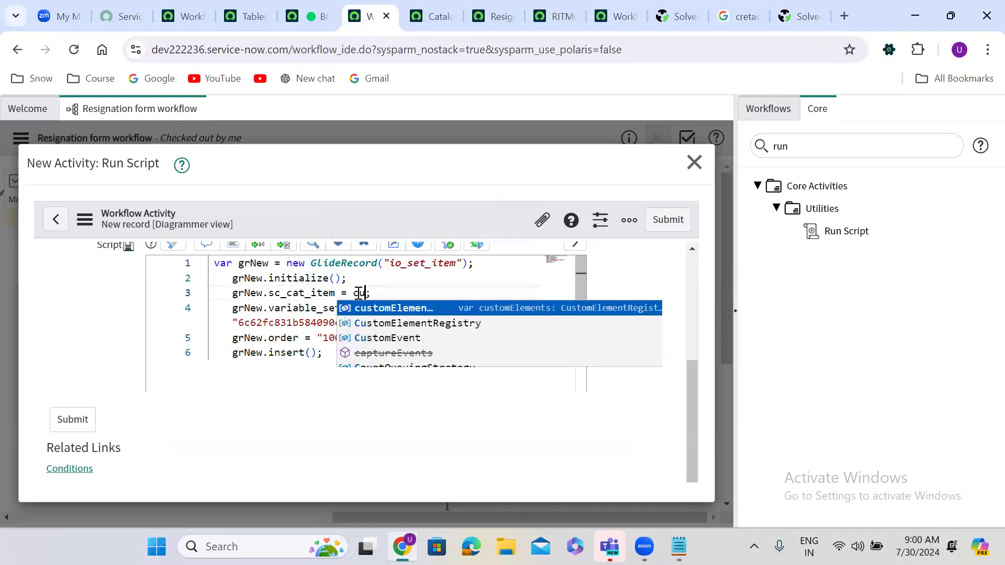
type(".cat")
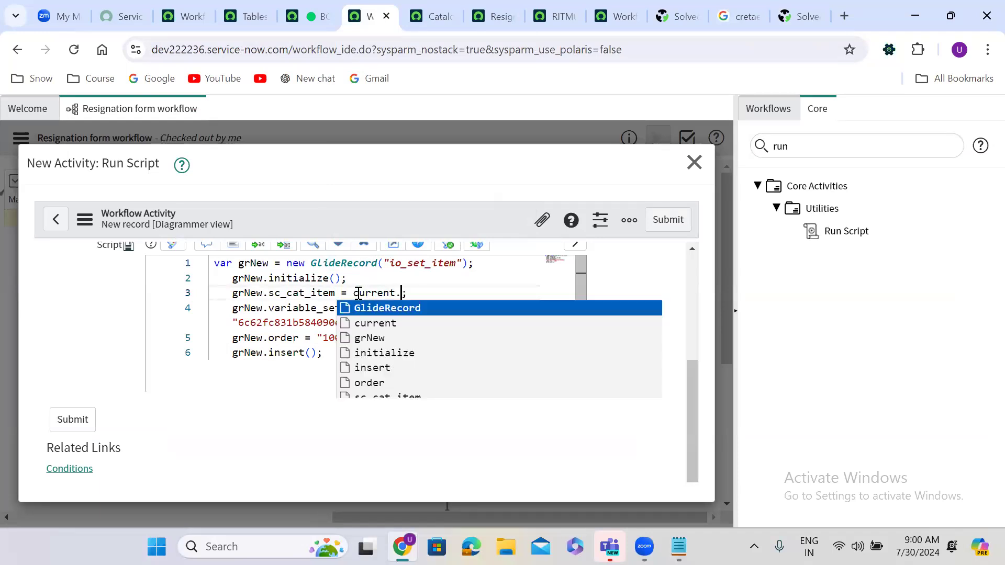
type("_y")
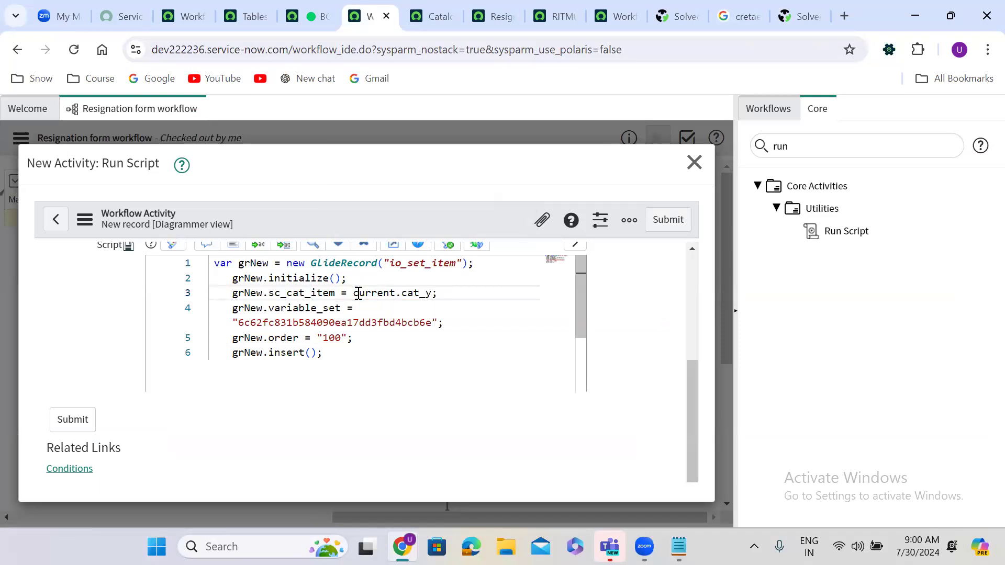
type("item")
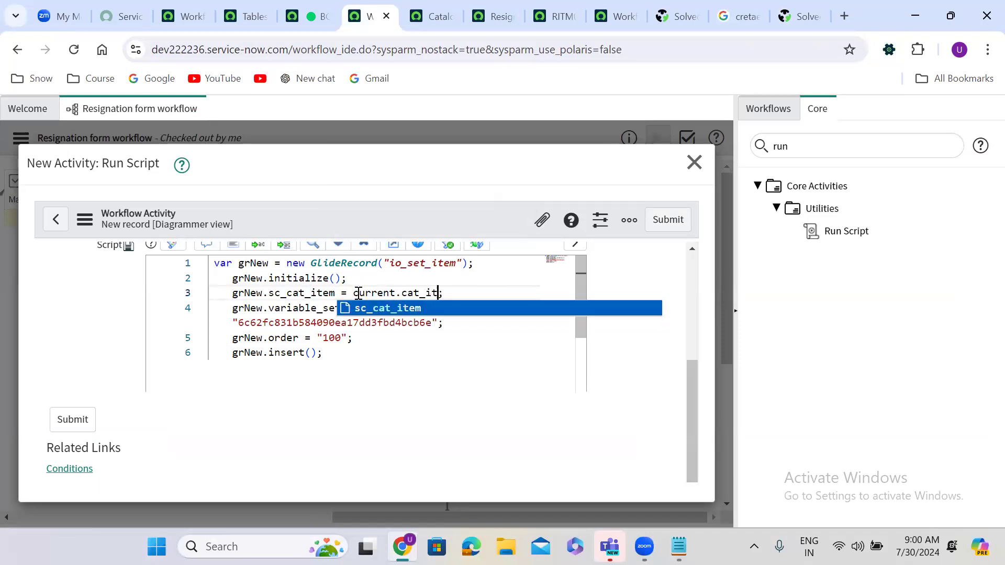
left_click(414, 338)
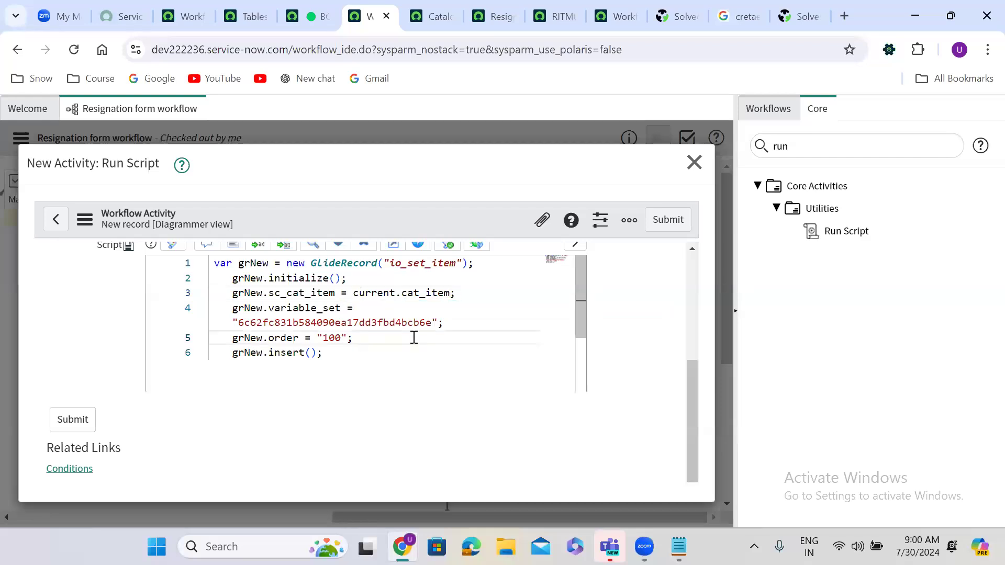
left_click(685, 220)
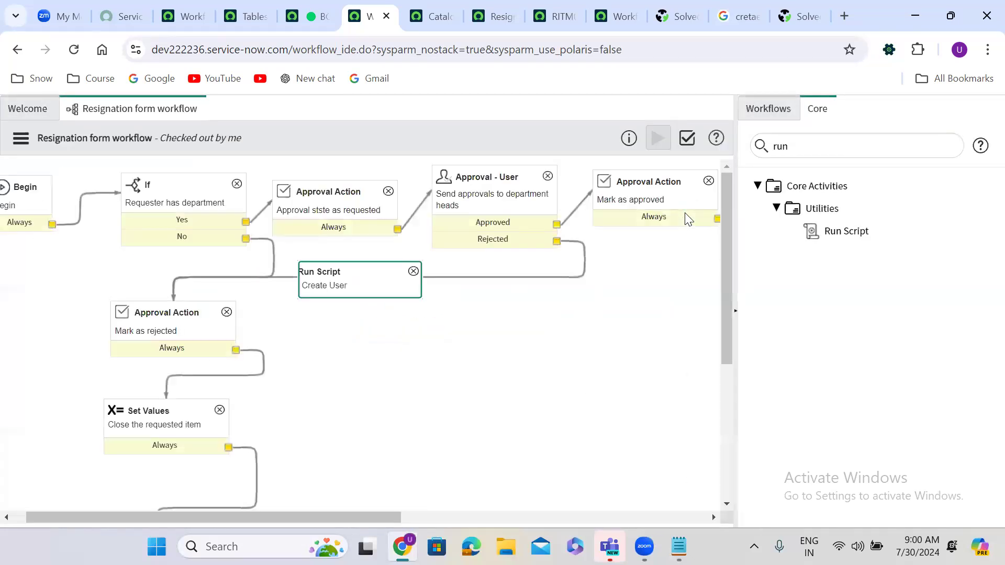
- Position the Create User activity between Branch and Join, and connect Branch's Always output to it and its Always output to Join
left_click_drag(347, 272, 567, 351)
left_click_drag(622, 477, 395, 440)
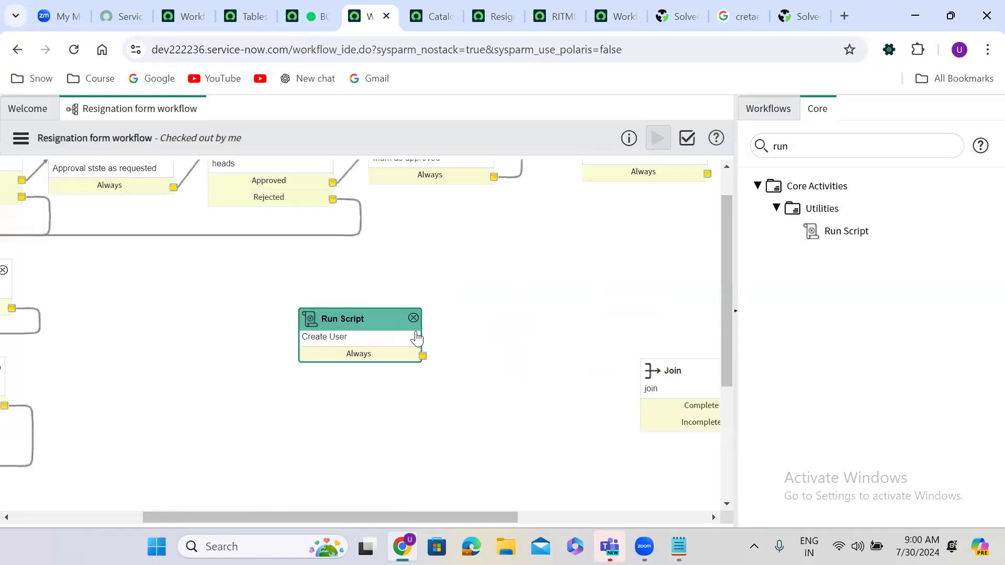
left_click_drag(330, 316, 461, 349)
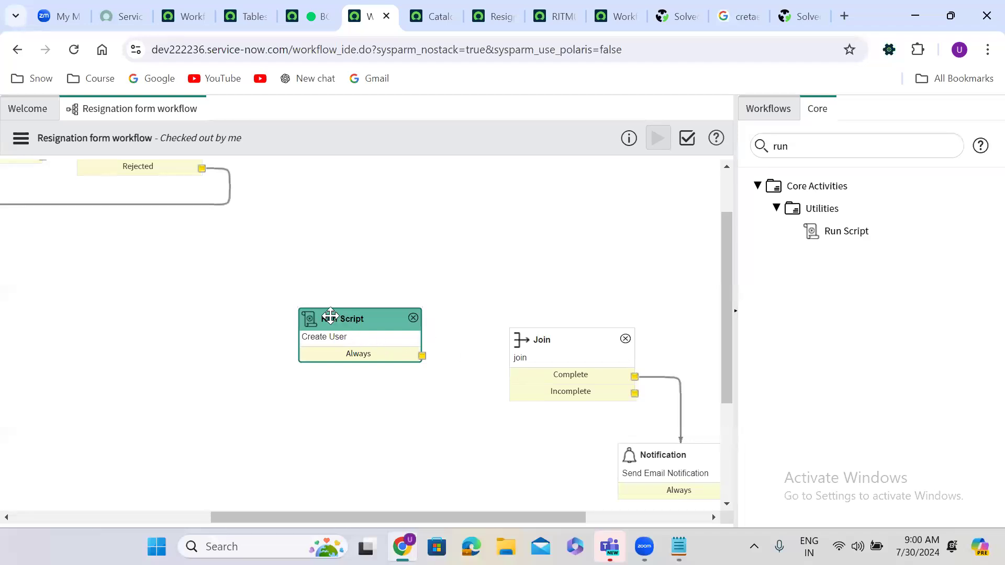
left_click_drag(330, 318, 560, 243)
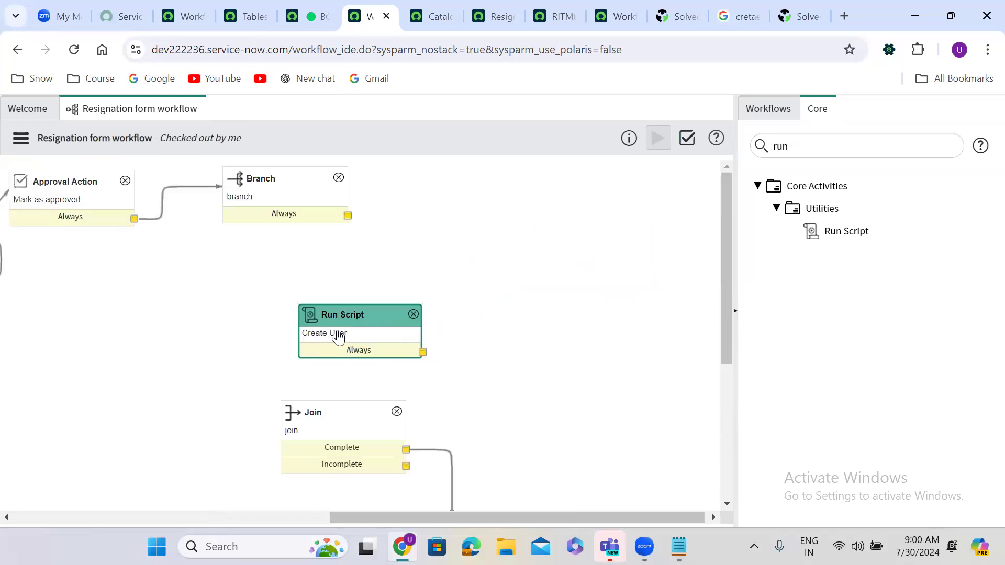
left_click_drag(347, 215, 347, 313)
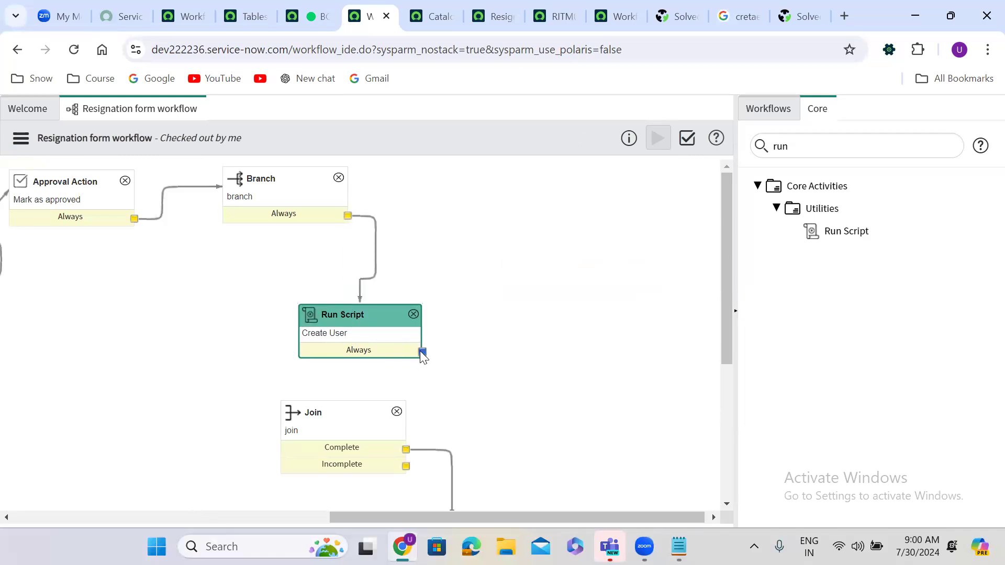
left_click_drag(423, 351, 360, 417)
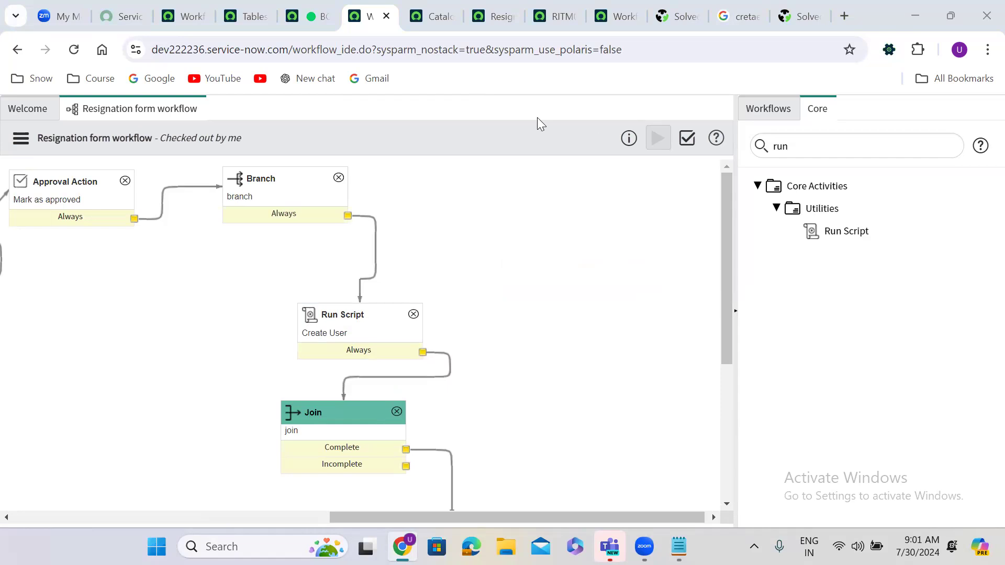
- Delete the Create User Run Script activity from the Resignation form workflow
left_click(413, 314)
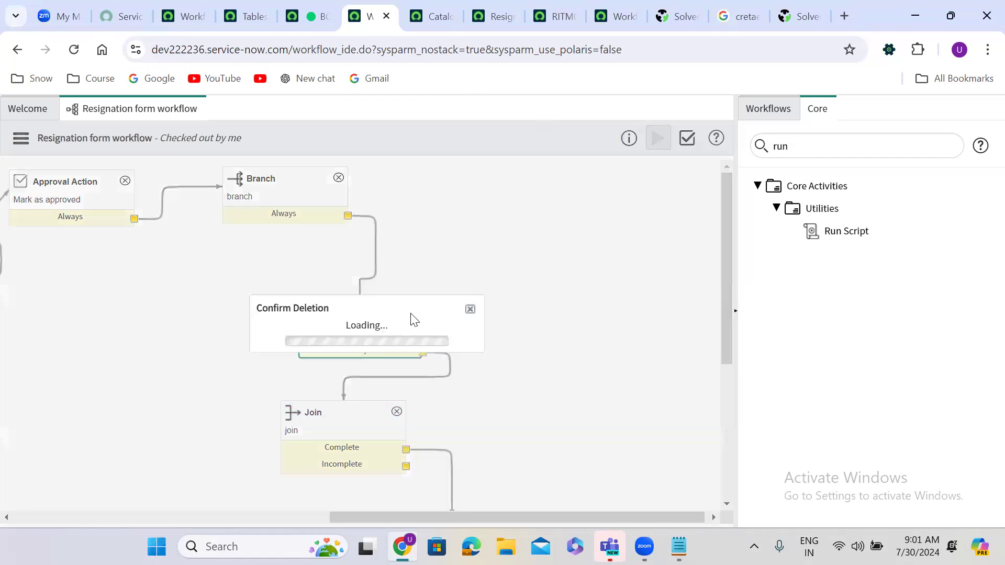
left_click(477, 357)
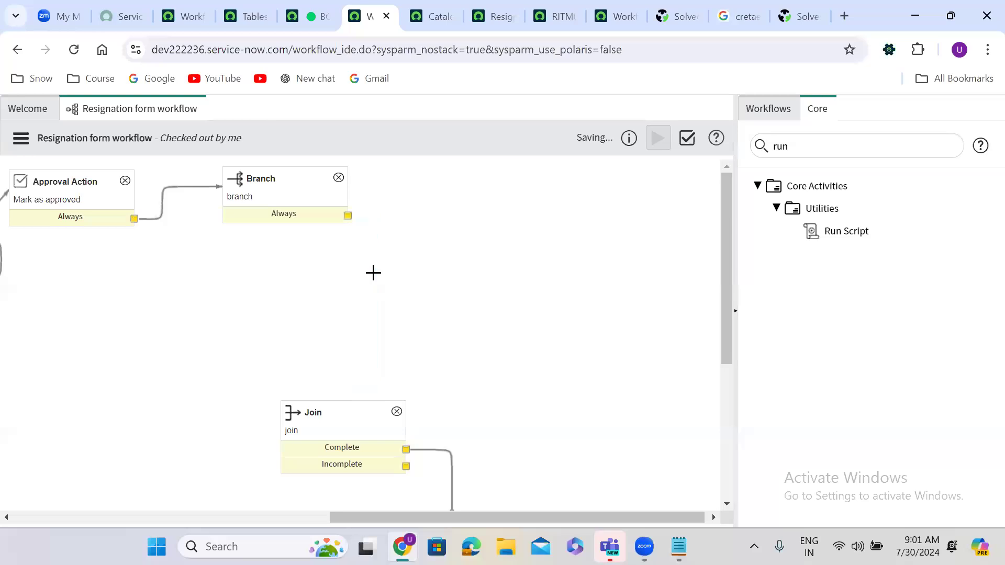
- Add a Catalog Task activity named catalog task to the Resignation form workflow and place it below Branch
double_click(796, 143)
type("c")
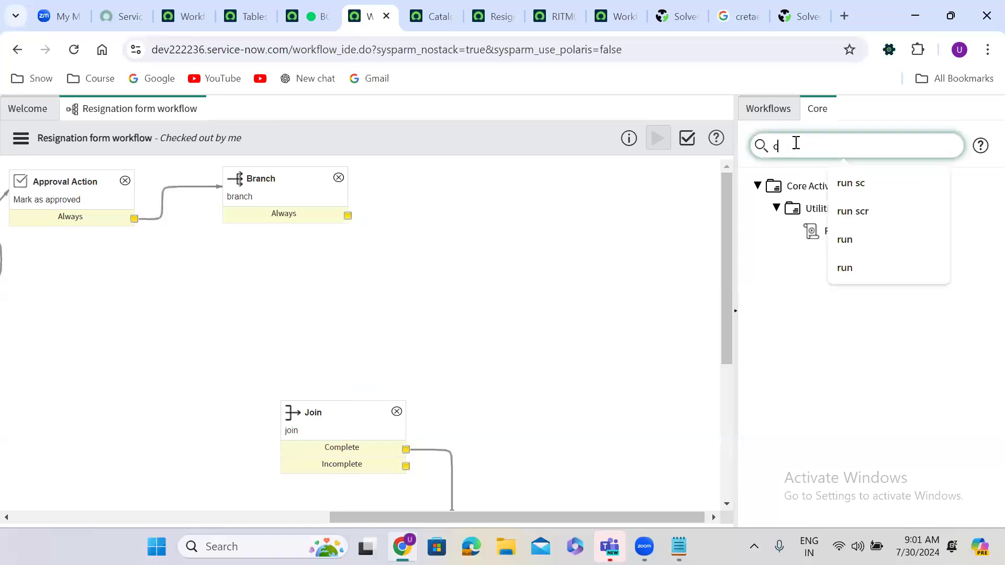
type("atalog task")
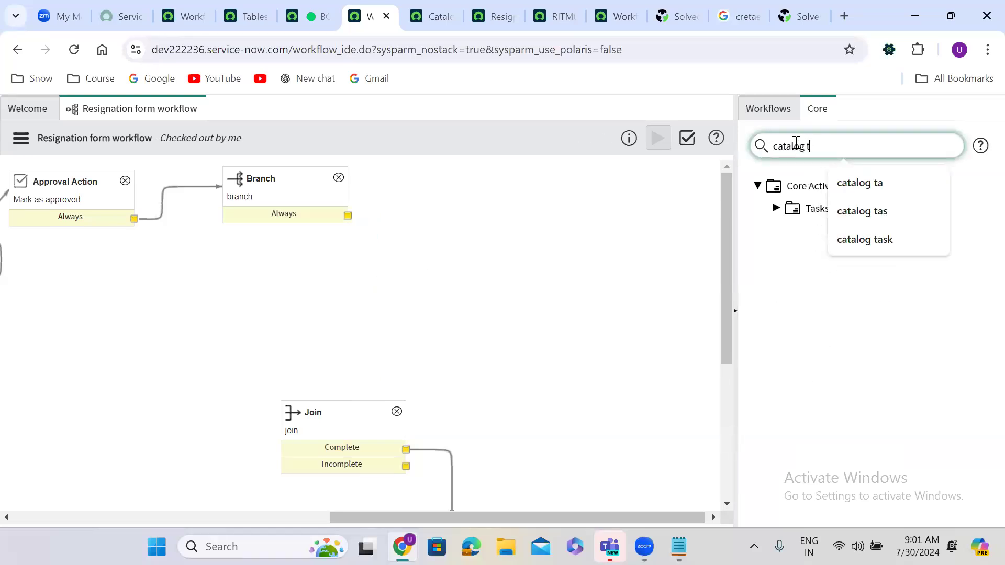
left_click(776, 208)
left_click_drag(847, 229, 355, 263)
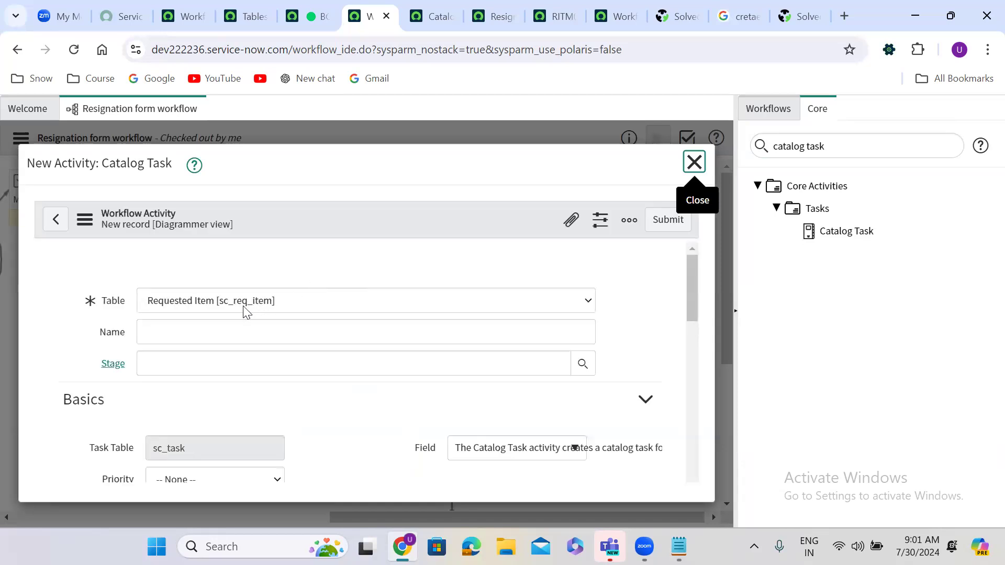
left_click(197, 310)
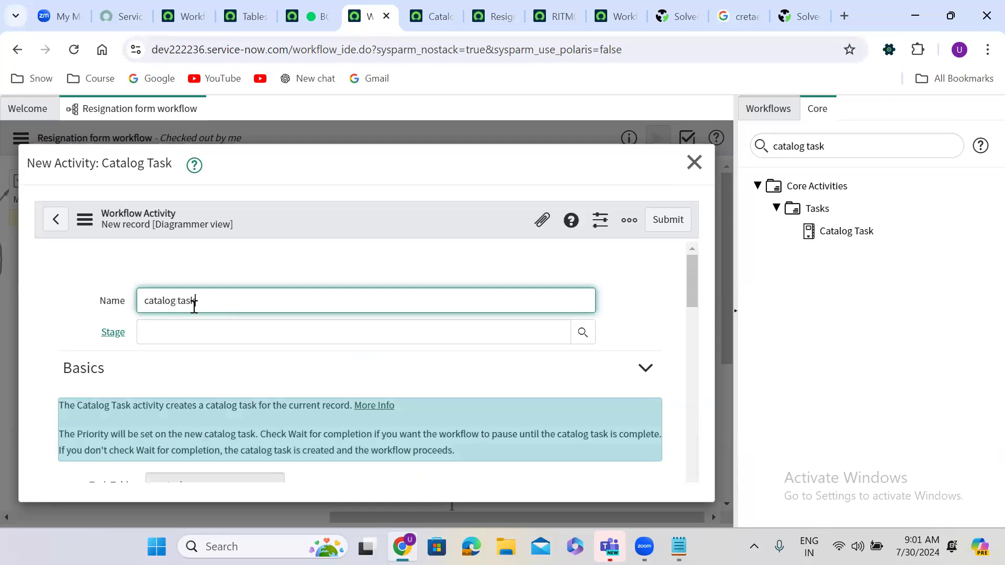
left_click_drag(691, 268, 687, 347)
type("catalog task")
left_click(658, 223)
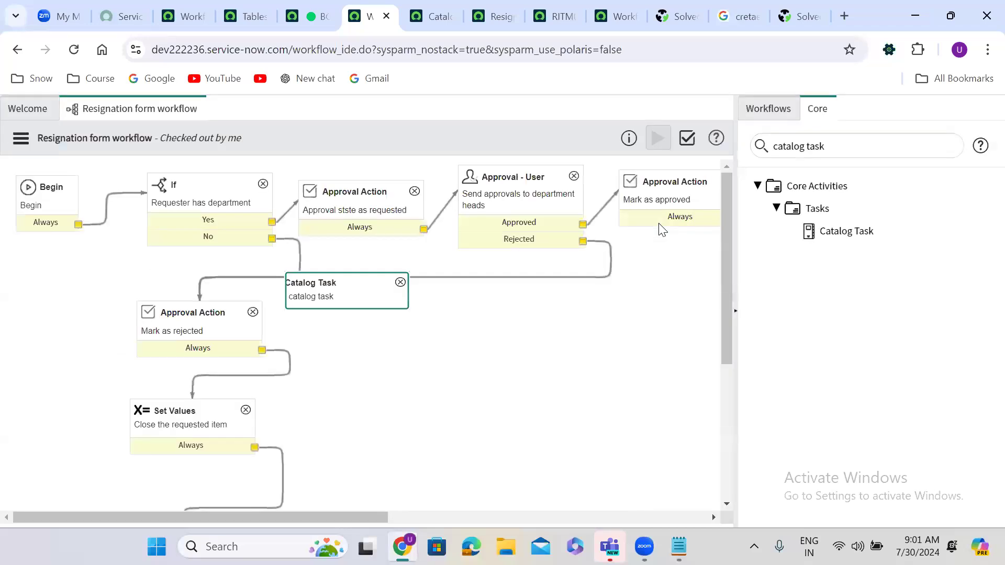
left_click_drag(318, 288, 607, 379)
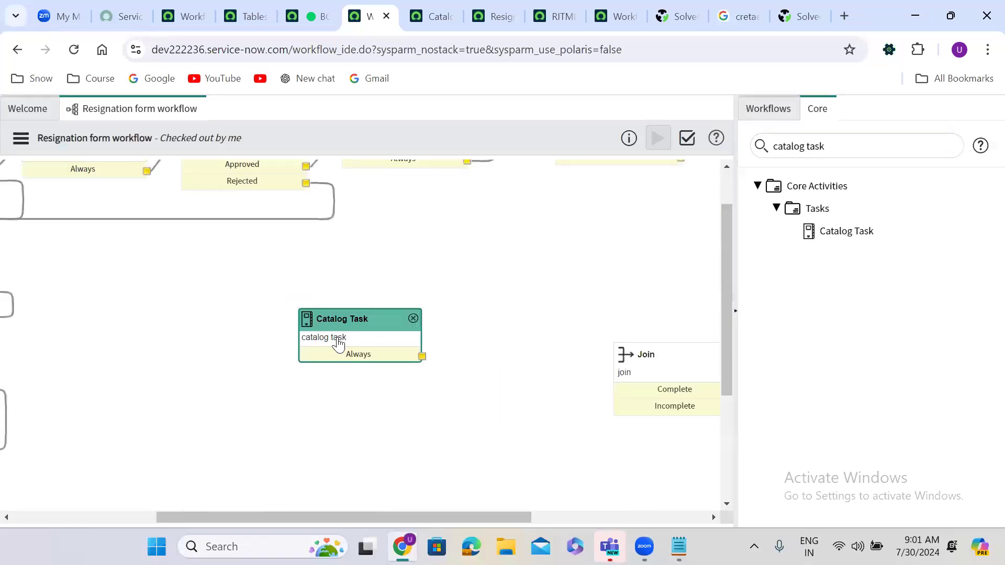
left_click_drag(328, 319, 582, 256)
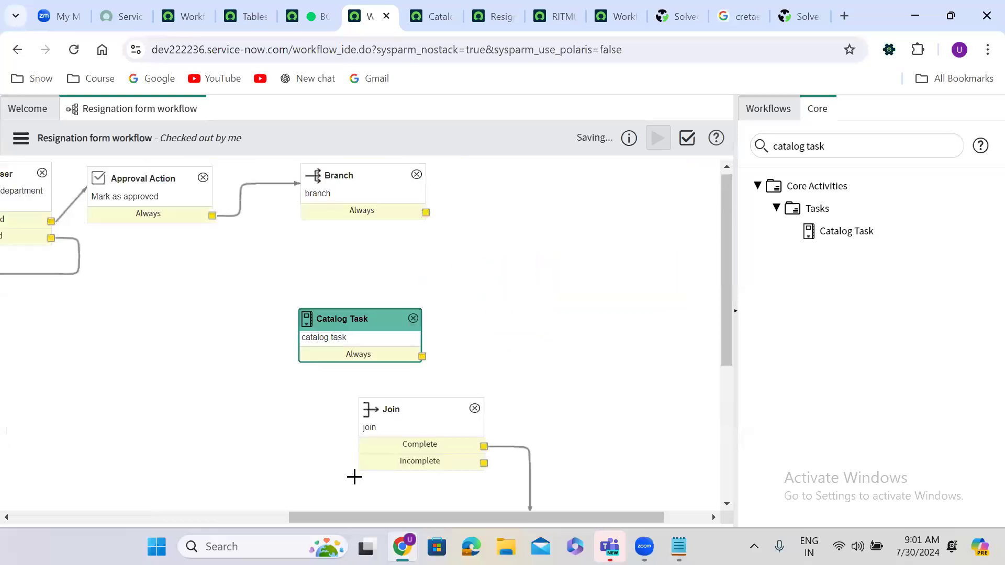
- Delete the Join activity and connect Catalog Task's Always output to the Send Email Notification activity
left_click(473, 407)
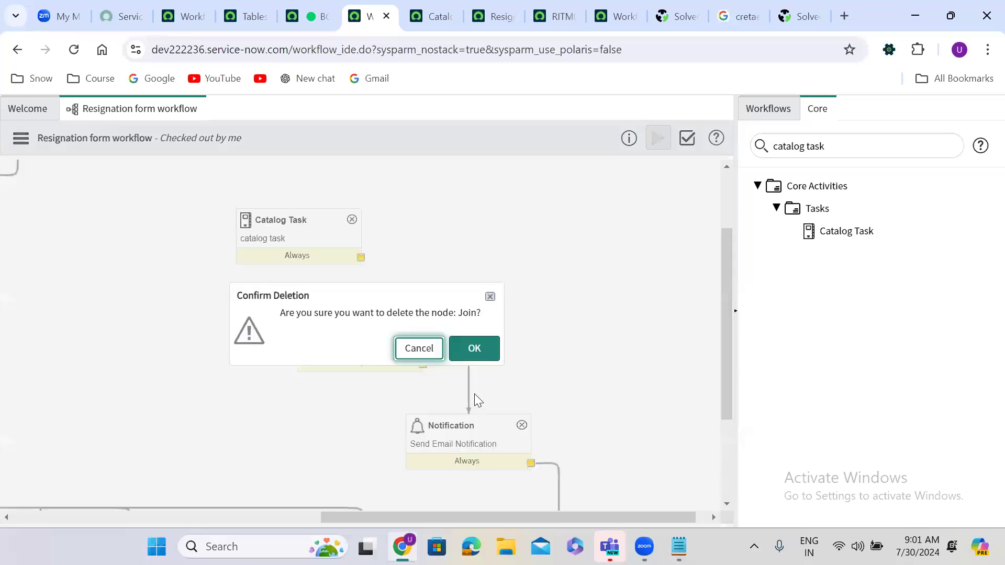
left_click(473, 347)
left_click_drag(721, 329, 724, 404)
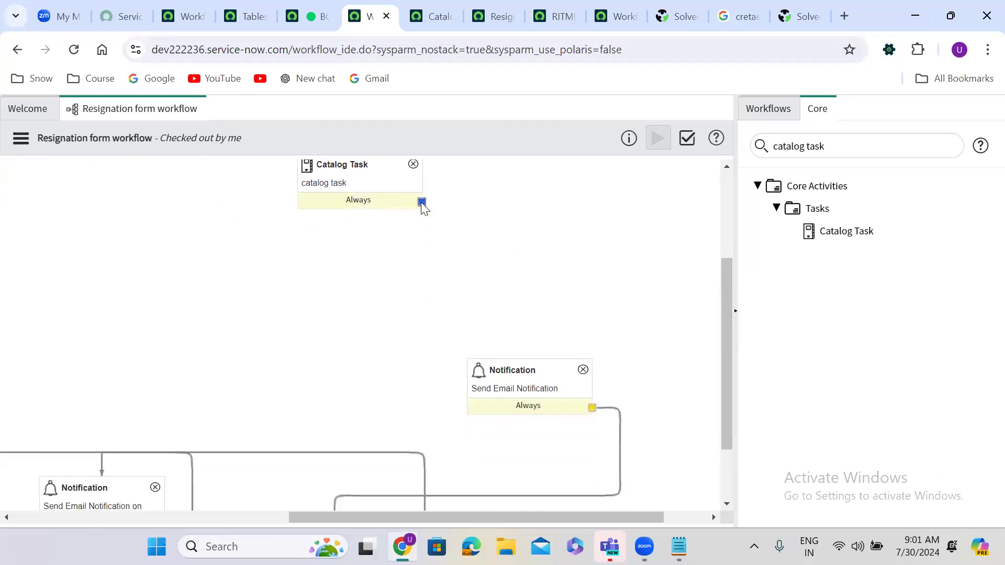
left_click_drag(422, 202, 539, 377)
- Add a Timer activity named timer and place it between Branch and Catalog Task
left_click_drag(725, 434, 726, 348)
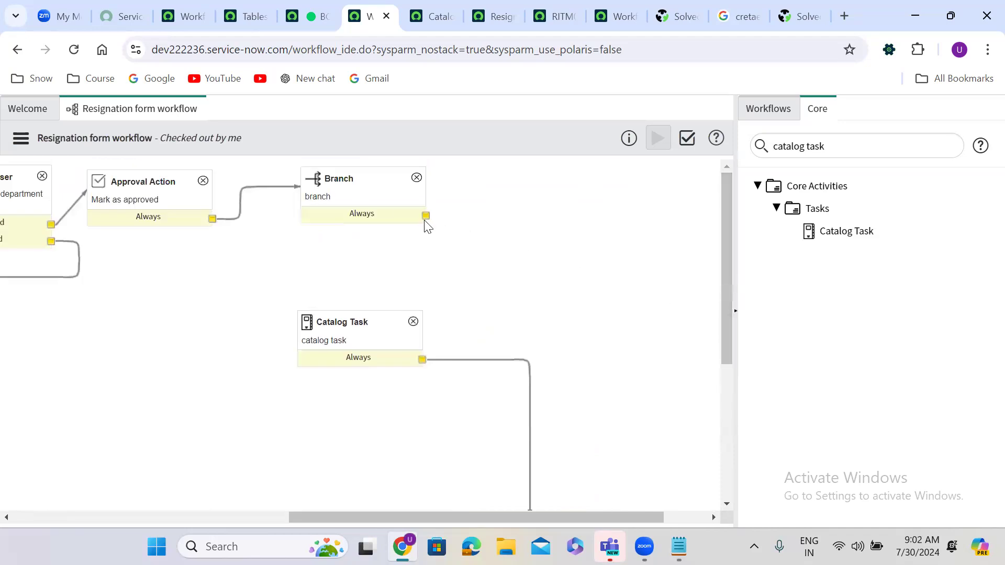
left_click(805, 145)
key("ctrl+a")
type("timer")
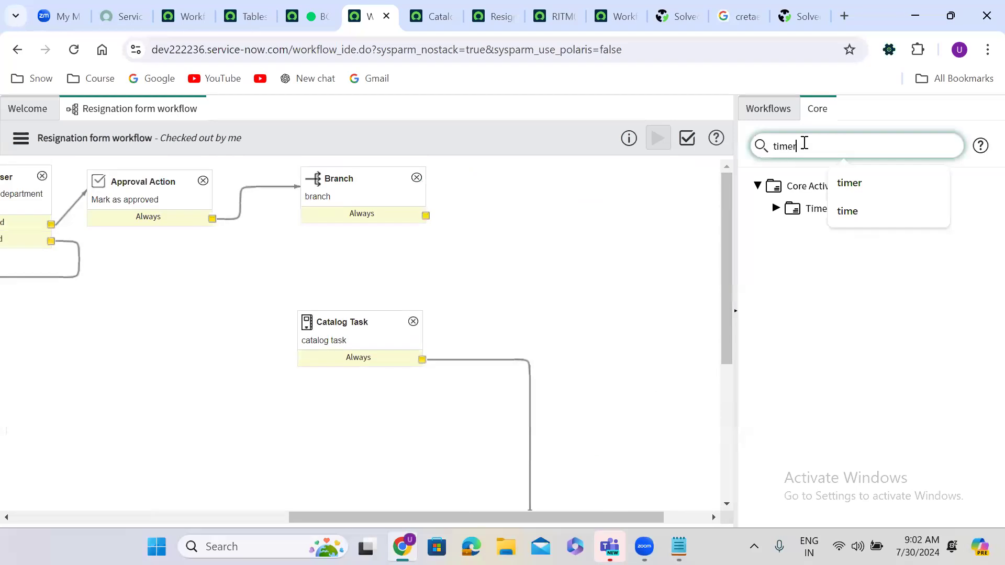
left_click(776, 208)
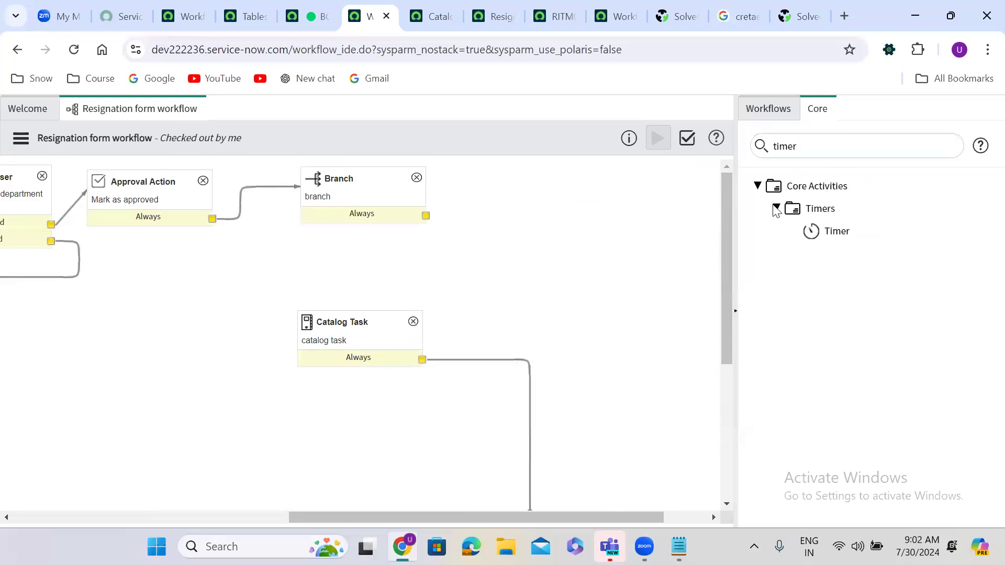
left_click_drag(837, 231, 466, 236)
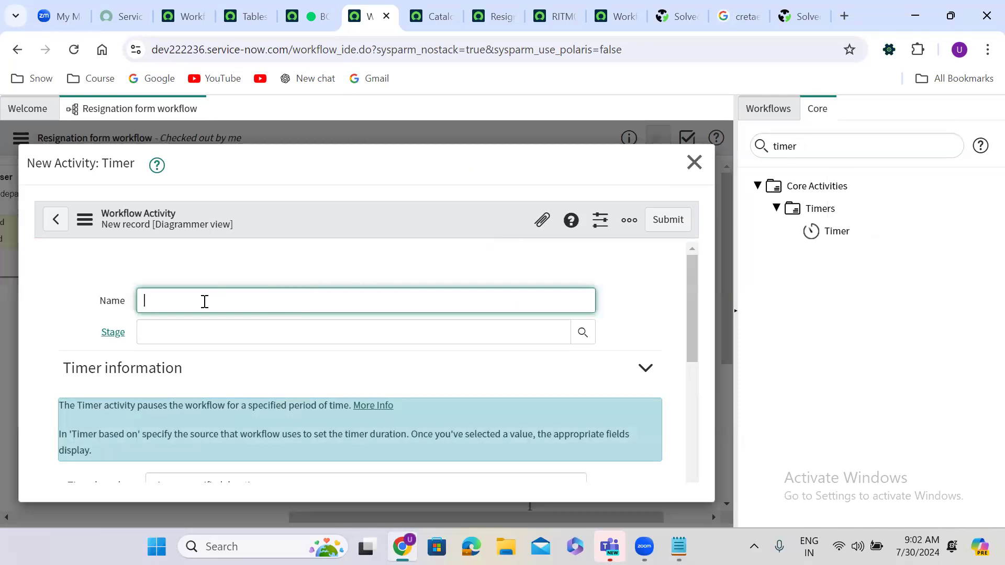
type("timer")
left_click(683, 220)
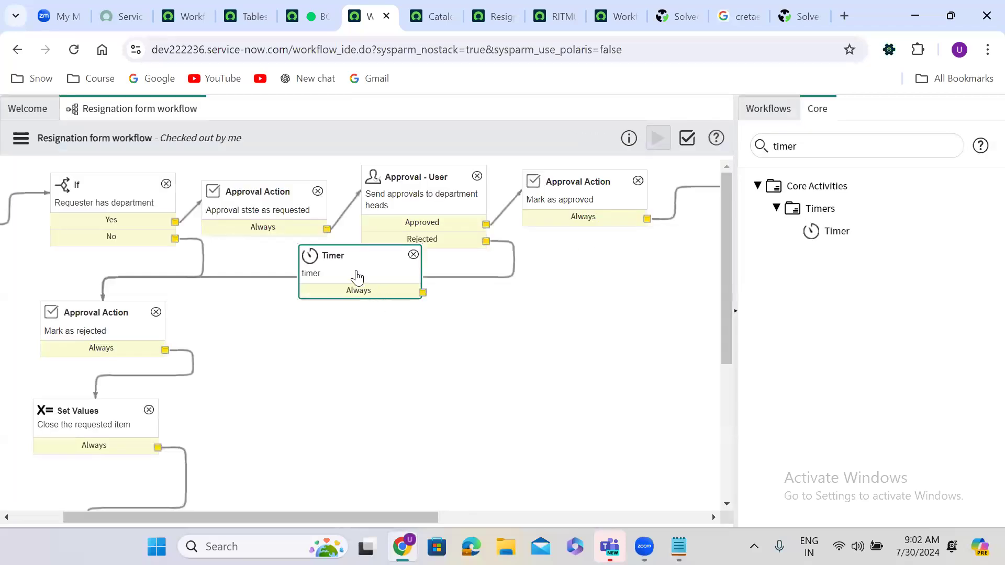
left_click_drag(344, 256, 598, 370)
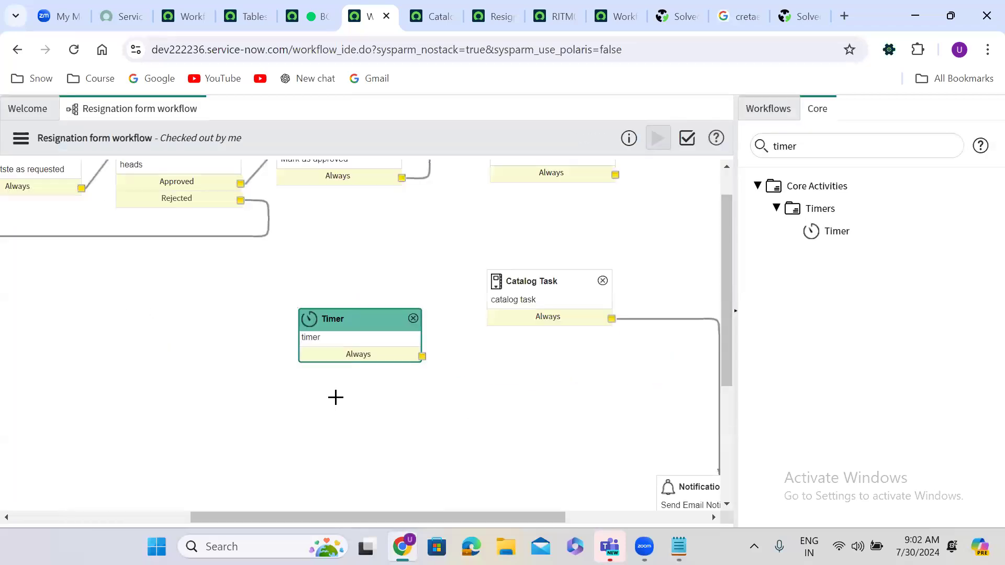
left_click_drag(344, 326, 540, 217)
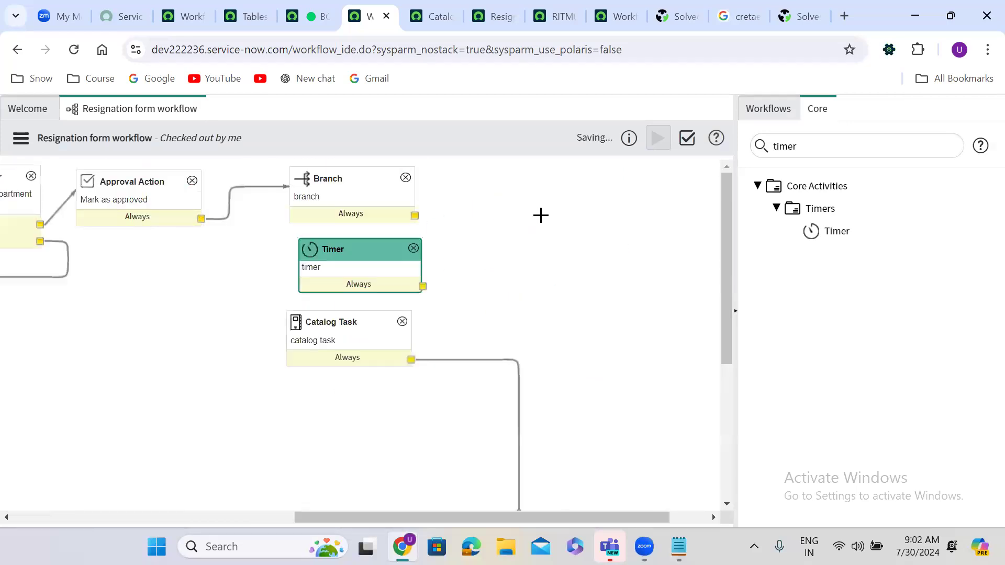
- Open the Timer activity's properties and set its user-specified duration to 5 minutes
double_click(363, 276)
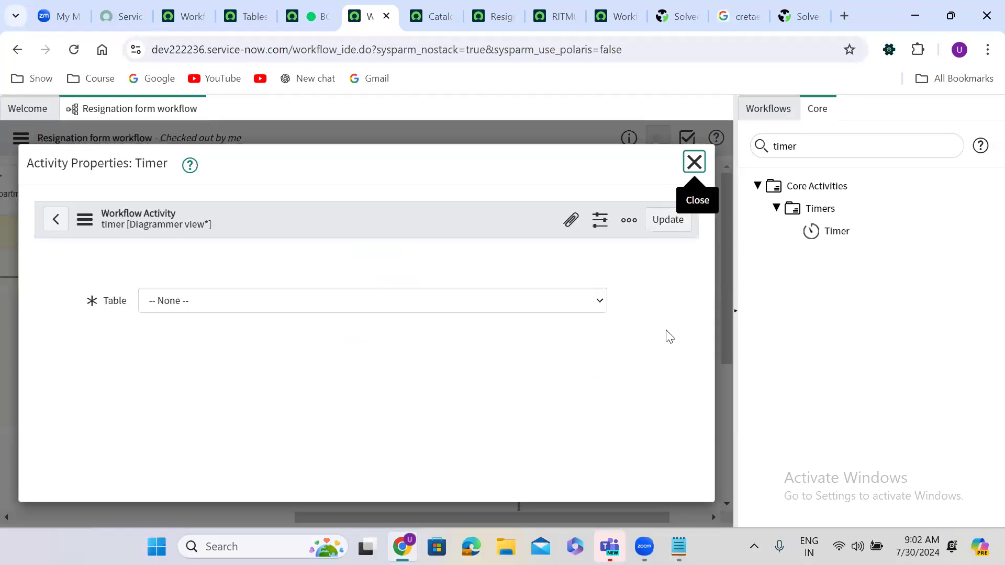
scroll(691, 325, "down", 2)
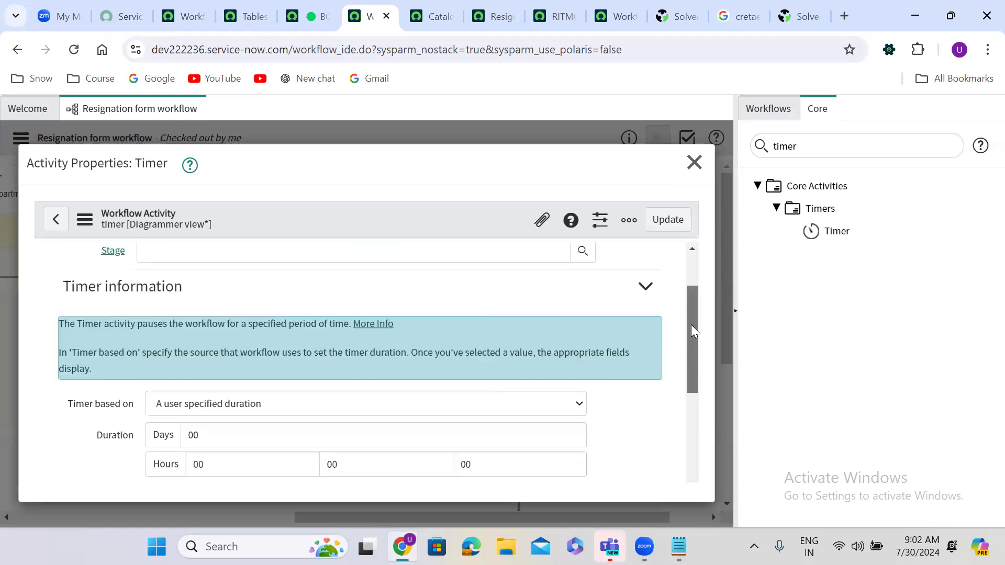
scroll(691, 341, "down", 3)
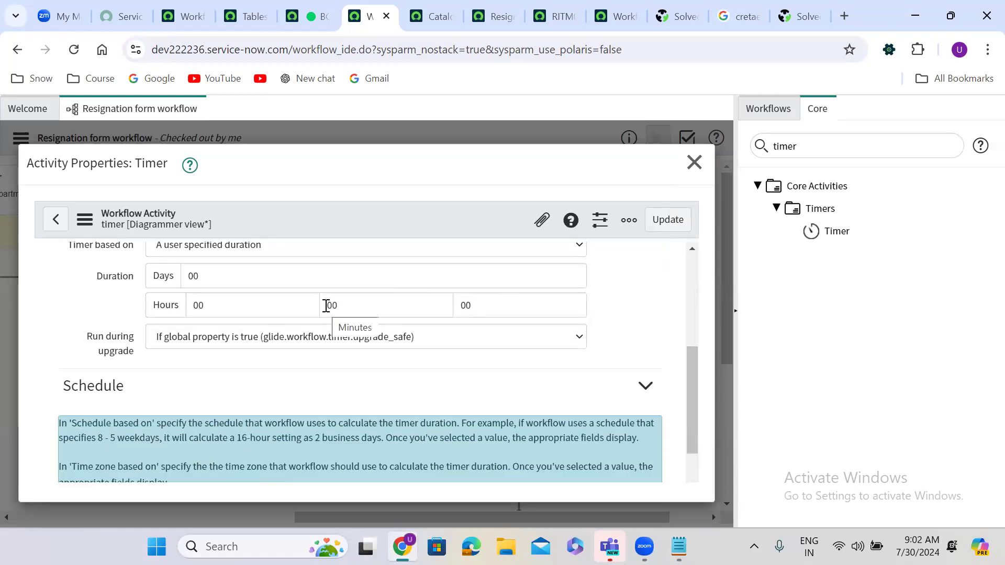
double_click(326, 306)
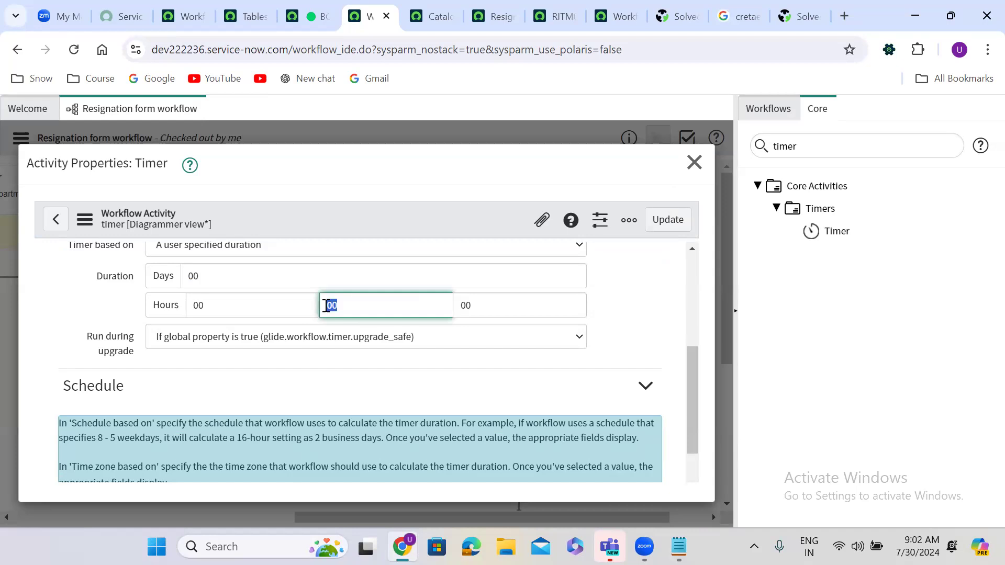
type("3000")
key("BackSpace")
key("BackSpace")
type("05")
left_click(536, 384)
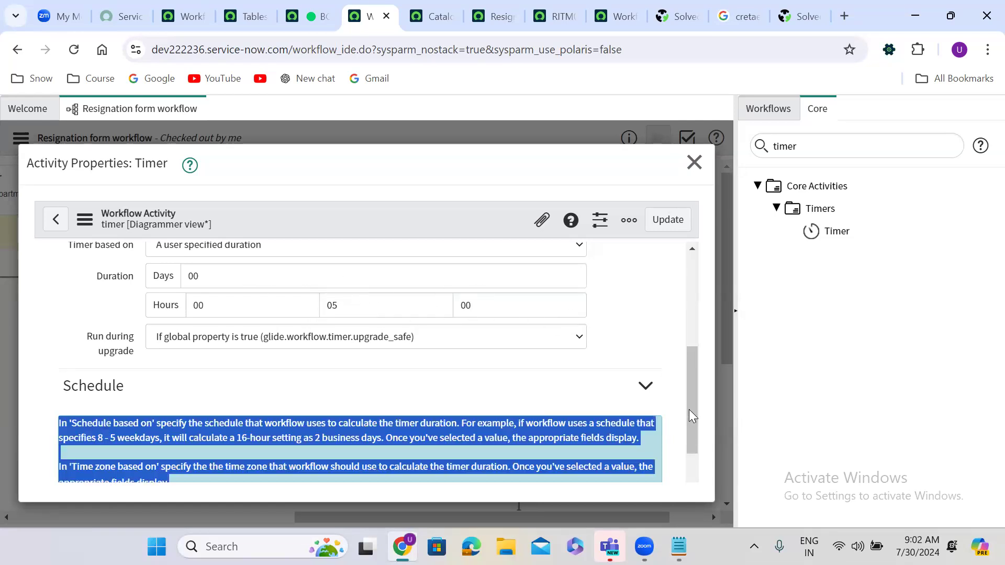
- Base the timer on a Script that sets answer to 300 seconds and update the Timer activity
left_click_drag(692, 424, 694, 391)
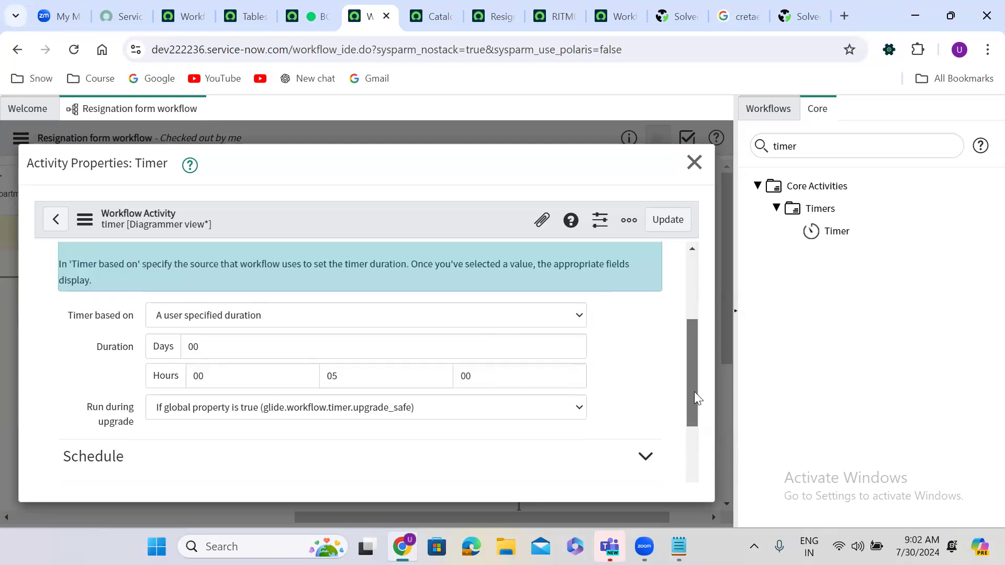
left_click(203, 330)
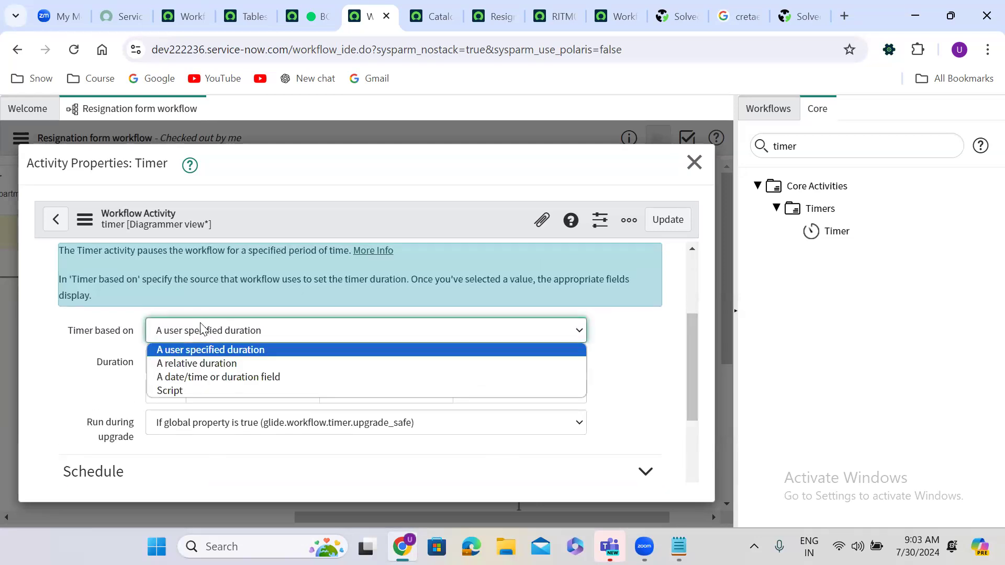
left_click(202, 377)
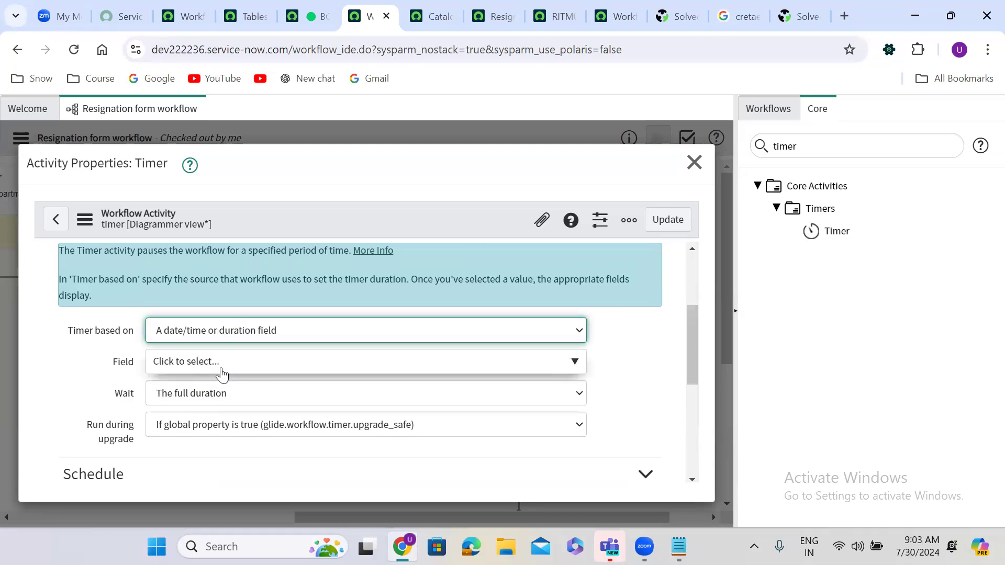
left_click(217, 331)
left_click(194, 386)
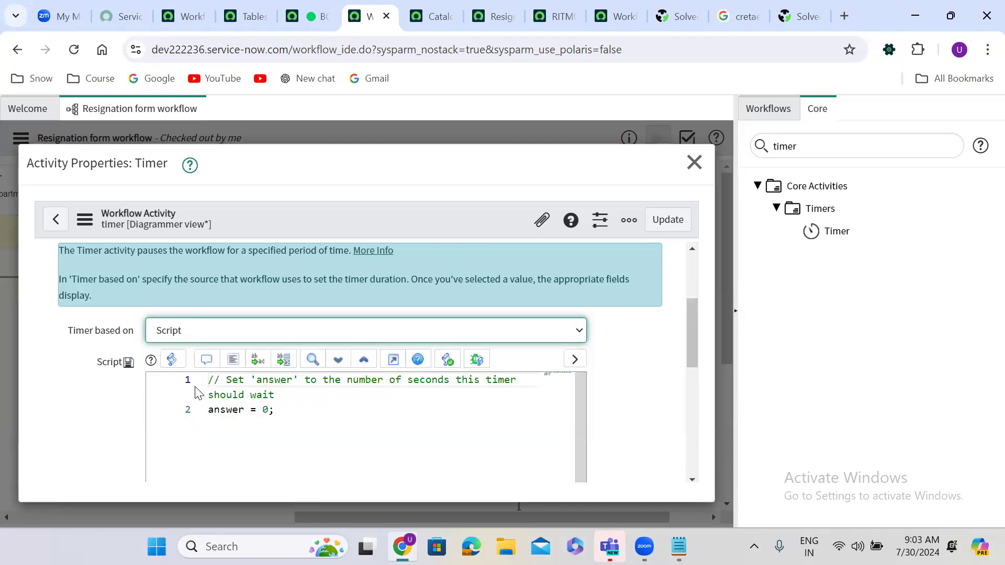
double_click(267, 409)
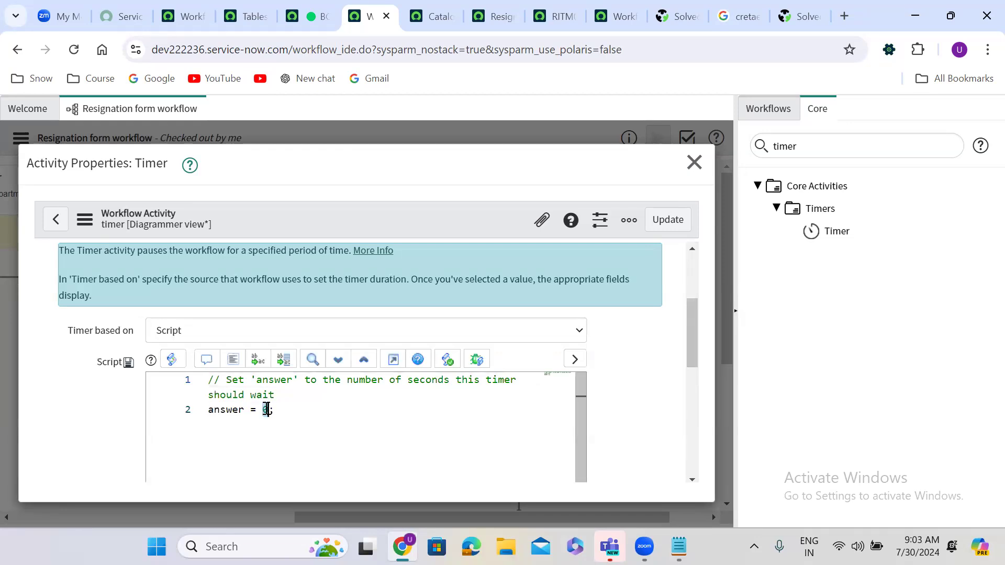
type("300")
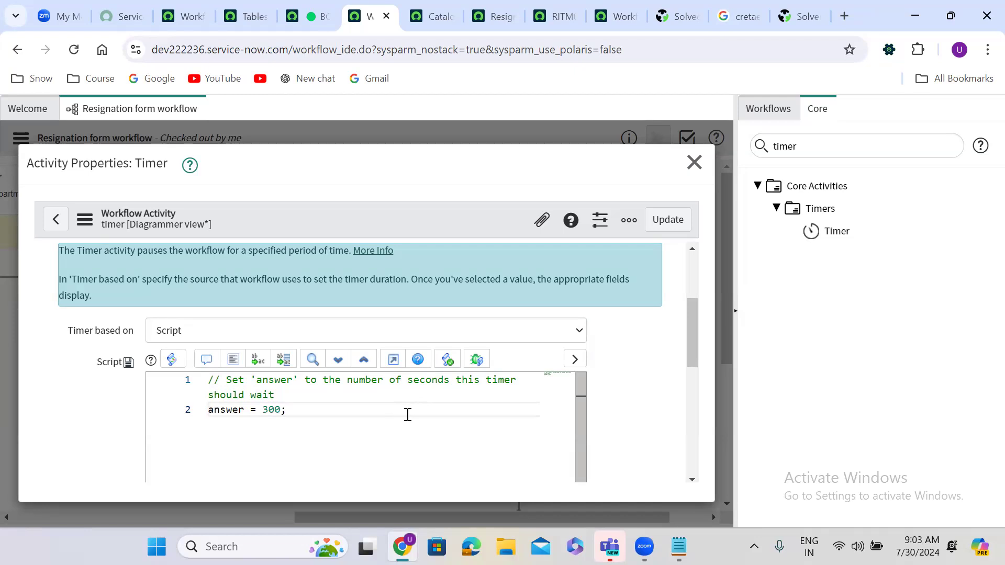
left_click(669, 223)
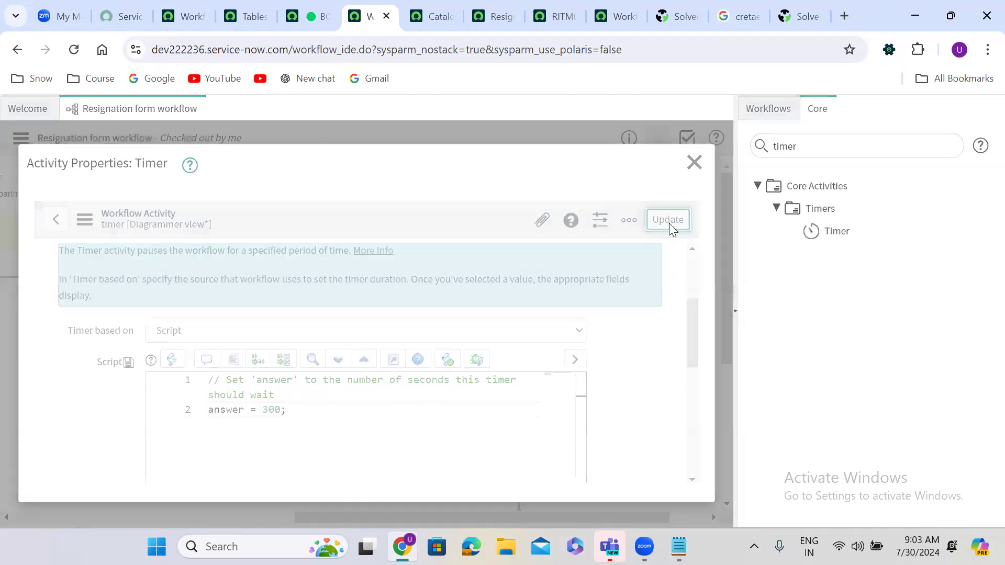
- Connect Branch's Always output to Timer and Timer's Always output to Catalog Task
left_click_drag(423, 287, 378, 336)
left_click_drag(416, 215, 401, 268)
left_click_drag(724, 289, 719, 461)
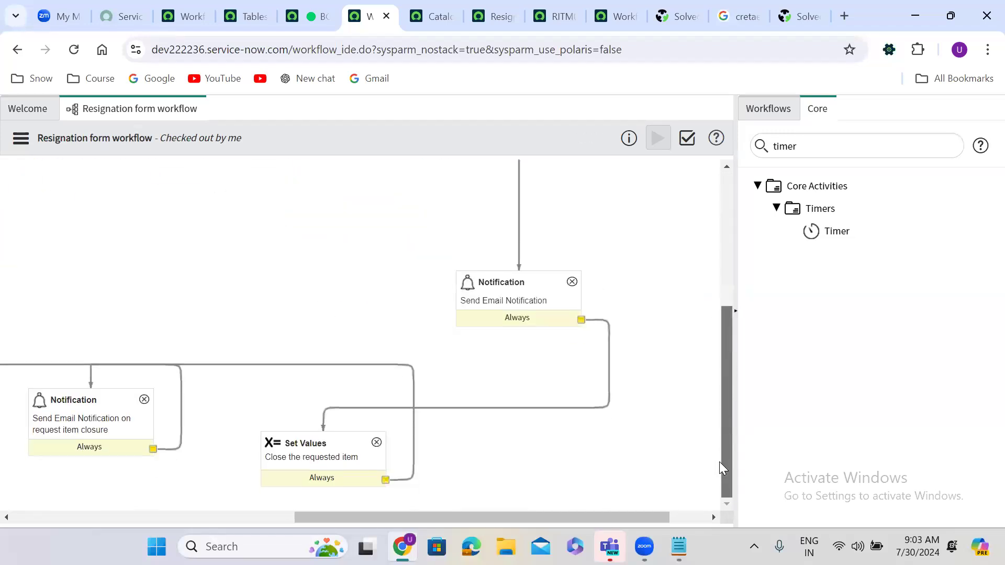
left_click_drag(748, 323, 748, 233)
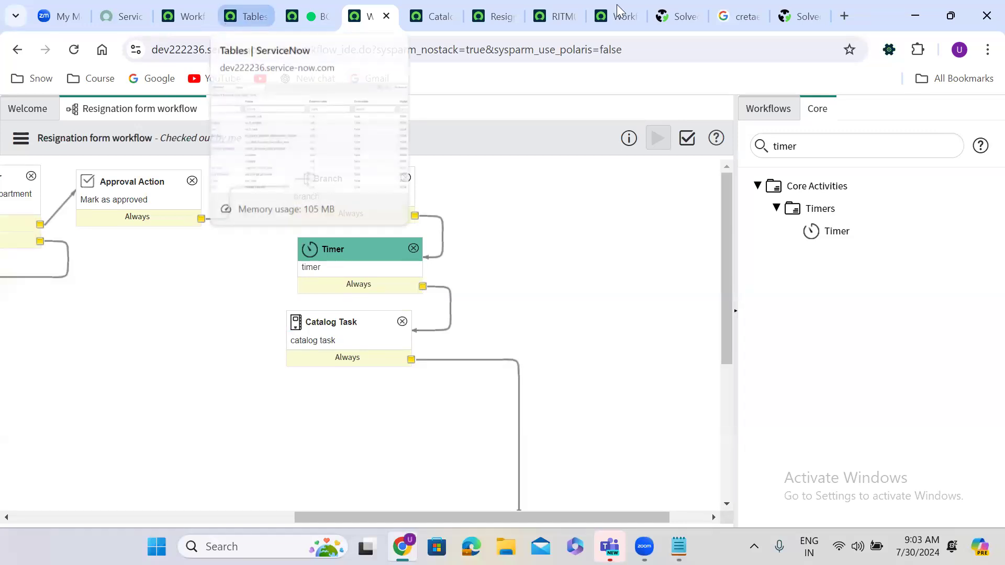
- Switch to the requested item record and open its Resignation Form catalog item for a new order
left_click(556, 16)
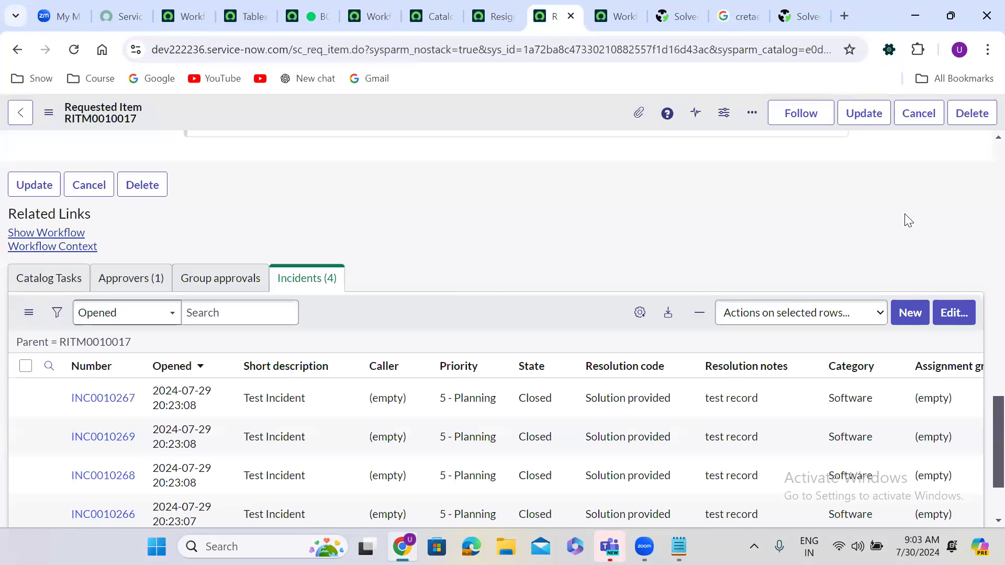
scroll(979, 160, "up", 15)
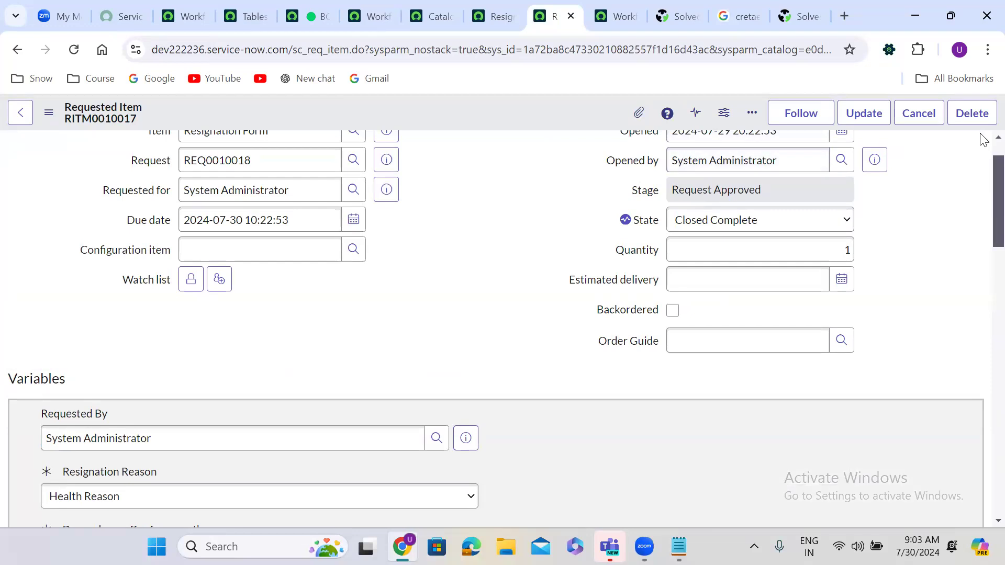
scroll(982, 148, "up", 1)
scroll(982, 147, "up", 1)
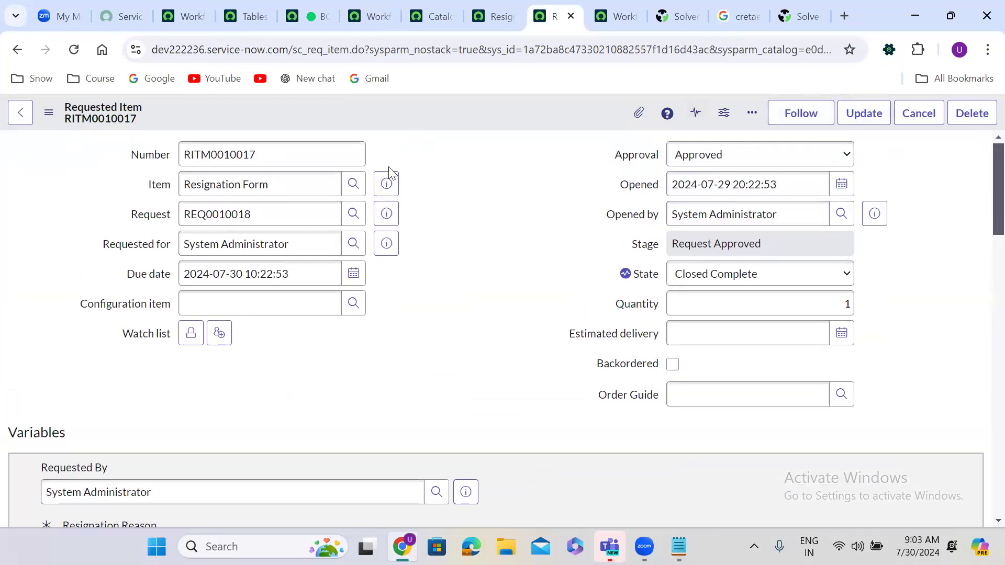
mouse_move(387, 179)
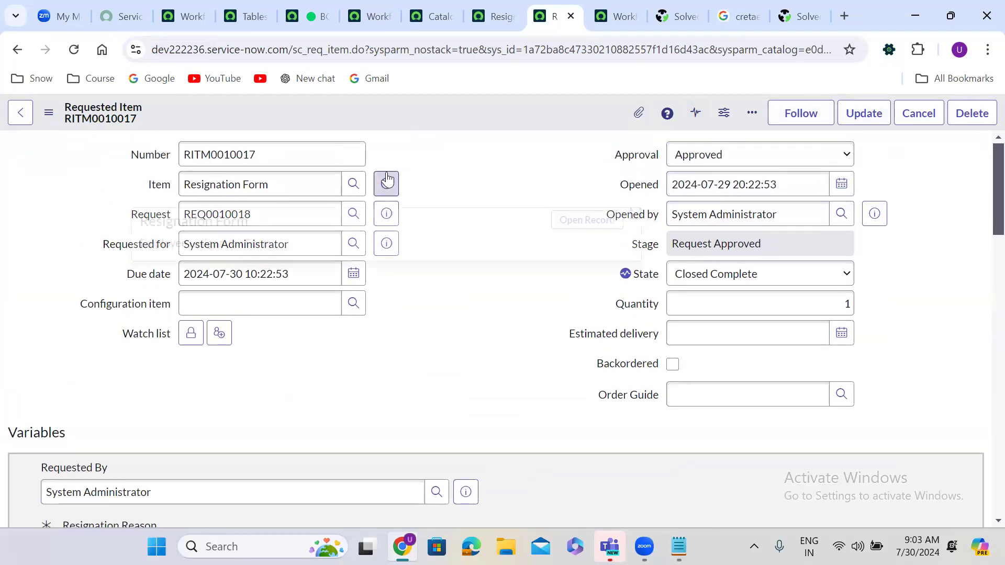
left_click(589, 220)
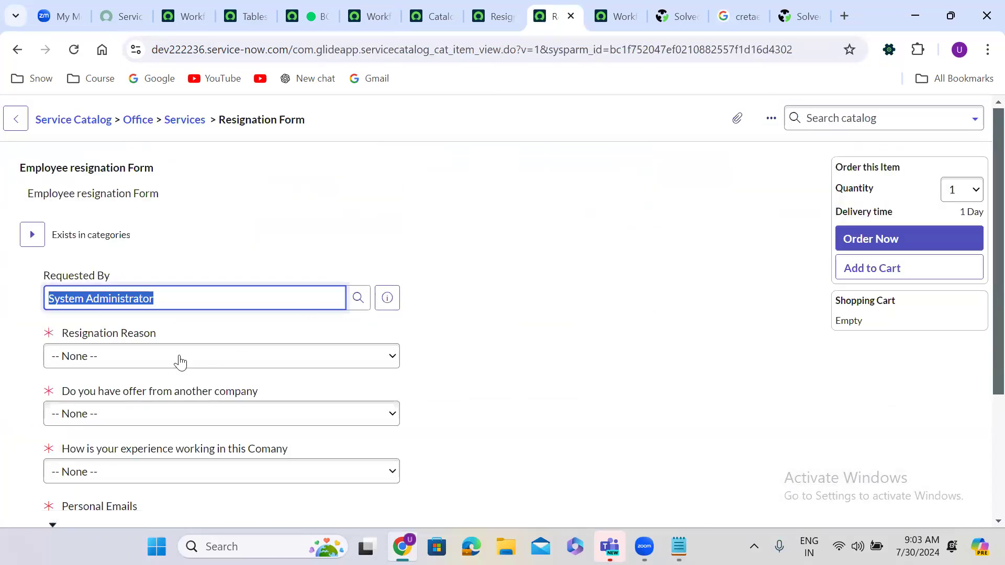
- Set Resignation Reason to Health Reason, the offer from another company to Yes, and the working experience to Not good
left_click(152, 363)
left_click(130, 403)
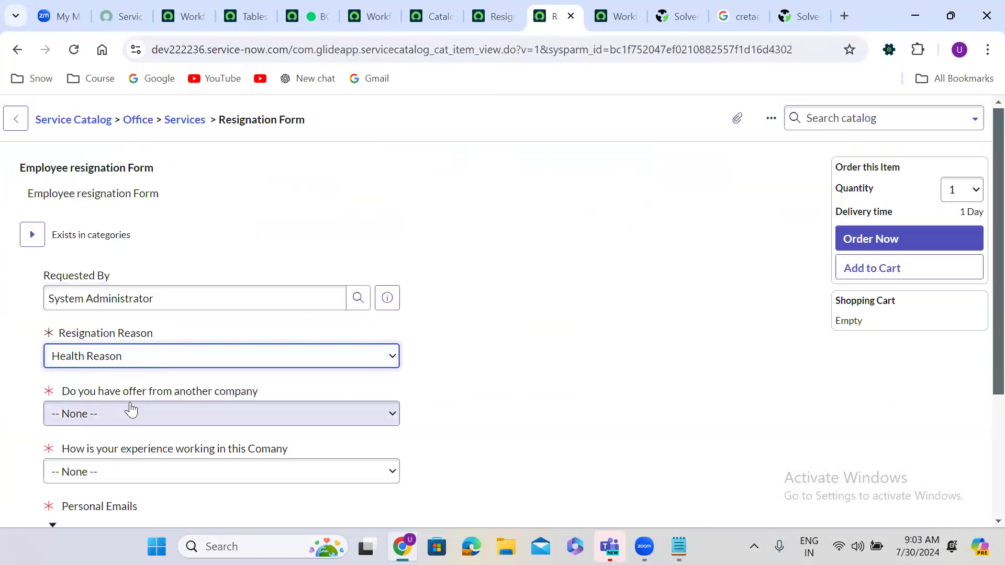
left_click(116, 419)
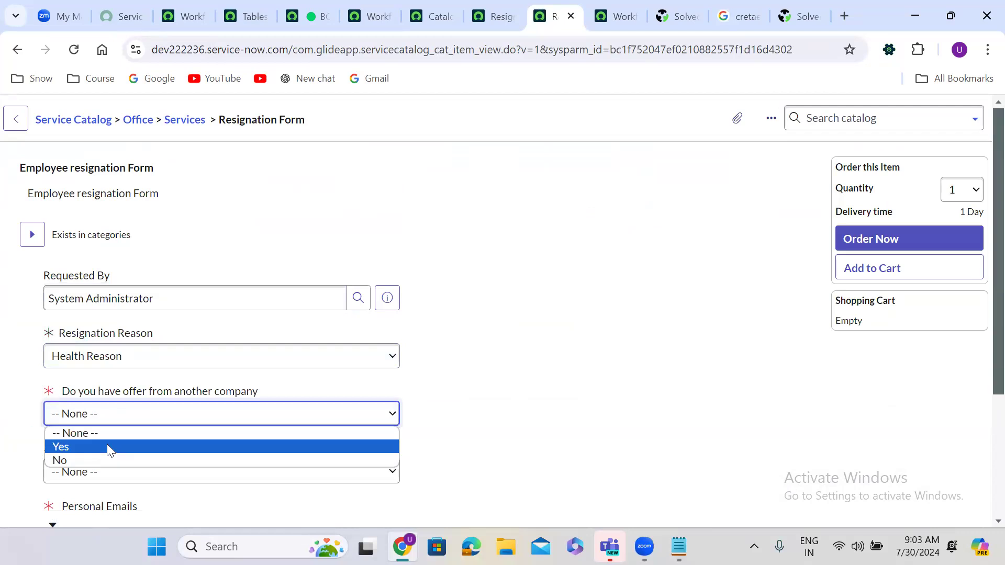
left_click(107, 446)
left_click(102, 474)
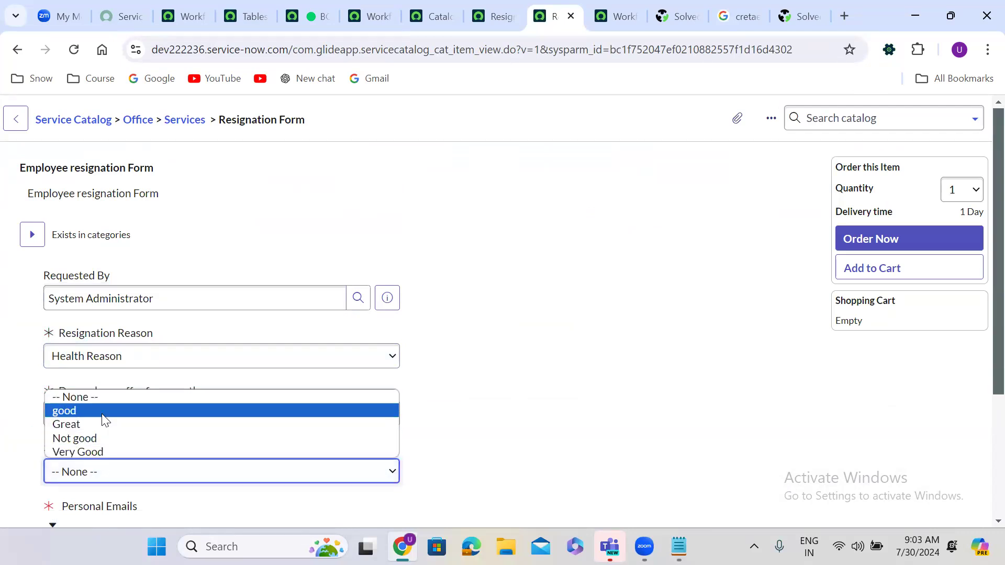
left_click(102, 437)
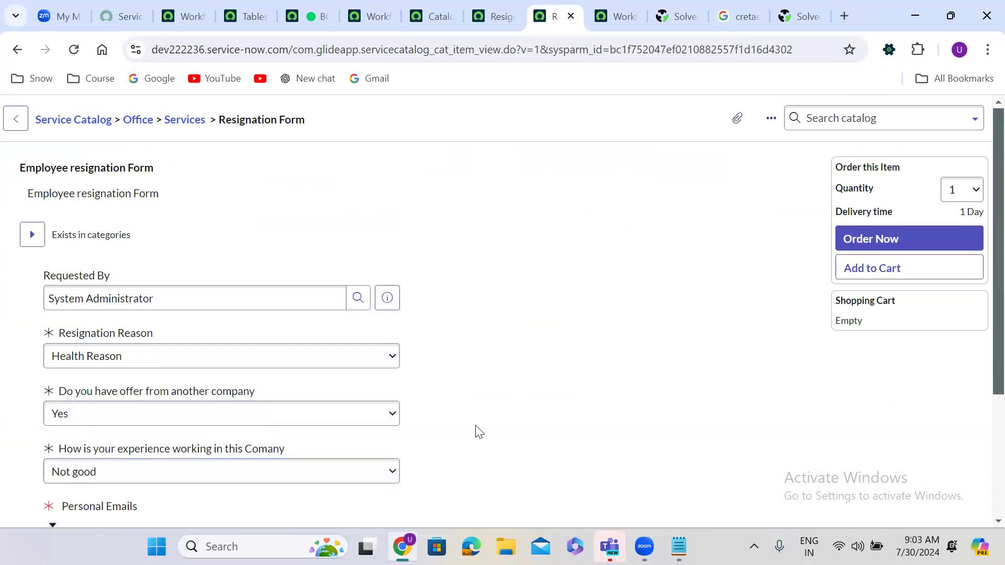
- Copy the example e-mail addresses from the help text into the Personal Emails field
scroll(476, 432, "down", 4)
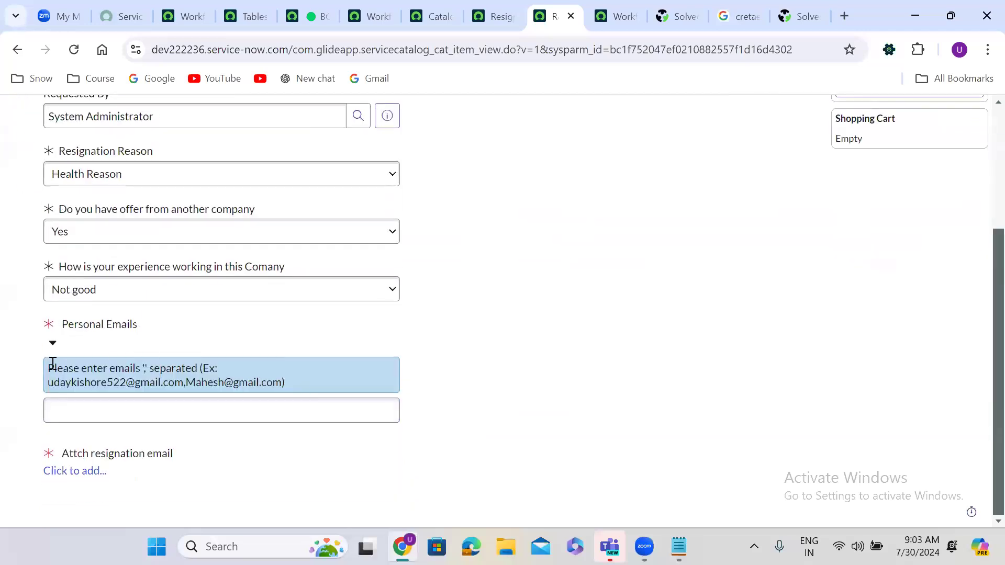
left_click_drag(49, 381, 284, 386)
key("ctrl+c")
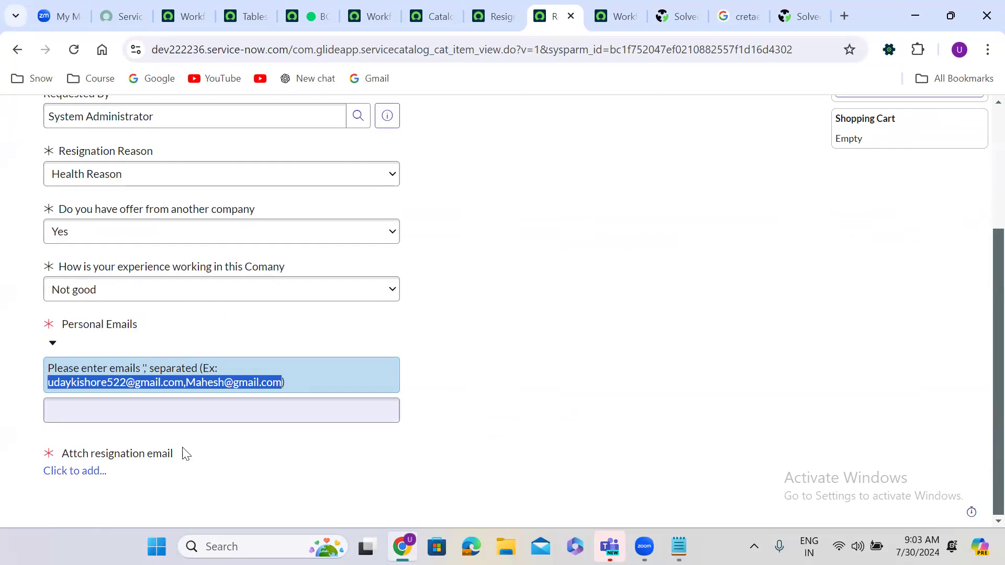
left_click(108, 408)
key("ctrl+v")
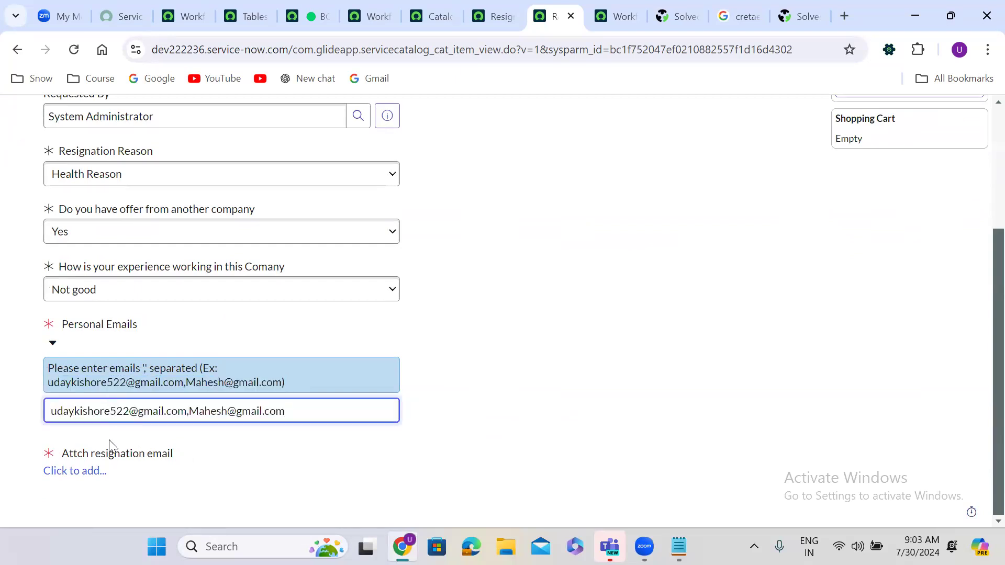
- Attach the incident Excel file from the Desktop as the resignation email and order the item
left_click(74, 470)
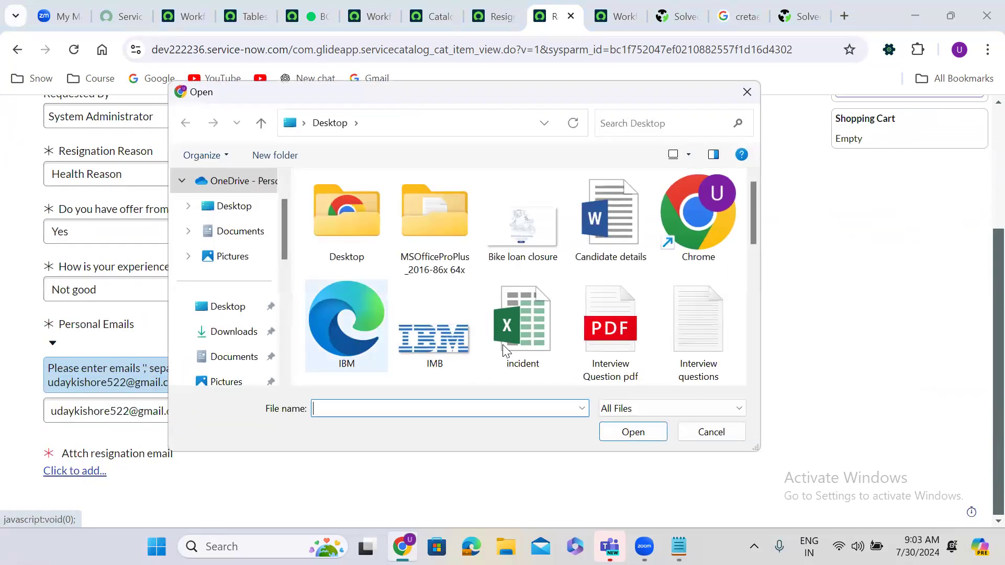
left_click(523, 315)
left_click(645, 434)
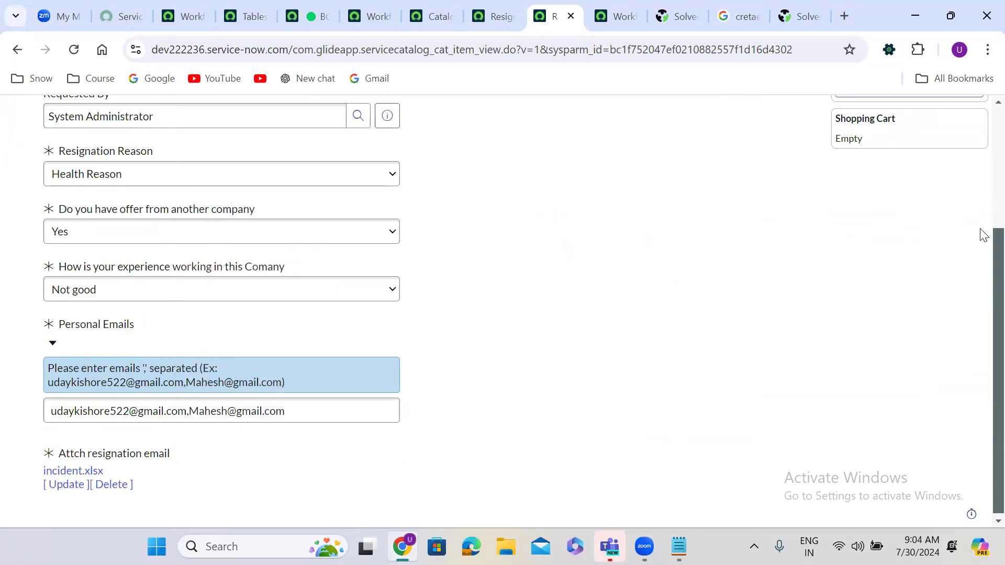
scroll(982, 120, "up", 4)
left_click(880, 240)
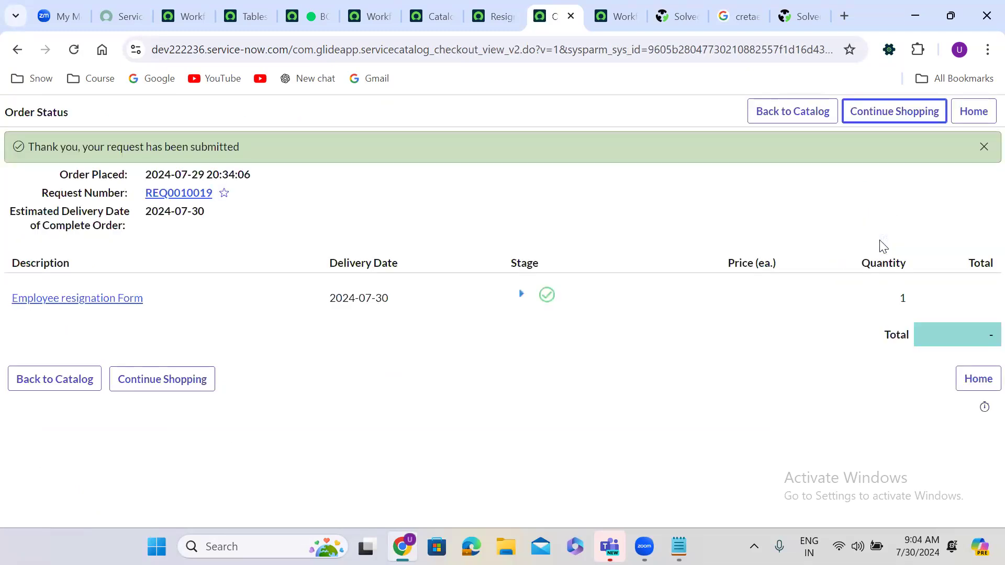
- Open the ordered Employee resignation Form's requested item and approve its pending approver request
left_click(68, 303)
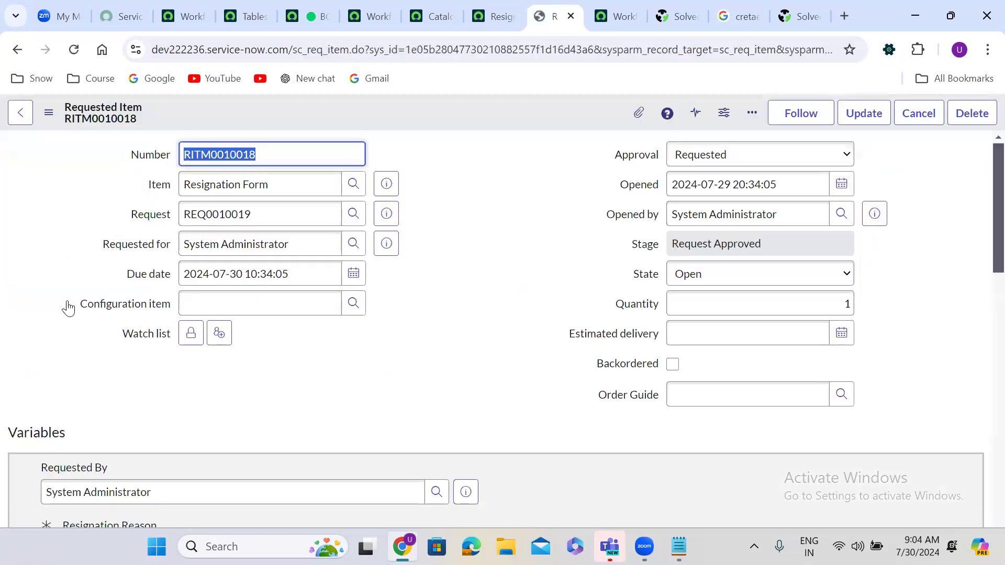
left_click(408, 320)
scroll(406, 315, "down", 15)
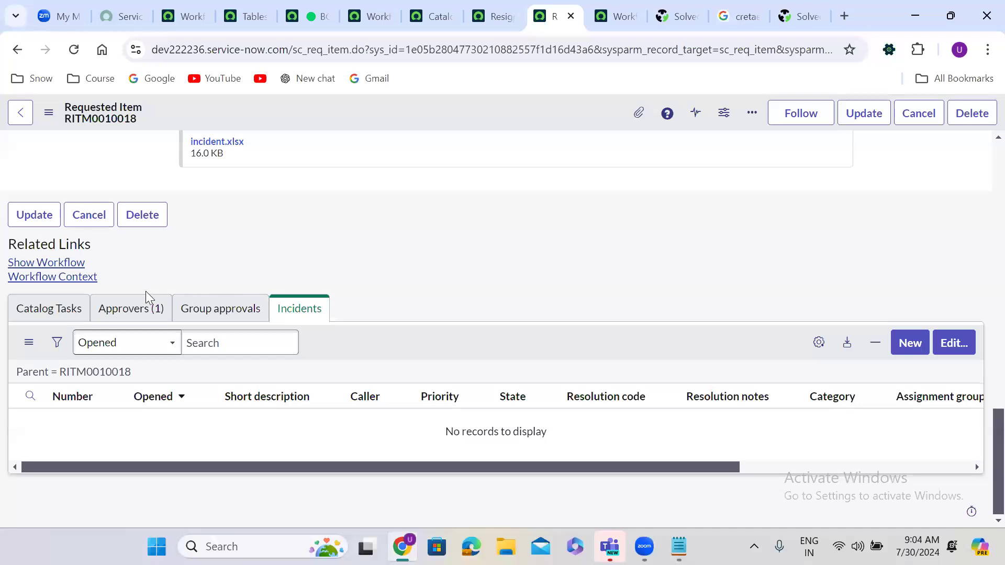
left_click(124, 307)
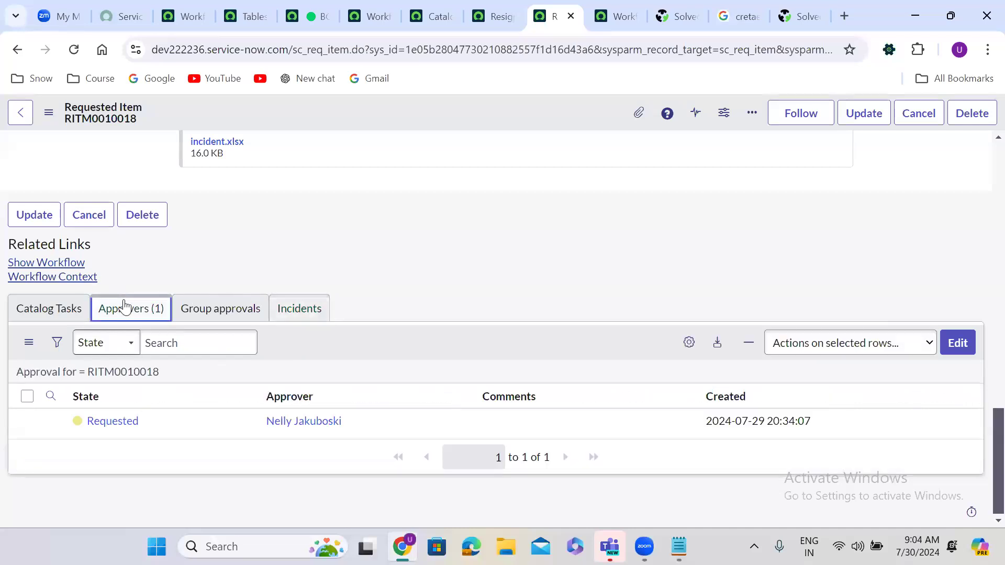
right_click(139, 419)
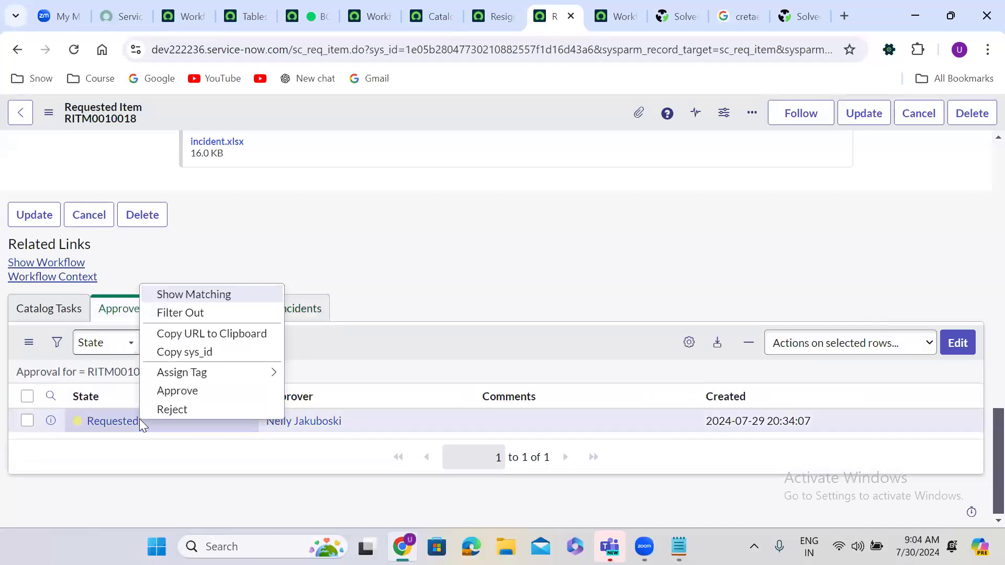
left_click(200, 392)
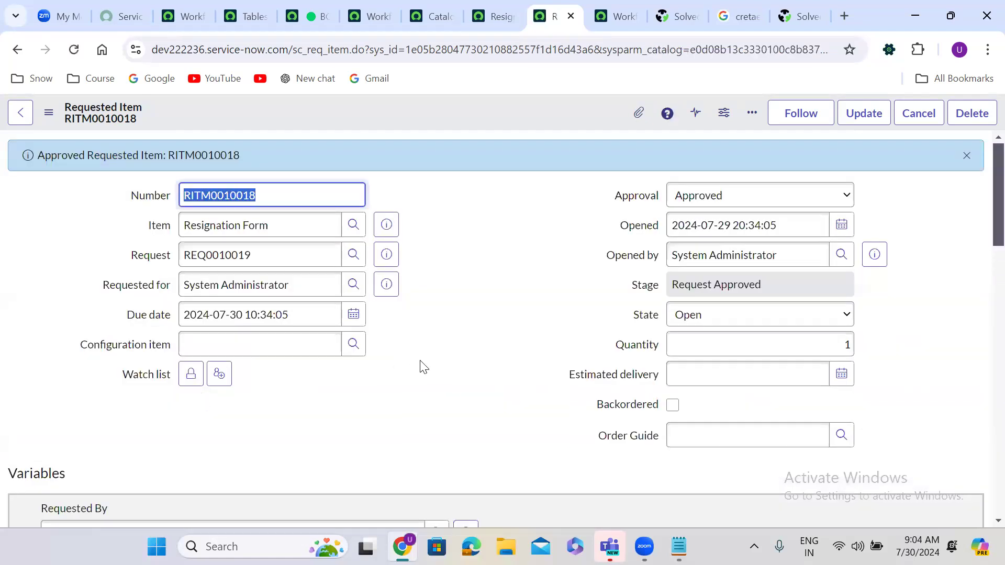
- Check the approved requested item's Catalog Tasks related list for a generated task
scroll(424, 366, "down", 20)
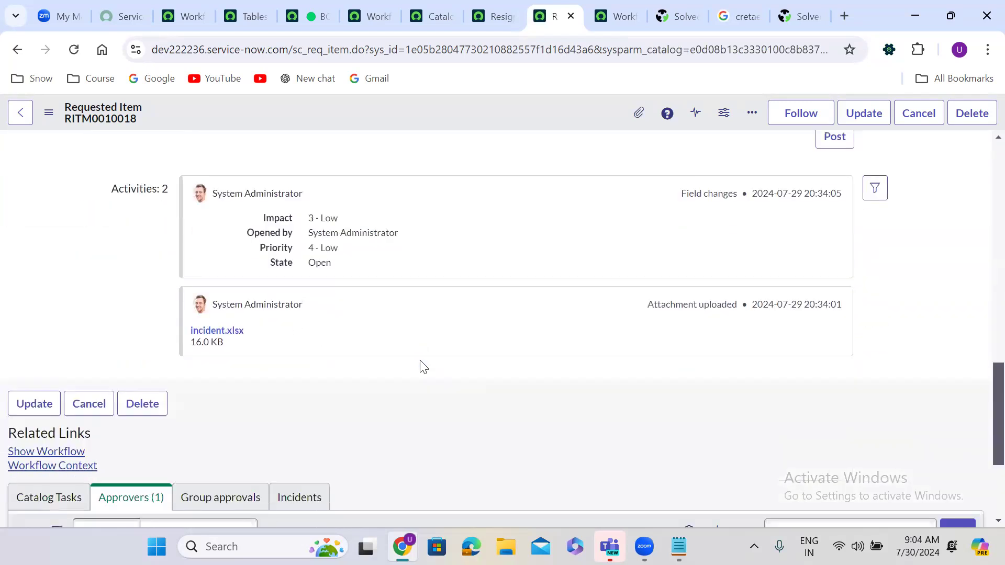
left_click(39, 310)
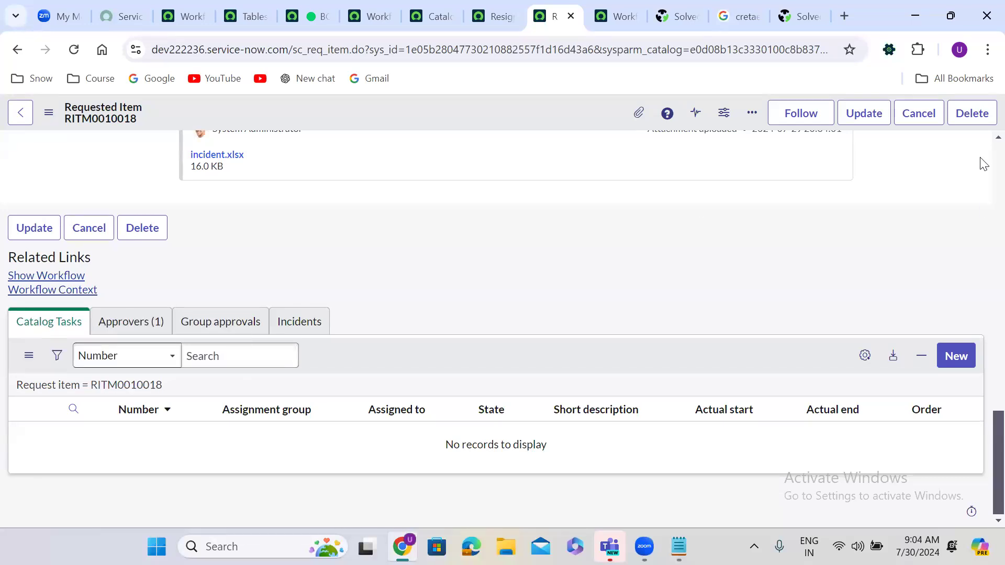
scroll(983, 163, "up", 15)
scroll(982, 164, "up", 3)
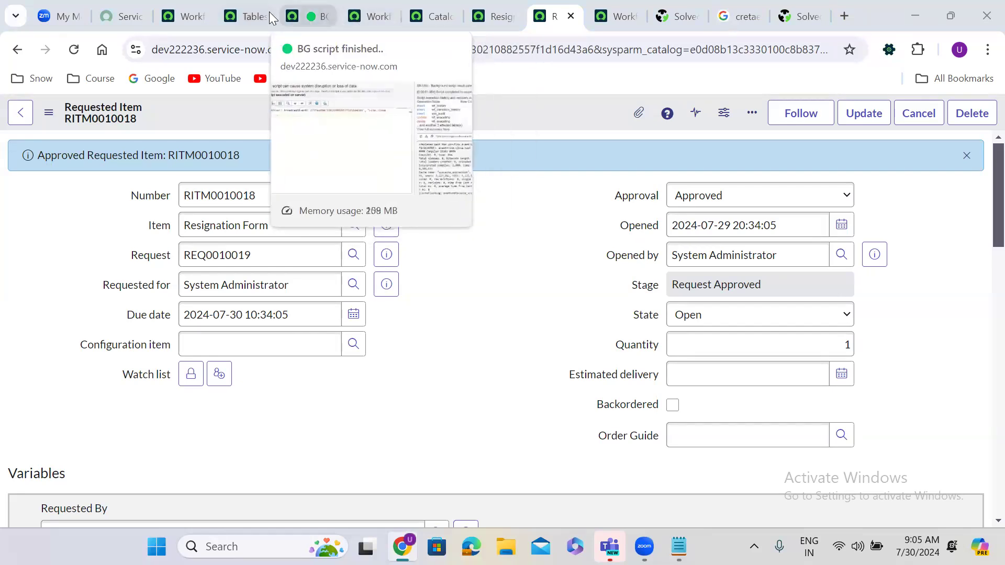
- Return to the Resignation form workflow canvas and review the flow from its Begin activity
left_click(376, 7)
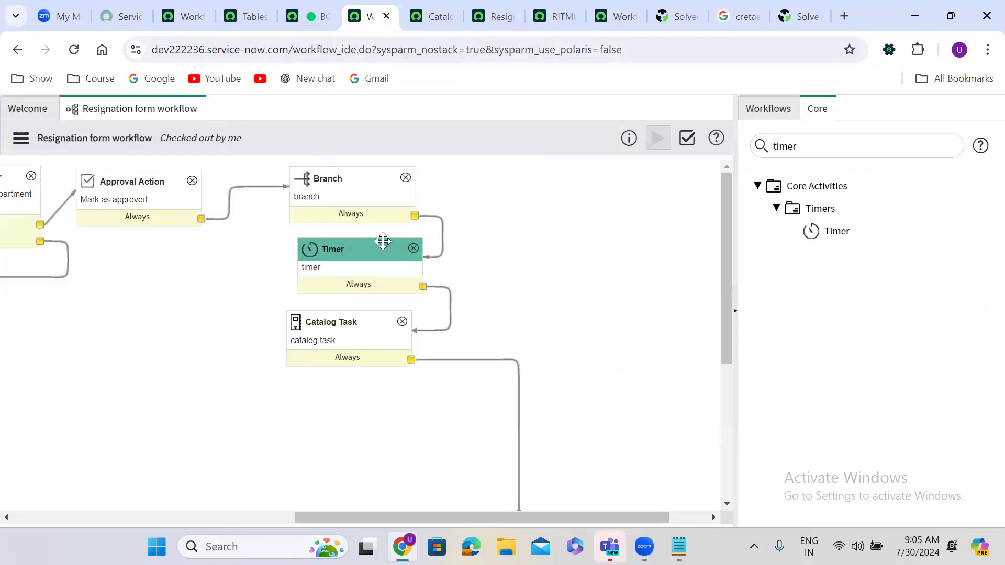
left_click_drag(318, 506, 32, 498)
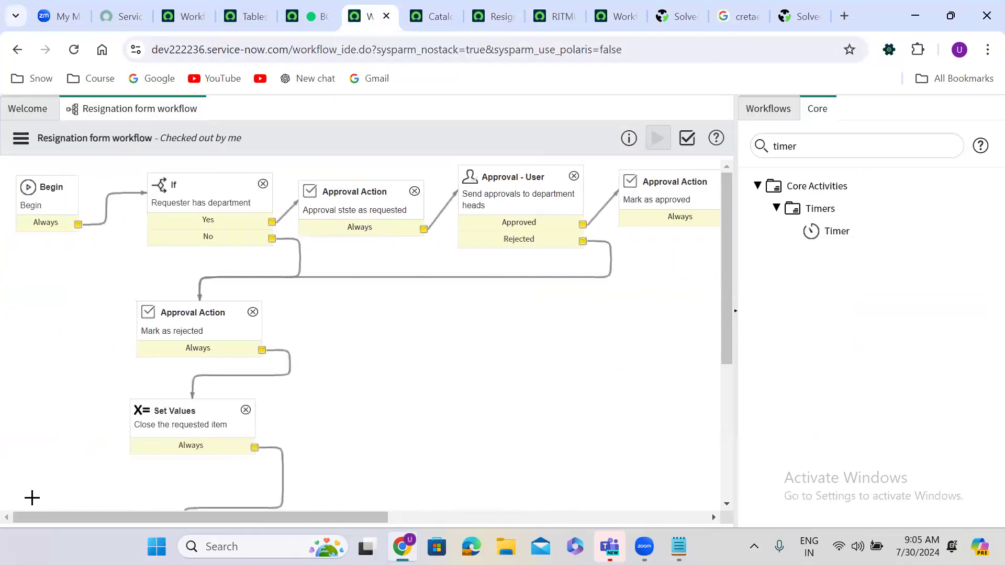